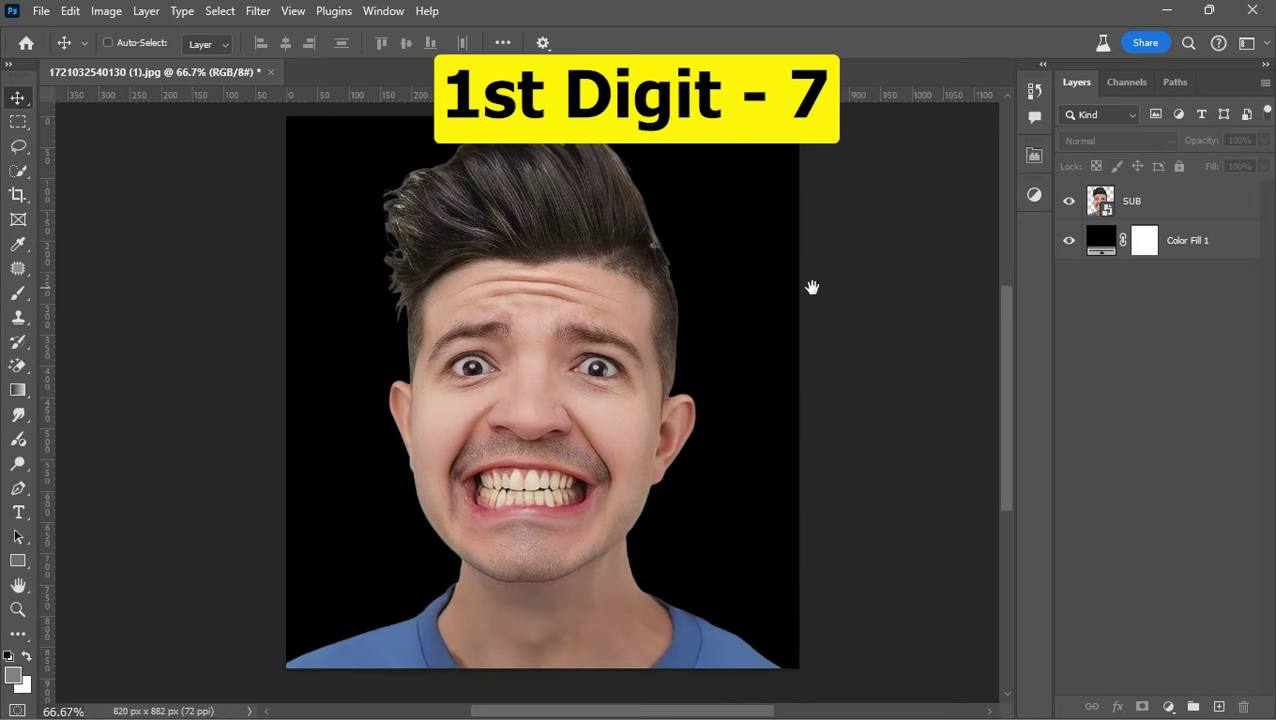
# Apply a Camera Raw smart filter to the SUB layer with Texture -100 and Noise Reduction 27
pyautogui.click(628, 392)
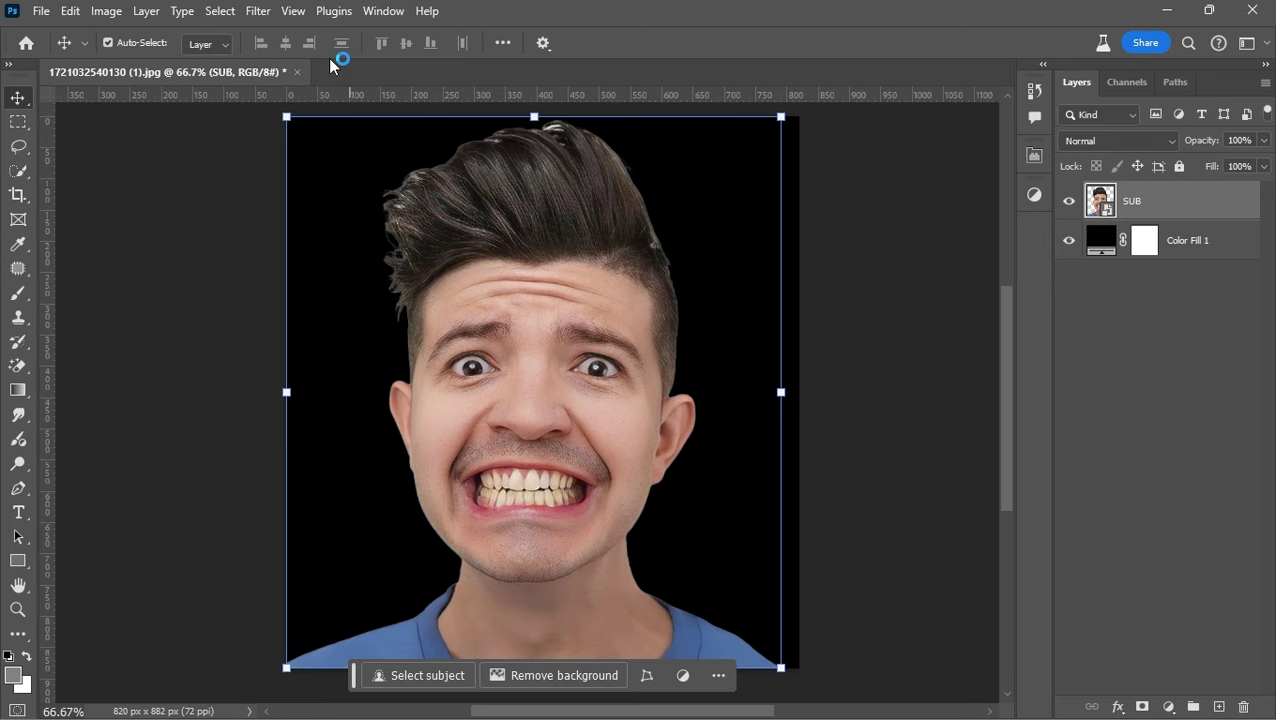
pyautogui.click(258, 11)
pyautogui.click(308, 181)
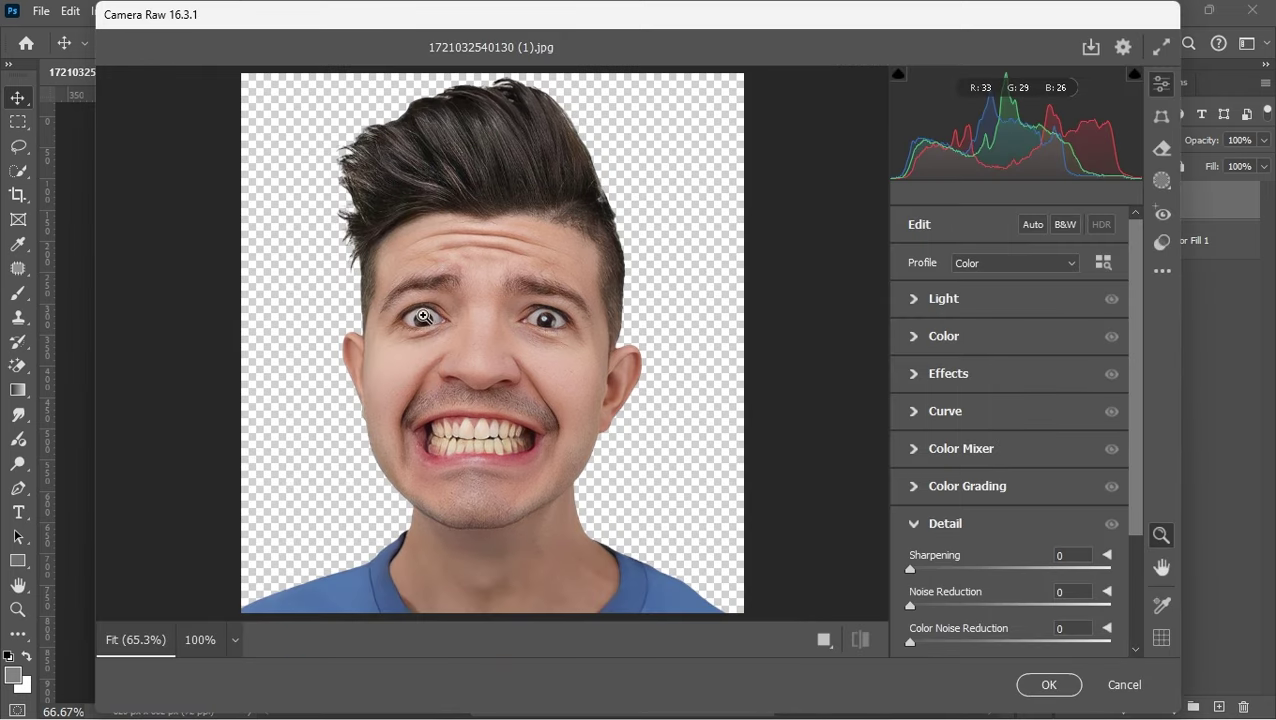
pyautogui.scroll(-1, 1132, 485)
pyautogui.click(962, 500)
pyautogui.click(916, 382)
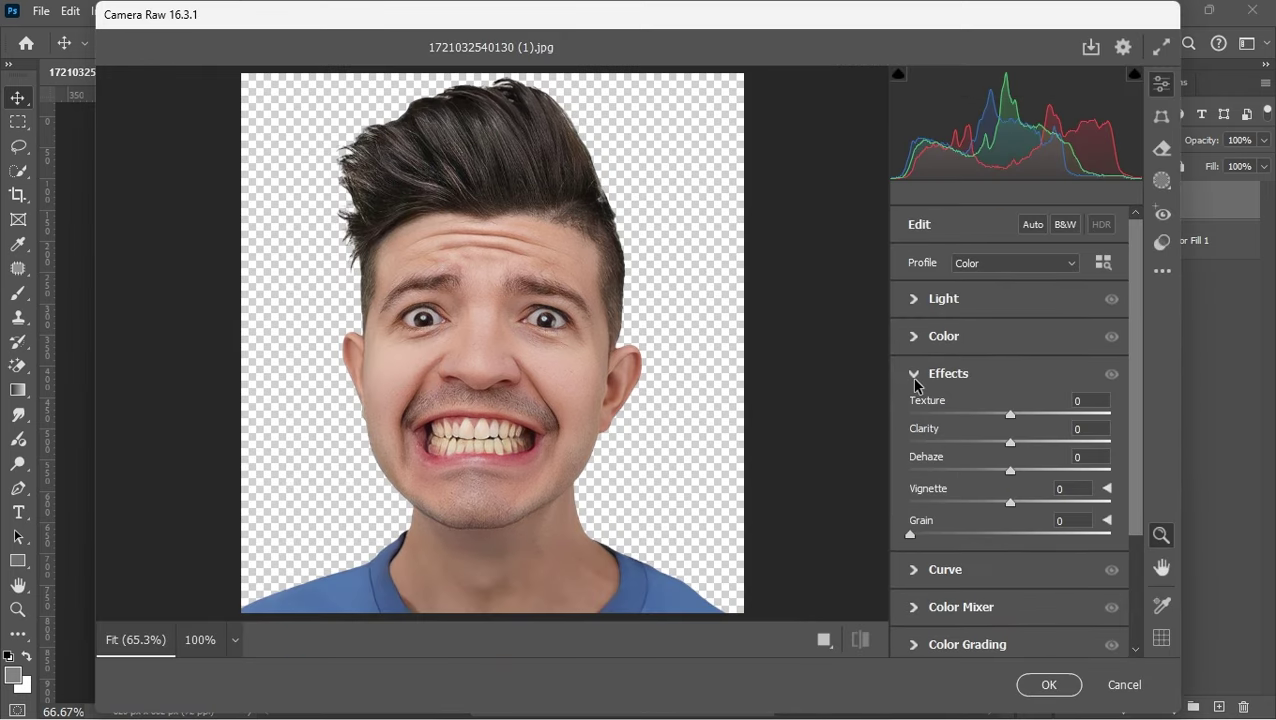
pyautogui.moveTo(1010, 413); pyautogui.dragTo(866, 420)
pyautogui.click(919, 378)
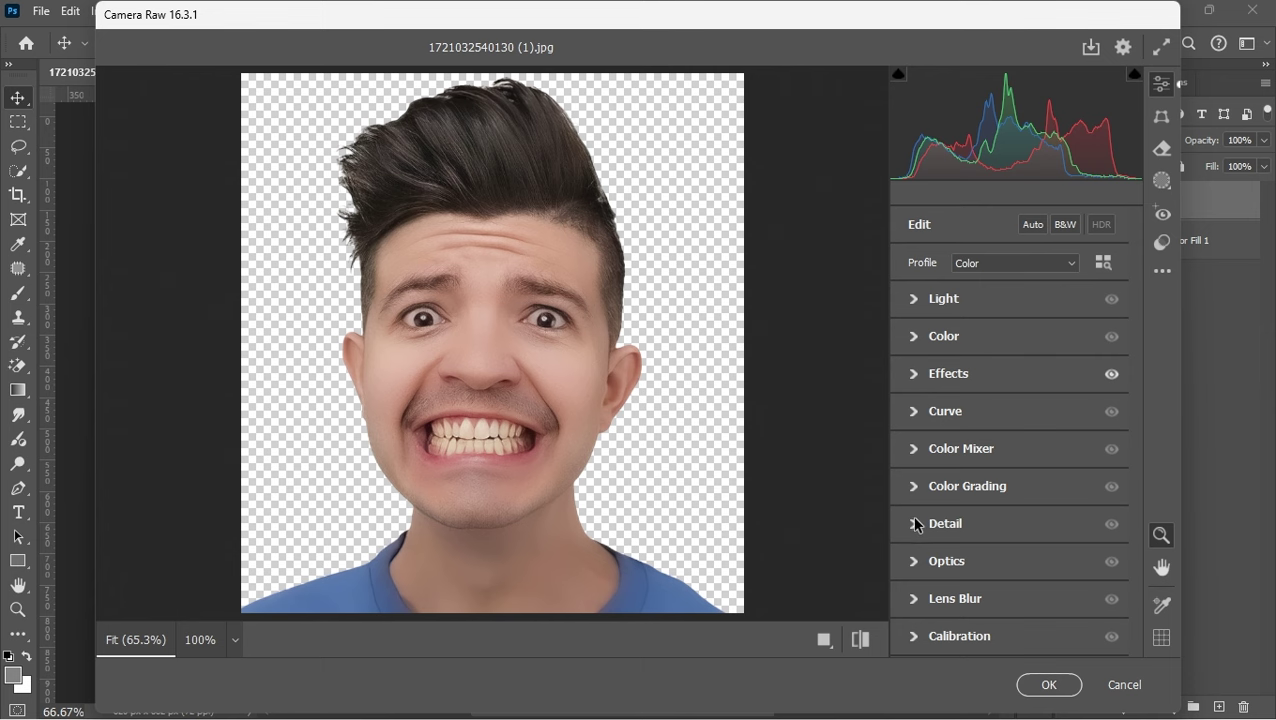
pyautogui.click(916, 523)
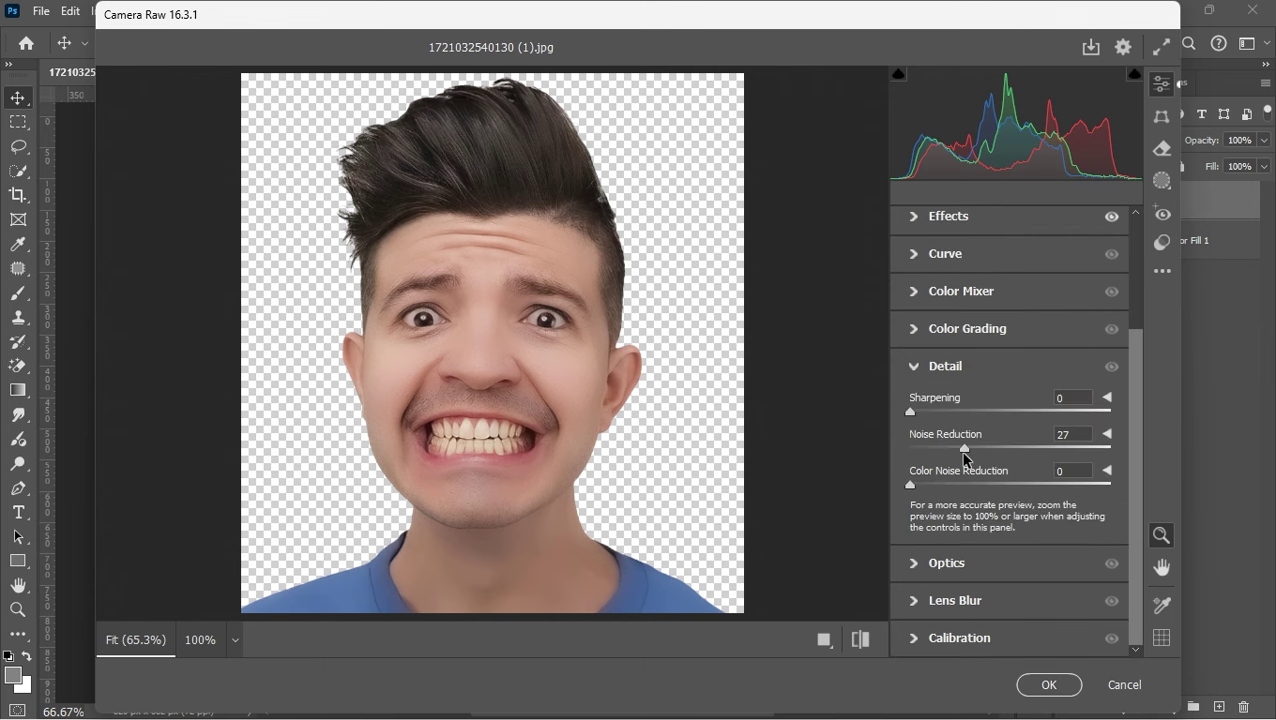
pyautogui.click(1048, 684)
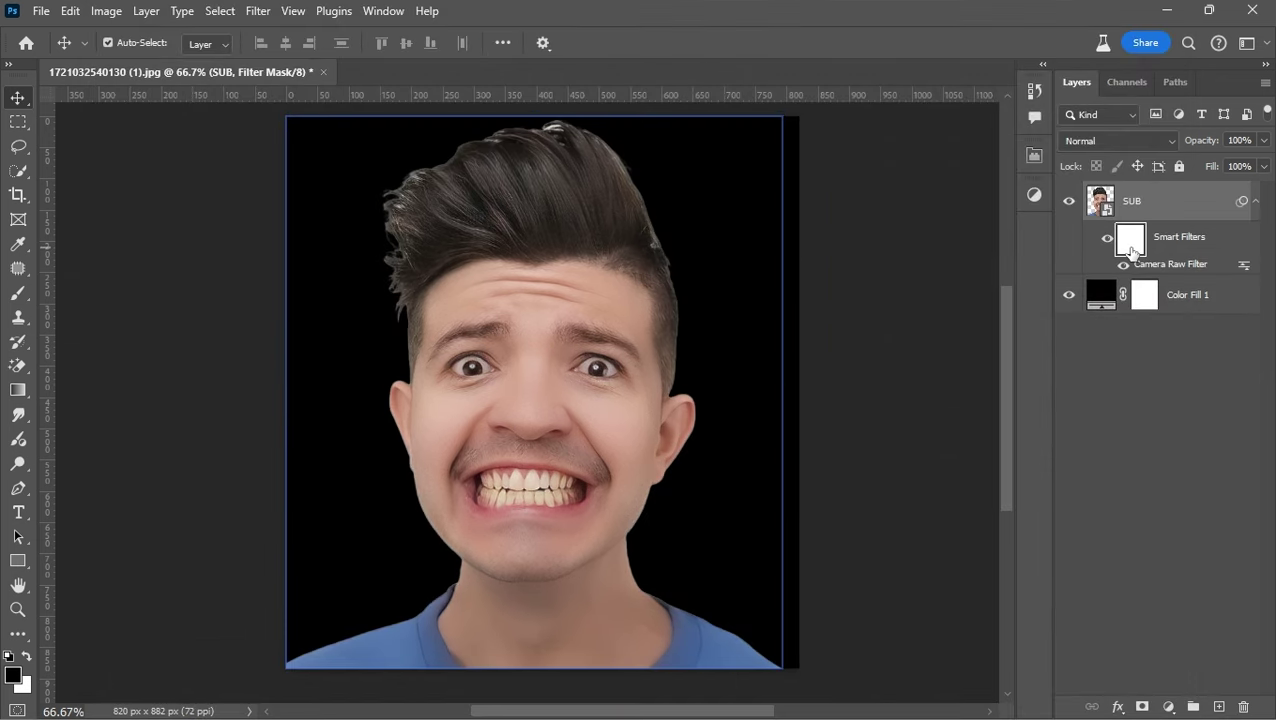
# Set up a 20% flow brush and show the filter mask as a red overlay
pyautogui.press('b')
pyautogui.rightClick(723, 375)
pyautogui.write('20')
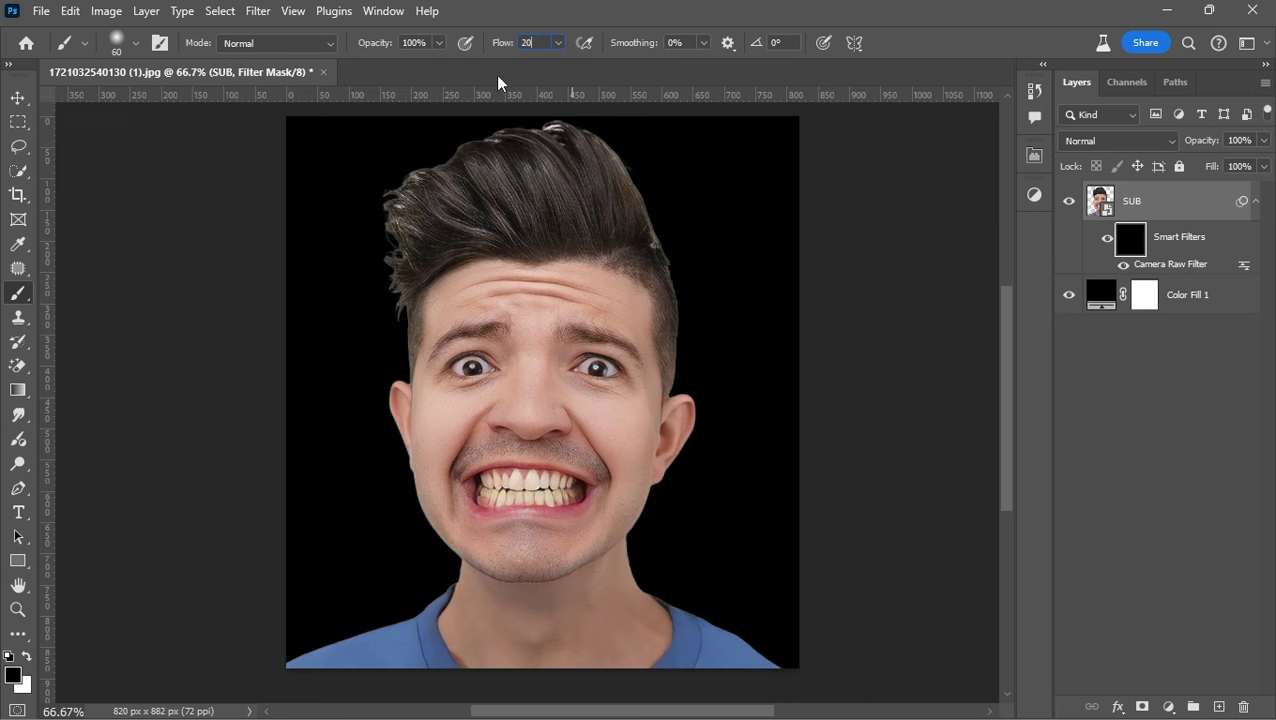
pyautogui.press('Return')
pyautogui.scroll(3, 521, 307)
pyautogui.scroll(3, 544, 282)
pyautogui.press('[')
pyautogui.press('[')
pyautogui.press('\\')
pyautogui.press('x')
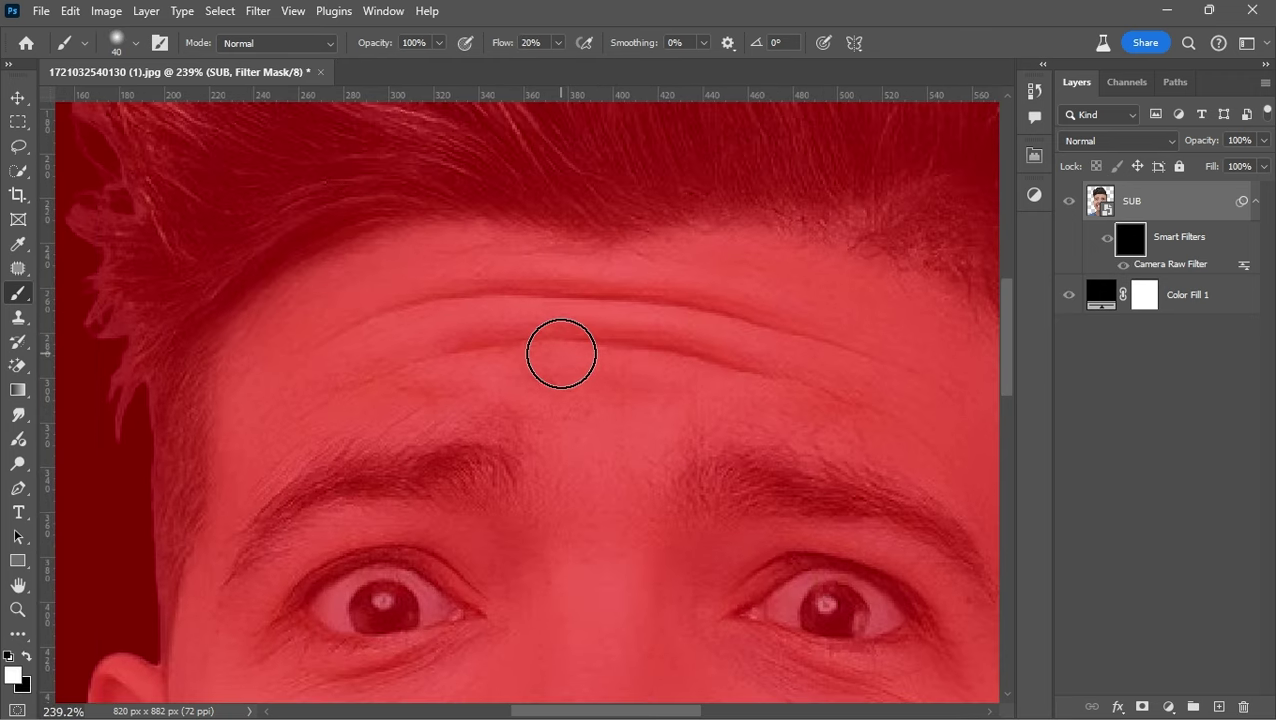
# Paint smoothing onto the forehead, then soften the brush to 0% hardness with white
pyautogui.moveTo(561, 354); pyautogui.dragTo(419, 319)
pyautogui.press('\\')
pyautogui.press('[')
pyautogui.rightClick(613, 349)
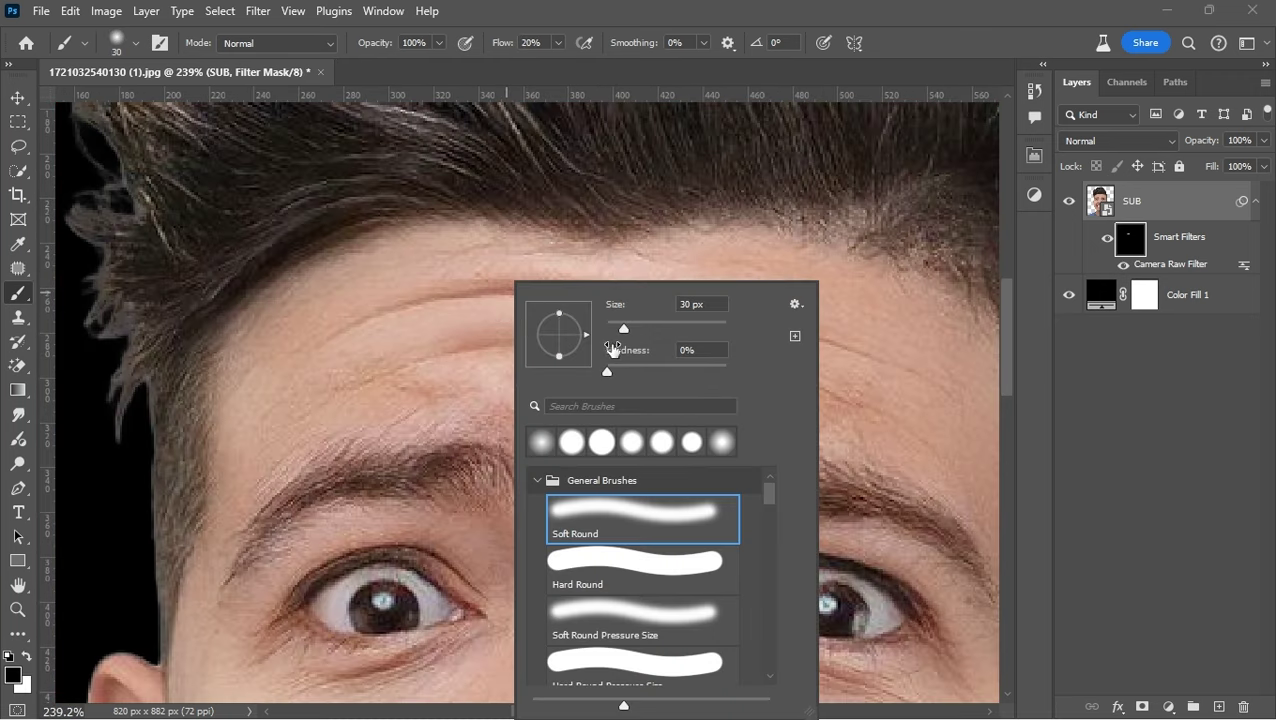
pyautogui.press('Return')
pyautogui.moveTo(623, 328)
pyautogui.mouseDown()
pyautogui.moveTo(461, 290)
pyautogui.moveTo(444, 339)
pyautogui.moveTo(330, 299)
pyautogui.moveTo(279, 317)
pyautogui.moveTo(313, 279)
pyautogui.moveTo(484, 259)
pyautogui.moveTo(684, 285)
pyautogui.moveTo(476, 229)
pyautogui.moveTo(570, 242)
pyautogui.mouseUp()
pyautogui.press('\\')
pyautogui.press('[')
pyautogui.press('x')
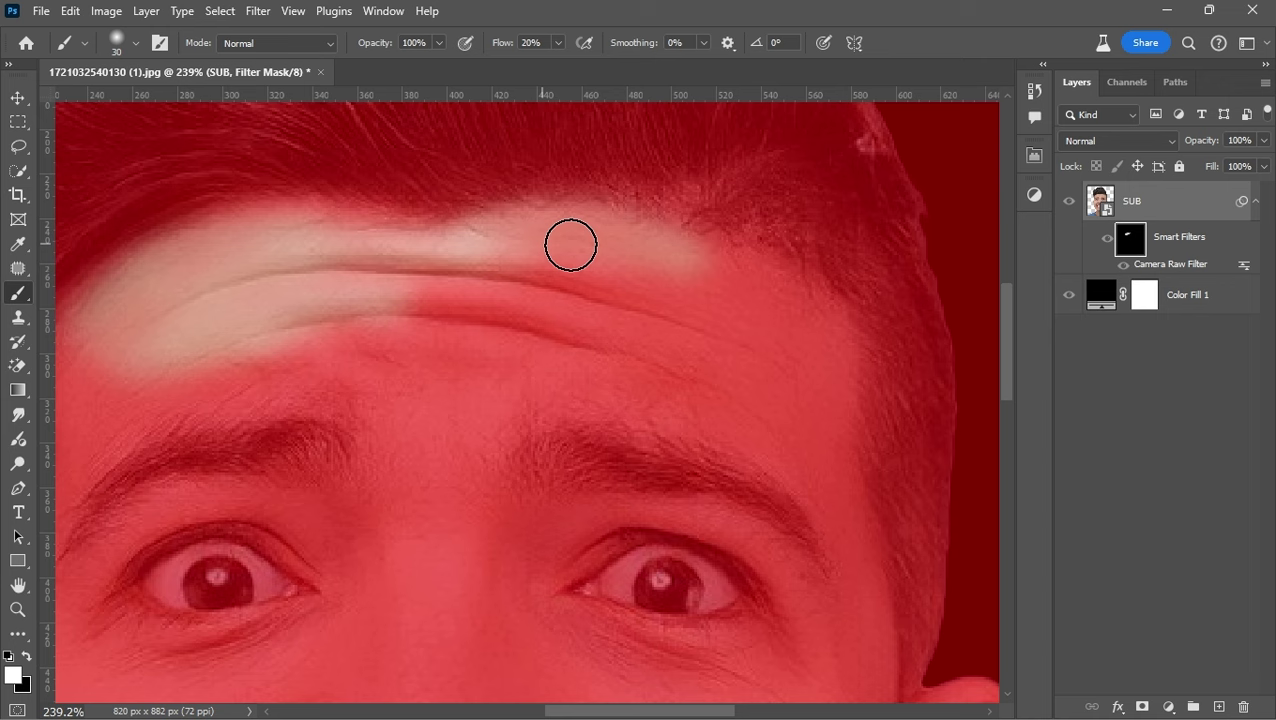
# Reveal the smoothing on the cheek beside the ear
pyautogui.press('[')
pyautogui.scroll(-3, 389, 285)
pyautogui.hscroll(2, 389, 285)
pyautogui.scroll(-3, 680, 390)
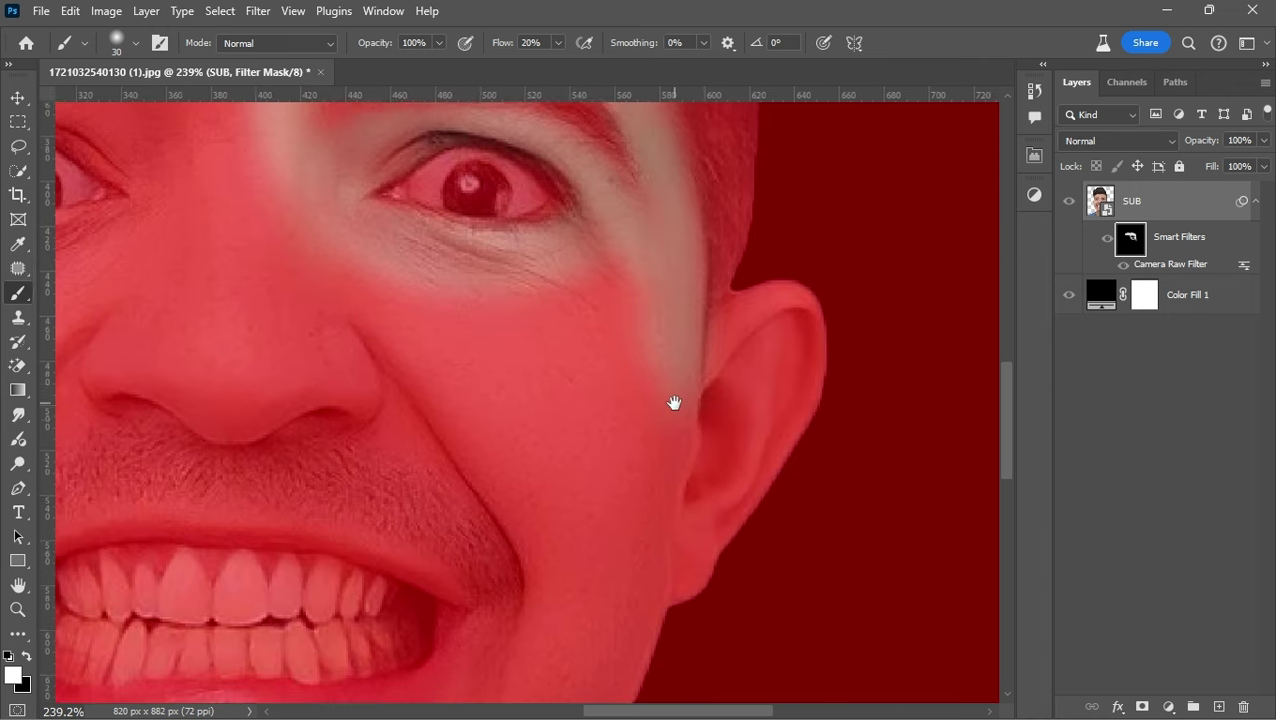
pyautogui.scroll(-1, 675, 402)
pyautogui.press(']')
pyautogui.press(']')
pyautogui.moveTo(720, 355)
pyautogui.mouseDown()
pyautogui.moveTo(795, 251)
pyautogui.moveTo(723, 313)
pyautogui.moveTo(681, 393)
pyautogui.moveTo(608, 224)
pyautogui.moveTo(424, 319)
pyautogui.moveTo(530, 228)
pyautogui.moveTo(624, 478)
pyautogui.moveTo(580, 368)
pyautogui.mouseUp()
pyautogui.press(']')
# Paint the smoothing over the jaw and cheek
pyautogui.scroll(-2, 627, 216)
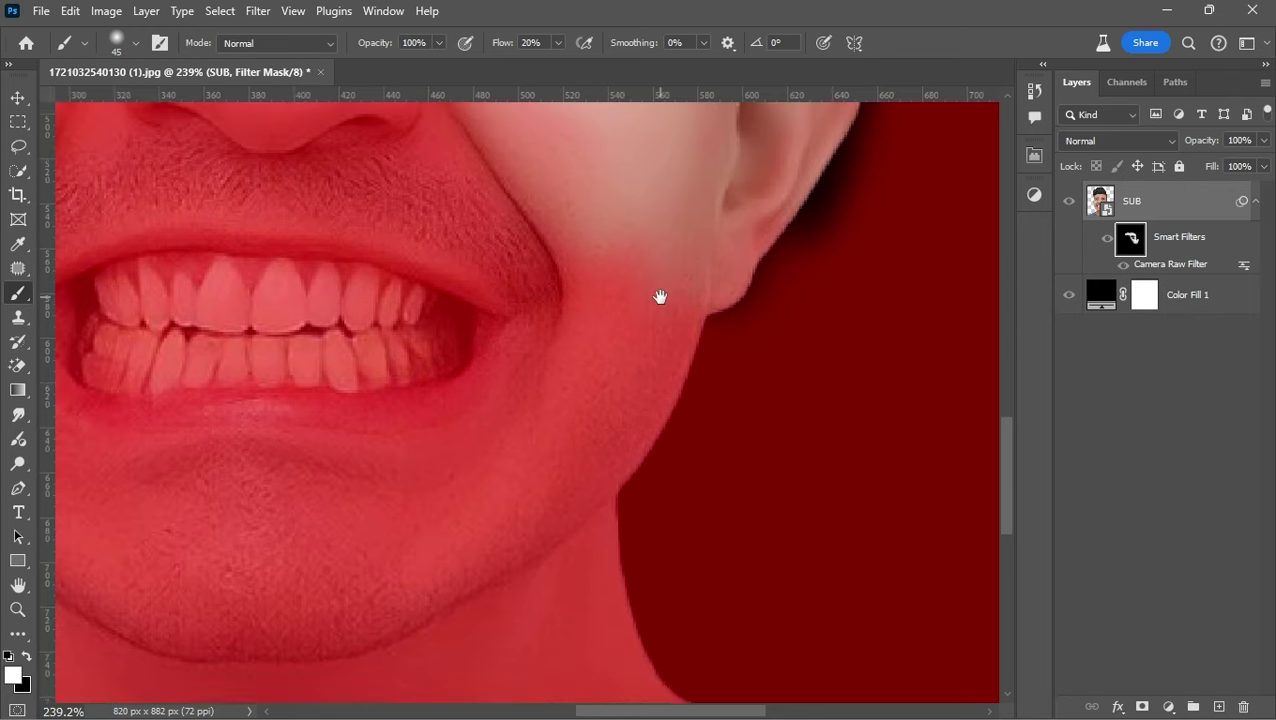
pyautogui.press('[')
pyautogui.moveTo(661, 293)
pyautogui.mouseDown()
pyautogui.moveTo(641, 382)
pyautogui.moveTo(554, 200)
pyautogui.moveTo(561, 362)
pyautogui.moveTo(578, 393)
pyautogui.moveTo(530, 507)
pyautogui.mouseUp()
pyautogui.press('[')
pyautogui.press('[')
pyautogui.press(']')
pyautogui.press(']')
pyautogui.moveTo(600, 305); pyautogui.dragTo(741, 555)
# Paint the smoothing over the nose, nose bridge, right cheek and brow area
pyautogui.moveTo(396, 369)
pyautogui.mouseDown()
pyautogui.moveTo(513, 339)
pyautogui.moveTo(299, 308)
pyautogui.moveTo(406, 417)
pyautogui.mouseUp()
pyautogui.press(']')
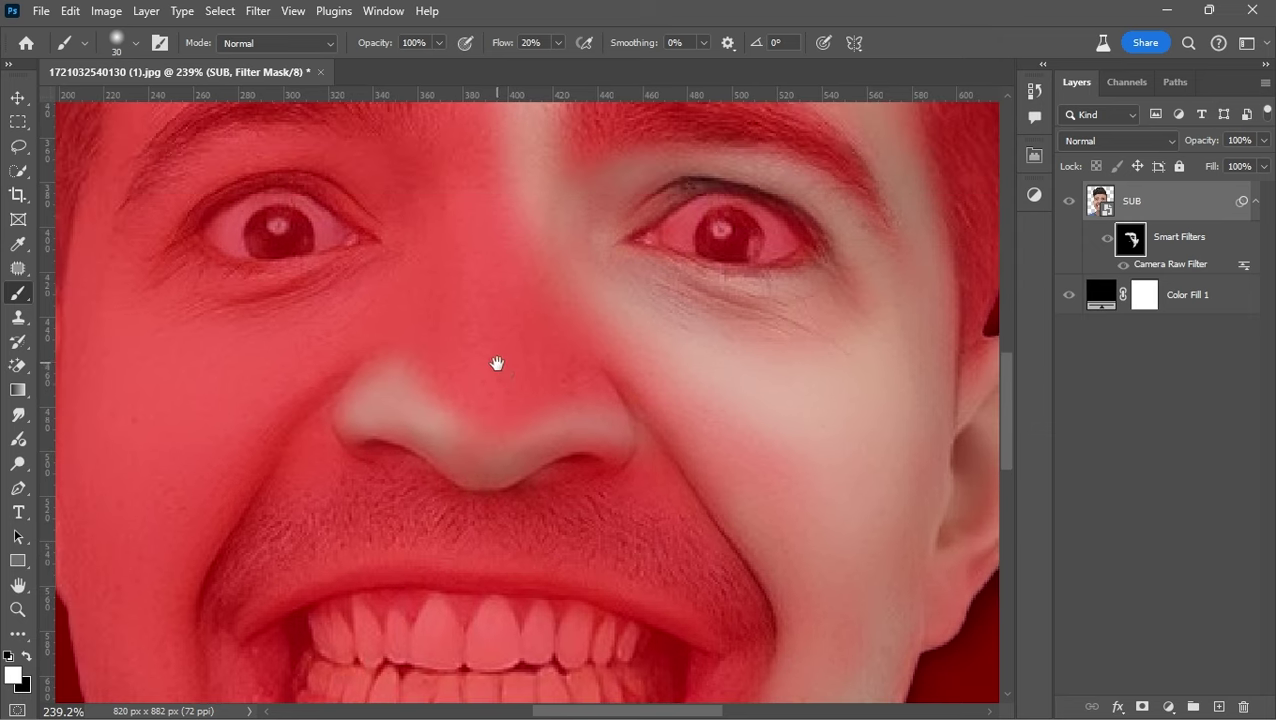
pyautogui.moveTo(496, 362)
pyautogui.mouseDown()
pyautogui.moveTo(470, 410)
pyautogui.moveTo(575, 384)
pyautogui.moveTo(561, 374)
pyautogui.moveTo(675, 419)
pyautogui.moveTo(578, 370)
pyautogui.moveTo(564, 399)
pyautogui.mouseUp()
pyautogui.moveTo(487, 284)
pyautogui.mouseDown()
pyautogui.moveTo(573, 319)
pyautogui.moveTo(513, 419)
pyautogui.mouseUp()
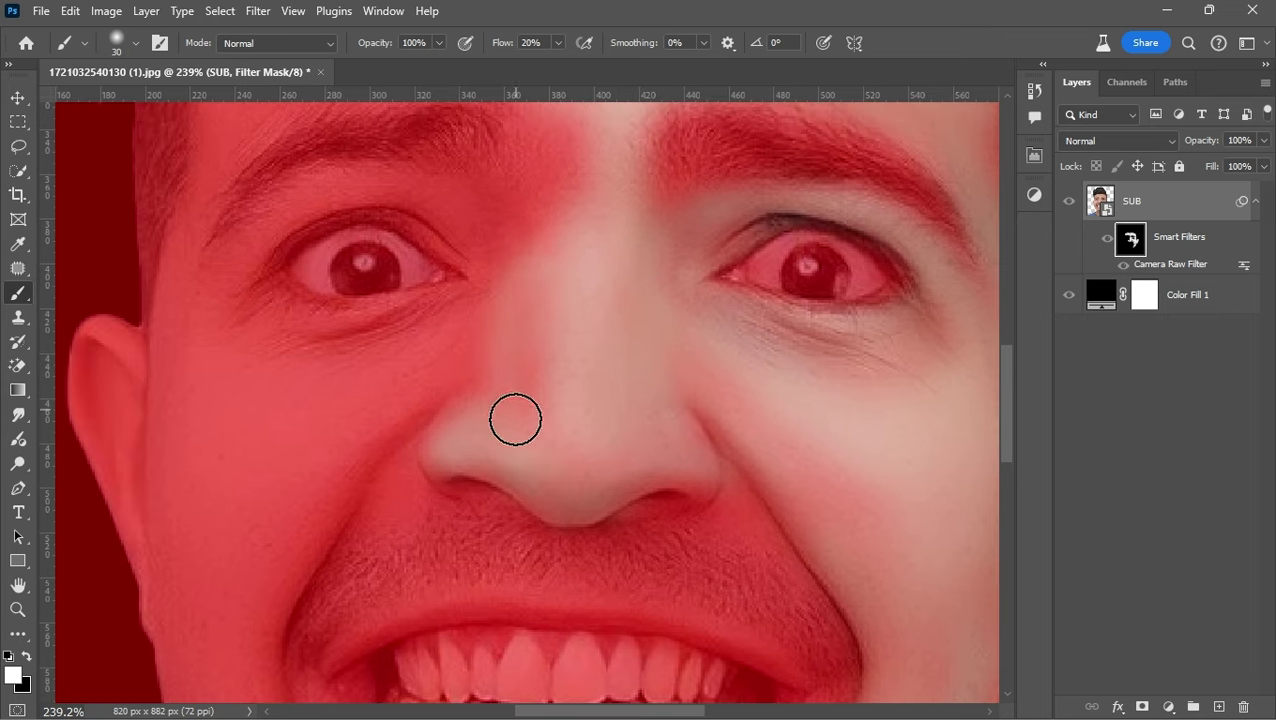
pyautogui.scroll(5, 587, 251)
pyautogui.moveTo(600, 380)
pyautogui.mouseDown()
pyautogui.moveTo(581, 239)
pyautogui.moveTo(429, 232)
pyautogui.mouseUp()
# Paint the smoothing over the side of the neck and beside the collar
pyautogui.scroll(-10, 429, 232)
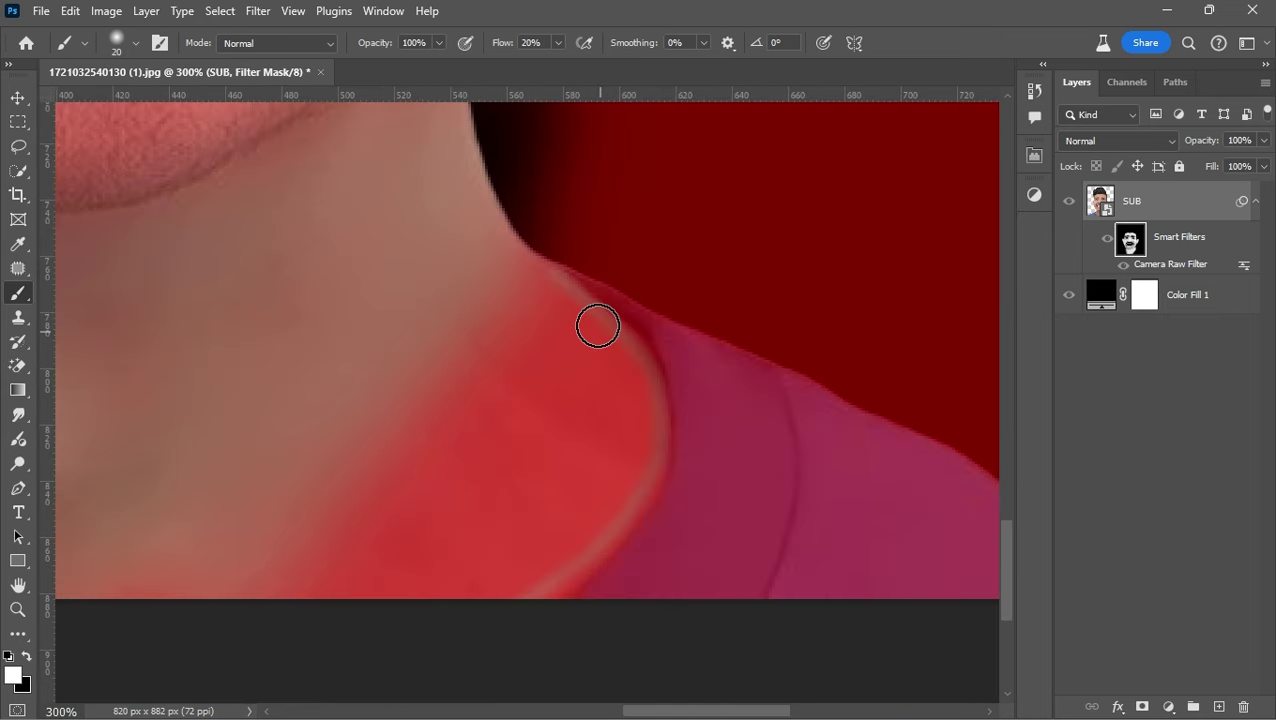
pyautogui.moveTo(598, 327)
pyautogui.mouseDown()
pyautogui.moveTo(518, 615)
pyautogui.moveTo(592, 373)
pyautogui.moveTo(428, 437)
pyautogui.mouseUp()
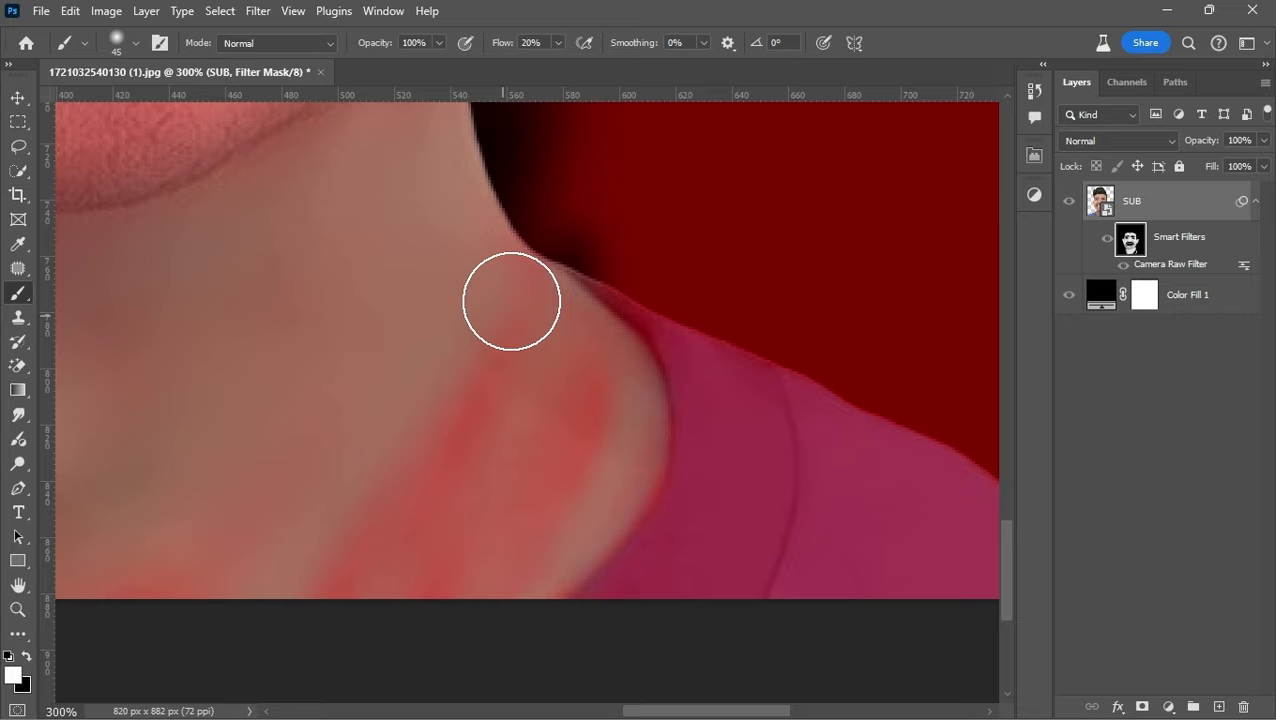
pyautogui.moveTo(510, 299); pyautogui.dragTo(504, 555)
pyautogui.hscroll(-5, 504, 555)
pyautogui.press(']')
pyautogui.press(']')
pyautogui.press(']')
pyautogui.hscroll(-7, 598, 642)
pyautogui.scroll(-1, 598, 642)
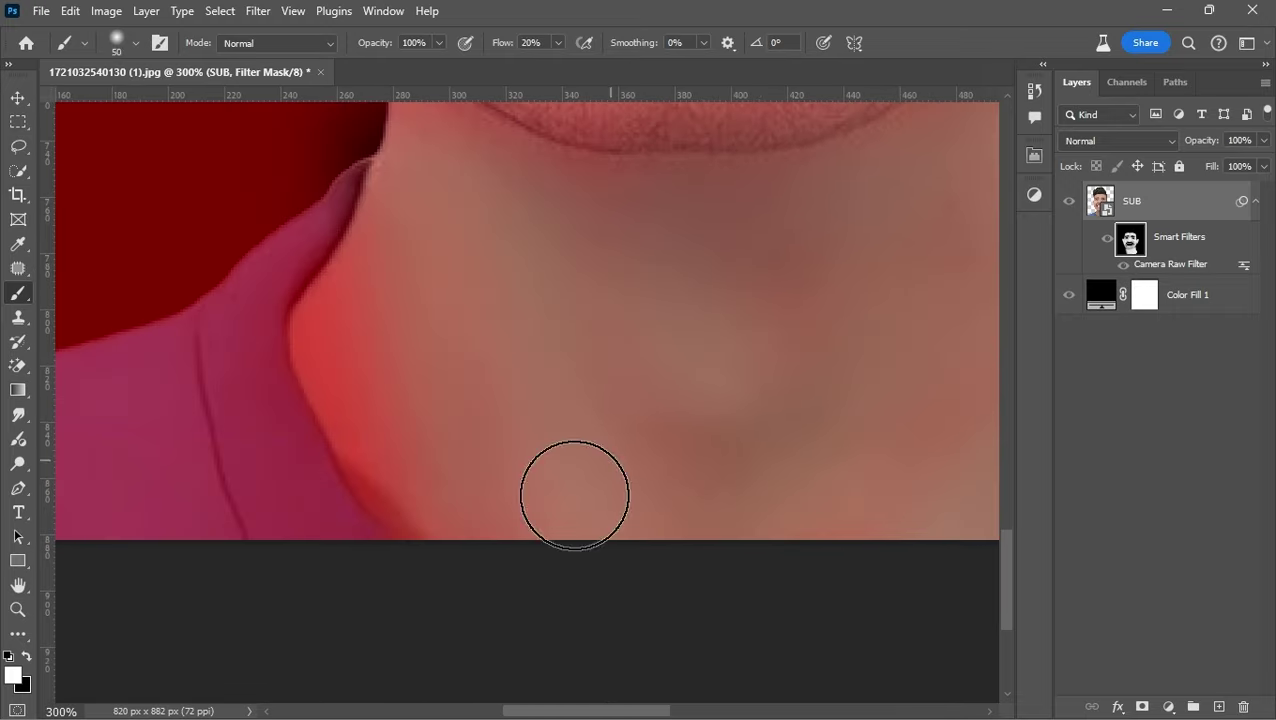
pyautogui.press('[')
pyautogui.press('[')
pyautogui.press('[')
pyautogui.press('[')
pyautogui.press('[')
pyautogui.press('[')
pyautogui.press(']')
pyautogui.press(']')
pyautogui.press(']')
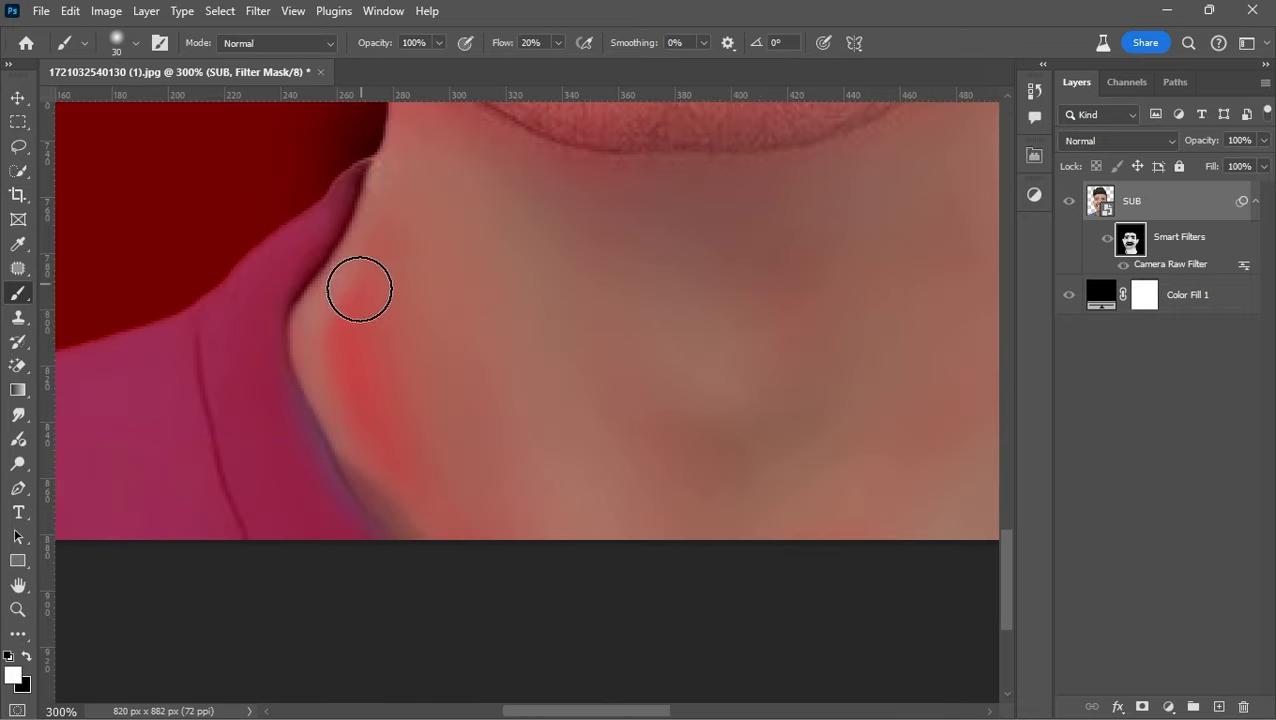
pyautogui.moveTo(356, 285); pyautogui.dragTo(407, 251)
# Hide the mask overlay, return to the Move tool and fit the whole portrait in view
pyautogui.press(']')
pyautogui.press(']')
pyautogui.scroll(-2, 510, 400)
pyautogui.press(']')
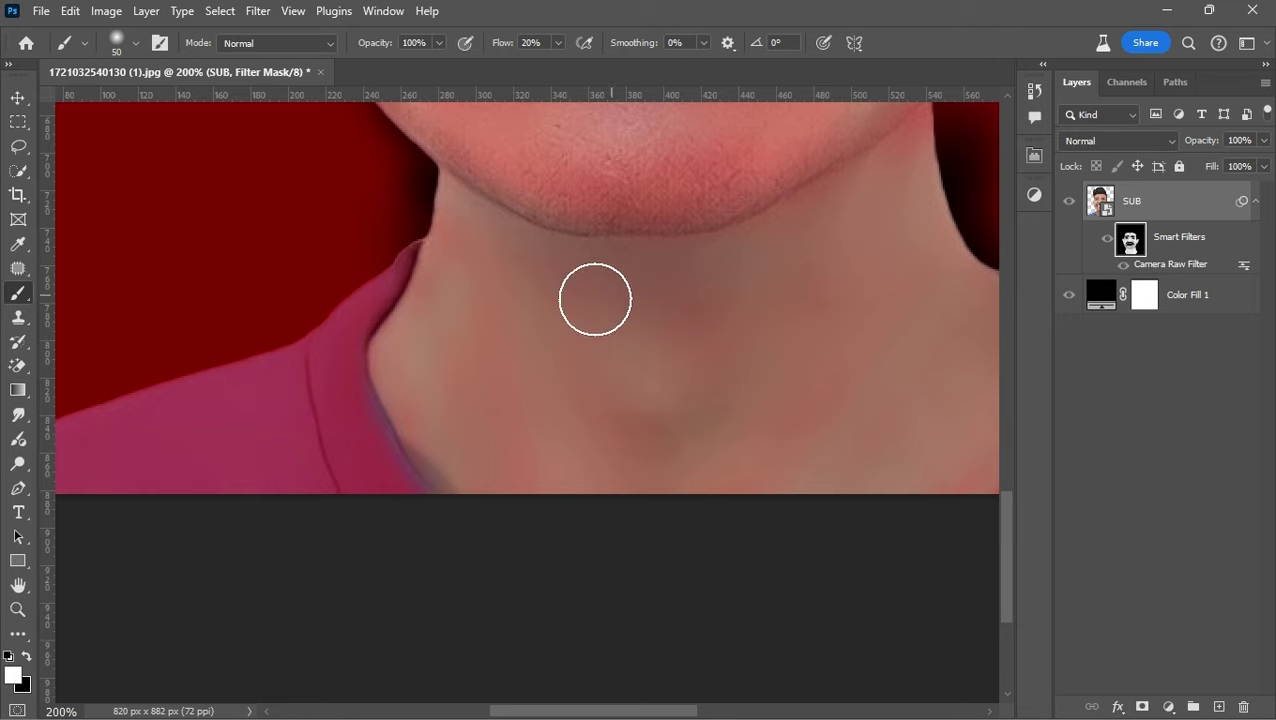
pyautogui.press(']')
pyautogui.press(']')
pyautogui.scroll(-2, 646, 433)
pyautogui.press(']')
pyautogui.press(']')
pyautogui.press(']')
pyautogui.scroll(2, 413, 390)
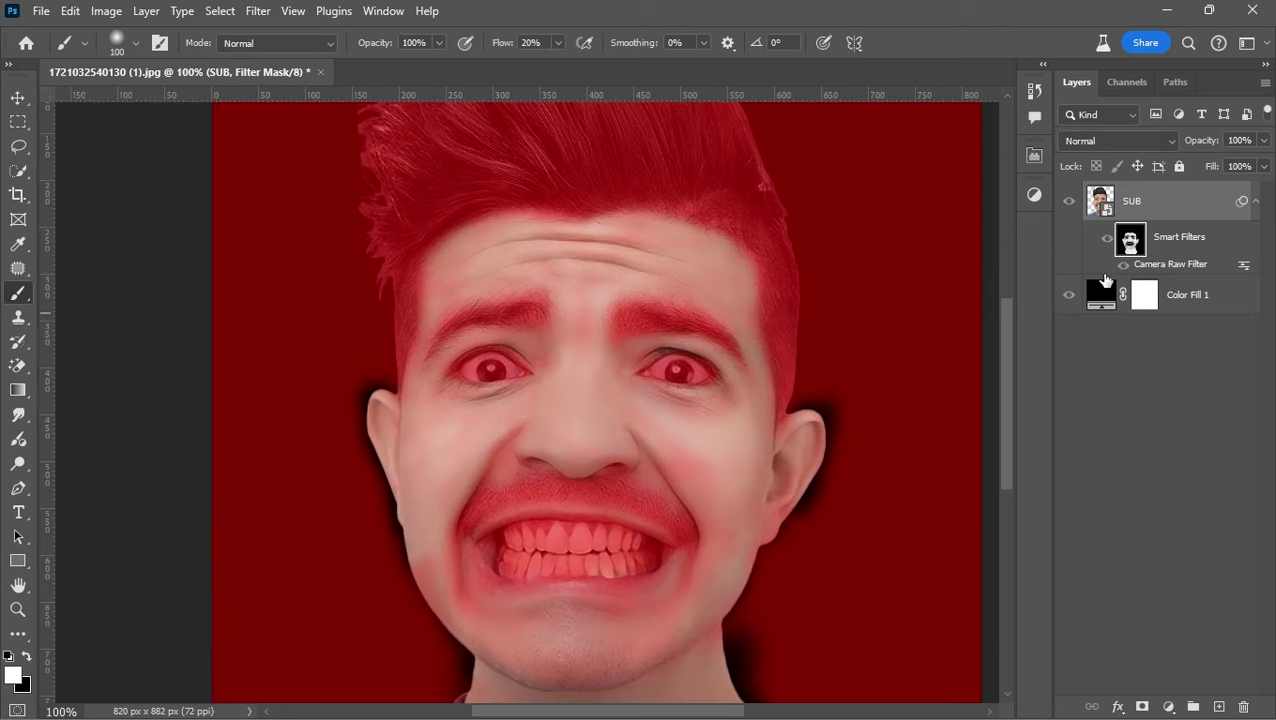
pyautogui.press('\\')
pyautogui.hotkey('ctrl', '-')
pyautogui.press('v')
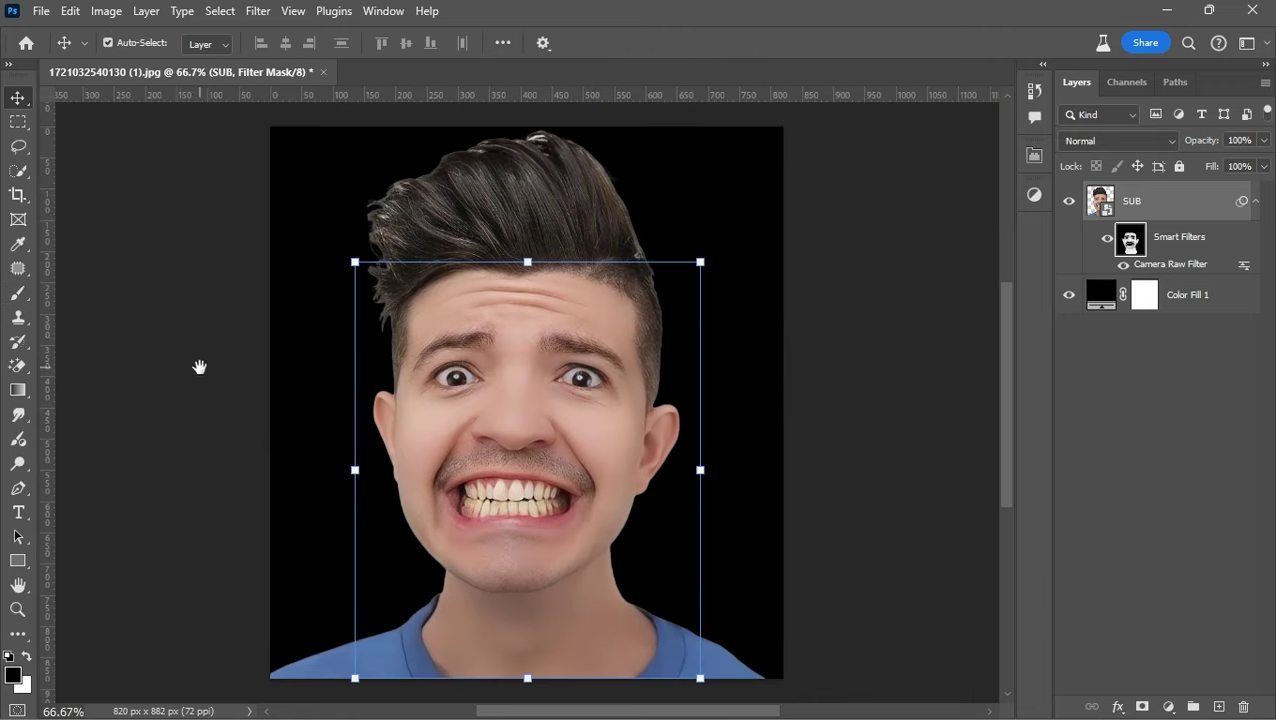
pyautogui.moveTo(199, 367); pyautogui.dragTo(219, 283)
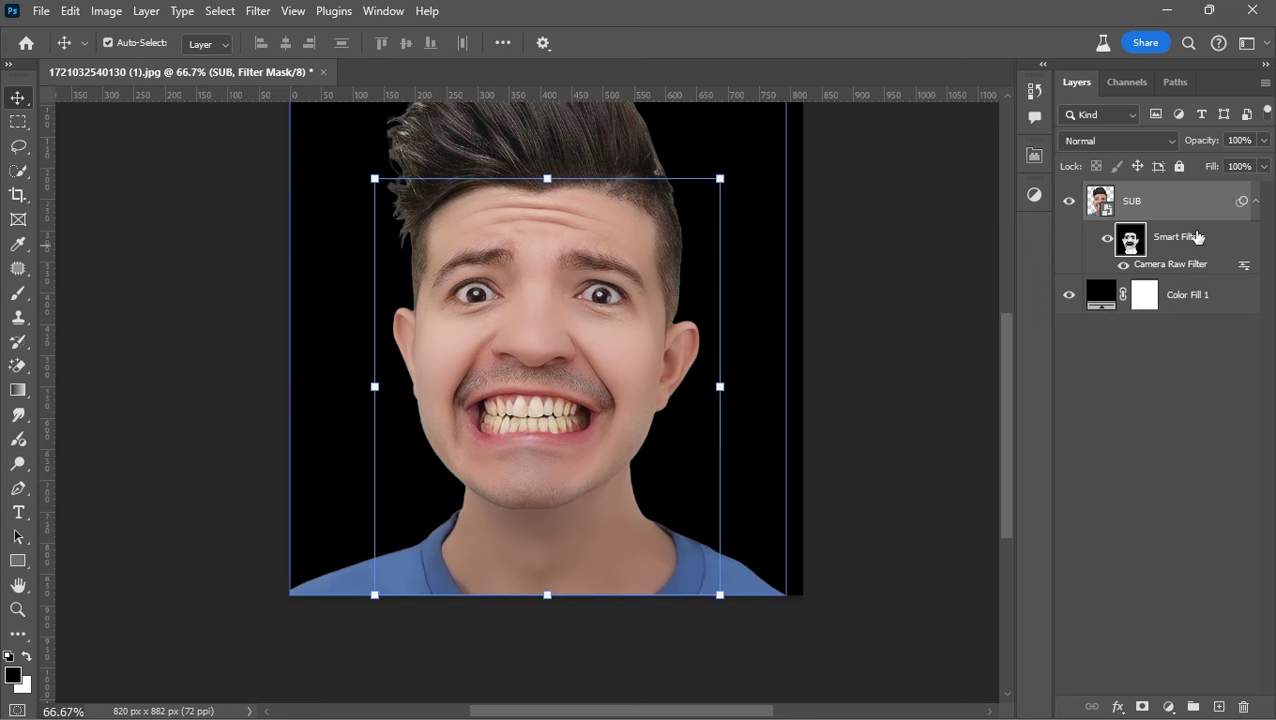
# Add a darkening Curves adjustment clipped to SUB, with its mask inverted to black
pyautogui.click(1200, 239)
pyautogui.click(1034, 194)
pyautogui.scroll(-2, 1001, 265)
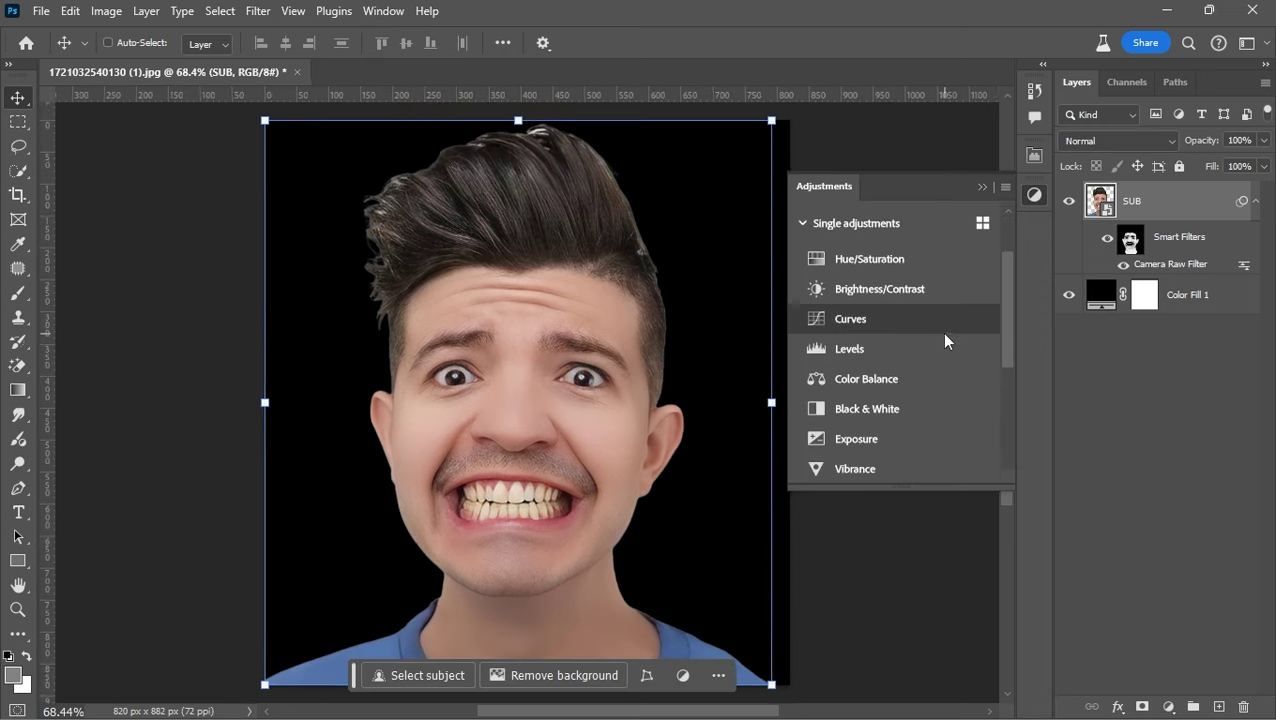
pyautogui.click(930, 324)
pyautogui.moveTo(913, 343); pyautogui.dragTo(903, 356)
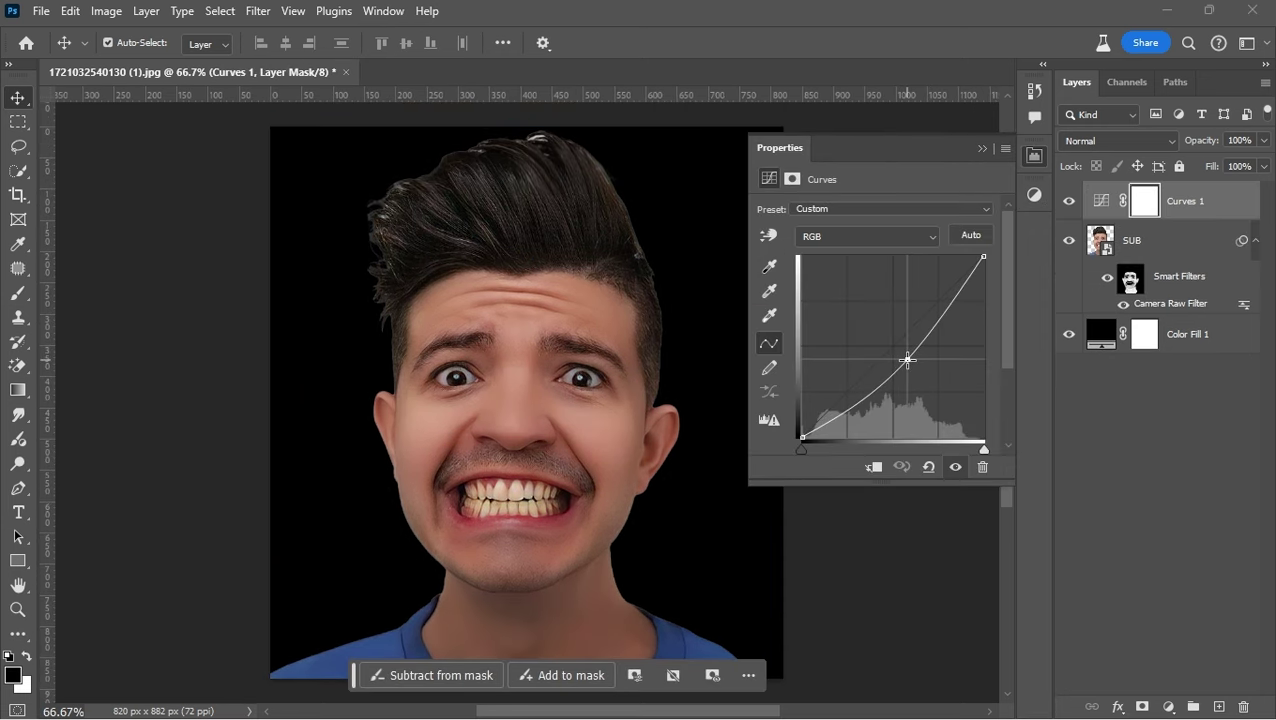
pyautogui.click(873, 467)
pyautogui.click(982, 148)
pyautogui.hotkey('ctrl', 'i')
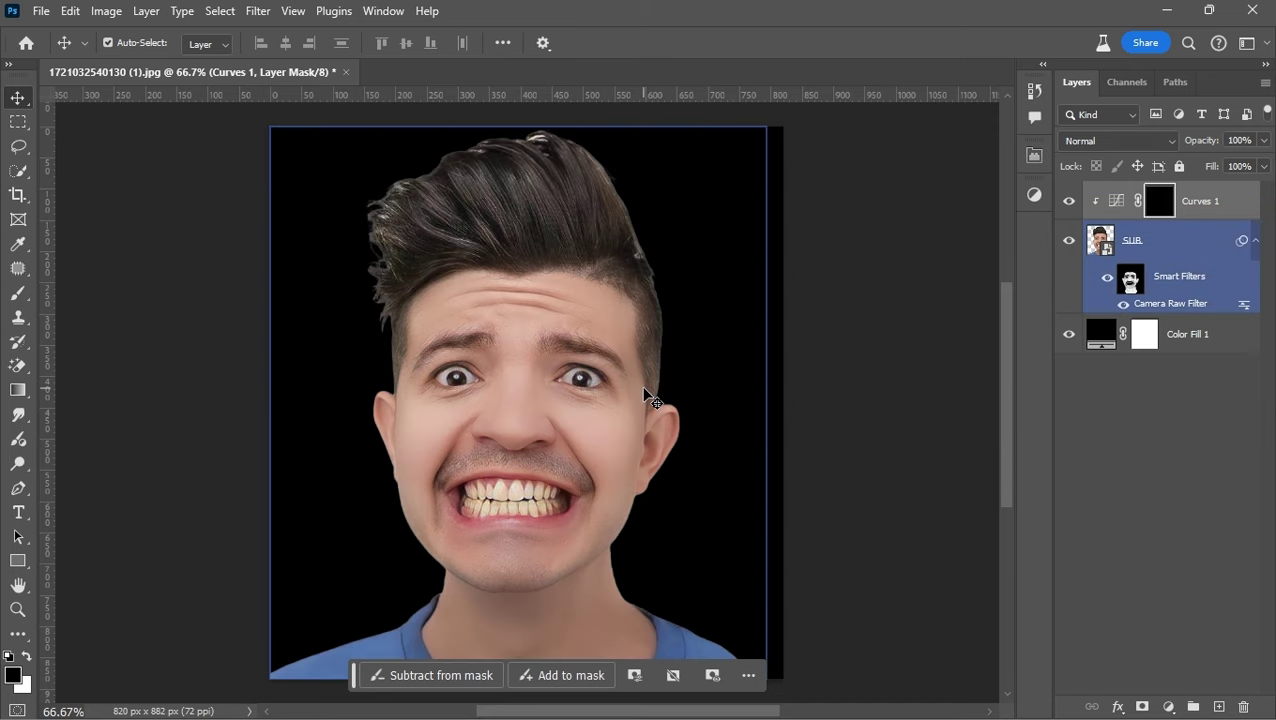
# Zoom in and paint the Curves mask over the first eyebrow
pyautogui.press('b')
pyautogui.rightClick(613, 271)
pyautogui.press('Escape')
pyautogui.hotkey('ctrl', '+')
pyautogui.hotkey('ctrl', '+')
pyautogui.hotkey('ctrl', '+')
pyautogui.press('[')
pyautogui.press('[')
pyautogui.press('[')
pyautogui.moveTo(555, 270); pyautogui.dragTo(521, 330)
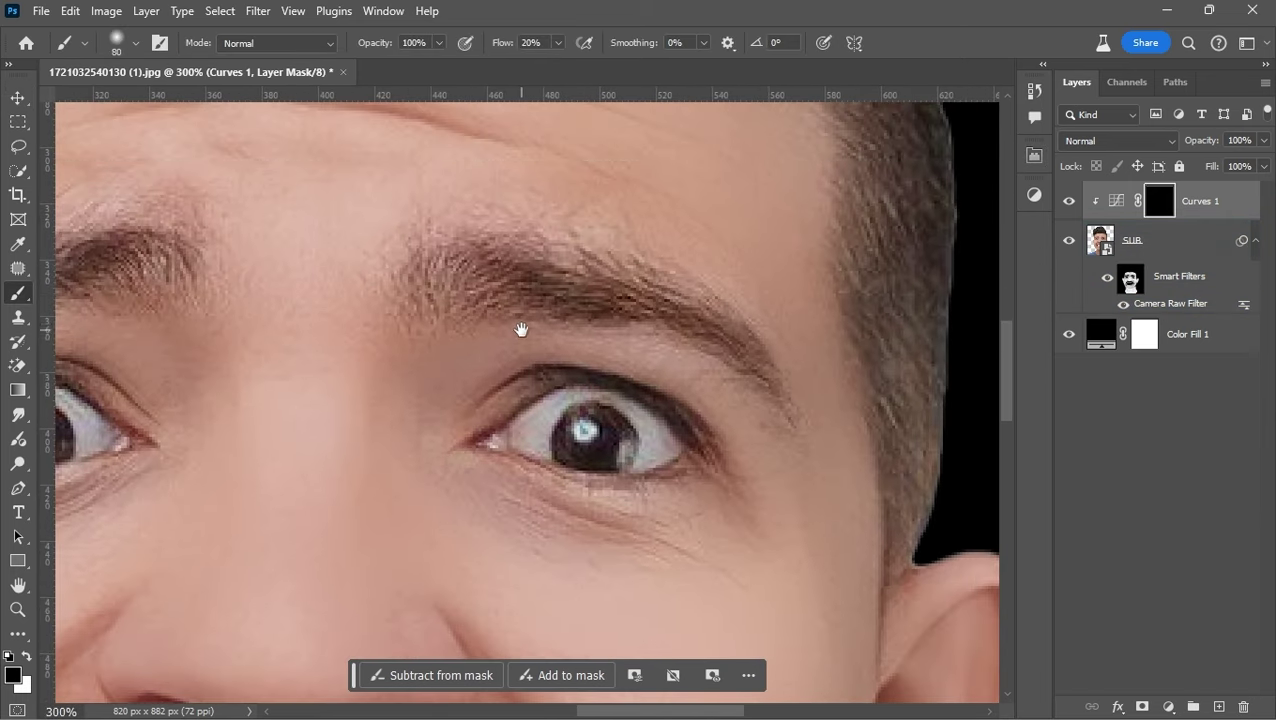
pyautogui.press('[')
pyautogui.moveTo(460, 281)
pyautogui.mouseDown()
pyautogui.moveTo(441, 273)
pyautogui.moveTo(533, 262)
pyautogui.moveTo(447, 293)
pyautogui.moveTo(652, 293)
pyautogui.moveTo(594, 276)
pyautogui.mouseUp()
# Paint the Curves mask over the other eyebrow
pyautogui.press('[')
pyautogui.press('[')
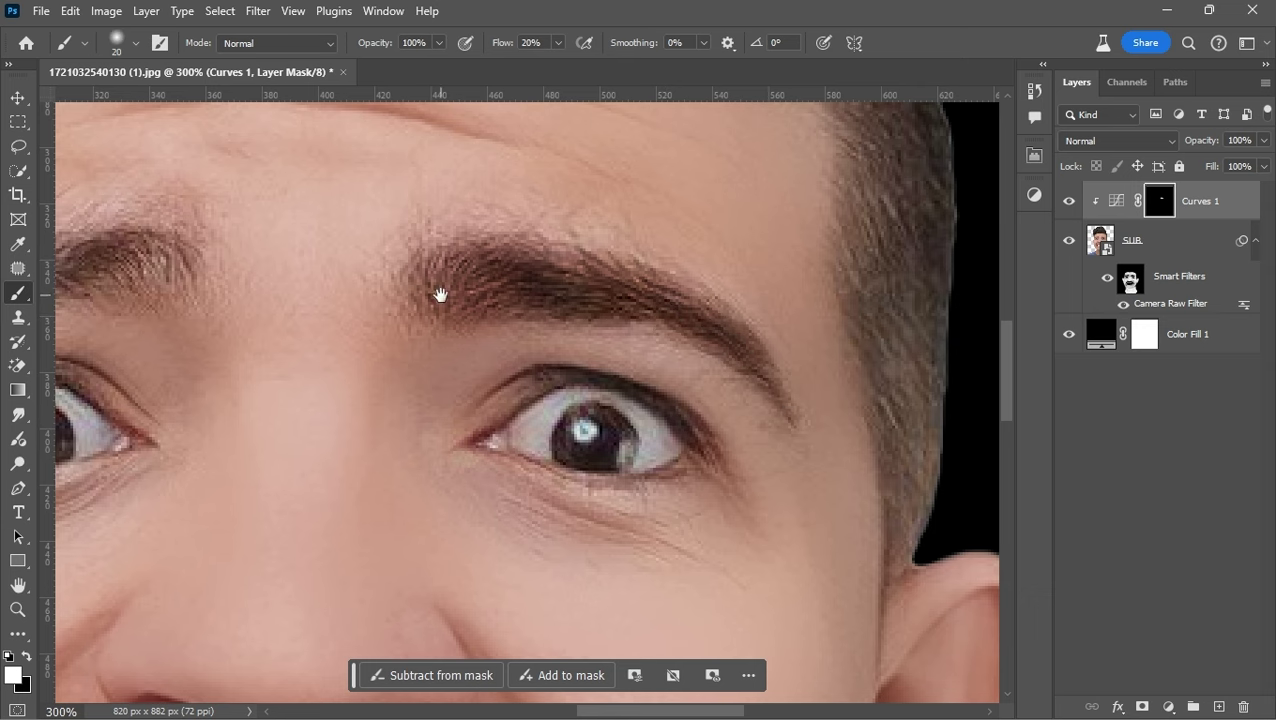
pyautogui.press(']')
pyautogui.moveTo(483, 313); pyautogui.dragTo(609, 308)
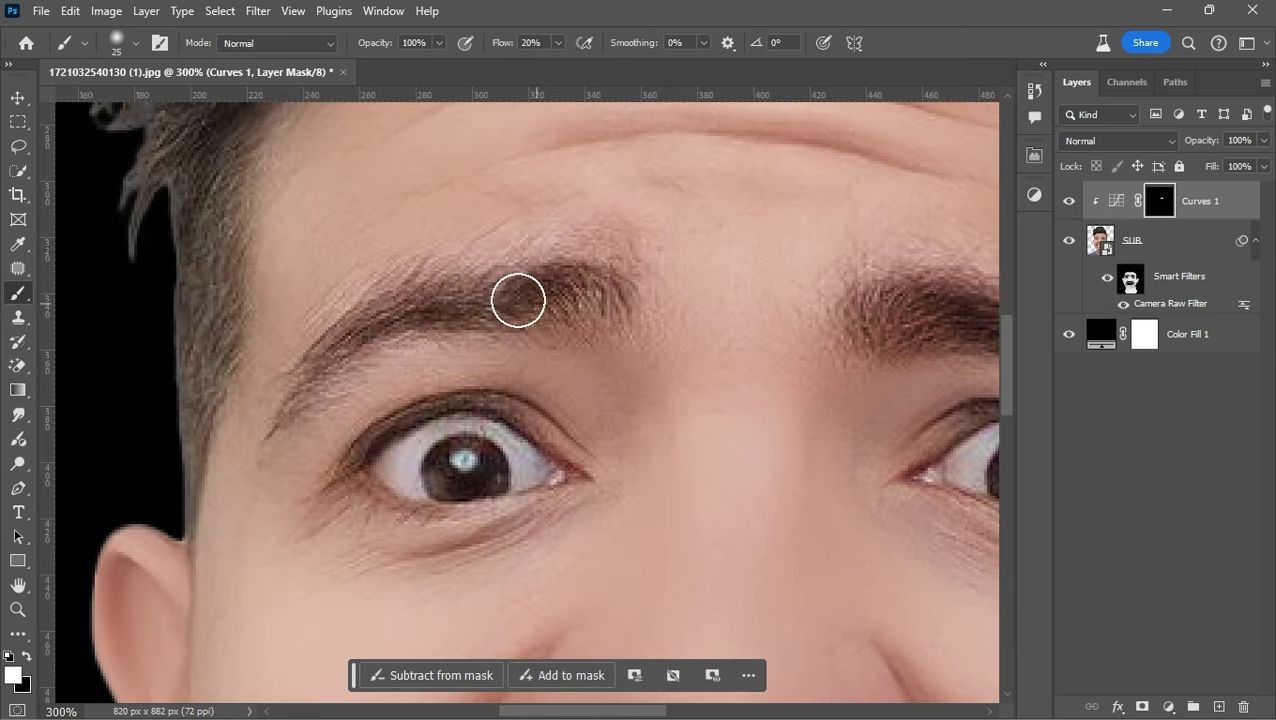
pyautogui.press('[')
pyautogui.press('[')
pyautogui.moveTo(407, 302)
pyautogui.mouseDown()
pyautogui.moveTo(325, 368)
pyautogui.moveTo(567, 323)
pyautogui.mouseUp()
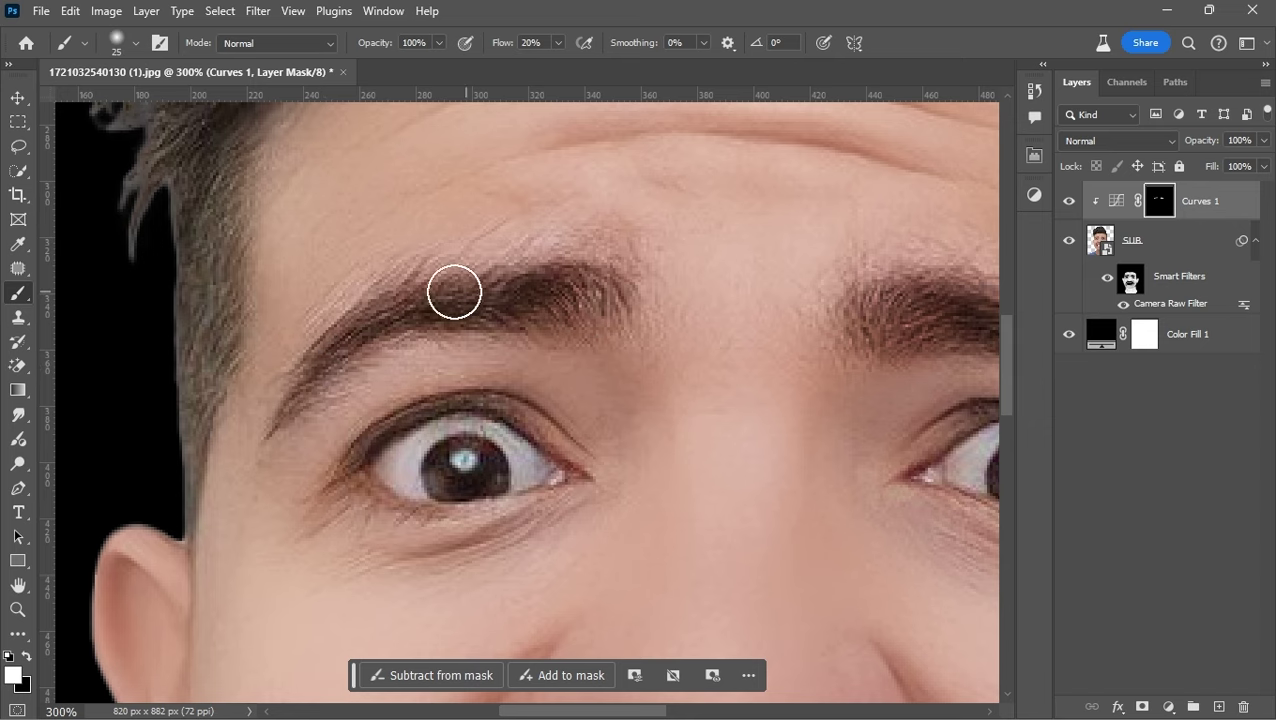
# Paint the Curves mask along the moustache to the mouth corner
pyautogui.hotkey('ctrl', '-')
pyautogui.hotkey('ctrl', '-')
pyautogui.hotkey('ctrl', '-')
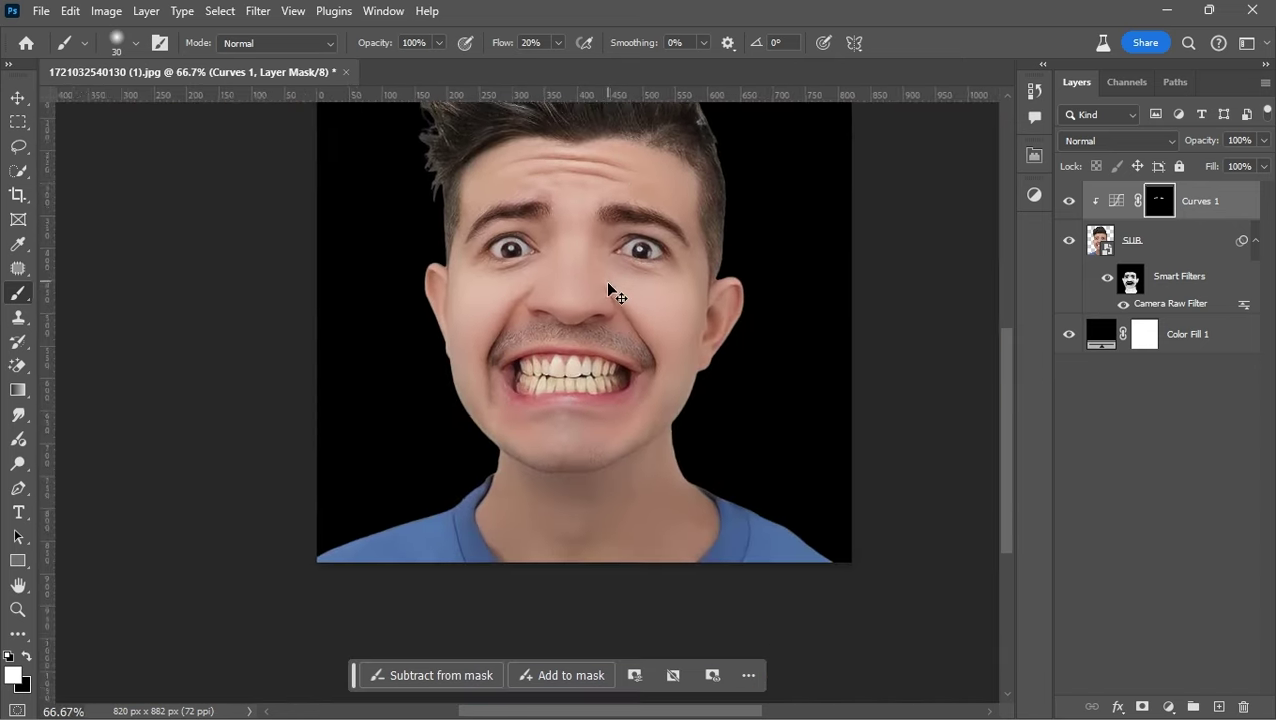
pyautogui.hotkey('ctrl', '+')
pyautogui.hotkey('ctrl', '+')
pyautogui.moveTo(533, 328)
pyautogui.mouseDown()
pyautogui.moveTo(698, 333)
pyautogui.moveTo(863, 421)
pyautogui.mouseUp()
pyautogui.moveTo(820, 490); pyautogui.dragTo(792, 380)
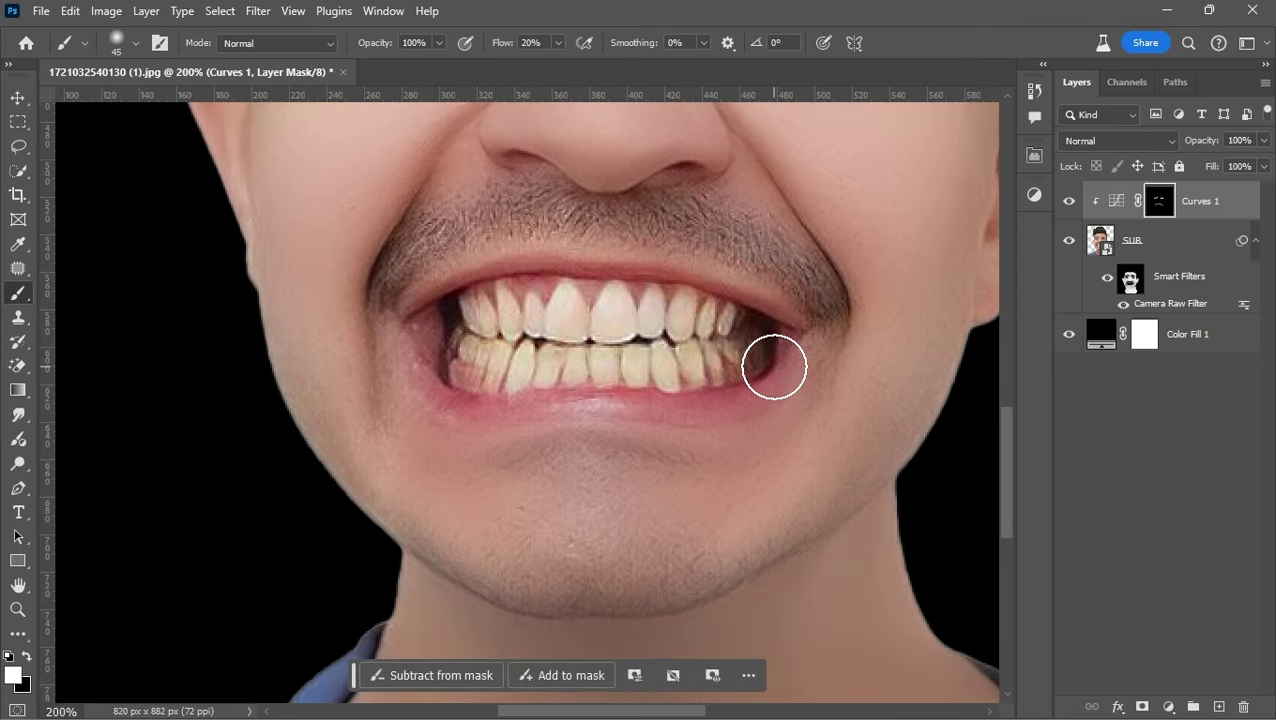
# Zoom in on the right eye and eyebrow with a smaller brush for fine eye work
pyautogui.hotkey('ctrl', '-')
pyautogui.hotkey('ctrl', '-')
pyautogui.hotkey('ctrl', '+')
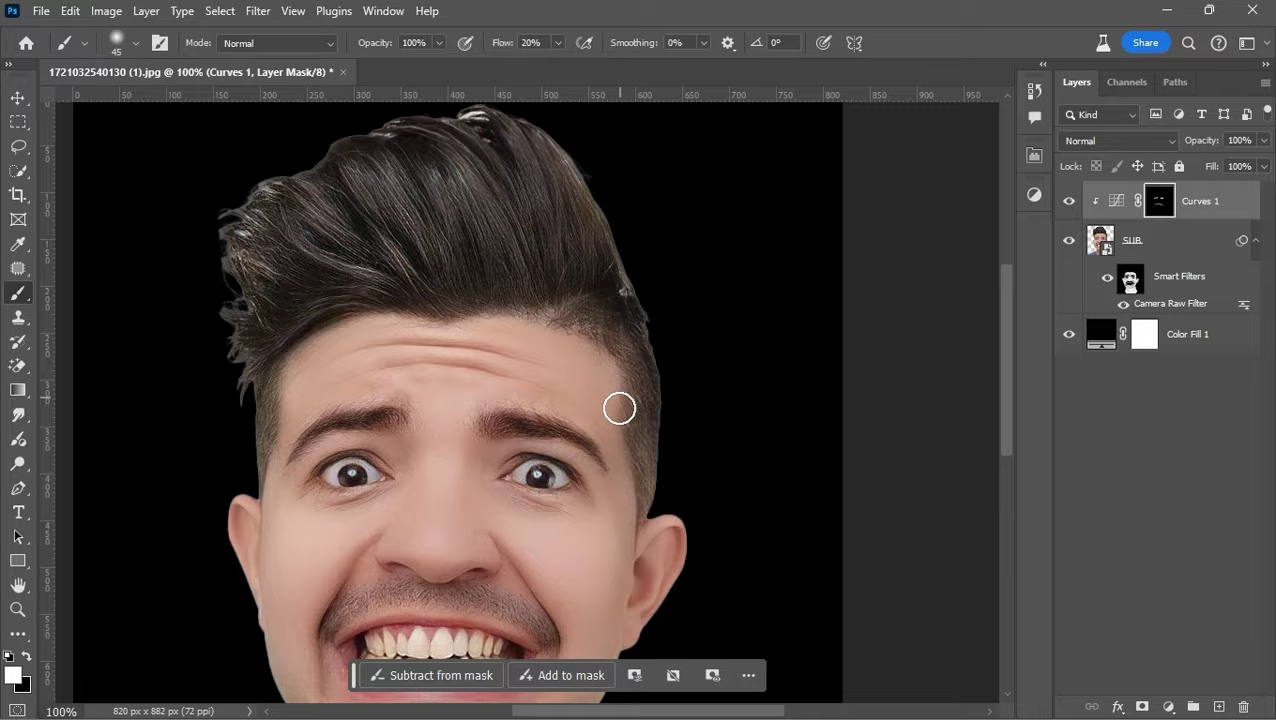
pyautogui.hotkey('ctrl', '+')
pyautogui.hotkey('ctrl', '+')
pyautogui.press('[')
pyautogui.press('[')
pyautogui.press('[')
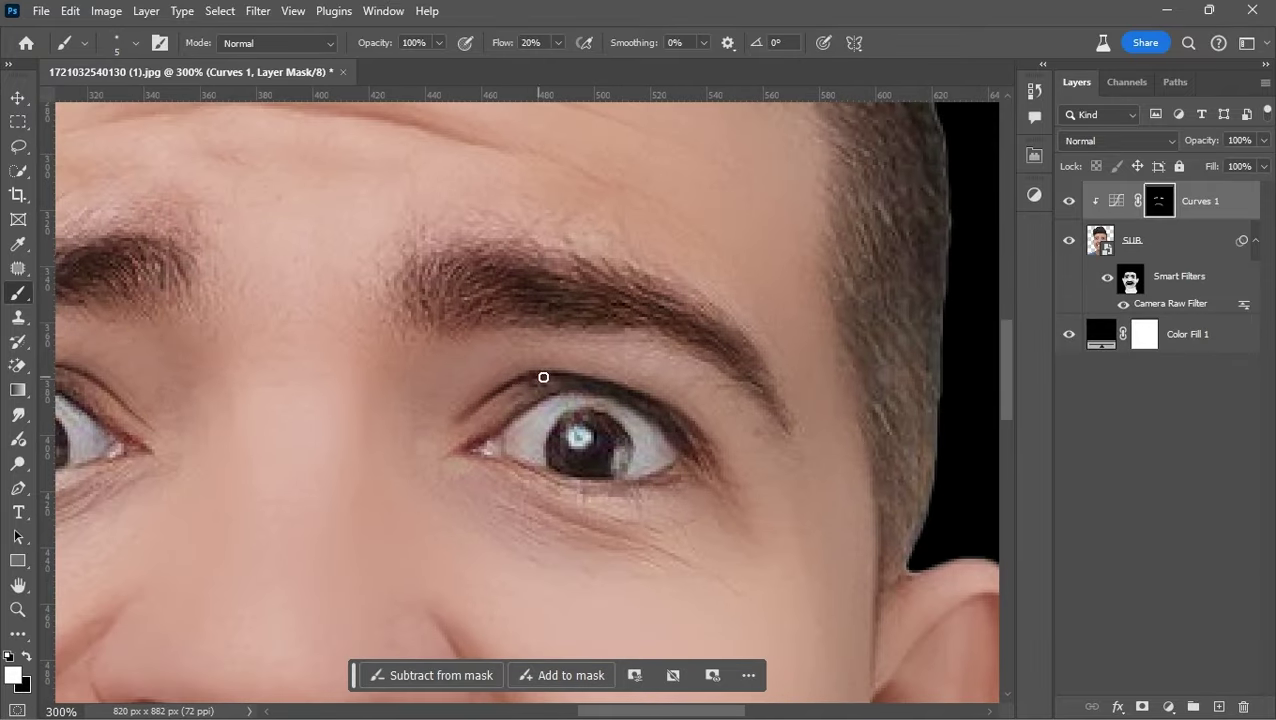
pyautogui.scroll(-1, 729, 495)
pyautogui.scroll(1, 539, 388)
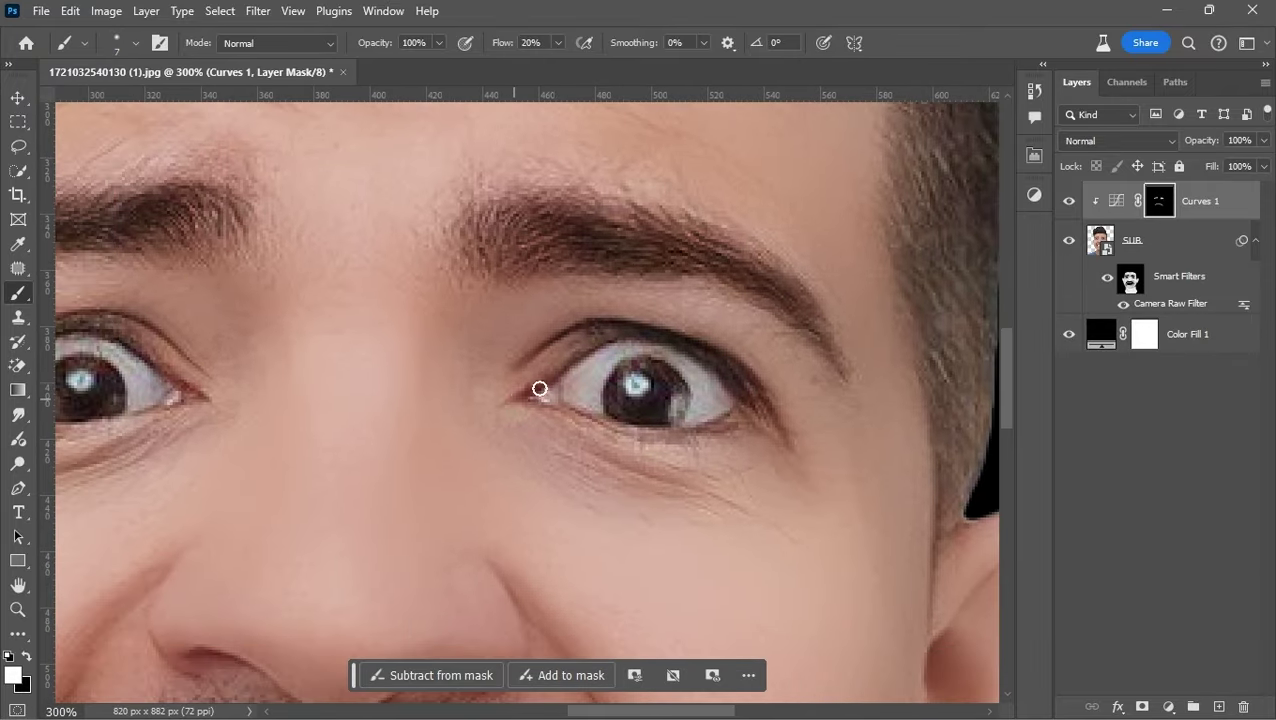
pyautogui.hscroll(-5, 620, 420)
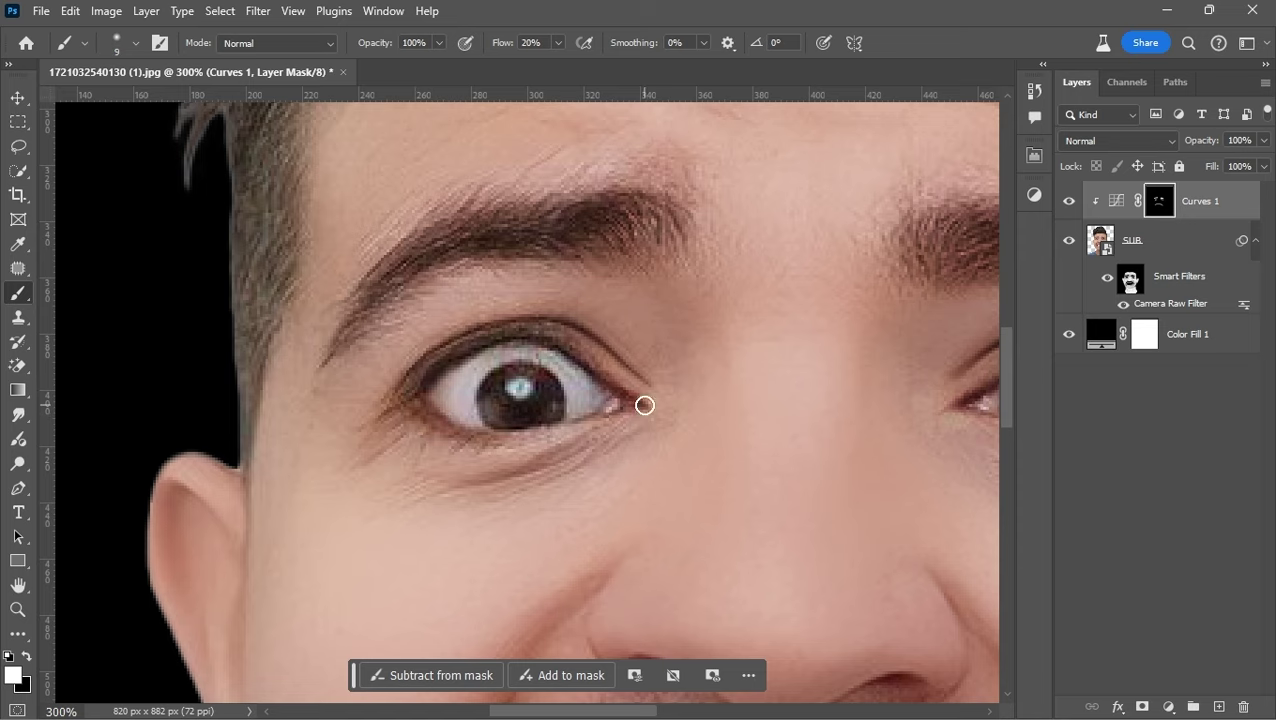
pyautogui.scroll(-2, 669, 390)
pyautogui.scroll(-2, 661, 436)
# Paint a shadow stroke inside the ear on the Curves 1 mask with a brush of about 8
pyautogui.scroll(1, 675, 407)
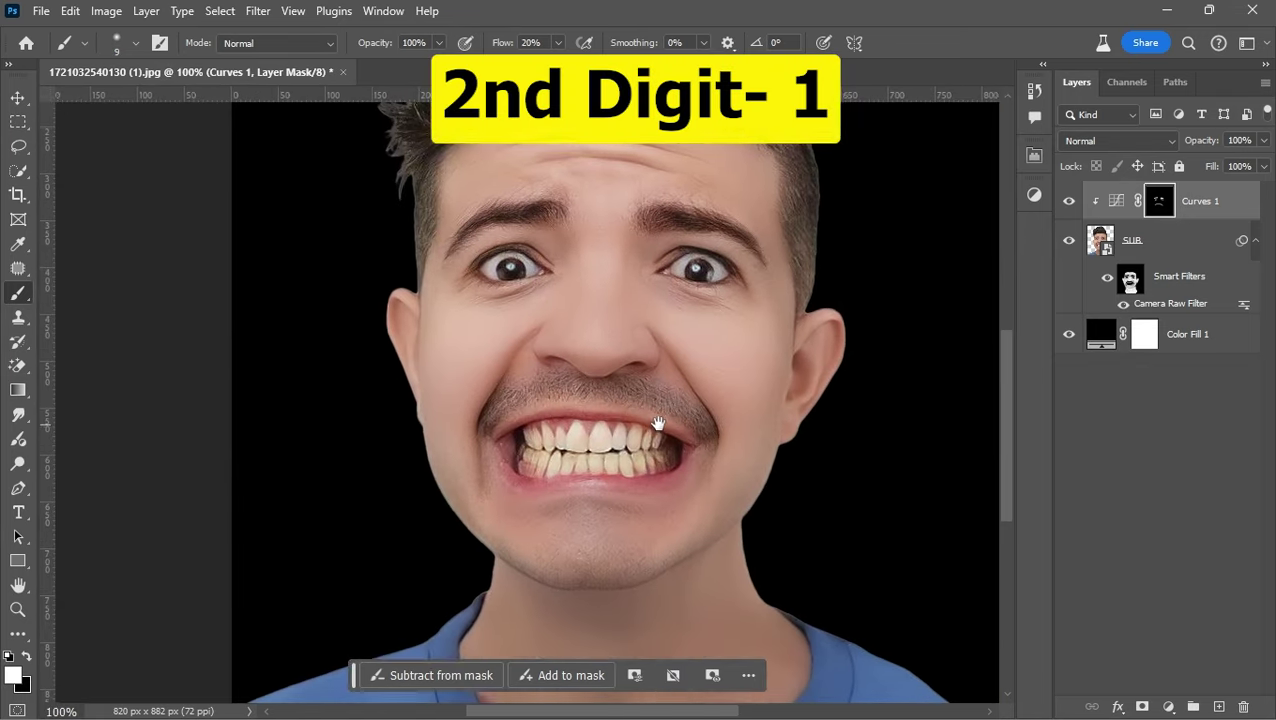
pyautogui.scroll(1, 658, 423)
pyautogui.scroll(1, 706, 396)
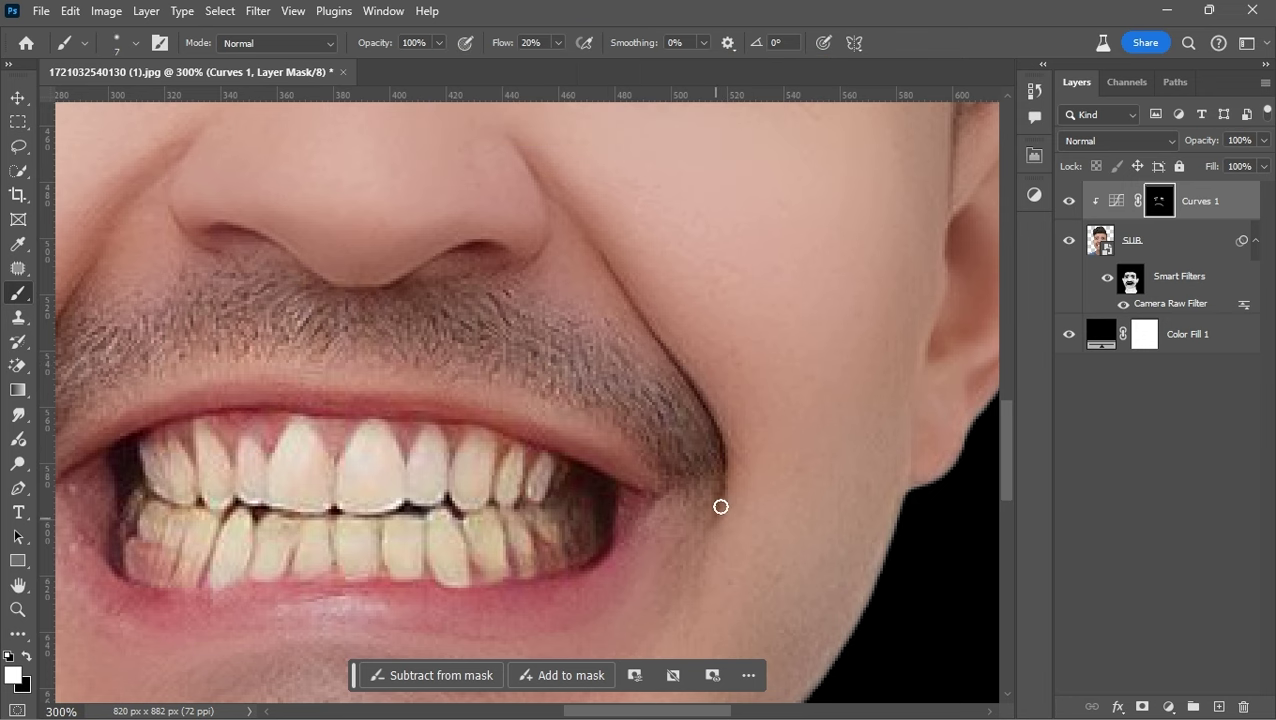
pyautogui.hscroll(-5, 546, 227)
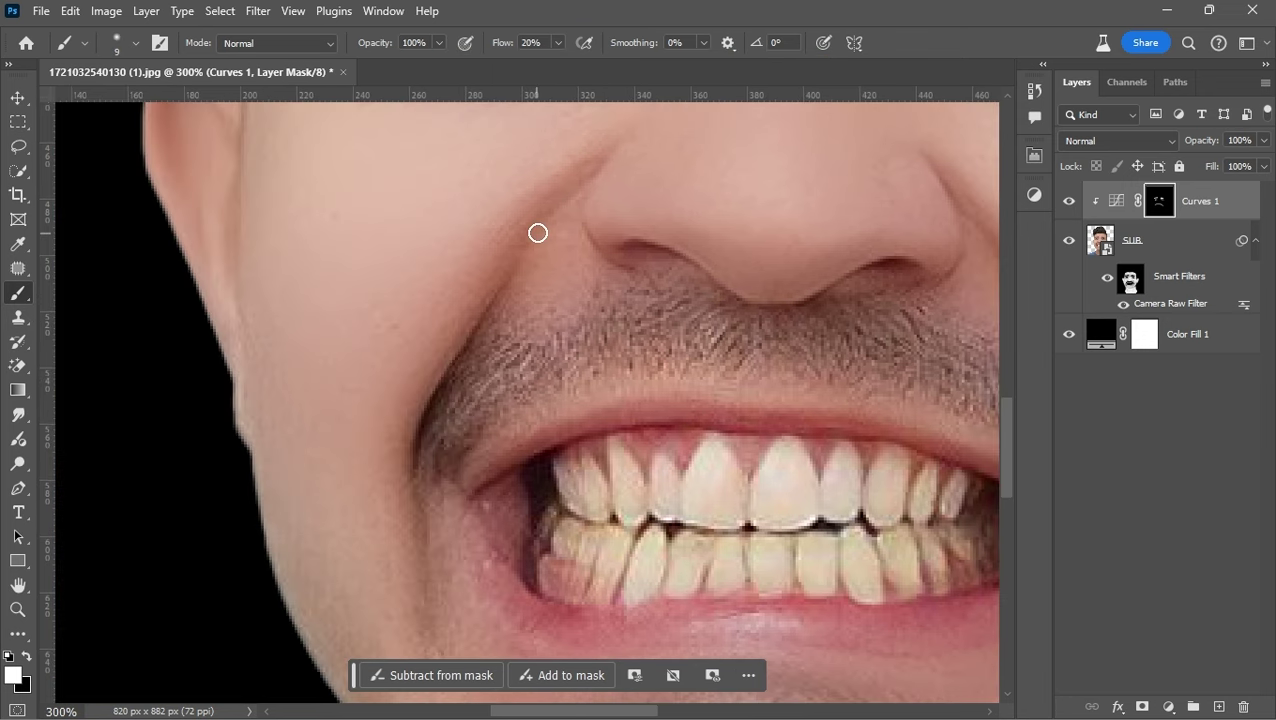
pyautogui.press('[')
pyautogui.moveTo(432, 511)
pyautogui.mouseDown()
pyautogui.moveTo(440, 411)
pyautogui.moveTo(632, 376)
pyautogui.mouseUp()
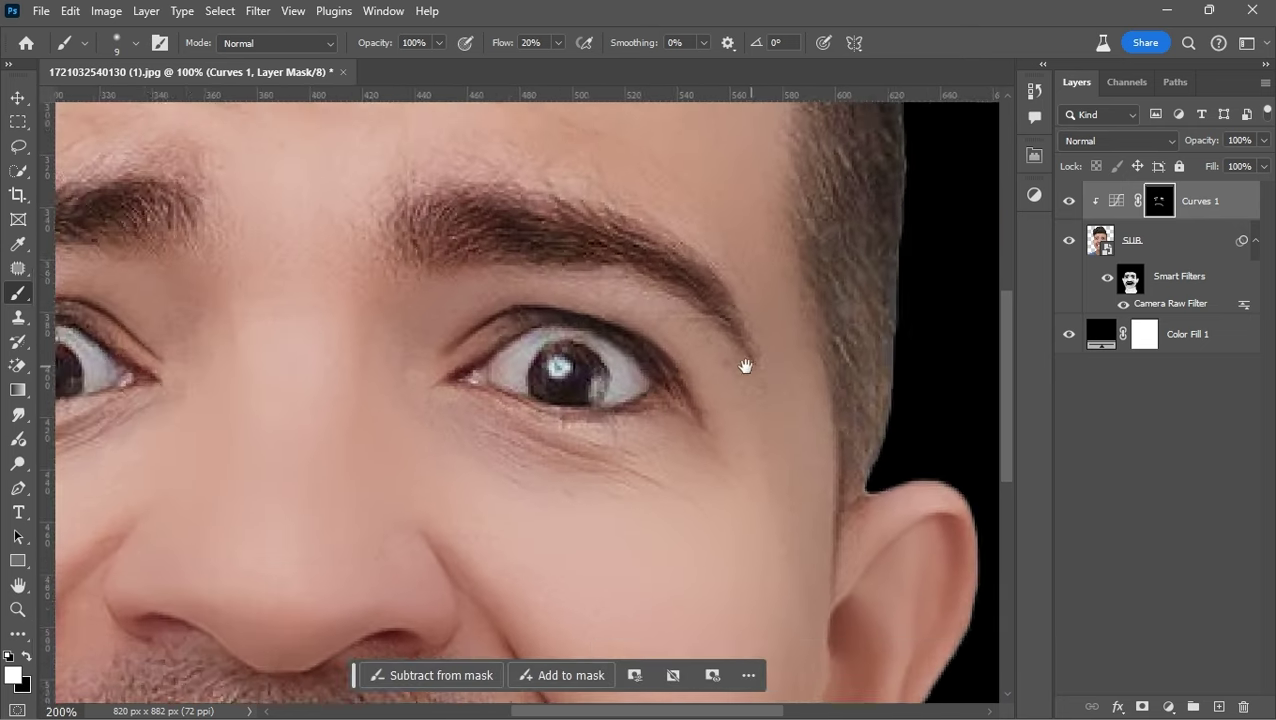
pyautogui.moveTo(636, 512); pyautogui.dragTo(633, 376)
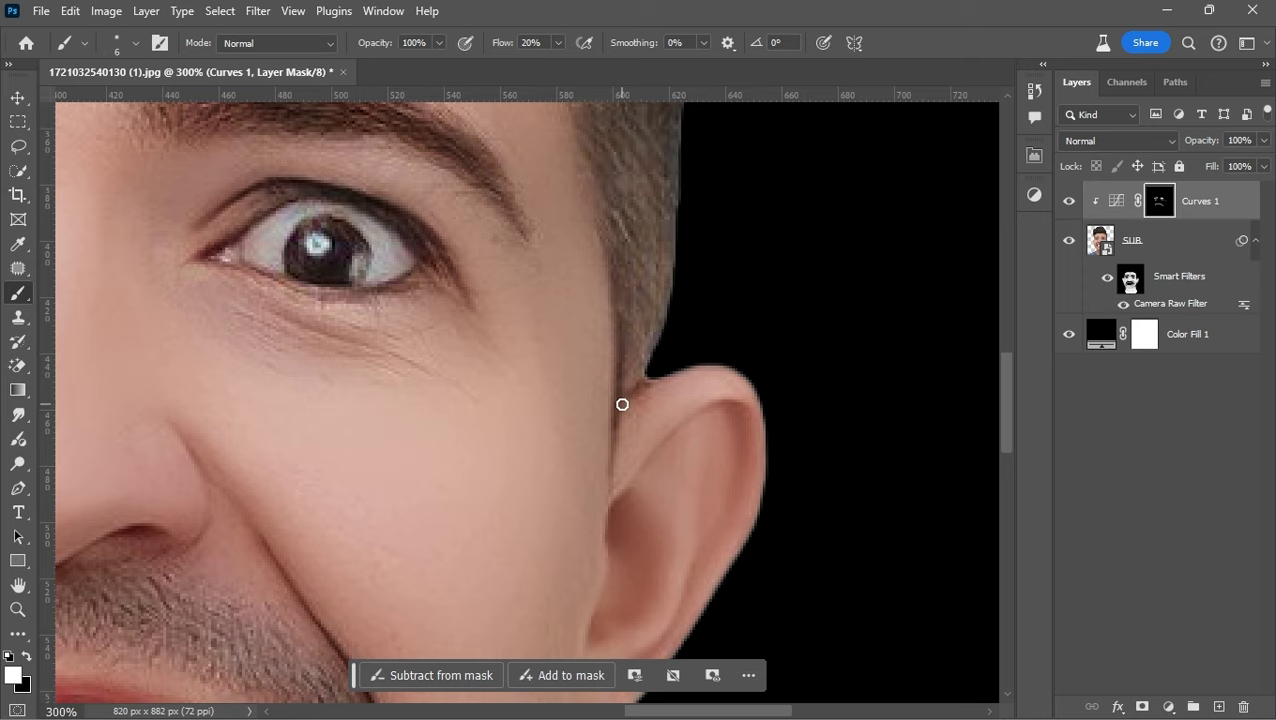
pyautogui.press(']')
pyautogui.press(']')
pyautogui.press(']')
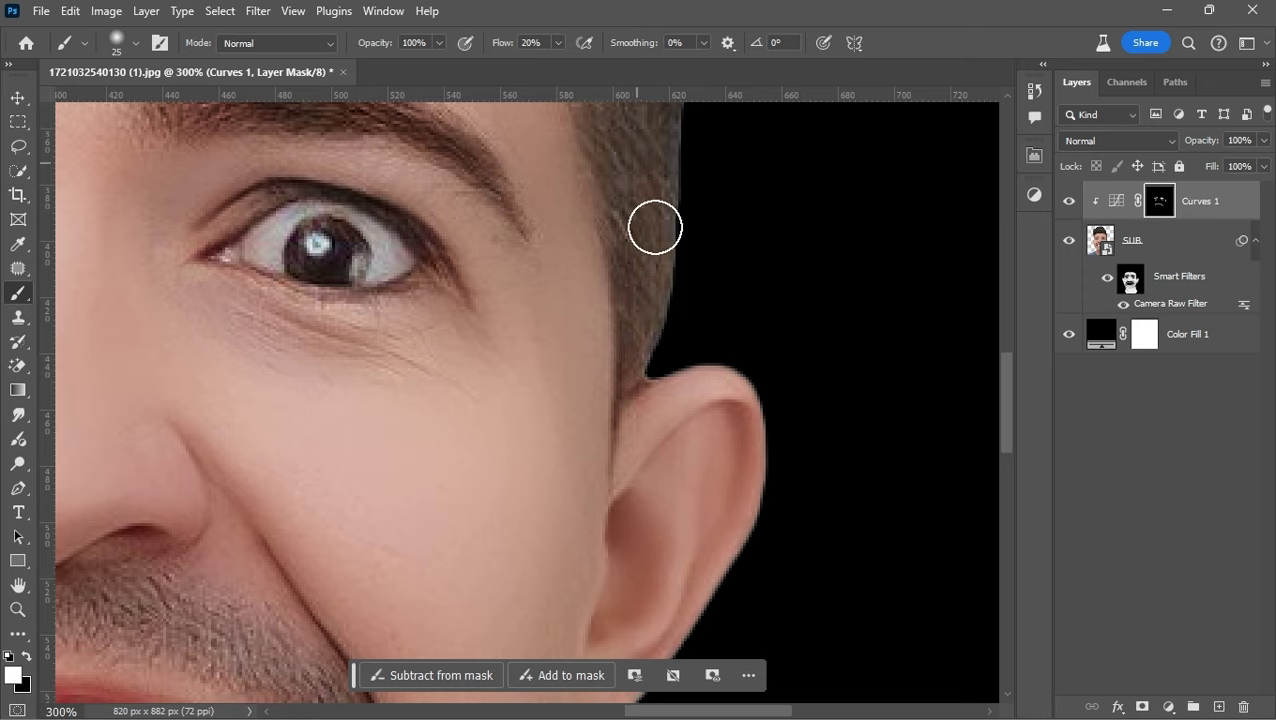
pyautogui.moveTo(680, 490); pyautogui.dragTo(680, 374)
pyautogui.press('[')
pyautogui.press('[')
pyautogui.press('[')
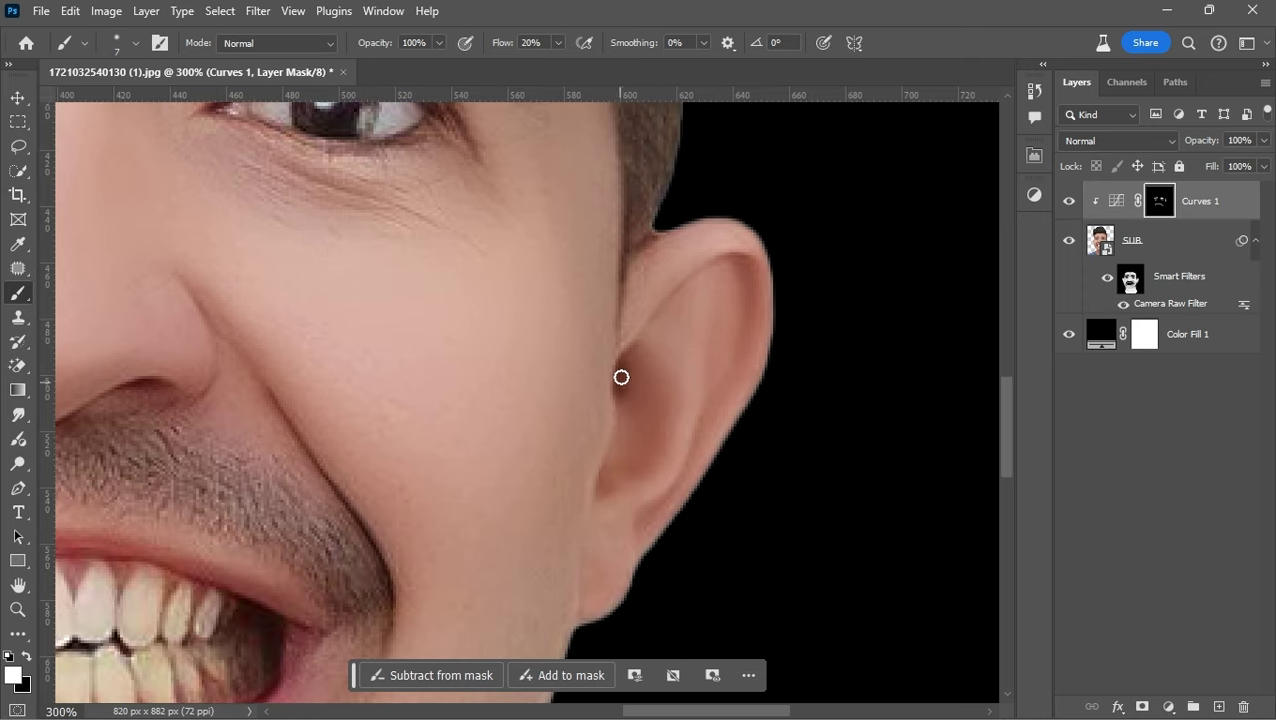
pyautogui.moveTo(632, 385); pyautogui.dragTo(612, 474)
pyautogui.press('[')
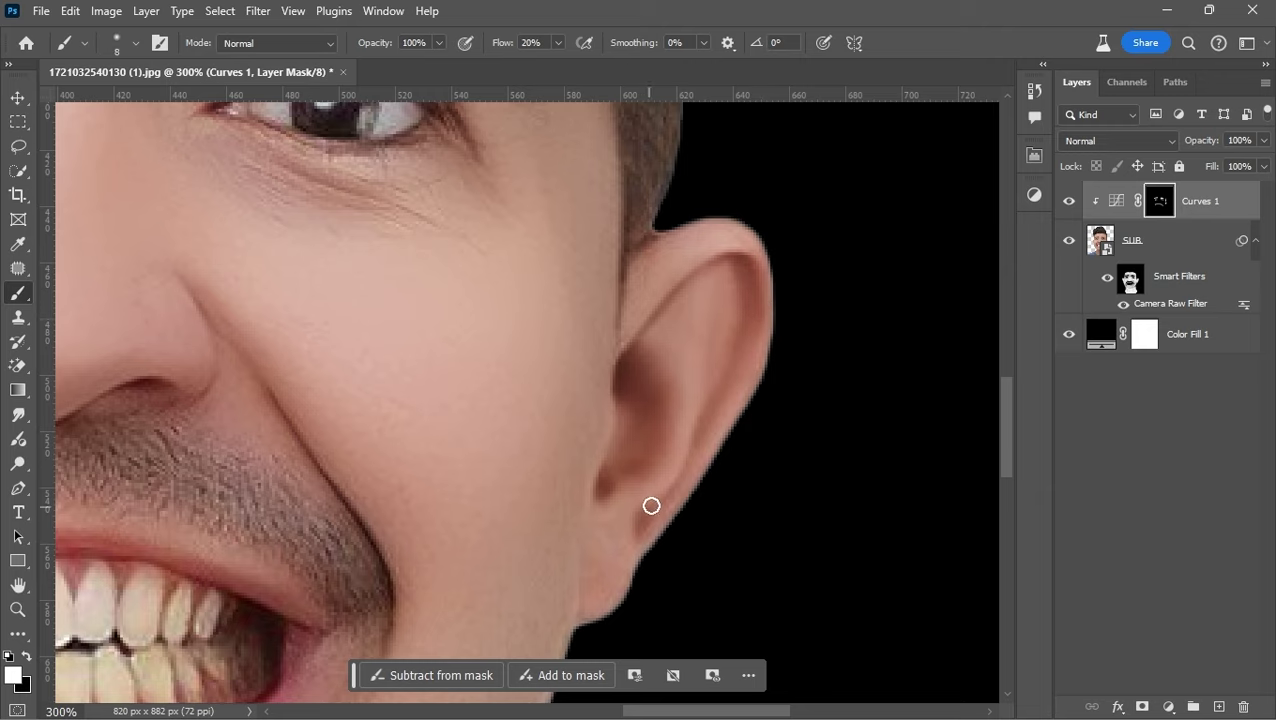
pyautogui.press('[')
pyautogui.scroll(-3, 626, 575)
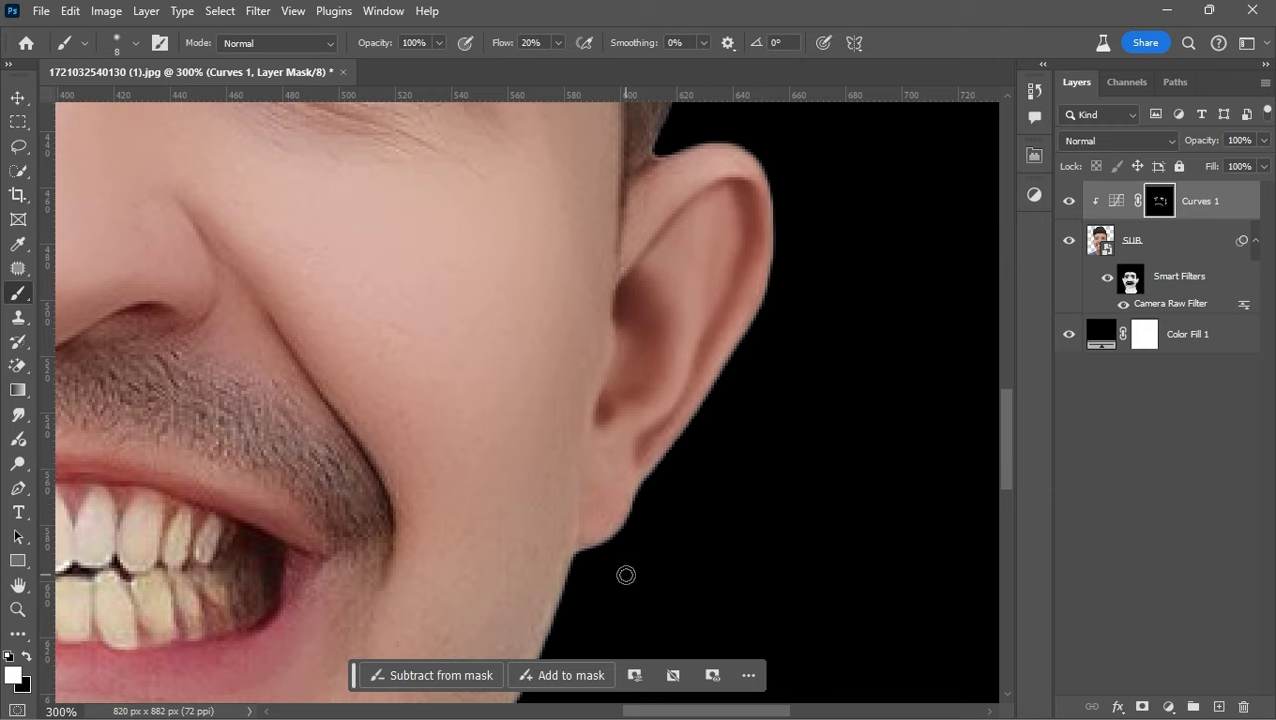
pyautogui.press(']')
pyautogui.press(']')
# Enlarge the brush to about 125 at 200% zoom to shade along the hair and left hairline
pyautogui.scroll(5, 612, 517)
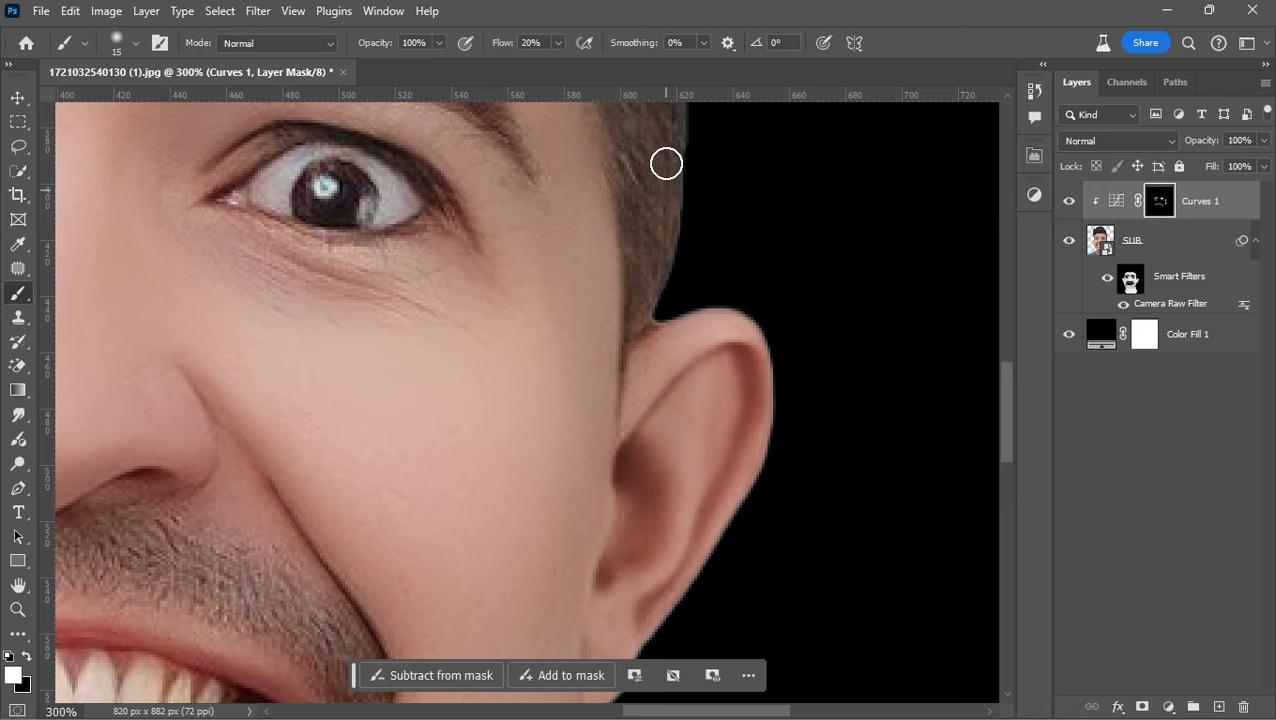
pyautogui.press(']')
pyautogui.press(']')
pyautogui.scroll(3, 670, 290)
pyautogui.press(']')
pyautogui.scroll(5, 640, 250)
pyautogui.press(']')
pyautogui.press(']')
pyautogui.scroll(1, 635, 330)
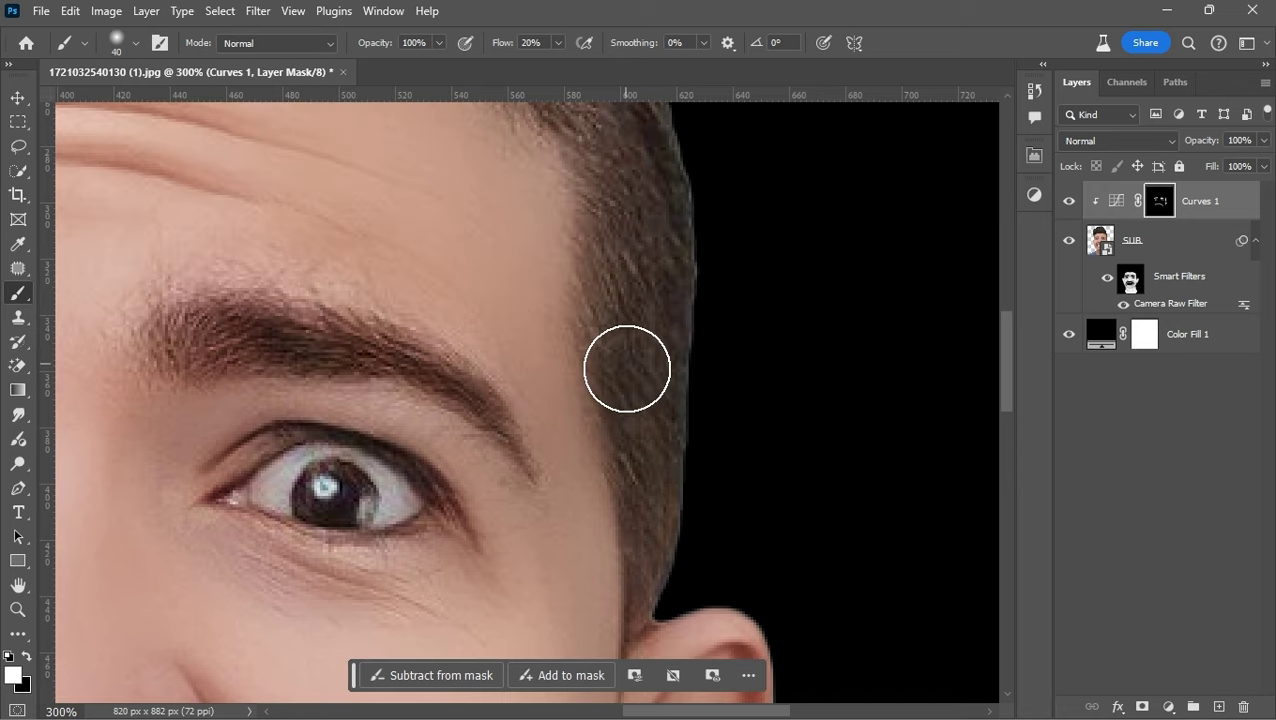
pyautogui.press(']')
pyautogui.scroll(5, 660, 420)
pyautogui.press(']')
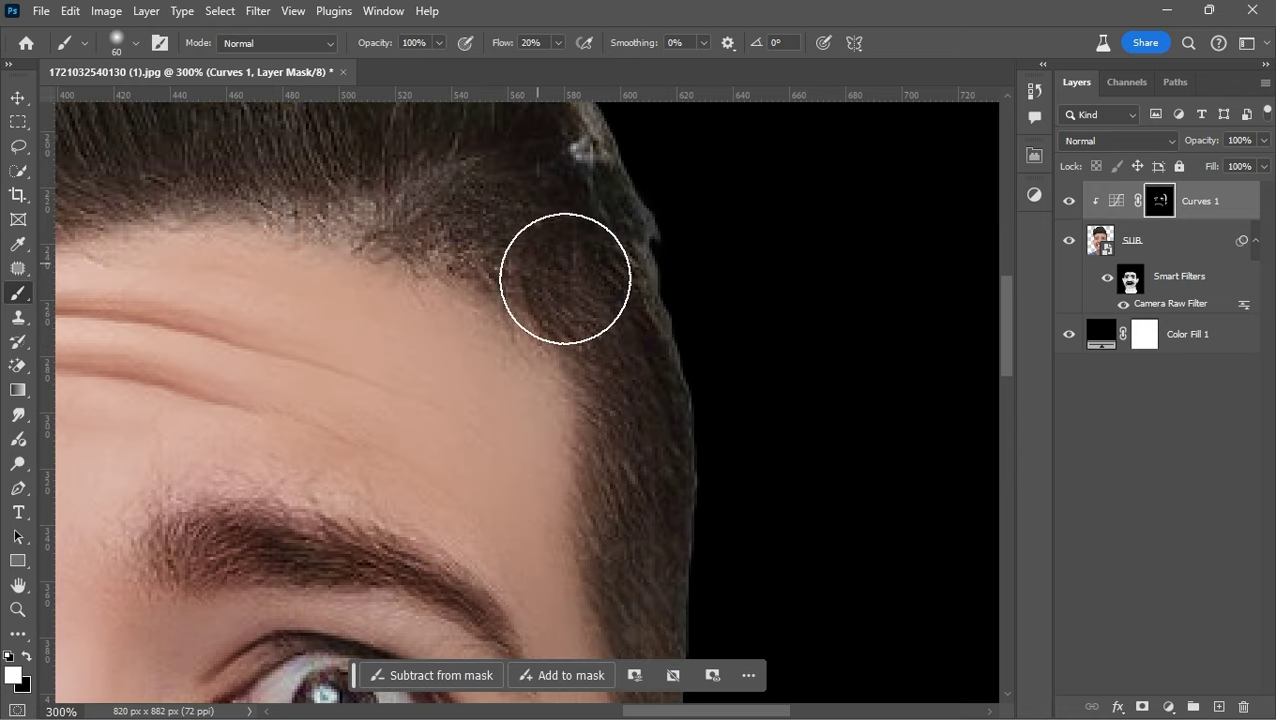
pyautogui.moveTo(565, 278); pyautogui.dragTo(778, 333)
pyautogui.press(']')
pyautogui.press(']')
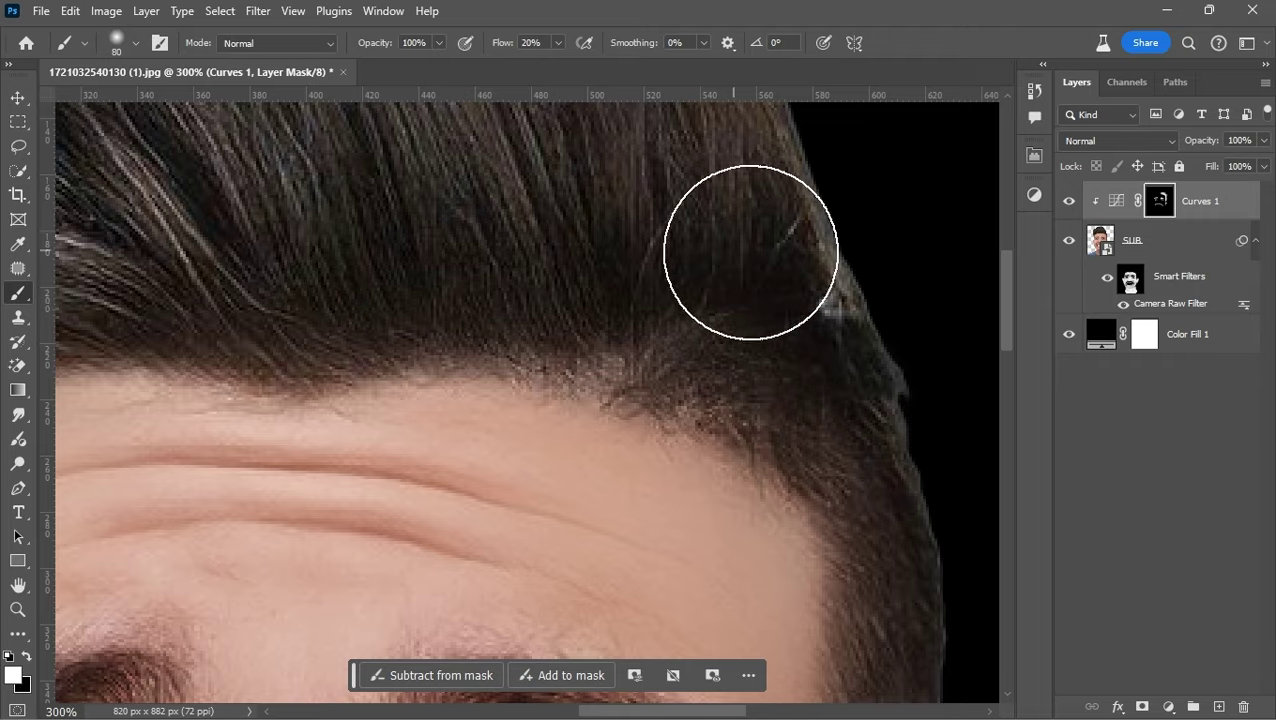
pyautogui.press(']')
pyautogui.scroll(4, 790, 265)
pyautogui.scroll(4, 380, 200)
pyautogui.hscroll(-3, 420, 210)
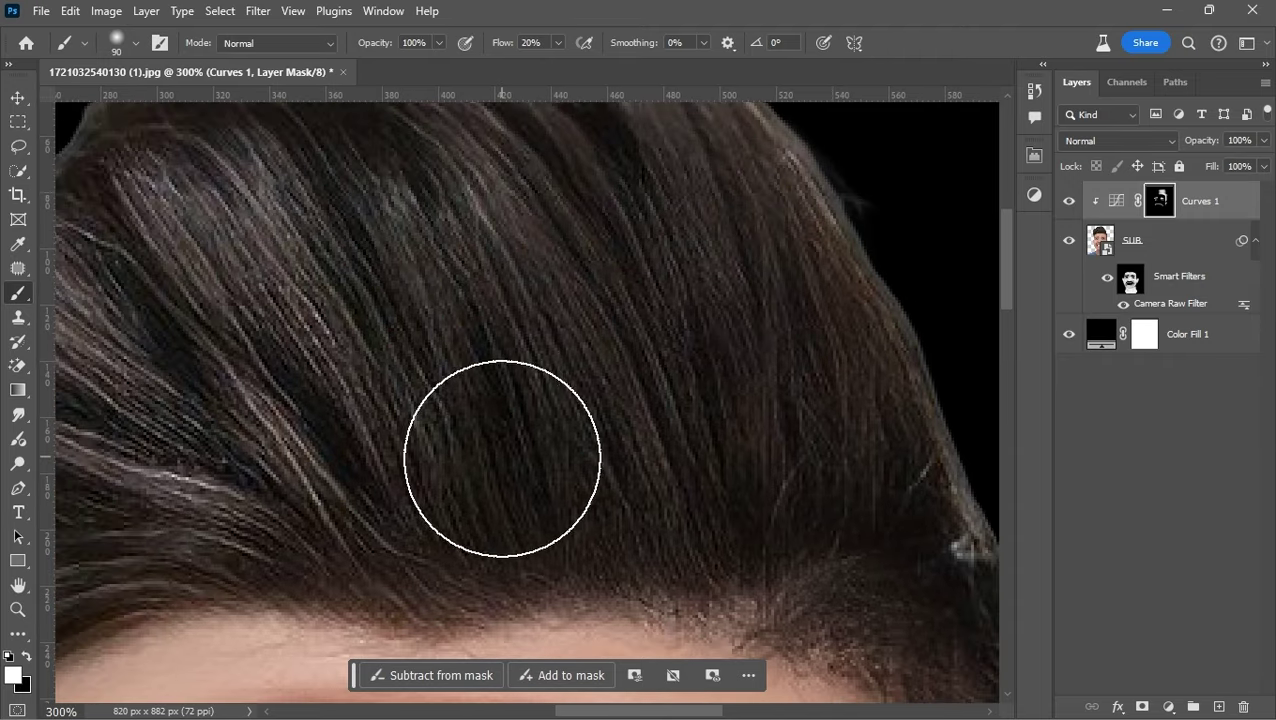
pyautogui.scroll(-3, 502, 458)
pyautogui.hotkey('ctrl', '-')
pyautogui.press(']')
pyautogui.press(']')
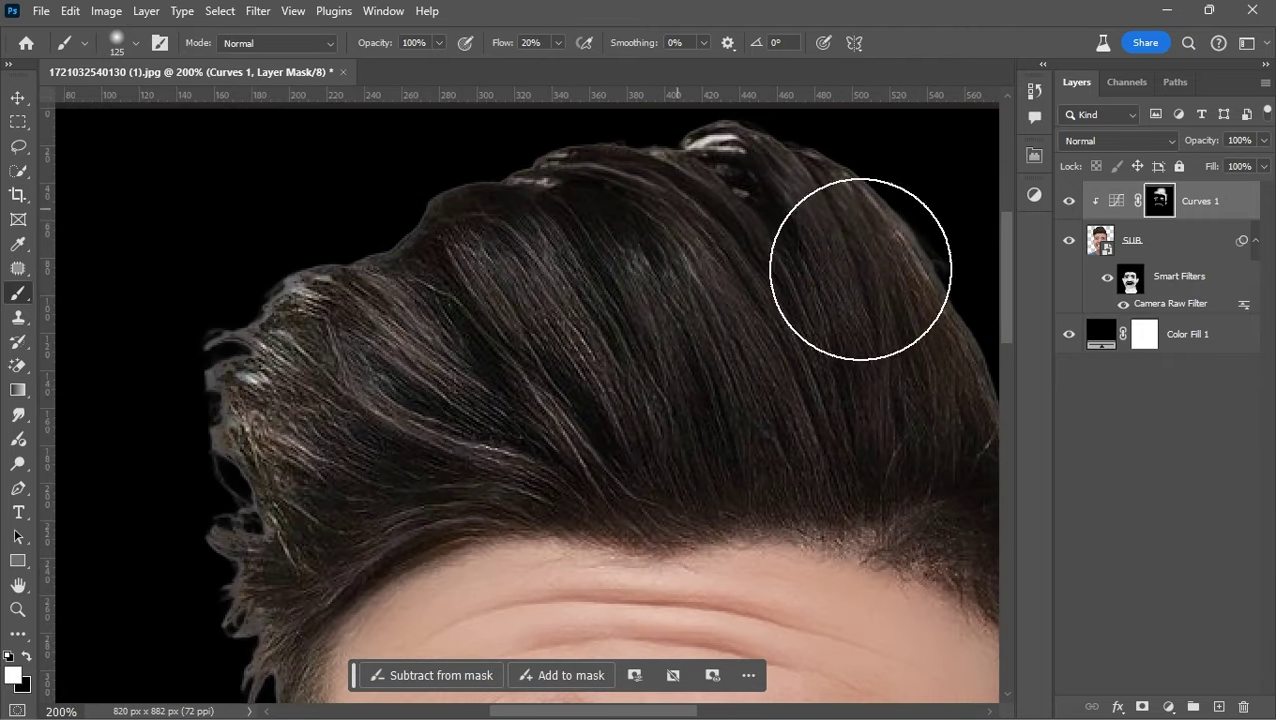
pyautogui.moveTo(420, 411); pyautogui.dragTo(470, 305)
# Zoom to the temple and shade along the inner ear with a brush of about 7
pyautogui.press('[')
pyautogui.press('[')
pyautogui.press('[')
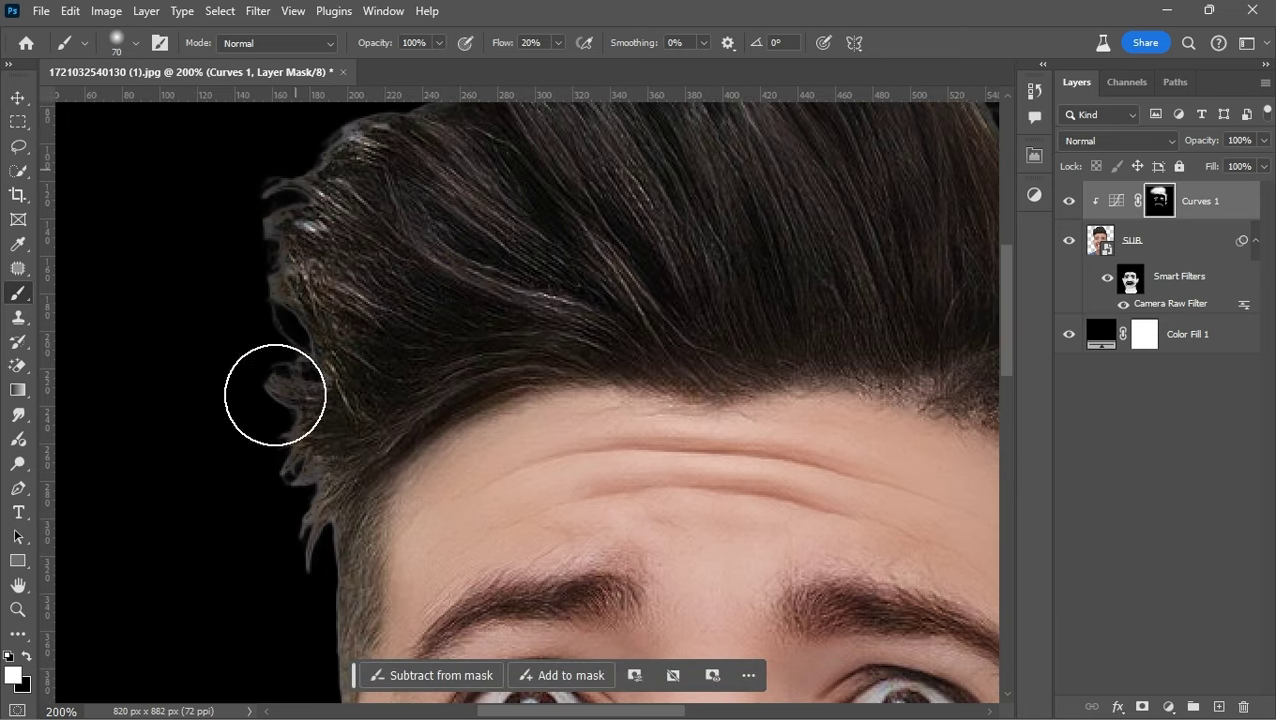
pyautogui.scroll(-3, 407, 328)
pyautogui.press('[')
pyautogui.press('[')
pyautogui.hotkey('ctrl', '+')
pyautogui.press('[')
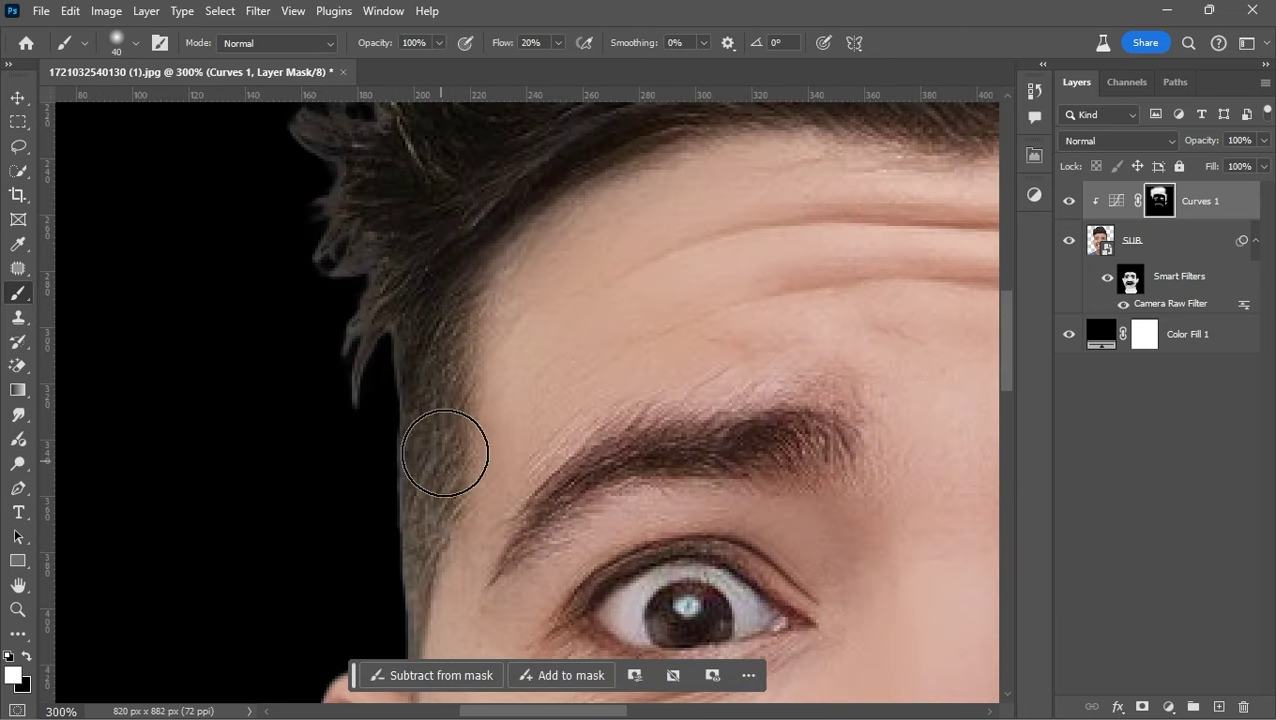
pyautogui.moveTo(445, 454); pyautogui.dragTo(498, 256)
pyautogui.press('[')
pyautogui.press('[')
pyautogui.press('[')
pyautogui.hotkey('ctrl', '+')
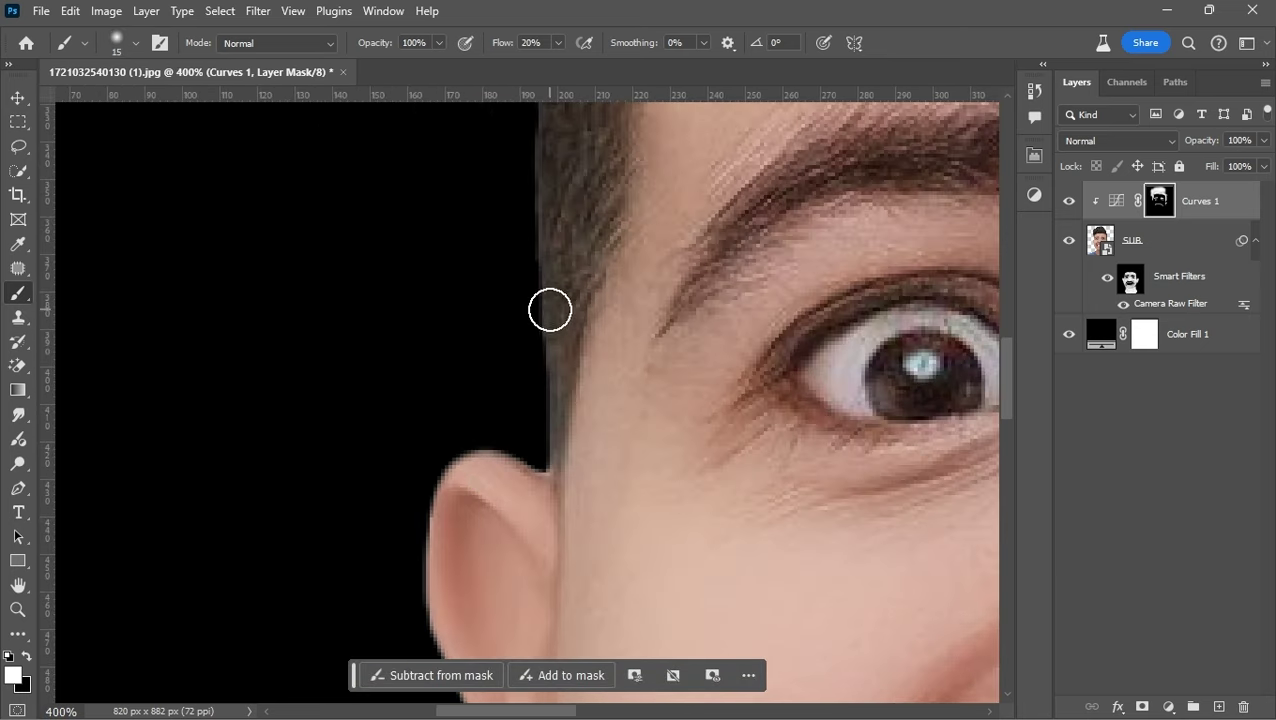
pyautogui.press('[')
pyautogui.press('[')
pyautogui.press('[')
pyautogui.scroll(-4, 550, 310)
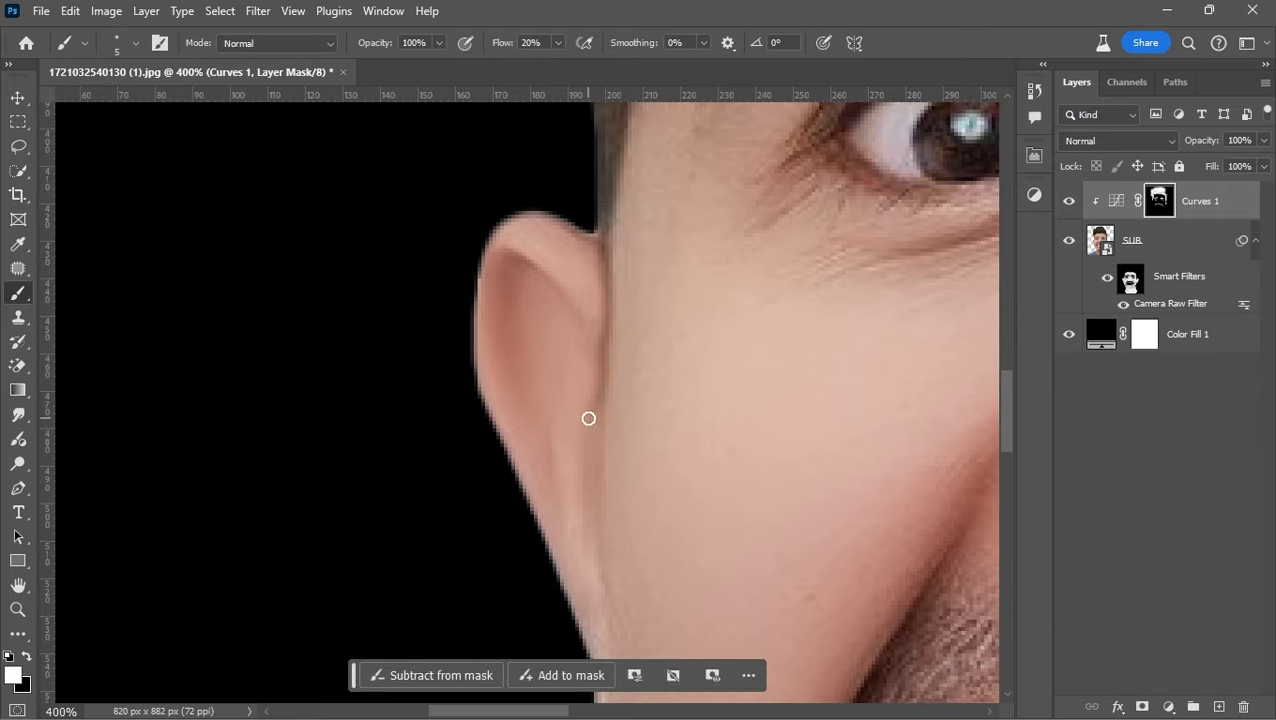
pyautogui.press(']')
pyautogui.press(']')
pyautogui.moveTo(512, 351); pyautogui.dragTo(508, 291)
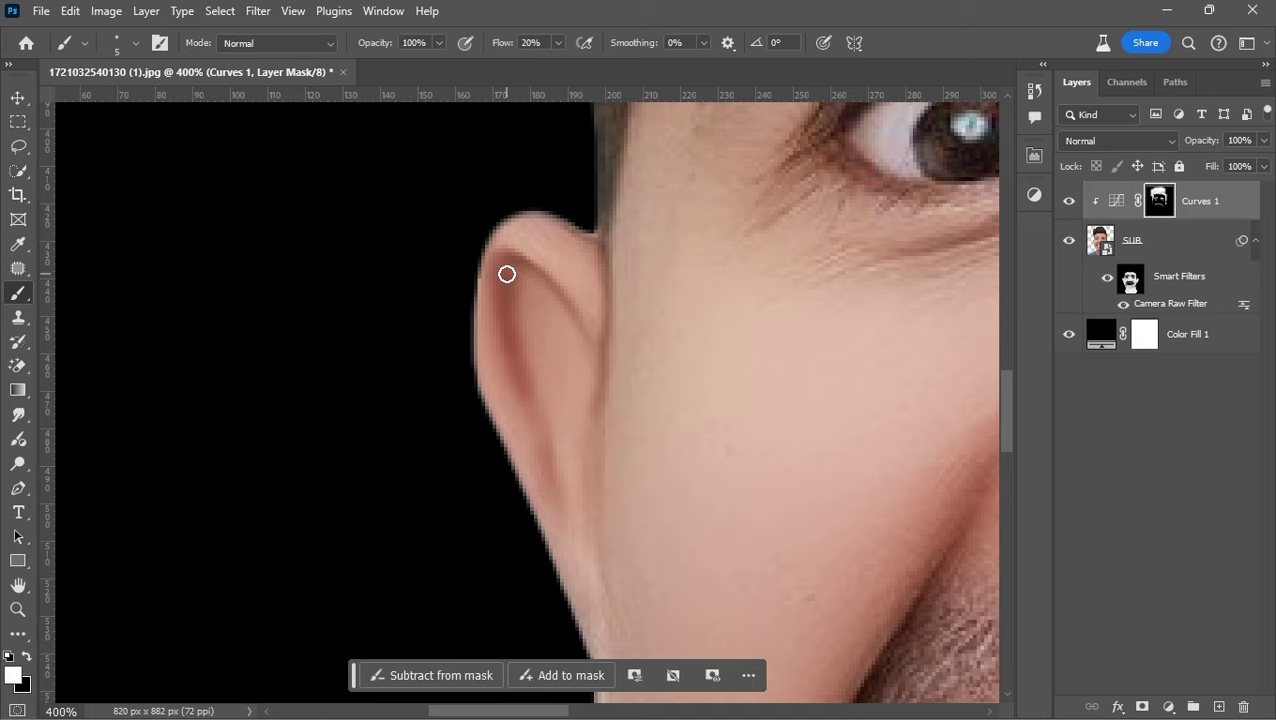
# Check the whole face, then shade the lower ear and jaw edge with a 5-pixel brush
pyautogui.hotkey('ctrl', '0')
pyautogui.hotkey('ctrl', '+')
pyautogui.hotkey('ctrl', '+')
pyautogui.hotkey('ctrl', '+')
pyautogui.scroll(-1, 578, 402)
pyautogui.press('[')
pyautogui.press('[')
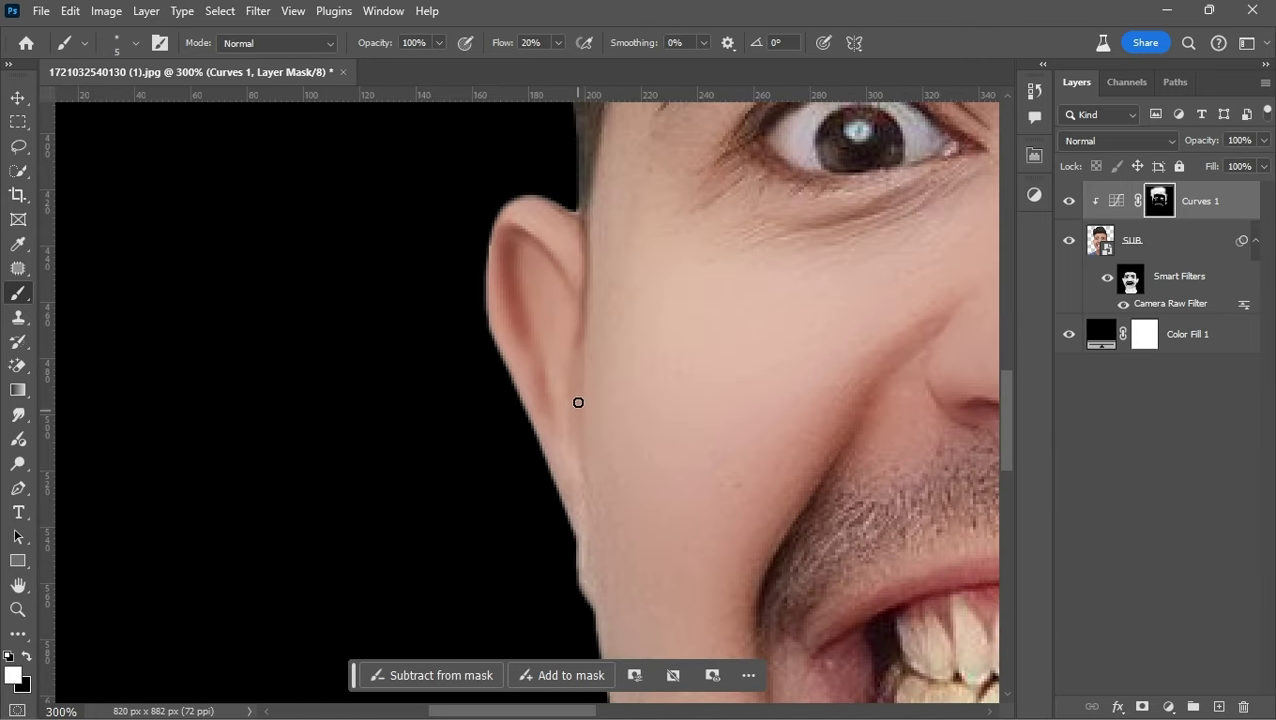
pyautogui.moveTo(595, 641); pyautogui.dragTo(587, 541)
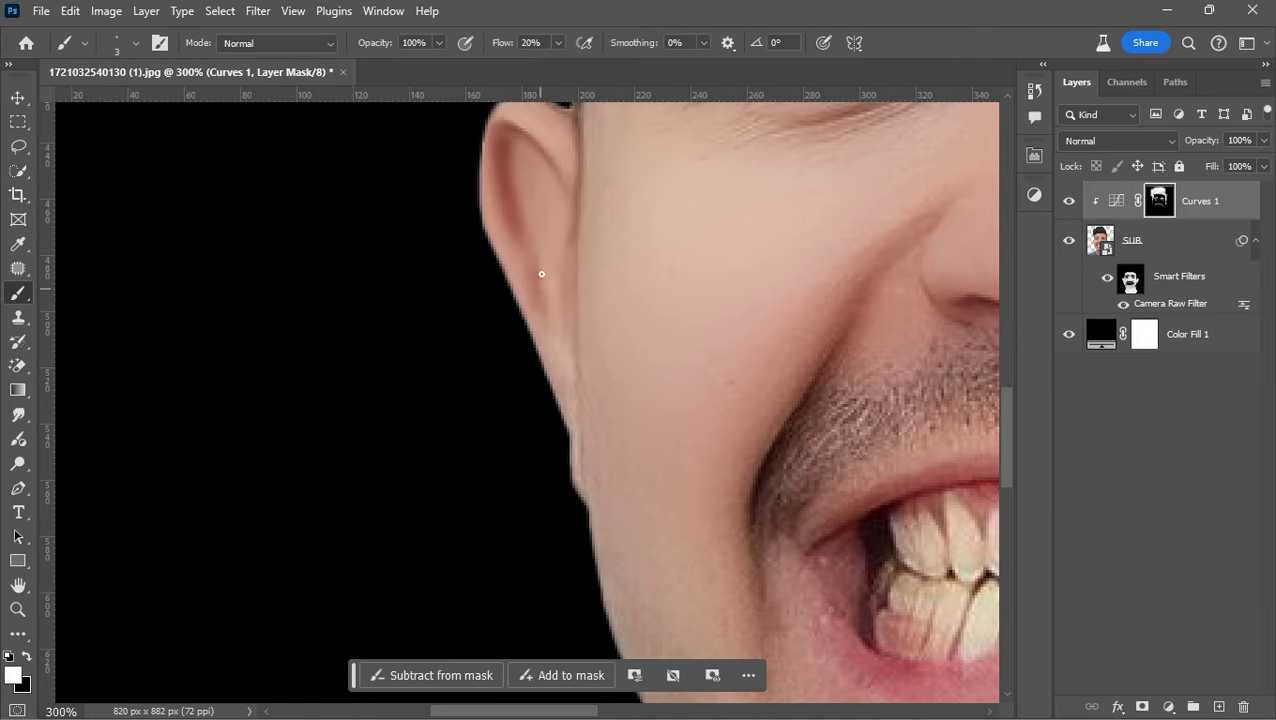
pyautogui.press('[')
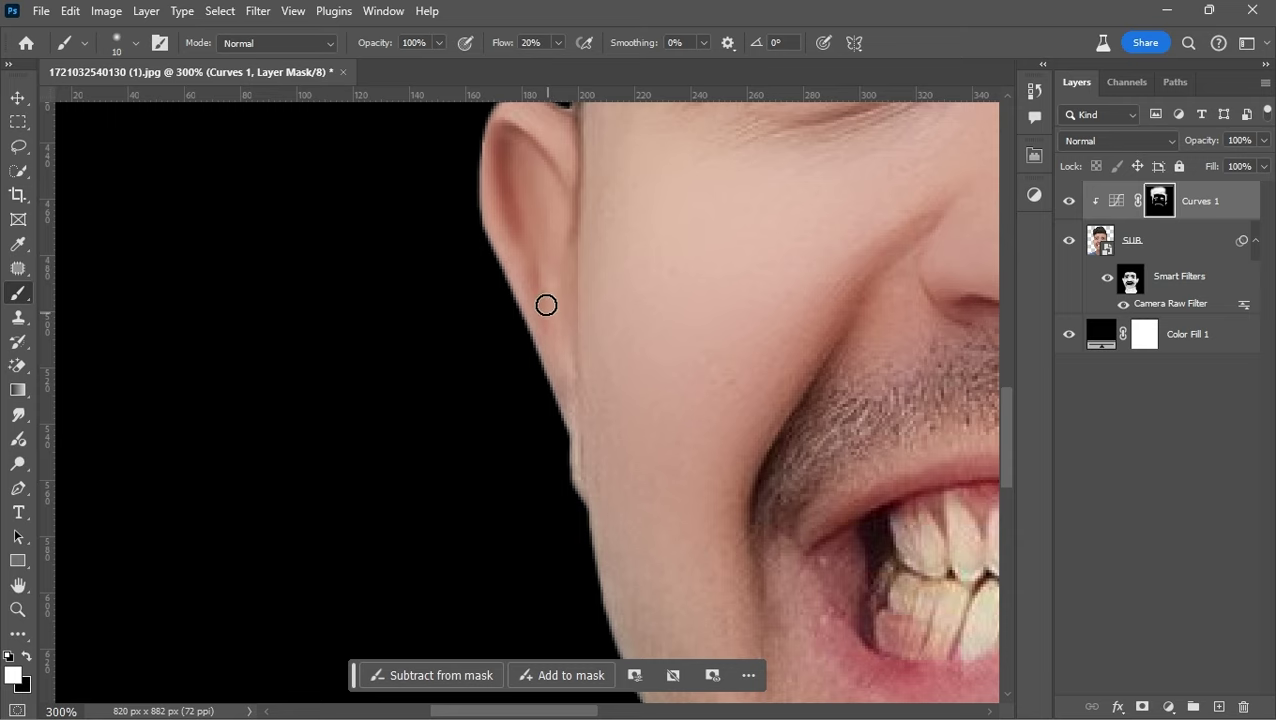
pyautogui.hotkey('ctrl', '-')
pyautogui.hotkey('ctrl', '-')
pyautogui.hotkey('ctrl', '-')
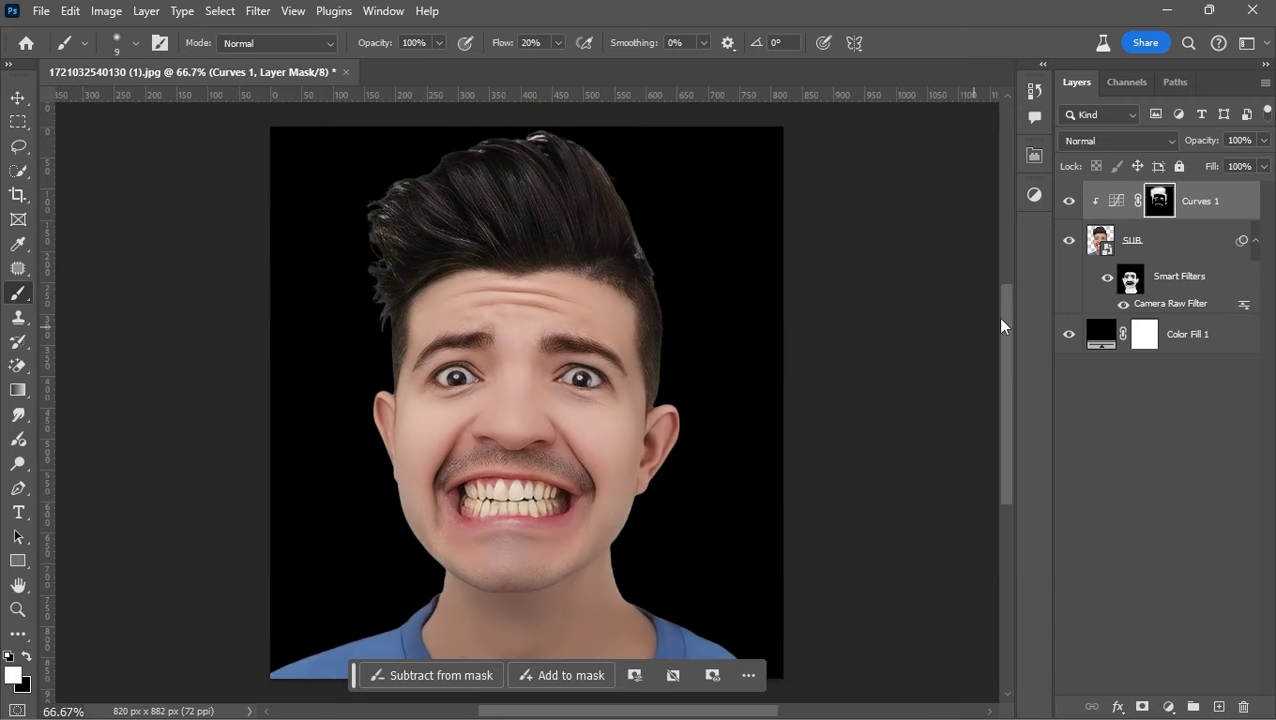
# Compare with Curves 1 hidden, then deepen the shadow under the lower lip and across the chin
pyautogui.click(1069, 201)
pyautogui.hotkey('ctrl', '+')
pyautogui.hotkey('ctrl', '+')
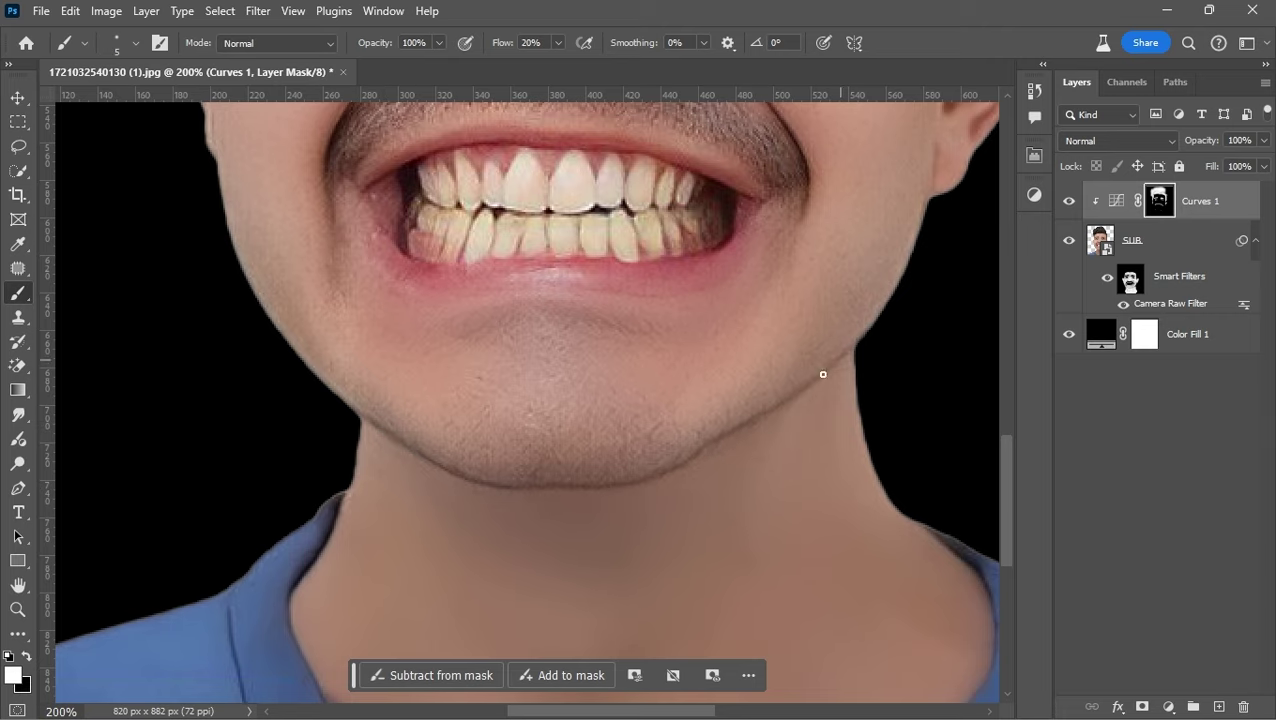
pyautogui.scroll(-3, 823, 374)
pyautogui.scroll(-1, 700, 362)
pyautogui.scroll(4, 694, 359)
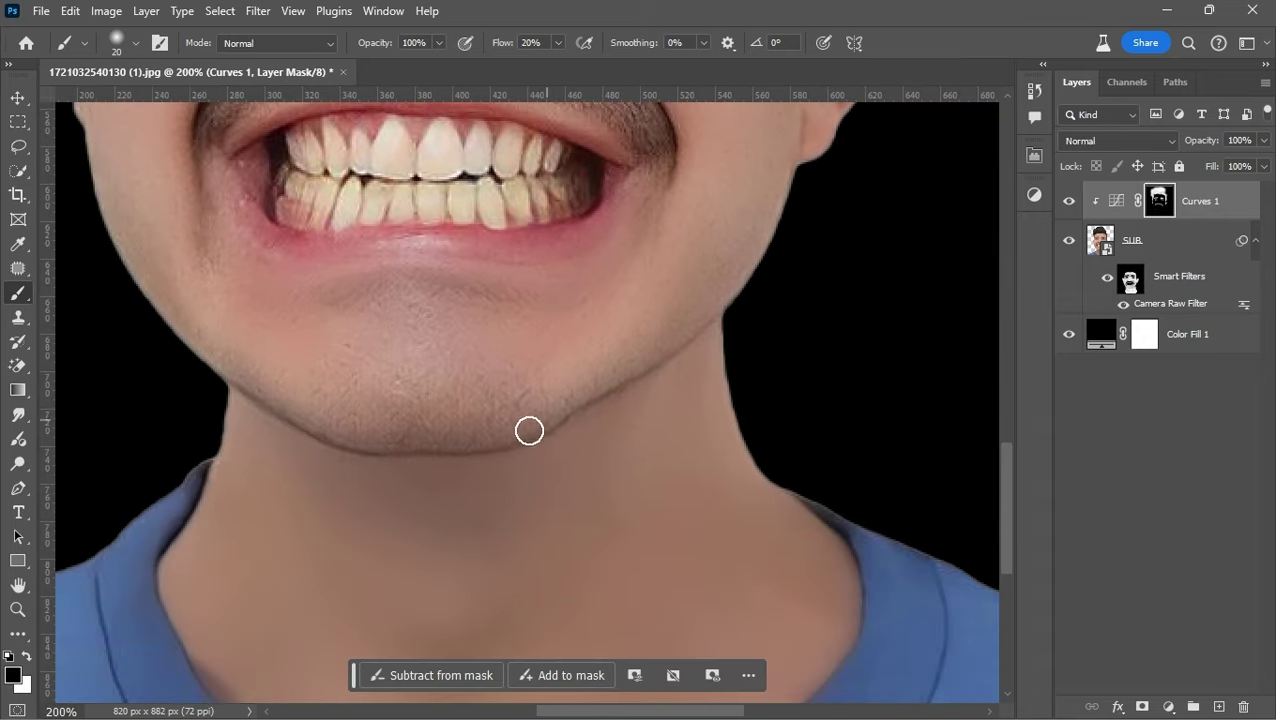
pyautogui.scroll(-2, 529, 430)
pyautogui.scroll(-1, 527, 427)
pyautogui.scroll(5, 541, 401)
pyautogui.press('x')
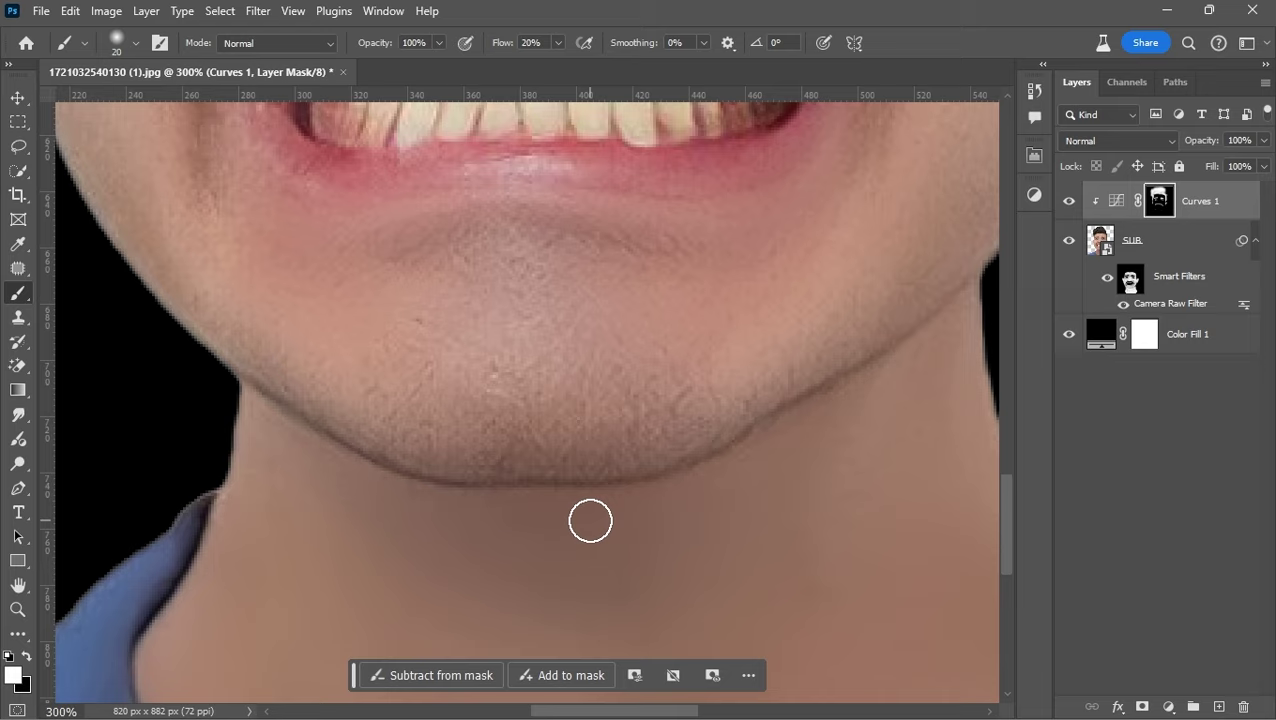
pyautogui.scroll(-1, 590, 521)
pyautogui.moveTo(437, 307); pyautogui.dragTo(641, 322)
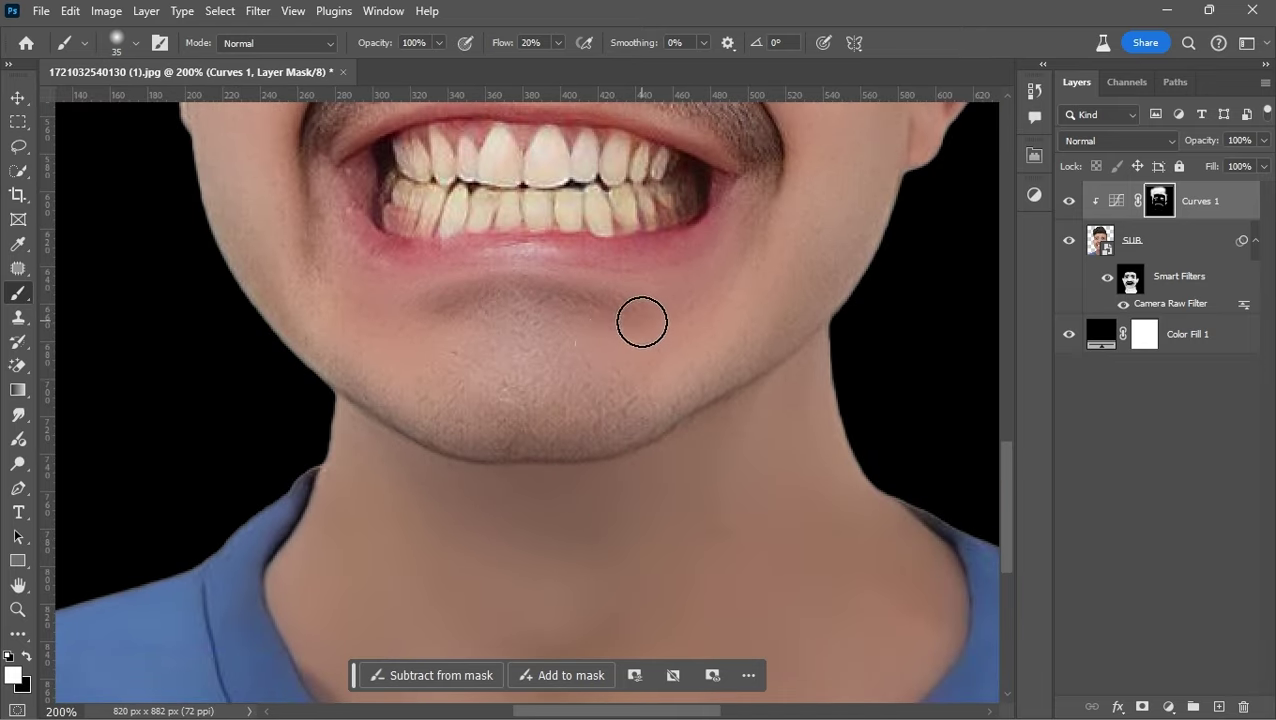
pyautogui.press(']')
pyautogui.moveTo(621, 418); pyautogui.dragTo(567, 421)
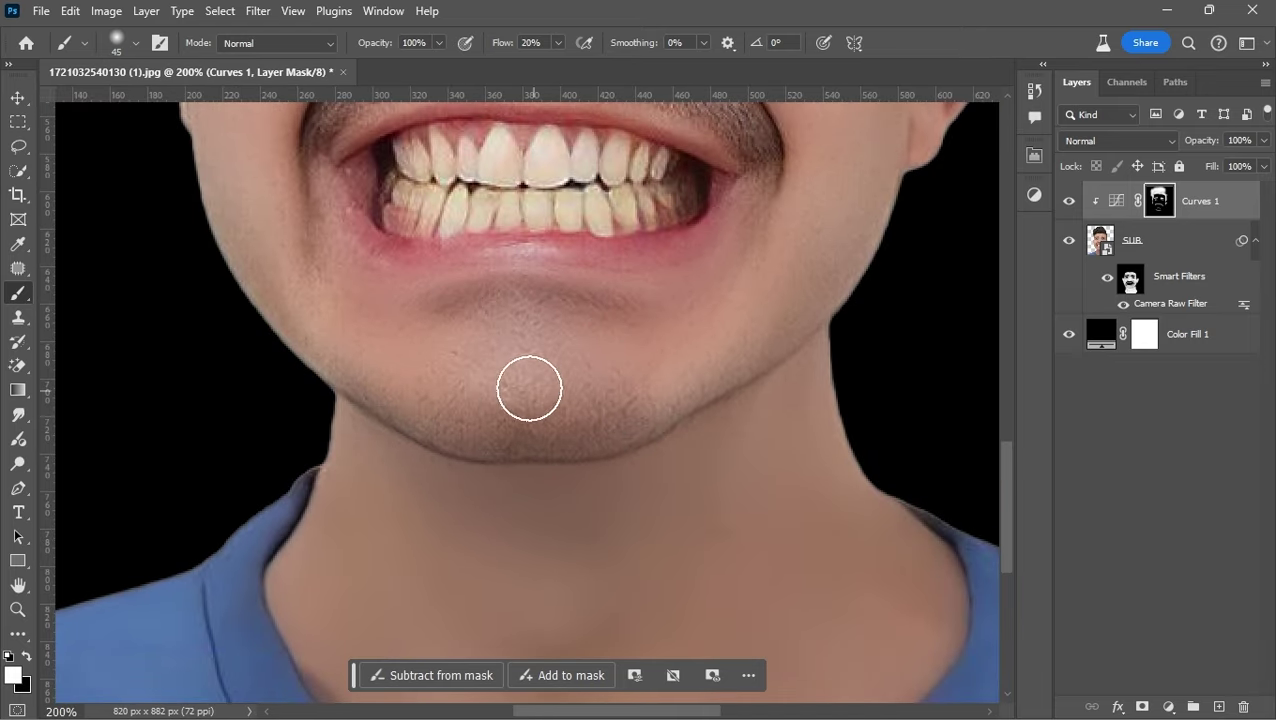
# Reshade the forehead wrinkle creases with a smaller brush and view the whole image
pyautogui.press(']')
pyautogui.press(']')
pyautogui.scroll(-3, 600, 405)
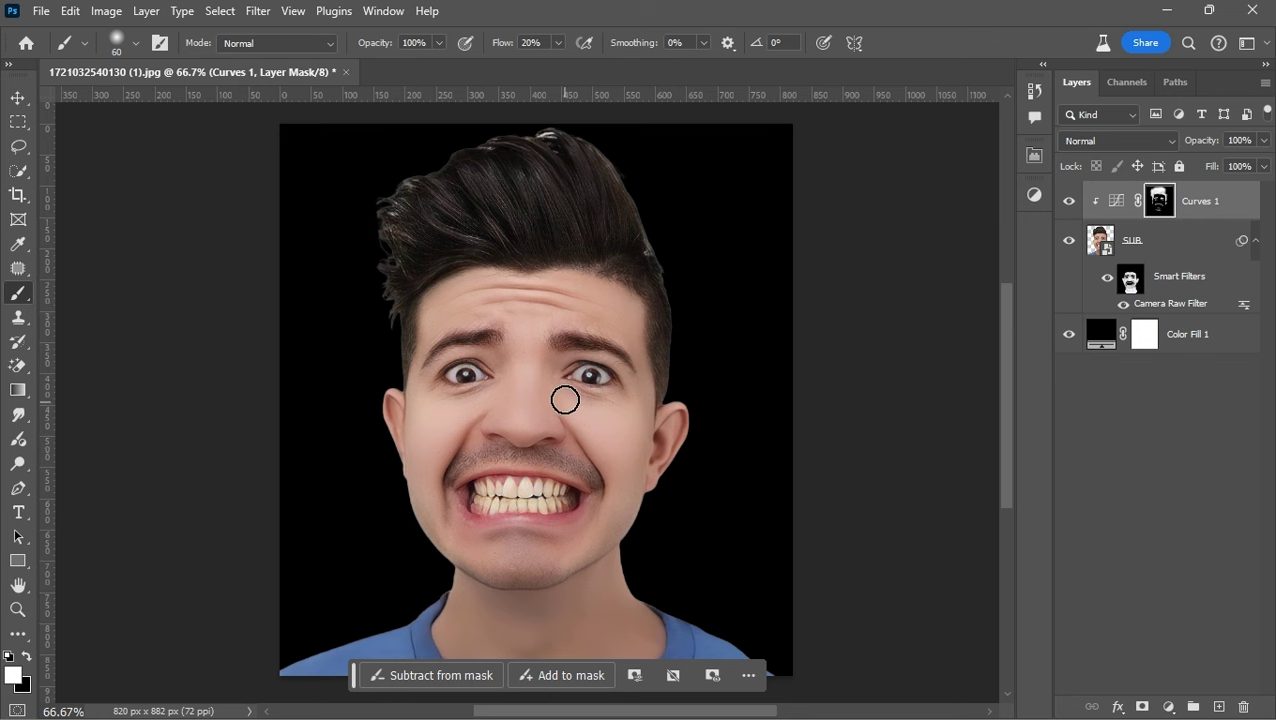
pyautogui.press('[')
pyautogui.press('[')
pyautogui.press('[')
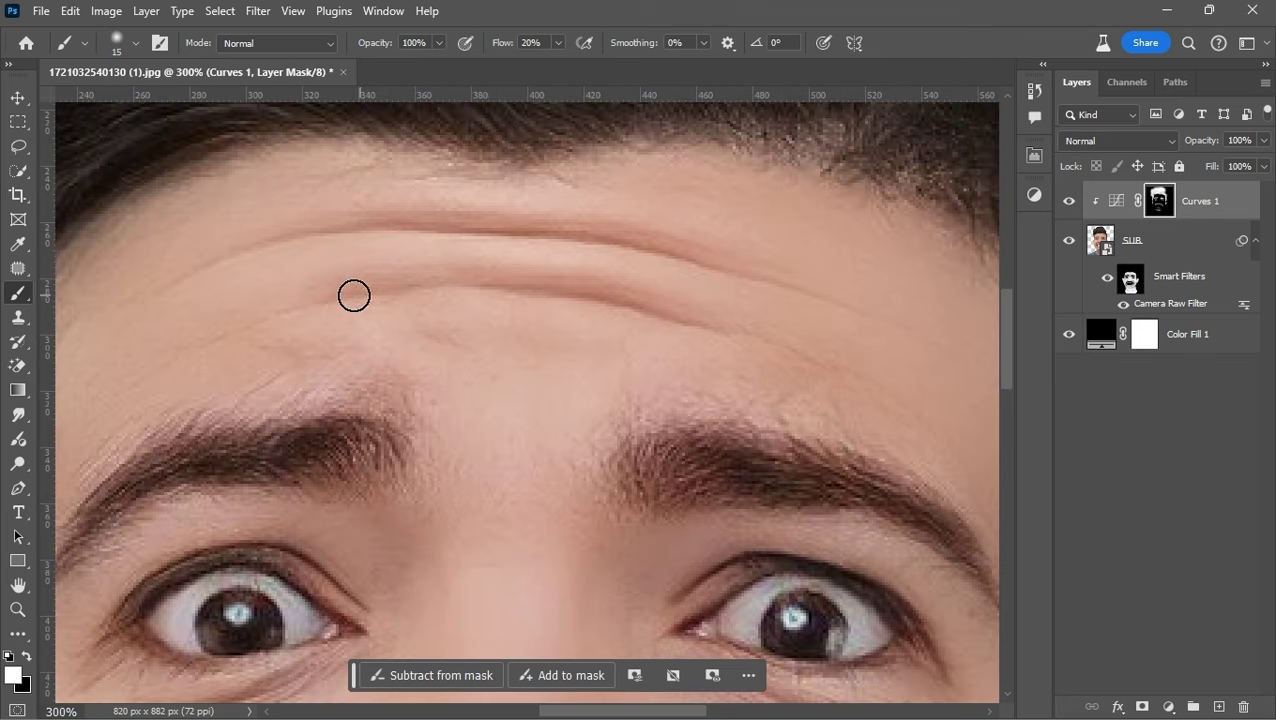
pyautogui.moveTo(341, 297)
pyautogui.mouseDown()
pyautogui.moveTo(570, 293)
pyautogui.moveTo(716, 327)
pyautogui.mouseUp()
pyautogui.moveTo(750, 272)
pyautogui.mouseDown()
pyautogui.moveTo(544, 233)
pyautogui.moveTo(160, 320)
pyautogui.mouseUp()
pyautogui.press('x')
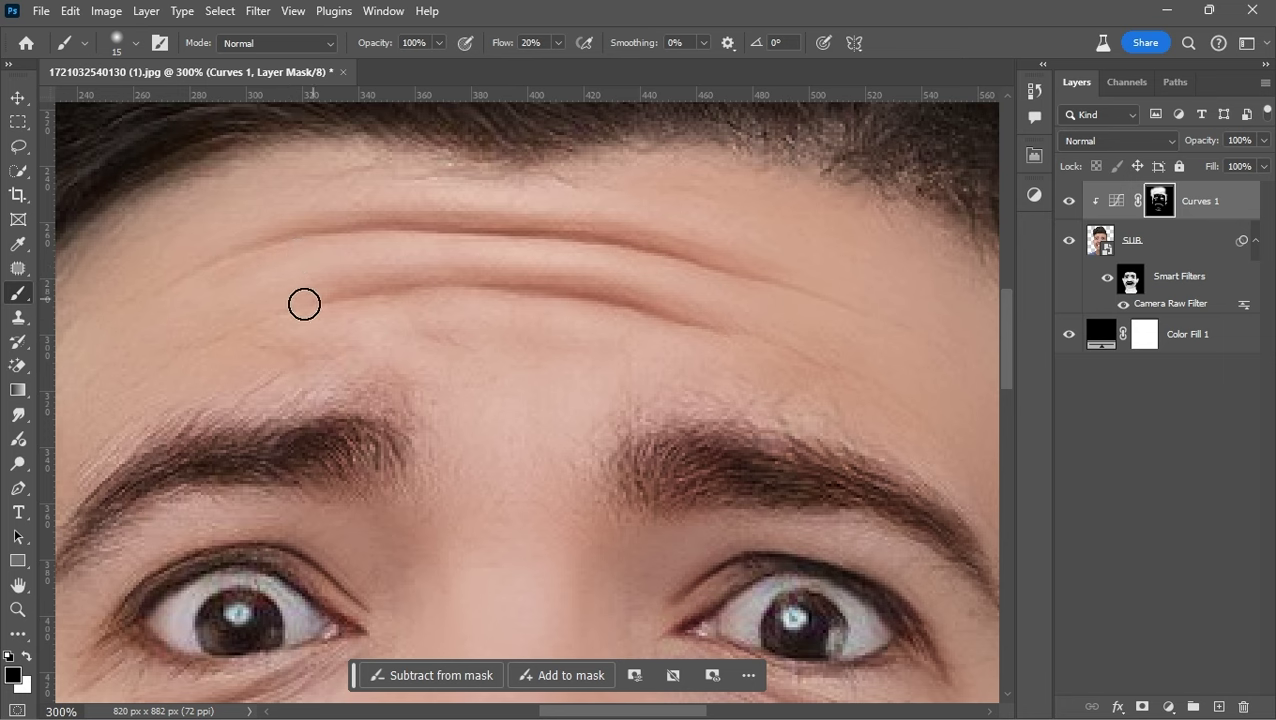
pyautogui.press('x')
pyautogui.hotkey('ctrl', '0')
# Add a Curves 2 adjustment above the SUB layer with its curve pulled down to darken
pyautogui.click(1165, 237)
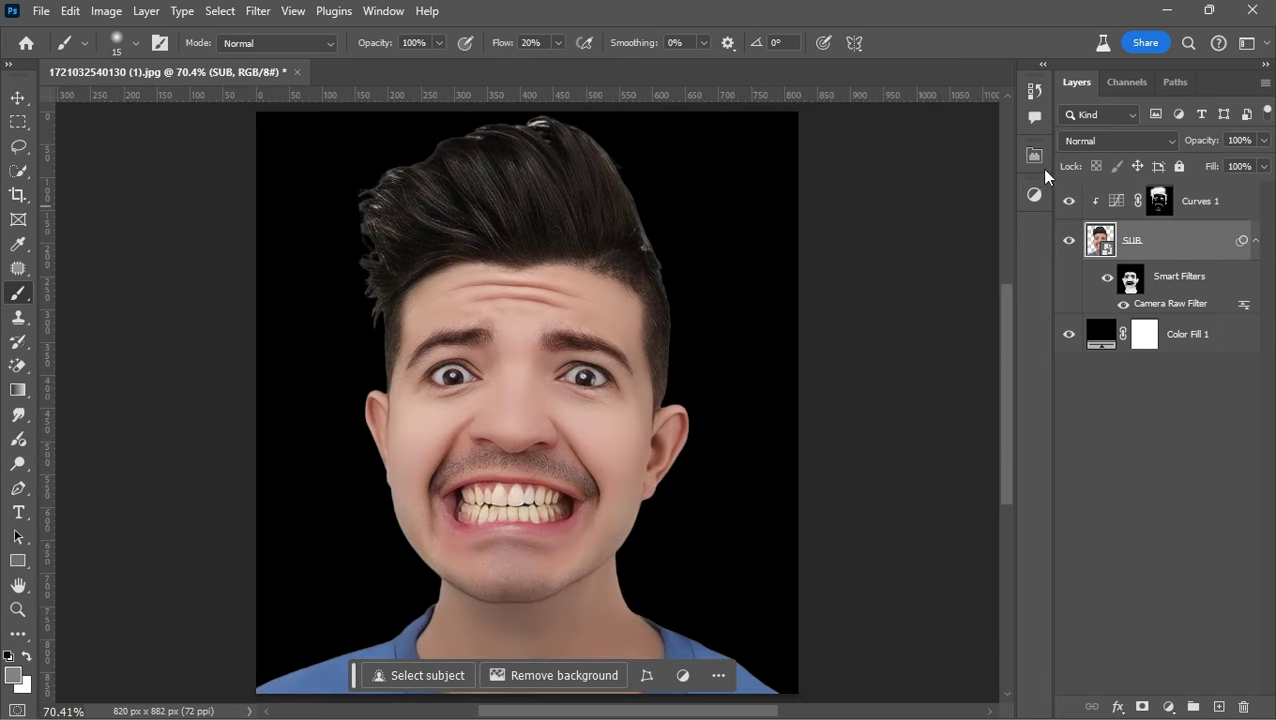
pyautogui.click(1034, 194)
pyautogui.scroll(-1, 1006, 322)
pyautogui.scroll(-2, 1006, 322)
pyautogui.scroll(2, 931, 281)
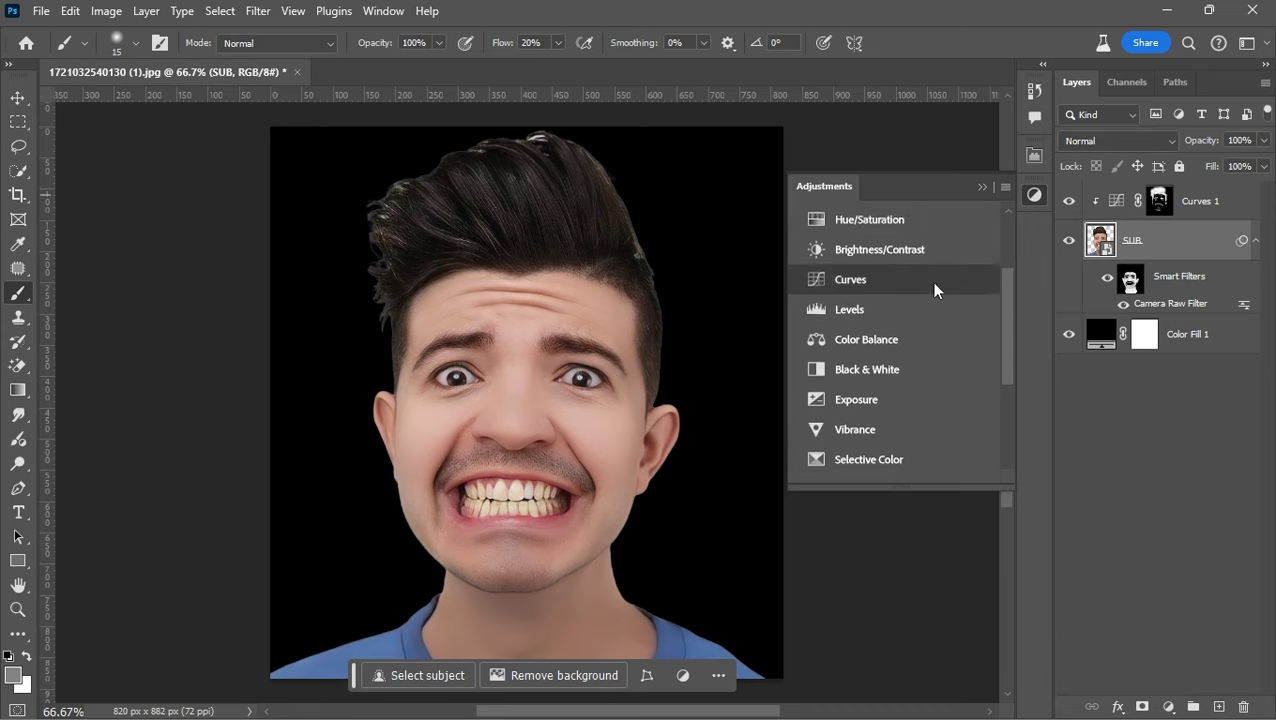
pyautogui.scroll(-1, 937, 291)
pyautogui.click(850, 278)
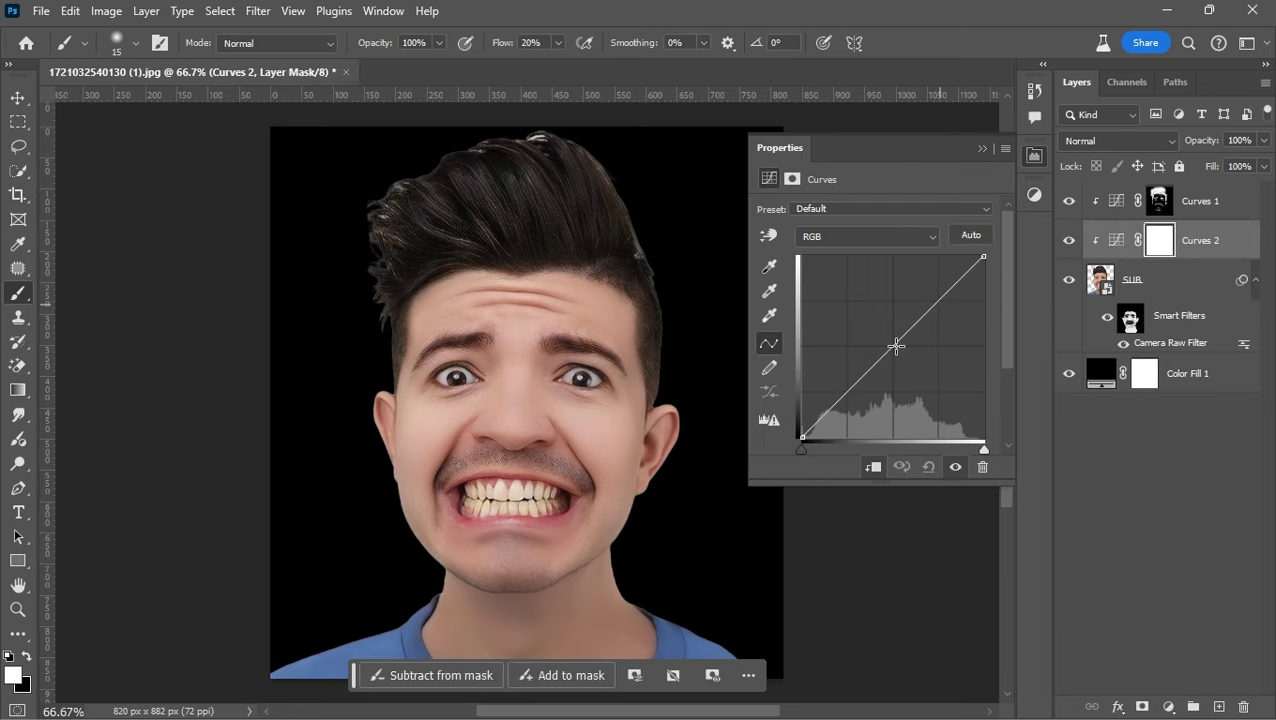
pyautogui.moveTo(893, 346); pyautogui.dragTo(903, 356)
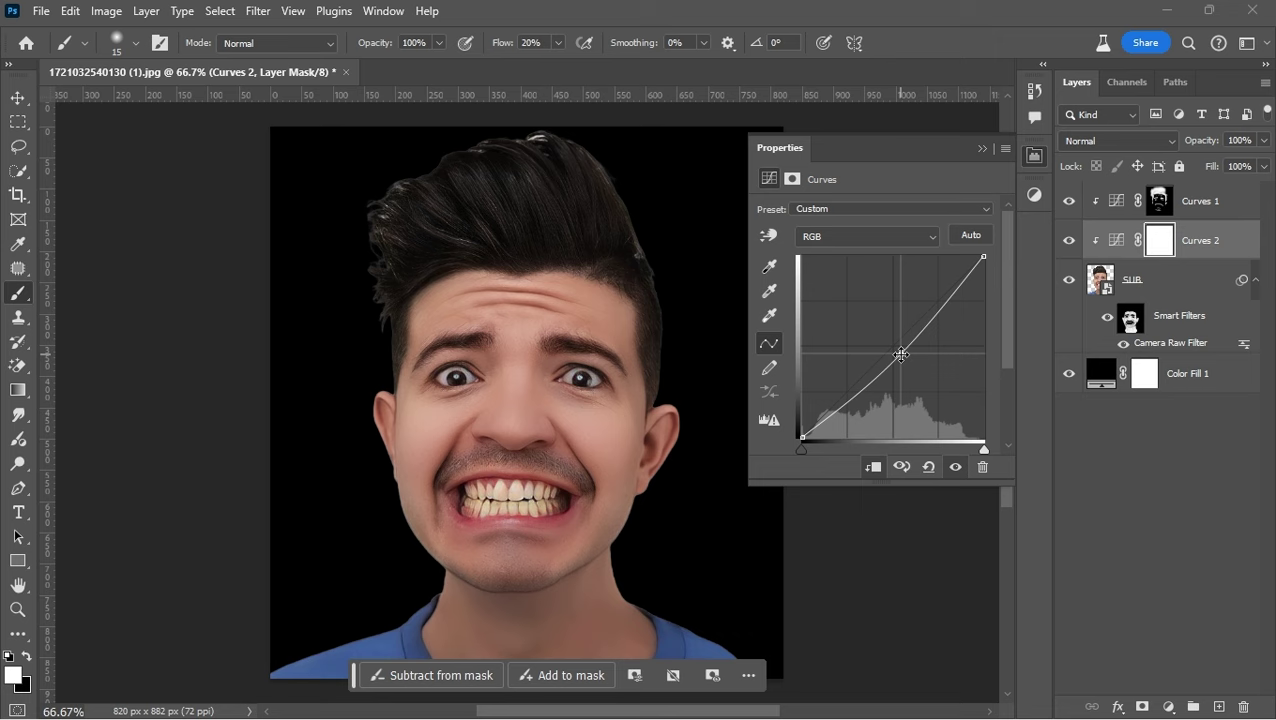
# Duplicate it as a clipped Curves 2 copy, raise its curve to brighten, and invert its mask to black
pyautogui.moveTo(1165, 240); pyautogui.dragTo(1101, 256)
pyautogui.keyDown('alt'); pyautogui.click(1101, 258); pyautogui.keyUp('alt')
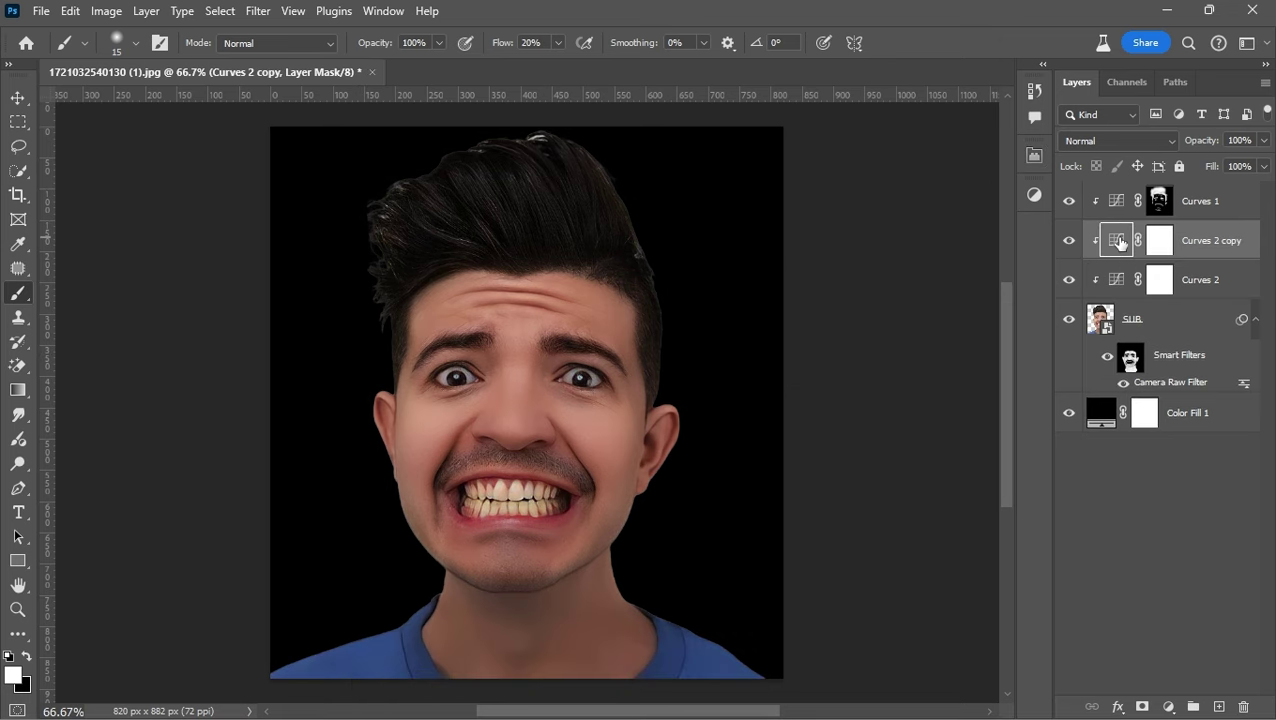
pyautogui.doubleClick(1101, 240)
pyautogui.moveTo(900, 353); pyautogui.dragTo(885, 336)
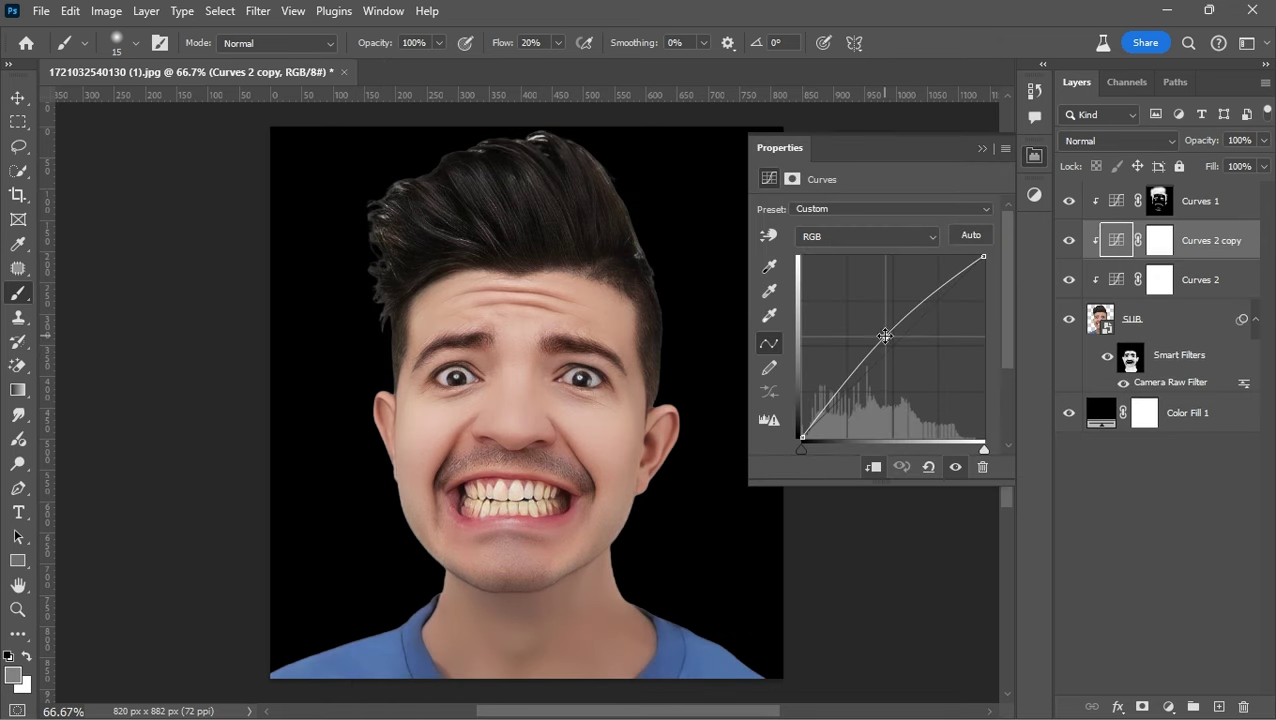
pyautogui.click(1159, 240)
pyautogui.hotkey('ctrl', 'i')
pyautogui.rightClick(575, 320)
pyautogui.press('Escape')
pyautogui.scroll(-1, 600, 447)
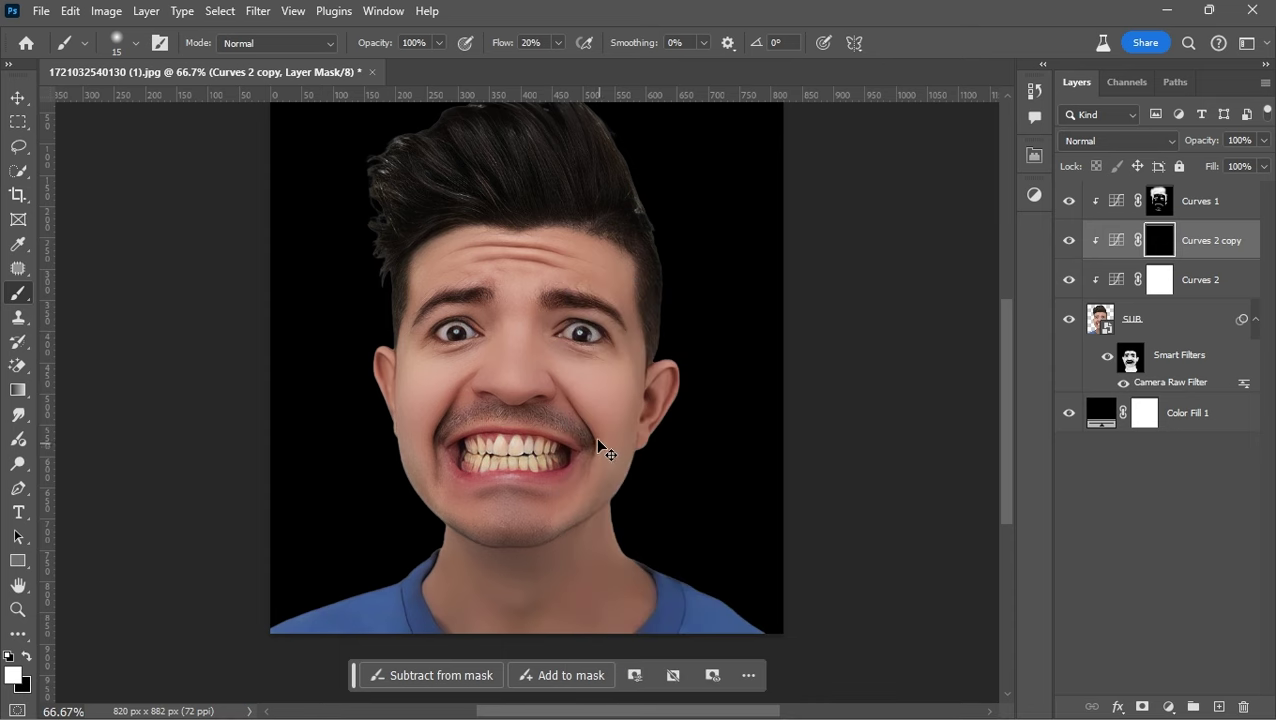
pyautogui.scroll(2, 604, 399)
# Paint white on the Curves 2 copy mask to brighten between the eyes and along the forehead wrinkle
pyautogui.press('x')
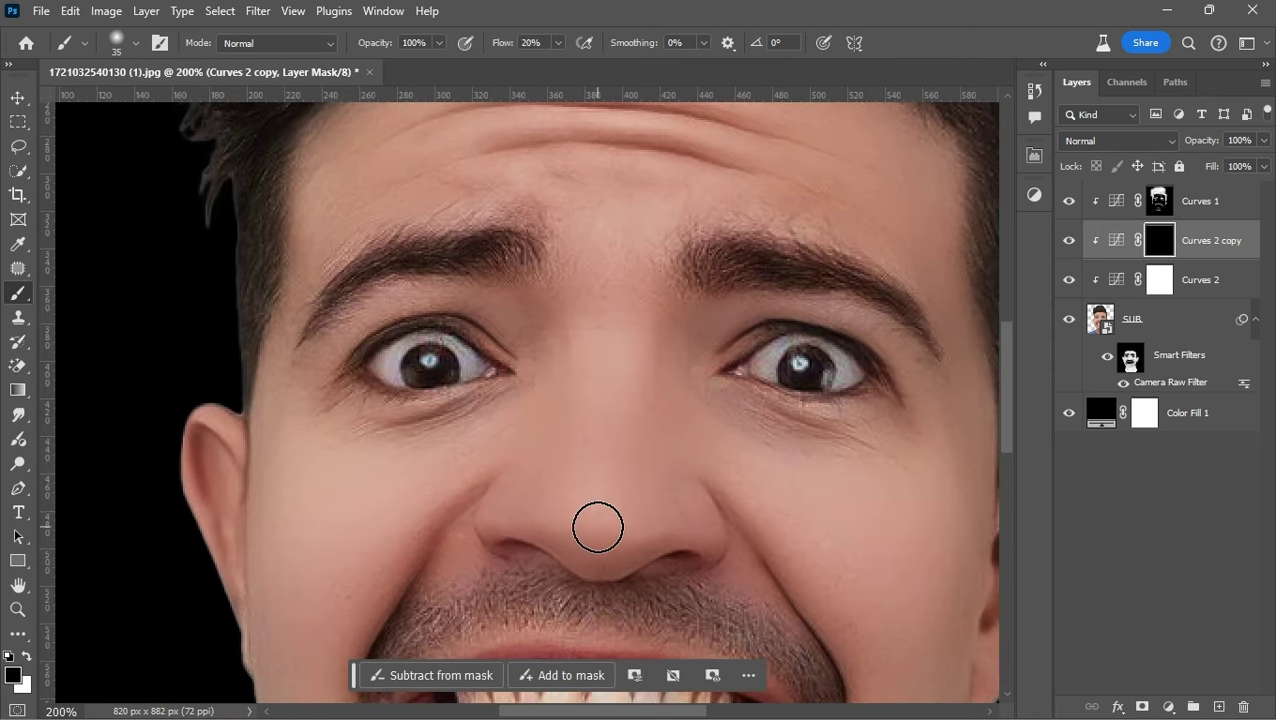
pyautogui.press(']')
pyautogui.scroll(-1, 580, 485)
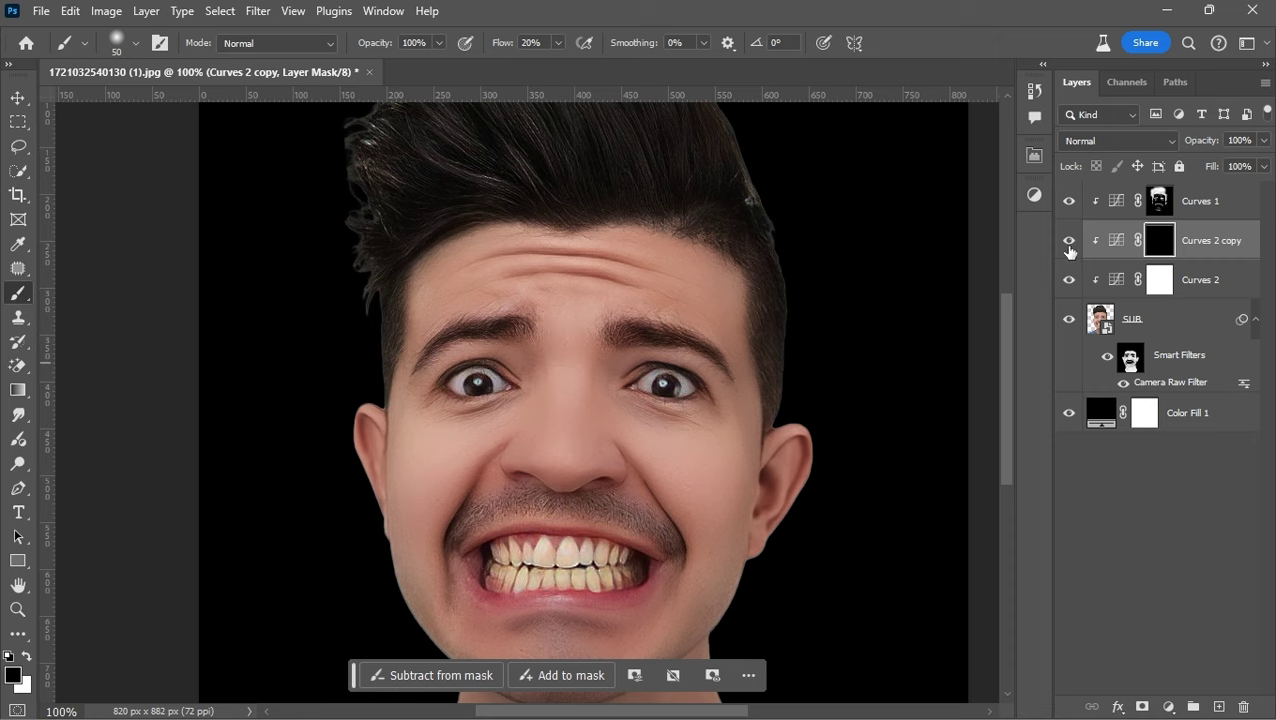
pyautogui.moveTo(555, 393)
pyautogui.mouseDown()
pyautogui.moveTo(558, 333)
pyautogui.moveTo(567, 342)
pyautogui.mouseUp()
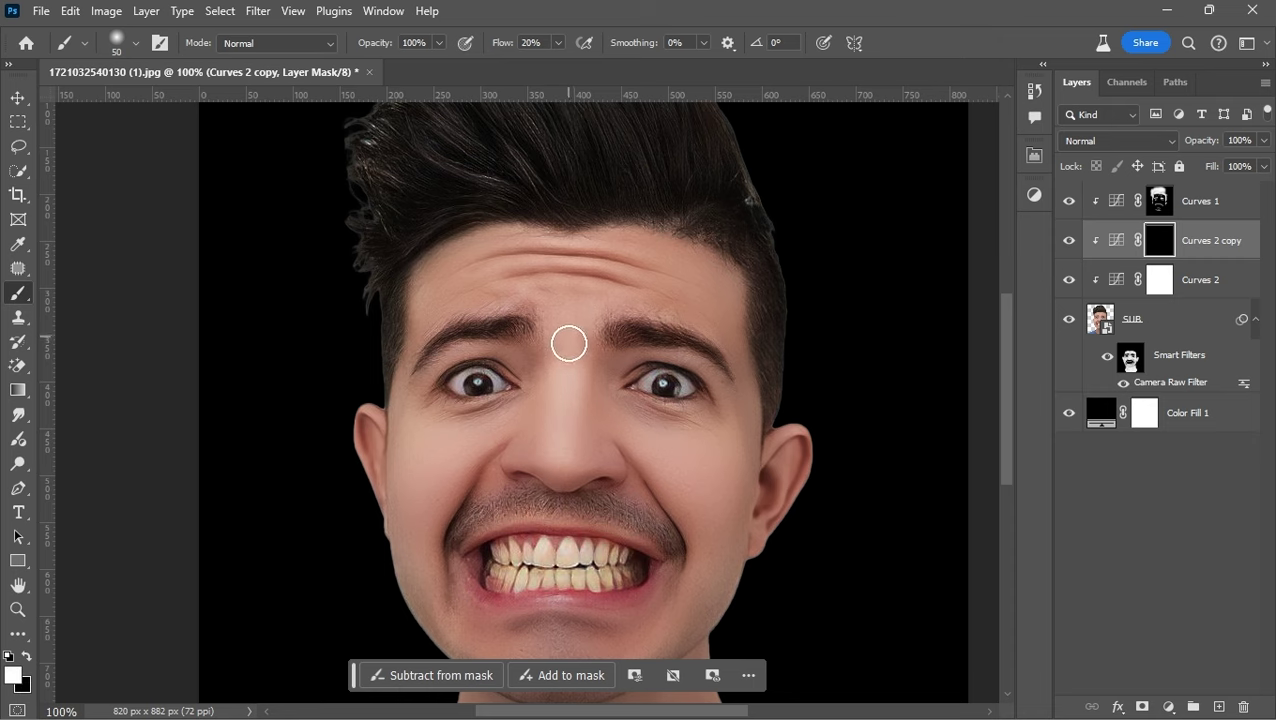
pyautogui.scroll(-1, 614, 383)
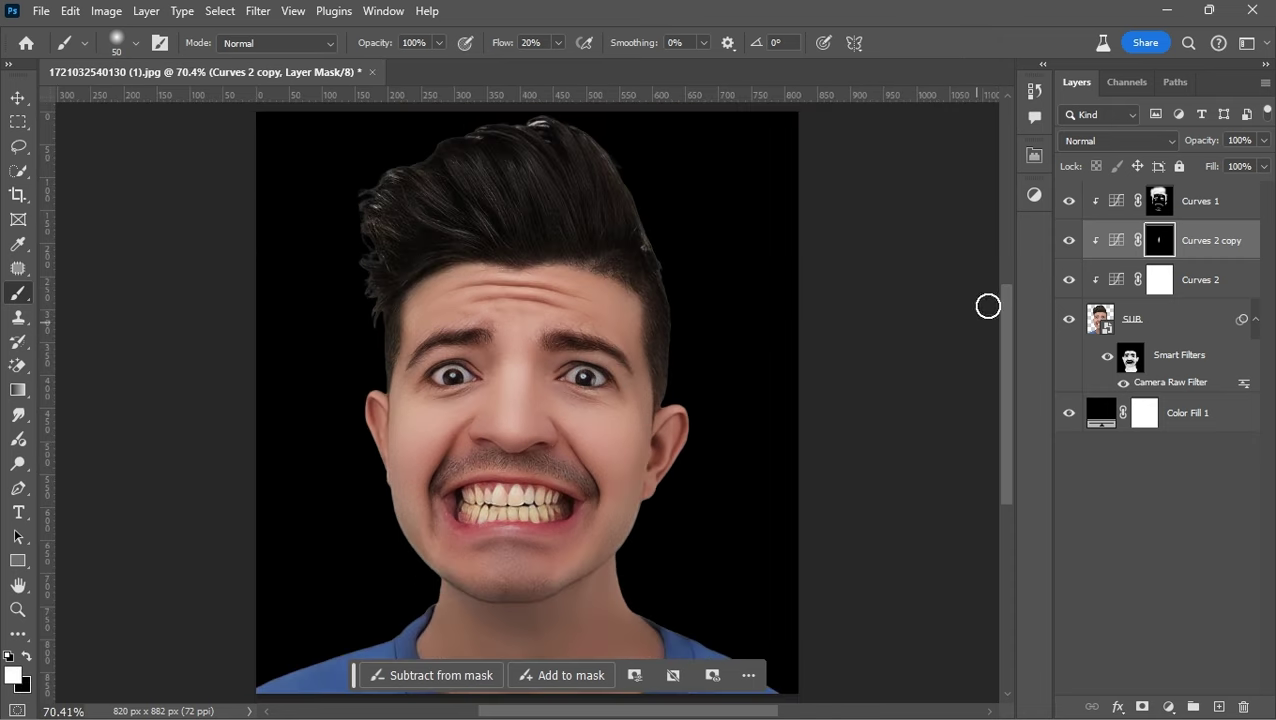
pyautogui.scroll(1, 507, 387)
pyautogui.scroll(1, 561, 410)
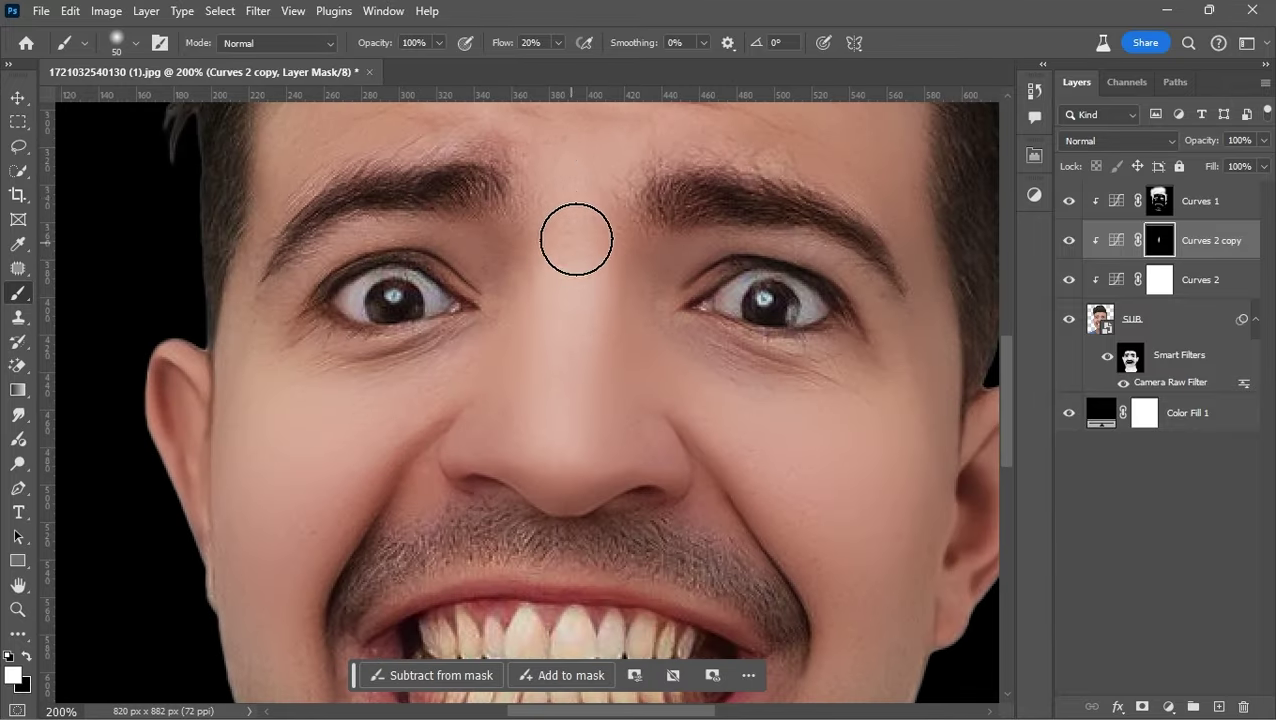
pyautogui.press('[')
pyautogui.press('[')
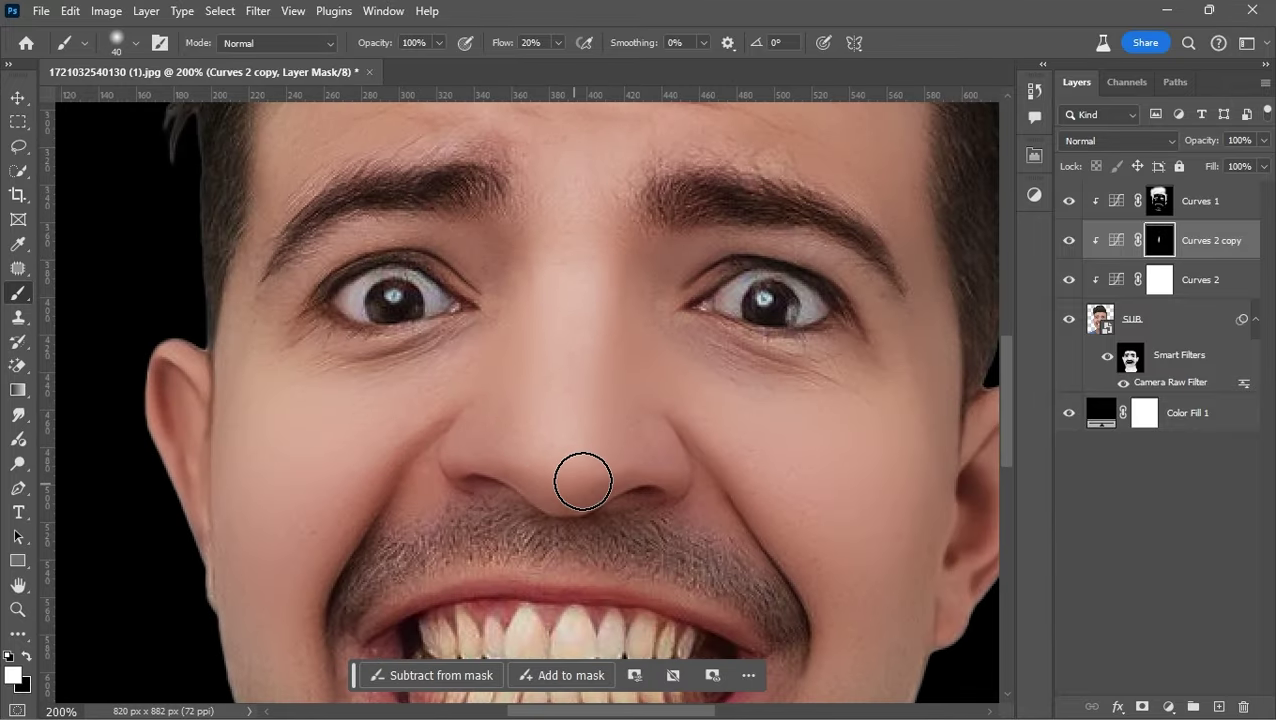
pyautogui.press('[')
pyautogui.press('\\')
pyautogui.press('\\')
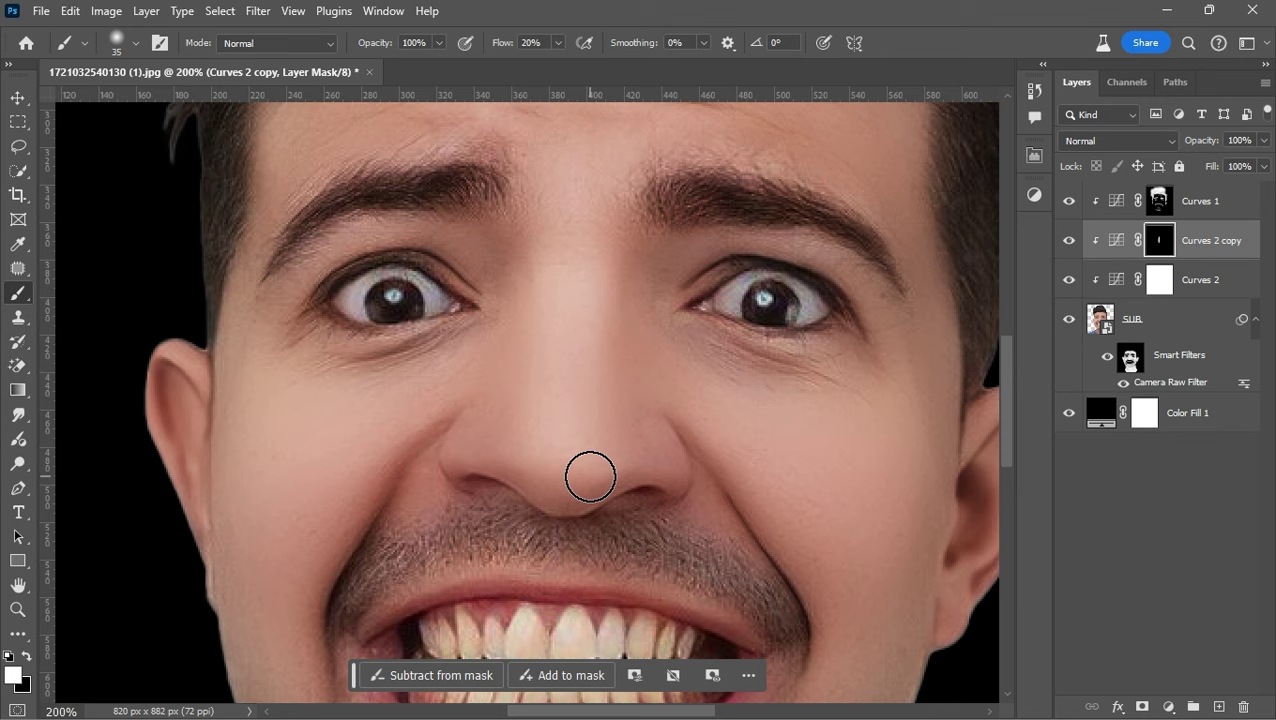
pyautogui.press('[')
pyautogui.press('[')
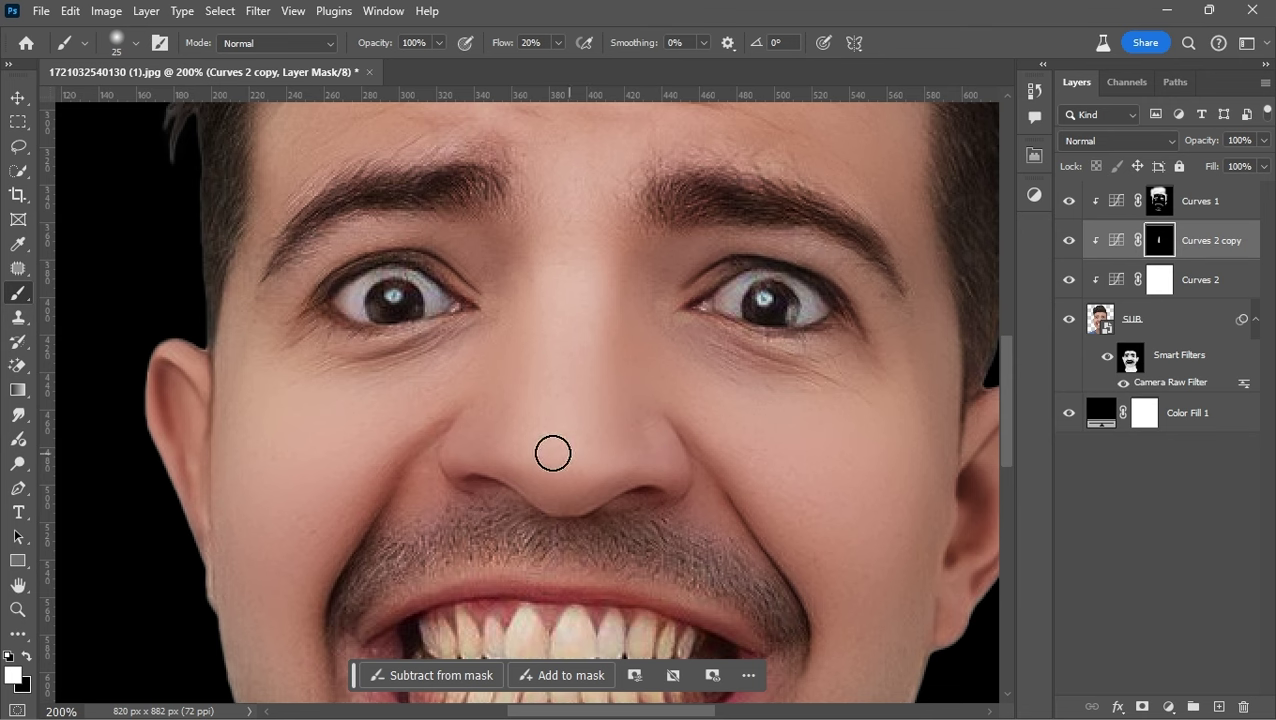
pyautogui.moveTo(597, 373); pyautogui.dragTo(597, 470)
pyautogui.press(']')
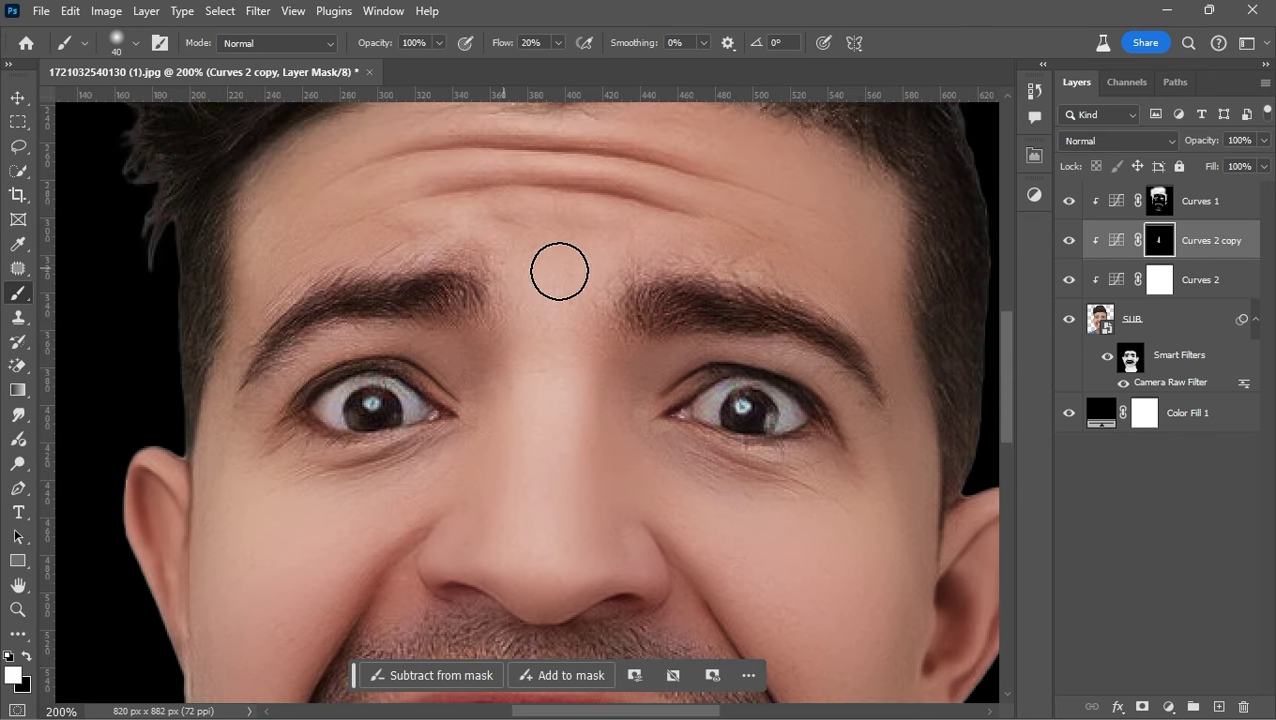
pyautogui.moveTo(623, 215); pyautogui.dragTo(667, 259)
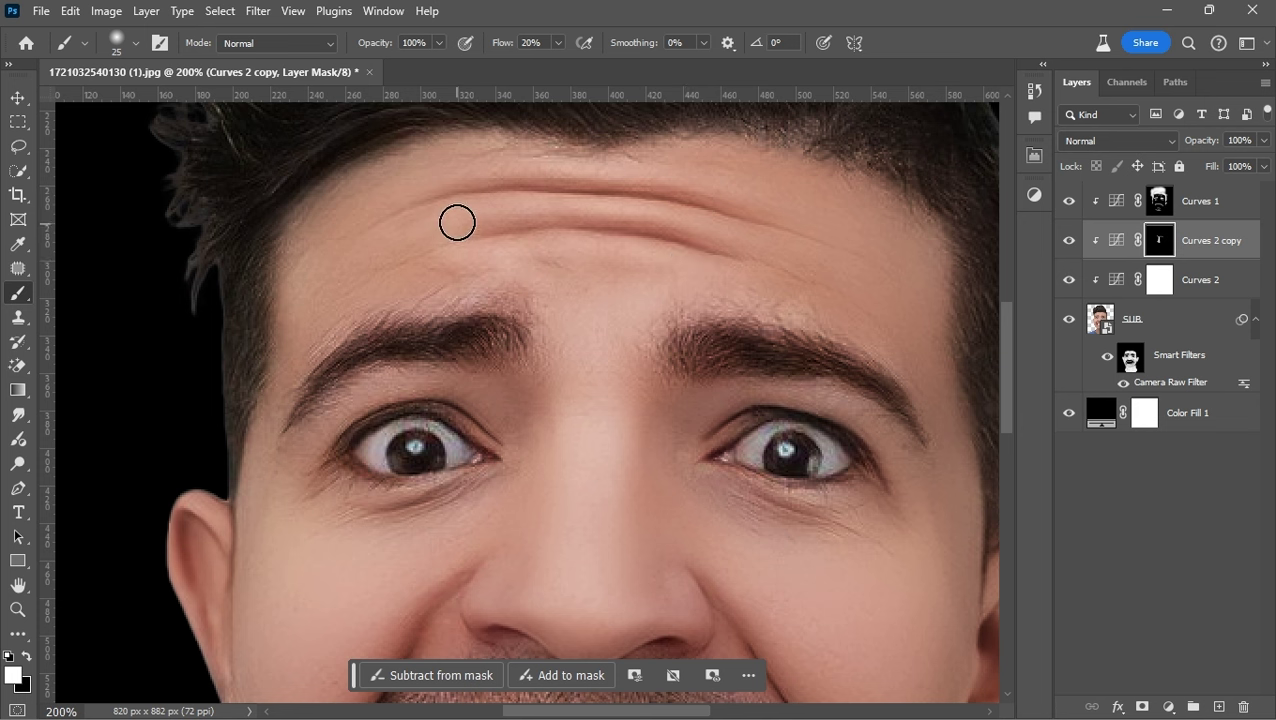
pyautogui.moveTo(457, 222); pyautogui.dragTo(758, 257)
# Preview the mask overlay and paint more brightening onto the forehead and eye corner
pyautogui.press(']')
pyautogui.press('\\')
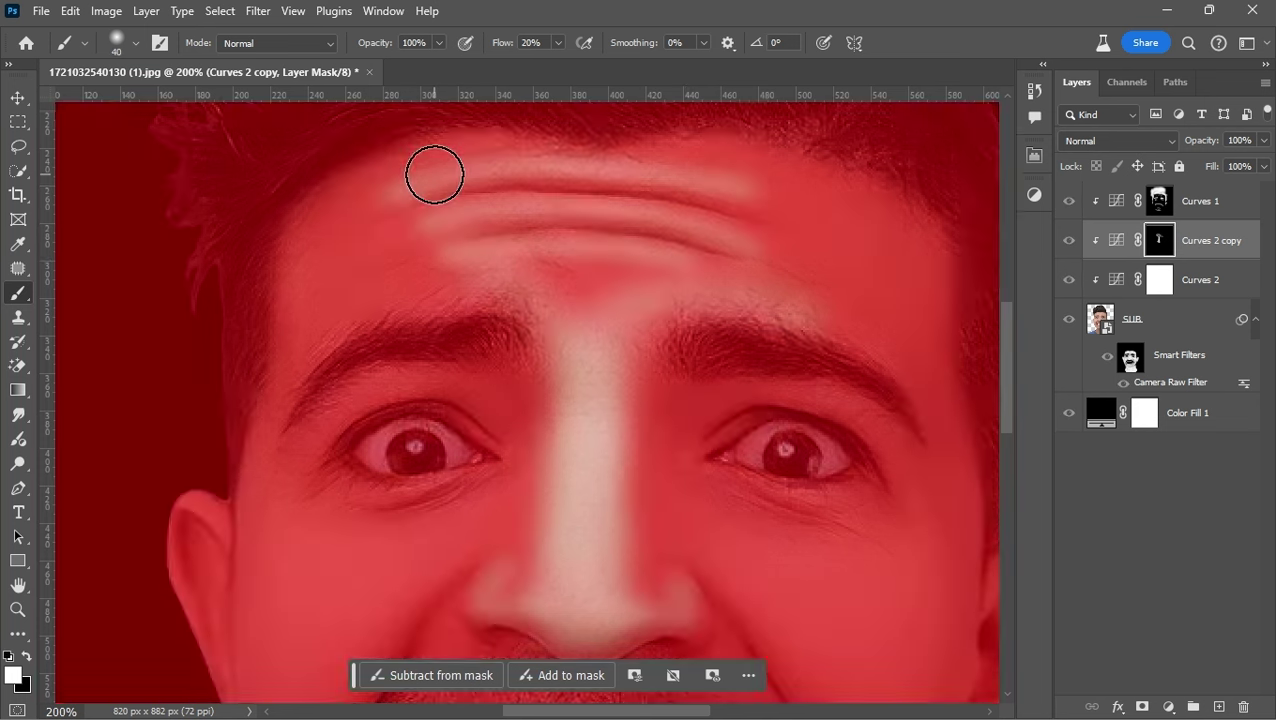
pyautogui.press('\\')
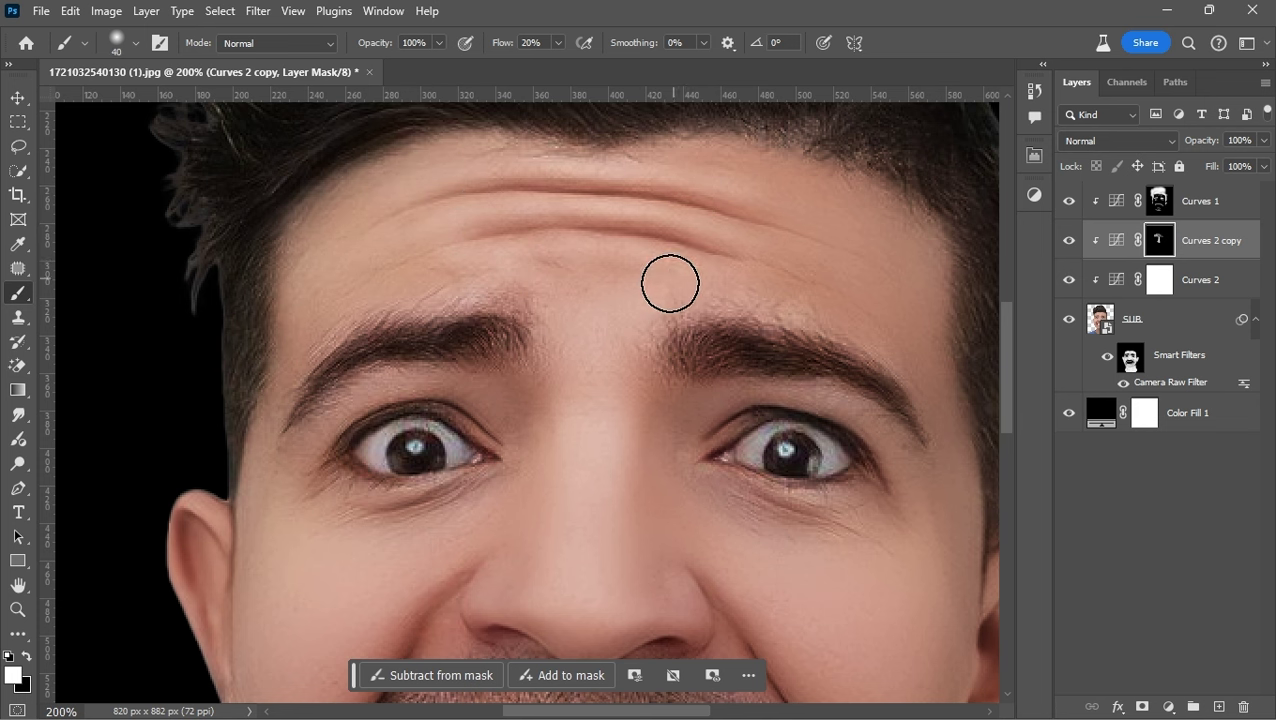
pyautogui.press(']')
pyautogui.press(']')
pyautogui.press(']')
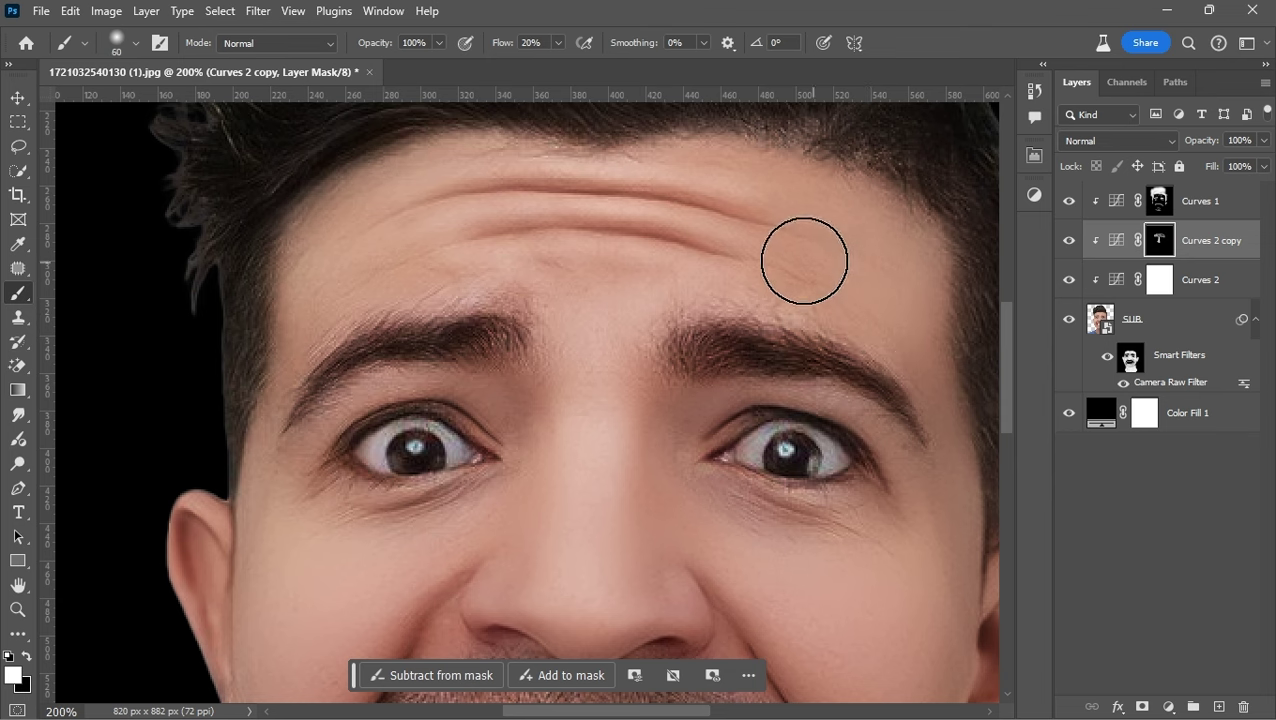
pyautogui.moveTo(642, 416); pyautogui.dragTo(622, 336)
pyautogui.press('[')
pyautogui.press('[')
pyautogui.press('[')
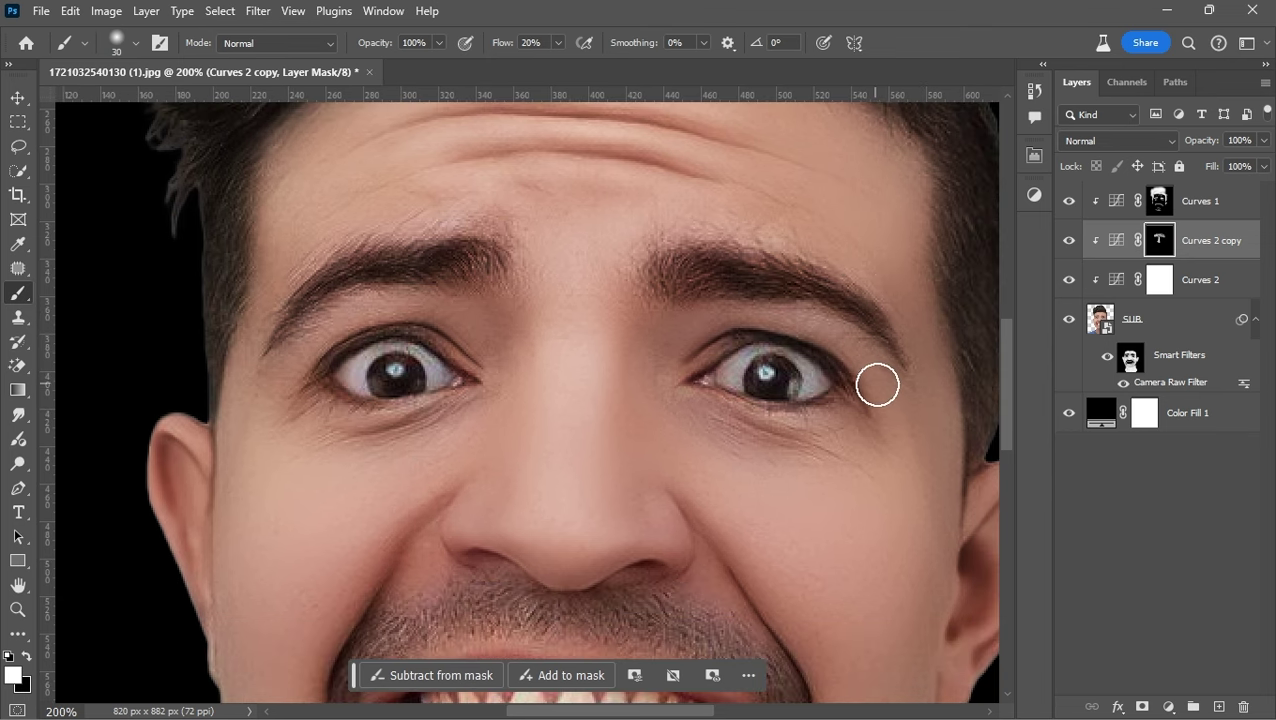
pyautogui.press('[')
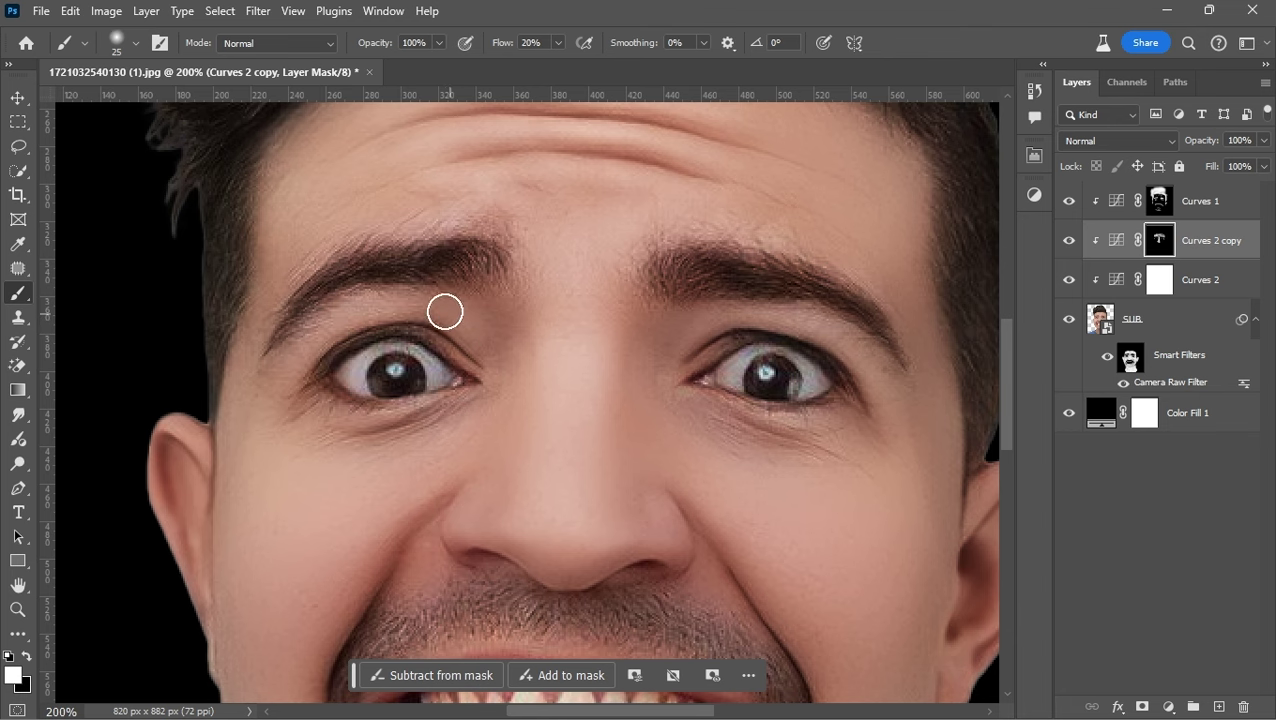
pyautogui.hotkey('ctrl', '-')
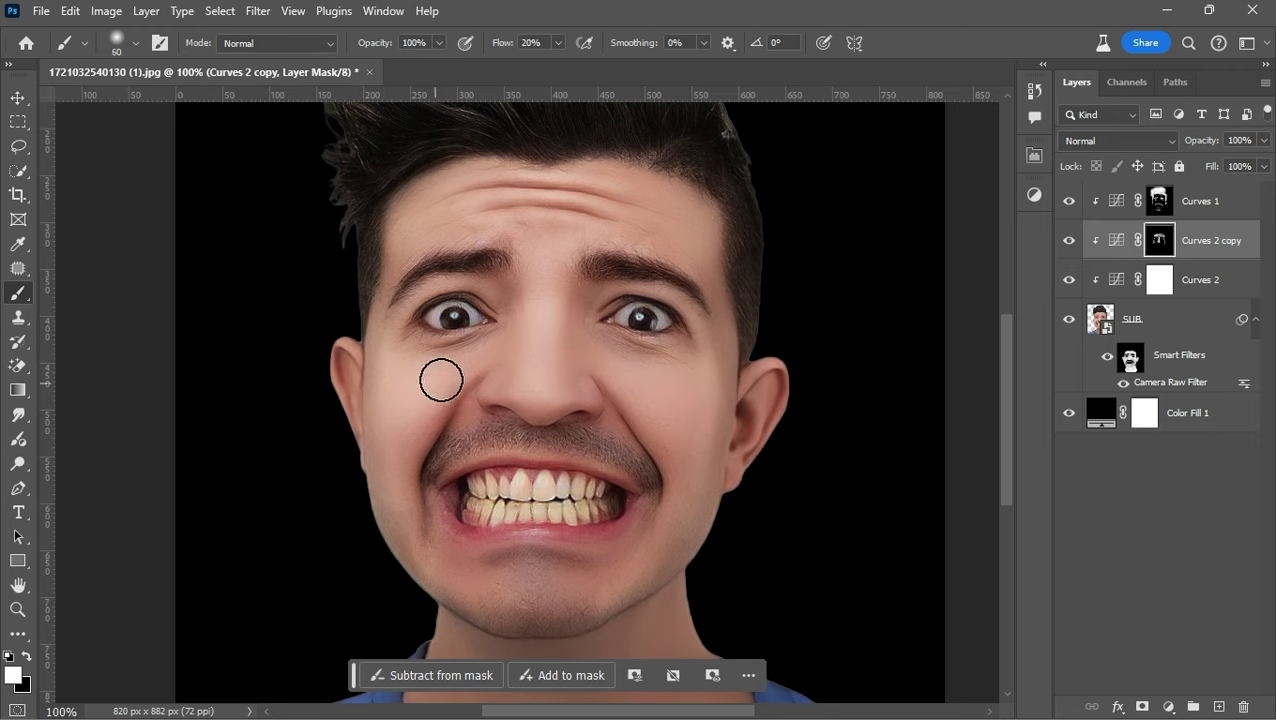
# Brighten the left cheek in the mask, review the whole portrait, then delete Curves 2 copy
pyautogui.press(']')
pyautogui.press(']')
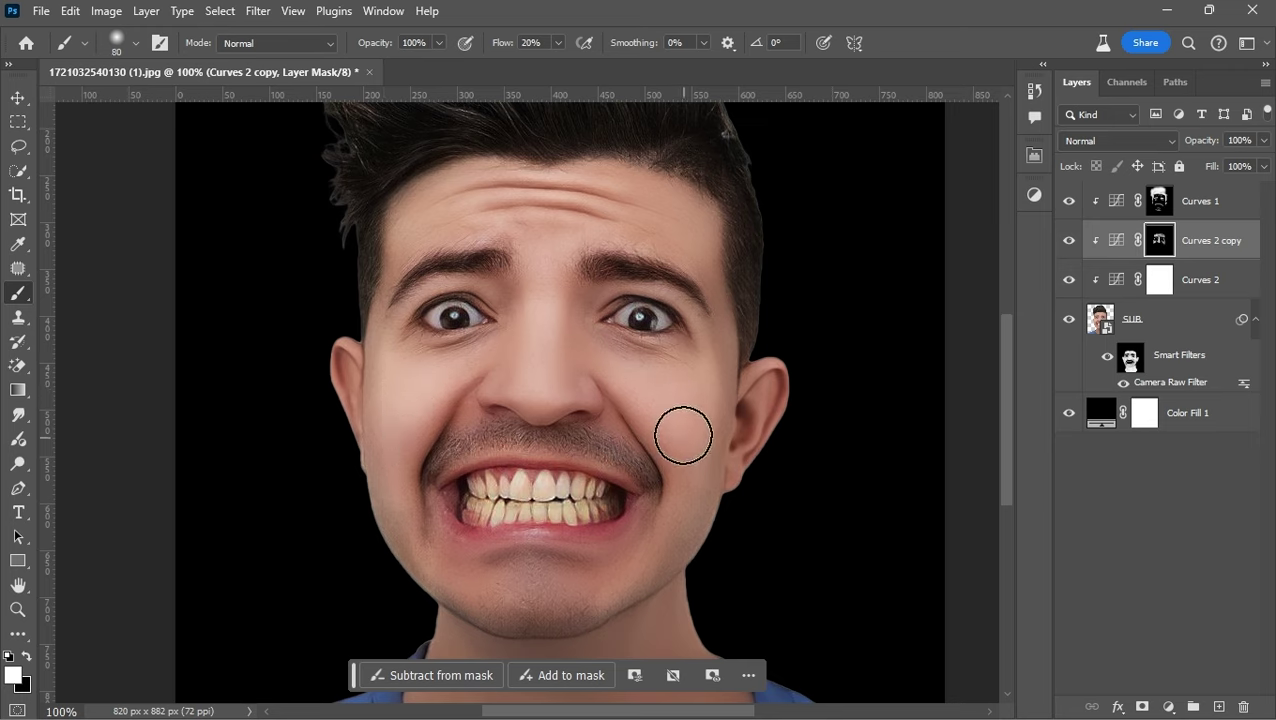
pyautogui.press(']')
pyautogui.press('[')
pyautogui.press('[')
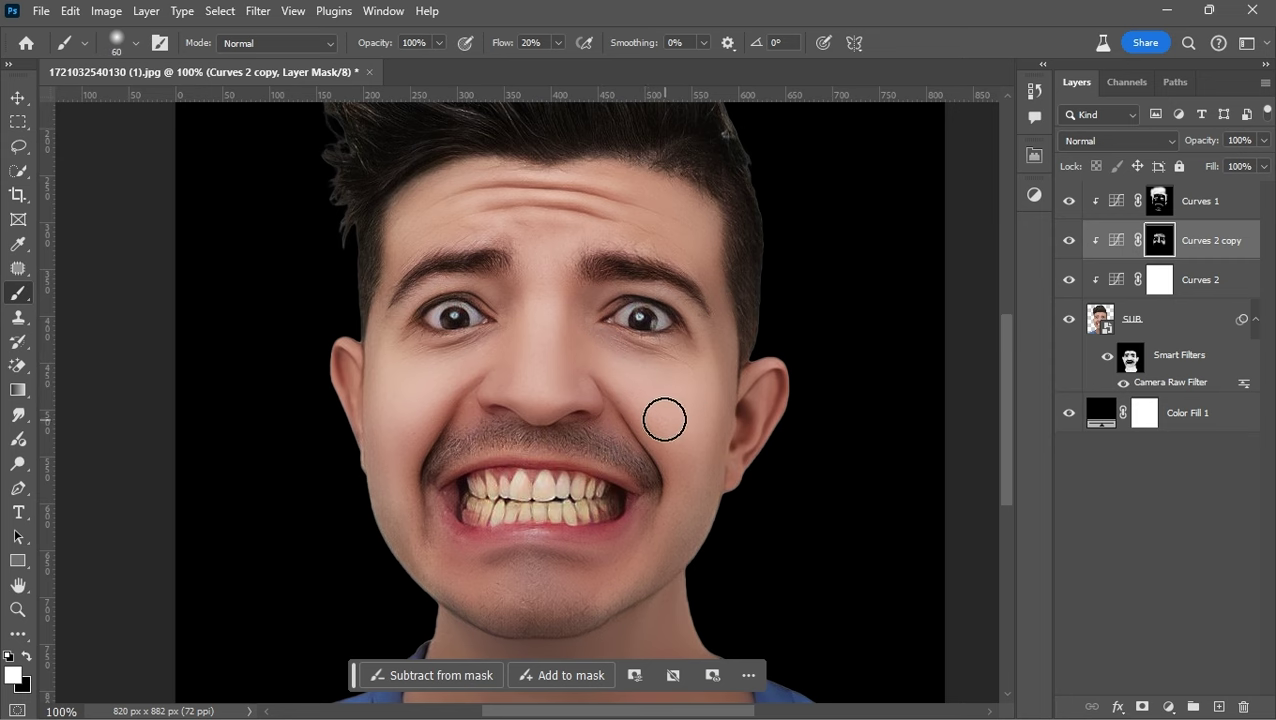
pyautogui.press('[')
pyautogui.hotkey('ctrl', '+')
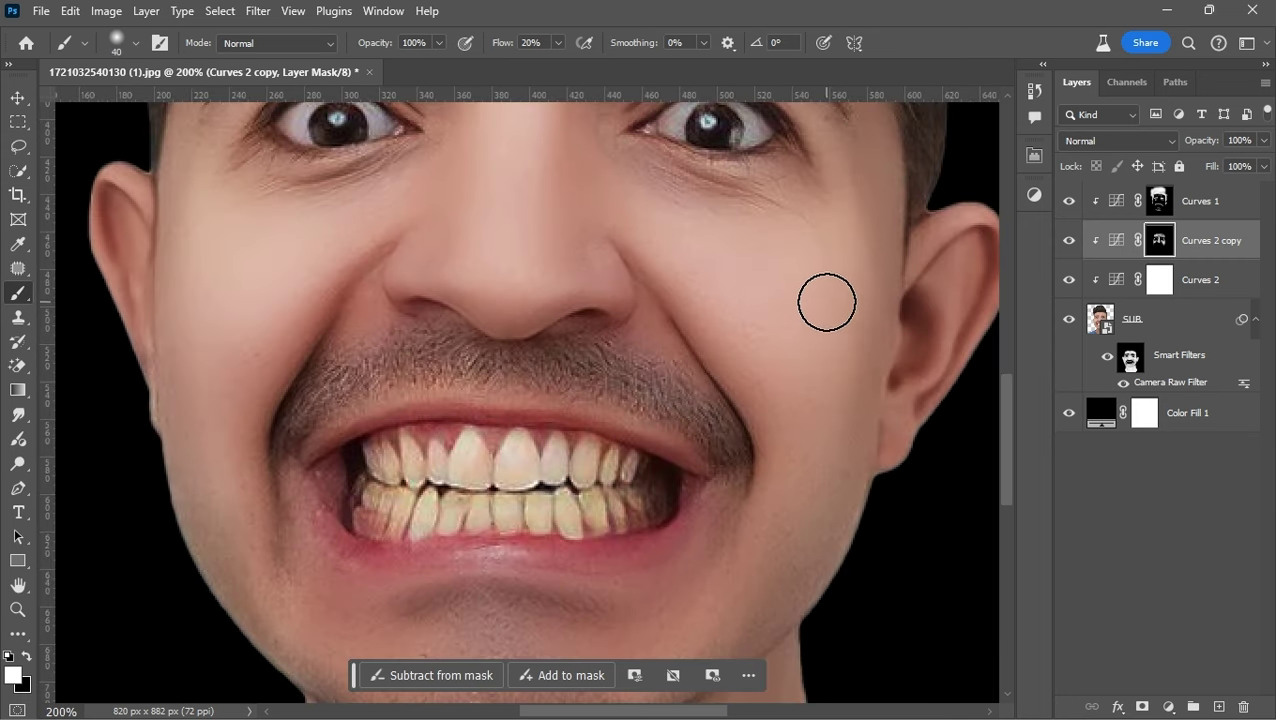
pyautogui.scroll(-1, 793, 420)
pyautogui.moveTo(793, 420); pyautogui.dragTo(793, 400)
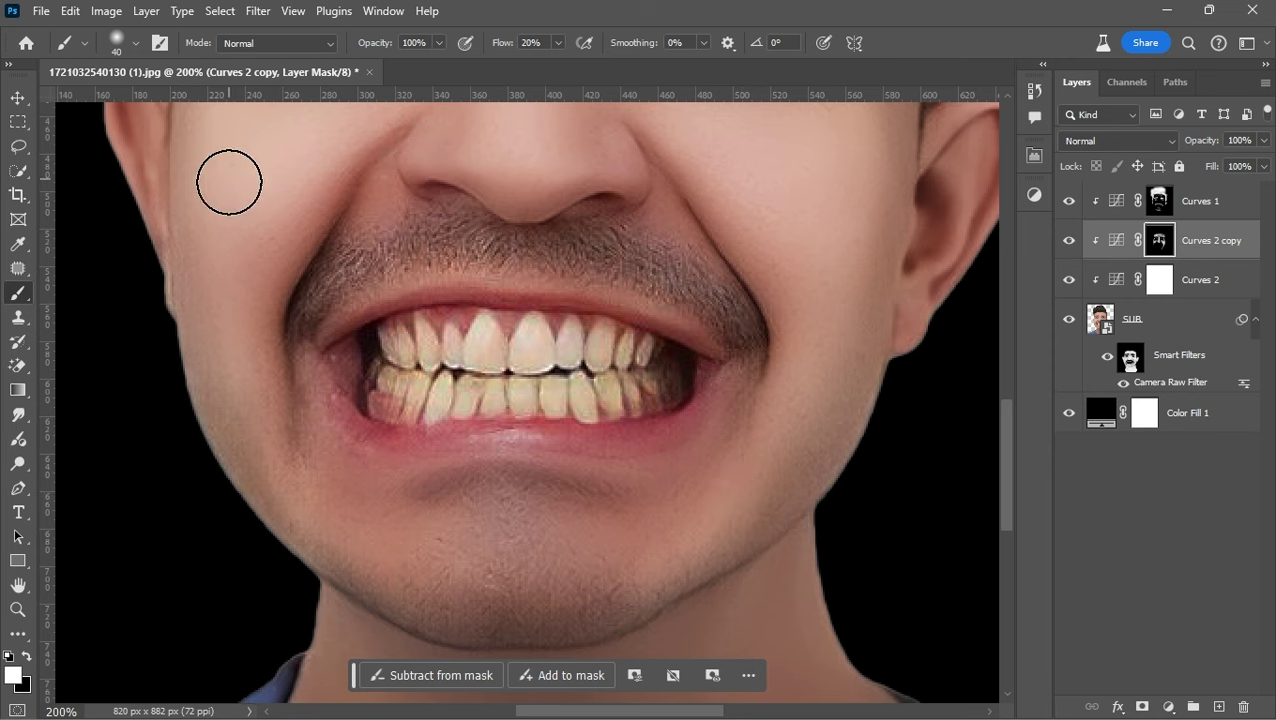
pyautogui.hotkey('ctrl', '-')
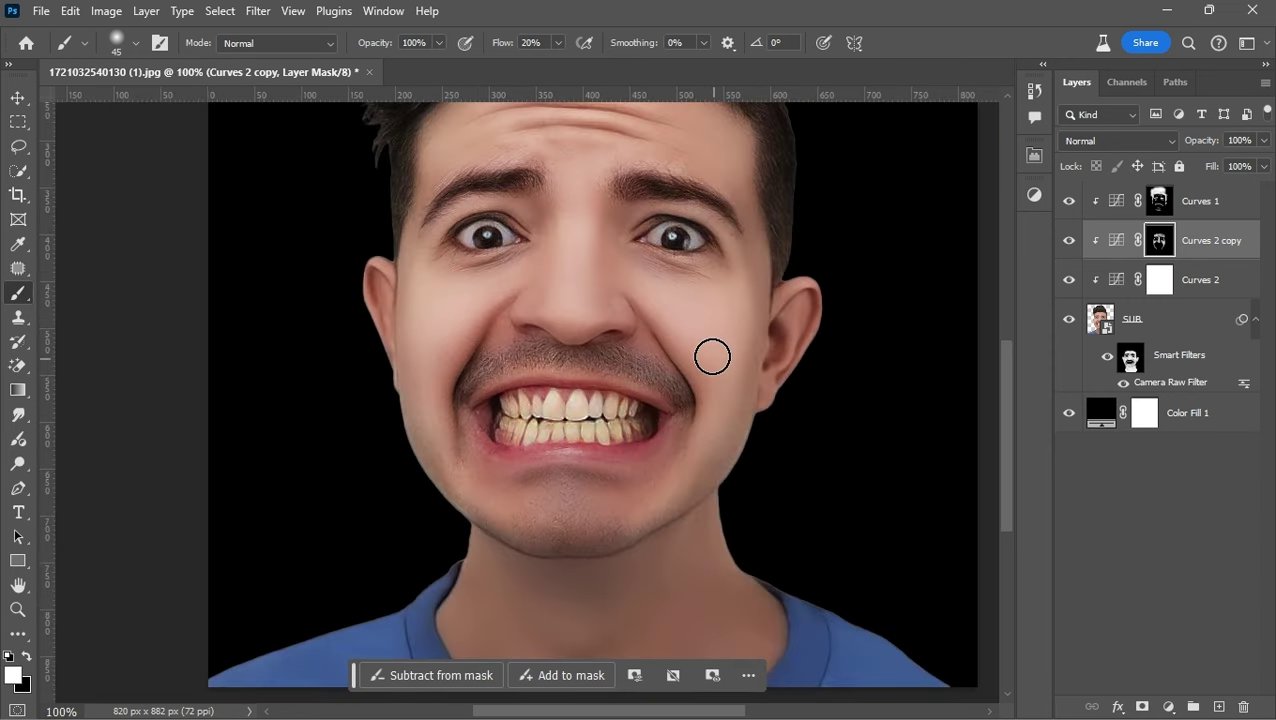
pyautogui.press(']')
pyautogui.hotkey('ctrl', '-')
pyautogui.hotkey('ctrl', '-')
pyautogui.hotkey('ctrl', '+')
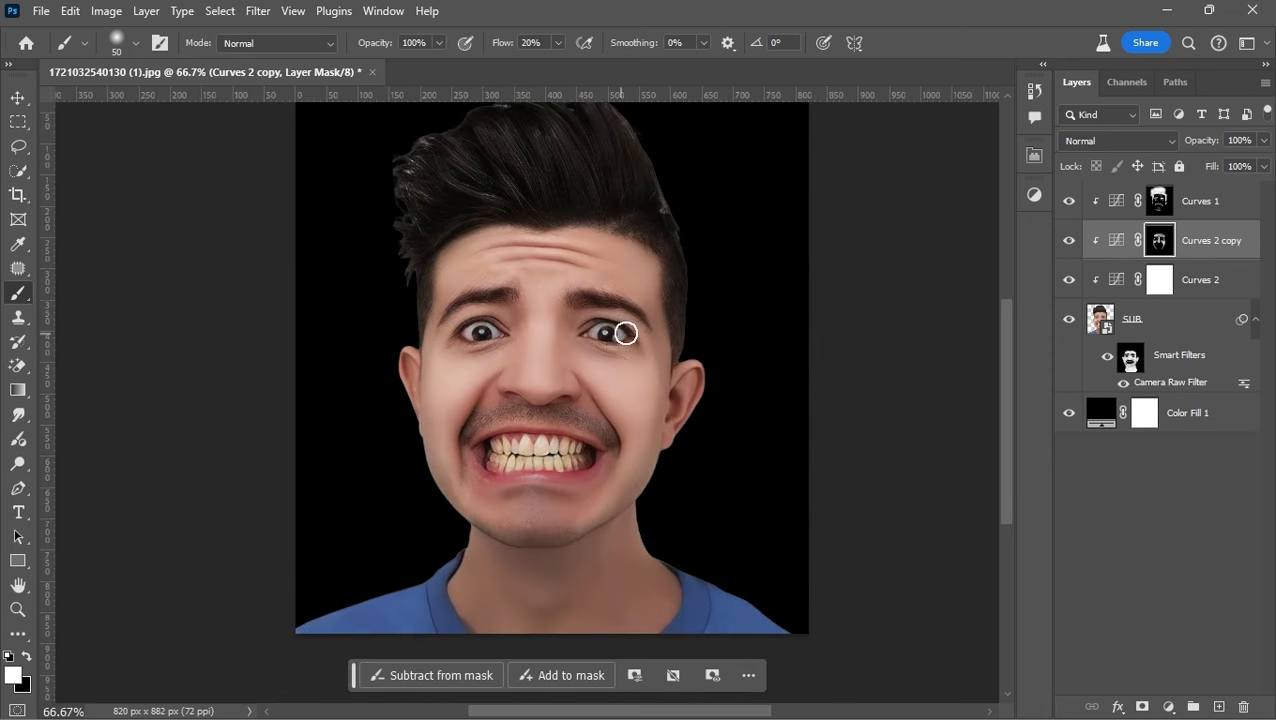
pyautogui.hotkey('ctrl', '-')
pyautogui.hotkey('ctrl', '-')
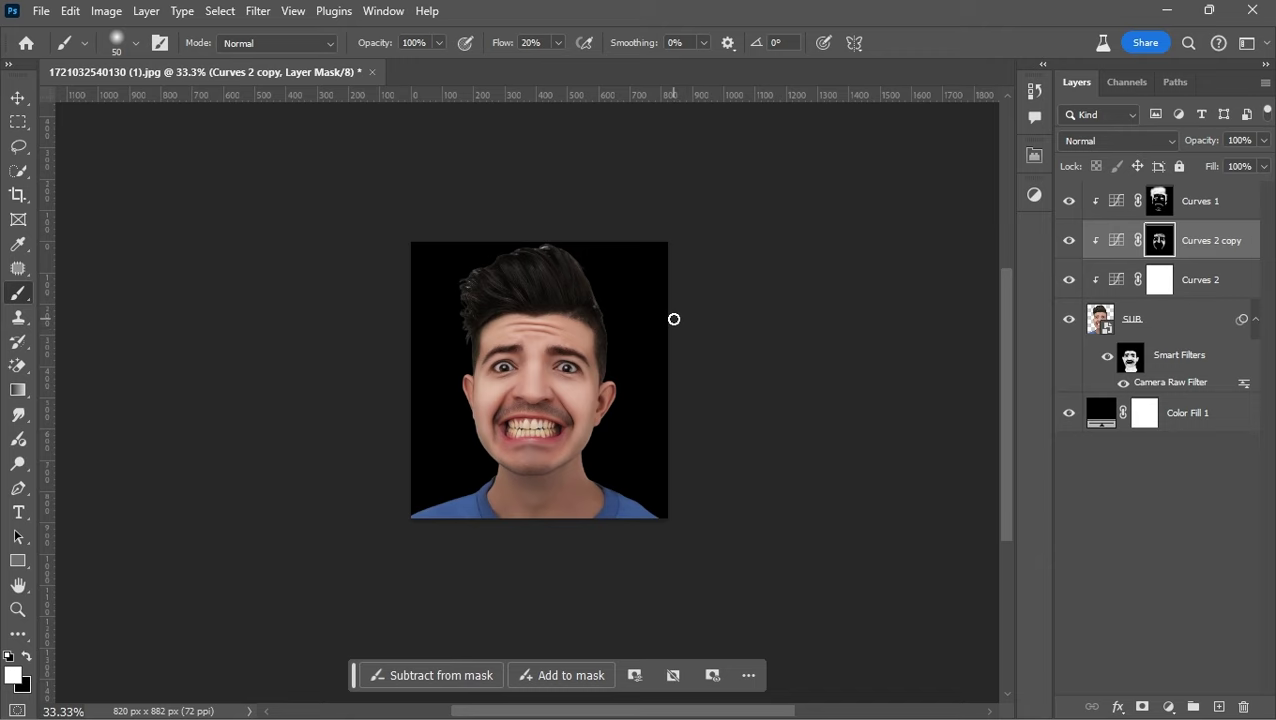
pyautogui.scroll(2, 530, 465)
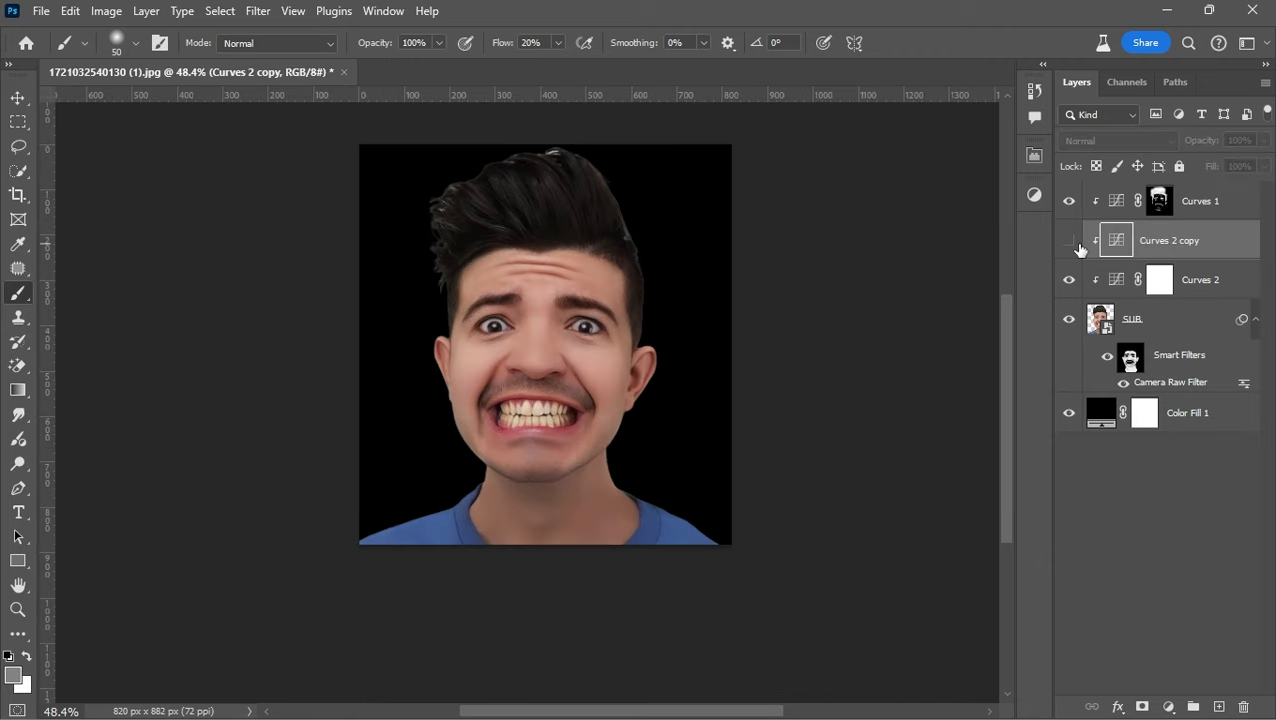
pyautogui.press('Delete')
# Invert the Curves 2 mask to black and set up a small white brush
pyautogui.click(1162, 244)
pyautogui.hotkey('ctrl', 'i')
pyautogui.scroll(2, 527, 347)
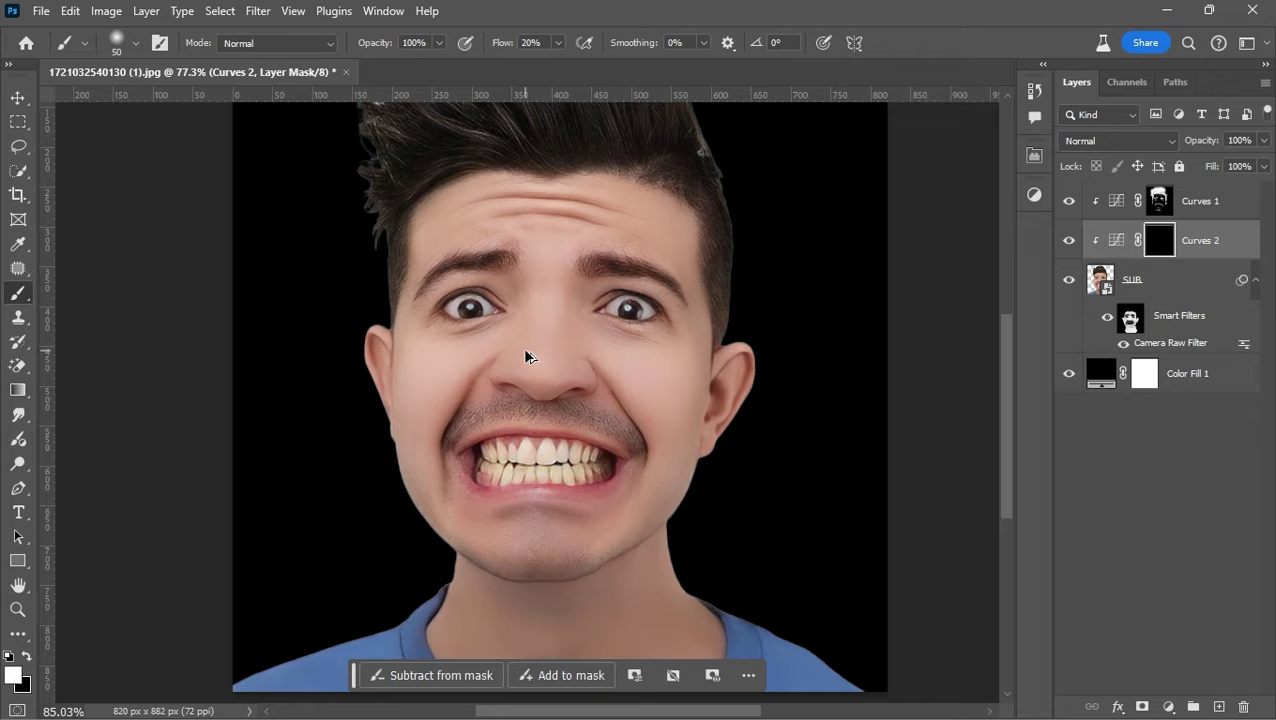
pyautogui.scroll(2, 578, 330)
pyautogui.scroll(2, 590, 343)
pyautogui.press('[')
pyautogui.press('[')
pyautogui.press('[')
pyautogui.press('x')
pyautogui.scroll(1, 610, 330)
pyautogui.scroll(1, 630, 318)
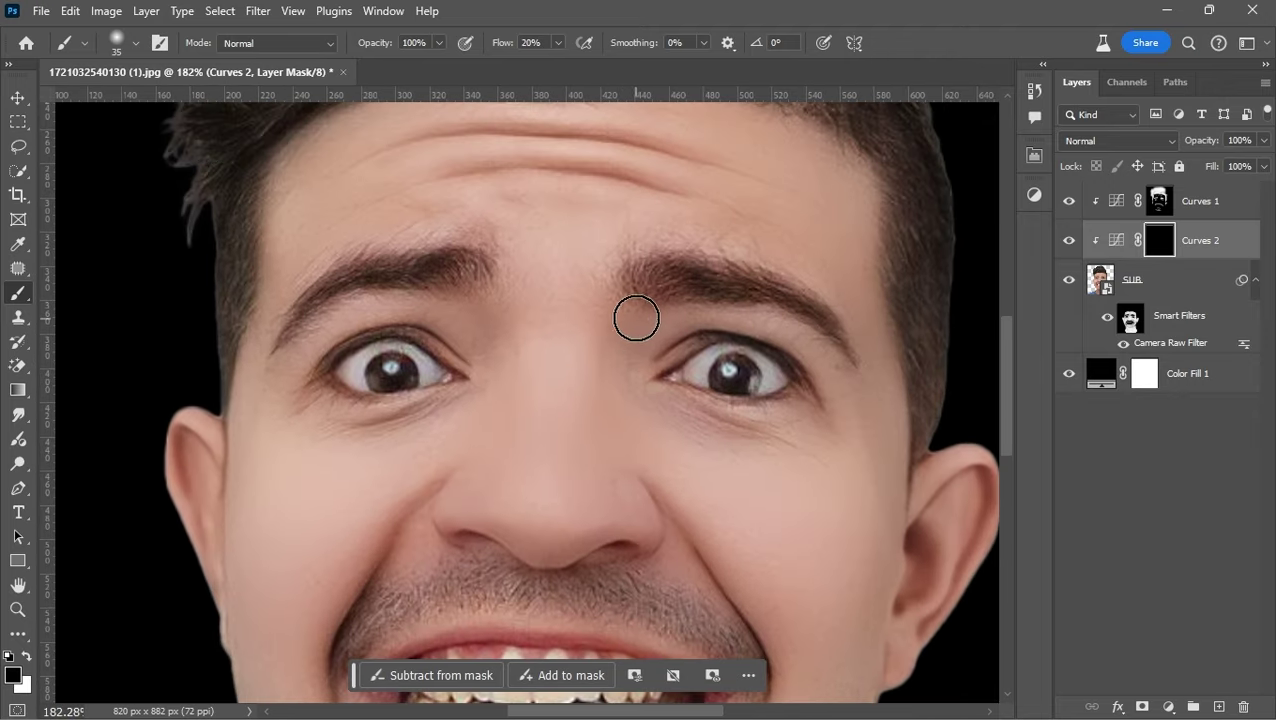
pyautogui.scroll(-2, 630, 315)
pyautogui.press('x')
pyautogui.press(']')
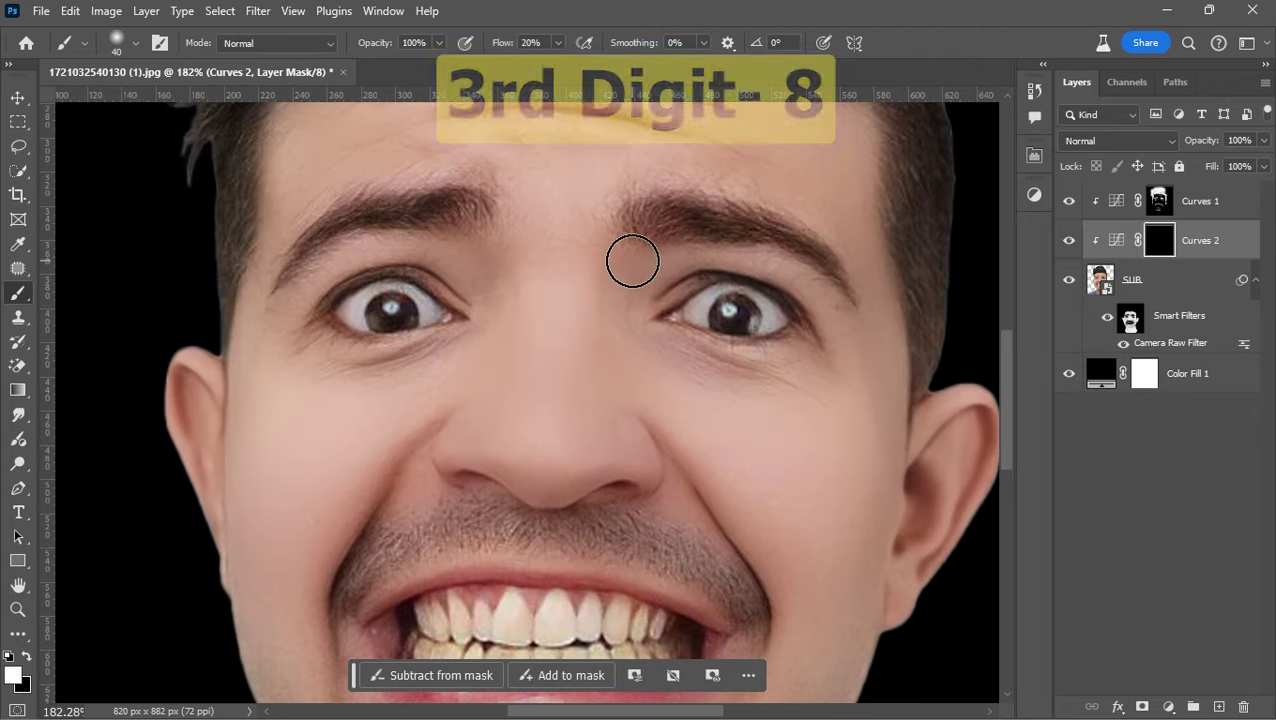
# Paint white along the side of the nose and set the brush to 15 px
pyautogui.moveTo(633, 259); pyautogui.dragTo(632, 315)
pyautogui.press('Escape')
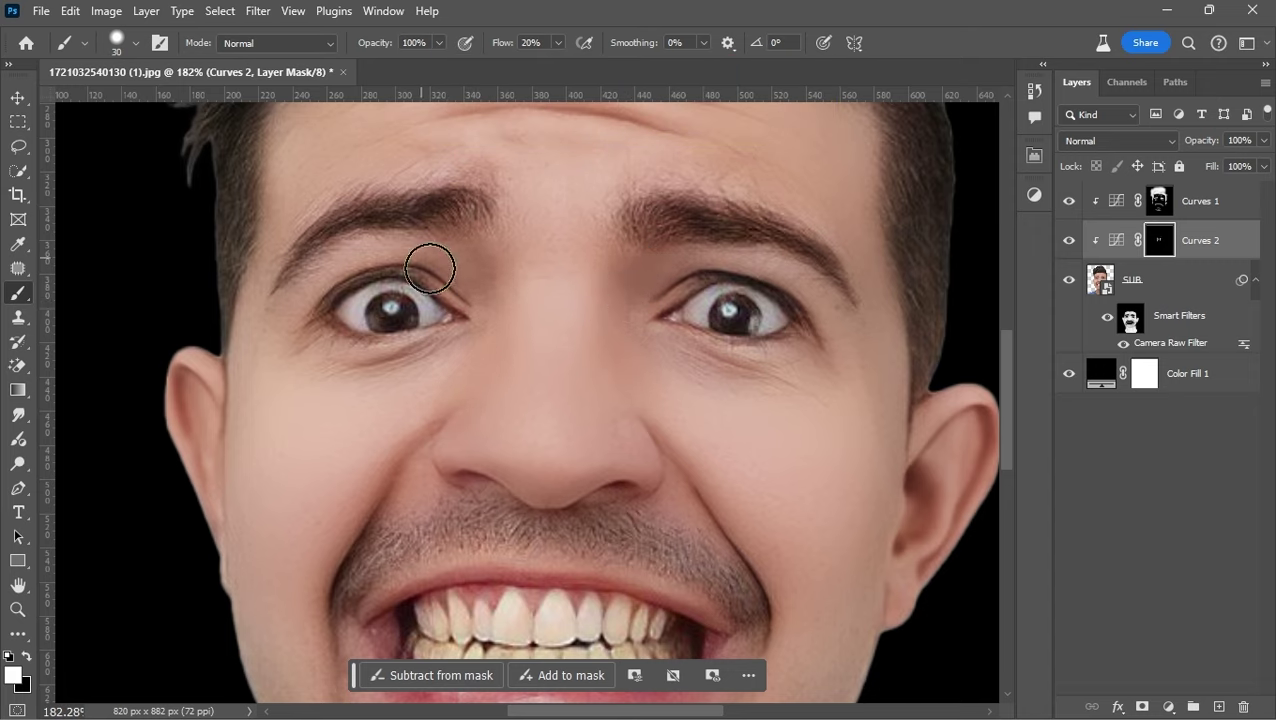
pyautogui.press('[')
pyautogui.press('[')
pyautogui.press('[')
pyautogui.press('space')
pyautogui.moveTo(665, 441); pyautogui.dragTo(621, 313)
pyautogui.rightClick(621, 313)
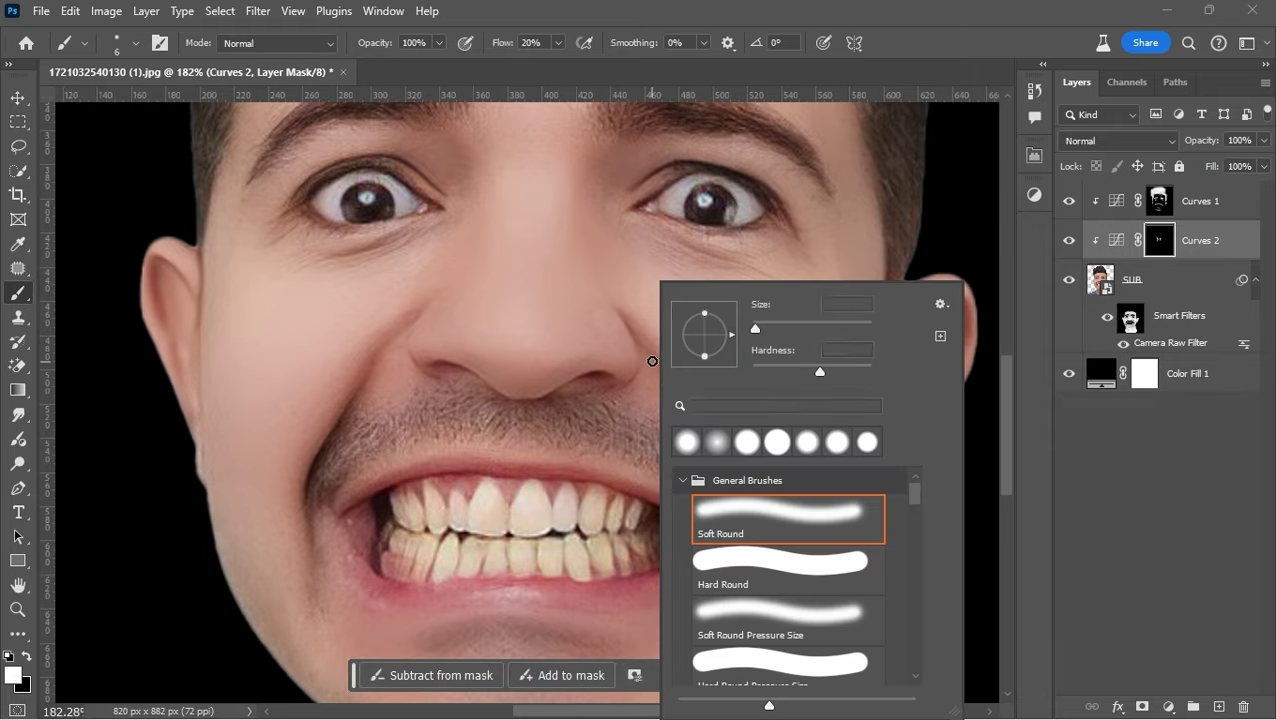
pyautogui.press('Return')
pyautogui.rightClick(654, 336)
pyautogui.write('15')
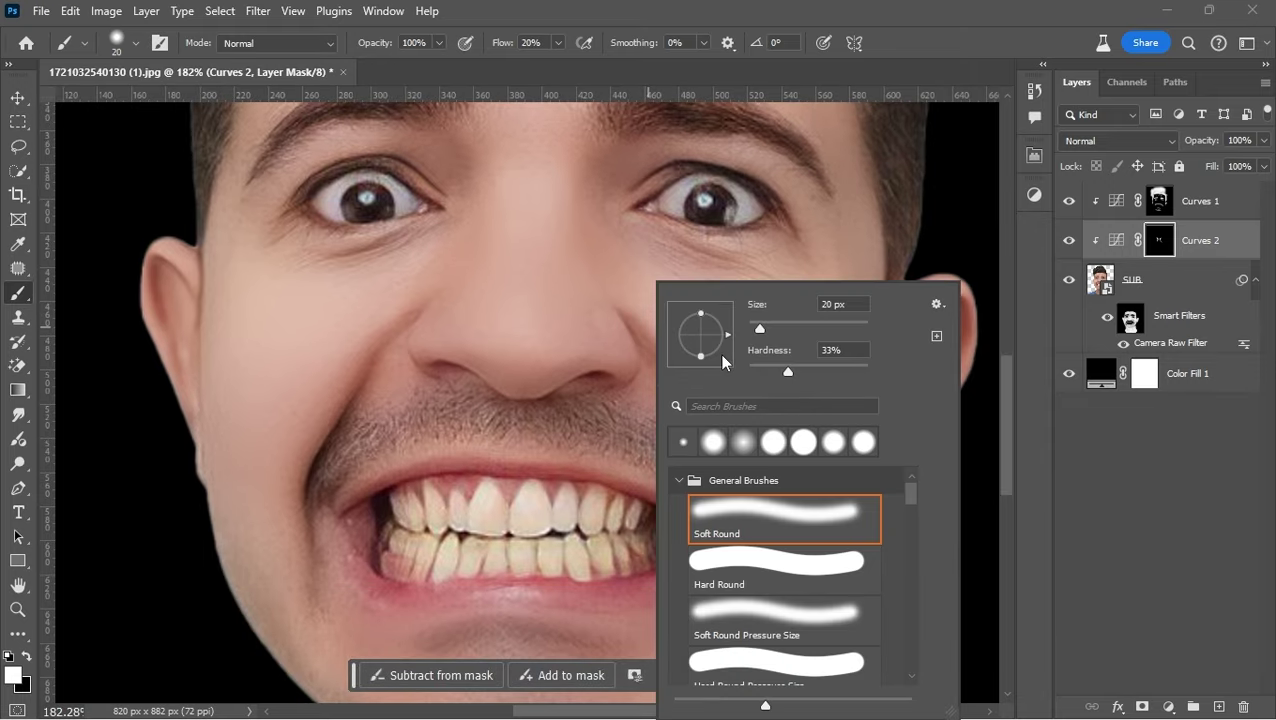
pyautogui.press('Return')
# Paint fine white strokes on the Curves 2 mask along the eye creases and smile lines
pyautogui.scroll(-2, 755, 498)
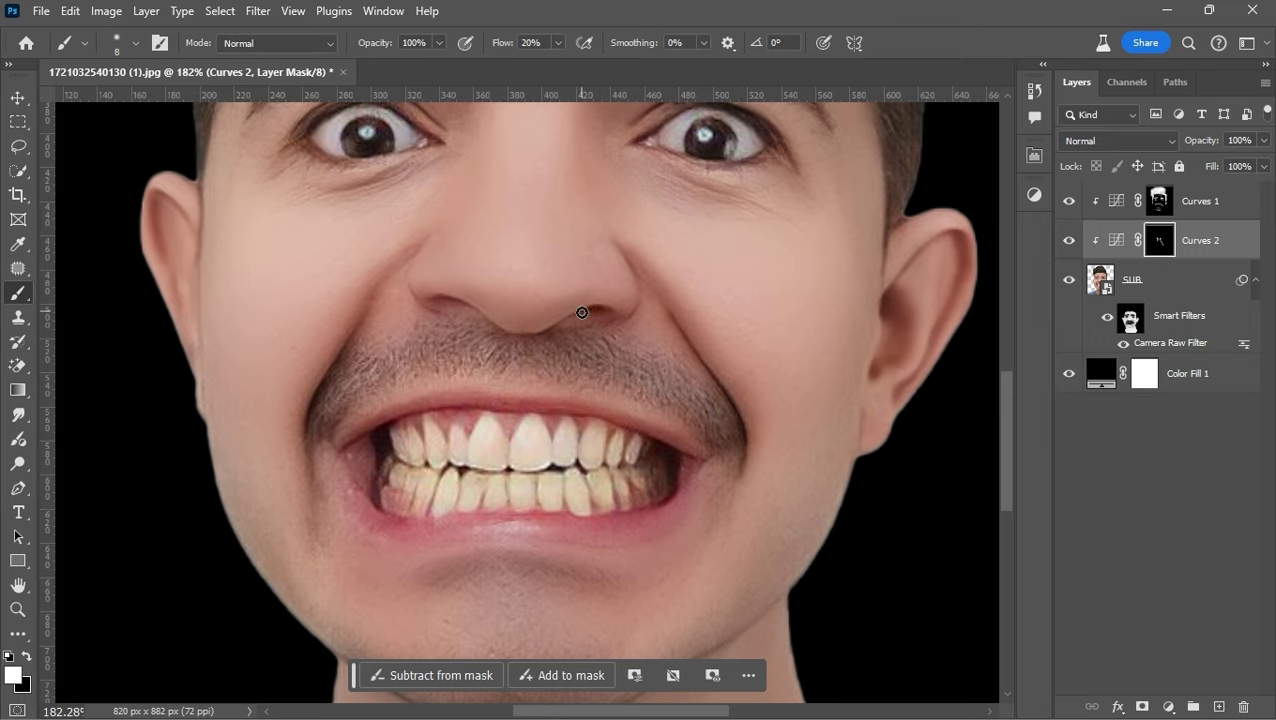
pyautogui.hscroll(-3, 597, 360)
pyautogui.scroll(1, 597, 360)
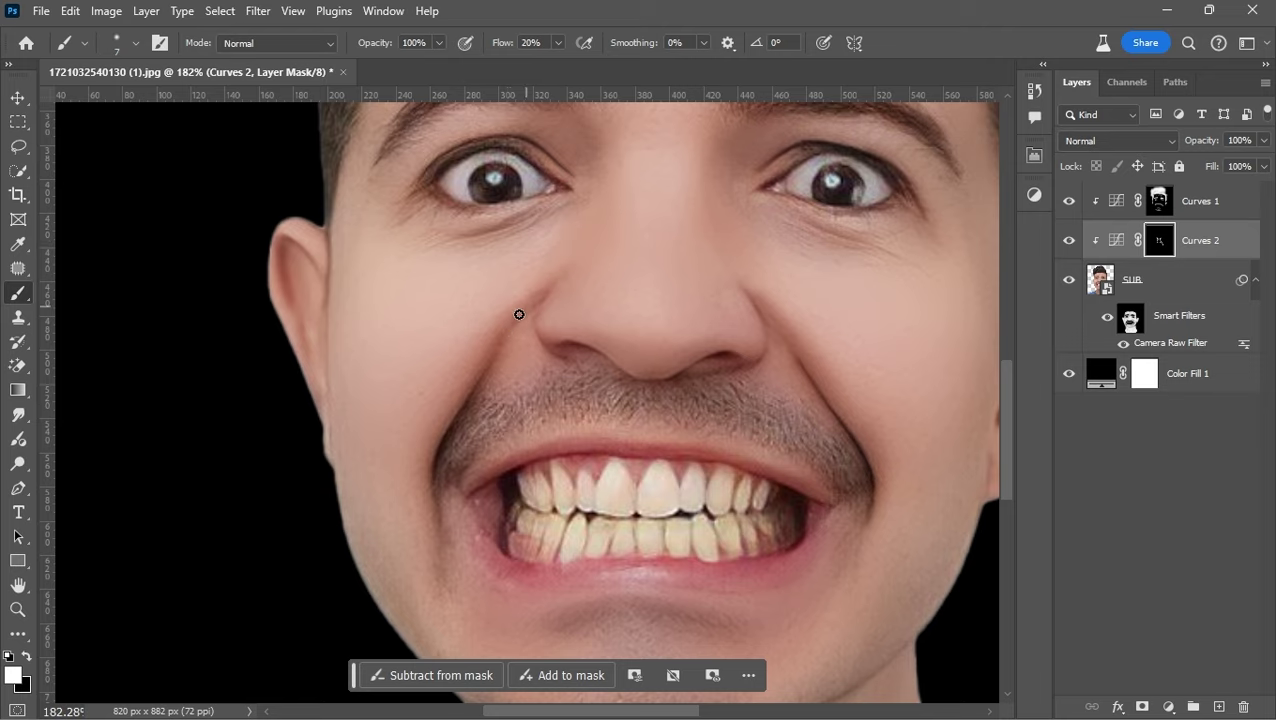
pyautogui.press('[')
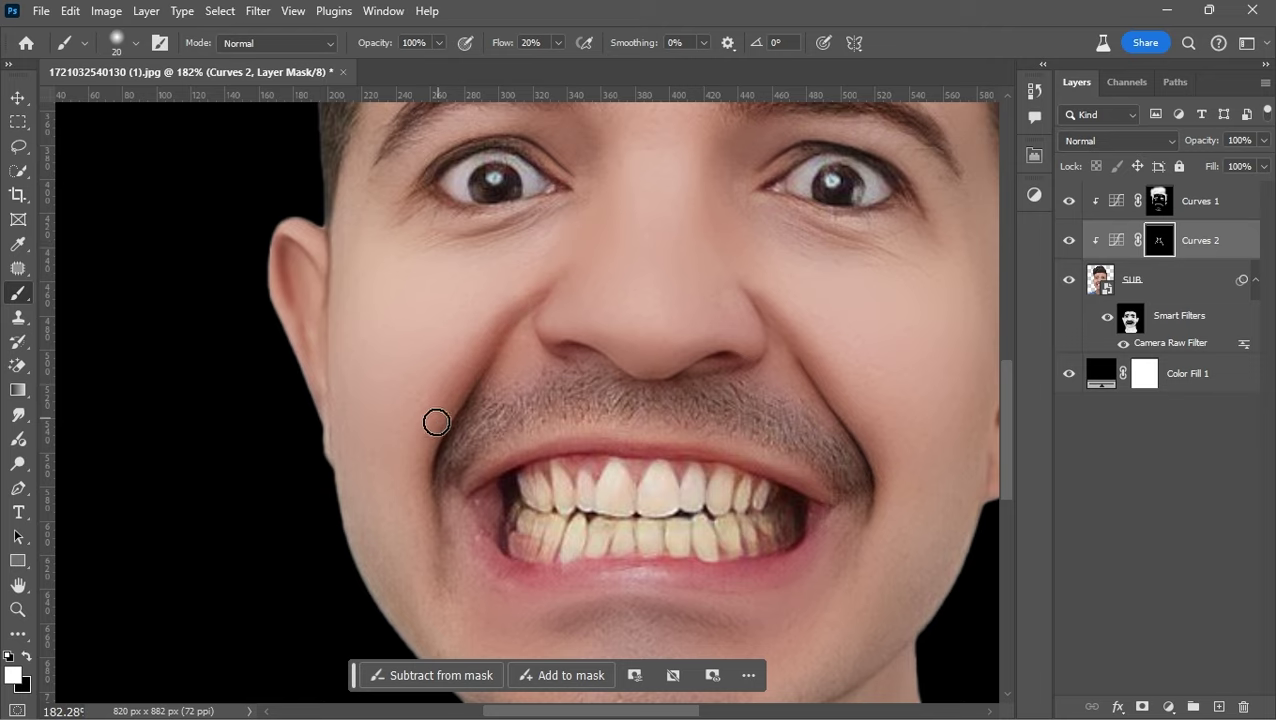
pyautogui.press('[')
pyautogui.hscroll(3, 768, 447)
pyautogui.scroll(-1, 768, 447)
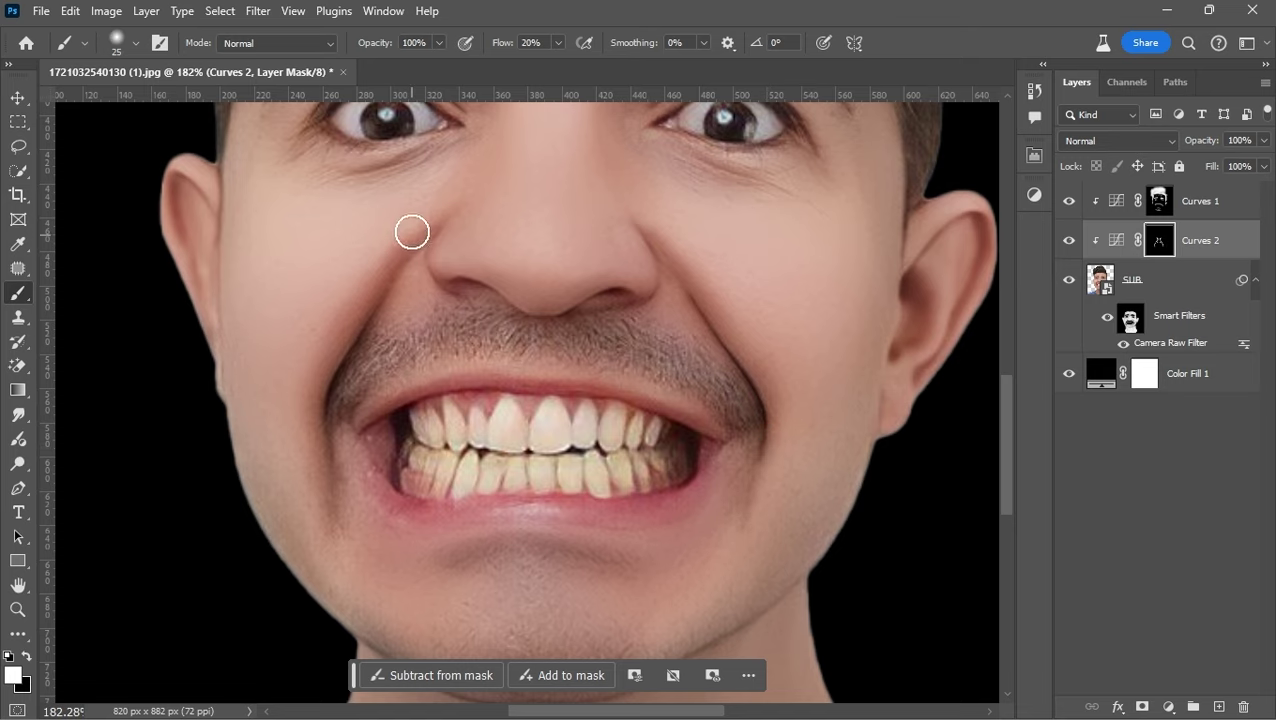
pyautogui.press(']')
pyautogui.scroll(1, 715, 282)
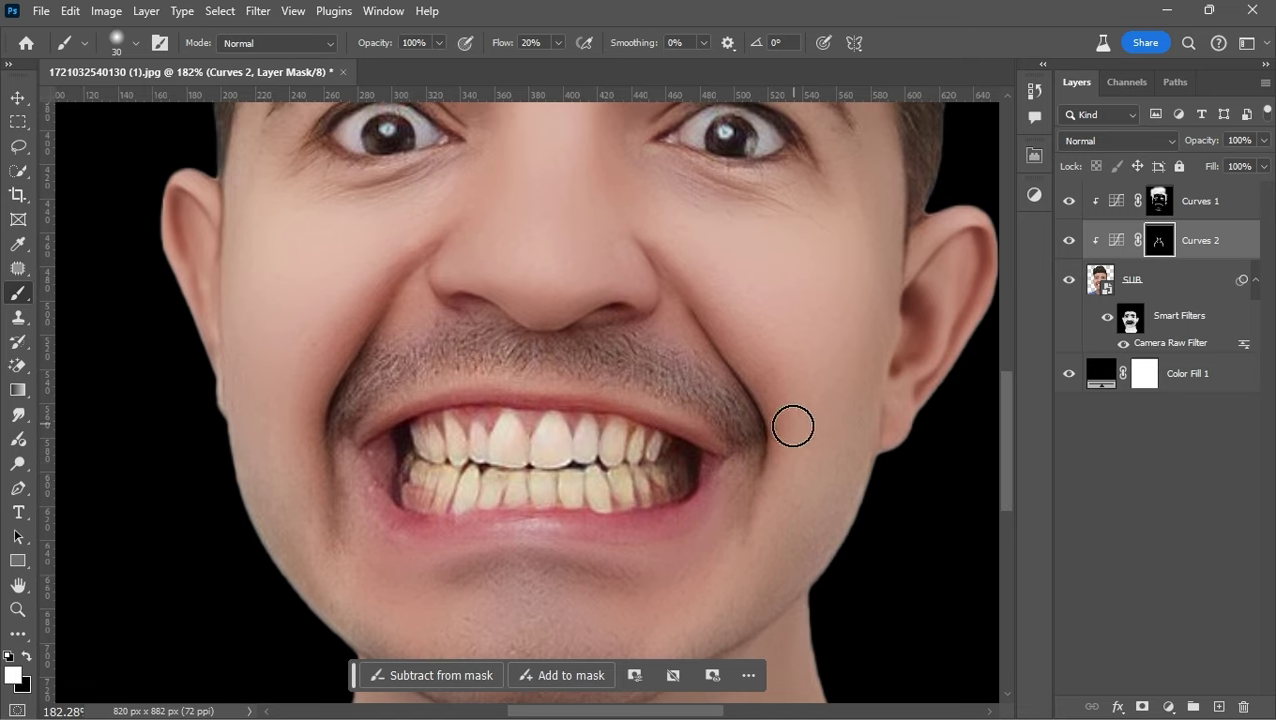
pyautogui.scroll(2, 796, 372)
pyautogui.hscroll(1, 796, 372)
pyautogui.press('[')
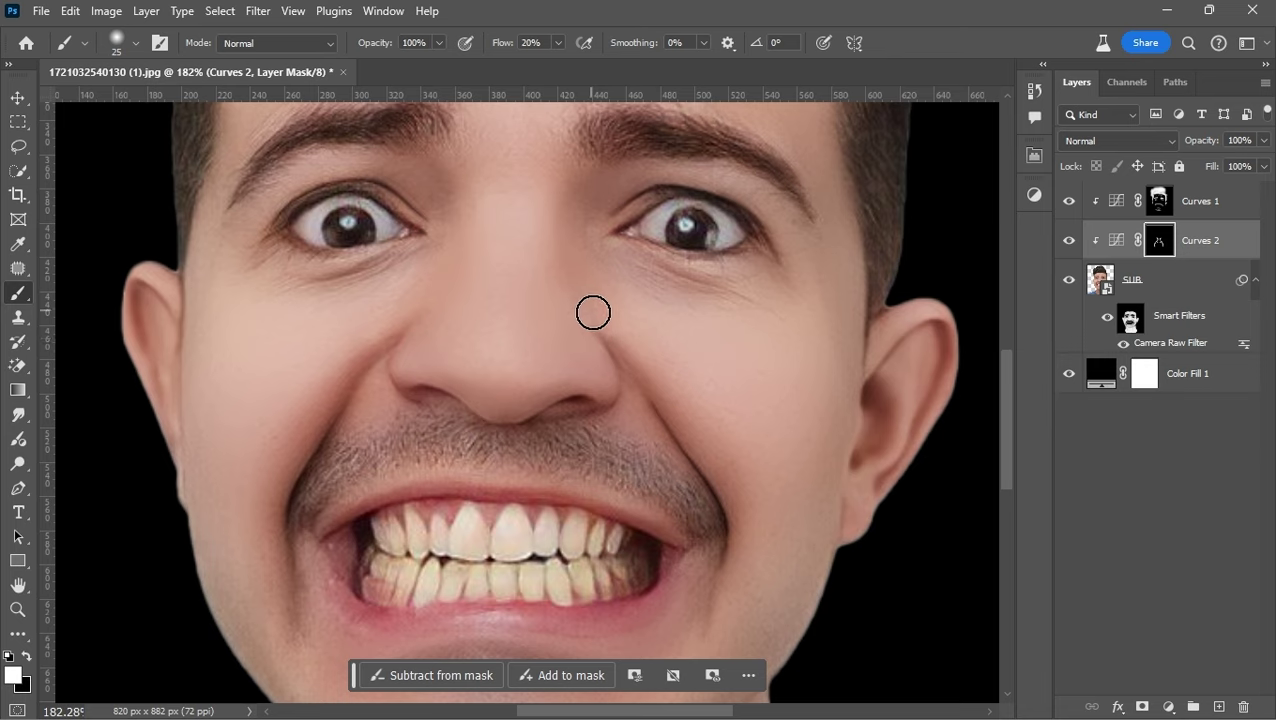
pyautogui.press(']')
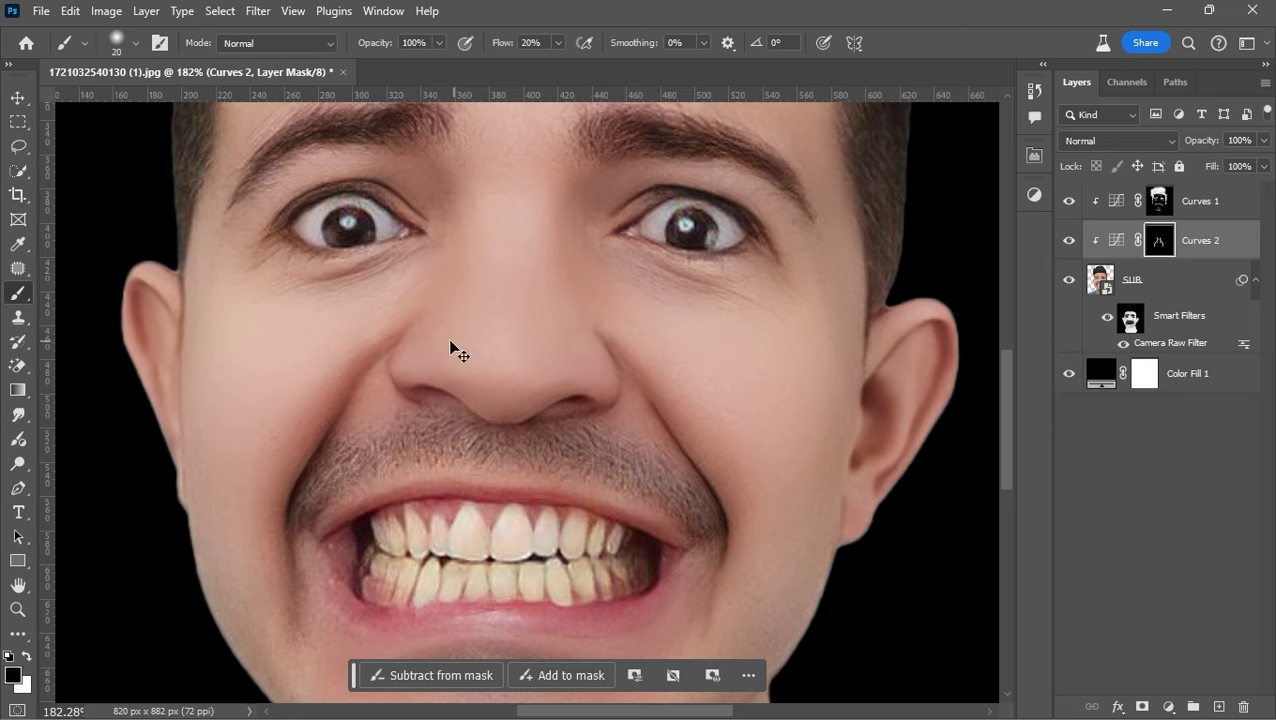
pyautogui.scroll(-3, 418, 363)
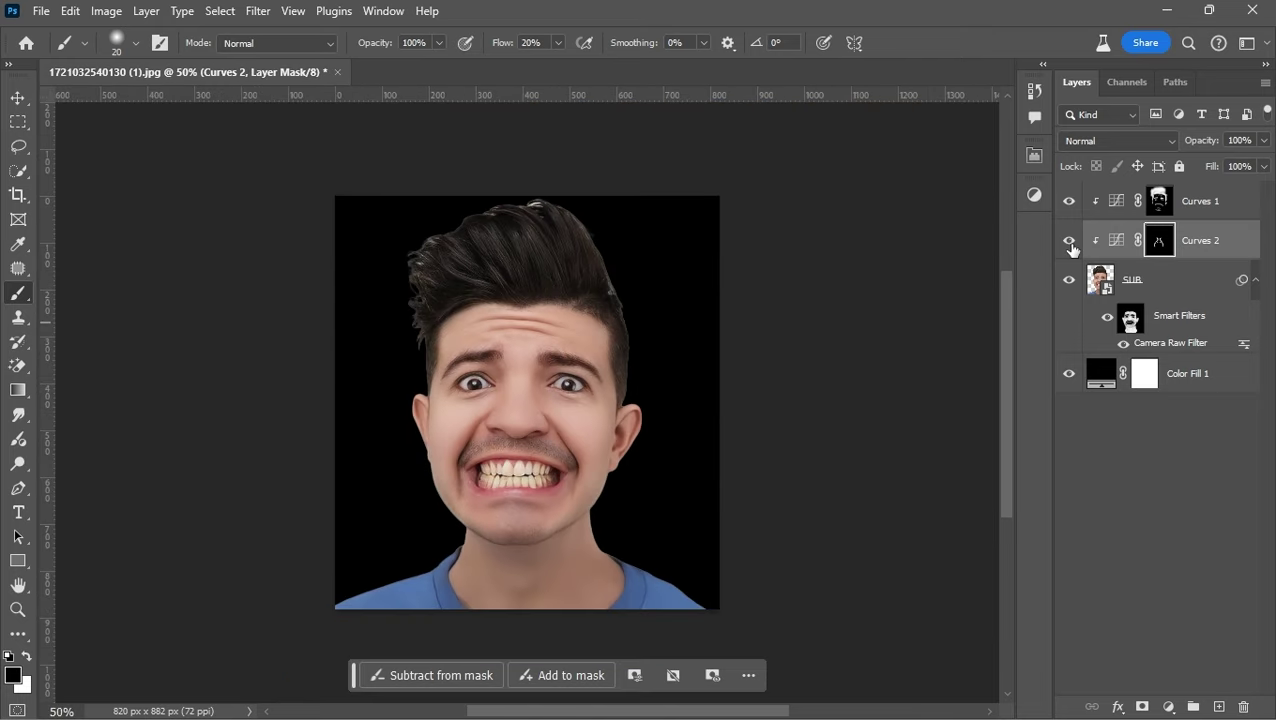
# Compare the face with Curves 2 hidden and shown, then paint a stroke near the mouth and chin
pyautogui.click(1069, 240)
pyautogui.press('v')
pyautogui.click(245, 183)
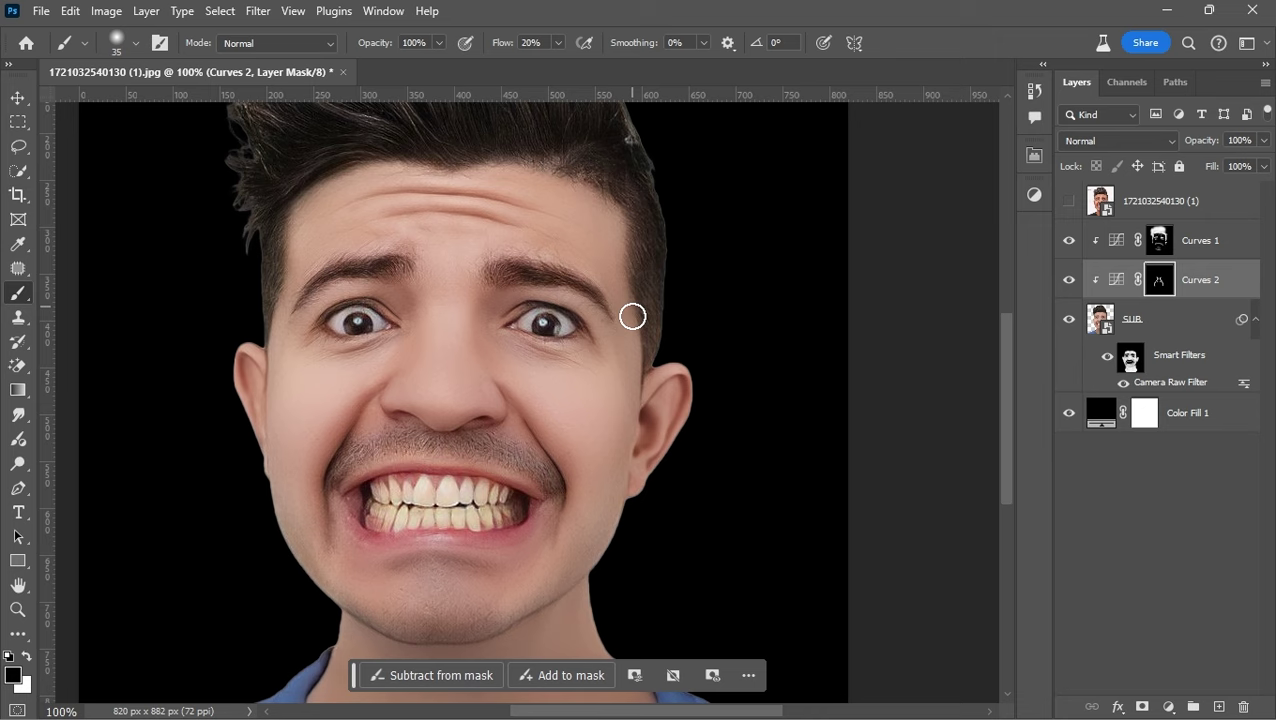
pyautogui.press('x')
pyautogui.moveTo(638, 364); pyautogui.dragTo(681, 352)
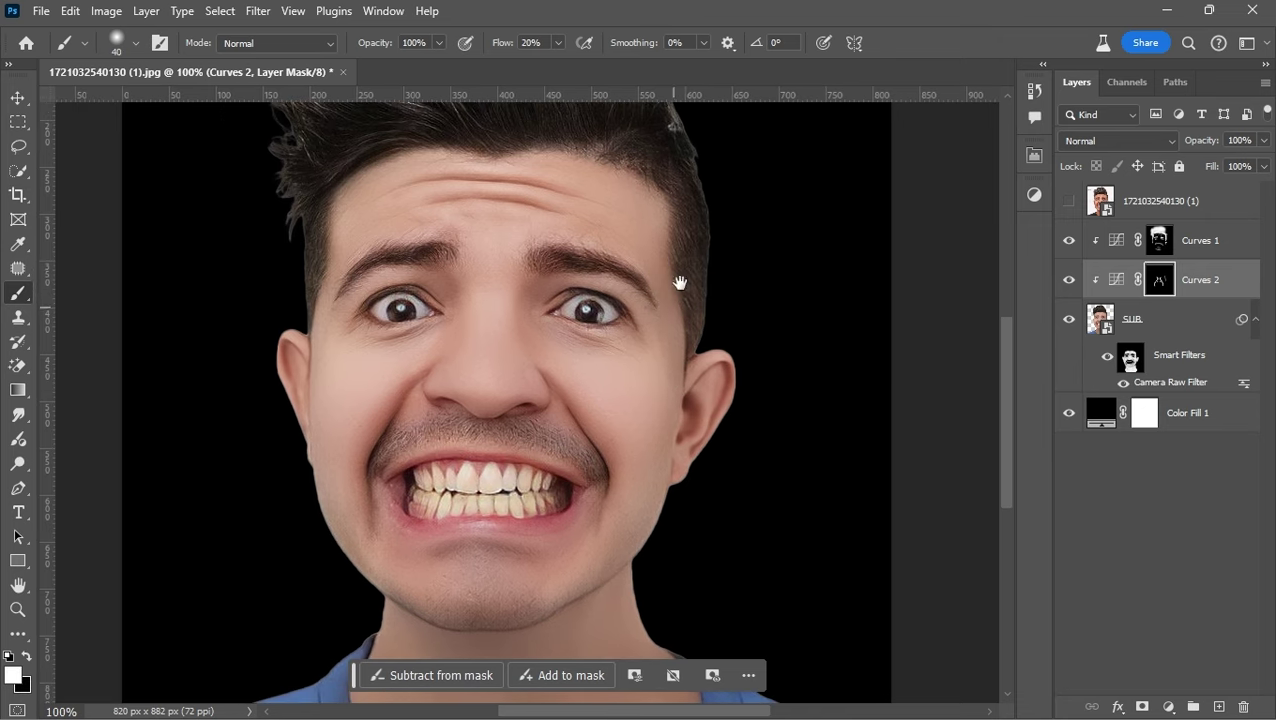
pyautogui.scroll(-2, 340, 340)
# Zoom in and paint the chin edges on the Curves 2 mask with a smaller brush
pyautogui.press('[')
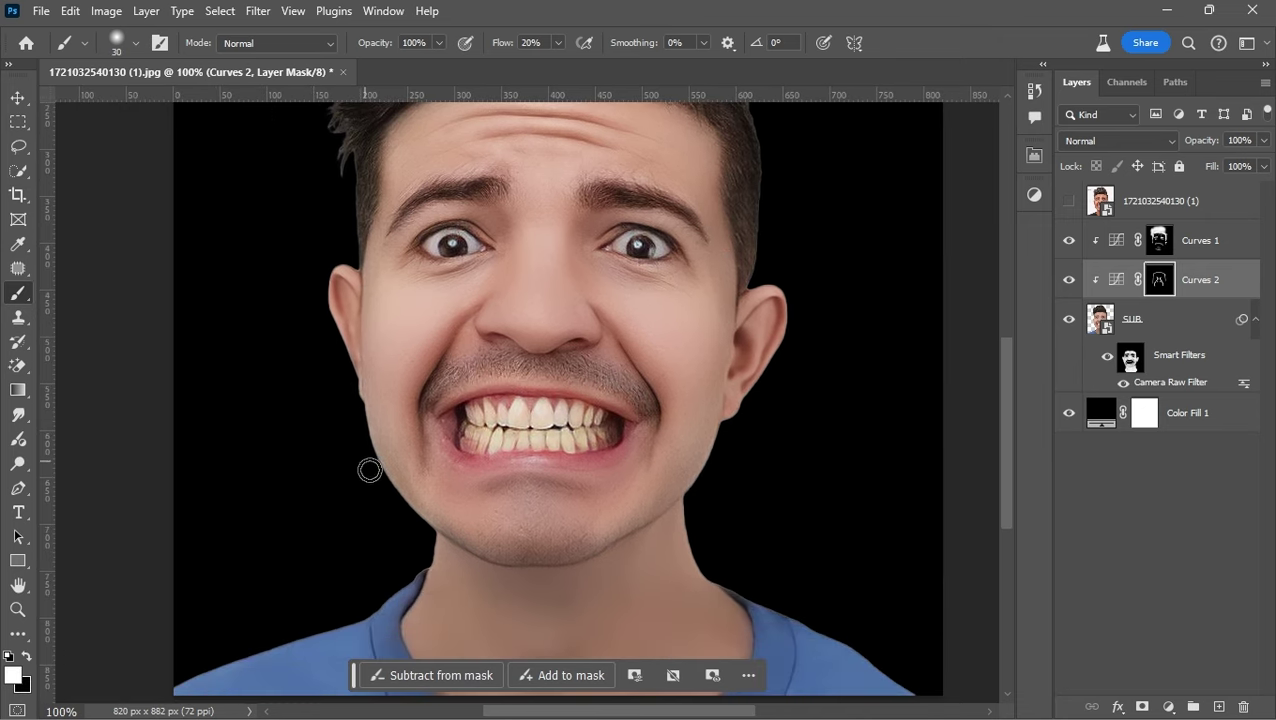
pyautogui.scroll(-1, 680, 470)
pyautogui.hotkey('ctrl', '+')
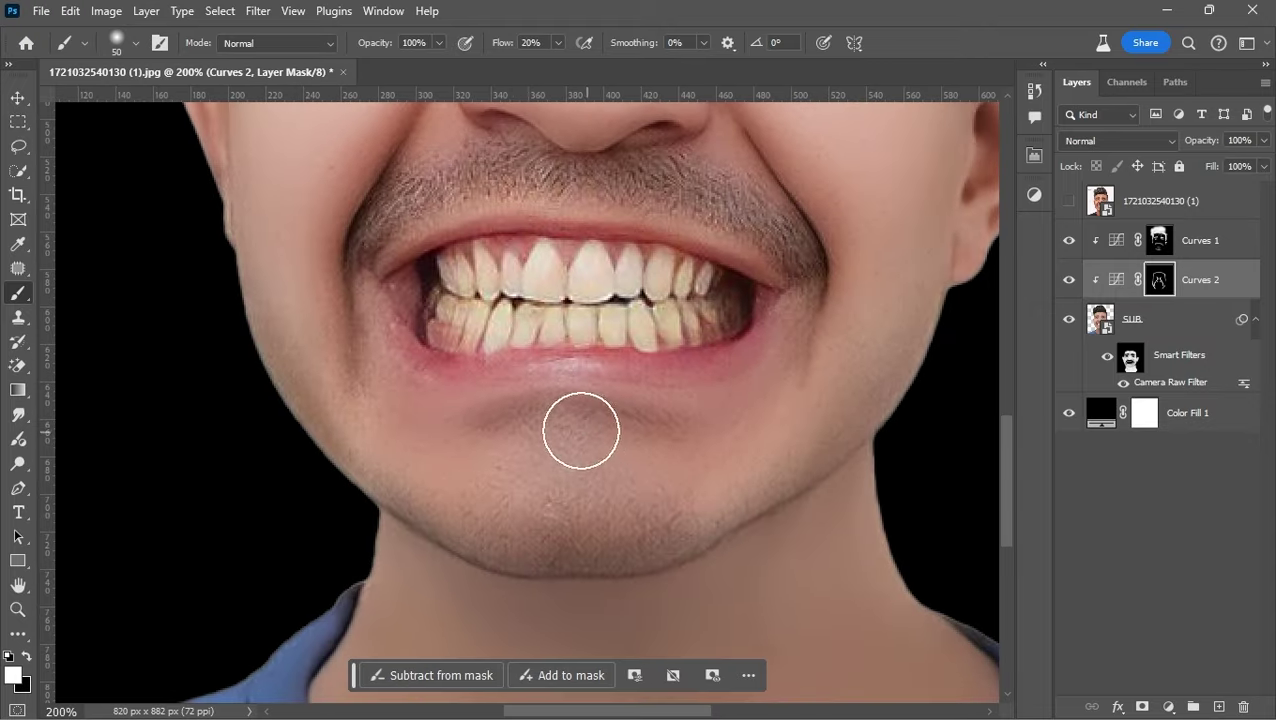
pyautogui.press(']')
pyautogui.press('[')
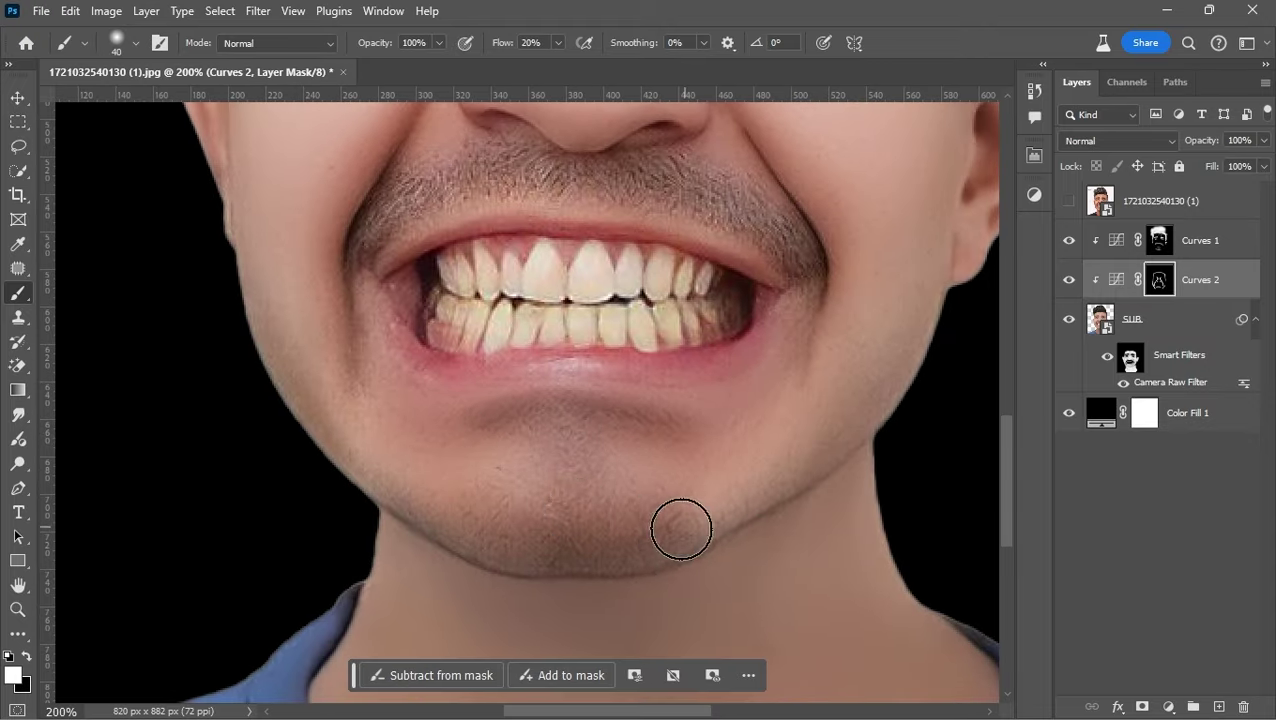
pyautogui.press('[')
pyautogui.press('[')
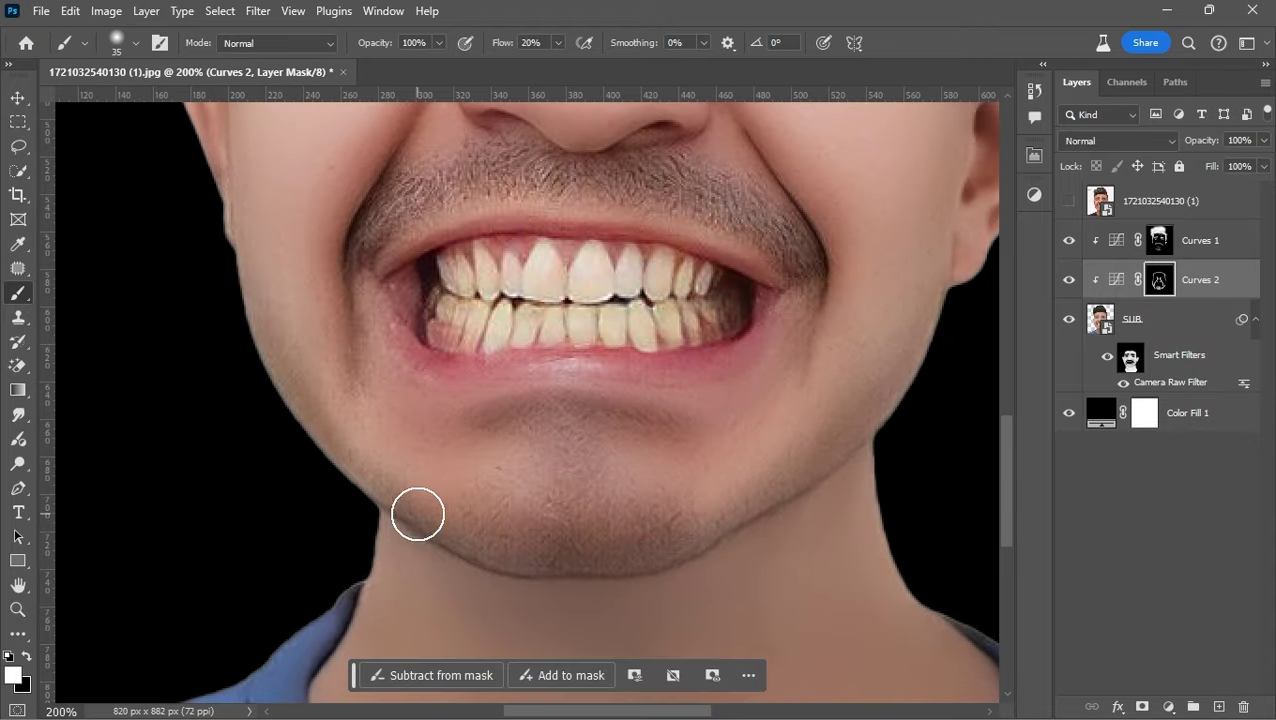
# Paint the Curves 2 mask around the eyes, then fit the whole image in the window
pyautogui.hotkey('ctrl', '-')
pyautogui.scroll(1, 403, 274)
pyautogui.press('[')
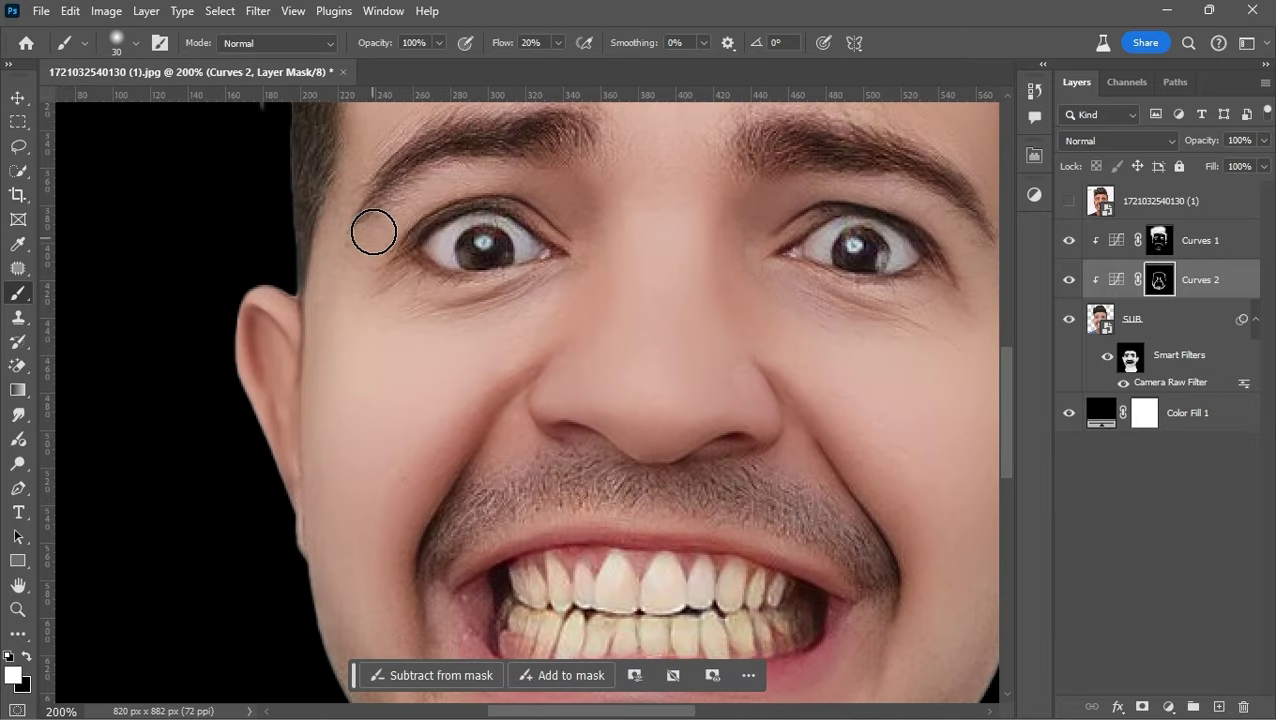
pyautogui.moveTo(609, 197); pyautogui.dragTo(393, 239)
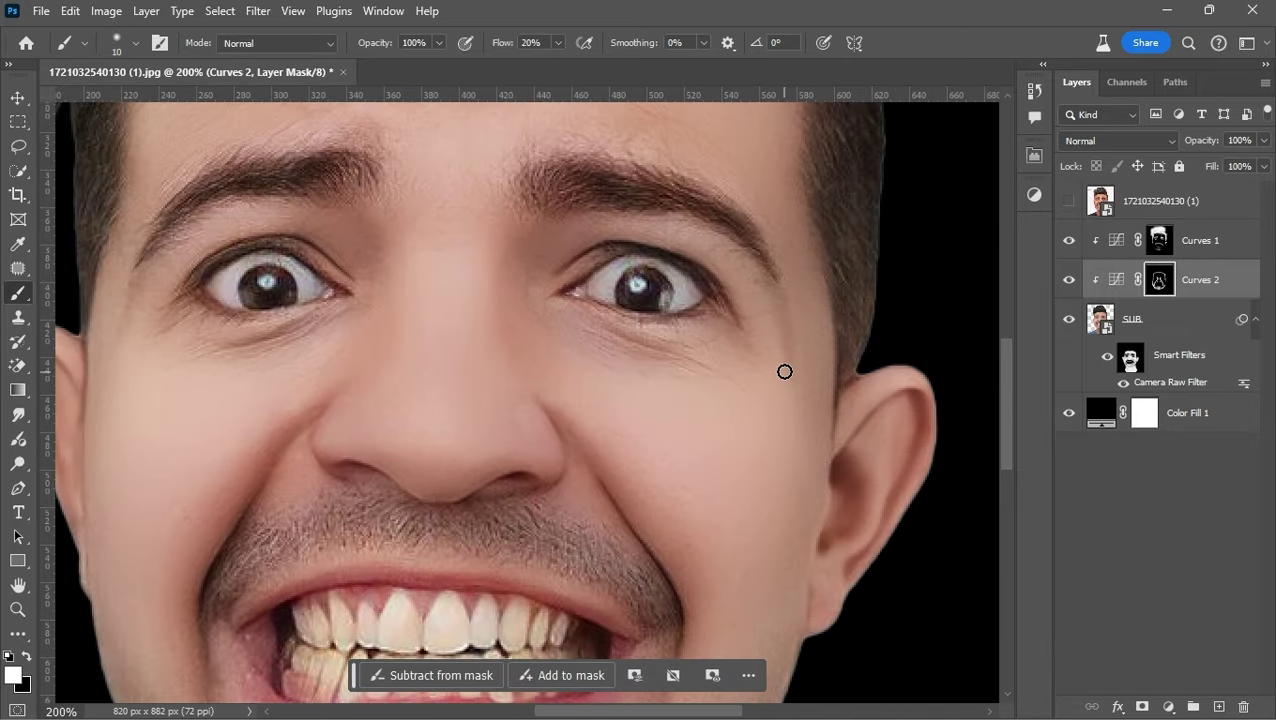
pyautogui.hotkey('ctrl', '0')
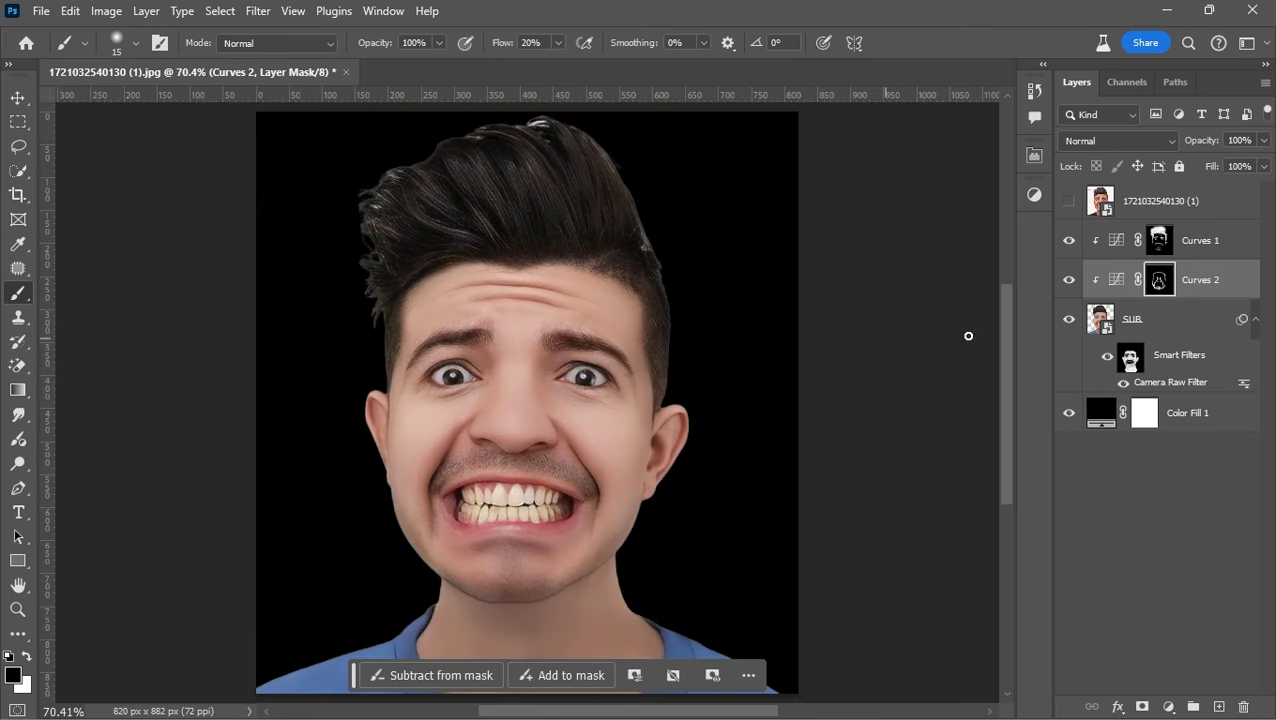
# Add a Curves 3 adjustment with a raised midtone point above the SUB layer
pyautogui.click(1068, 241)
pyautogui.click(1068, 241)
pyautogui.click(1150, 330)
pyautogui.click(1034, 194)
pyautogui.click(885, 280)
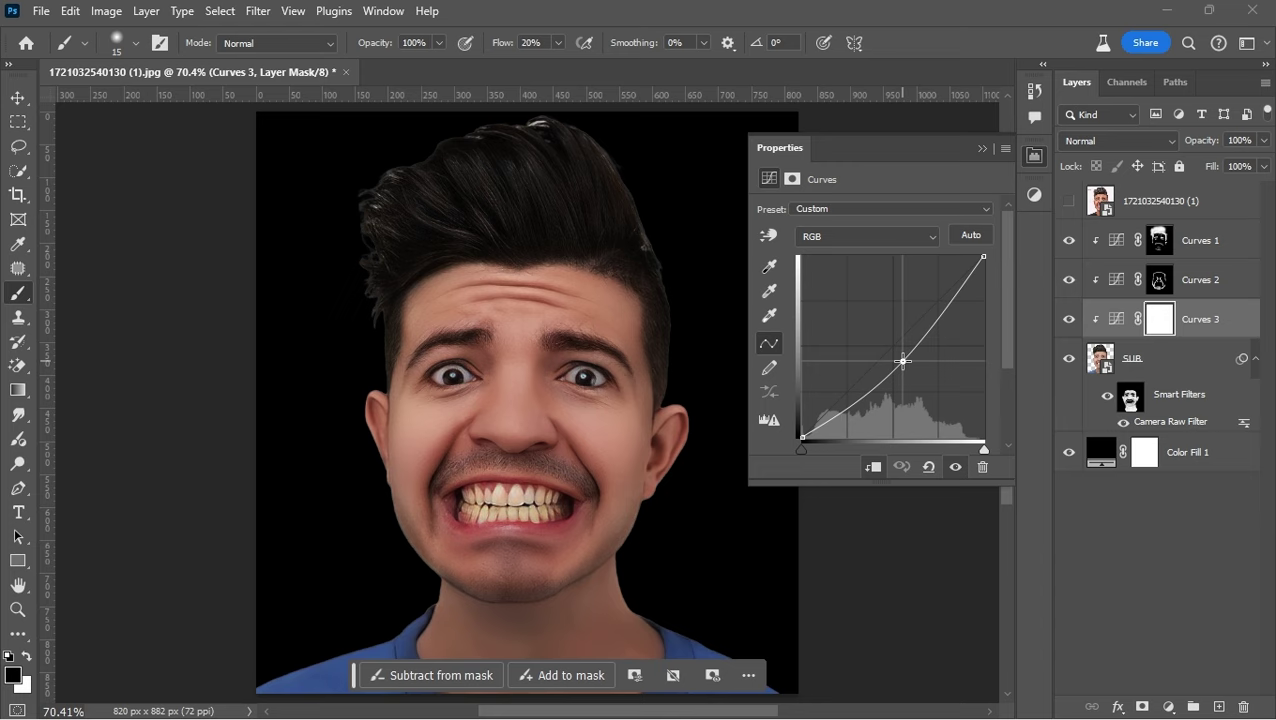
pyautogui.click(982, 148)
pyautogui.hotkey('ctrl', '-')
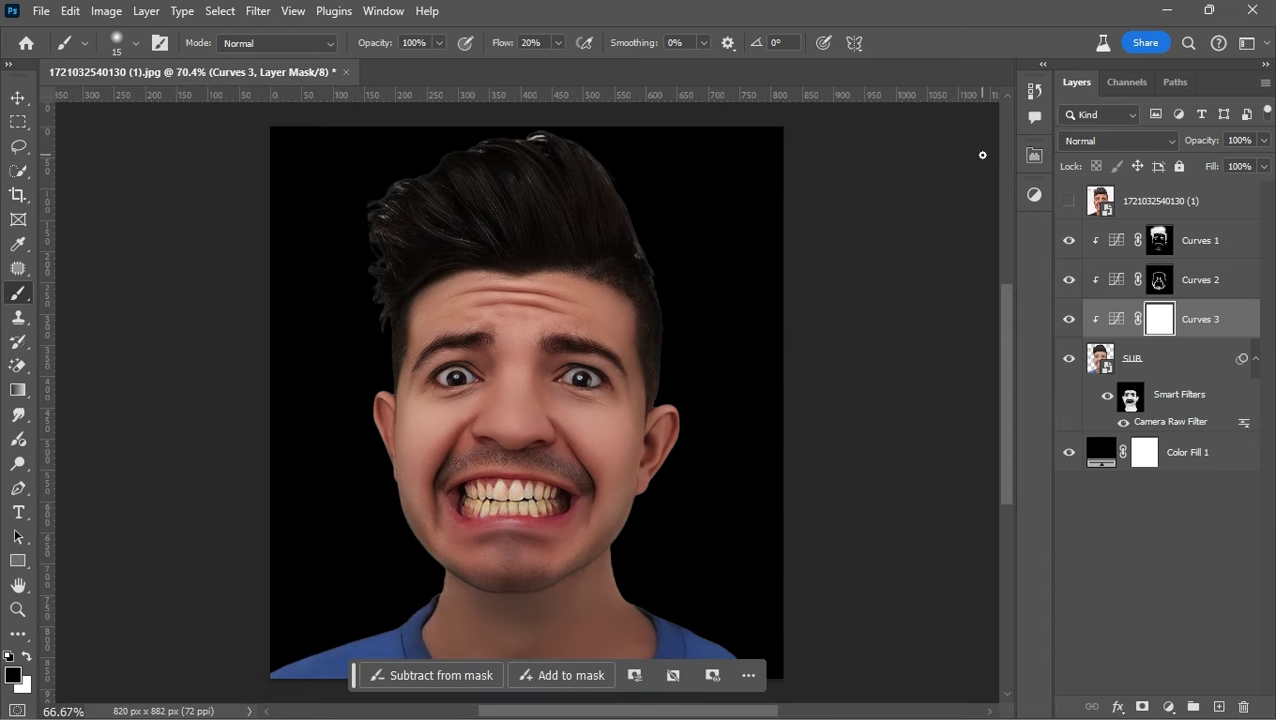
pyautogui.hotkey('ctrl', '-')
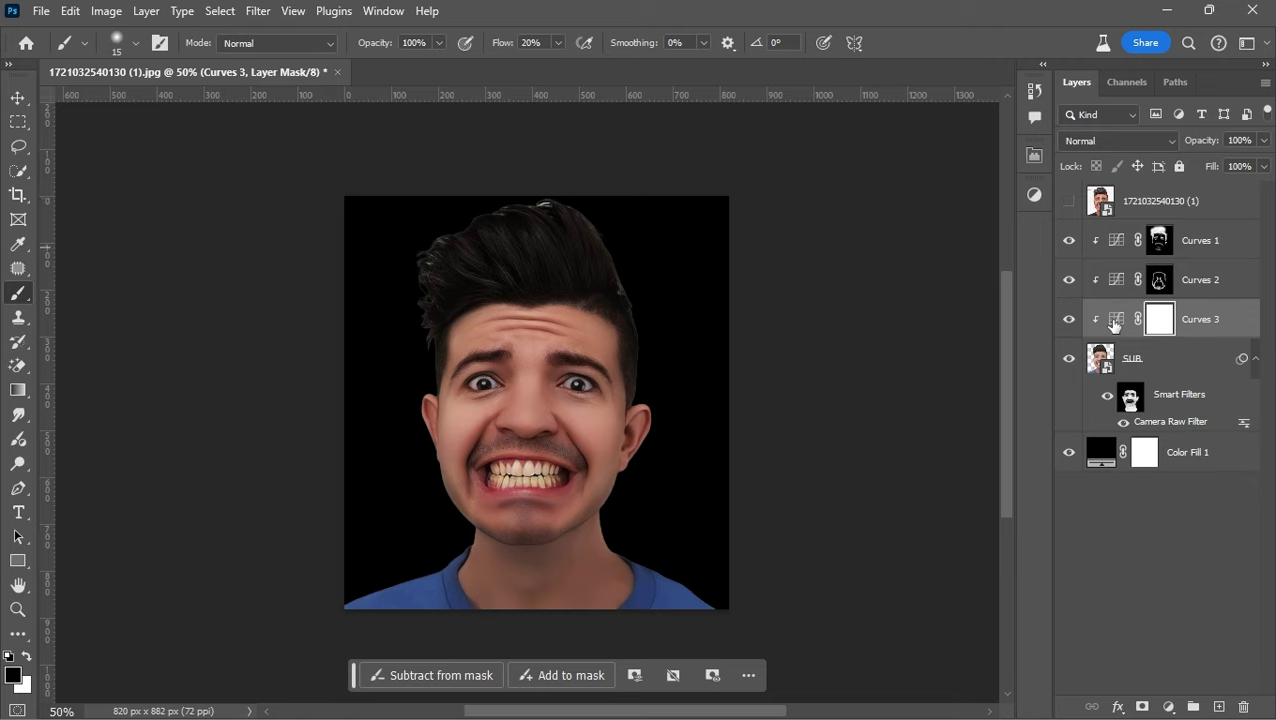
# Compare the image with Curves 3 hidden and invert its mask with Ctrl+I
pyautogui.click(1064, 280)
pyautogui.hotkey('ctrl', 'i')
pyautogui.hotkey('ctrl', 'i')
pyautogui.click(1035, 200)
# Invert the Curves 3 mask to black and set a larger black brush
pyautogui.click(1001, 175)
pyautogui.hotkey('ctrl', 'i')
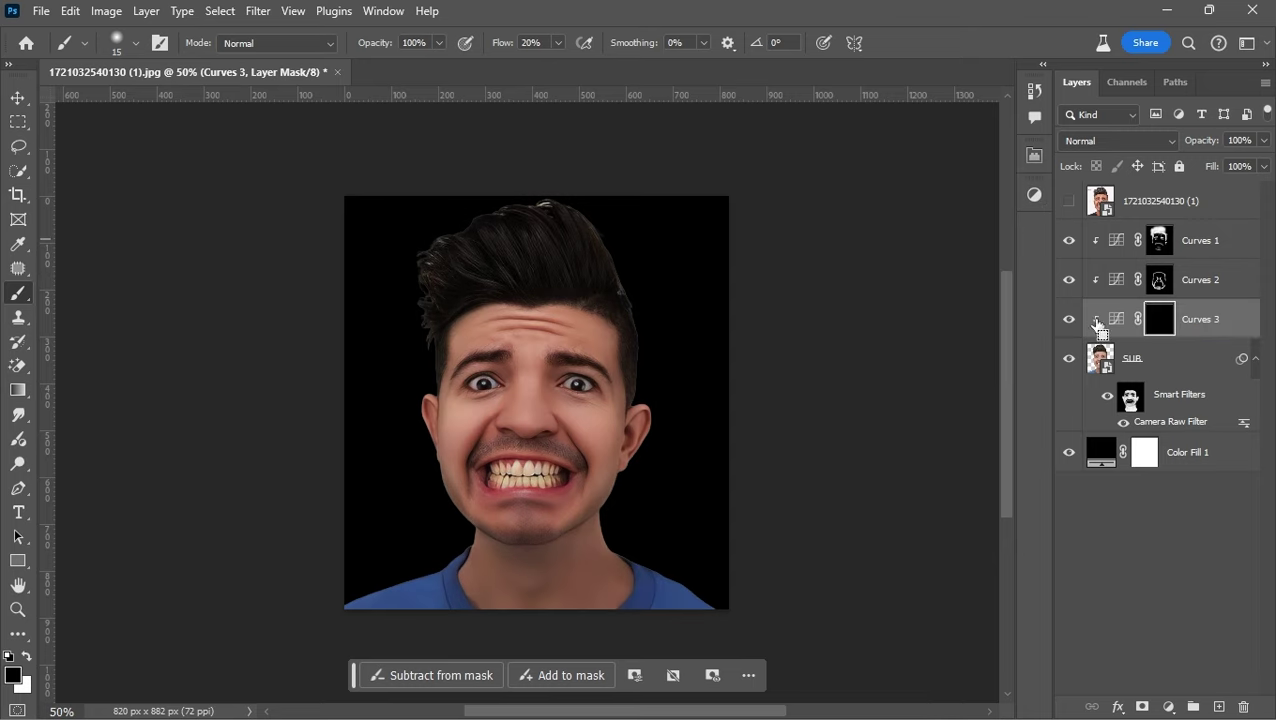
pyautogui.hotkey('ctrl', 'i')
pyautogui.scroll(5, 530, 393)
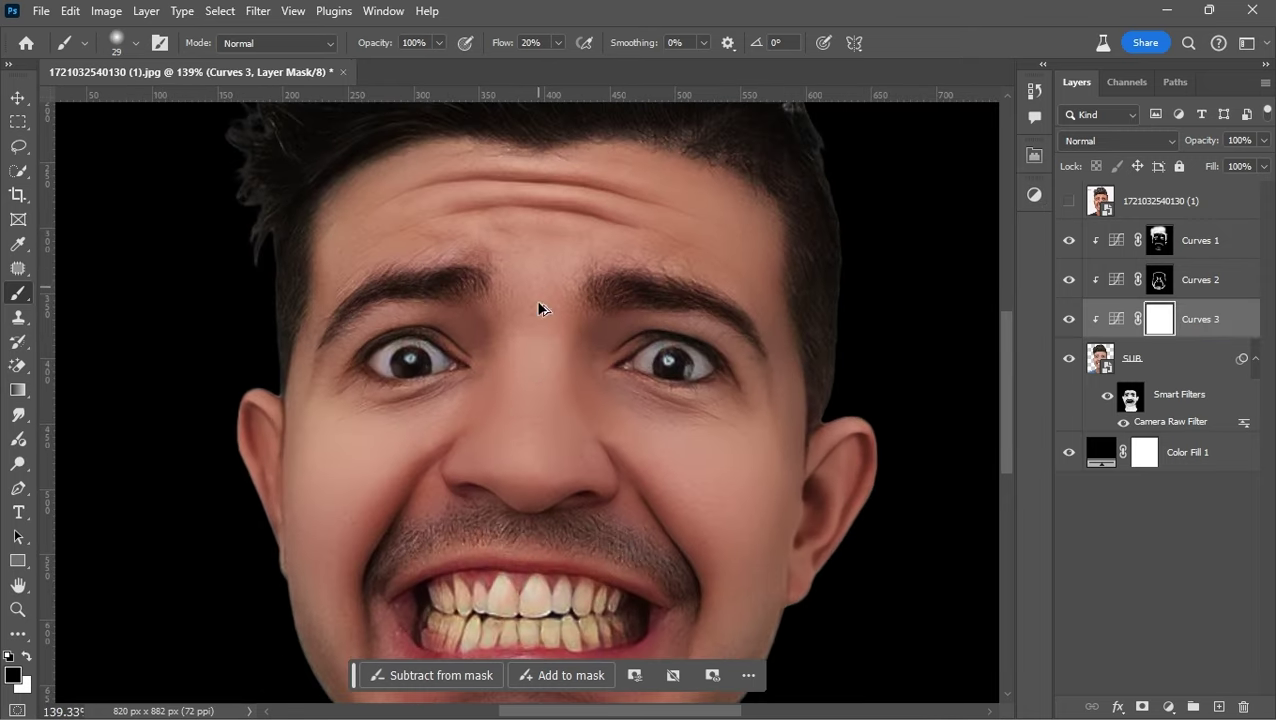
pyautogui.press('x')
pyautogui.scroll(1, 537, 356)
pyautogui.press('x')
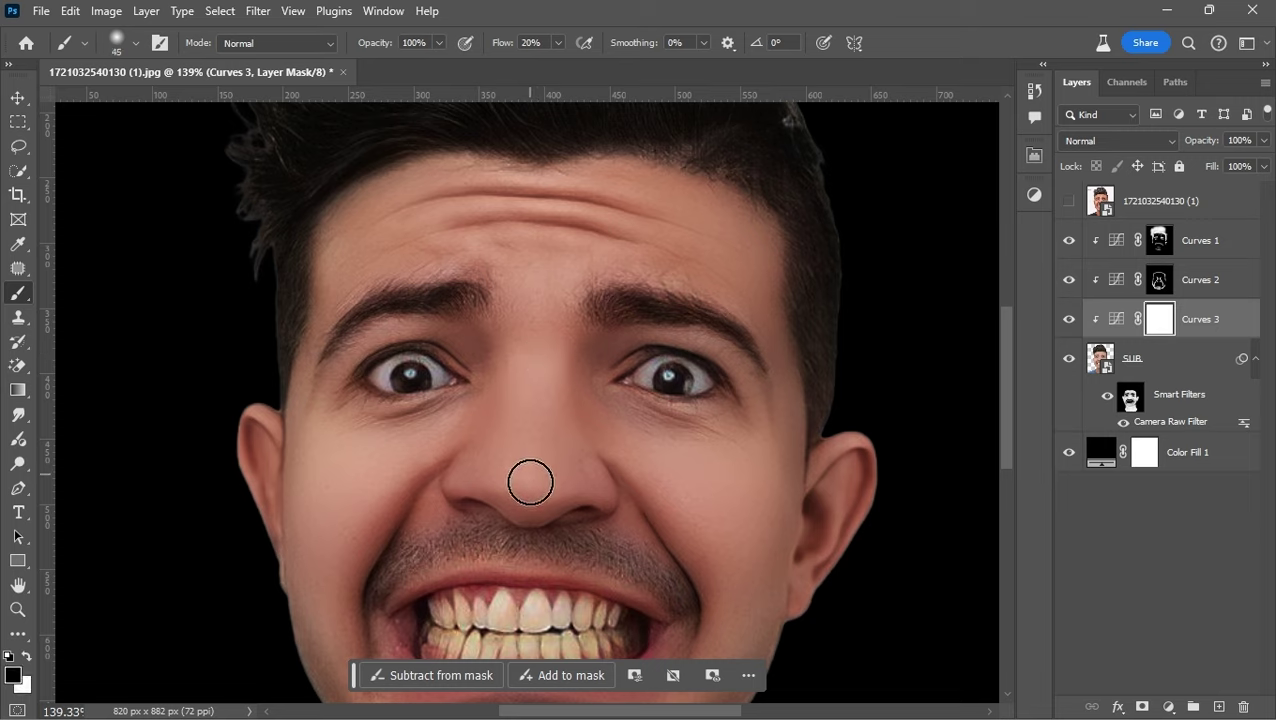
pyautogui.press(']')
# Mask the Curves 3 brightening out between the brows and along the nose
pyautogui.moveTo(533, 338); pyautogui.dragTo(530, 322)
pyautogui.press('[')
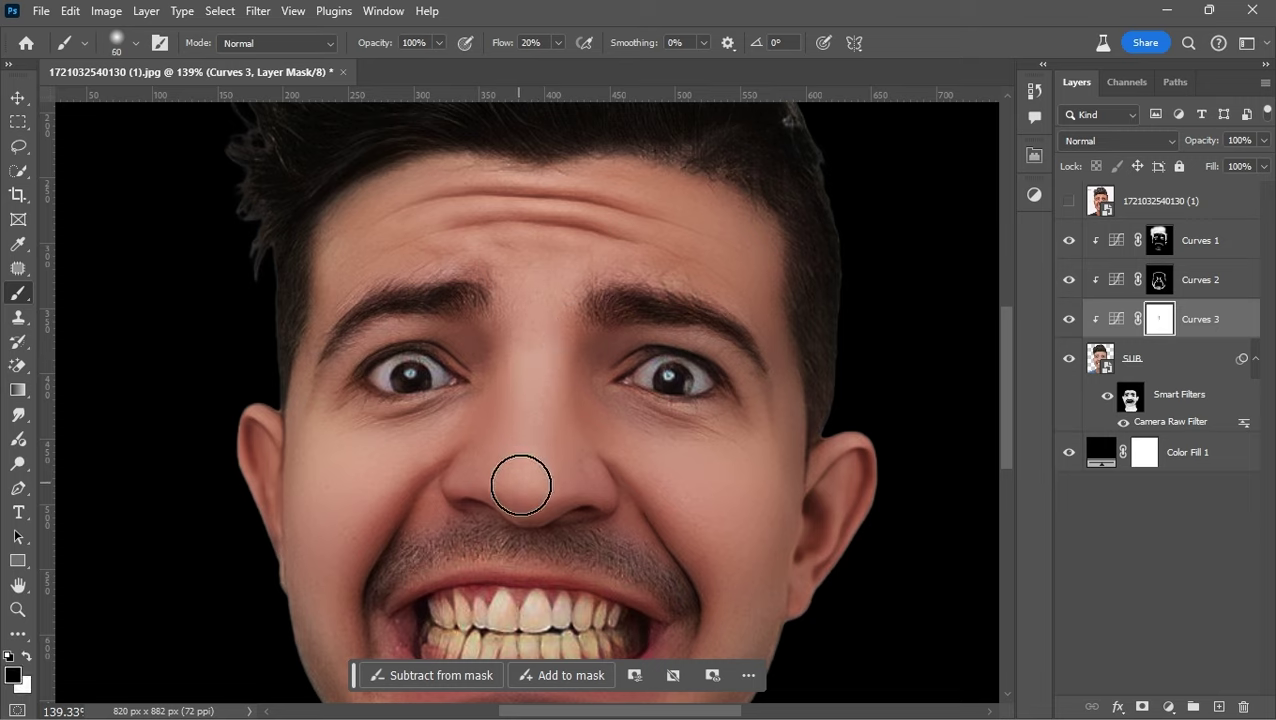
pyautogui.moveTo(524, 487)
pyautogui.mouseDown()
pyautogui.moveTo(527, 461)
pyautogui.moveTo(461, 411)
pyautogui.mouseUp()
pyautogui.press('[')
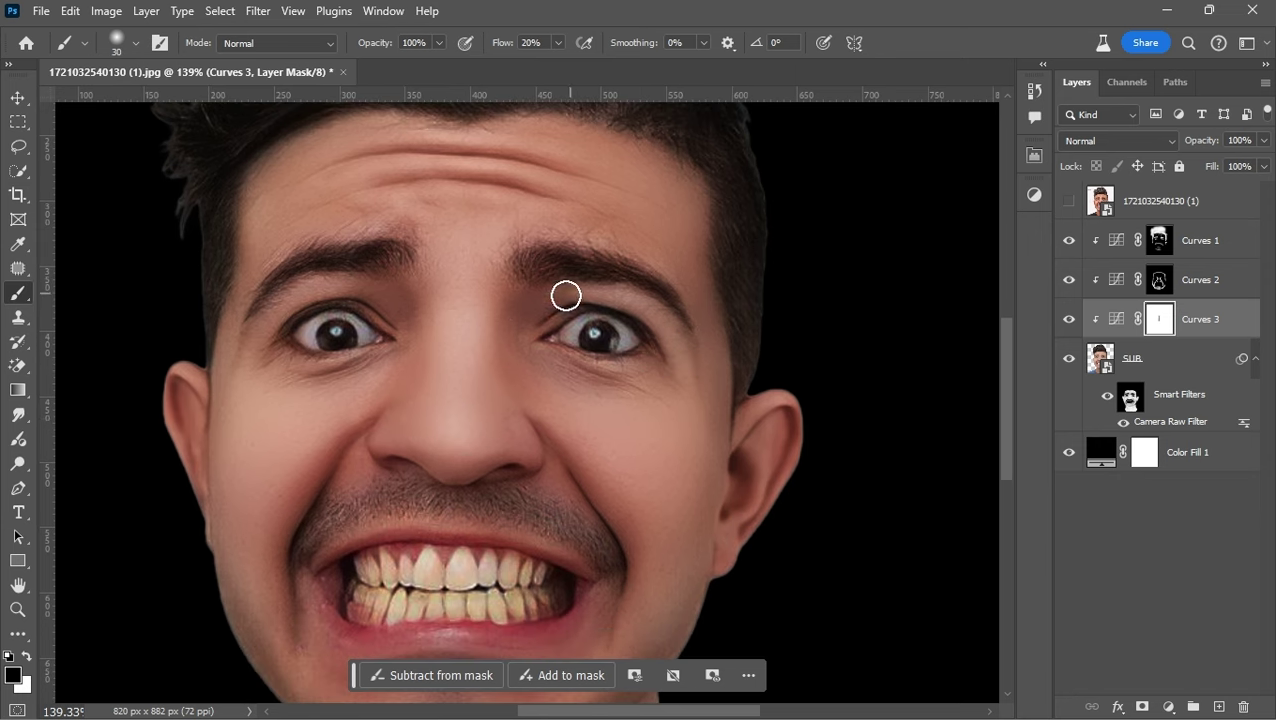
pyautogui.moveTo(390, 296); pyautogui.dragTo(376, 235)
pyautogui.press(']')
pyautogui.press(']')
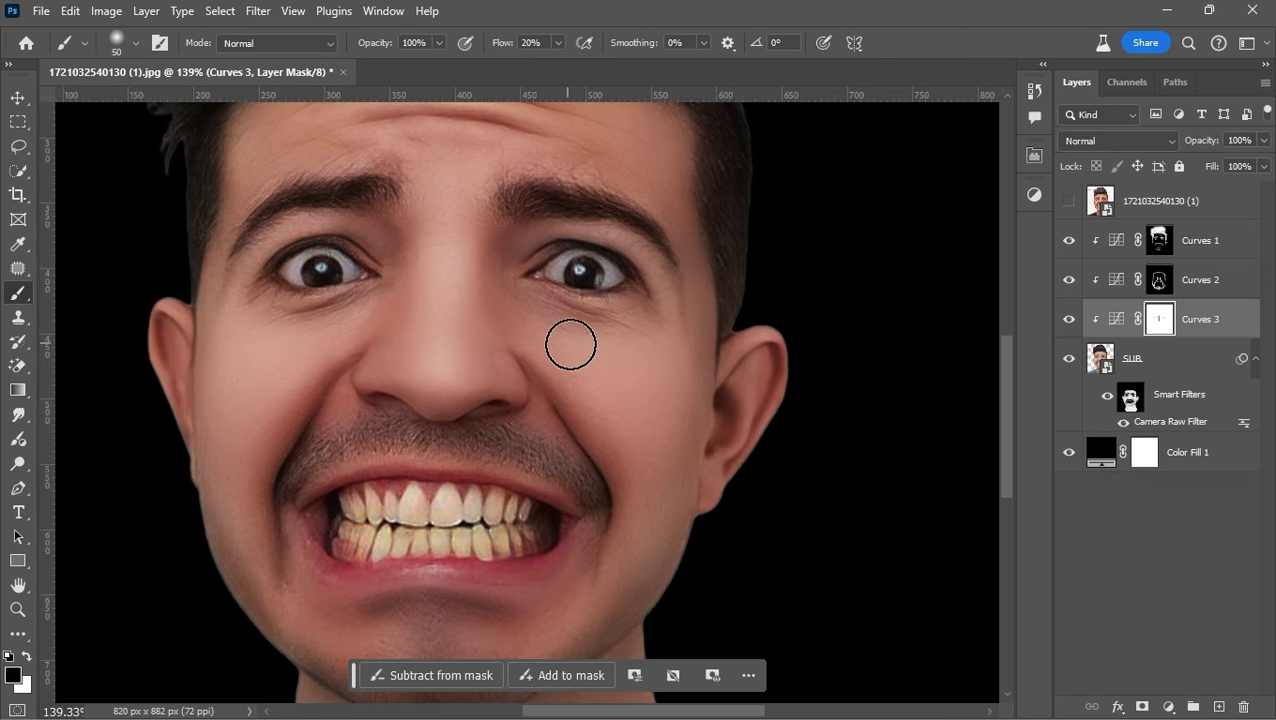
pyautogui.press(']')
pyautogui.press(']')
pyautogui.press(']')
pyautogui.press(']')
pyautogui.press(']')
pyautogui.press(']')
pyautogui.press('[')
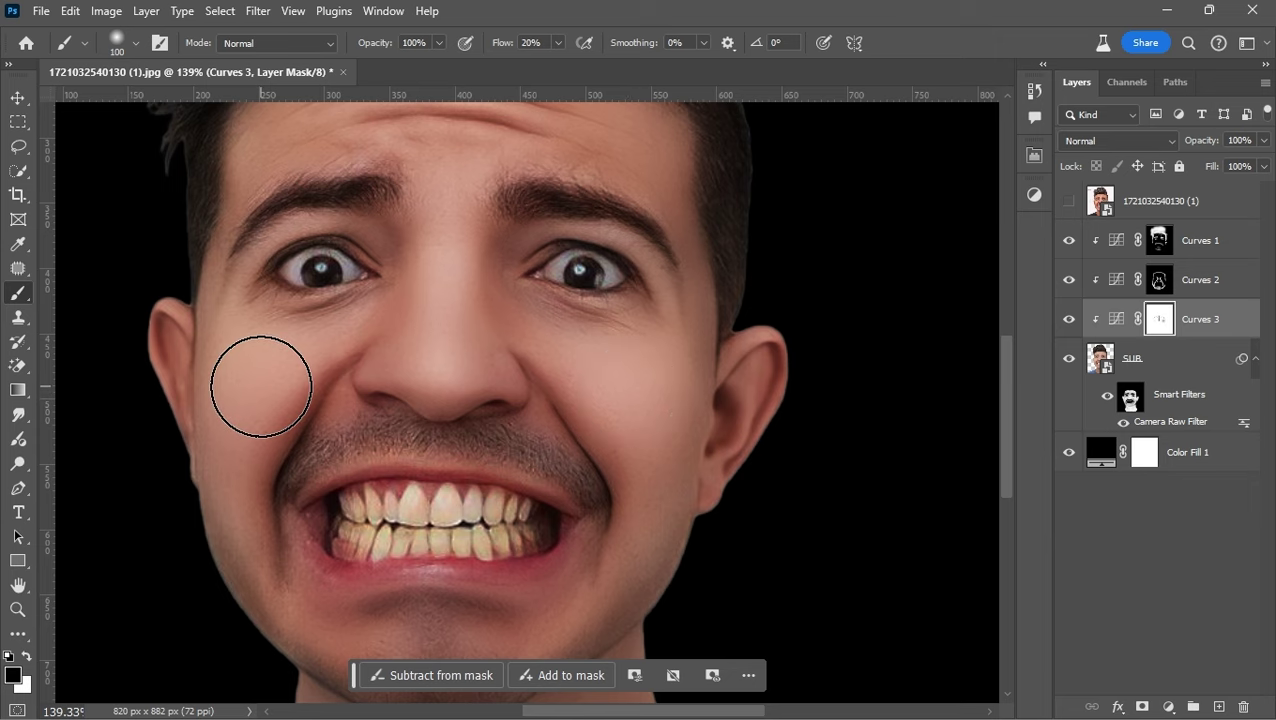
pyautogui.press(']')
pyautogui.press(']')
# Mask the Curves 3 brightening out across the chin
pyautogui.moveTo(461, 465); pyautogui.dragTo(536, 315)
pyautogui.press('[')
pyautogui.press('[')
pyautogui.press('[')
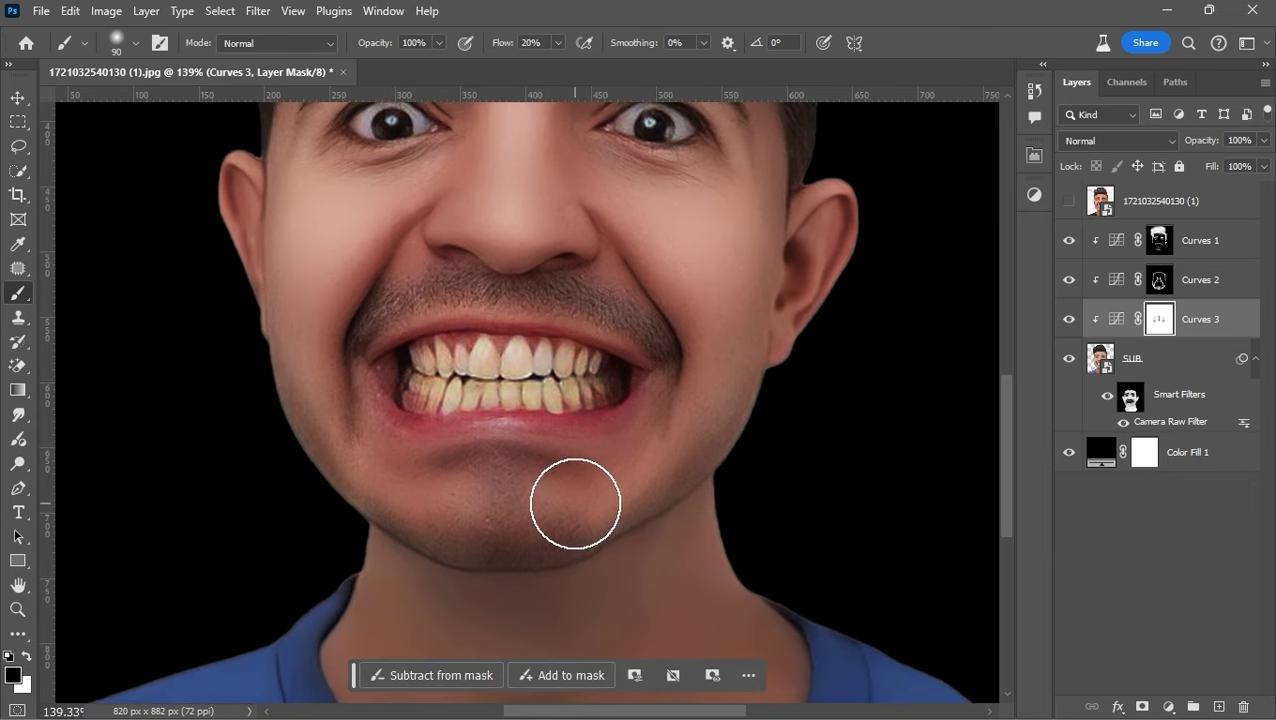
pyautogui.moveTo(575, 503); pyautogui.dragTo(609, 495)
pyautogui.press('[')
pyautogui.press('[')
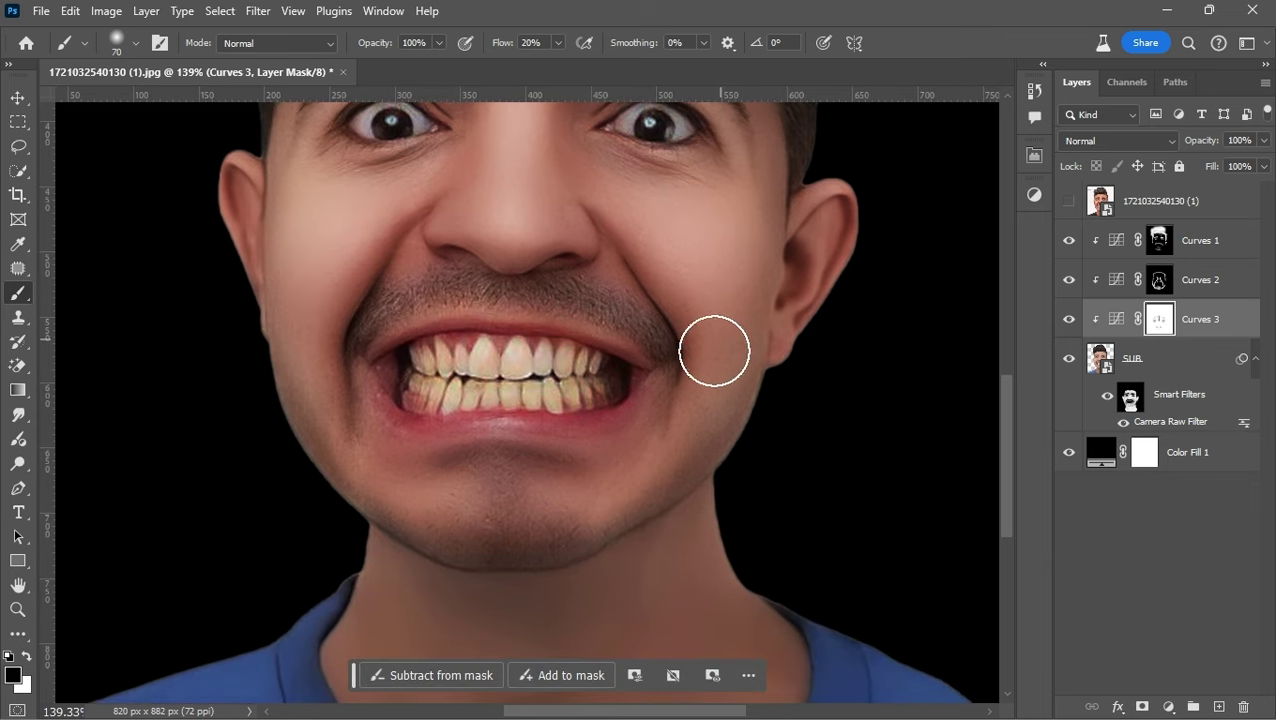
pyautogui.hotkey('ctrl', '-')
pyautogui.hotkey('ctrl', '-')
pyautogui.hotkey('ctrl', '-')
pyautogui.hotkey('ctrl', '-')
pyautogui.hotkey('ctrl', '+')
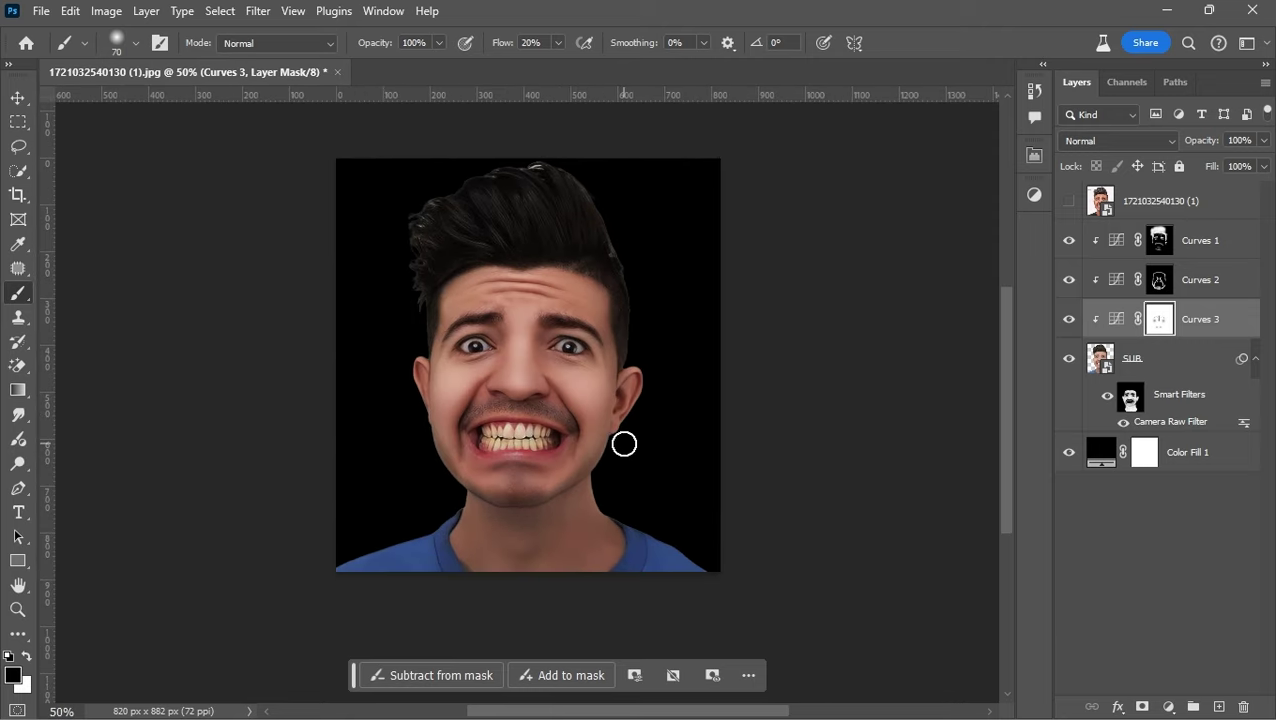
# Toggle Curves 1 and Curves 2 visibility to compare their effect on the face
pyautogui.click(1068, 280)
pyautogui.click(1068, 280)
pyautogui.click(1068, 280)
pyautogui.click(1067, 243)
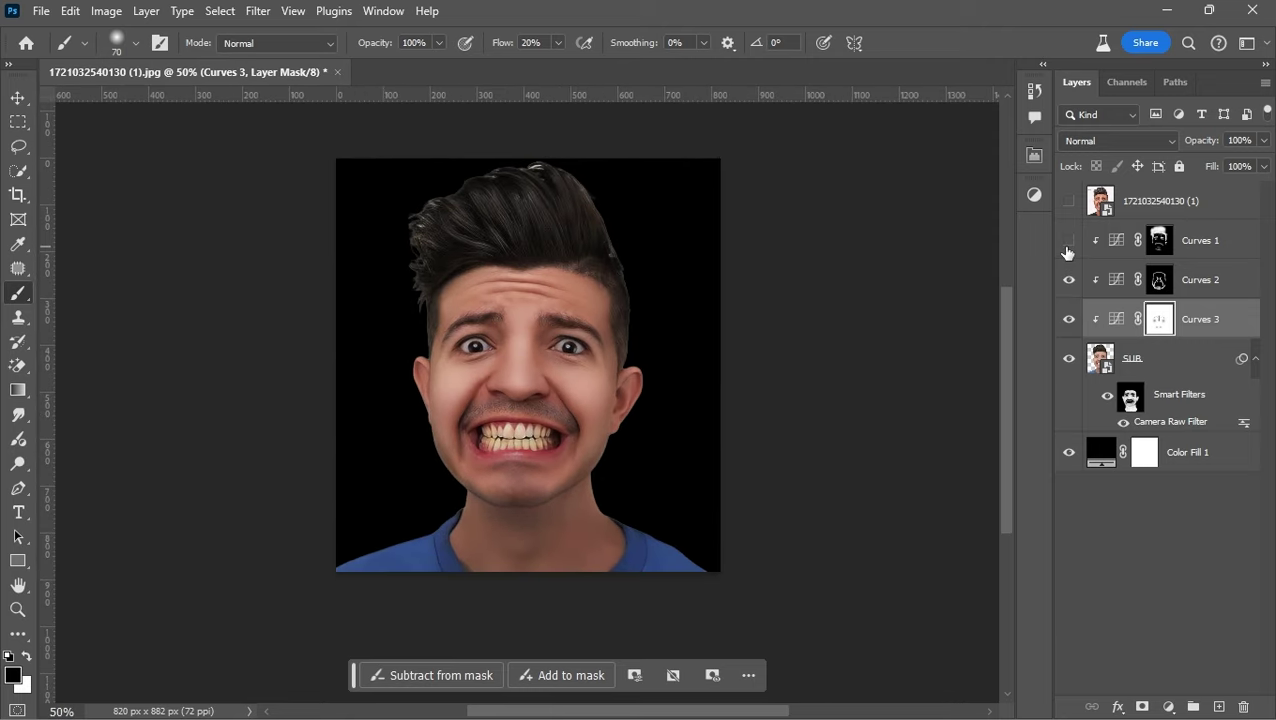
pyautogui.click(1068, 283)
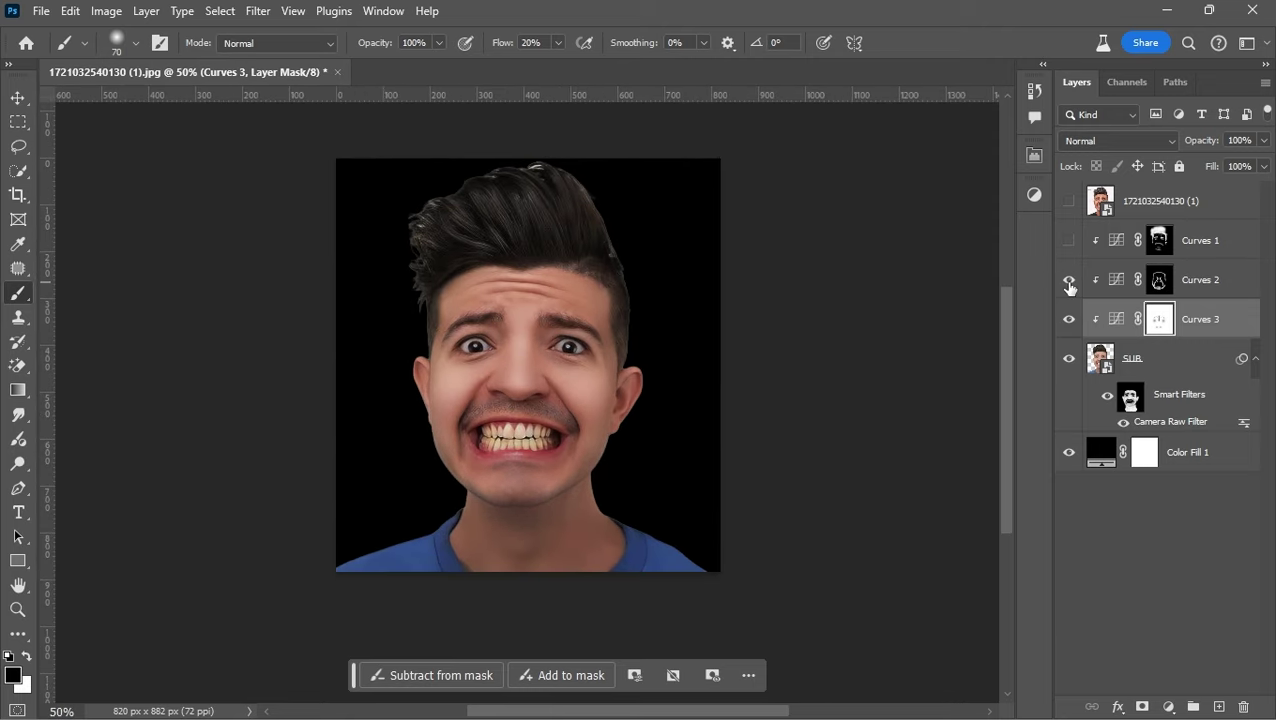
pyautogui.doubleClick(1068, 280)
pyautogui.click(1068, 240)
pyautogui.click(1068, 240)
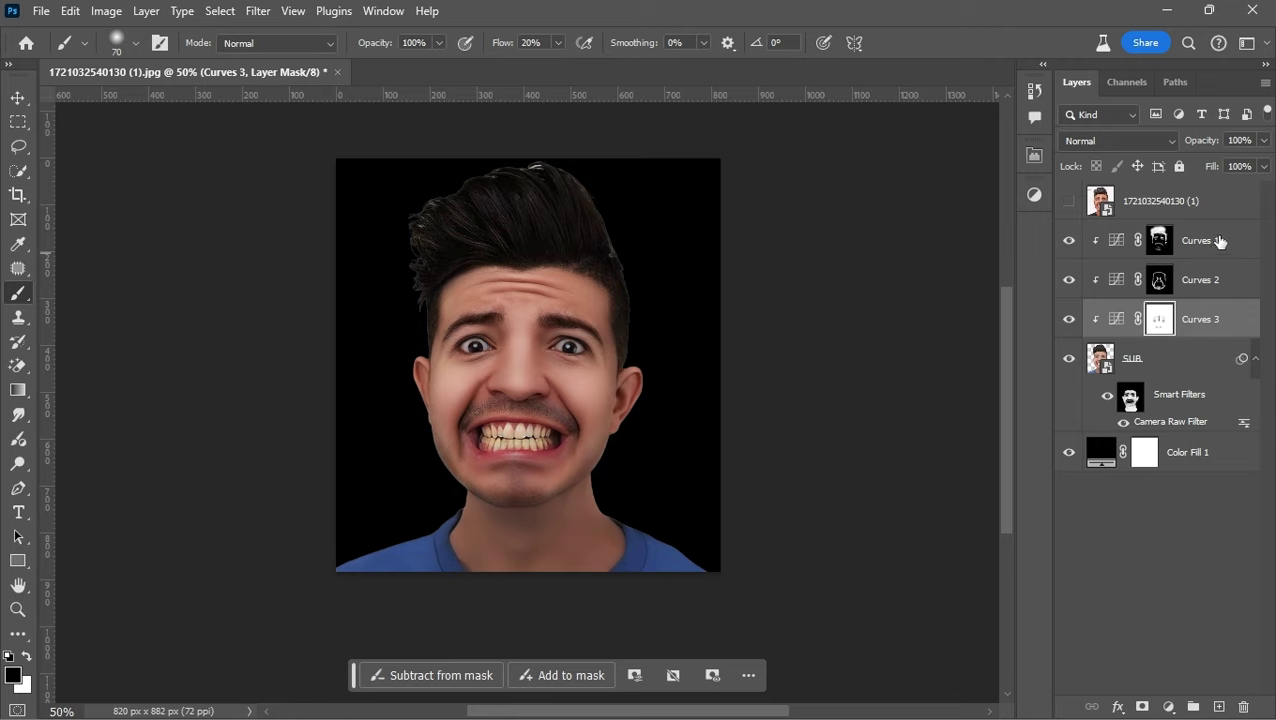
# Set the Curves 1 layer opacity to 30%
pyautogui.click(1220, 241)
pyautogui.click(1238, 140)
pyautogui.write('30')
pyautogui.press('Return')
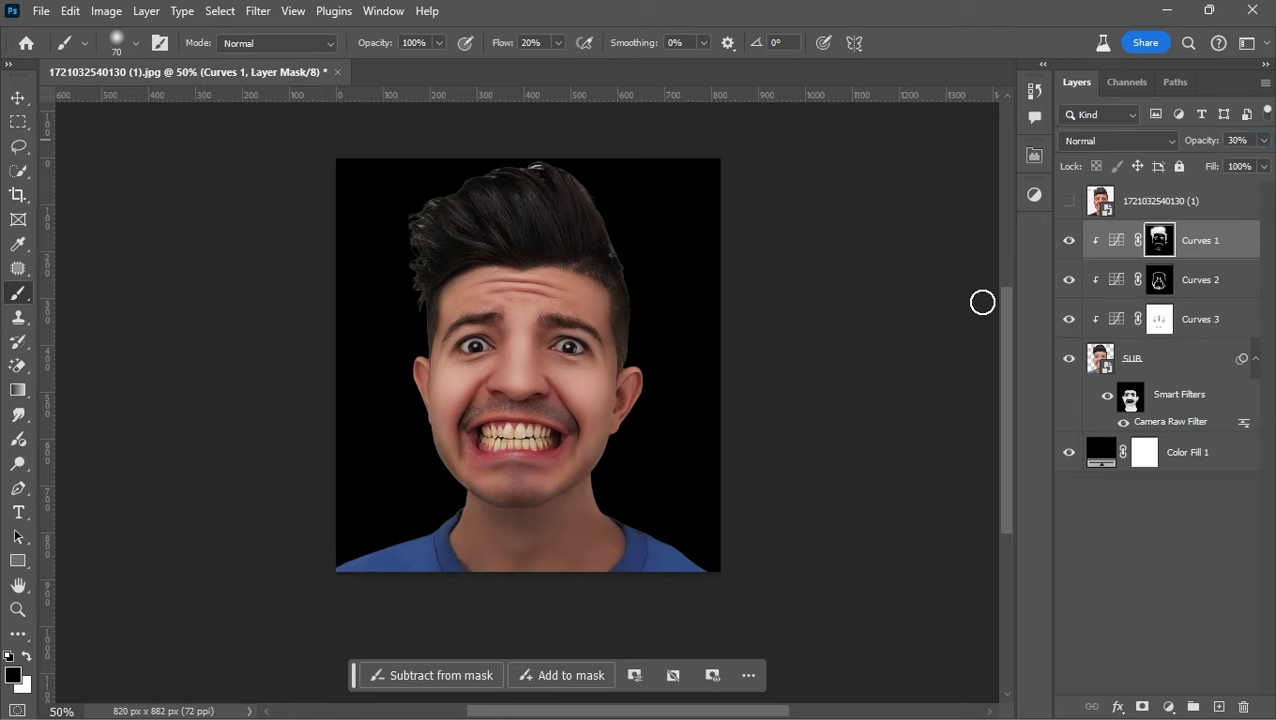
# Select Curves 3, zoom to the lower face and set the brush flow to 10%
pyautogui.hotkey('ctrl', '+')
pyautogui.moveTo(624, 428); pyautogui.dragTo(615, 418)
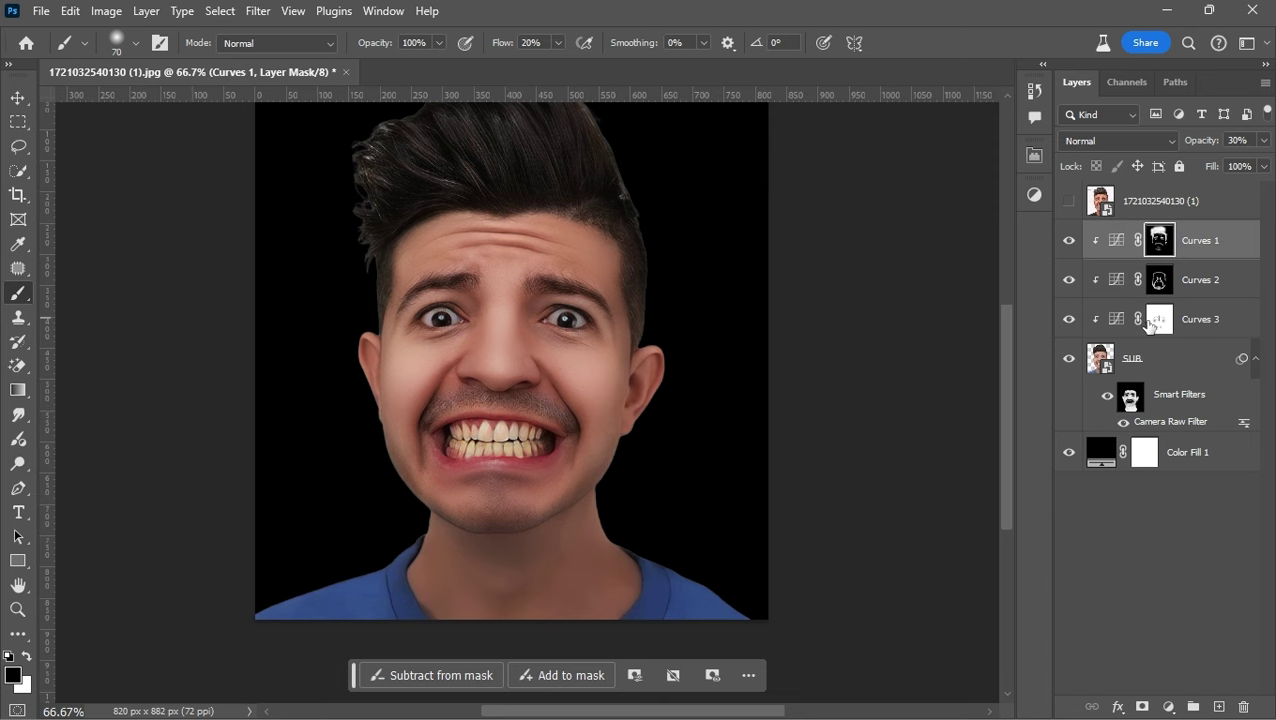
pyautogui.click(1150, 325)
pyautogui.hotkey('ctrl', '+')
pyautogui.hotkey('ctrl', '+')
pyautogui.hotkey('ctrl', '-')
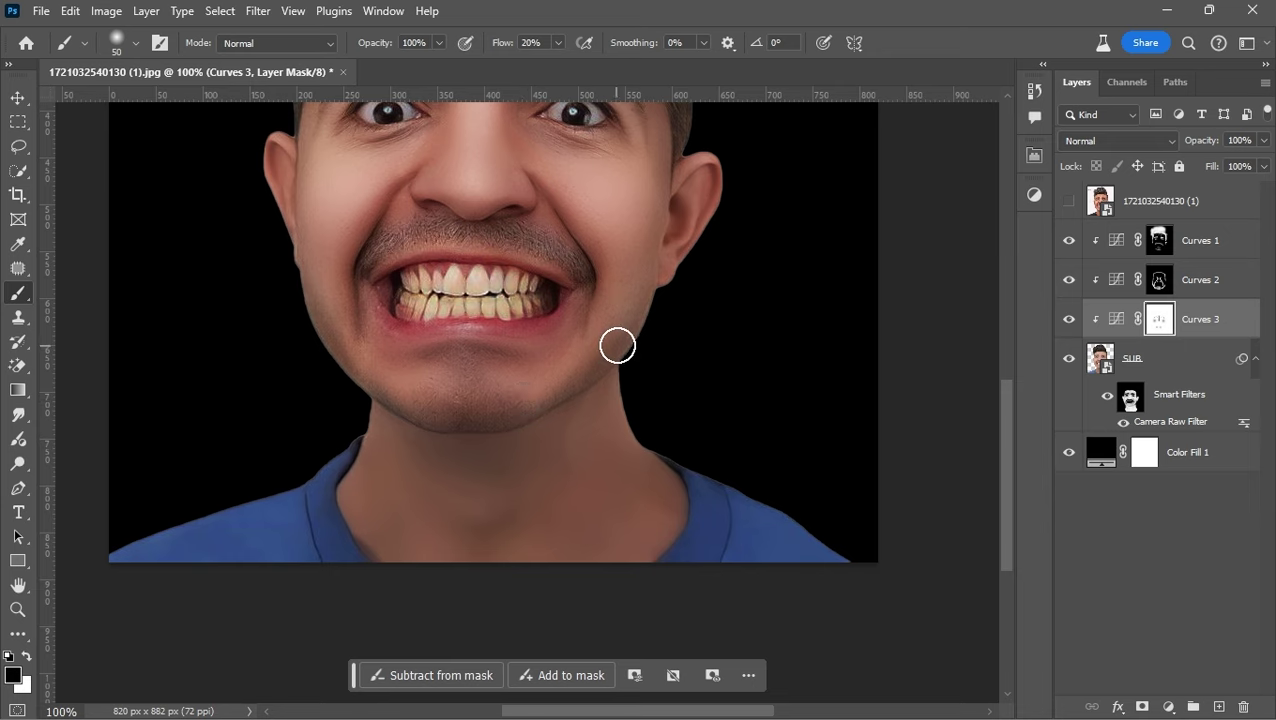
pyautogui.hotkey('ctrl', ',')
pyautogui.hotkey('ctrl', ',')
pyautogui.write('10')
pyautogui.press('Return')
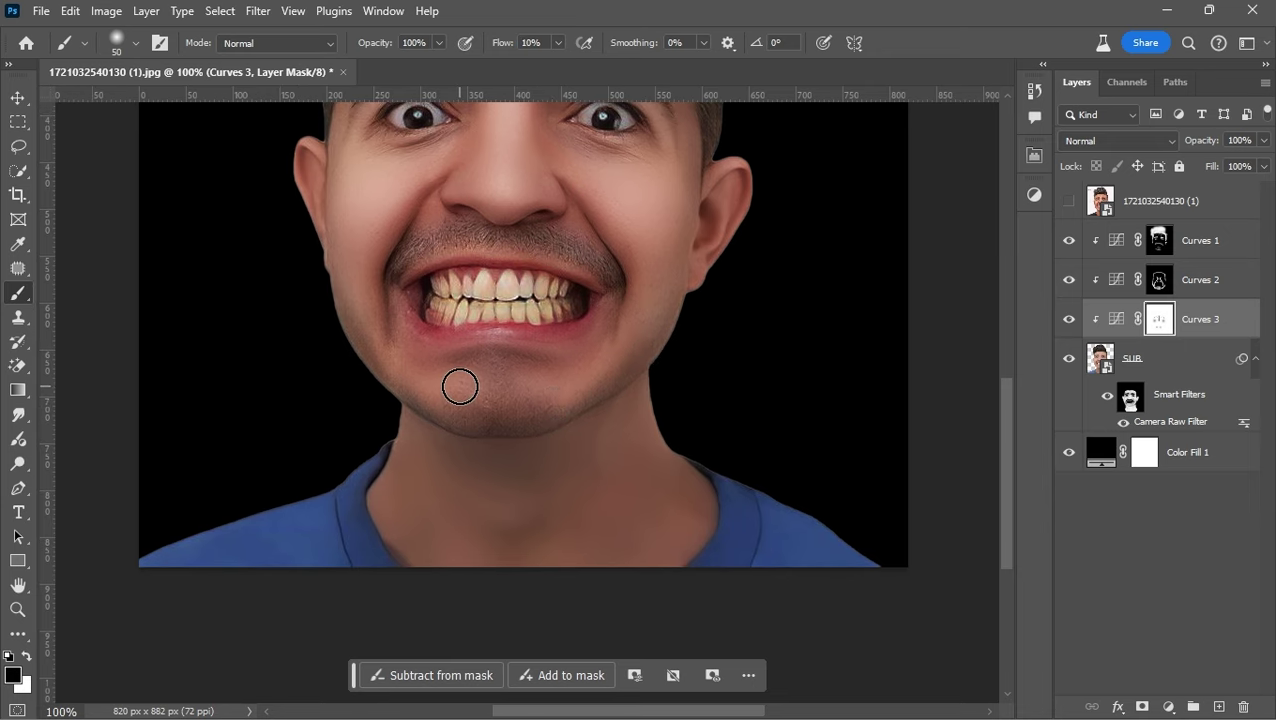
# Refine the Curves 3 mask with low-flow strokes around the jawline and face
pyautogui.press(']')
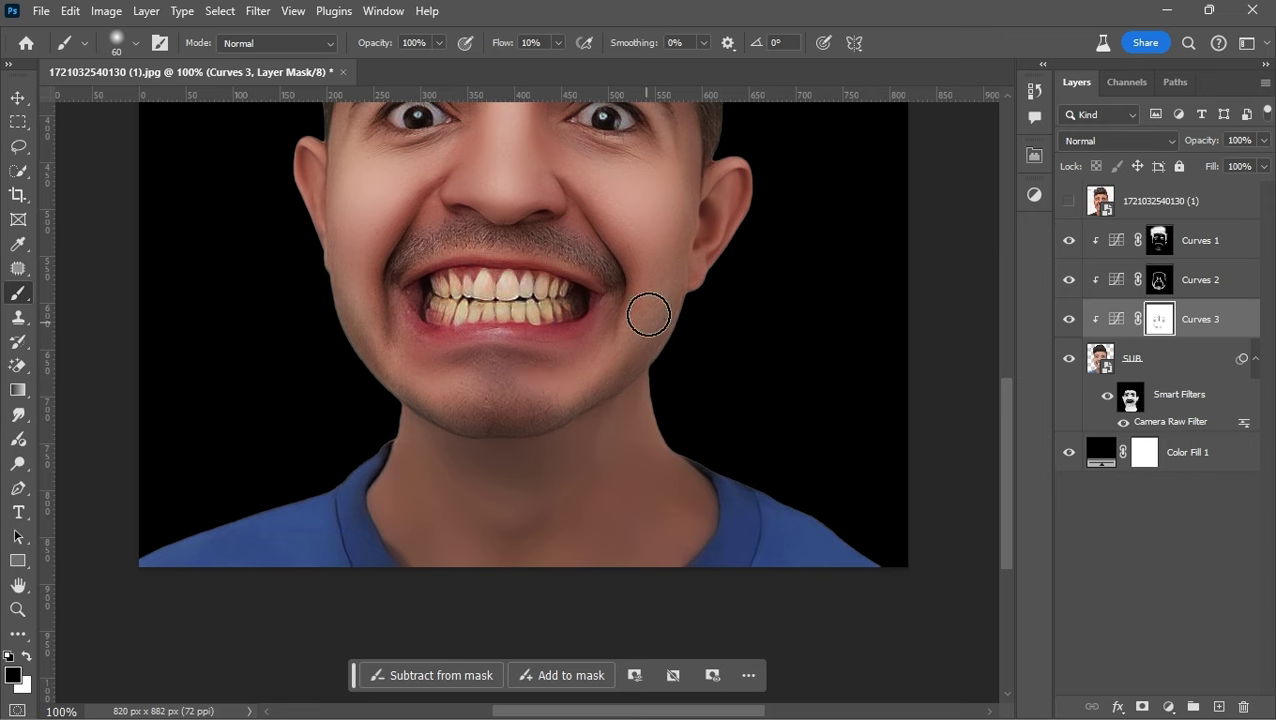
pyautogui.press('[')
pyautogui.press('[')
pyautogui.moveTo(513, 379); pyautogui.dragTo(527, 435)
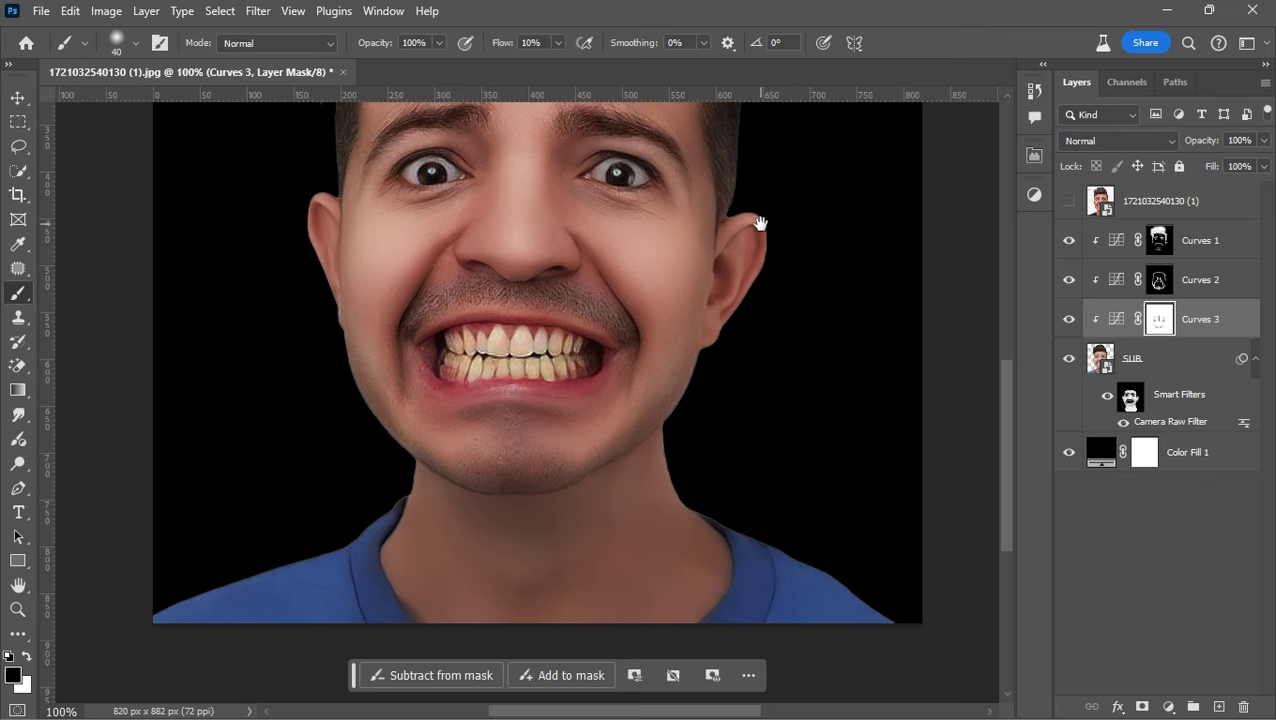
pyautogui.moveTo(760, 223); pyautogui.dragTo(667, 303)
pyautogui.press('[')
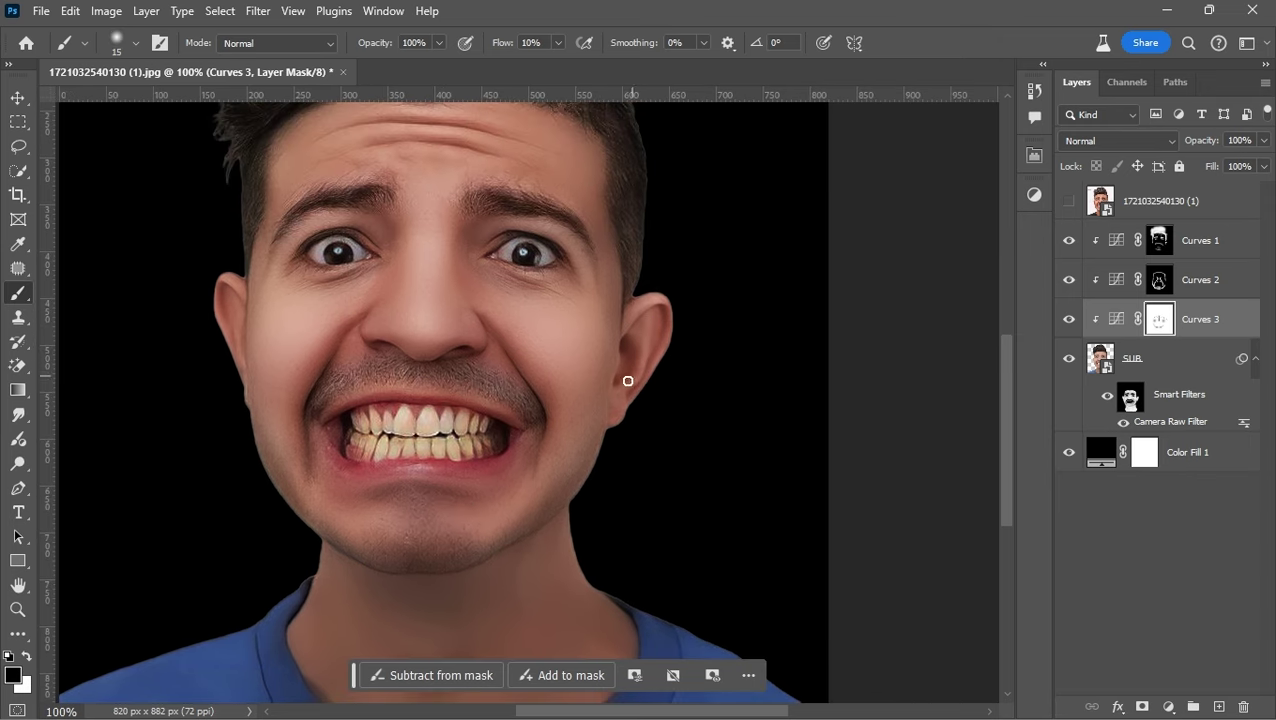
pyautogui.moveTo(628, 381); pyautogui.dragTo(749, 333)
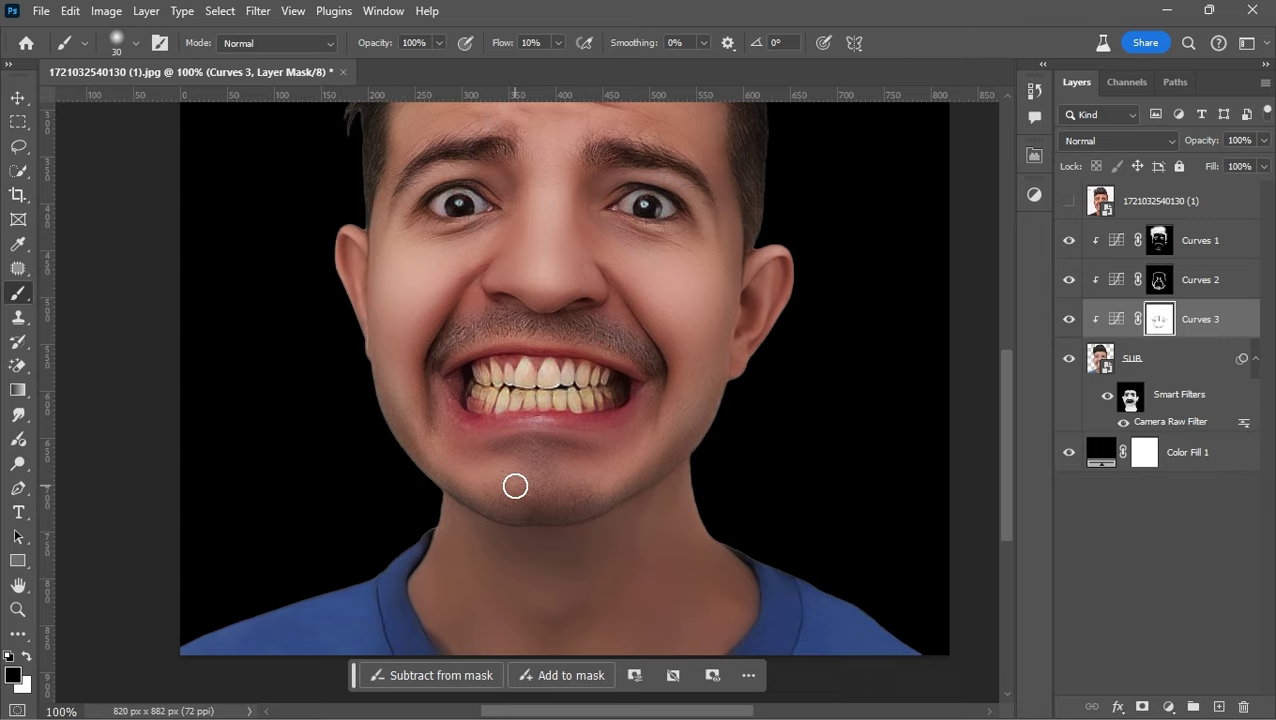
# Paint the Curves 3 mask over the neck, then switch to a 45 px white brush
pyautogui.press(']')
pyautogui.press(']')
pyautogui.press(']')
pyautogui.press(']')
pyautogui.moveTo(588, 625); pyautogui.dragTo(580, 547)
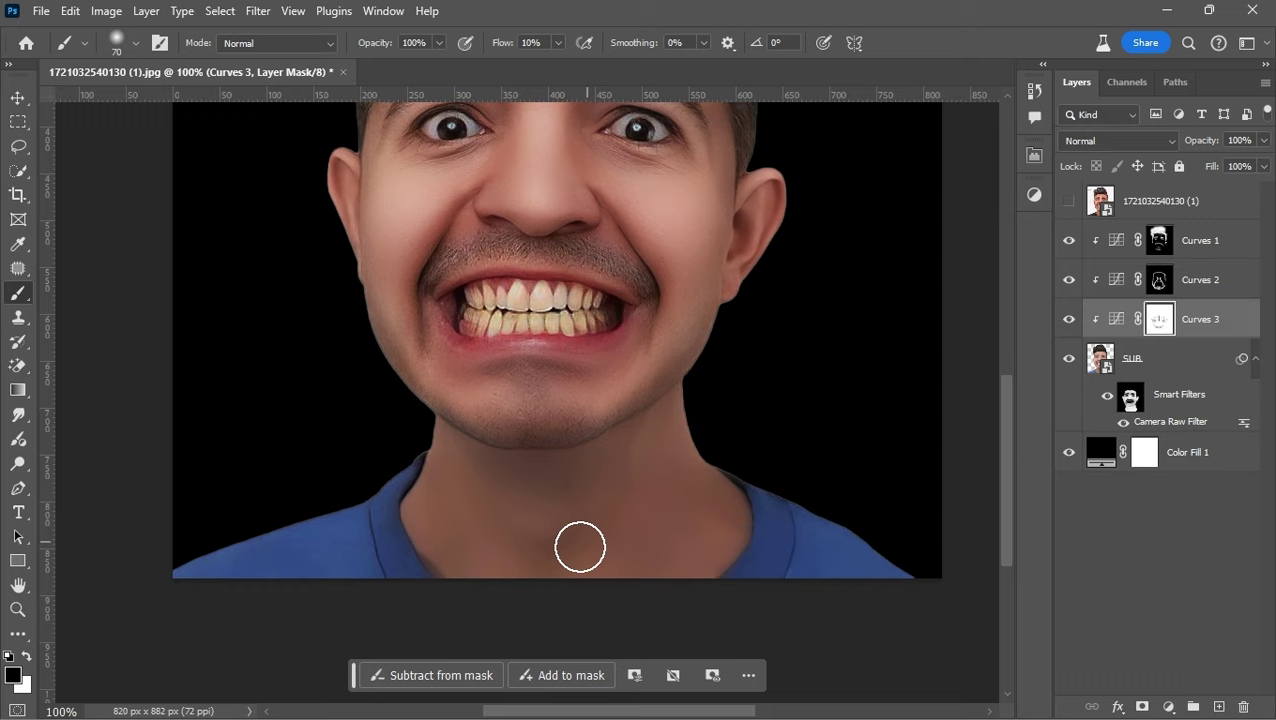
pyautogui.press(']')
pyautogui.press(']')
pyautogui.press(']')
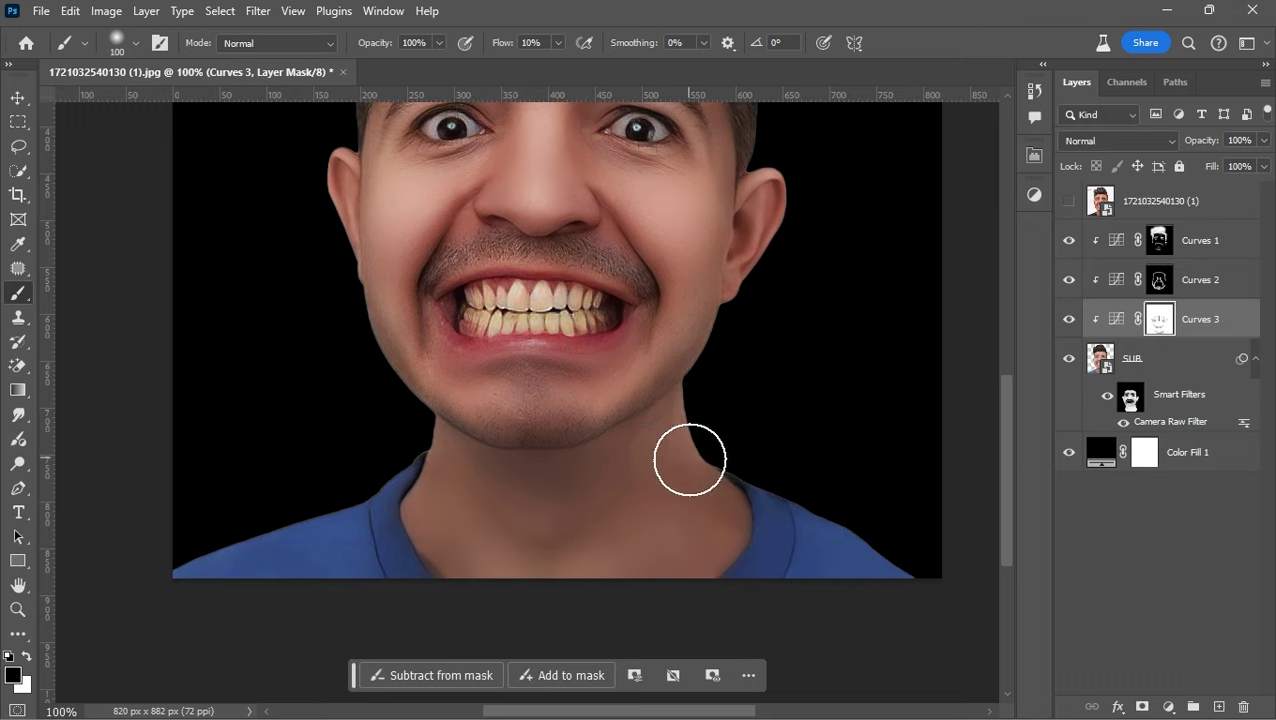
pyautogui.moveTo(722, 288); pyautogui.dragTo(744, 398)
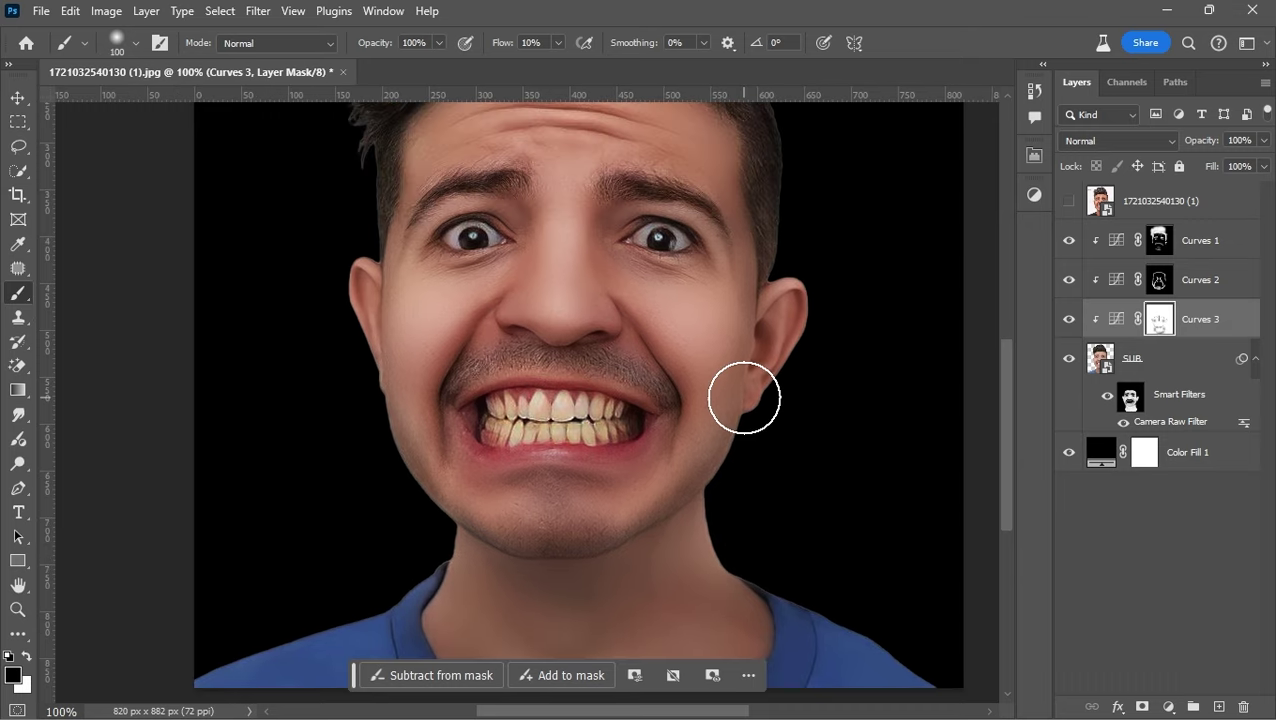
pyautogui.press('x')
pyautogui.press('[')
pyautogui.press('[')
pyautogui.press('[')
pyautogui.press('[')
pyautogui.press('[')
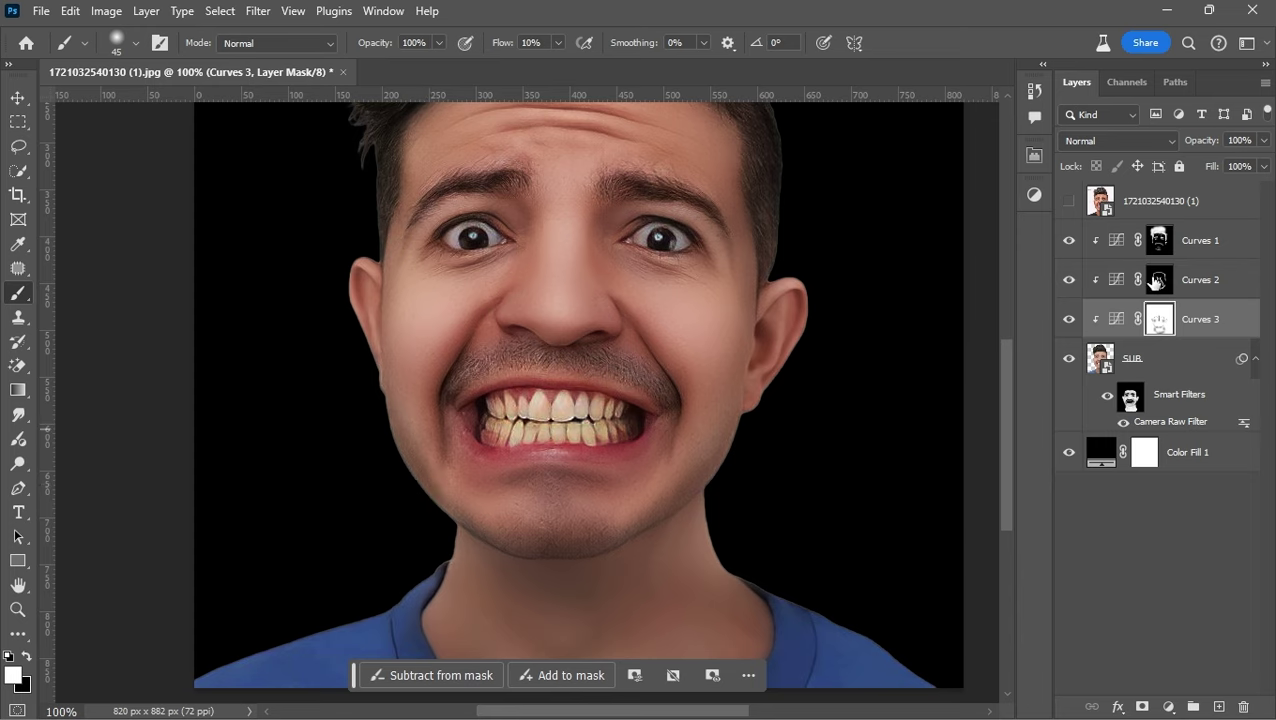
# Select the Curves 2 mask and bring the left side of the face into view
pyautogui.click(1157, 281)
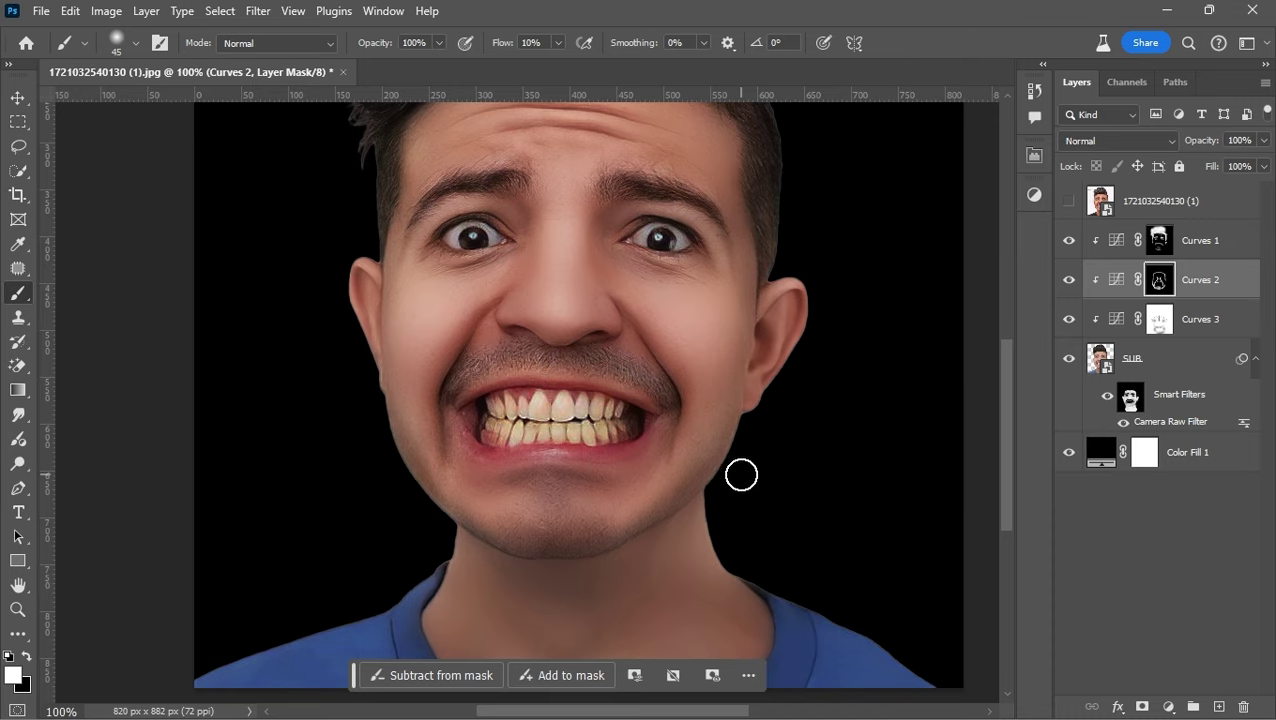
pyautogui.moveTo(620, 463); pyautogui.dragTo(684, 443)
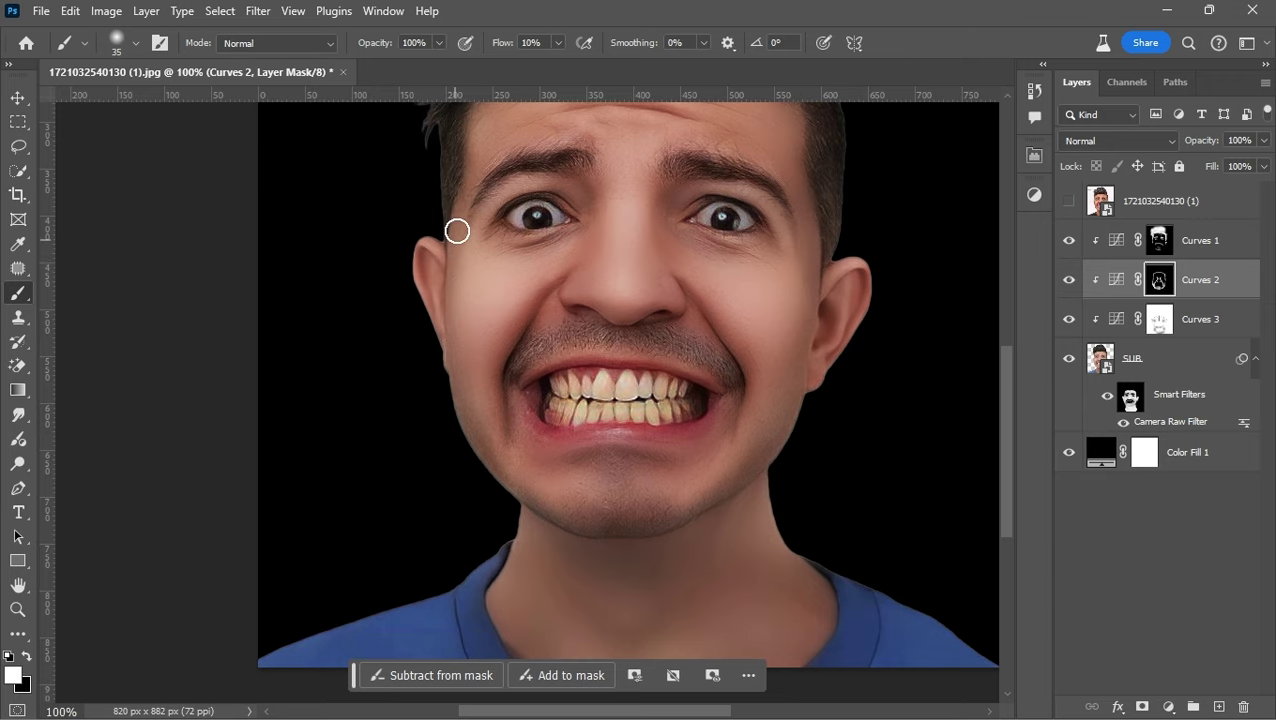
pyautogui.scroll(4, 456, 228)
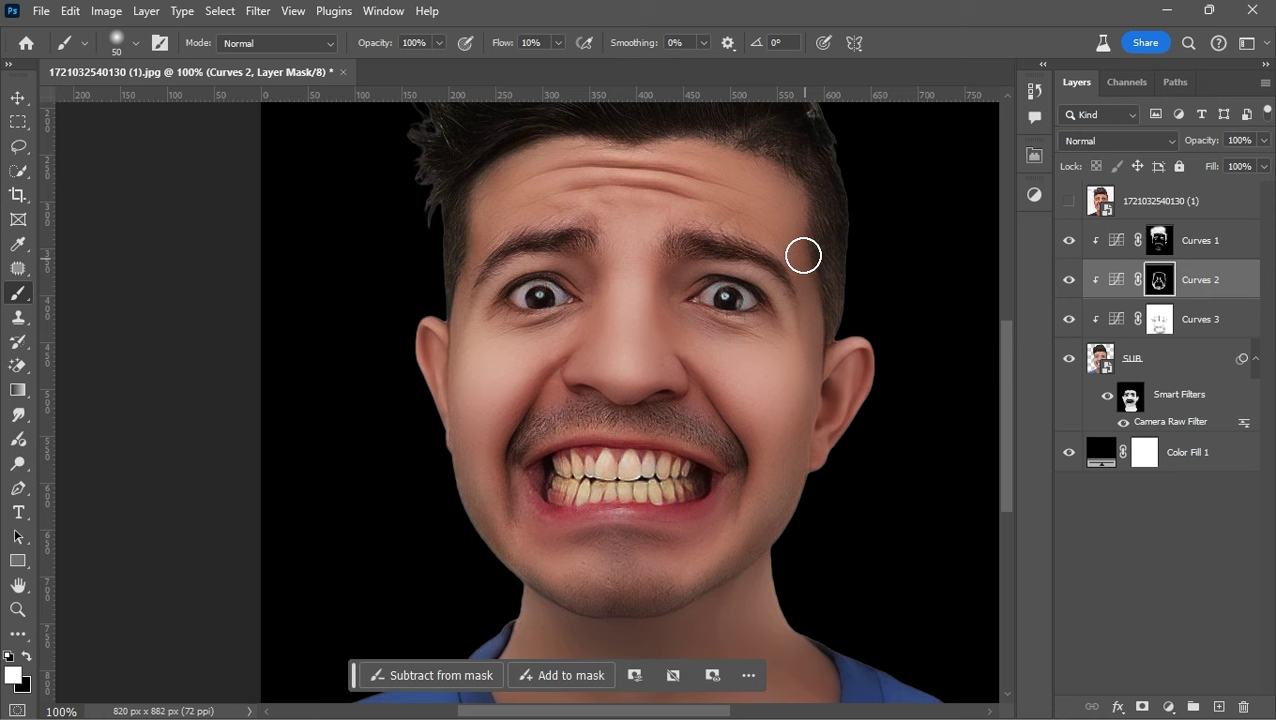
pyautogui.scroll(-3, 660, 441)
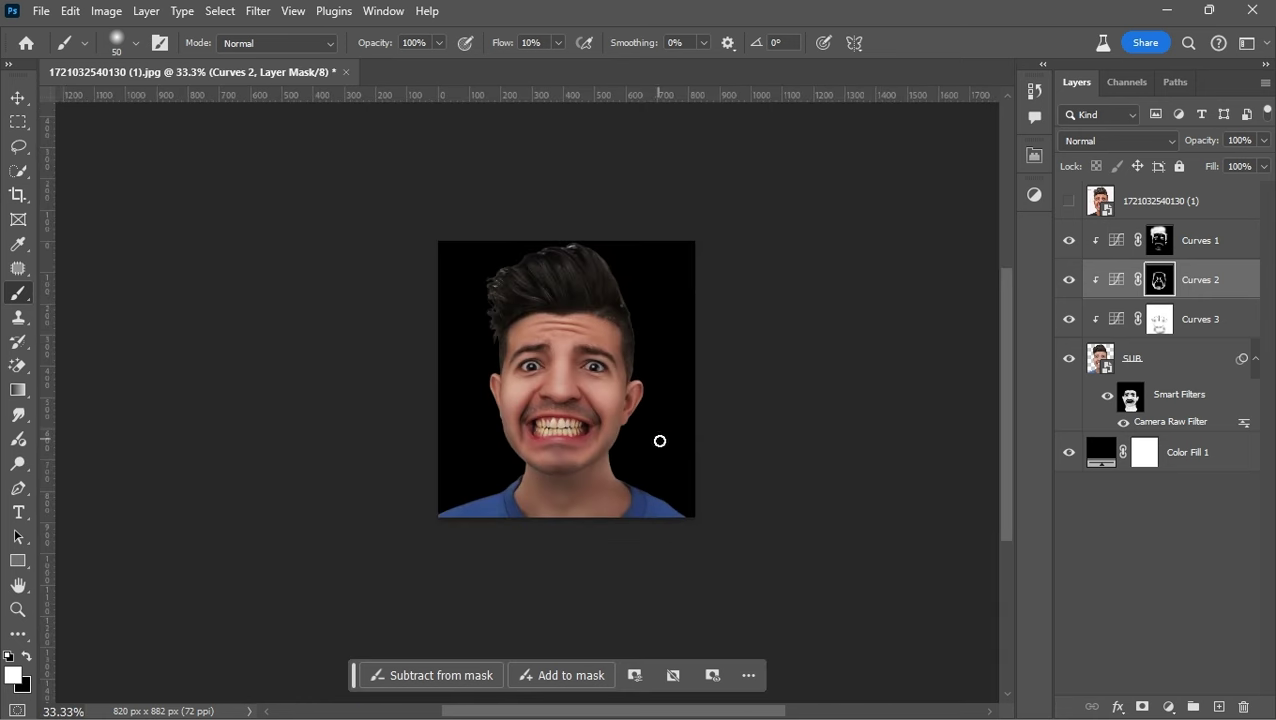
pyautogui.scroll(1, 660, 441)
pyautogui.scroll(1, 660, 441)
# Paint black on the cheek in the Curves 3 mask with a size-40 brush
pyautogui.click(1080, 325)
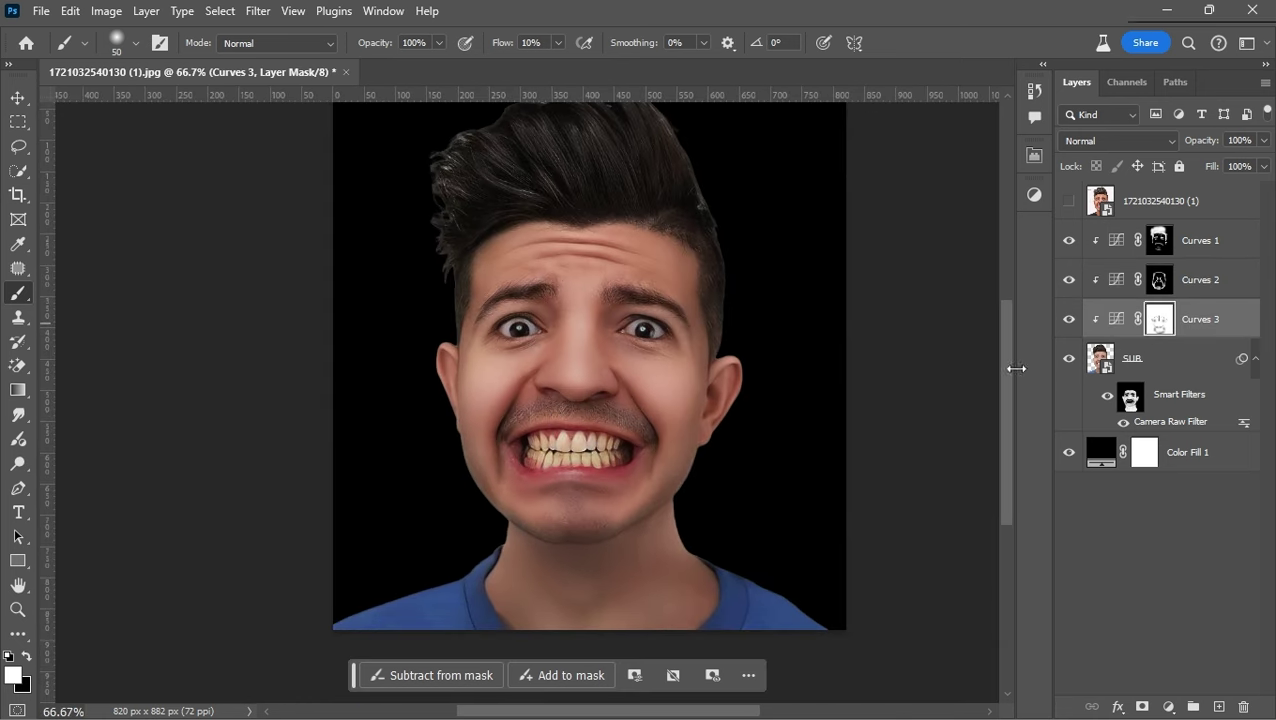
pyautogui.press('x')
pyautogui.press('[')
pyautogui.scroll(1, 498, 390)
pyautogui.scroll(2, 498, 390)
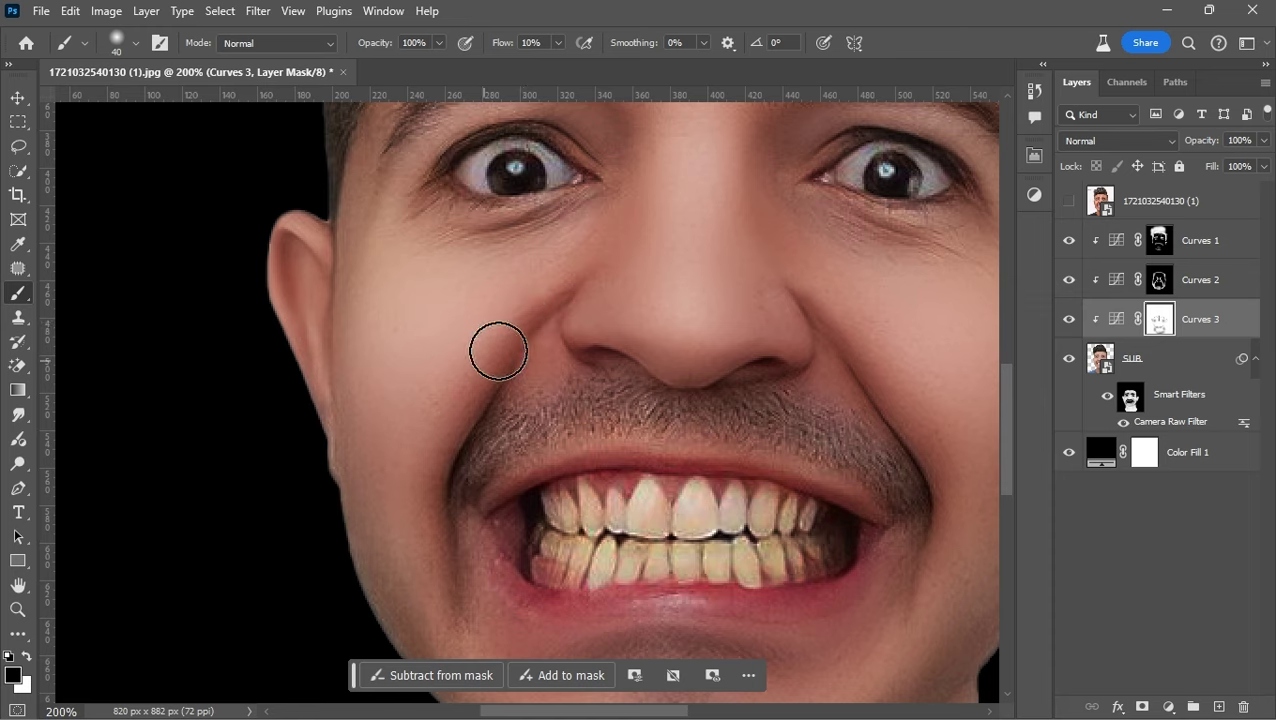
pyautogui.press('x')
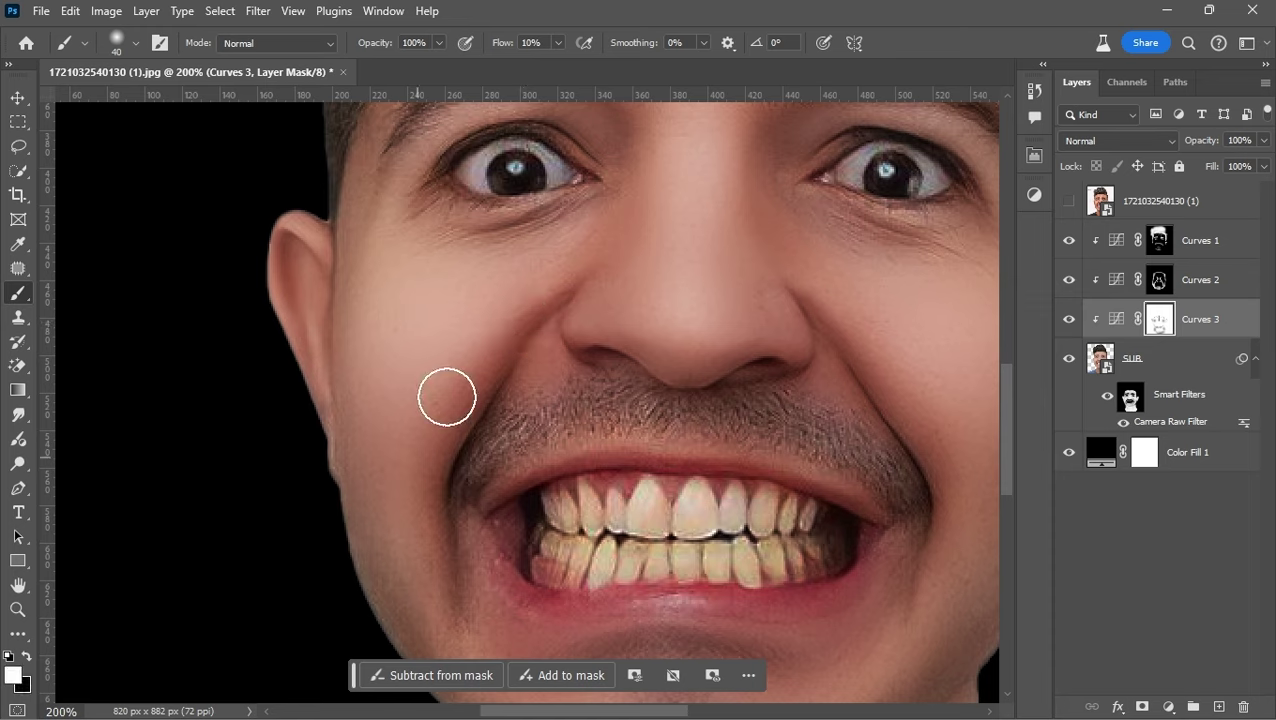
# Compare the image with Curves 3 and Curves 2 toggled, then reselect the Curves 2 mask
pyautogui.click(1068, 319)
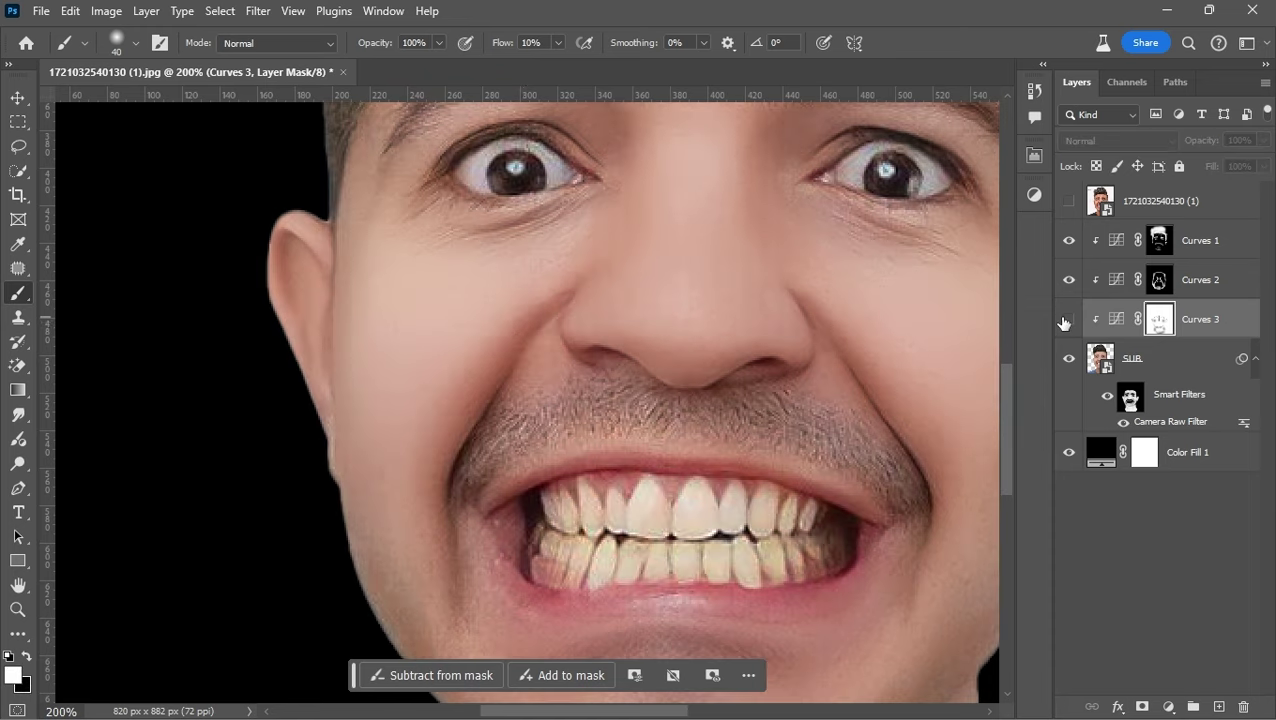
pyautogui.click(1068, 280)
pyautogui.click(1159, 280)
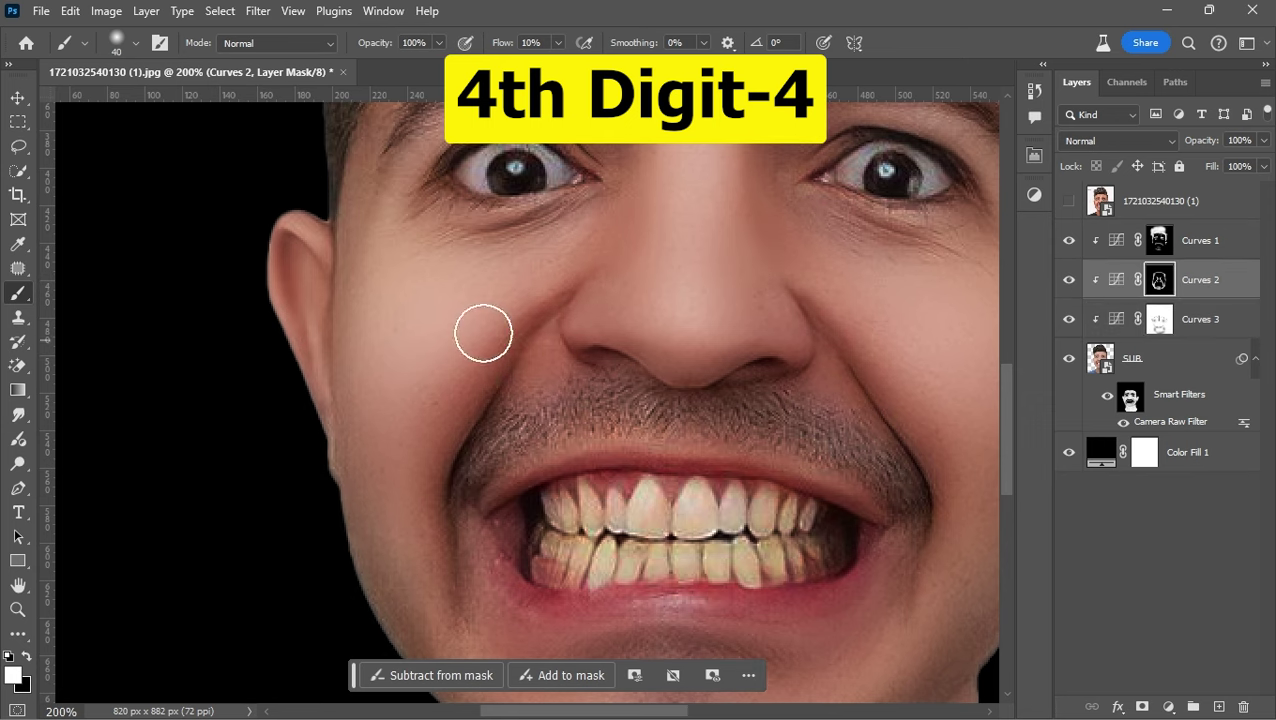
pyautogui.press('[')
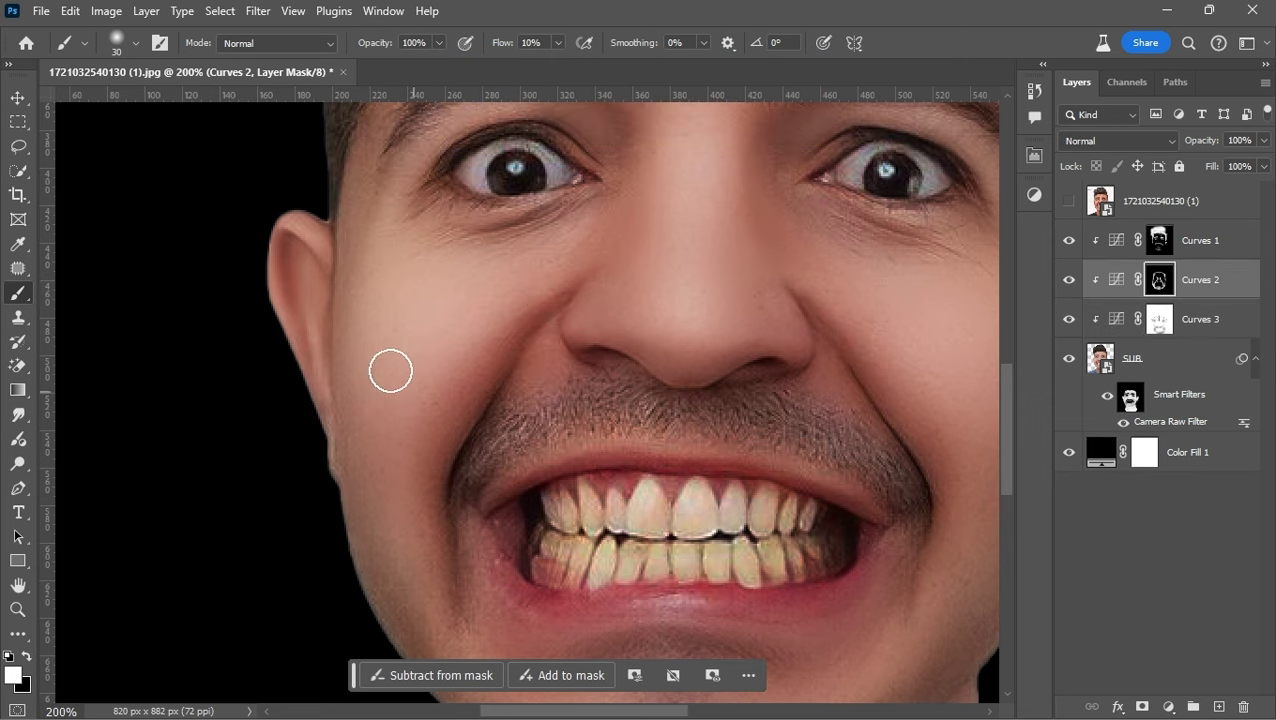
pyautogui.hscroll(5, 555, 456)
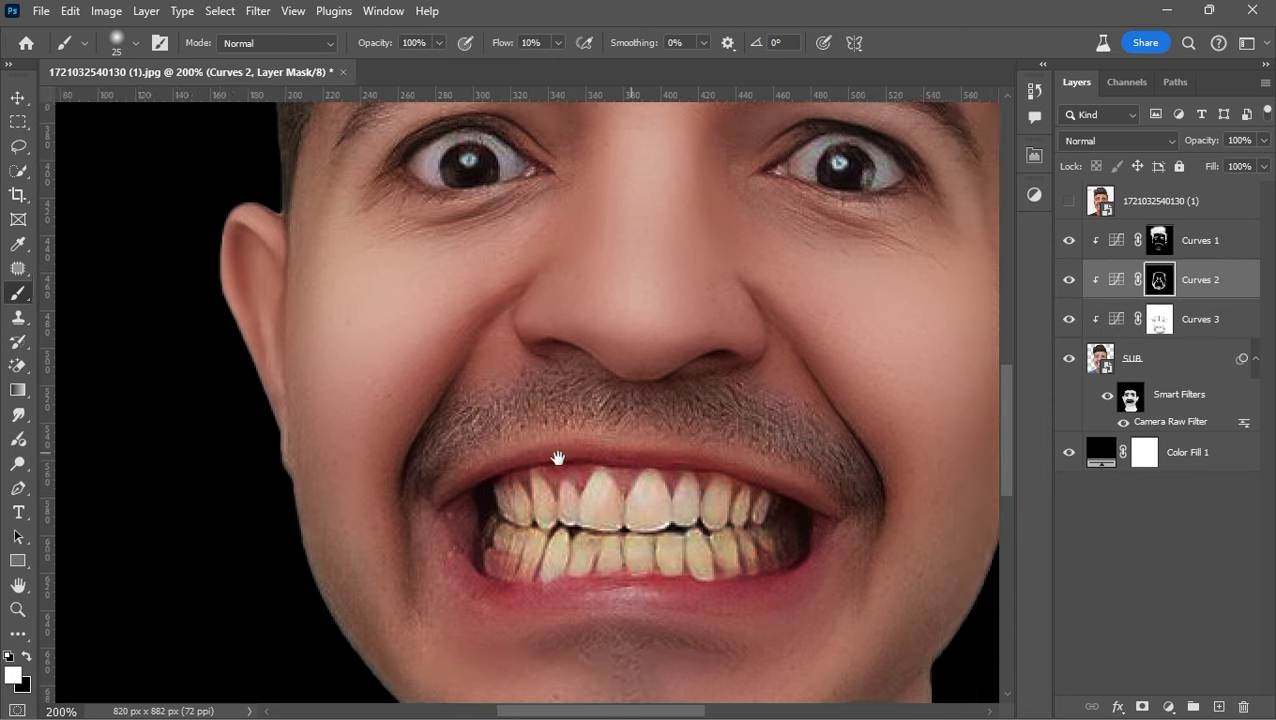
pyautogui.press(']')
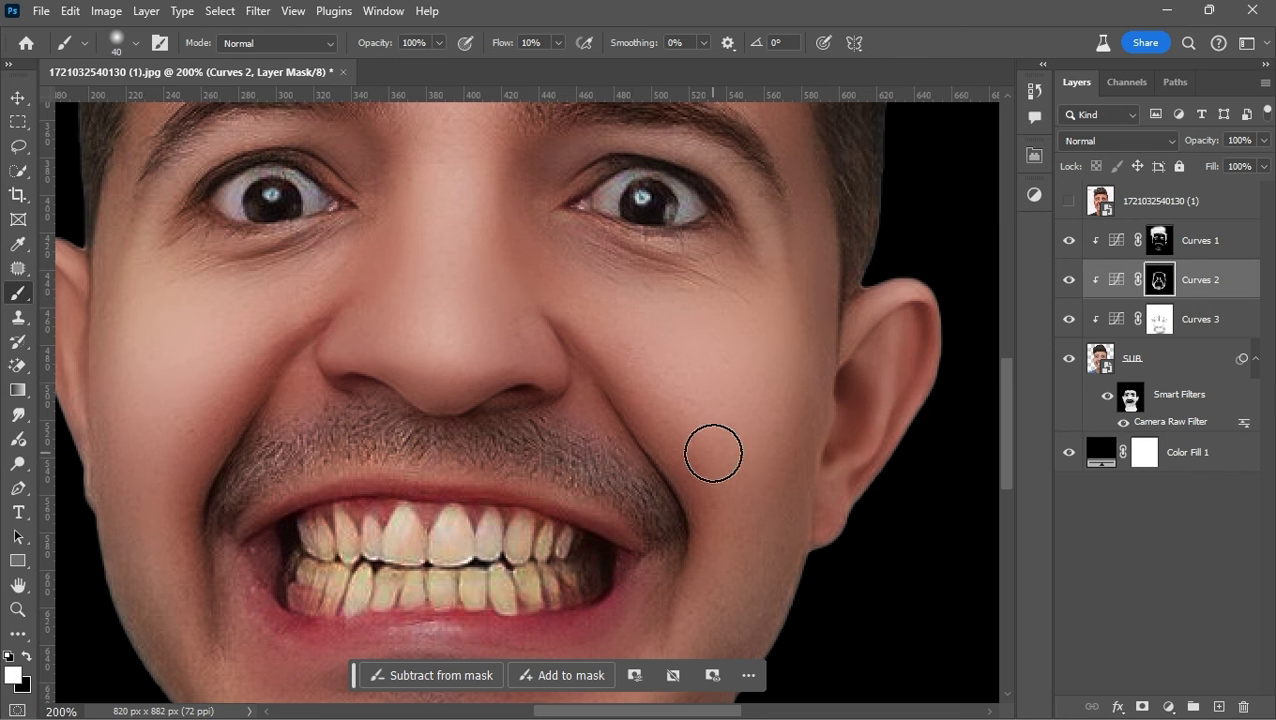
# Paint soft shading across the cheeks and under the eyes on Curves 2, brush 35-40
pyautogui.scroll(-2, 703, 450)
pyautogui.scroll(-2, 703, 450)
pyautogui.scroll(2, 559, 414)
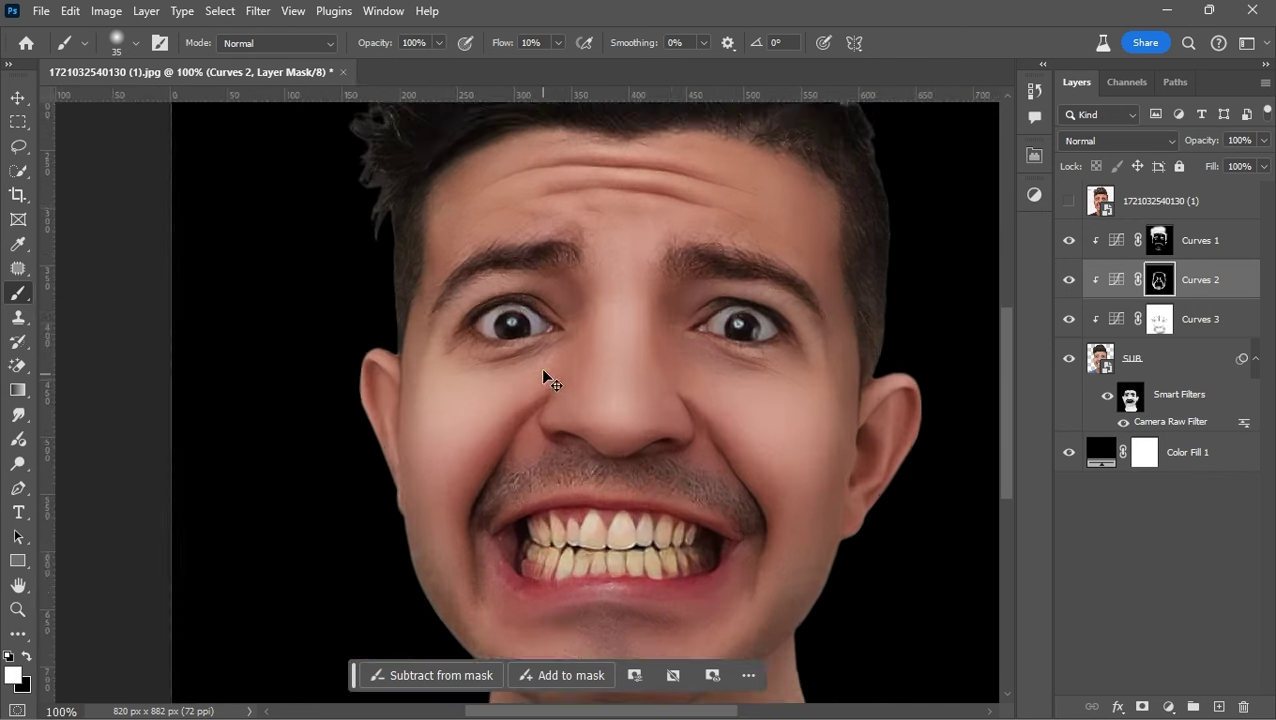
pyautogui.scroll(2, 547, 376)
pyautogui.press(']')
pyautogui.scroll(1, 640, 330)
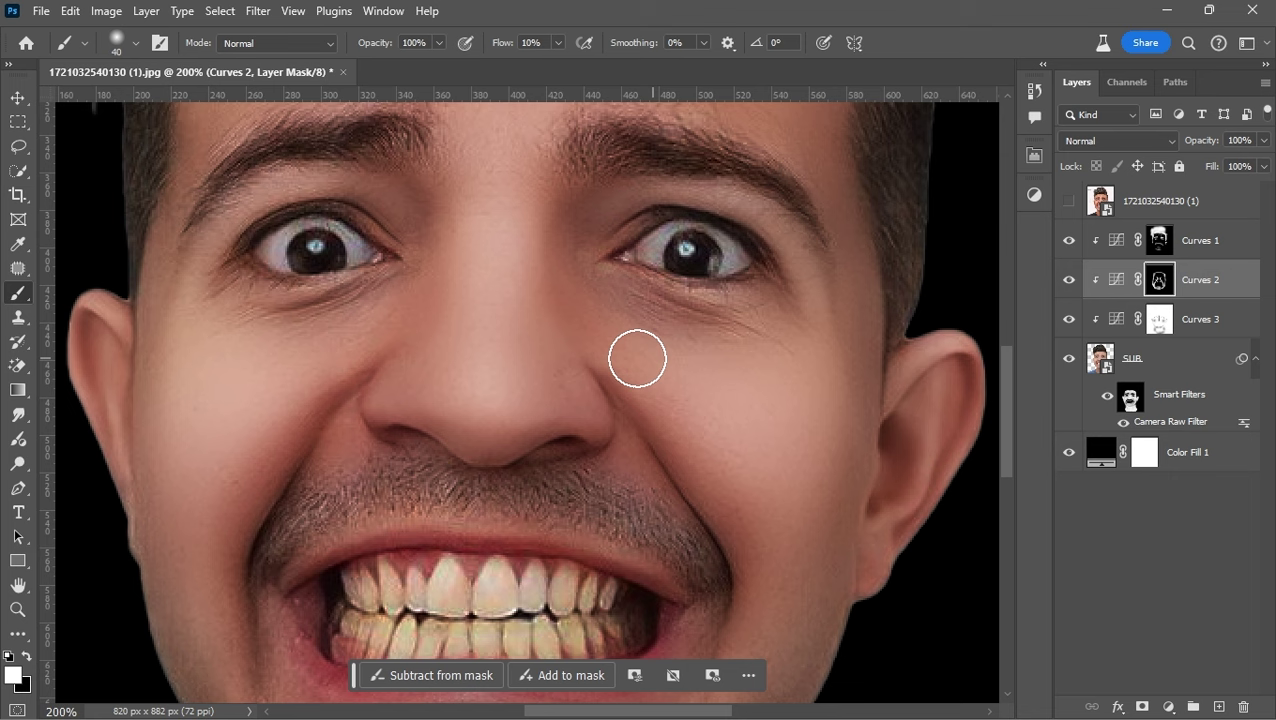
pyautogui.scroll(1, 493, 362)
pyautogui.hscroll(-2, 493, 362)
pyautogui.press('[')
pyautogui.press('[')
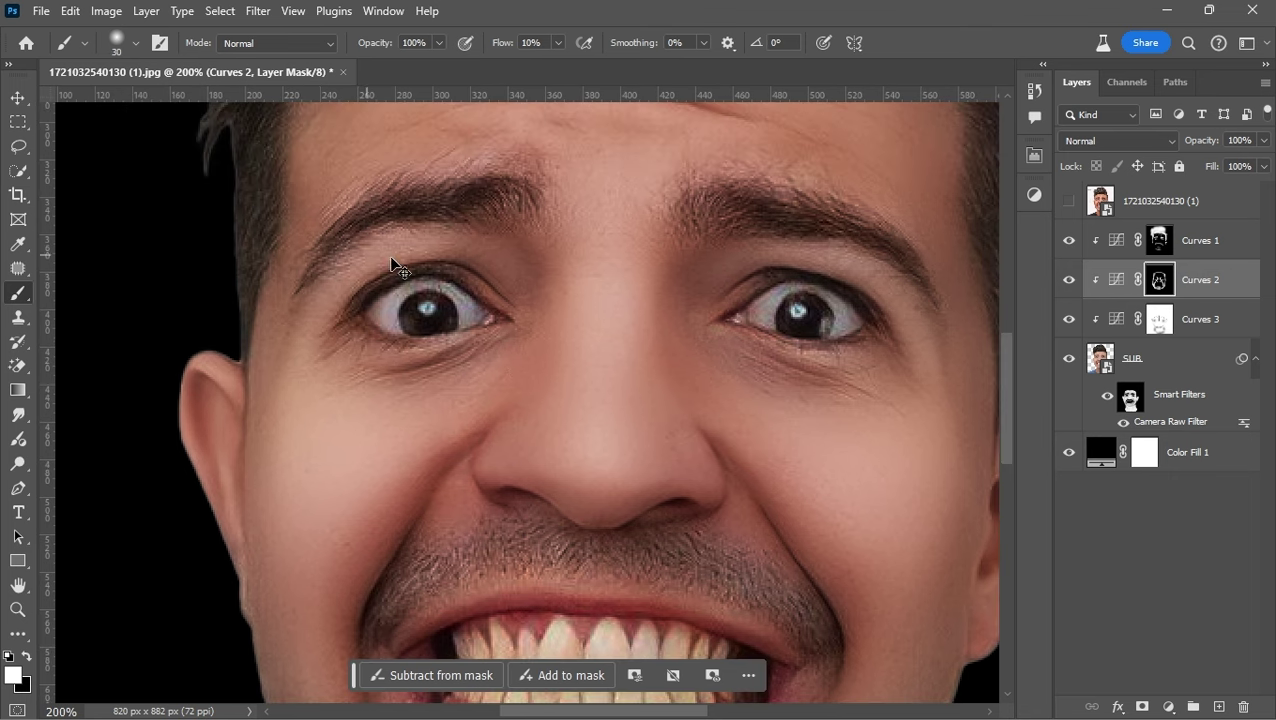
pyautogui.scroll(-2, 399, 270)
pyautogui.scroll(-1, 644, 374)
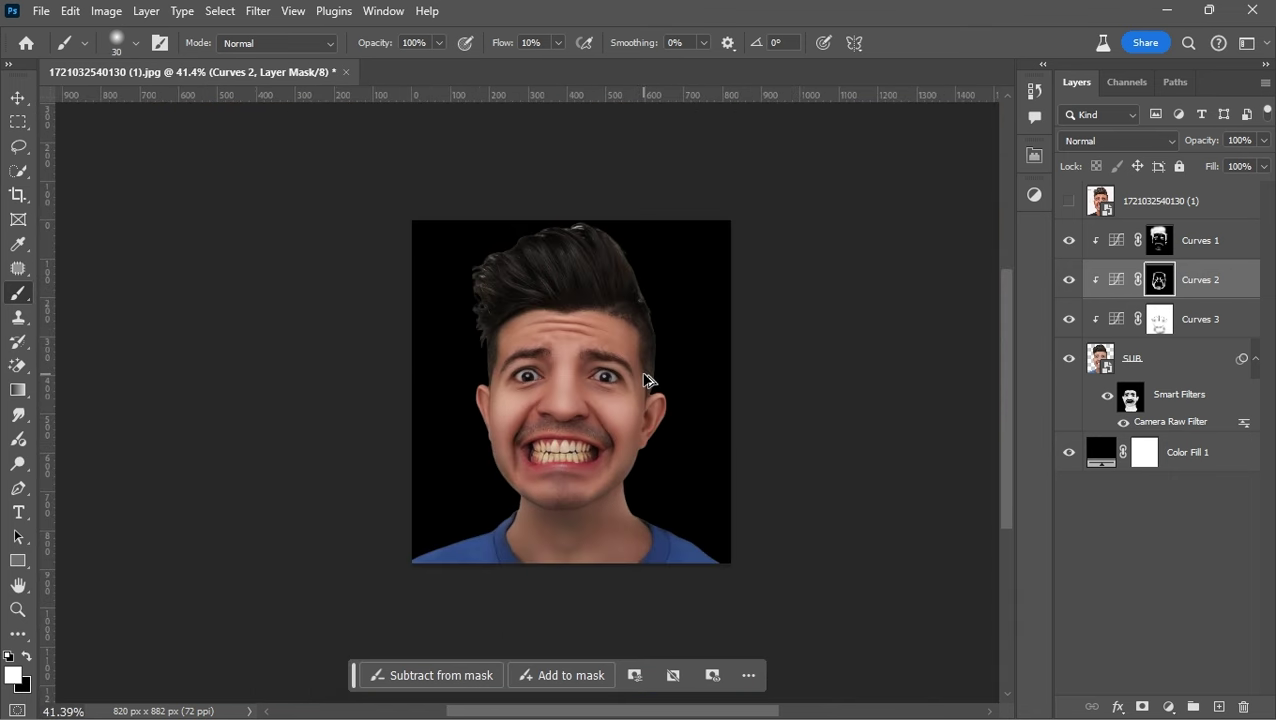
pyautogui.hotkey('ctrl', '0')
# Add a Hue/Saturation adjustment above Curves 1, desaturated with raised Lightness
pyautogui.click(1128, 252)
pyautogui.click(1035, 192)
pyautogui.scroll(2, 975, 258)
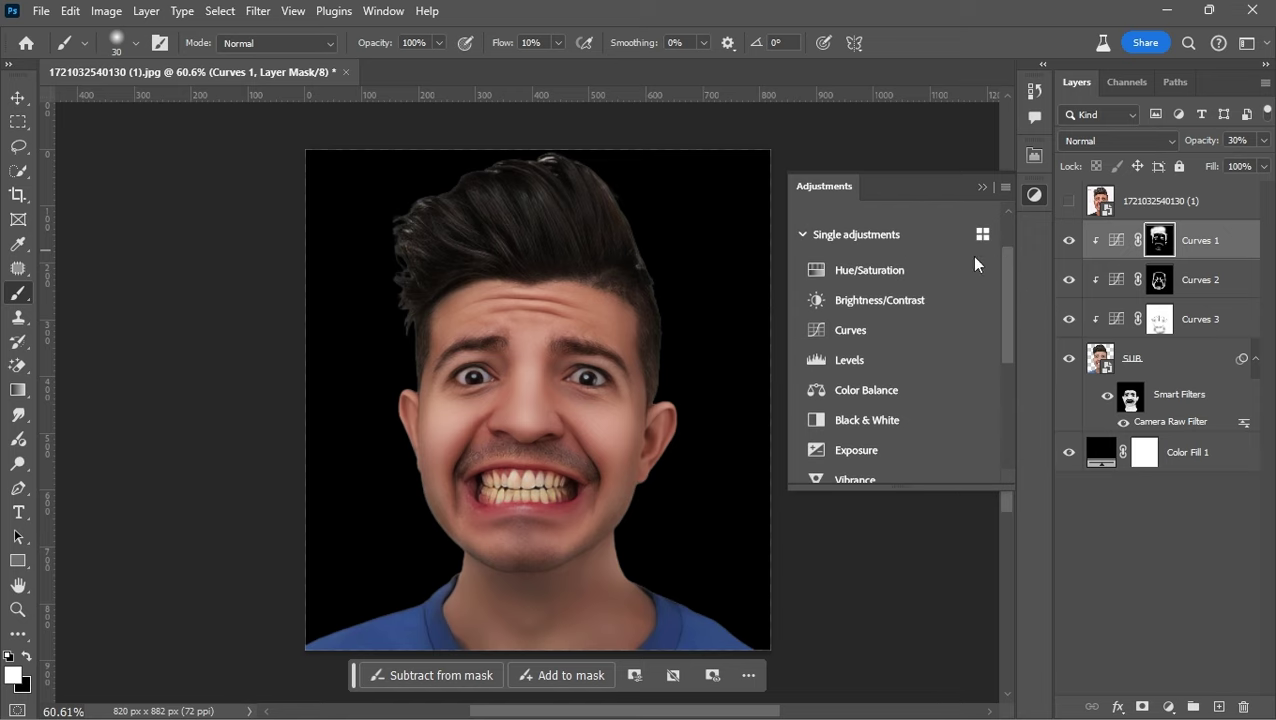
pyautogui.click(870, 276)
pyautogui.moveTo(871, 318); pyautogui.dragTo(762, 318)
pyautogui.moveTo(876, 354); pyautogui.dragTo(890, 352)
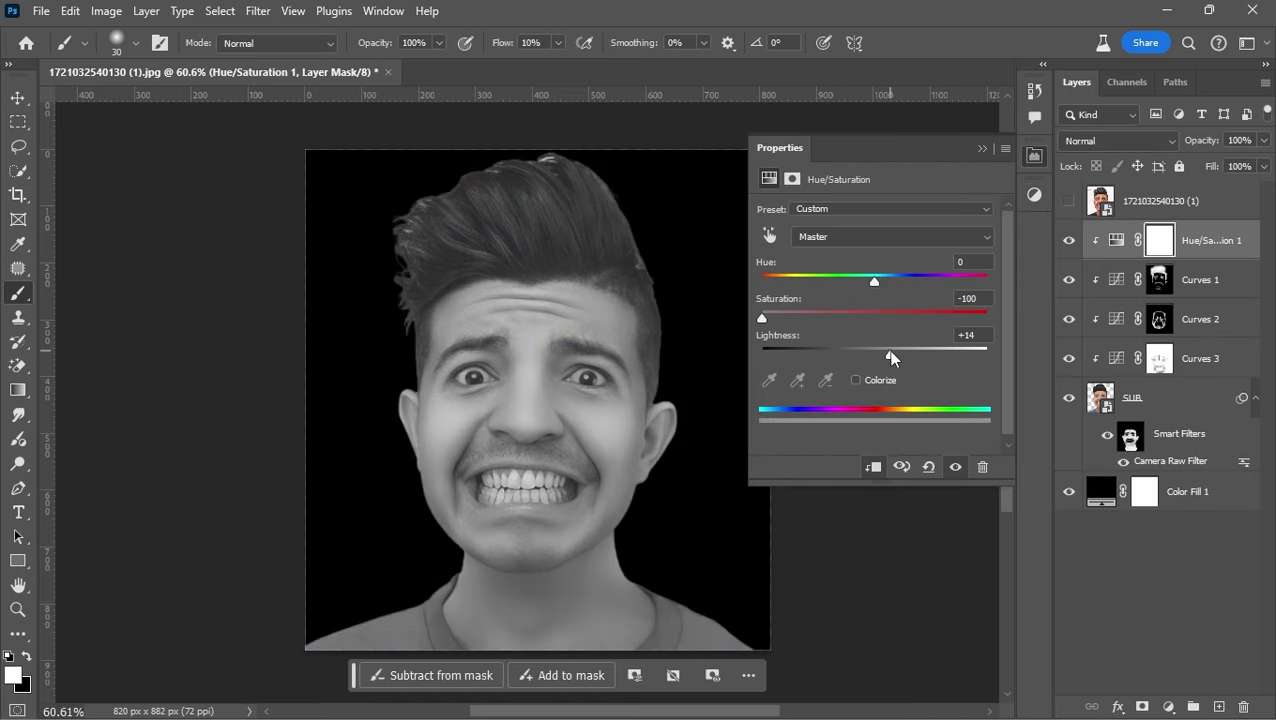
pyautogui.click(982, 148)
# Invert the Hue/Saturation mask to black and start whitening the upper front tooth
pyautogui.hotkey('ctrl', 'i')
pyautogui.scroll(5, 584, 487)
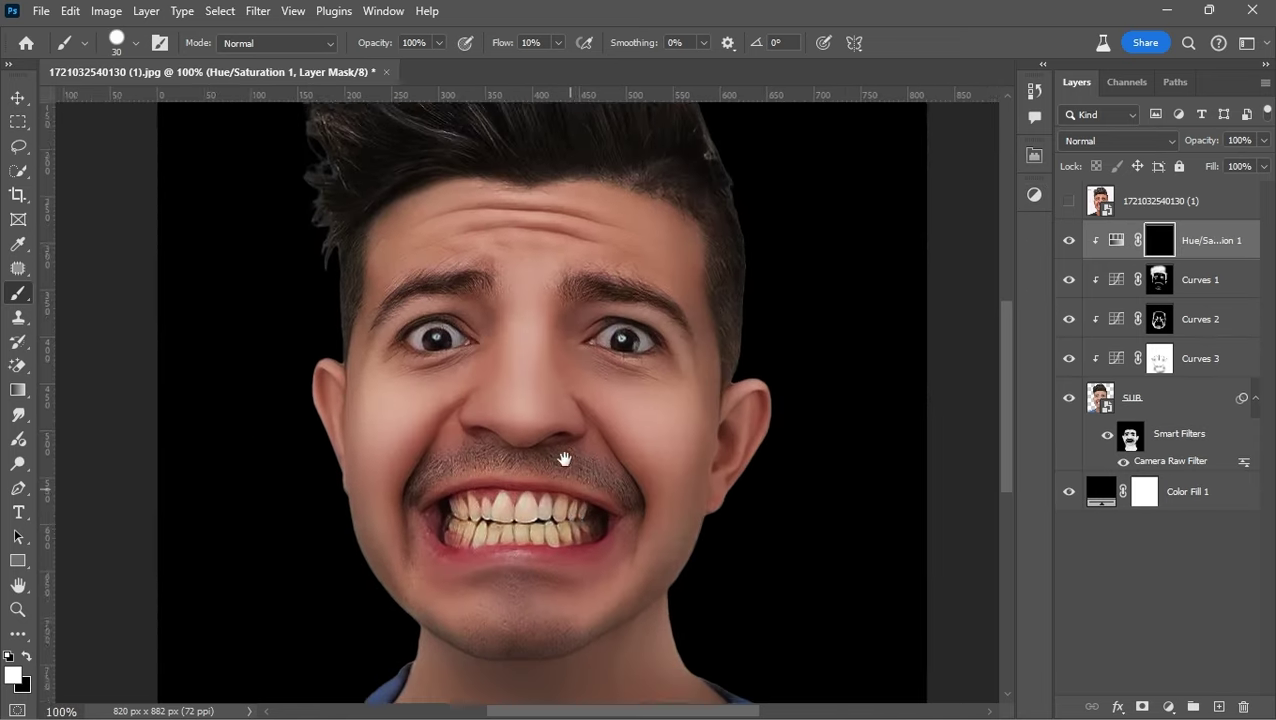
pyautogui.rightClick(550, 290)
pyautogui.doubleClick(655, 567)
pyautogui.moveTo(505, 50); pyautogui.dragTo(592, 50)
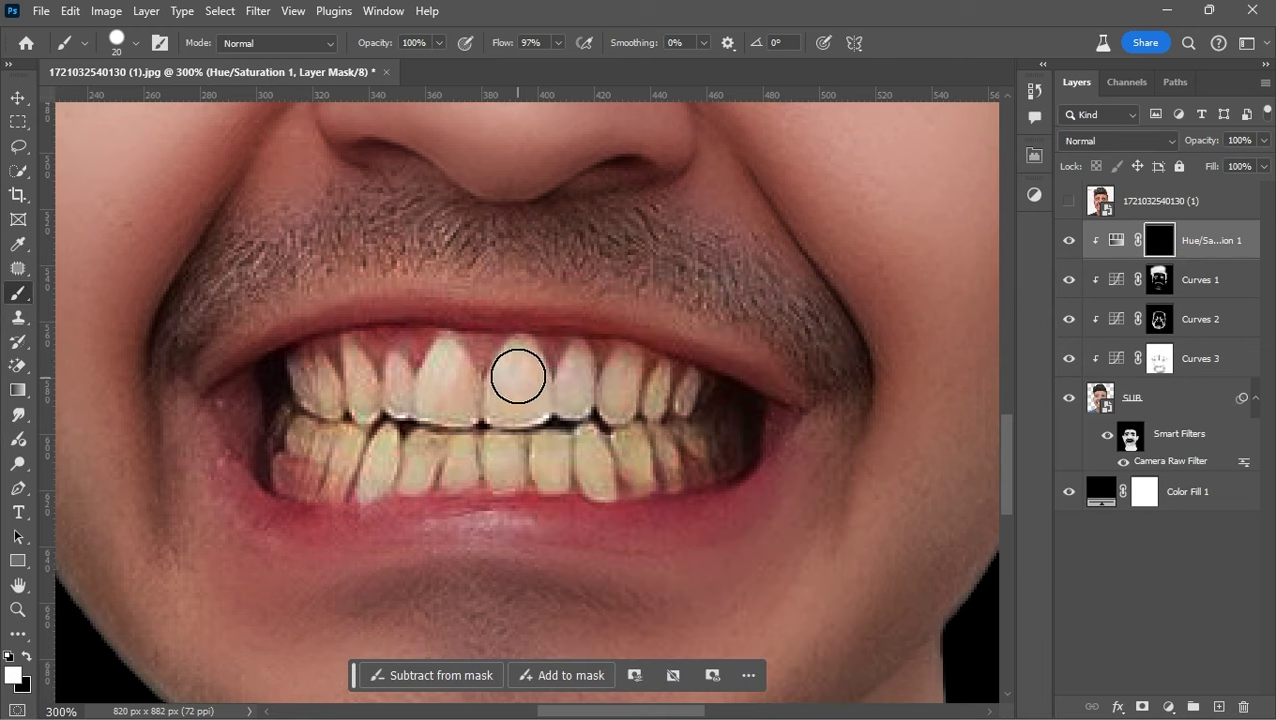
pyautogui.press('[')
pyautogui.scroll(1, 516, 373)
pyautogui.click(515, 370)
# Whiten the upper front tooth and neighbouring upper teeth with a size-8 brush
pyautogui.scroll(1, 519, 360)
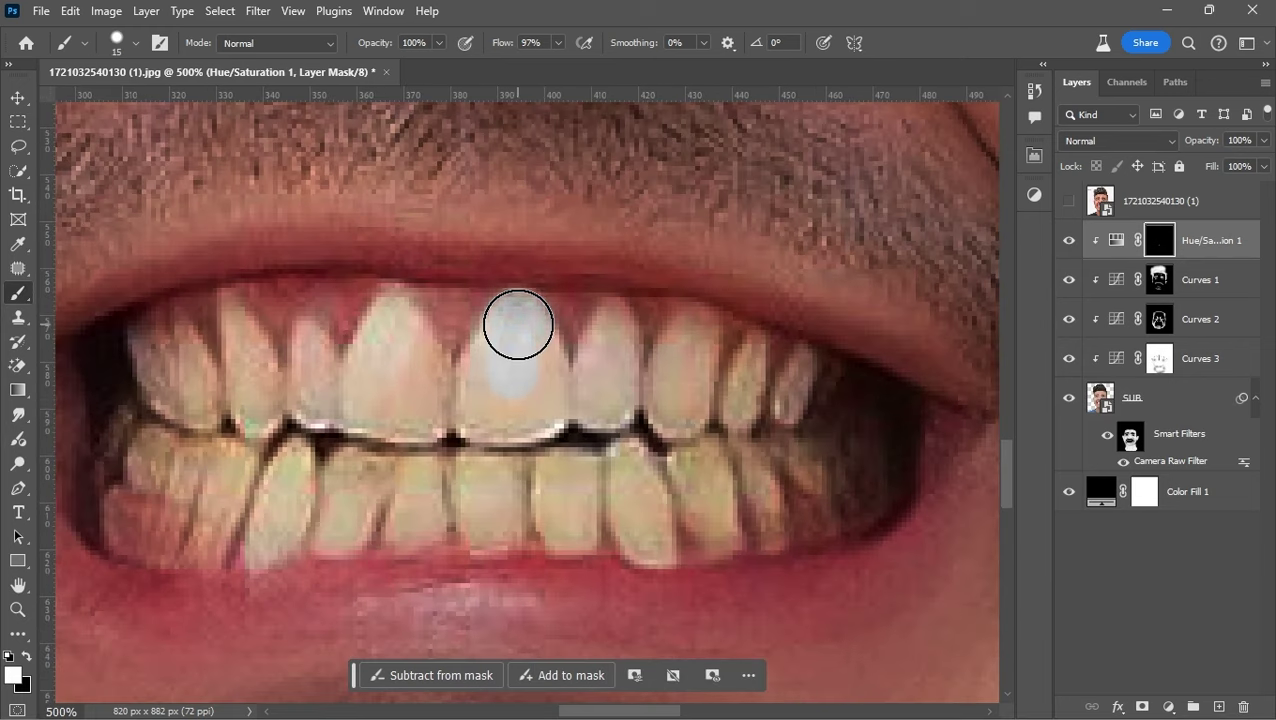
pyautogui.moveTo(513, 322); pyautogui.dragTo(498, 413)
pyautogui.press('[')
pyautogui.press('[')
pyautogui.press('[')
pyautogui.moveTo(607, 339)
pyautogui.mouseDown()
pyautogui.moveTo(617, 390)
pyautogui.moveTo(604, 336)
pyautogui.mouseUp()
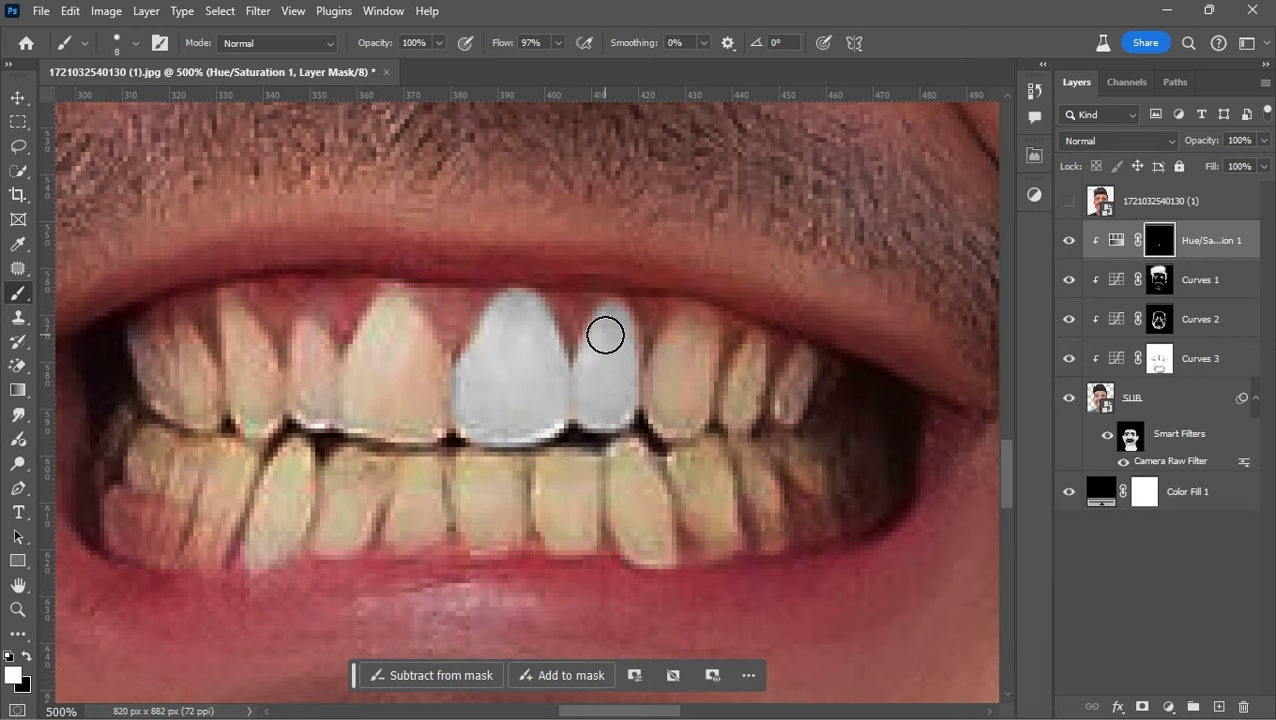
pyautogui.moveTo(689, 336); pyautogui.dragTo(681, 419)
# Whiten the right-hand upper teeth with a size 6-7 brush
pyautogui.rightClick(738, 410)
pyautogui.press('Escape')
pyautogui.press('[')
pyautogui.press('[')
pyautogui.press('[')
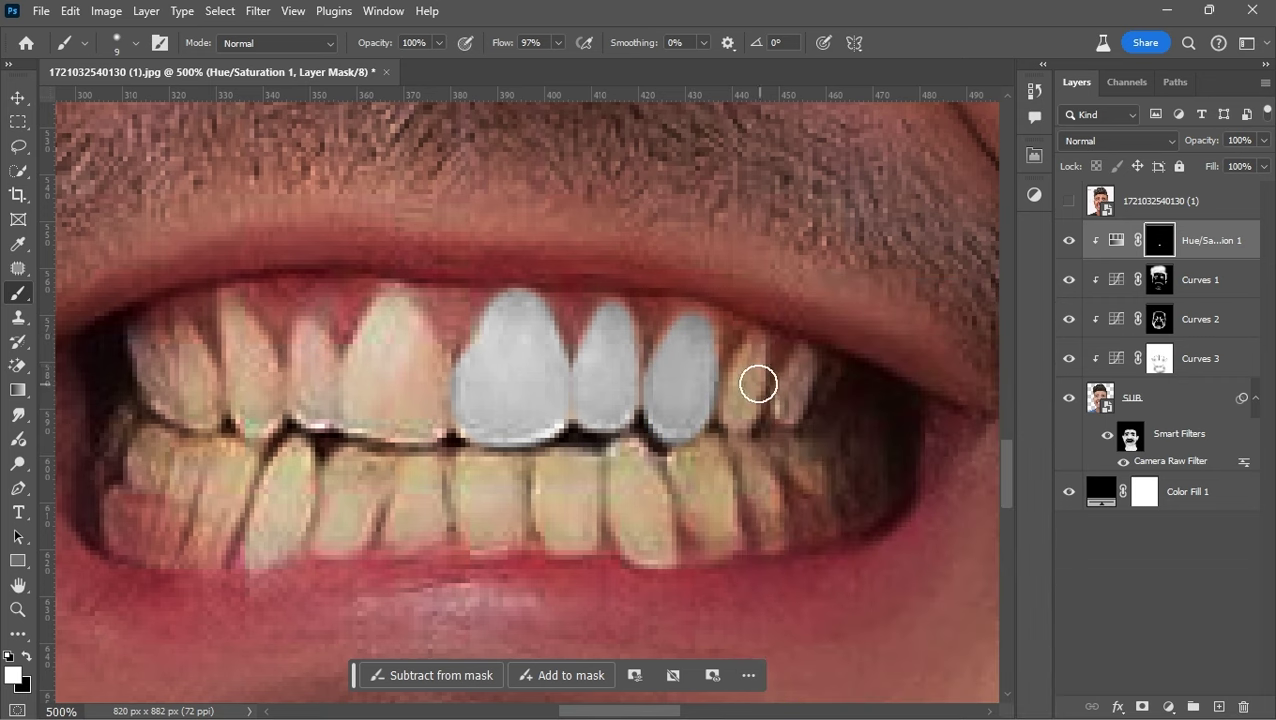
pyautogui.moveTo(752, 340); pyautogui.dragTo(740, 410)
pyautogui.moveTo(800, 355); pyautogui.dragTo(783, 408)
pyautogui.press(']')
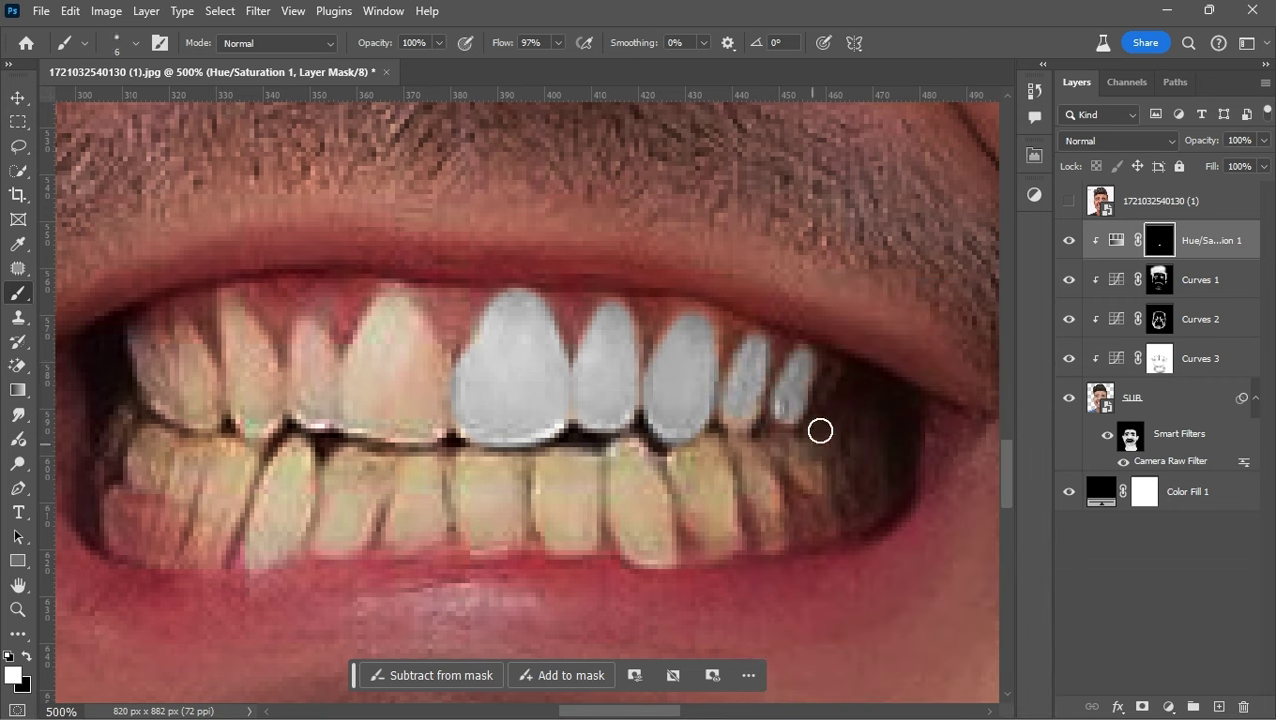
pyautogui.moveTo(830, 370)
pyautogui.mouseDown()
pyautogui.moveTo(812, 434)
pyautogui.moveTo(823, 478)
pyautogui.mouseUp()
# Paint the lower teeth from right to left into the whitening mask
pyautogui.moveTo(752, 444); pyautogui.dragTo(774, 516)
pyautogui.press(']')
pyautogui.press(']')
pyautogui.moveTo(695, 457); pyautogui.dragTo(709, 515)
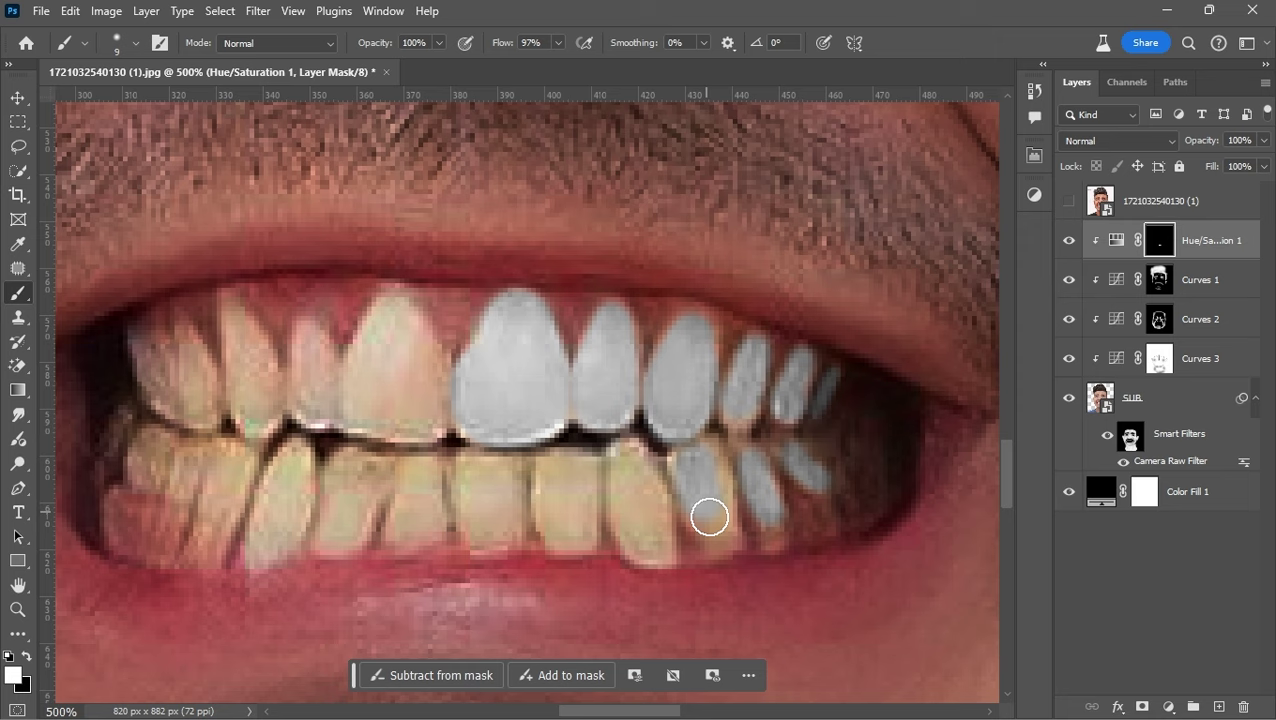
pyautogui.moveTo(630, 460); pyautogui.dragTo(644, 540)
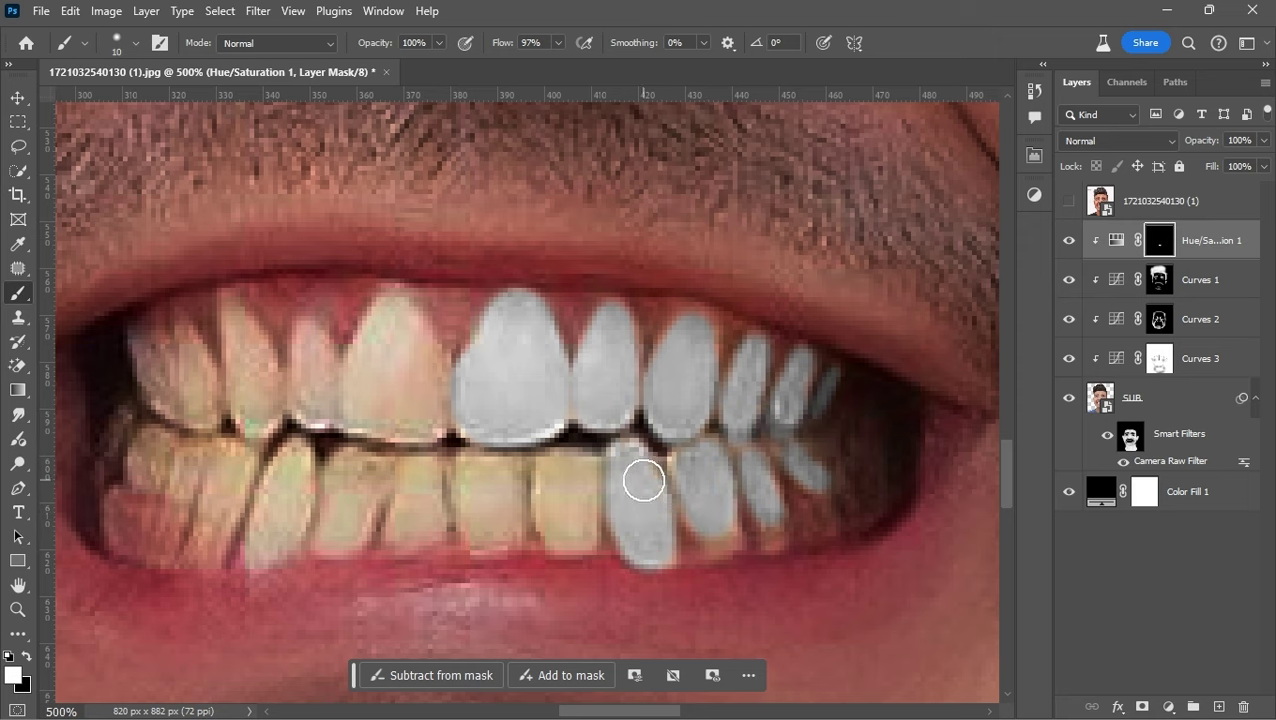
pyautogui.moveTo(570, 470); pyautogui.dragTo(564, 540)
pyautogui.moveTo(490, 465); pyautogui.dragTo(497, 532)
pyautogui.moveTo(425, 470)
pyautogui.mouseDown()
pyautogui.moveTo(410, 504)
pyautogui.moveTo(362, 478)
pyautogui.mouseUp()
# Fit the portrait on screen and reopen Hue/Saturation to reduce saturation
pyautogui.hotkey('ctrl', '0')
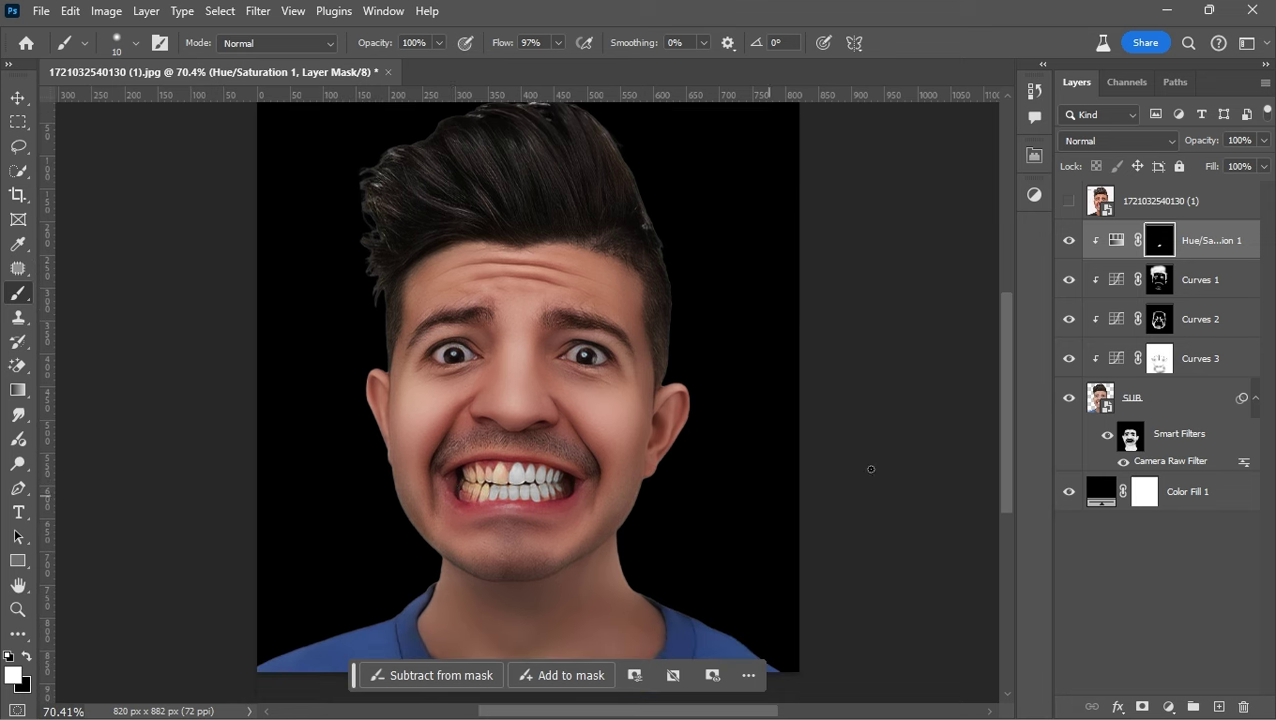
pyautogui.doubleClick(1116, 240)
pyautogui.moveTo(765, 318)
pyautogui.mouseDown()
pyautogui.moveTo(810, 318)
pyautogui.moveTo(762, 318)
pyautogui.mouseUp()
# Set the whitening to Saturation -100 and Lightness +27 and close Properties
pyautogui.click(906, 356)
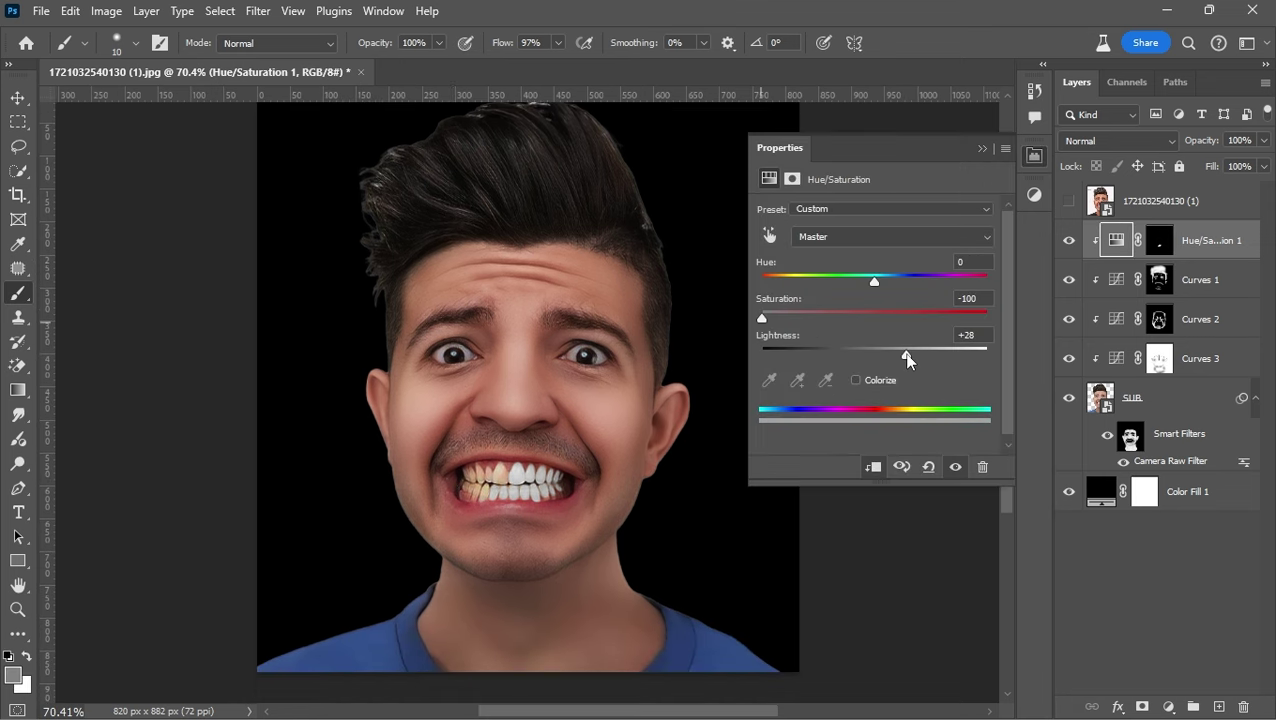
pyautogui.click(981, 148)
pyautogui.scroll(6, 530, 480)
# Brush the mask over the remaining upper-left and yellowish lower-left teeth, then check the whole face
pyautogui.moveTo(627, 390)
pyautogui.mouseDown()
pyautogui.moveTo(584, 367)
pyautogui.moveTo(613, 424)
pyautogui.moveTo(476, 350)
pyautogui.moveTo(484, 409)
pyautogui.mouseUp()
pyautogui.press('[')
pyautogui.press('[')
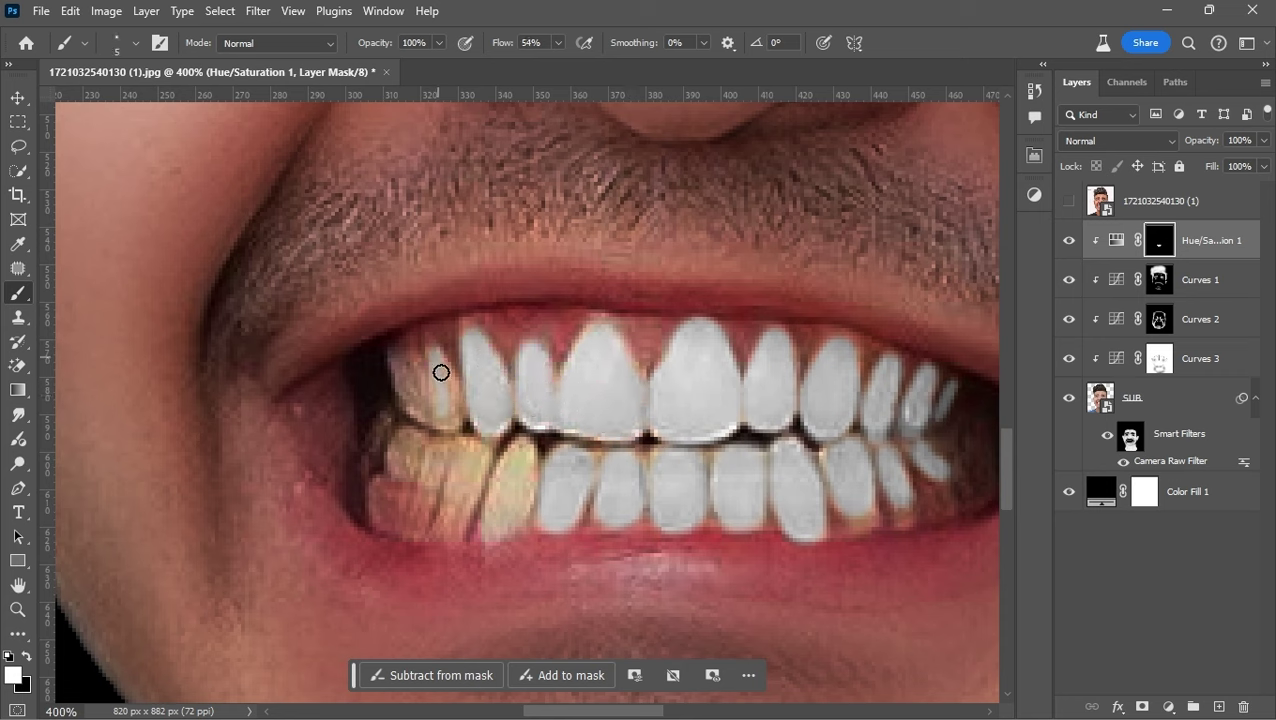
pyautogui.moveTo(441, 372); pyautogui.dragTo(455, 409)
pyautogui.moveTo(497, 528)
pyautogui.mouseDown()
pyautogui.moveTo(521, 450)
pyautogui.moveTo(447, 518)
pyautogui.moveTo(473, 467)
pyautogui.moveTo(406, 441)
pyautogui.mouseUp()
pyautogui.press(']')
pyautogui.press(']')
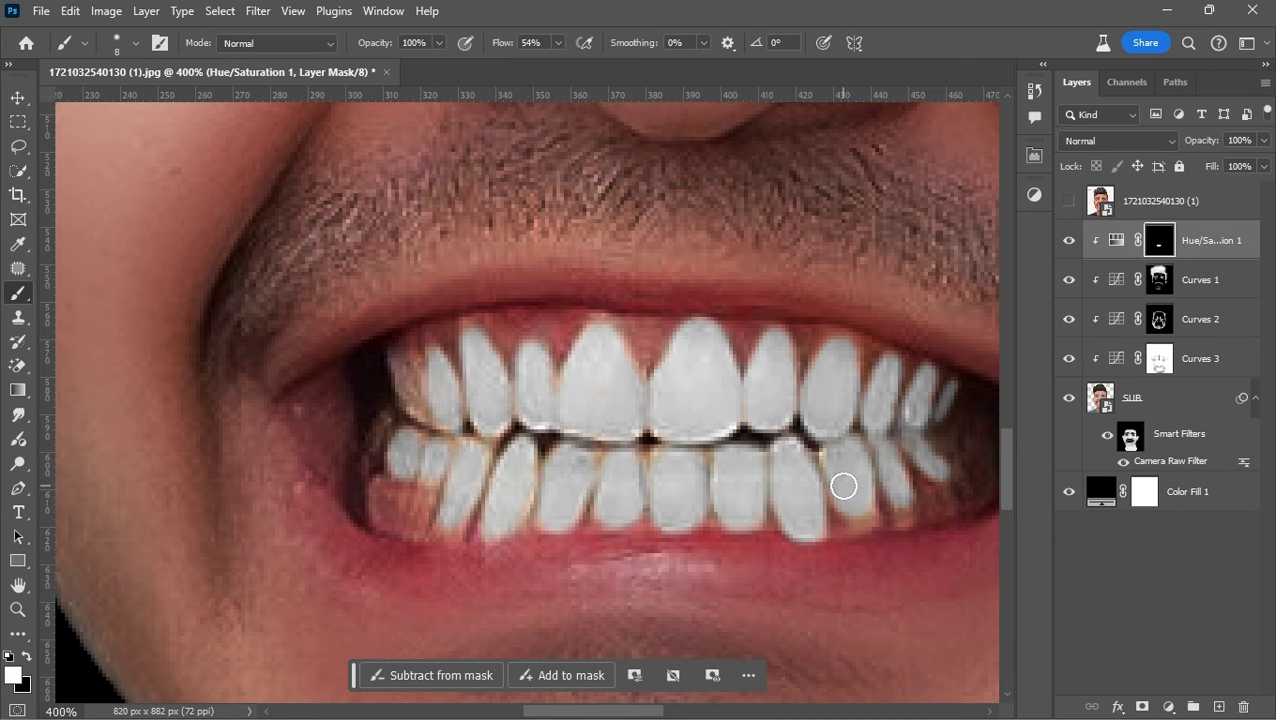
pyautogui.hotkey('ctrl', '0')
pyautogui.scroll(3, 669, 504)
pyautogui.scroll(2, 515, 447)
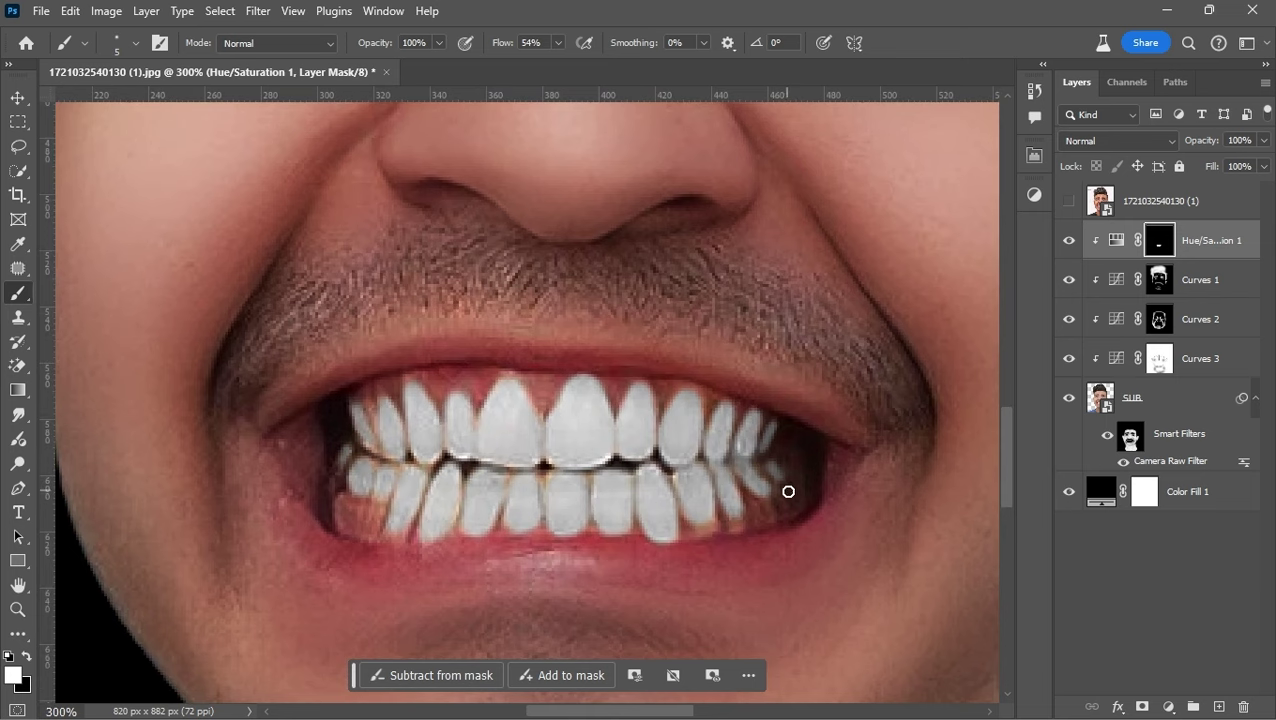
pyautogui.hotkey('ctrl', '0')
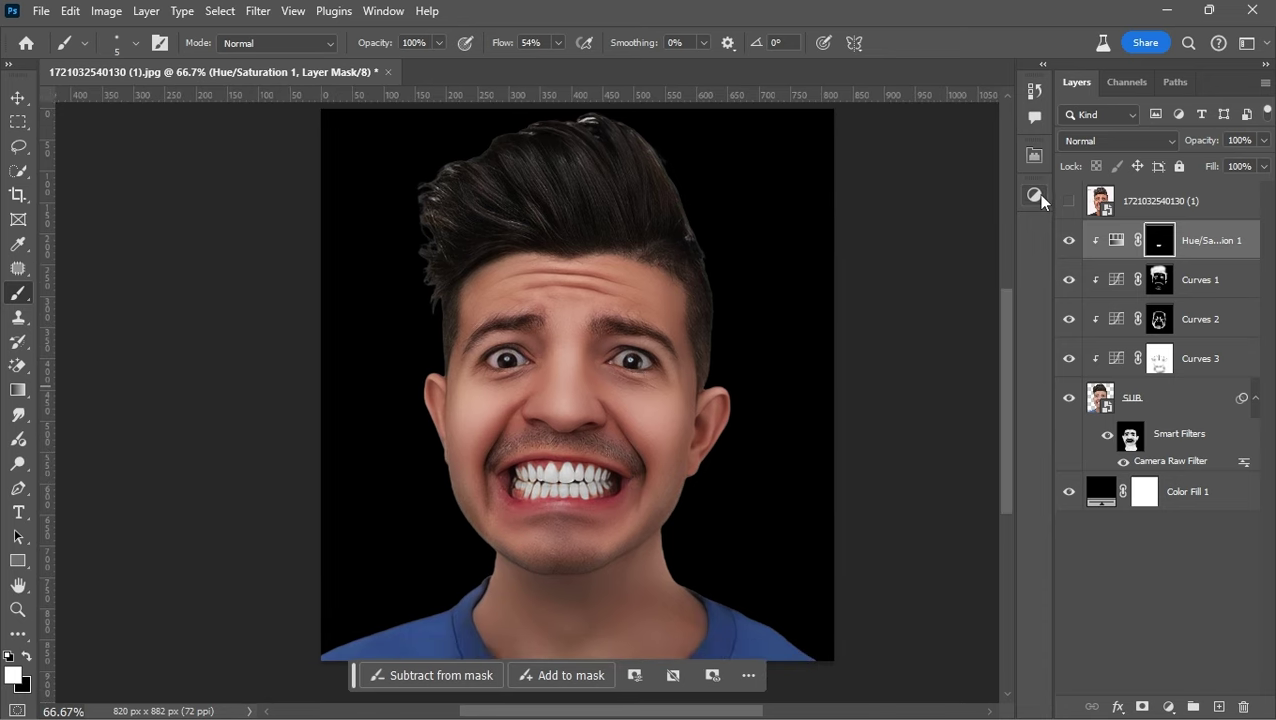
# Darken the gum line above the upper teeth on the Curves 2 mask with a smaller brush
pyautogui.click(1160, 325)
pyautogui.scroll(-2, 537, 461)
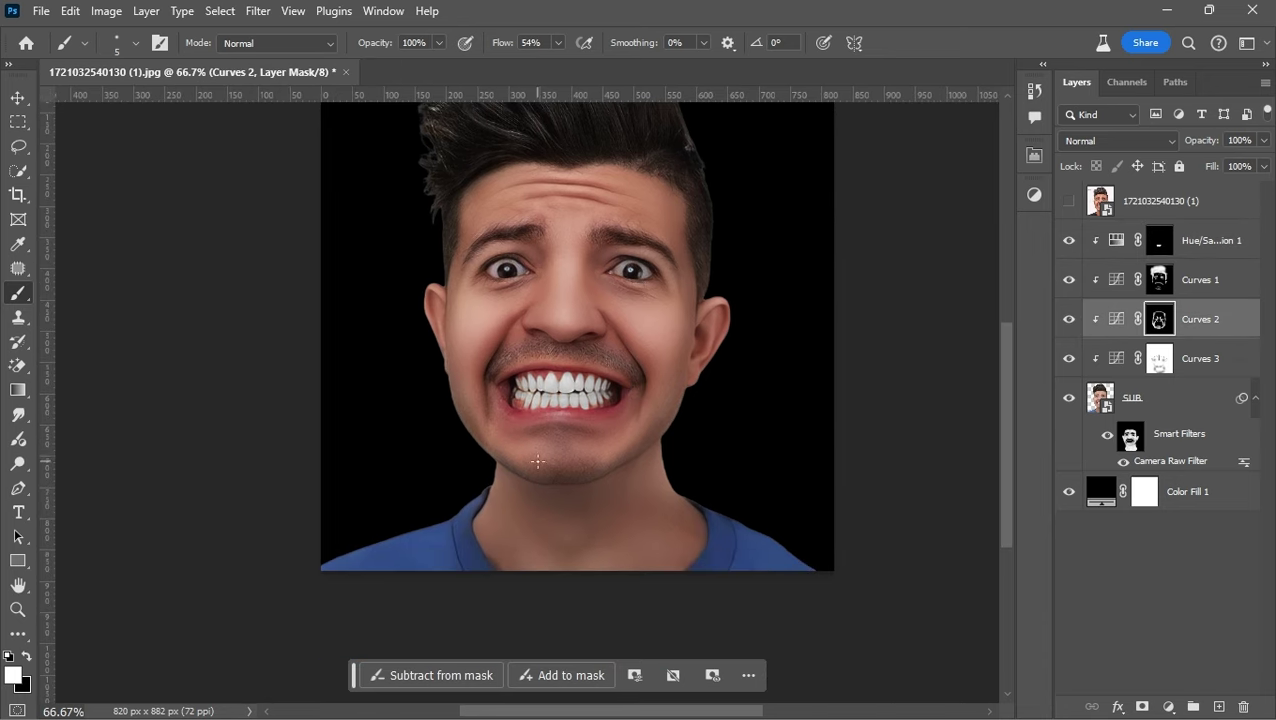
pyautogui.scroll(3, 537, 461)
pyautogui.rightClick(555, 461)
pyautogui.moveTo(505, 43); pyautogui.dragTo(528, 45)
pyautogui.scroll(1, 427, 343)
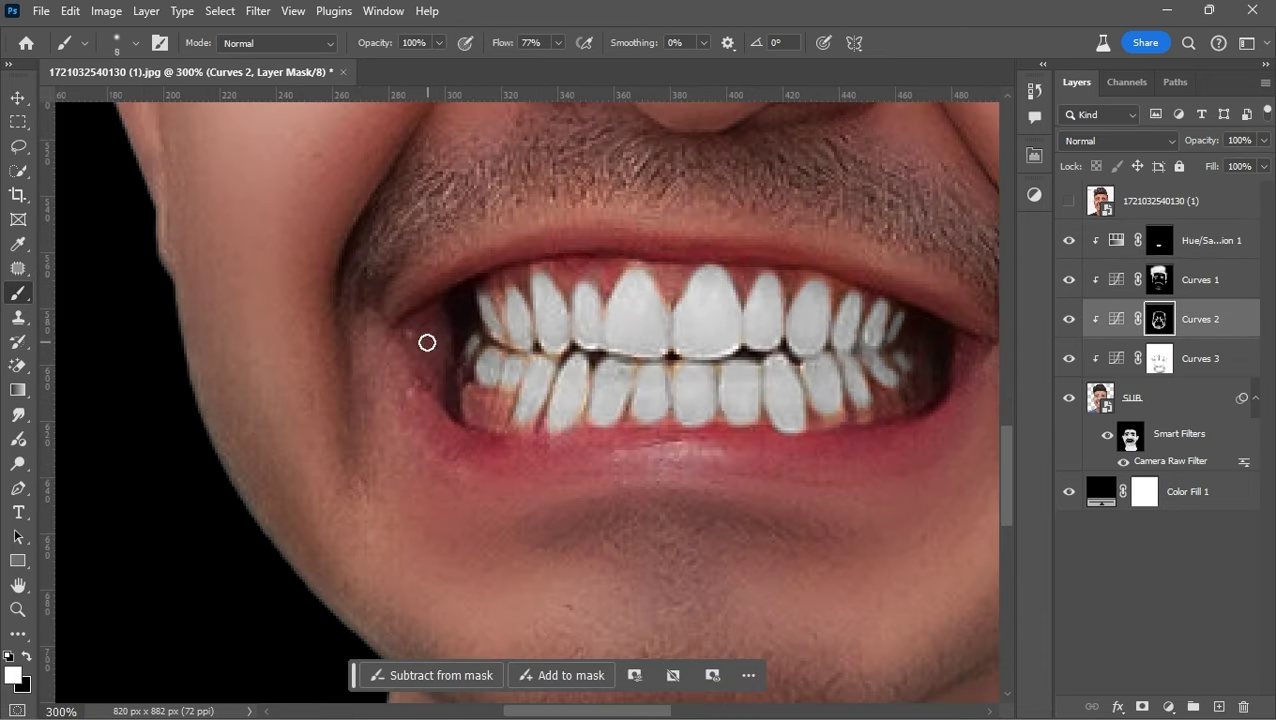
pyautogui.press('[')
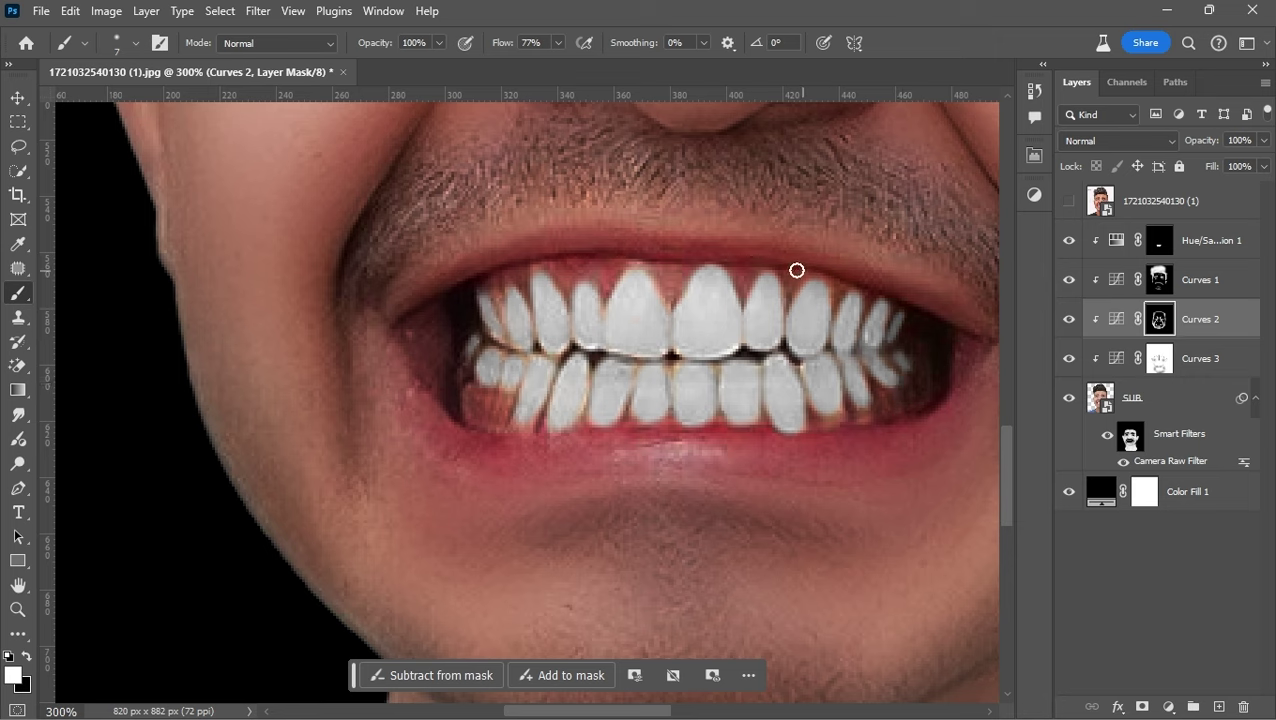
pyautogui.moveTo(797, 270); pyautogui.dragTo(478, 275)
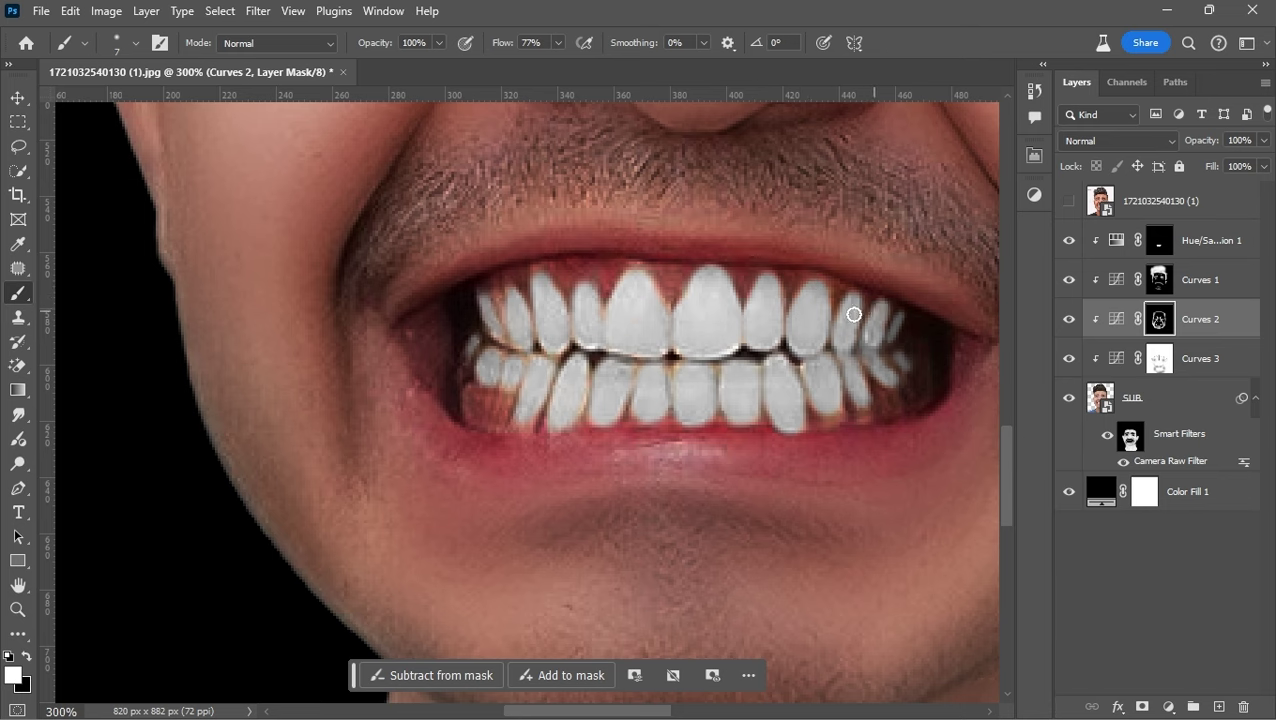
# Set the brush flow to 20% and zoom out to see the whole face
pyautogui.moveTo(854, 314); pyautogui.dragTo(509, 381)
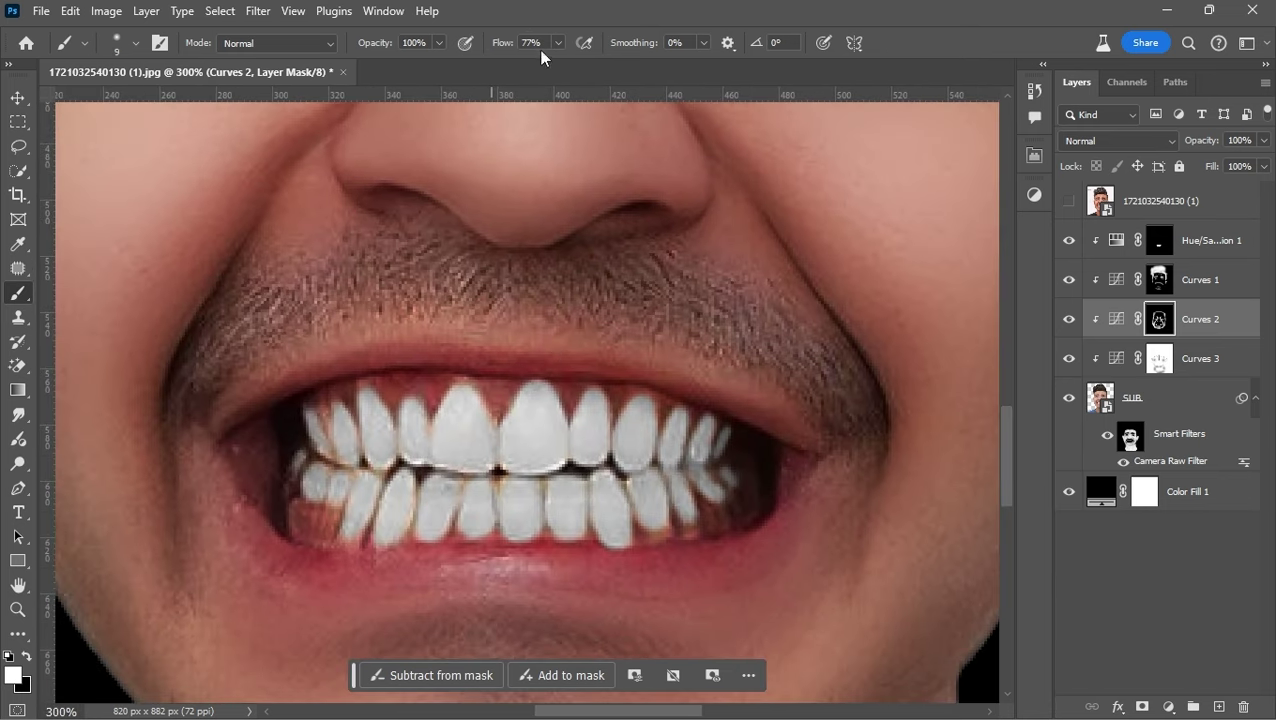
pyautogui.write('20')
pyautogui.press('Return')
pyautogui.press(']')
pyautogui.press(']')
pyautogui.press(']')
pyautogui.hotkey('ctrl', '-')
pyautogui.hotkey('ctrl', '-')
pyautogui.hotkey('ctrl', '-')
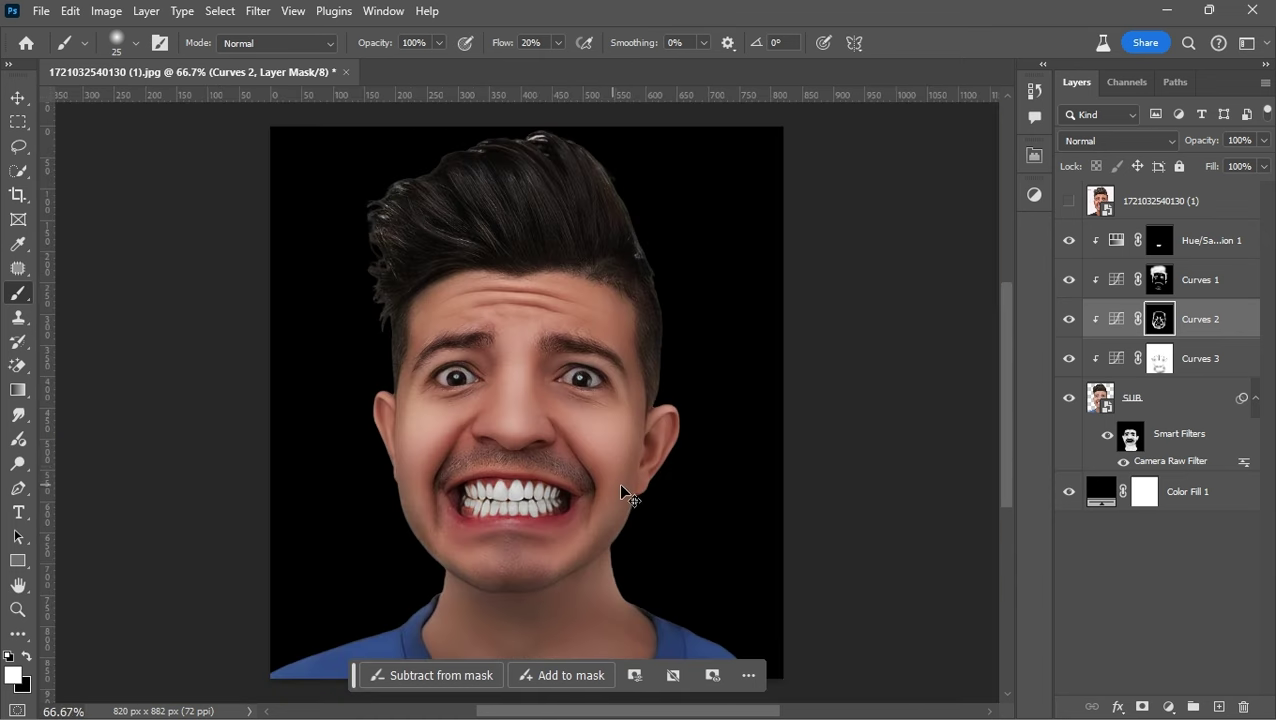
pyautogui.hotkey('ctrl', '-')
pyautogui.hotkey('ctrl', '+')
# Toggle Curves 2 to compare before and after, then duplicate it as Curves 2 copy
pyautogui.press('v')
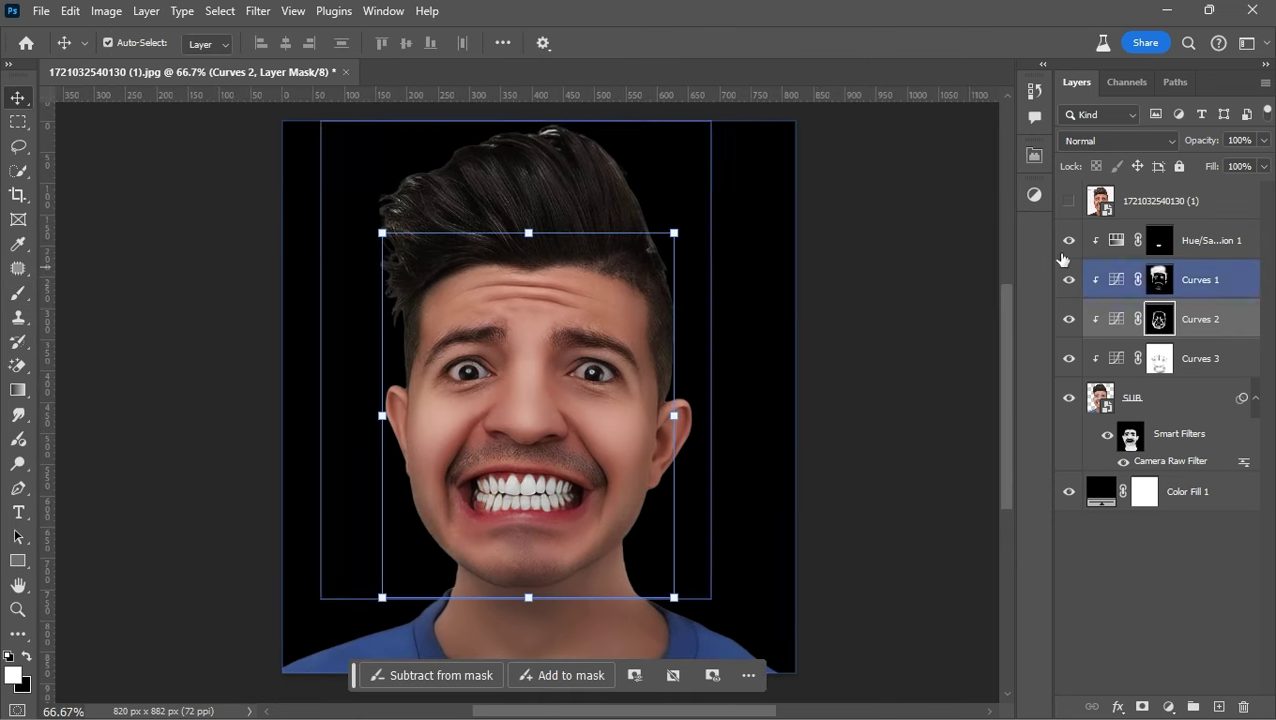
pyautogui.click(1068, 280)
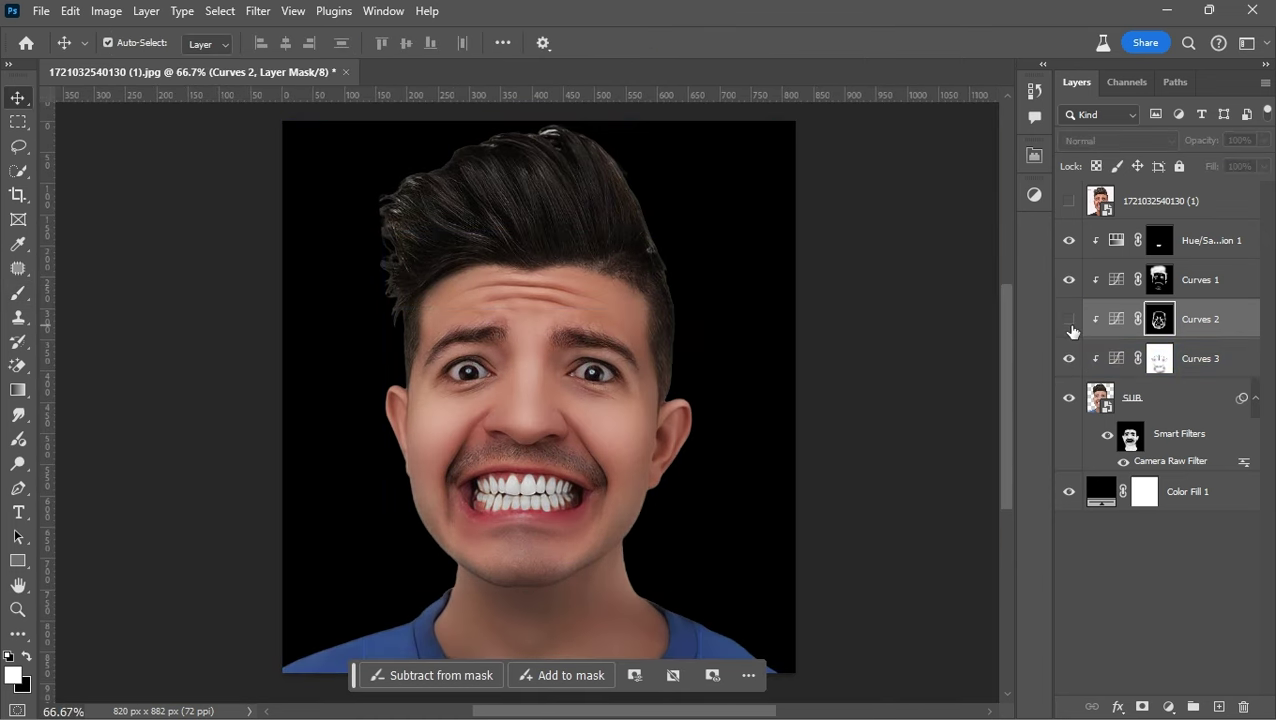
pyautogui.hotkey('ctrl', '+')
pyautogui.press('b')
pyautogui.hotkey('ctrl', '+')
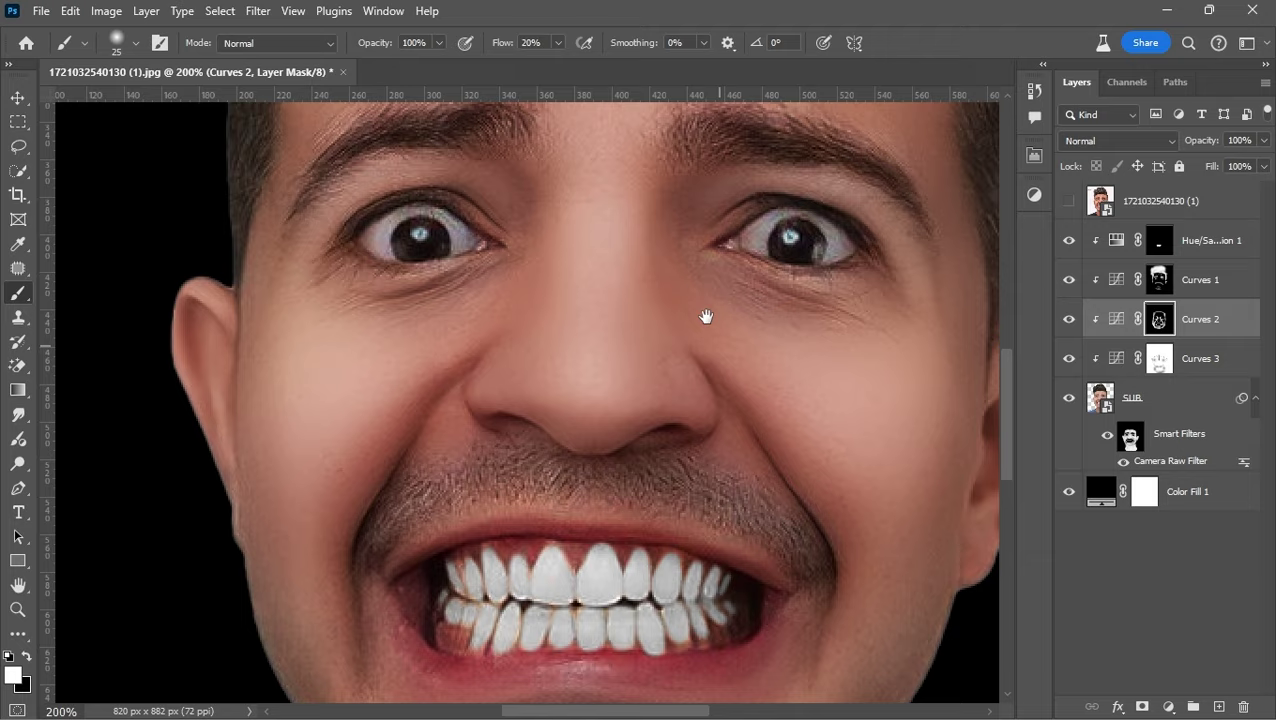
pyautogui.hotkey('ctrl', '-')
pyautogui.hotkey('ctrl', '-')
pyautogui.hotkey('ctrl', 'j')
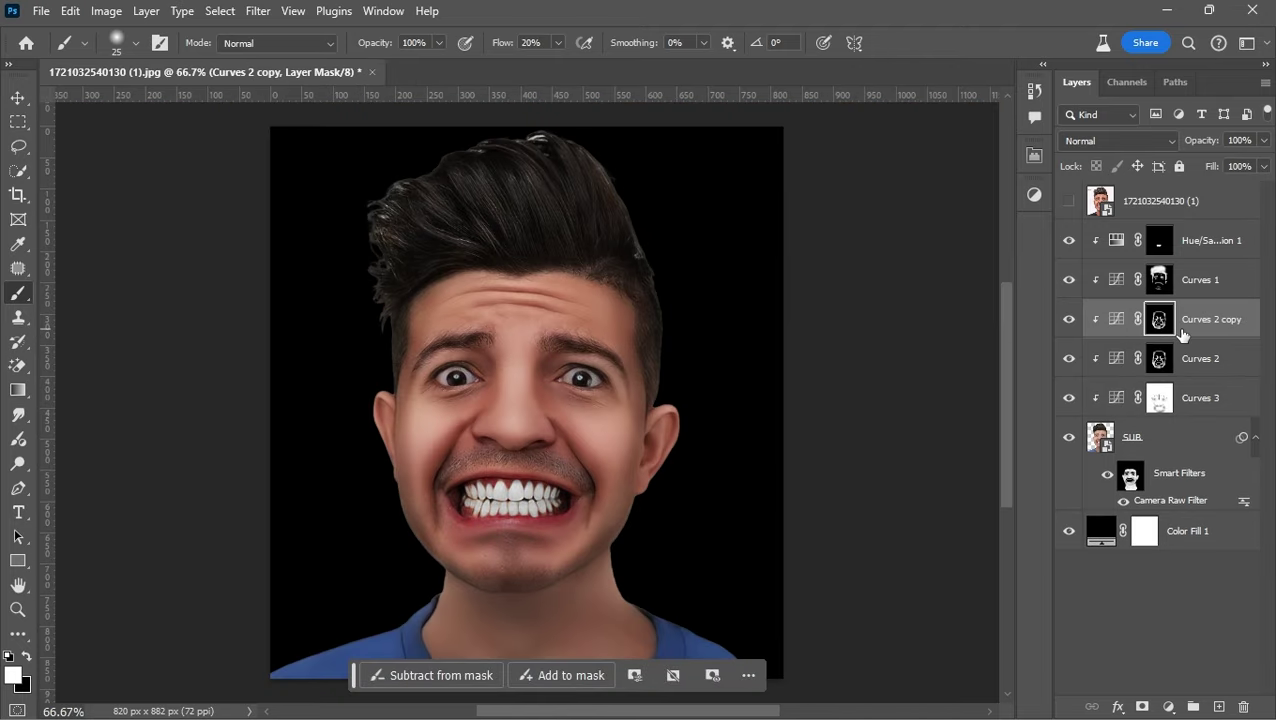
# Invert the Curves 2 copy mask to black and brush a spot between the eyebrows
pyautogui.click(1142, 706)
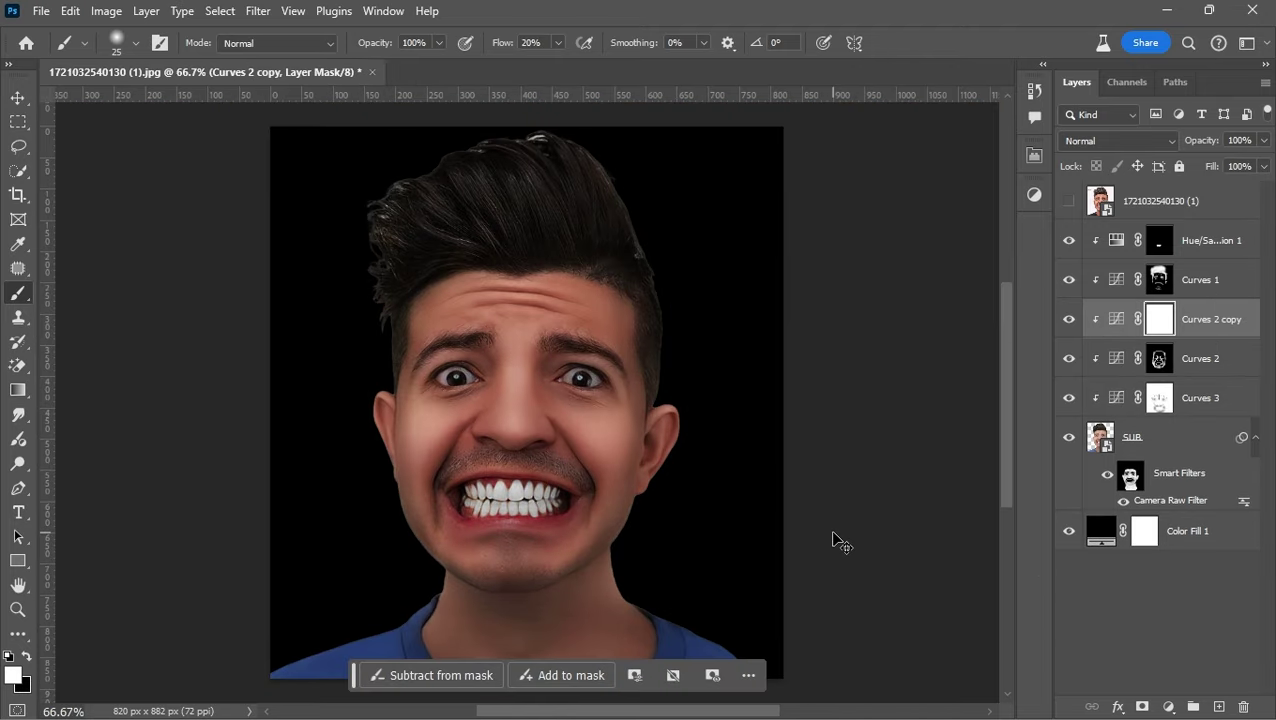
pyautogui.hotkey('ctrl', 'i')
pyautogui.hotkey('ctrl', '+')
pyautogui.hotkey('ctrl', '+')
pyautogui.hotkey('ctrl', '+')
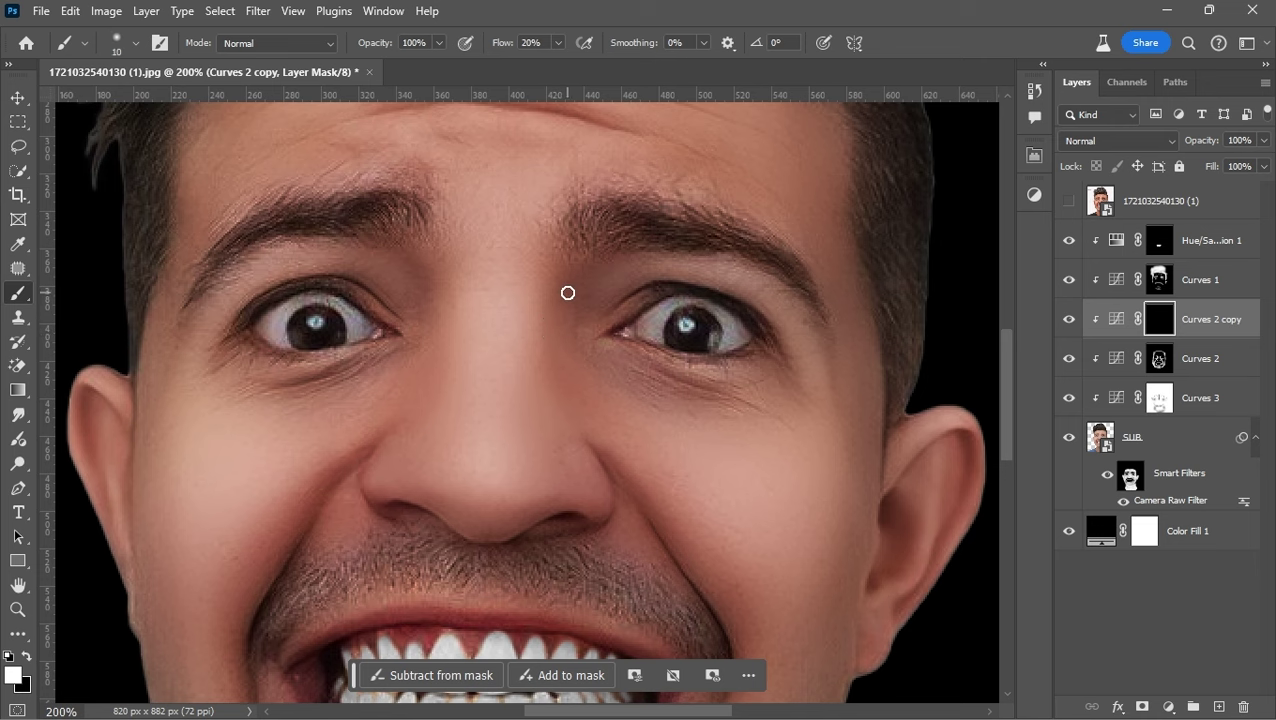
pyautogui.press(']')
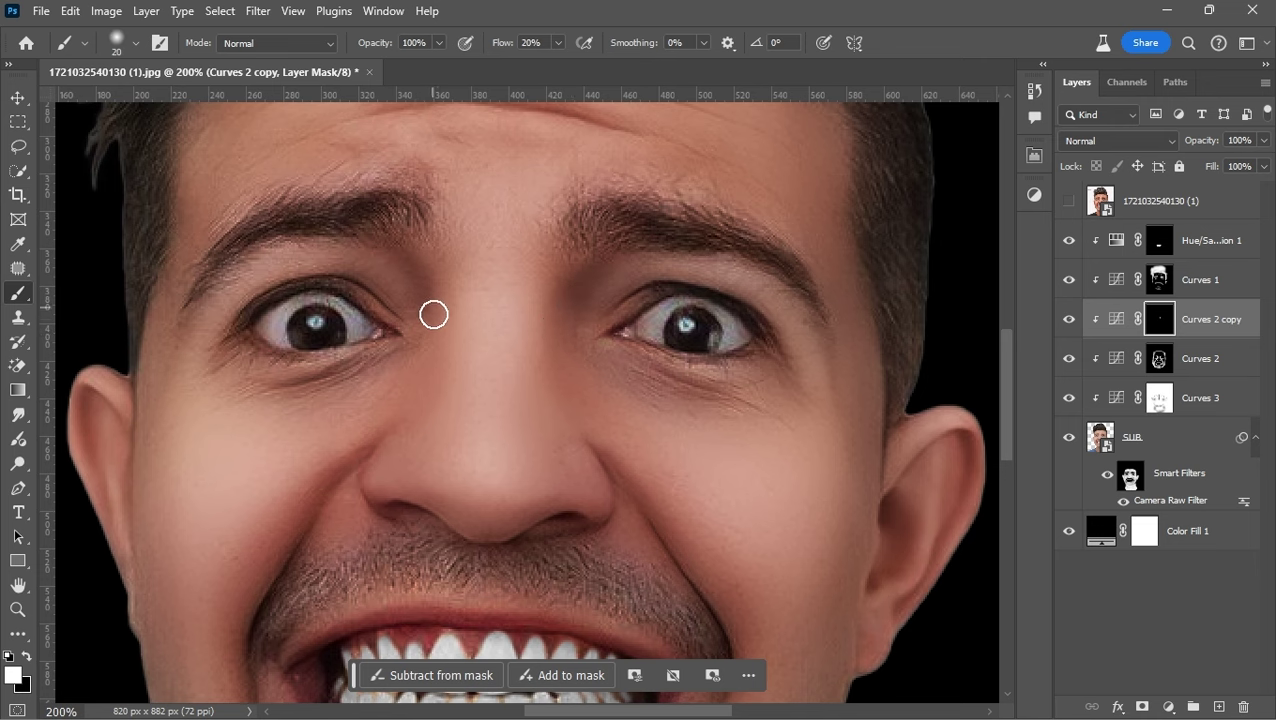
pyautogui.moveTo(433, 310); pyautogui.dragTo(424, 381)
pyautogui.scroll(-1, 424, 381)
pyautogui.hscroll(-1, 424, 381)
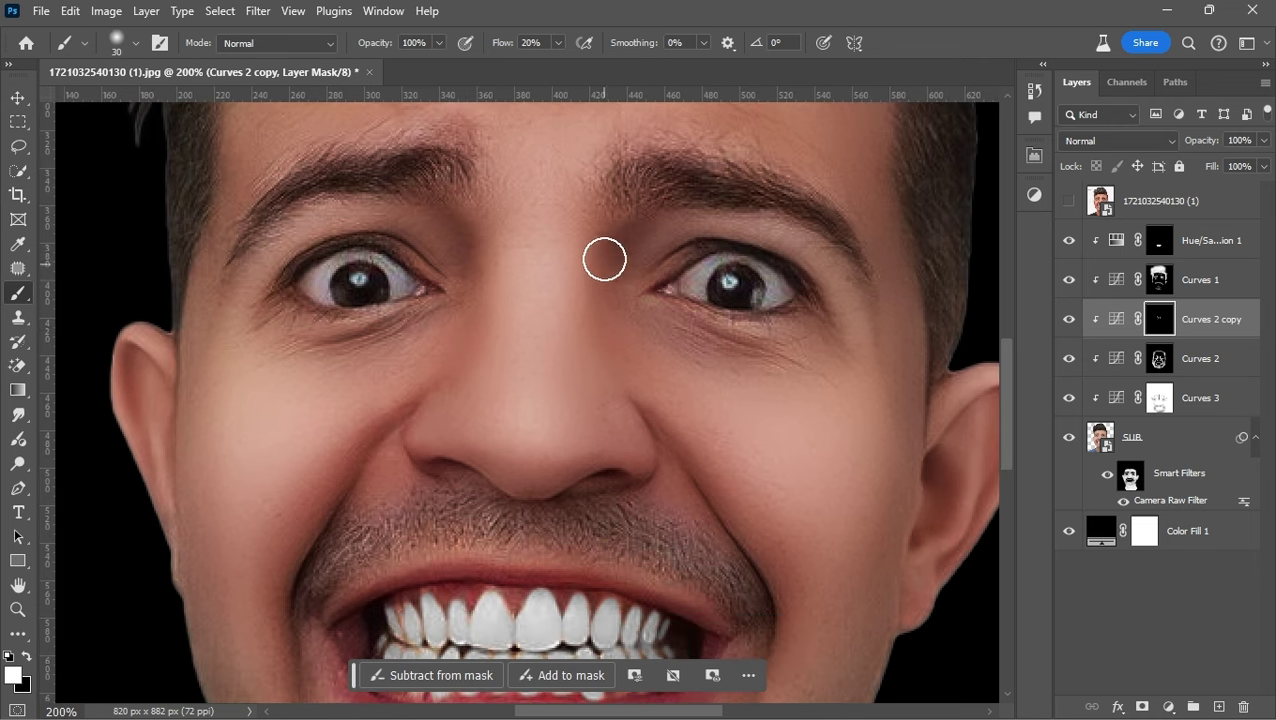
# Brush further spots on the nose and cheek, then invert the Curves 2 copy mask again
pyautogui.press('[')
pyautogui.press('[')
pyautogui.scroll(-1, 629, 331)
pyautogui.hscroll(1, 629, 331)
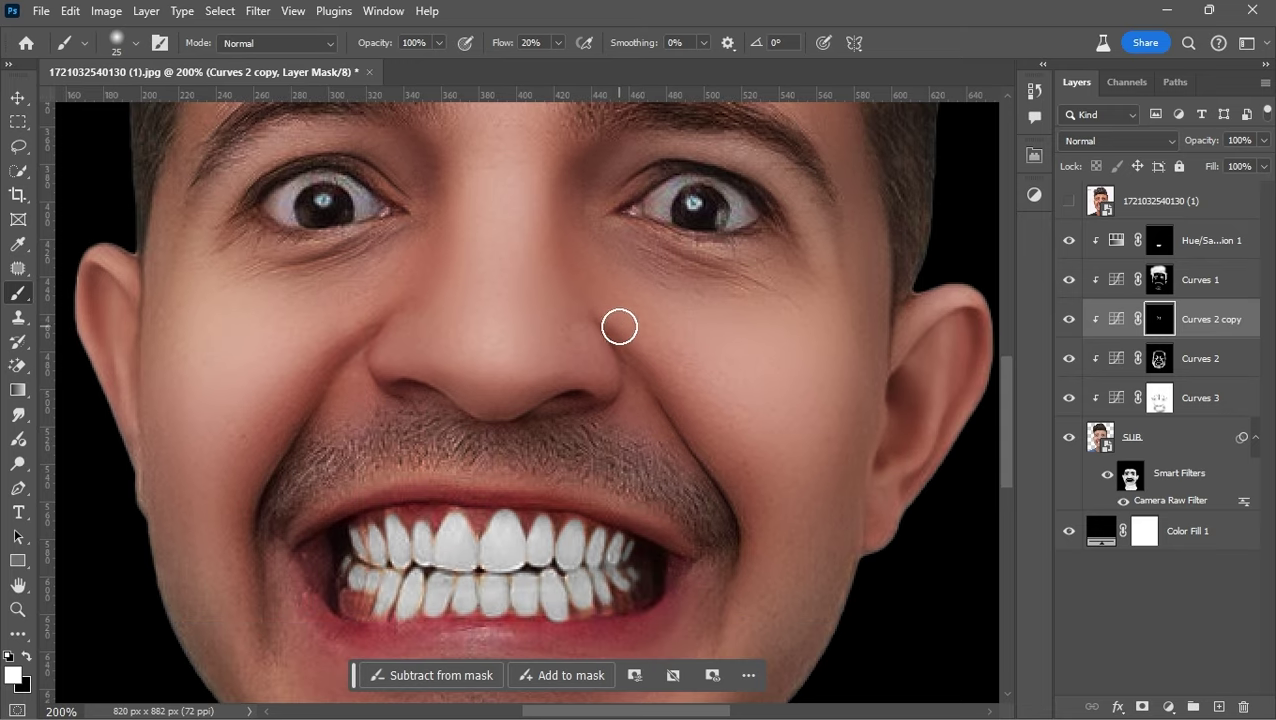
pyautogui.press(']')
pyautogui.scroll(-1, 763, 470)
pyautogui.hscroll(-1, 763, 470)
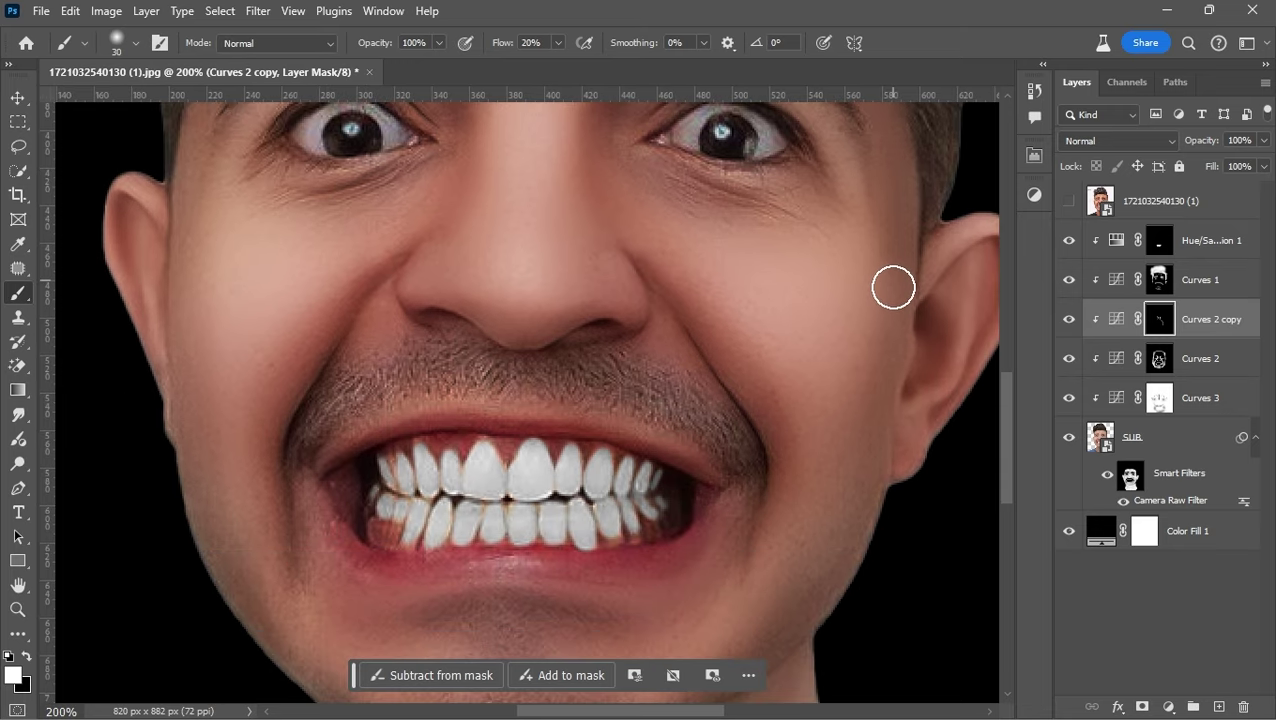
pyautogui.scroll(-1, 456, 294)
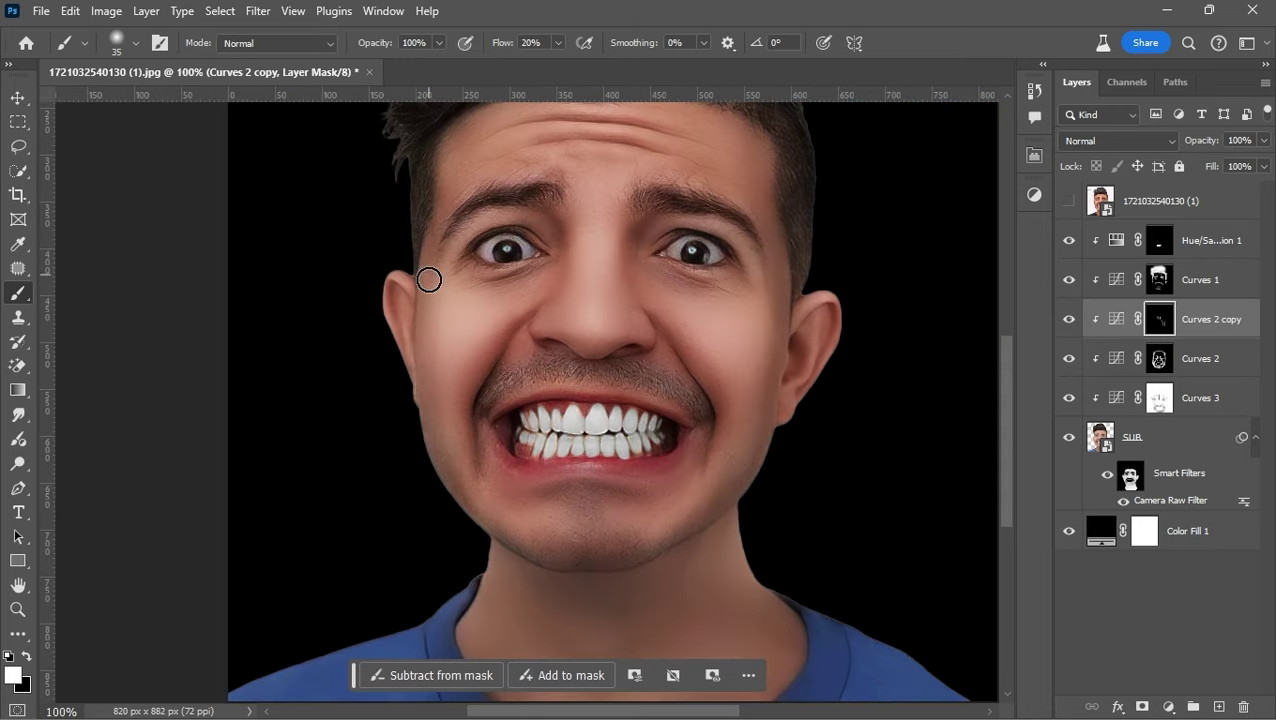
pyautogui.scroll(-1, 470, 454)
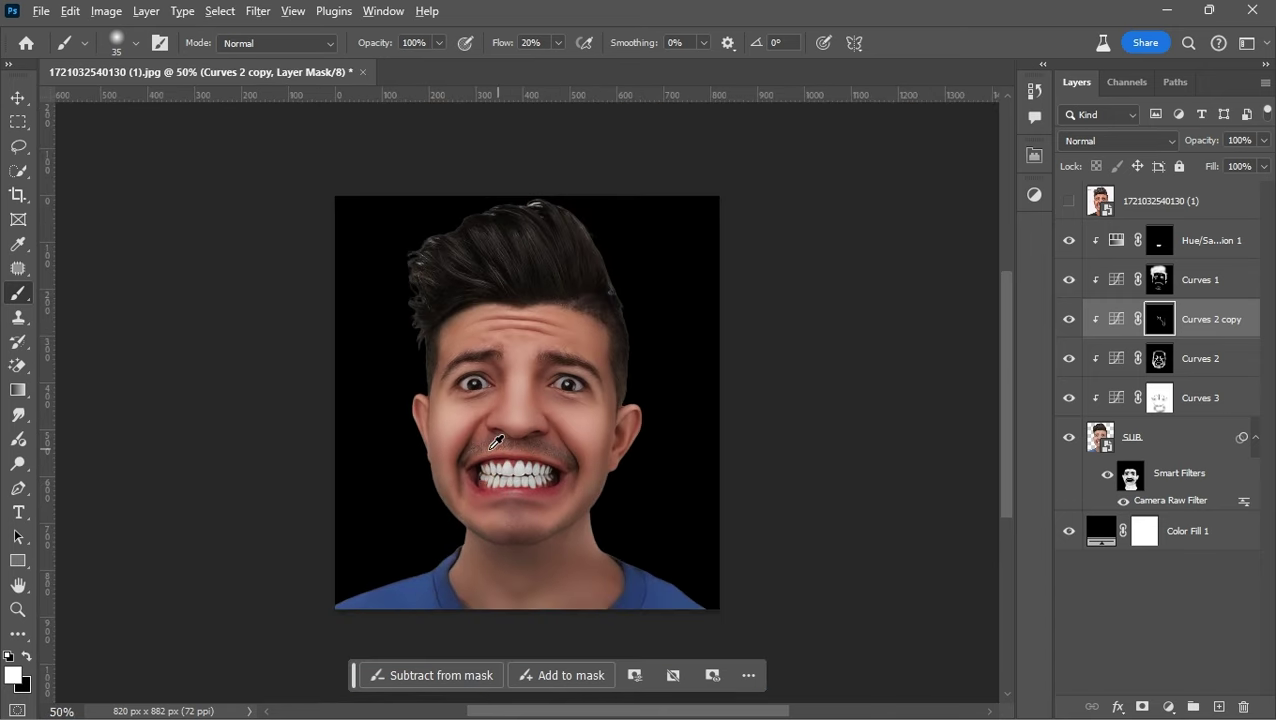
pyautogui.scroll(-1, 590, 445)
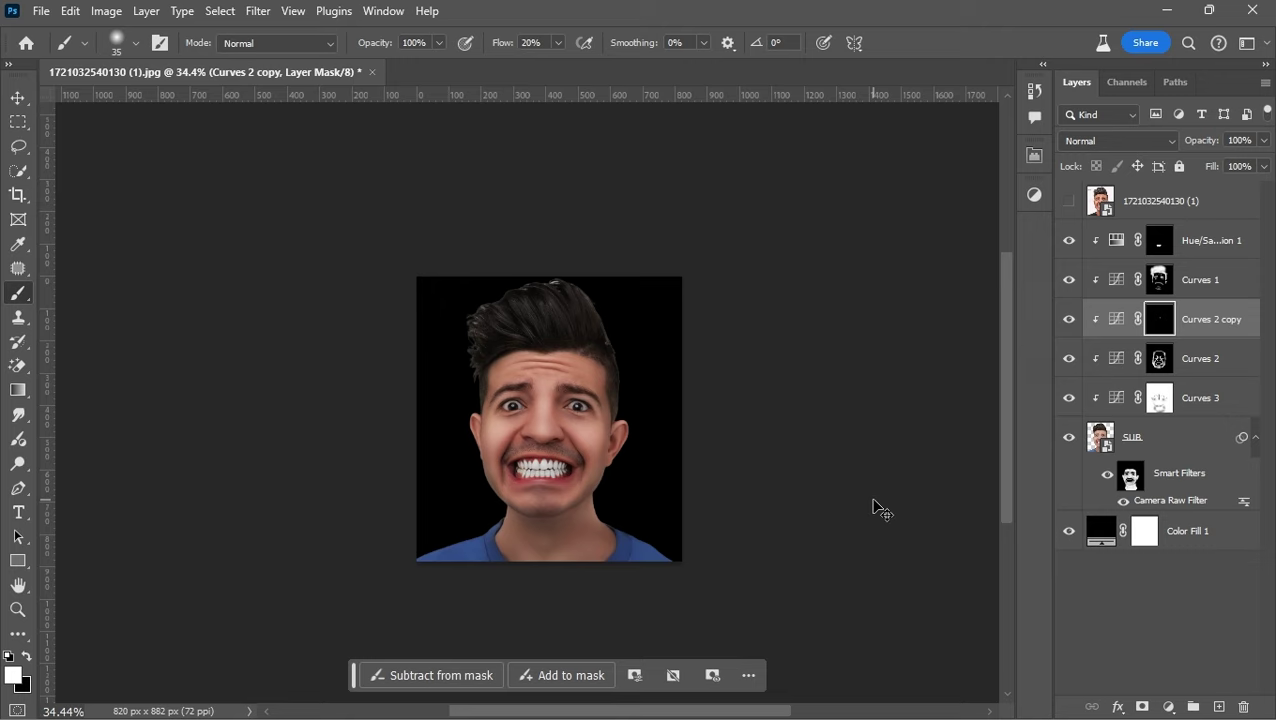
pyautogui.hotkey('ctrl', 'i')
pyautogui.scroll(2, 808, 329)
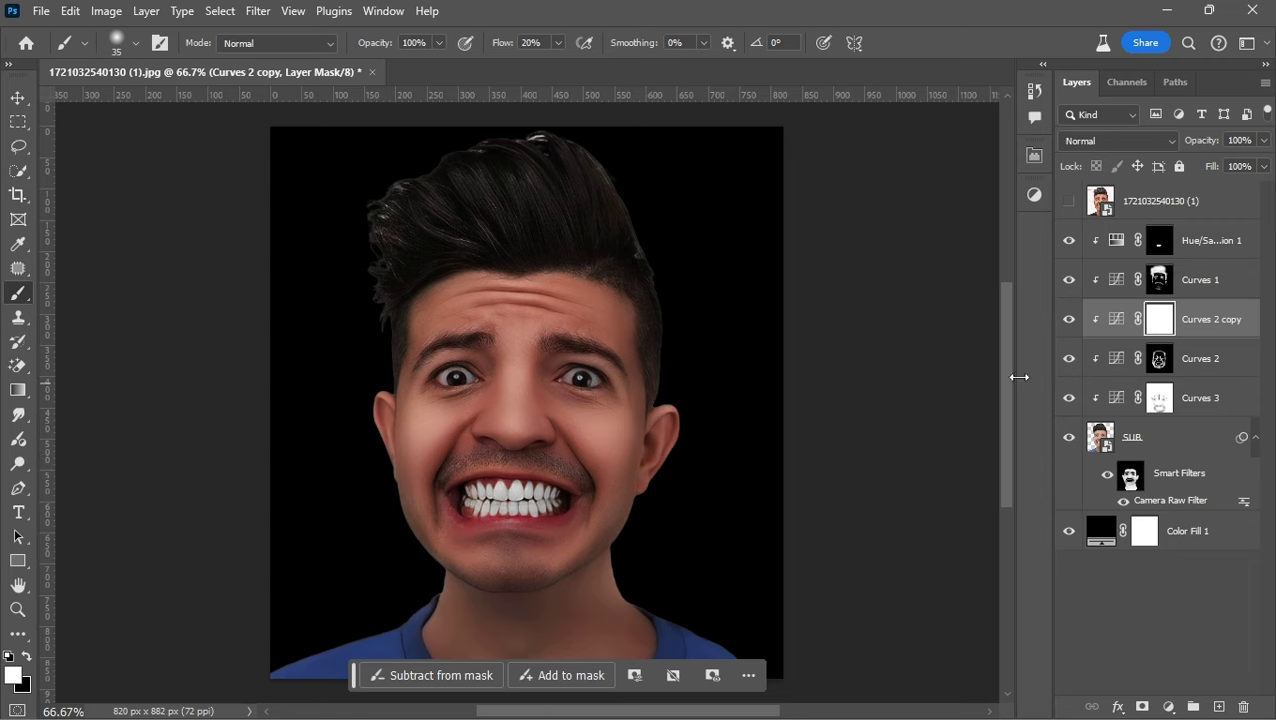
# Invert the Curves 2 copy mask back to black, then fill the teeth selection on it
pyautogui.doubleClick(1116, 318)
pyautogui.click(1159, 318)
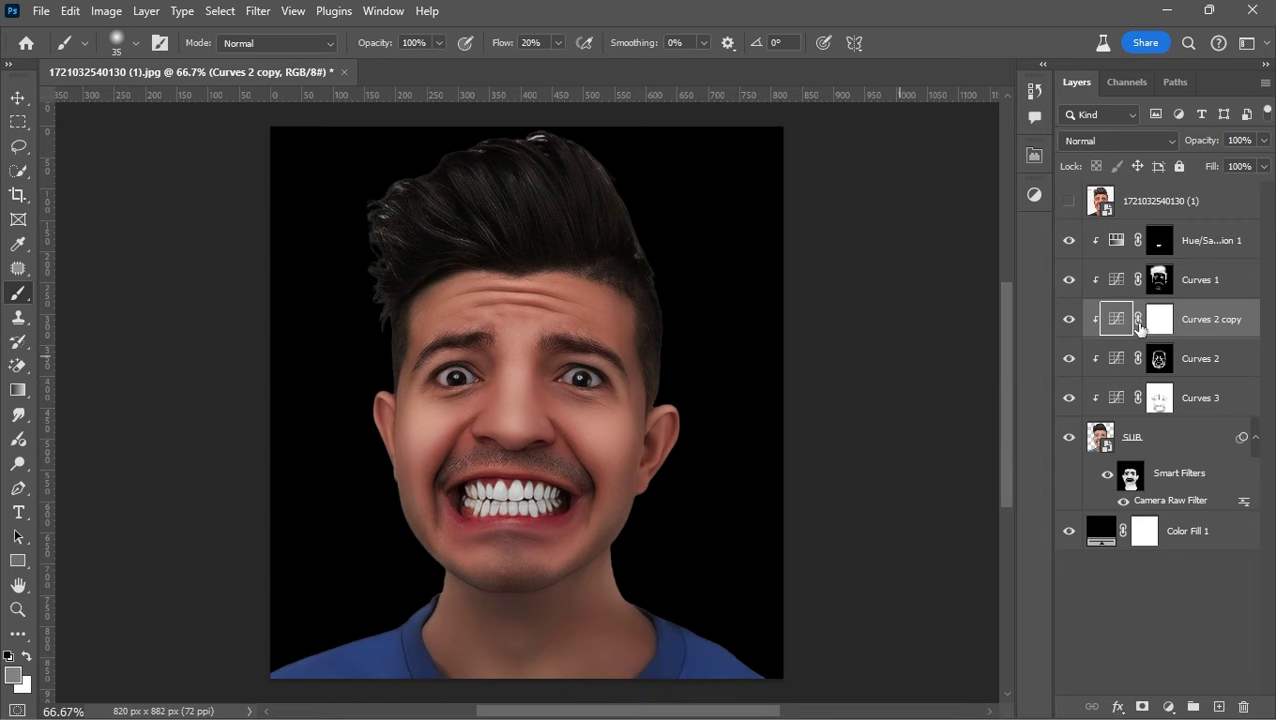
pyautogui.hotkey('ctrl', 'i')
pyautogui.hotkey('ctrl', 'i')
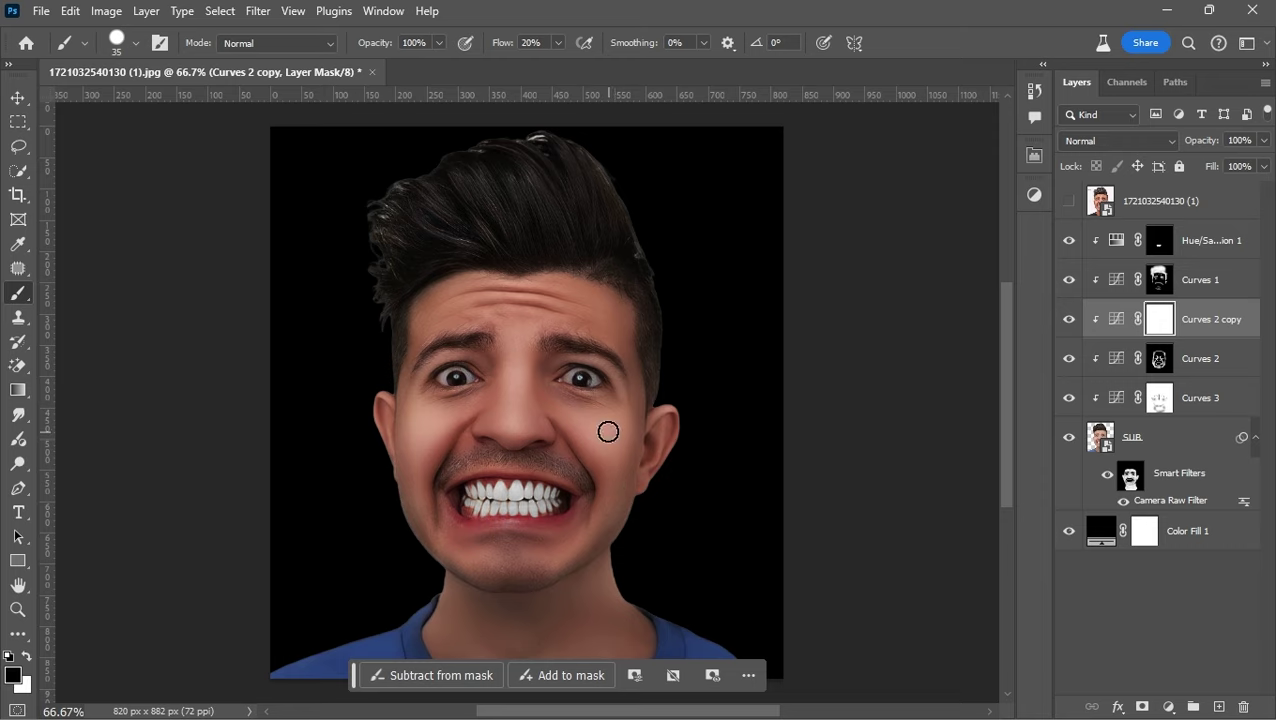
pyautogui.scroll(3, 607, 440)
pyautogui.scroll(2, 595, 485)
pyautogui.scroll(1, 590, 490)
pyautogui.hotkey('ctrl', 'shift', 'd')
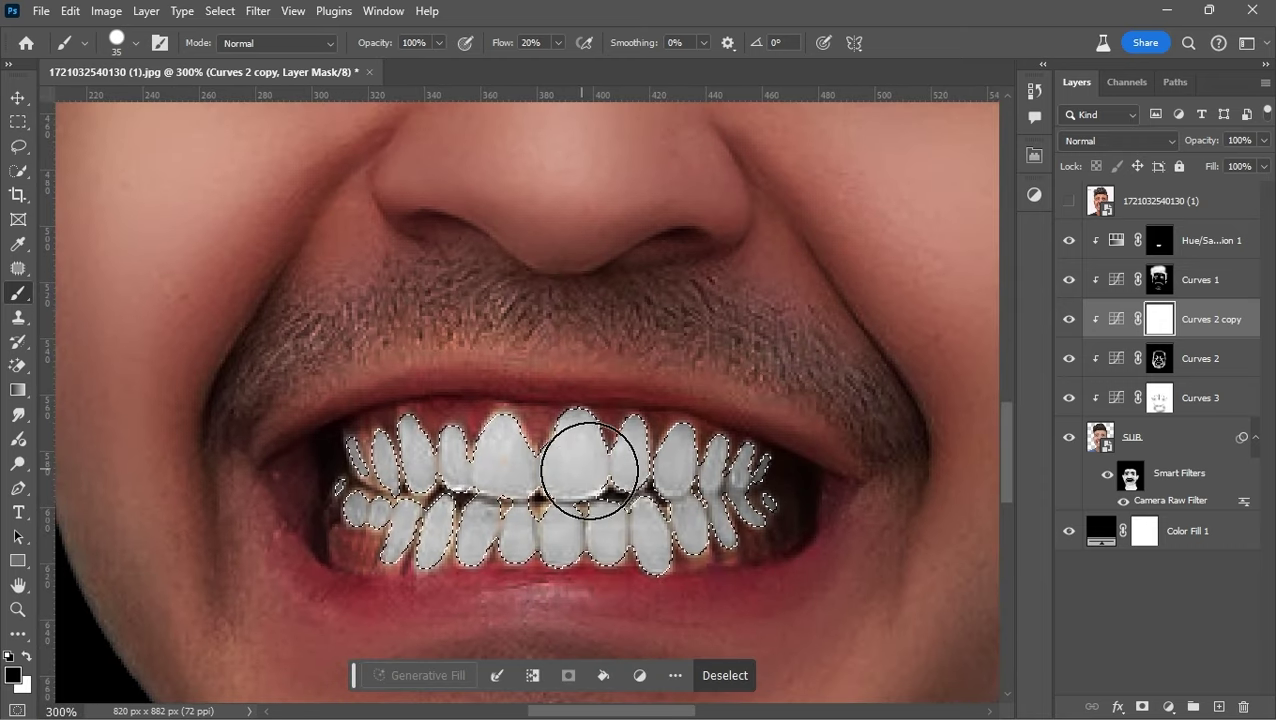
pyautogui.hotkey('alt', 'BackSpace')
pyautogui.hotkey('ctrl', 'd')
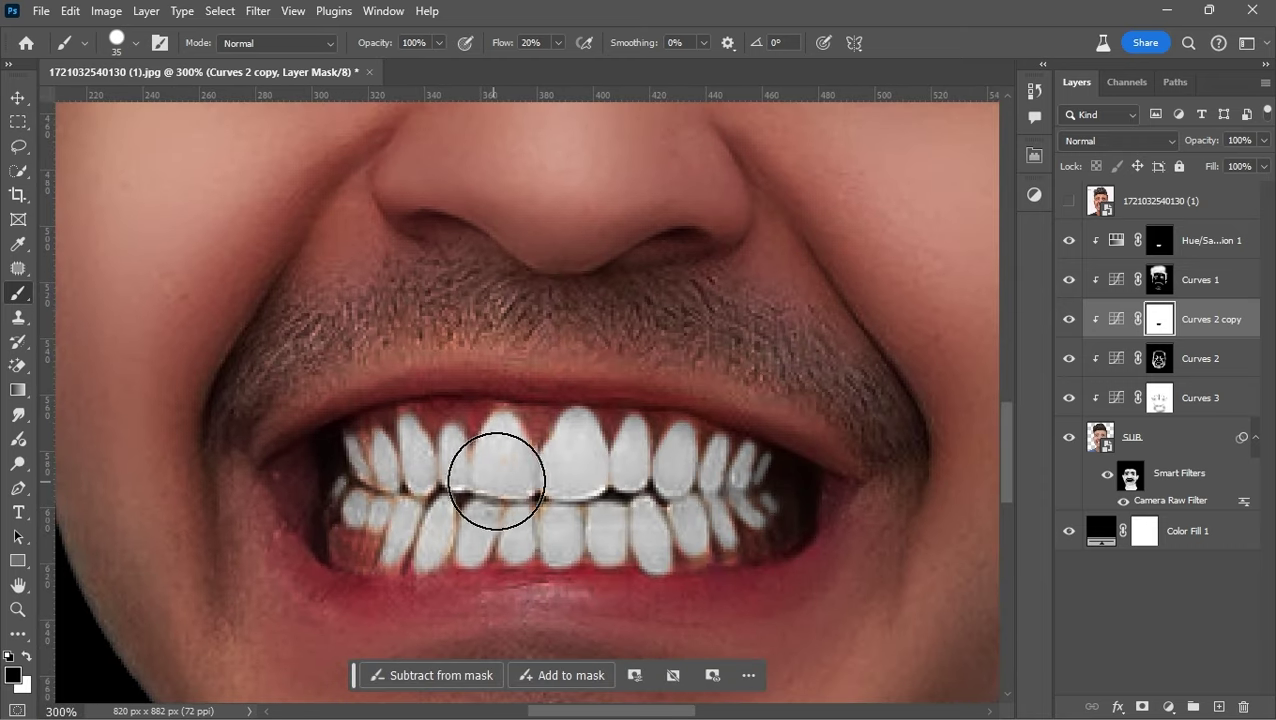
# Resize the brush for painting the eyes and cheeks on the Curves 2 copy mask
pyautogui.scroll(5, 570, 436)
pyautogui.scroll(-2, 447, 325)
pyautogui.scroll(2, 447, 325)
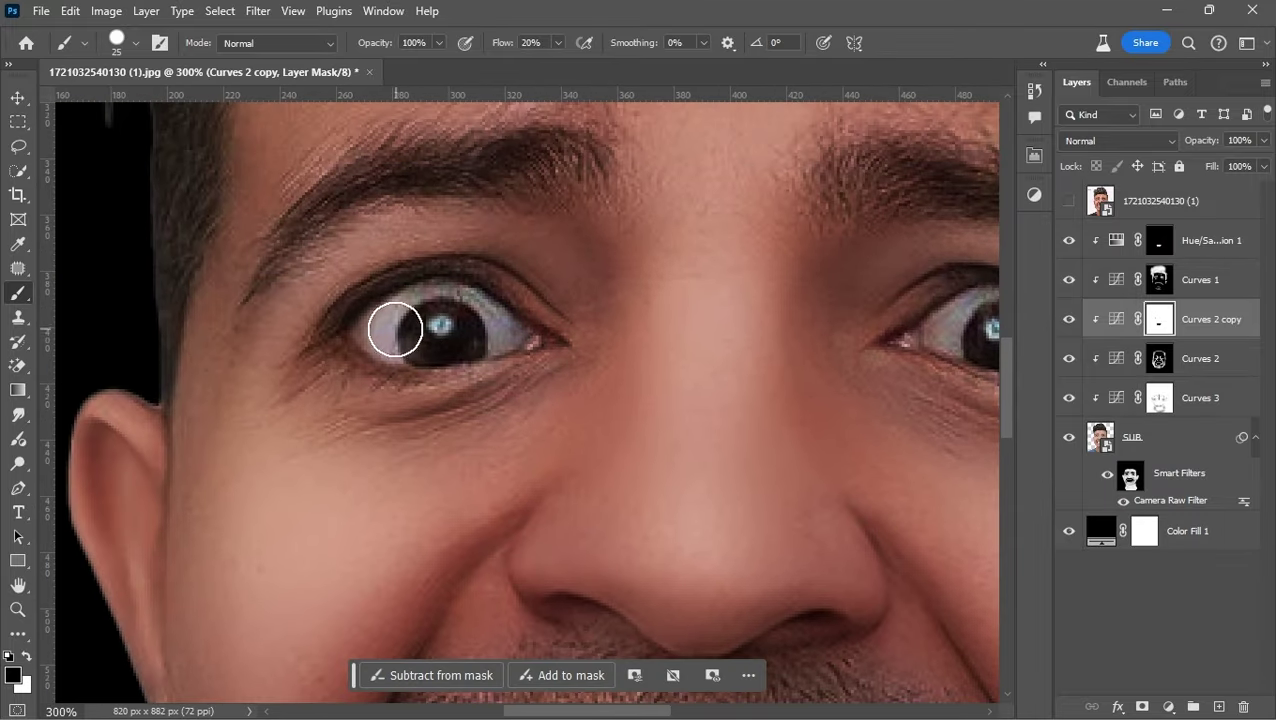
pyautogui.press('[')
pyautogui.press('[')
pyautogui.press('[')
pyautogui.hscroll(5, 472, 334)
pyautogui.press(']')
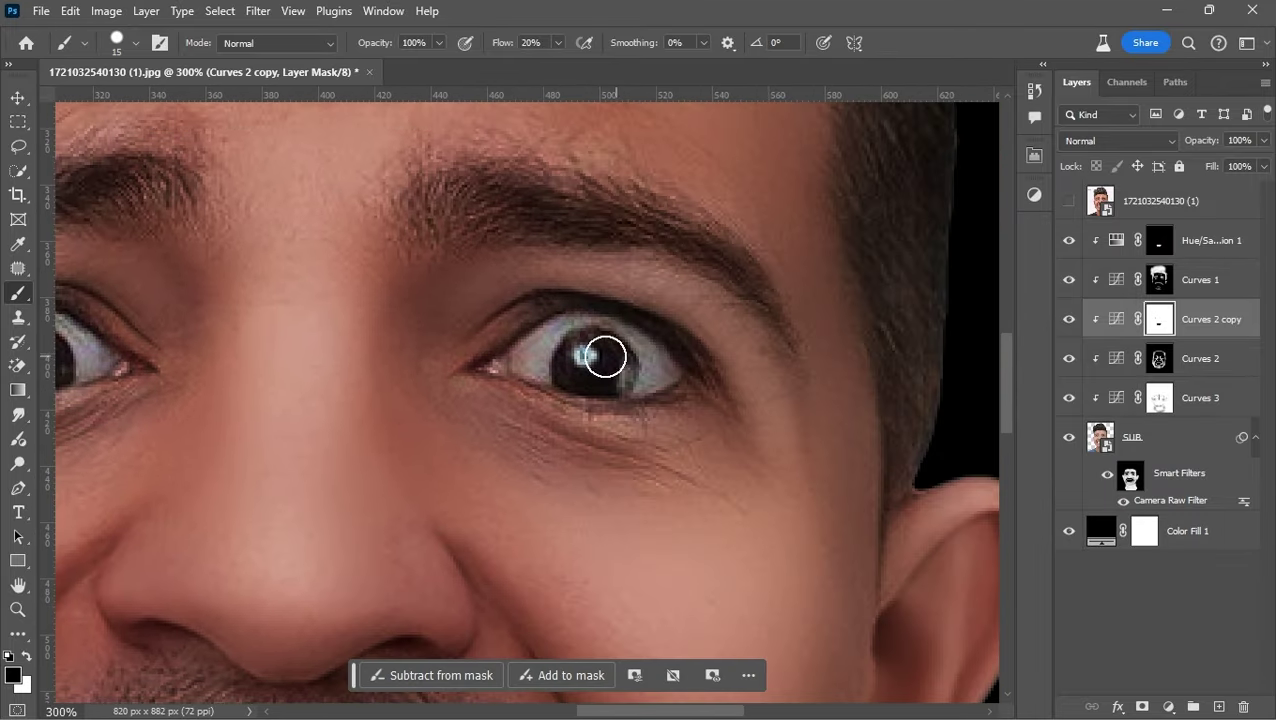
pyautogui.scroll(-4, 644, 357)
pyautogui.rightClick(644, 357)
pyautogui.press('Escape')
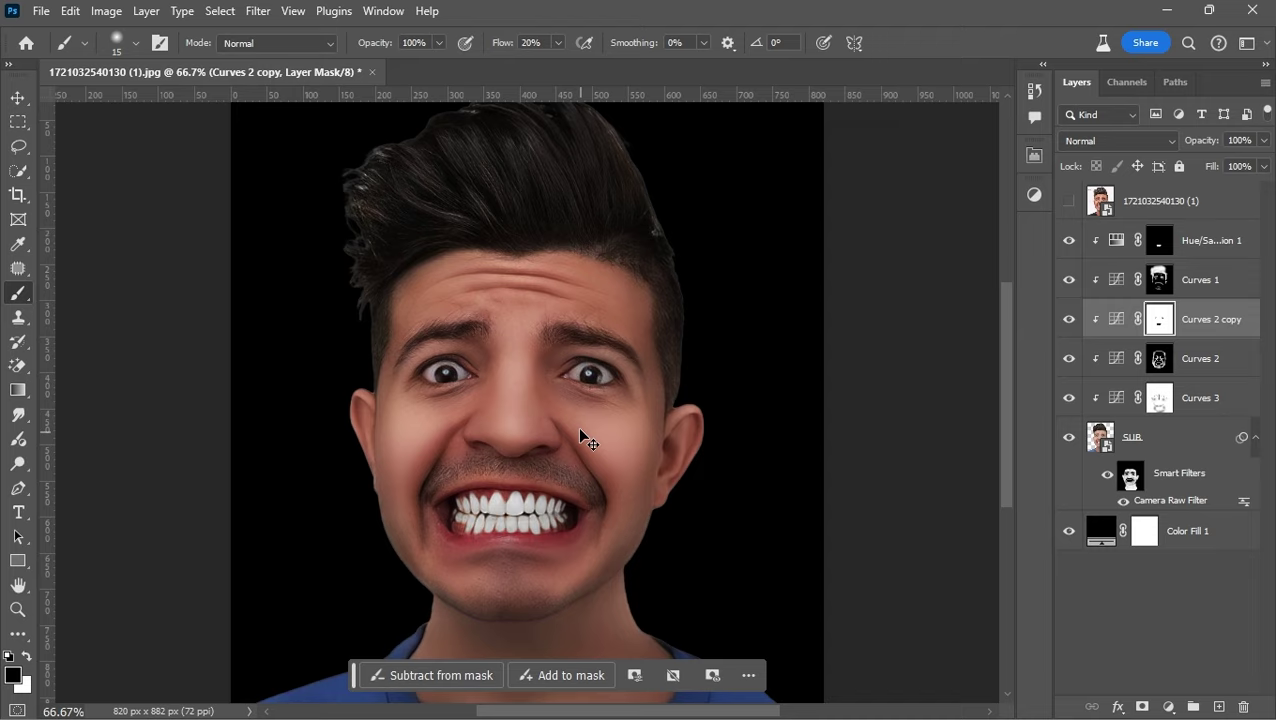
pyautogui.scroll(1, 574, 422)
pyautogui.press(']')
pyautogui.press(']')
pyautogui.press(']')
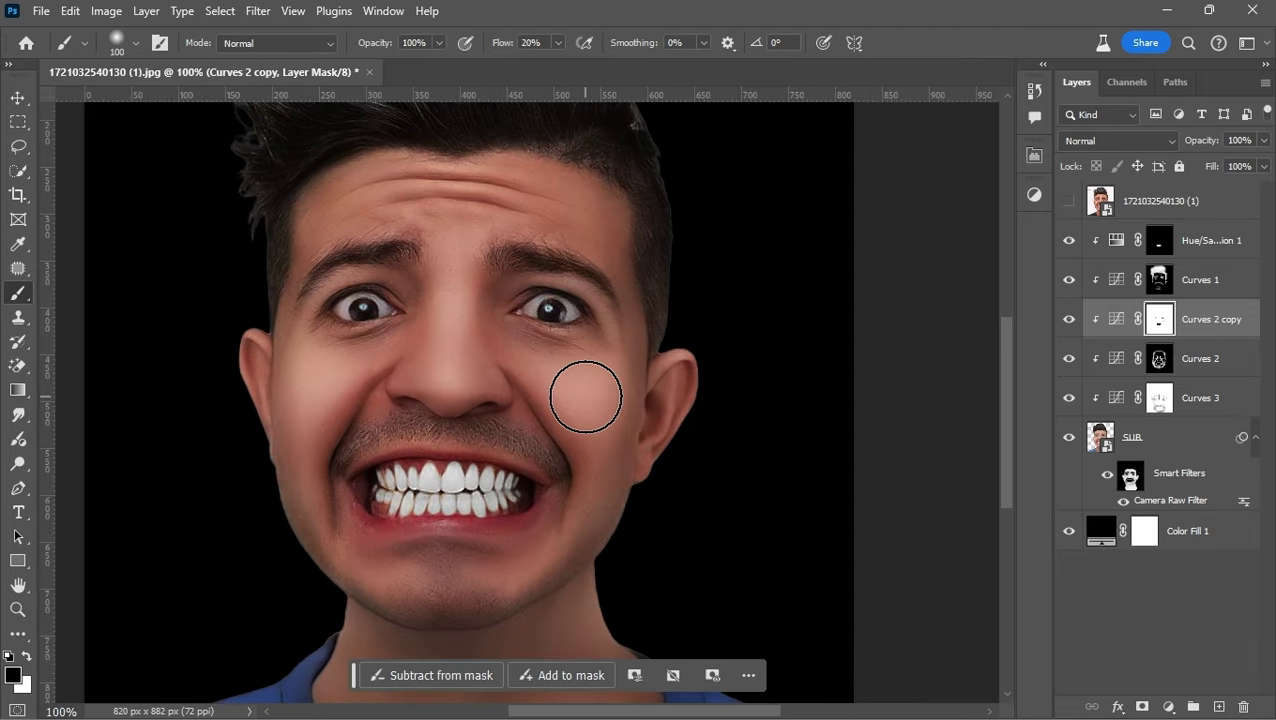
pyautogui.press('[')
pyautogui.press('[')
# Compare Curves 2 copy on and off, then switch to a larger Soft Round brush
pyautogui.click(1070, 319)
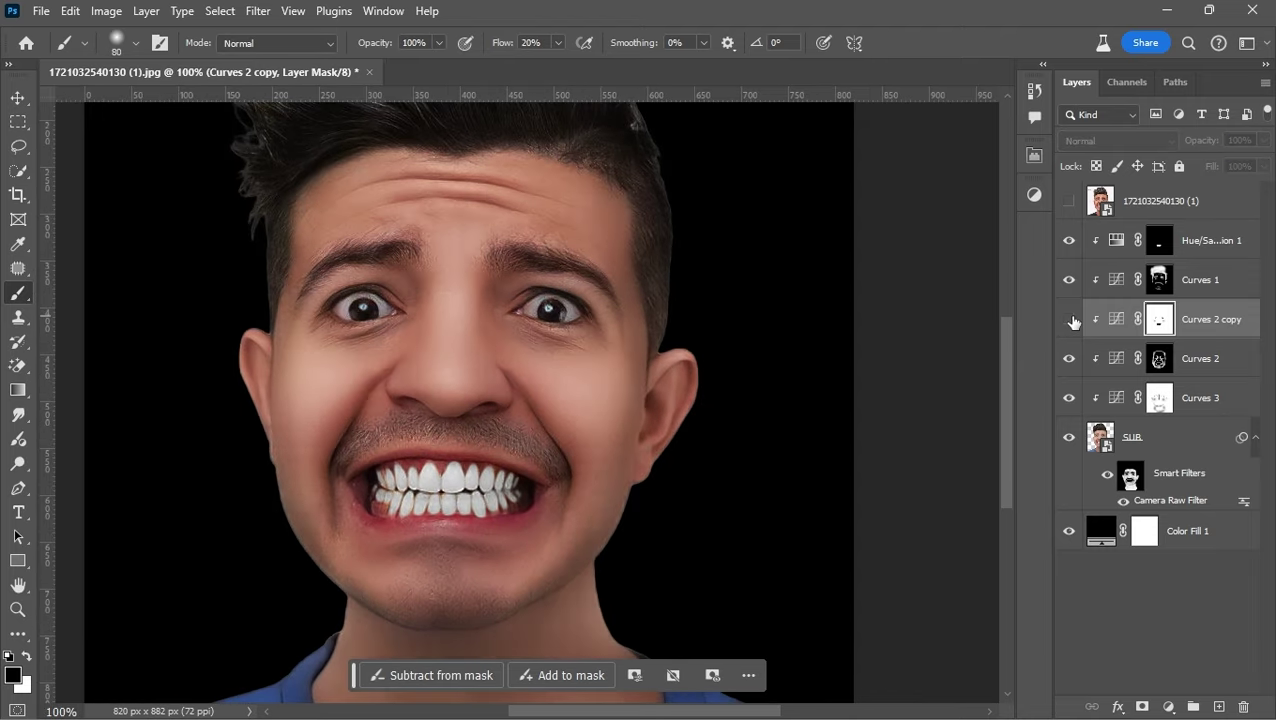
pyautogui.keyDown('ctrl'); pyautogui.click(1158, 325); pyautogui.keyUp('ctrl')
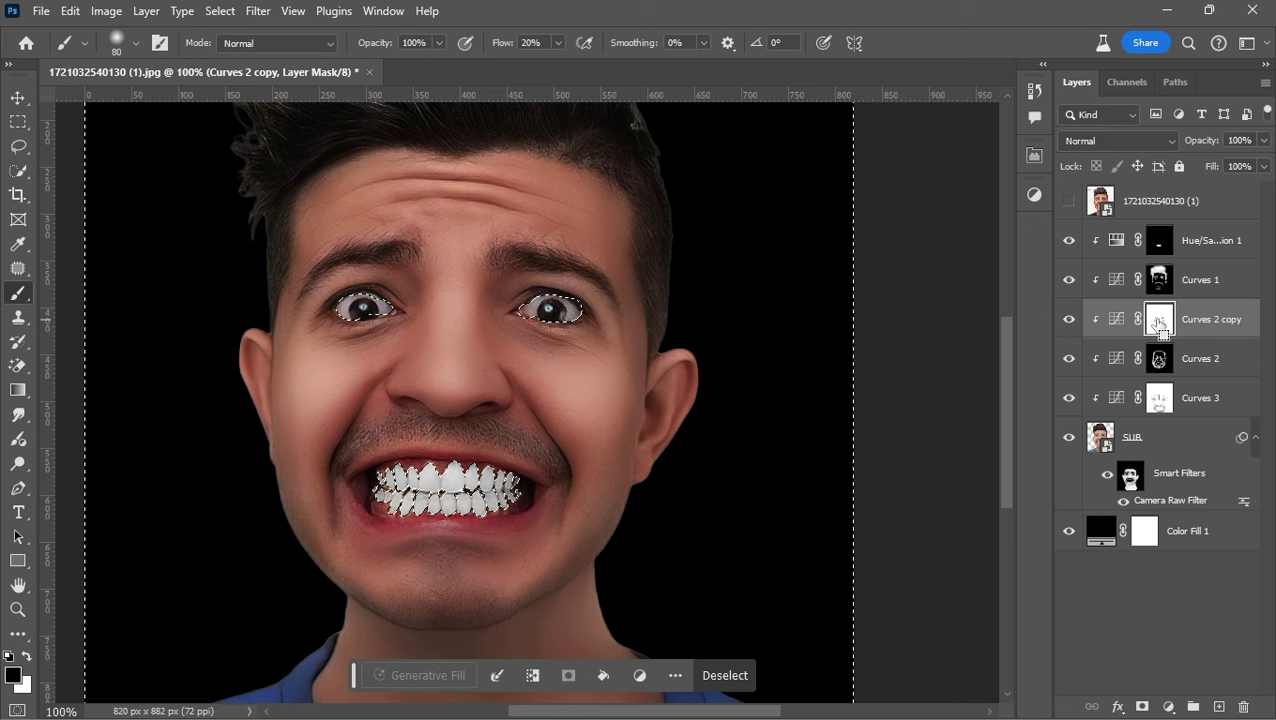
pyautogui.hotkey('ctrl', 'd')
pyautogui.press(']')
pyautogui.press(']')
pyautogui.press(']')
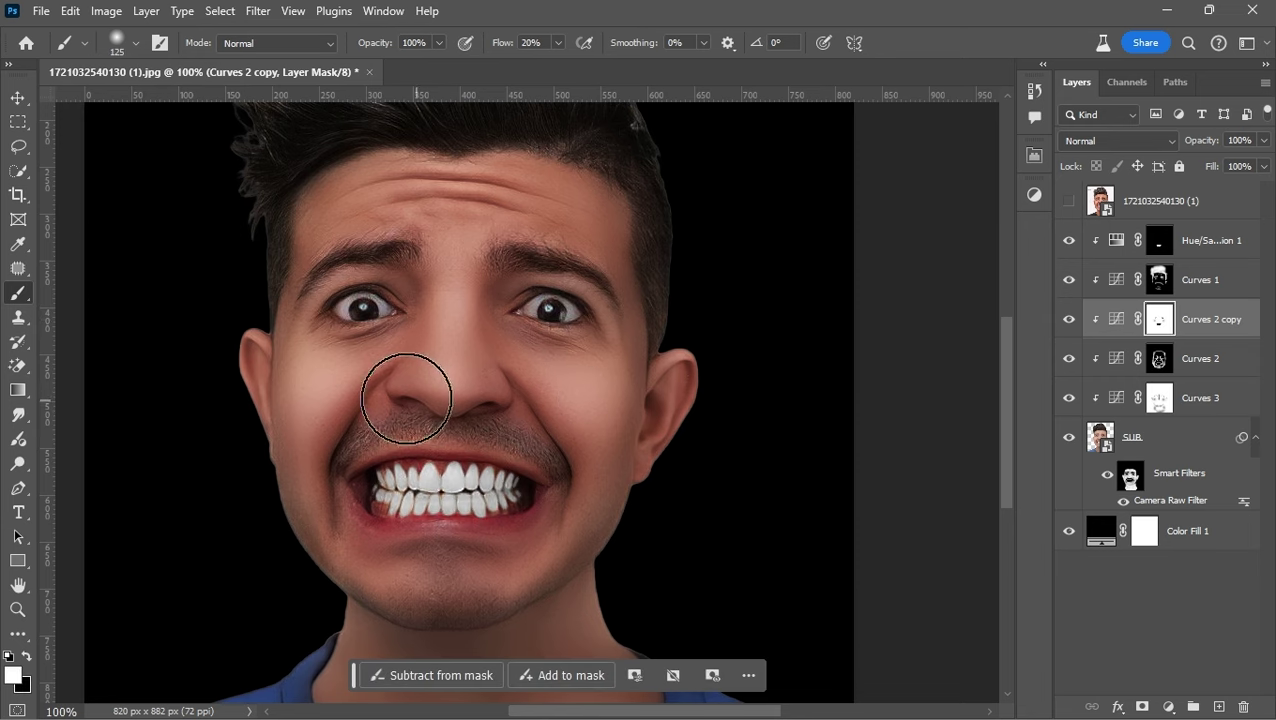
pyautogui.rightClick(598, 390)
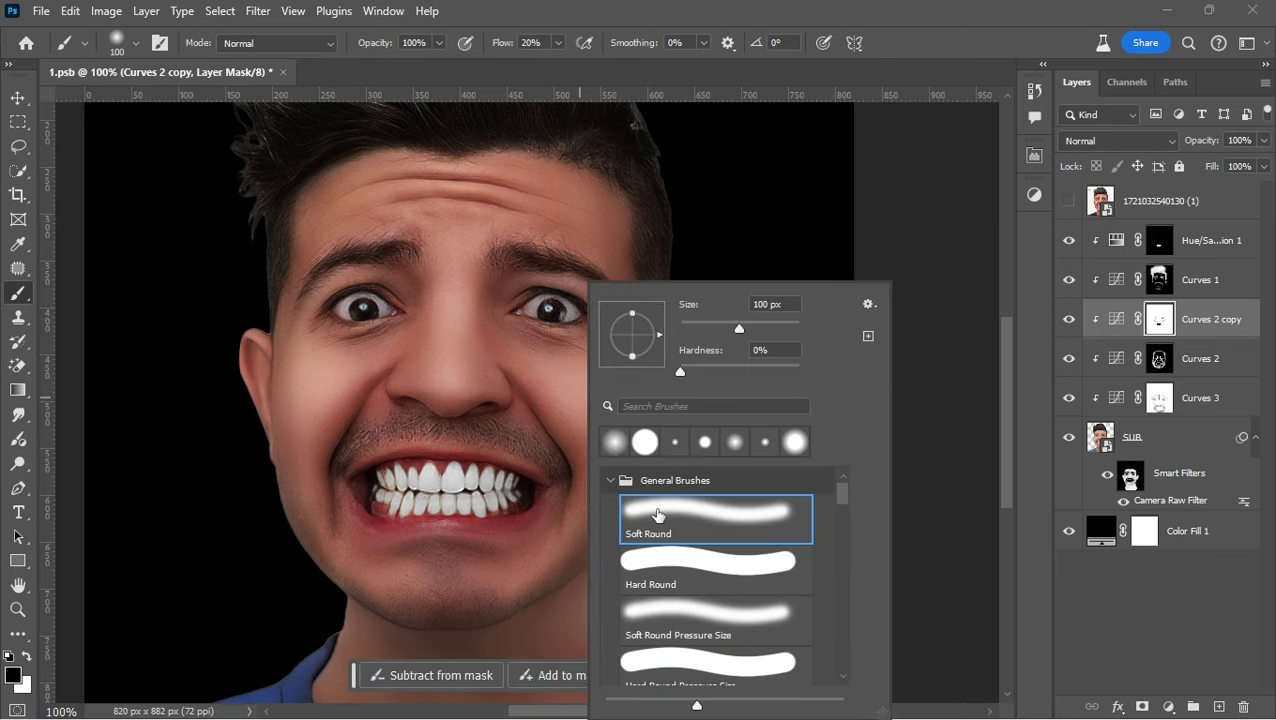
pyautogui.doubleClick(657, 515)
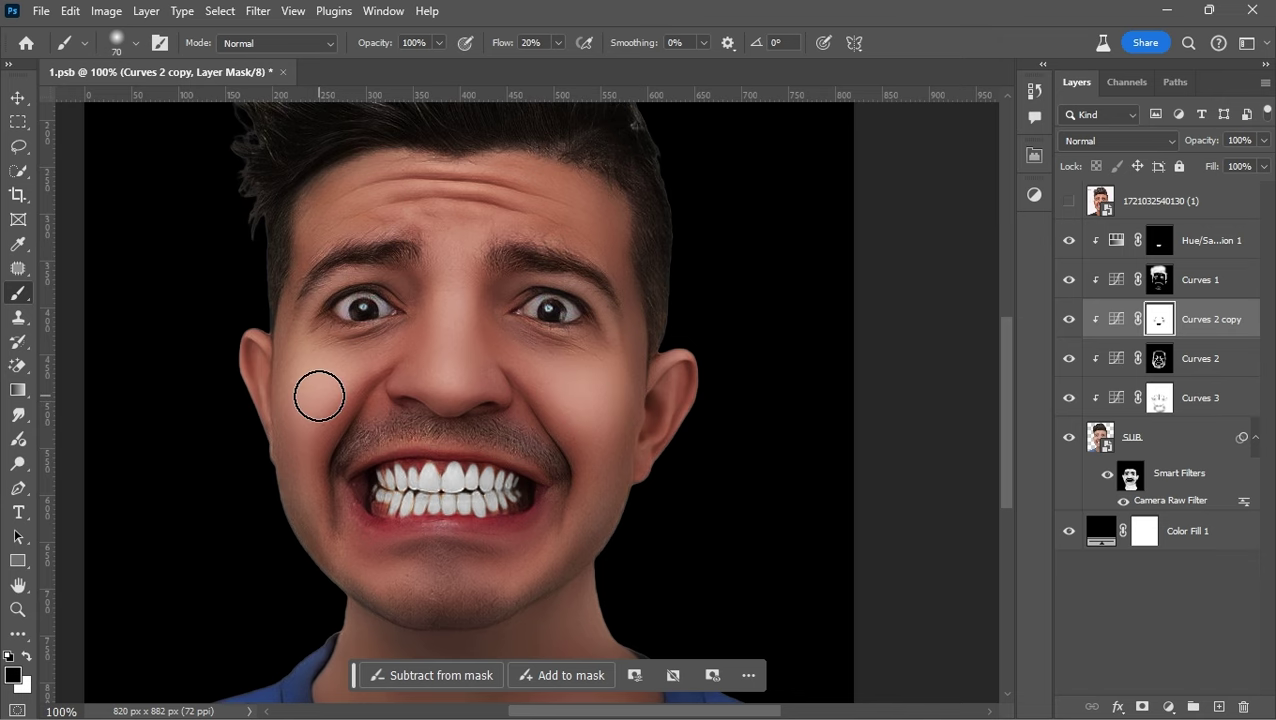
pyautogui.hotkey('ctrl', '-')
pyautogui.hotkey('ctrl', '-')
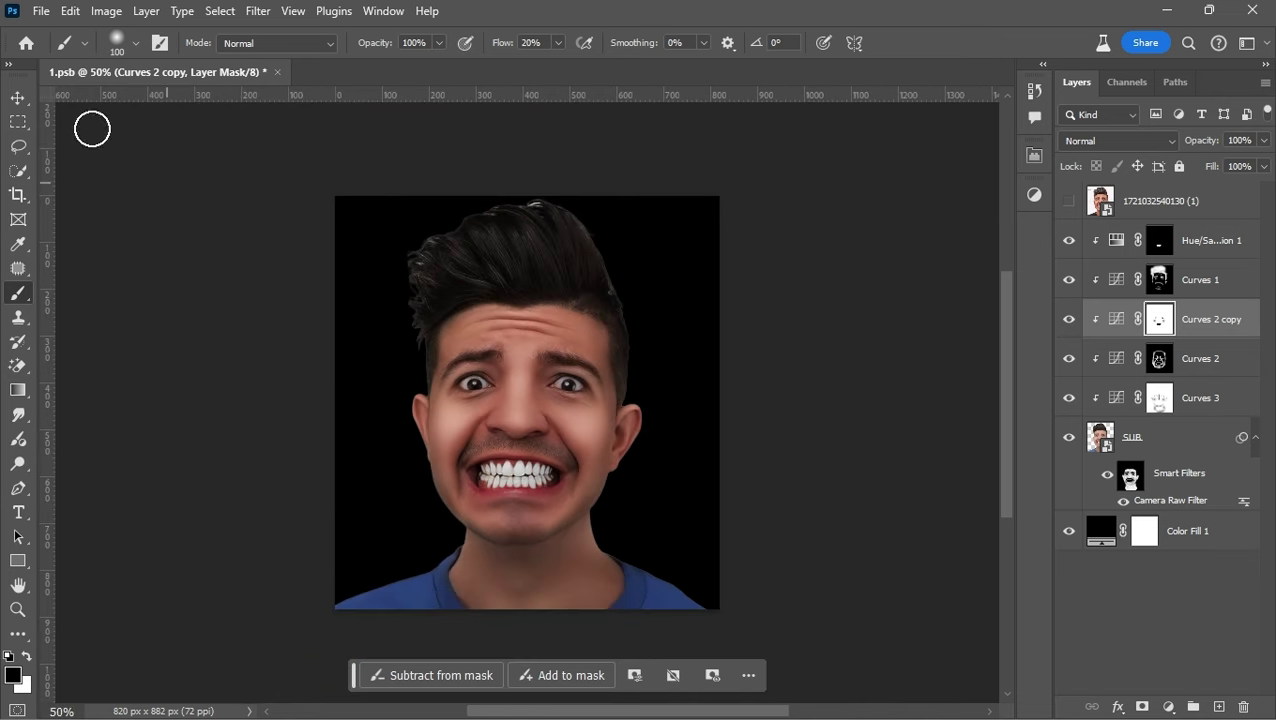
# Add a Brightness/Contrast layer above Hue/Saturation 1 with Brightness raised to 30
pyautogui.click(26, 93)
pyautogui.click(833, 247)
pyautogui.click(1159, 240)
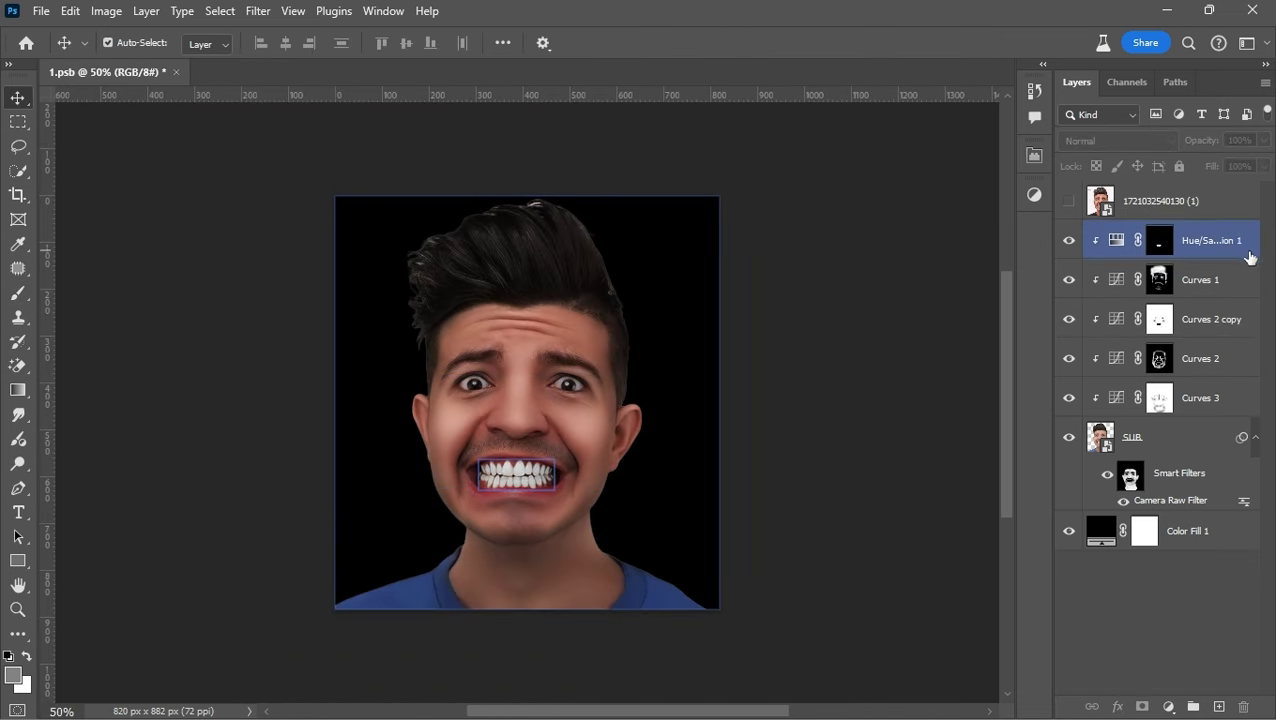
pyautogui.click(1034, 194)
pyautogui.click(934, 300)
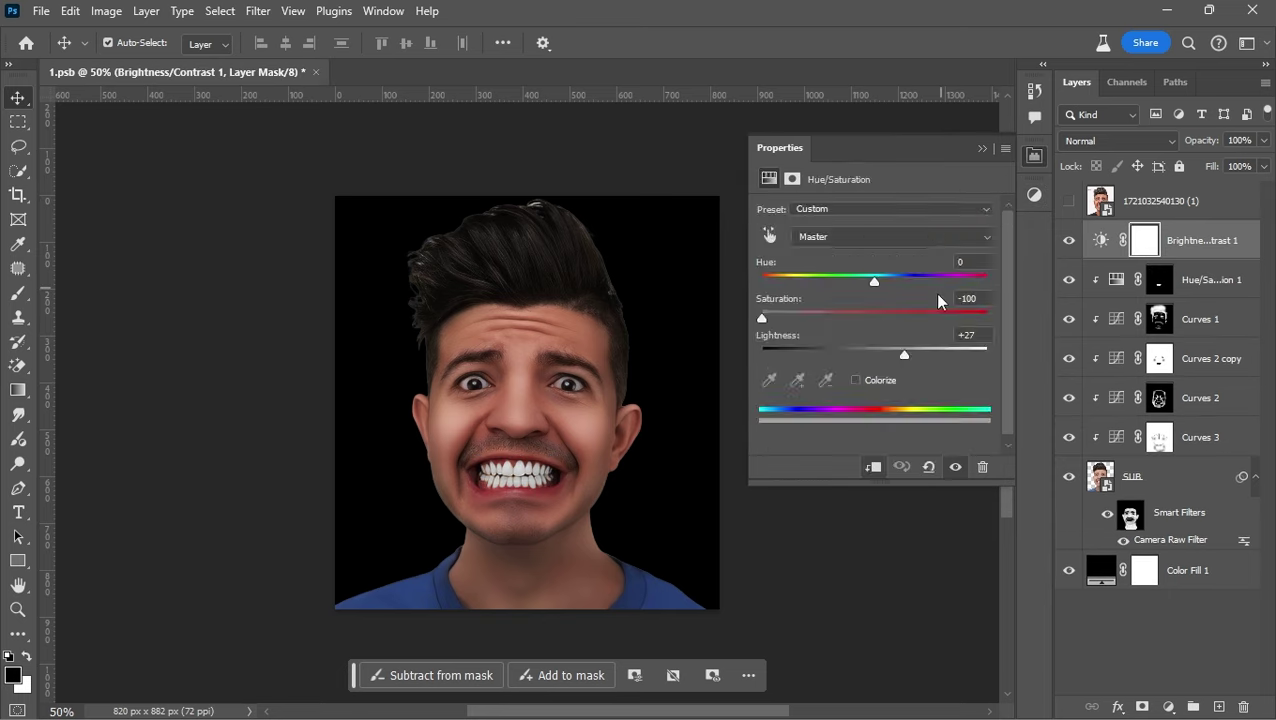
pyautogui.moveTo(875, 260); pyautogui.dragTo(896, 261)
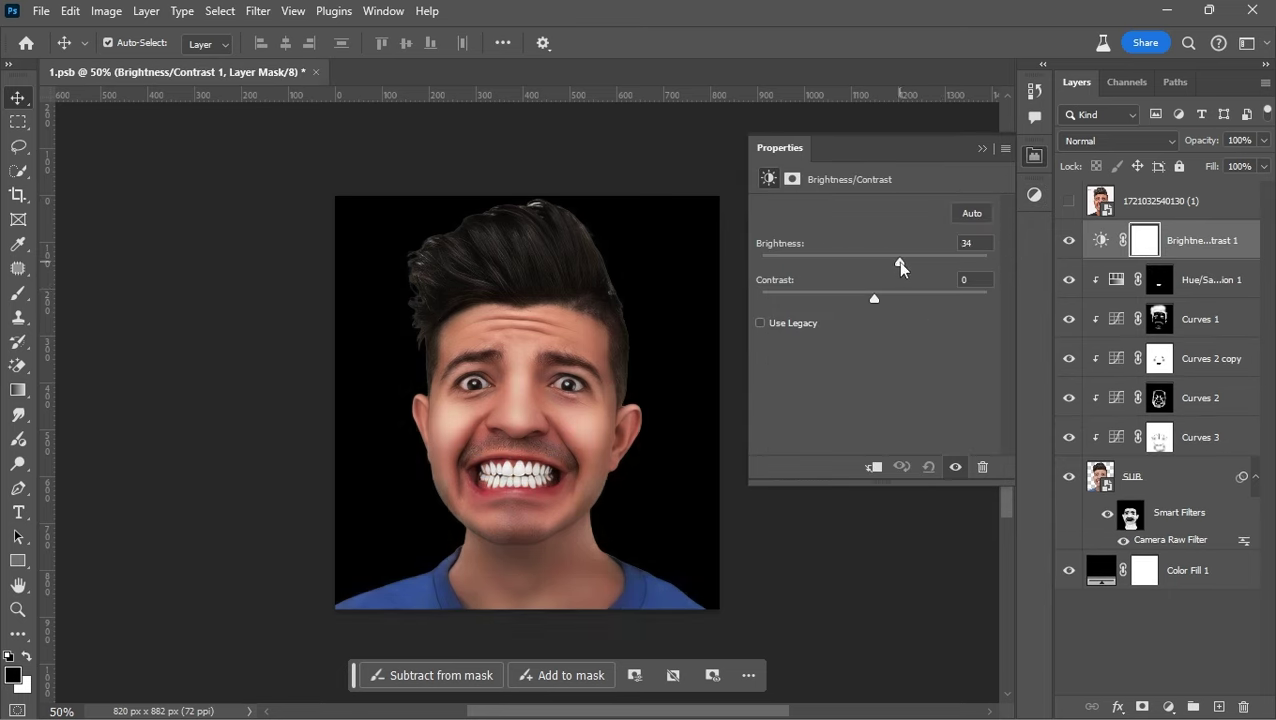
pyautogui.click(901, 467)
pyautogui.click(982, 148)
# Clip Brightness/Contrast 1 to the Hue/Saturation 1 layer below it
pyautogui.click(917, 205)
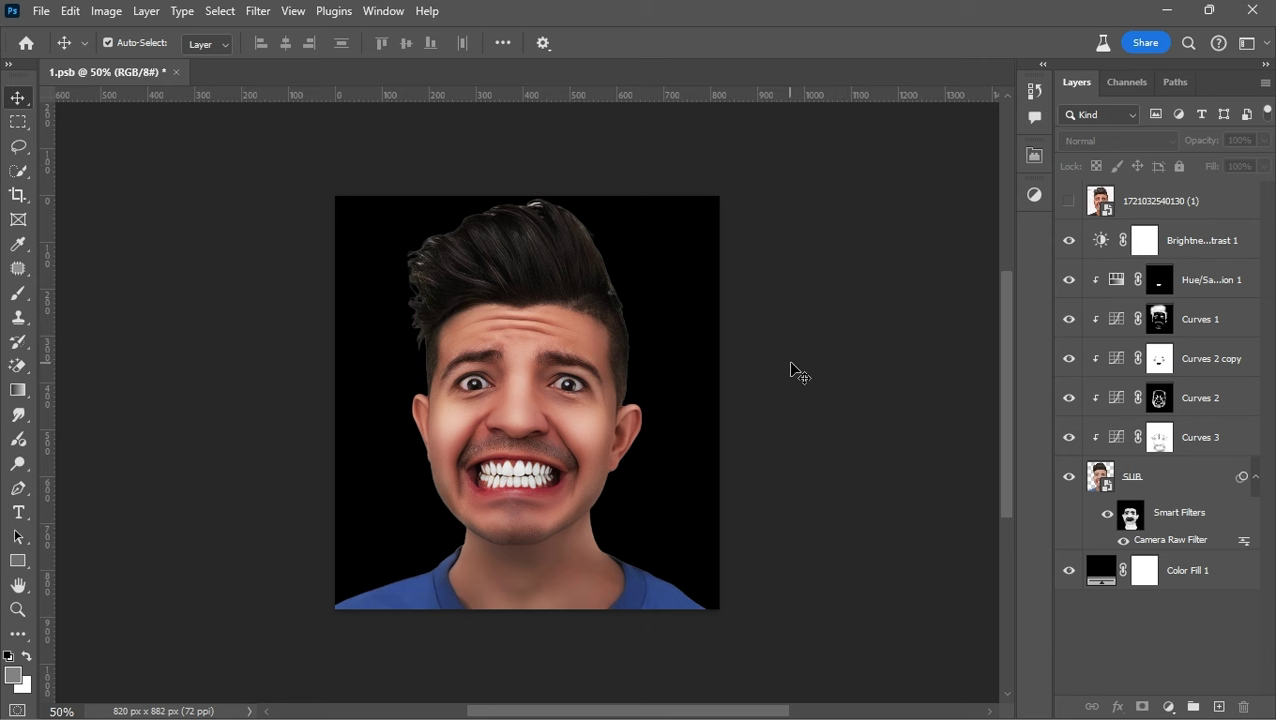
pyautogui.click(1210, 240)
pyautogui.click(1230, 279)
pyautogui.keyDown('alt'); pyautogui.click(1251, 260); pyautogui.keyUp('alt')
pyautogui.hotkey('ctrl', '+')
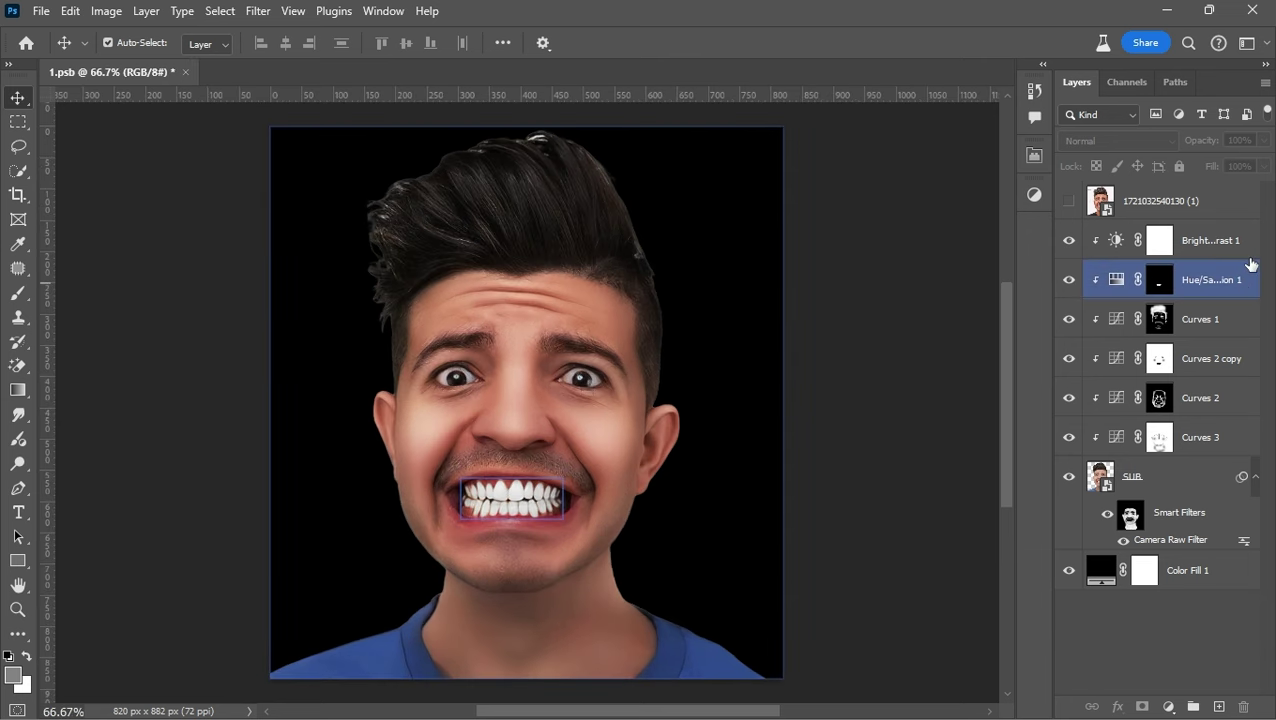
pyautogui.click(1235, 242)
pyautogui.click(1034, 194)
pyautogui.click(1180, 476)
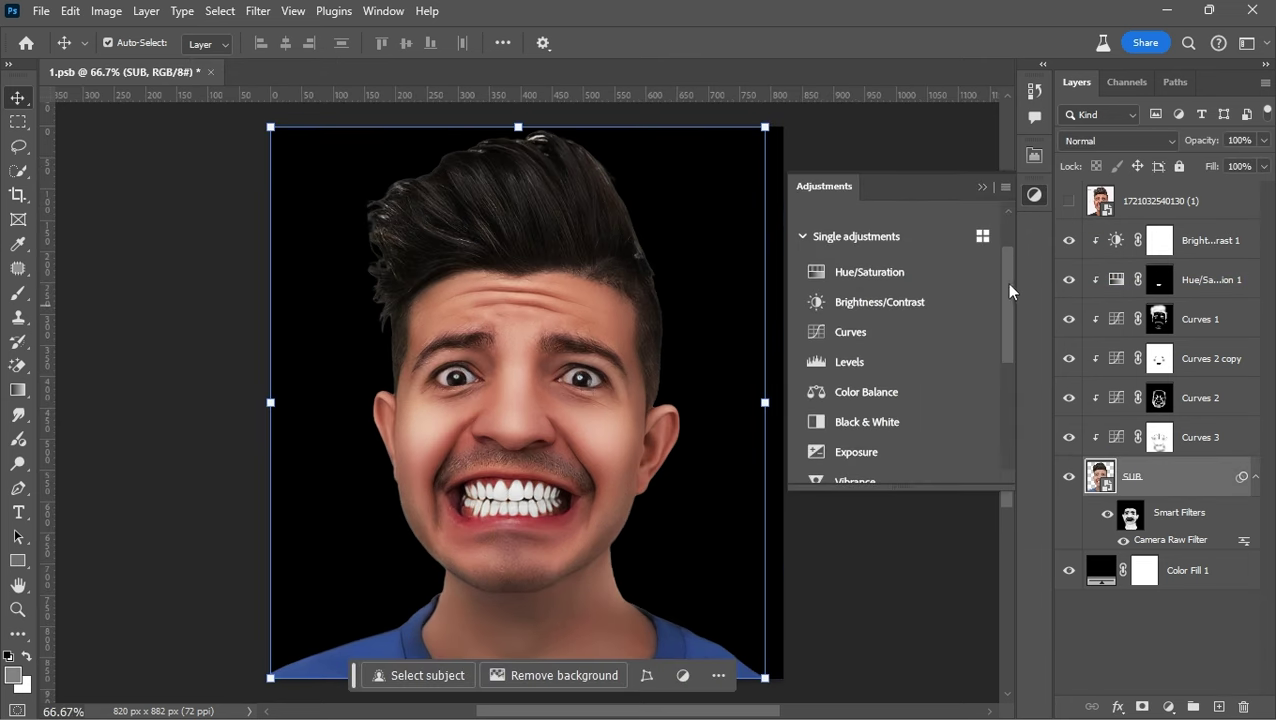
# Add an Exposure layer above SUB with raised exposure and its mask inverted to black
pyautogui.scroll(-2, 1000, 300)
pyautogui.click(969, 362)
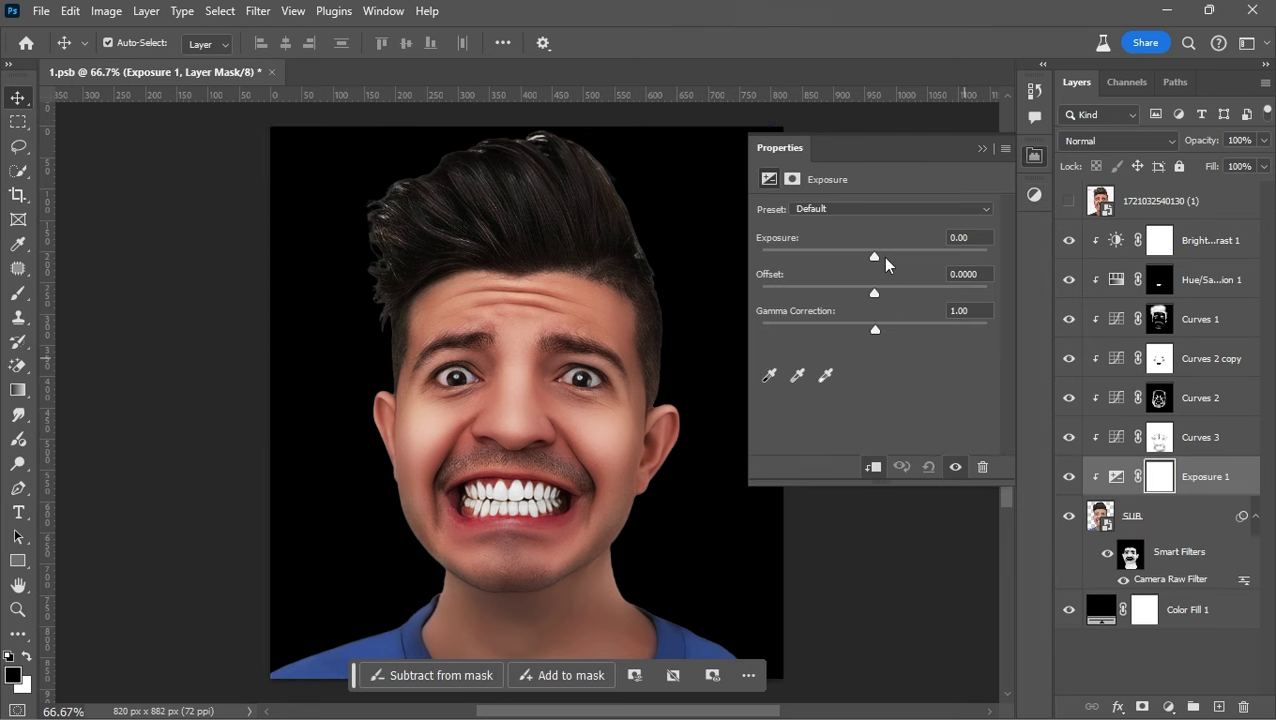
pyautogui.moveTo(875, 257); pyautogui.dragTo(896, 258)
pyautogui.click(982, 148)
pyautogui.hotkey('ctrl', 'i')
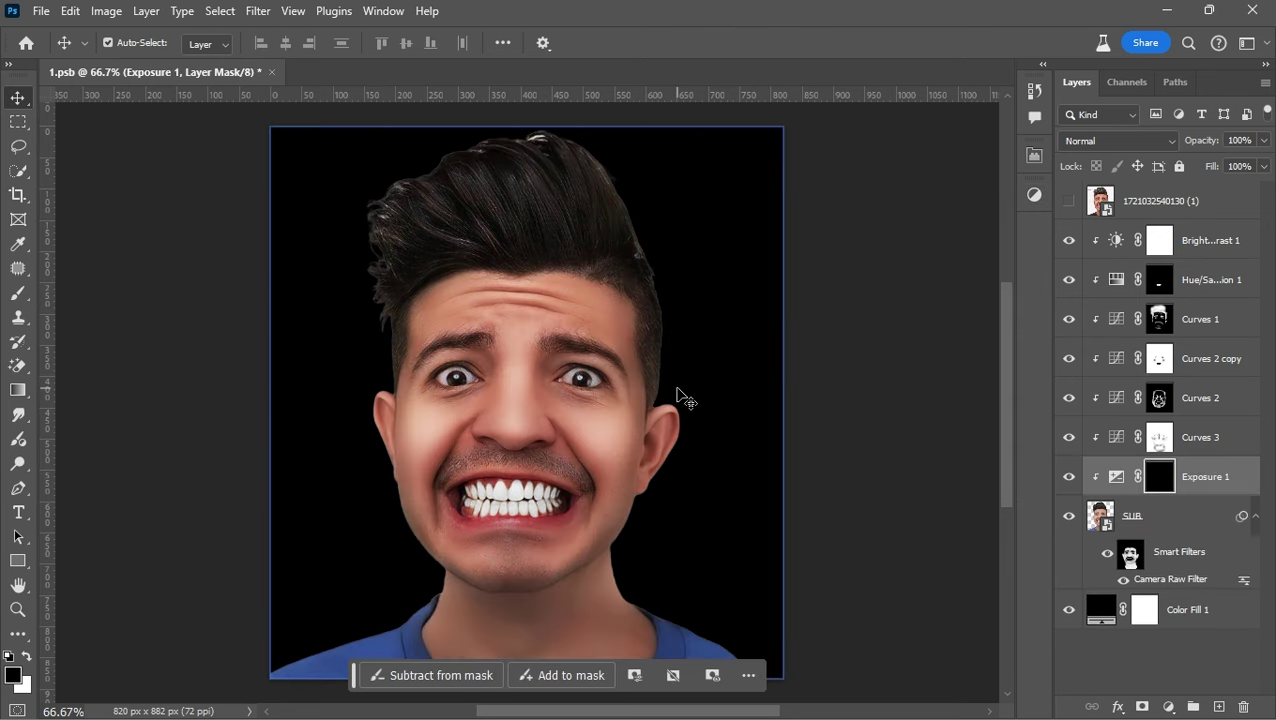
# Paint white along the jaw edge with a roughly 20 px brush to reveal the exposure
pyautogui.press('b')
pyautogui.rightClick(685, 400)
pyautogui.press('Escape')
pyautogui.scroll(-2, 687, 431)
pyautogui.scroll(3, 668, 400)
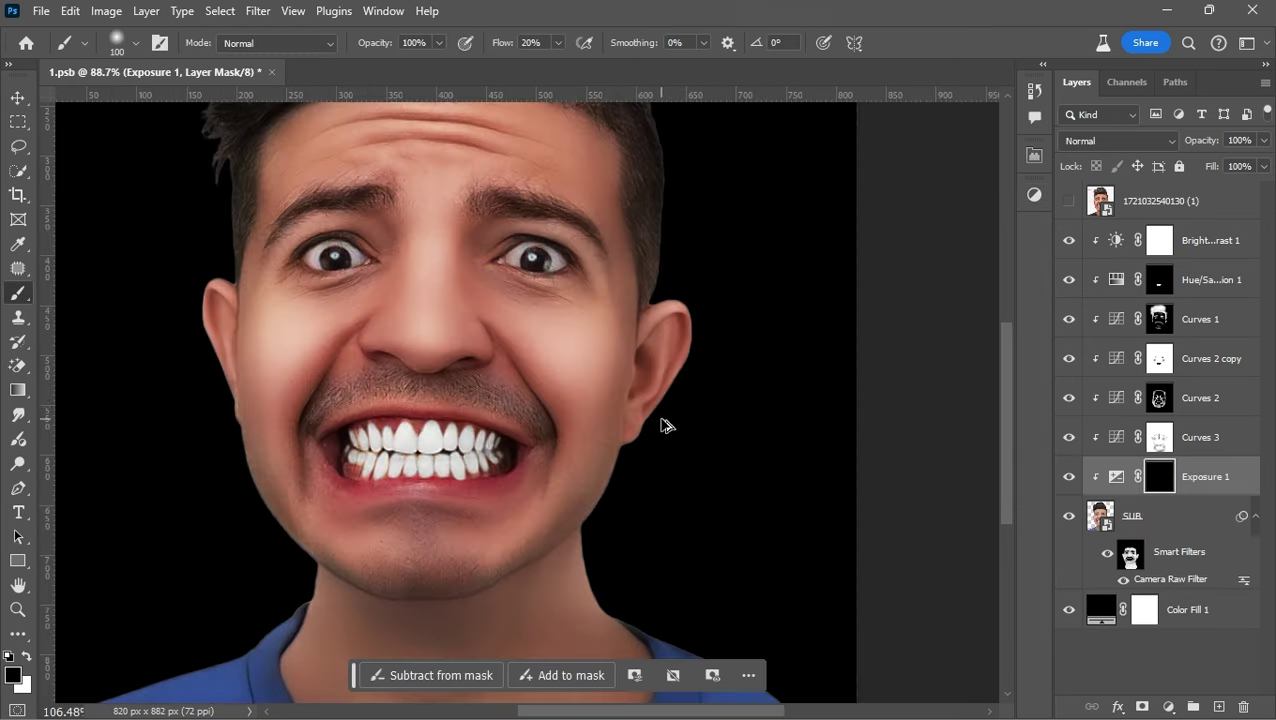
pyautogui.moveTo(661, 358); pyautogui.dragTo(630, 358)
pyautogui.scroll(-2, 600, 255)
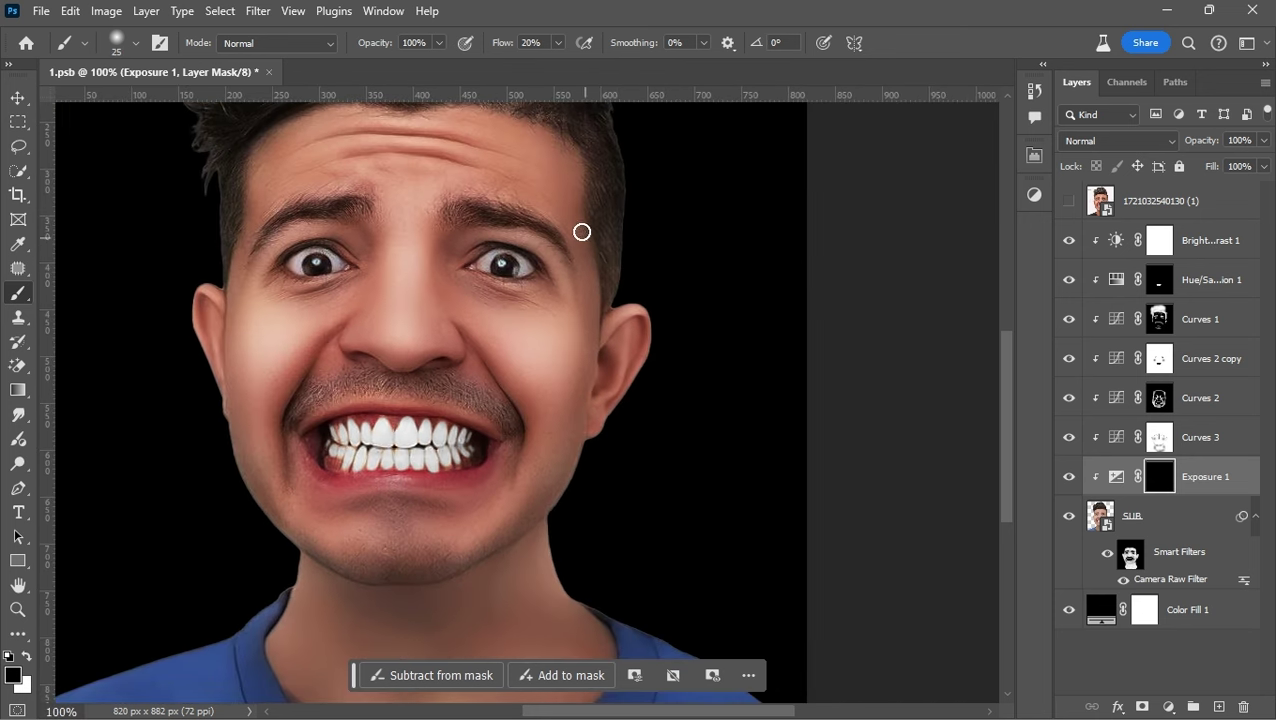
pyautogui.press('x')
pyautogui.moveTo(597, 303); pyautogui.dragTo(610, 500)
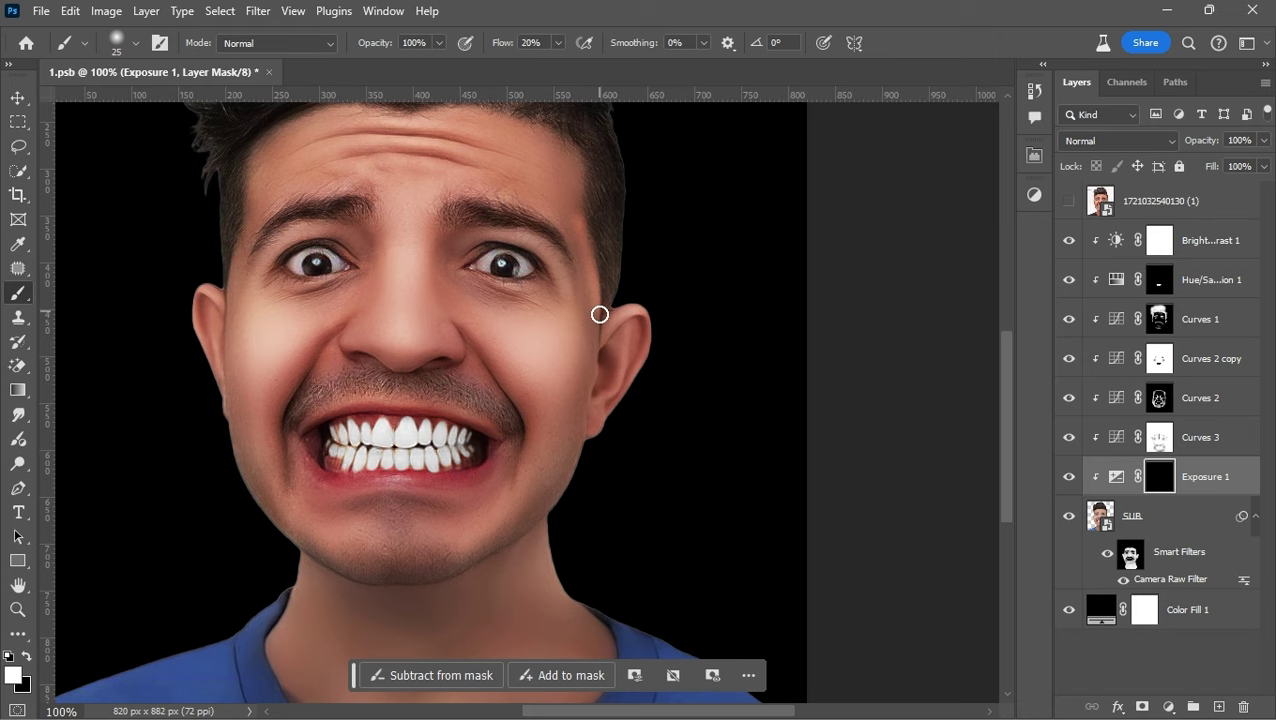
pyautogui.moveTo(444, 465); pyautogui.dragTo(514, 460)
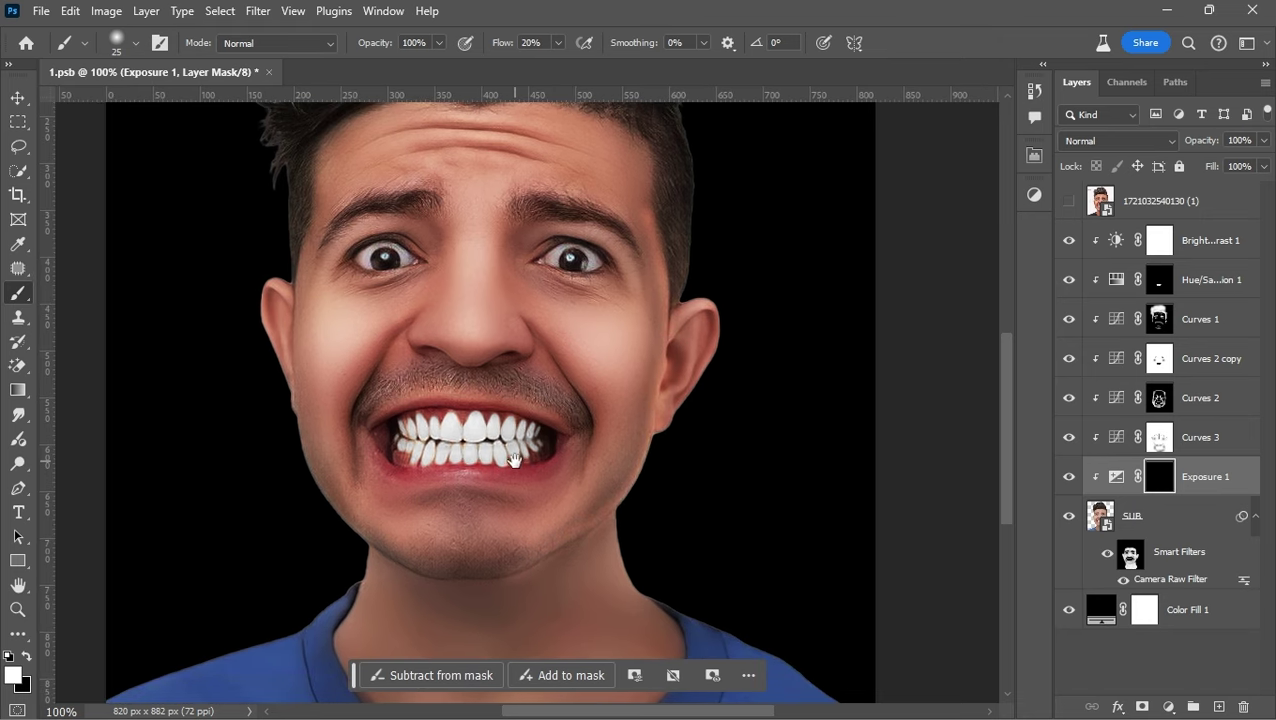
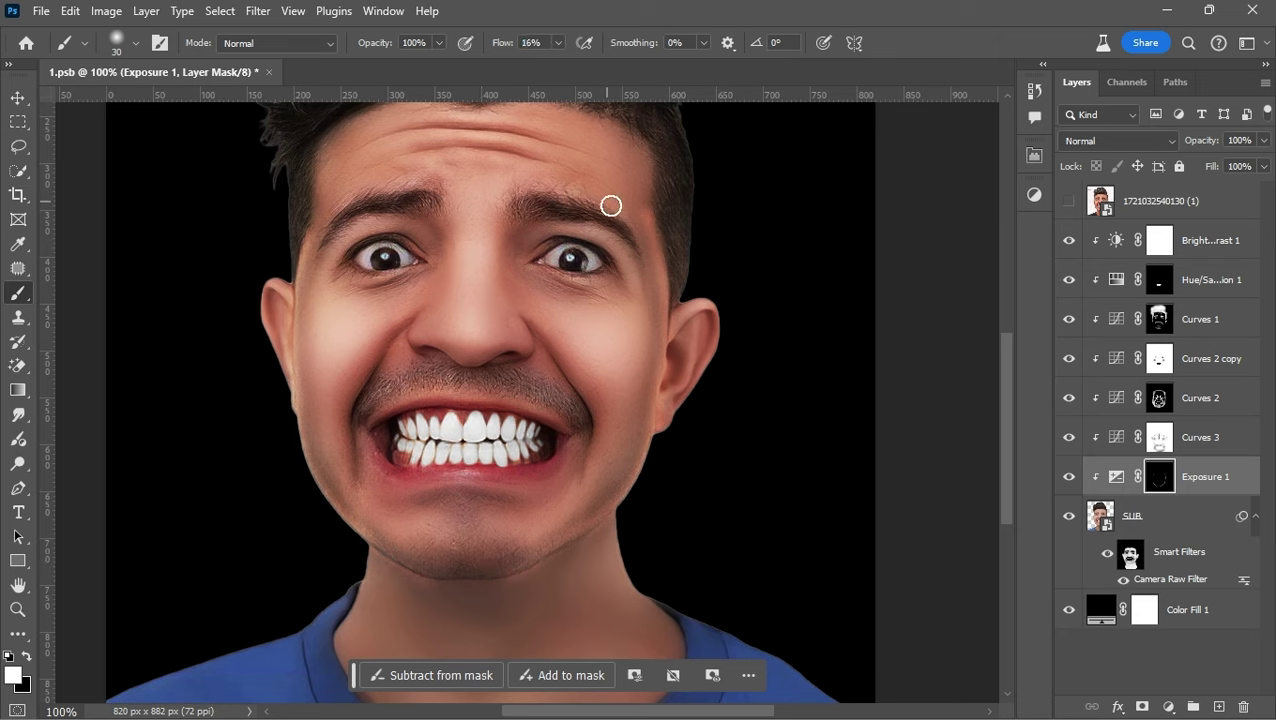
# Paint black on the Exposure 1 mask along both cheeks to the chin and the right jawline
pyautogui.press(']')
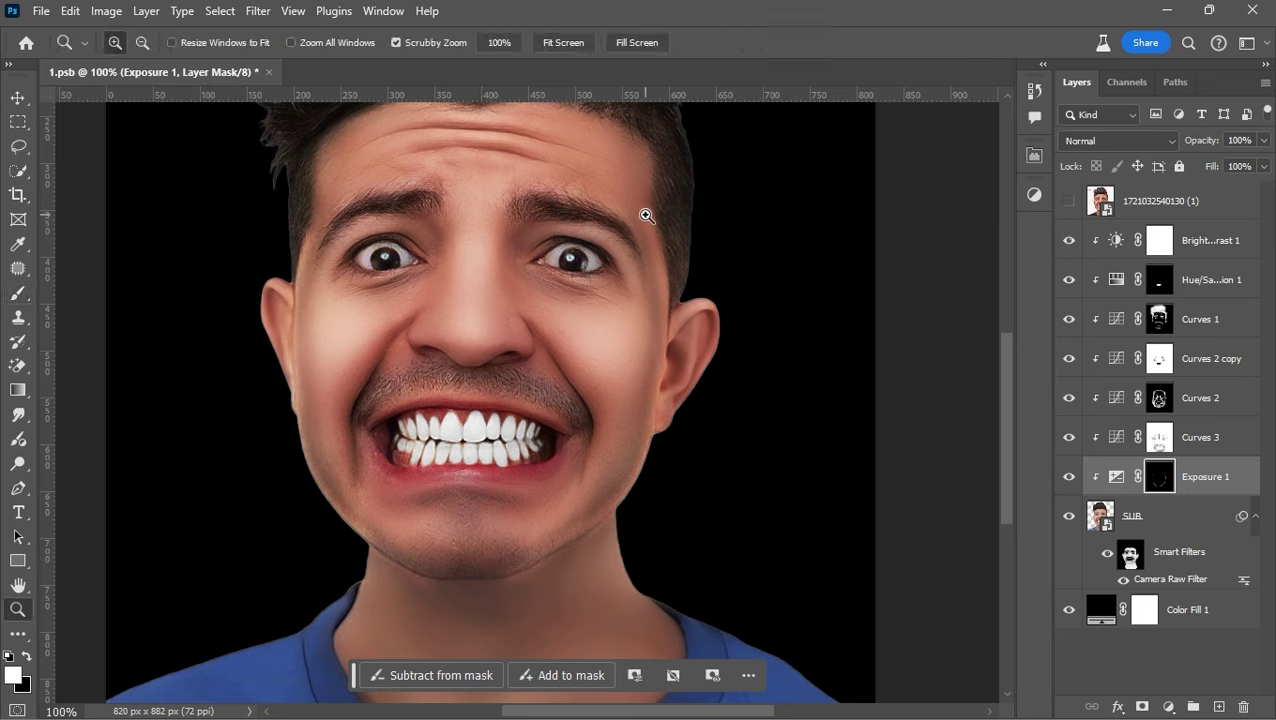
pyautogui.press('x')
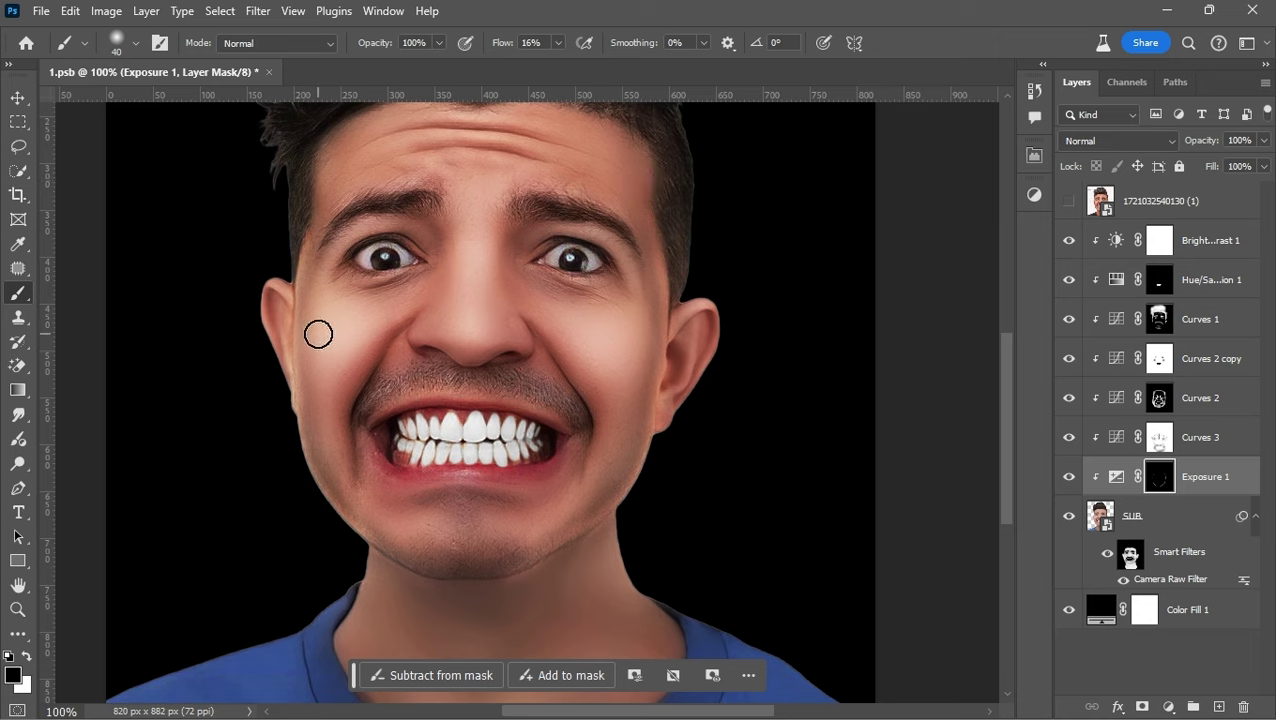
pyautogui.moveTo(651, 240)
pyautogui.mouseDown()
pyautogui.moveTo(661, 347)
pyautogui.moveTo(638, 461)
pyautogui.moveTo(537, 556)
pyautogui.mouseUp()
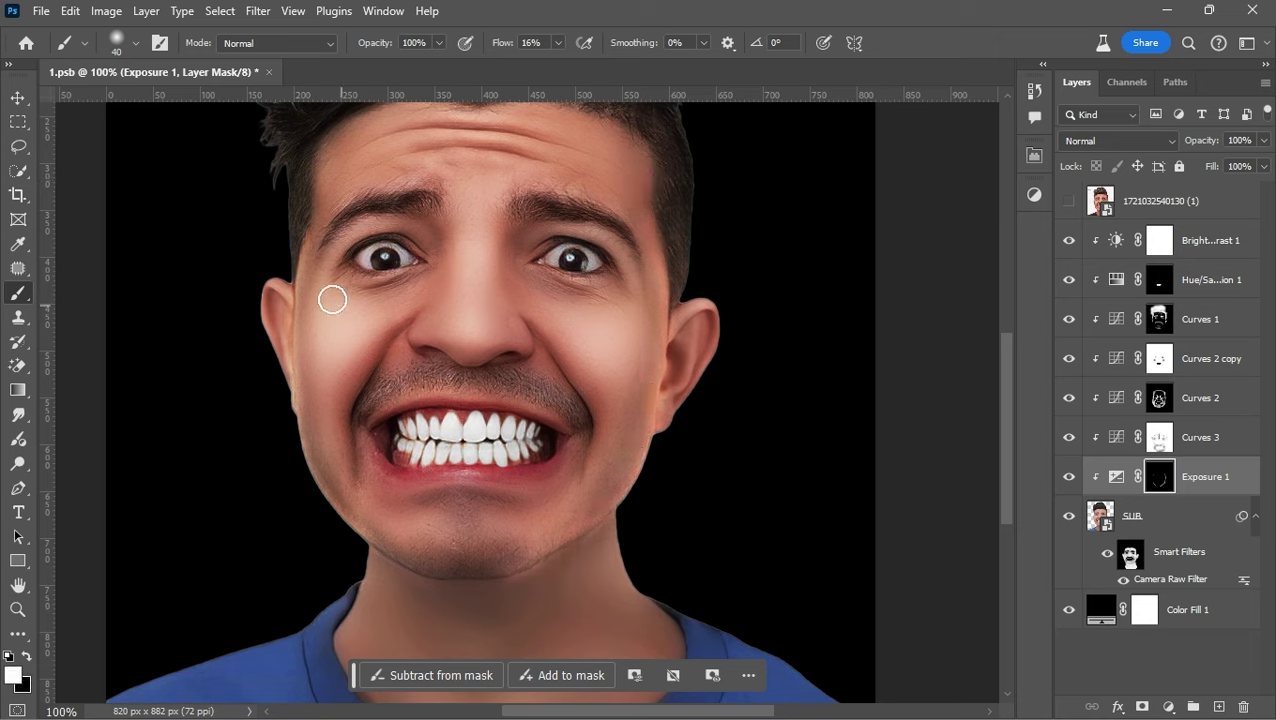
pyautogui.moveTo(303, 264)
pyautogui.mouseDown()
pyautogui.moveTo(302, 399)
pyautogui.moveTo(336, 510)
pyautogui.moveTo(467, 547)
pyautogui.mouseUp()
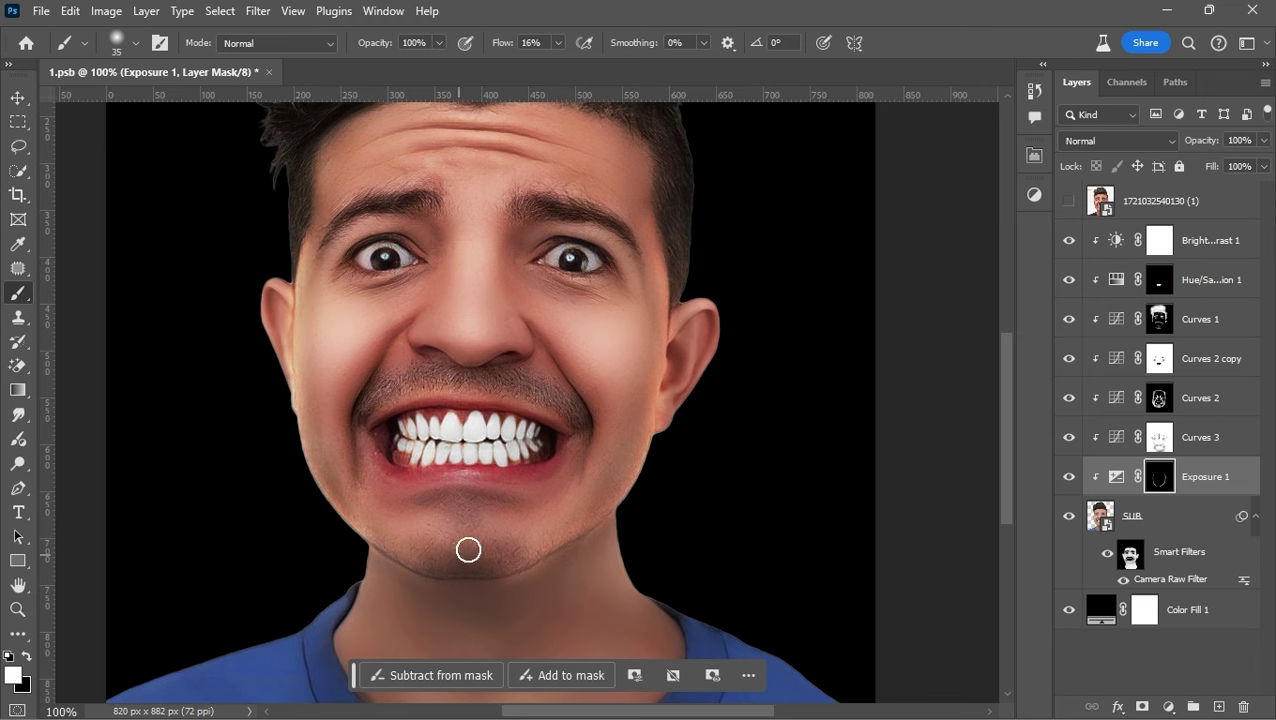
pyautogui.hotkey('ctrl', '-')
pyautogui.rightClick(617, 400)
pyautogui.press('Escape')
pyautogui.scroll(5, 575, 524)
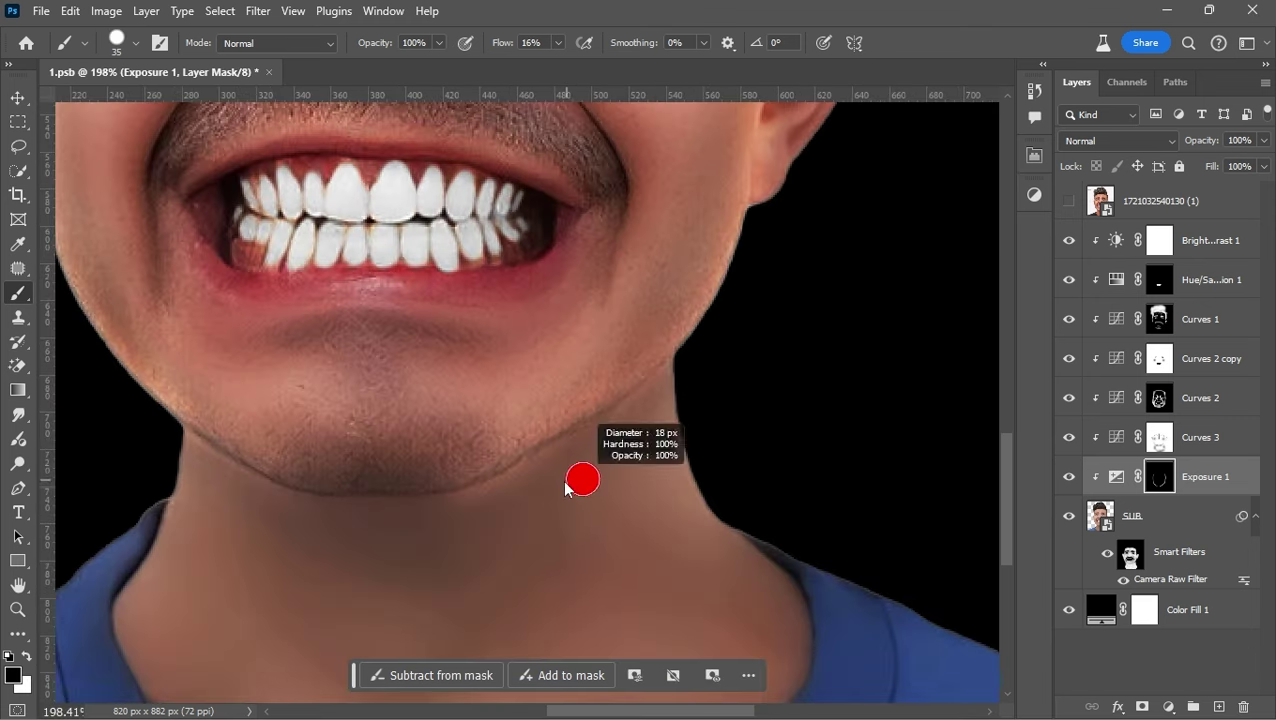
pyautogui.moveTo(466, 504)
pyautogui.mouseDown()
pyautogui.moveTo(632, 413)
pyautogui.moveTo(665, 365)
pyautogui.mouseUp()
# Refine the Exposure 1 mask along the ear edge with a slightly larger brush, then view the whole portrait
pyautogui.scroll(5, 678, 530)
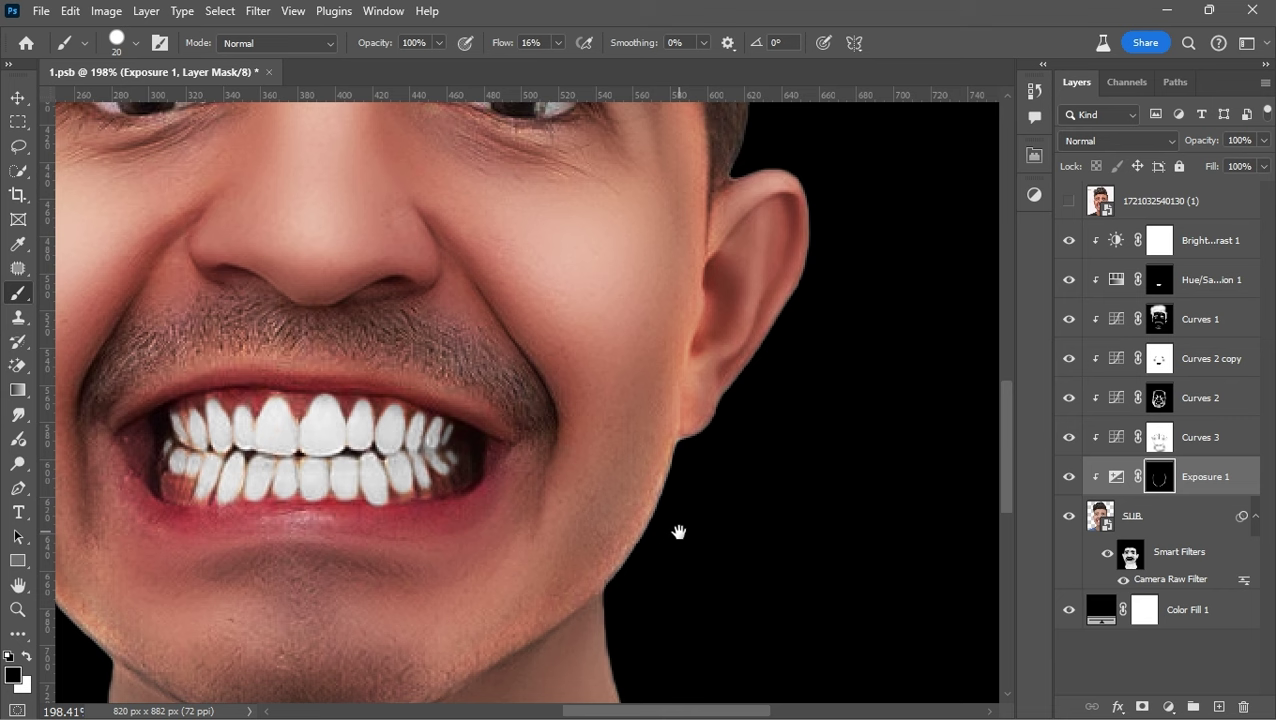
pyautogui.press(']')
pyautogui.moveTo(731, 197); pyautogui.dragTo(698, 470)
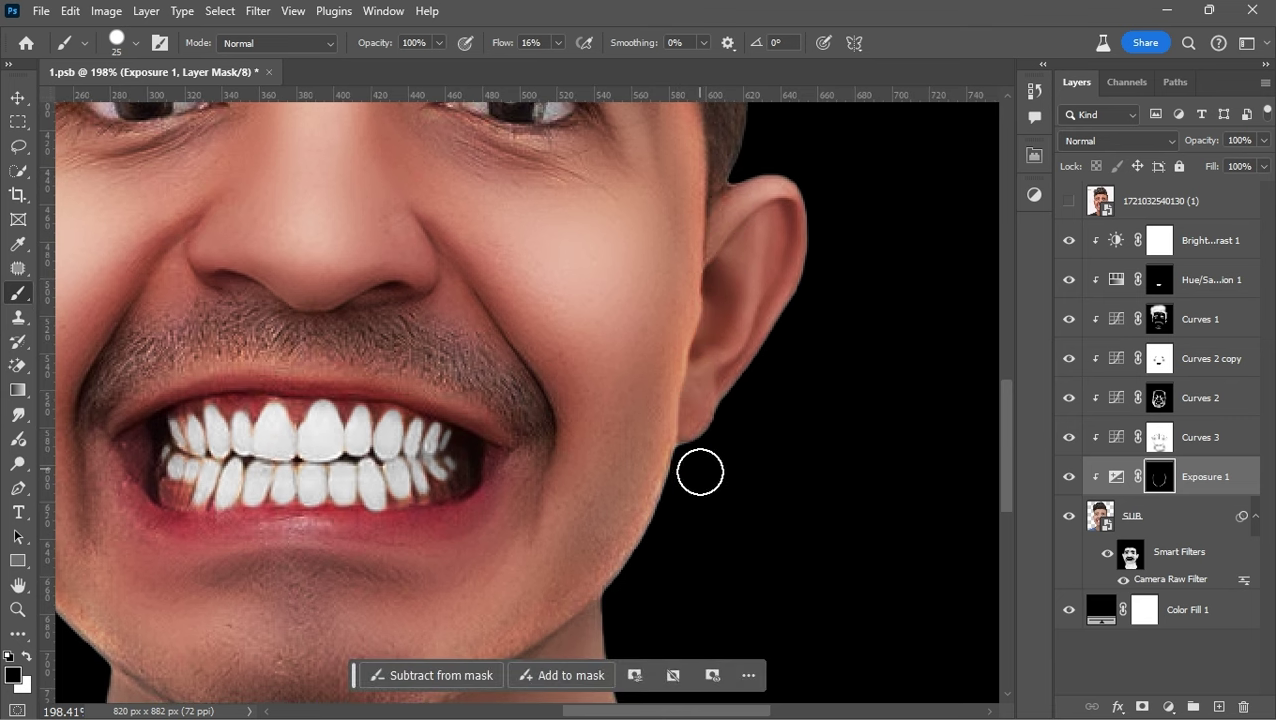
pyautogui.scroll(3, 738, 307)
pyautogui.hscroll(-5, 545, 320)
pyautogui.scroll(1, 545, 320)
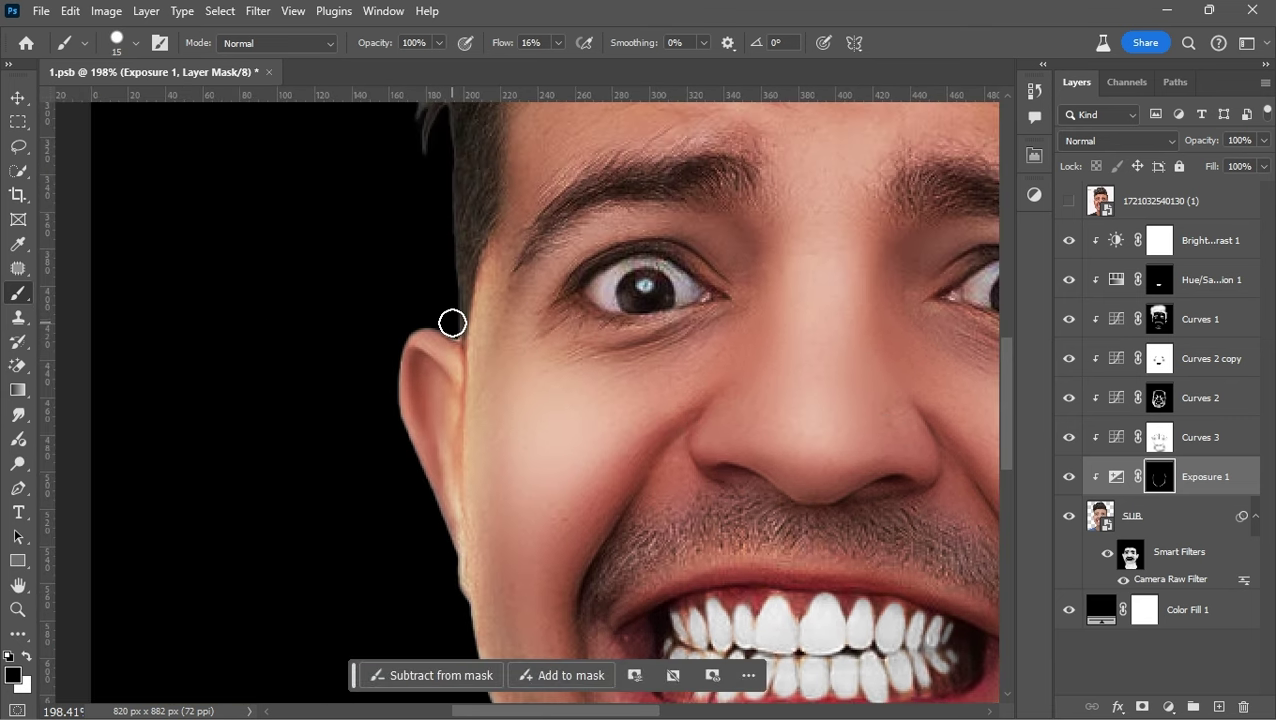
pyautogui.scroll(-3, 485, 200)
pyautogui.hscroll(-2, 485, 200)
pyautogui.press(']')
pyautogui.moveTo(478, 248); pyautogui.dragTo(473, 431)
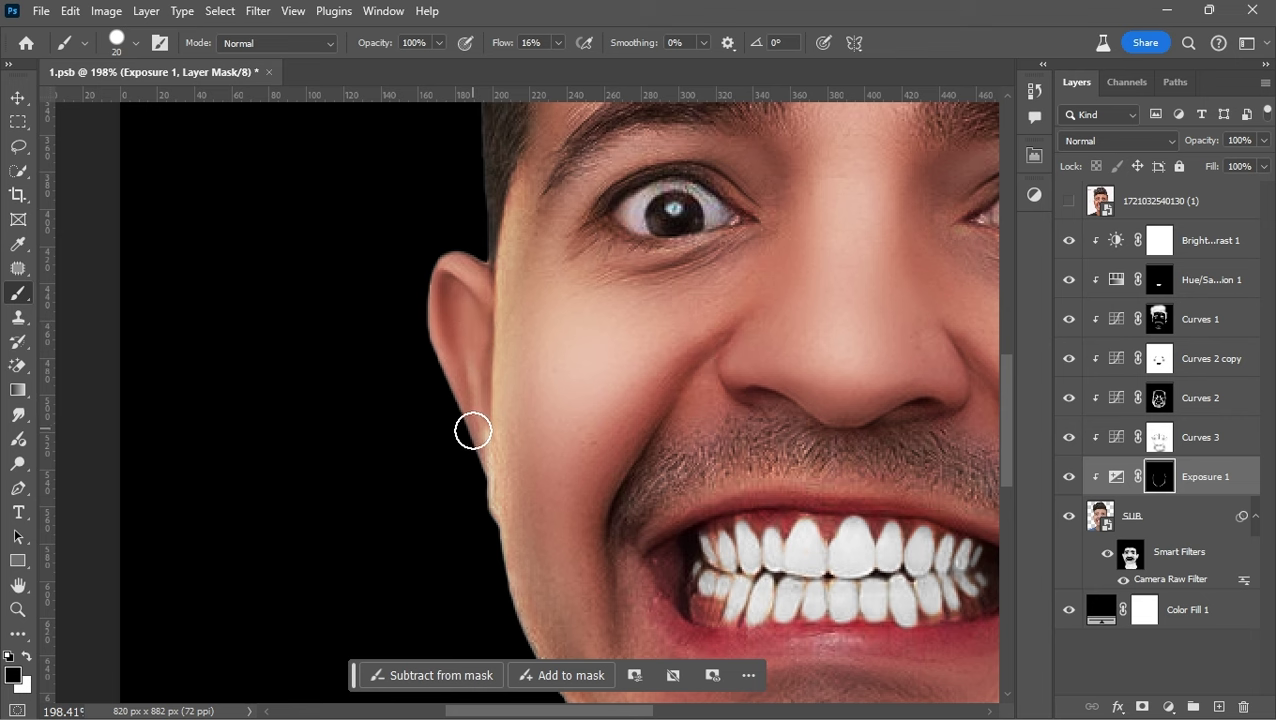
pyautogui.scroll(-3, 441, 330)
pyautogui.scroll(-2, 530, 459)
pyautogui.press(']')
pyautogui.hotkey('ctrl', '0')
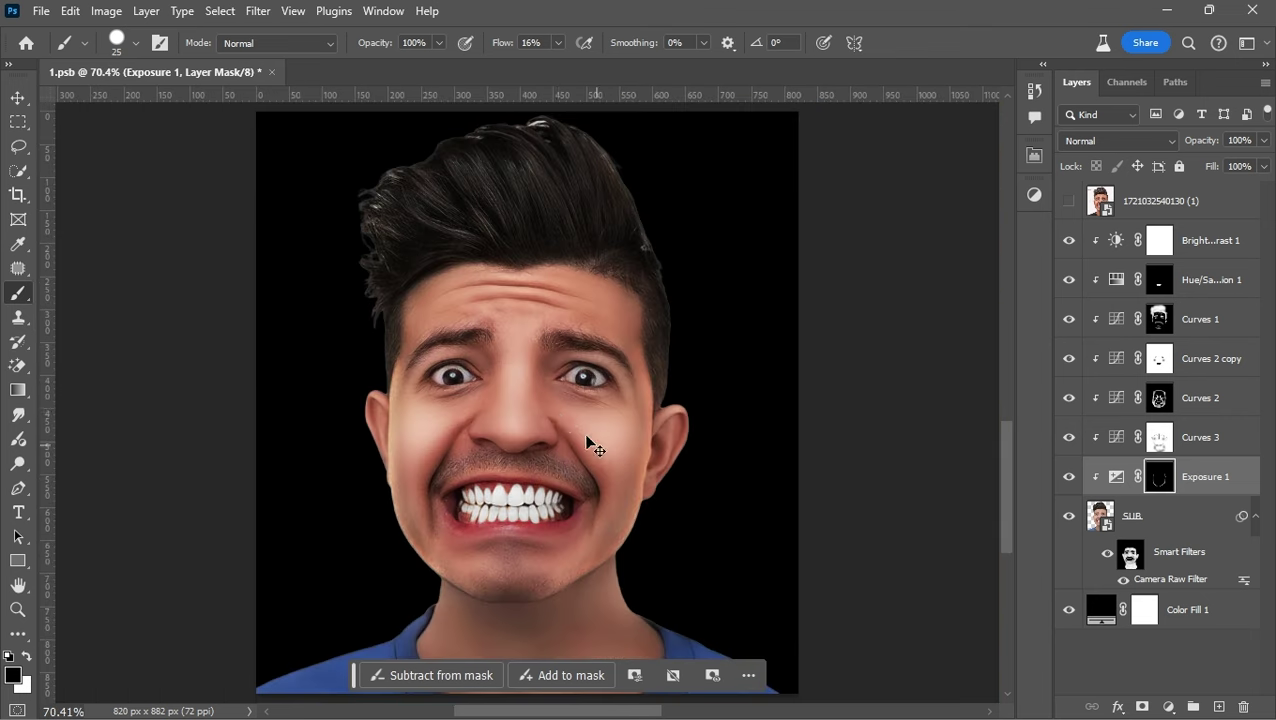
pyautogui.hotkey('ctrl', '-')
pyautogui.scroll(5, 439, 331)
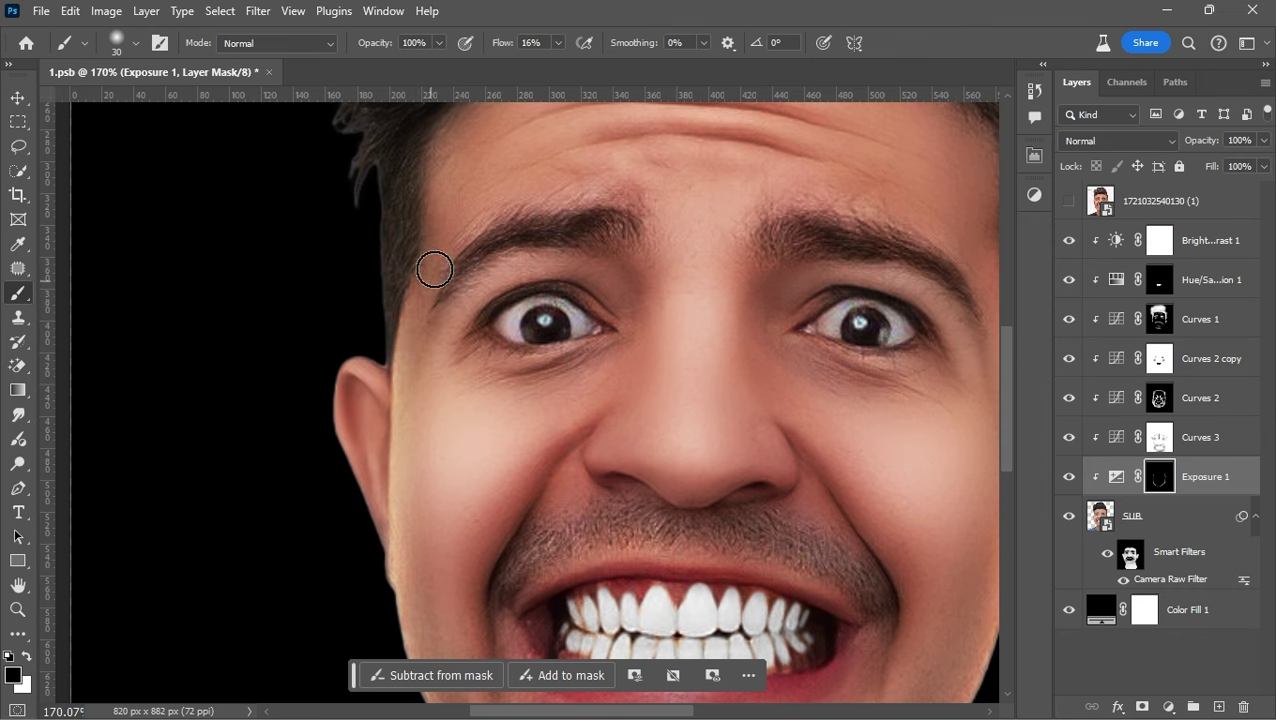
pyautogui.scroll(-5, 433, 268)
# Try a Hue/Saturation layer at Lightness +52, then delete it
pyautogui.click(1034, 194)
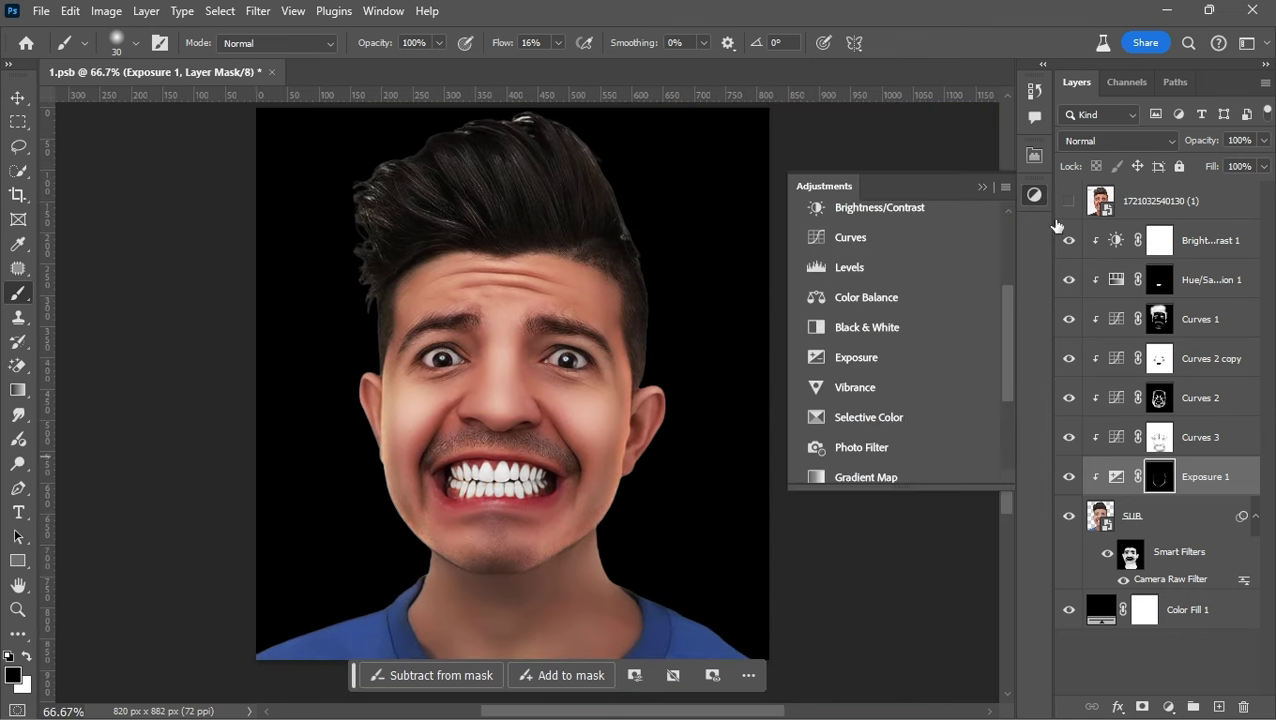
pyautogui.click(1200, 280)
pyautogui.scroll(2, 990, 280)
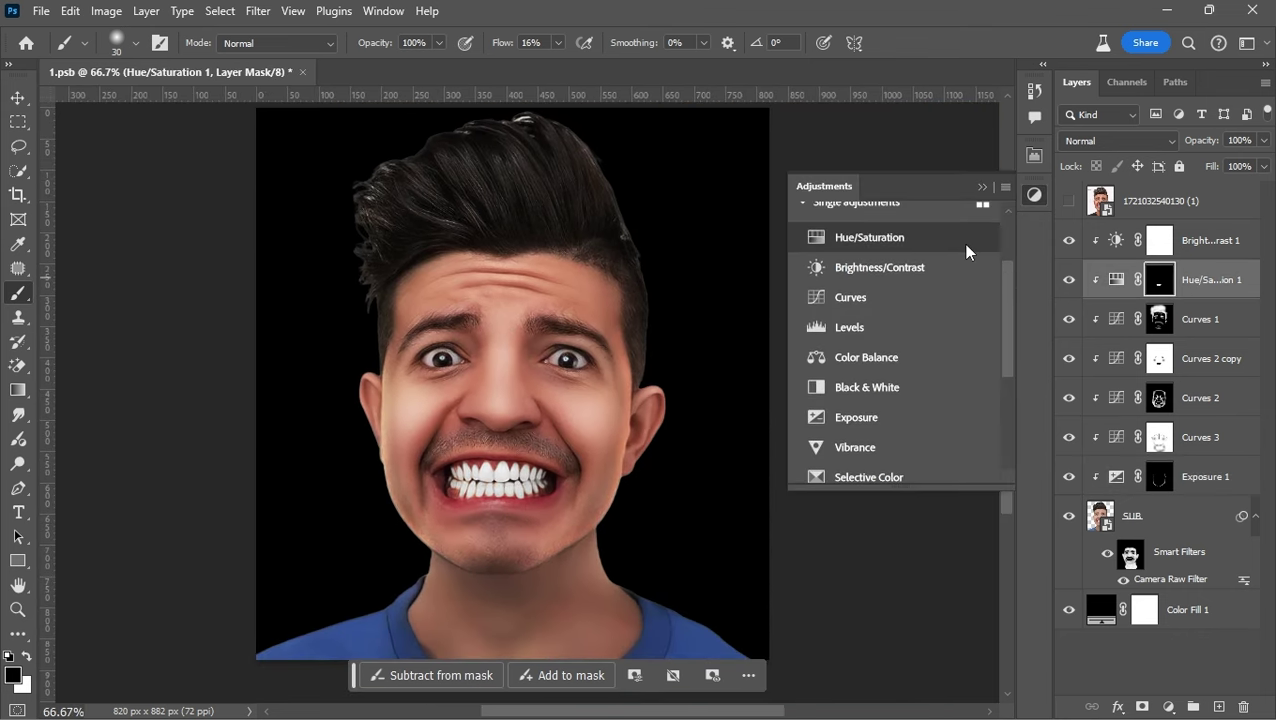
pyautogui.click(963, 240)
pyautogui.moveTo(889, 354); pyautogui.dragTo(933, 354)
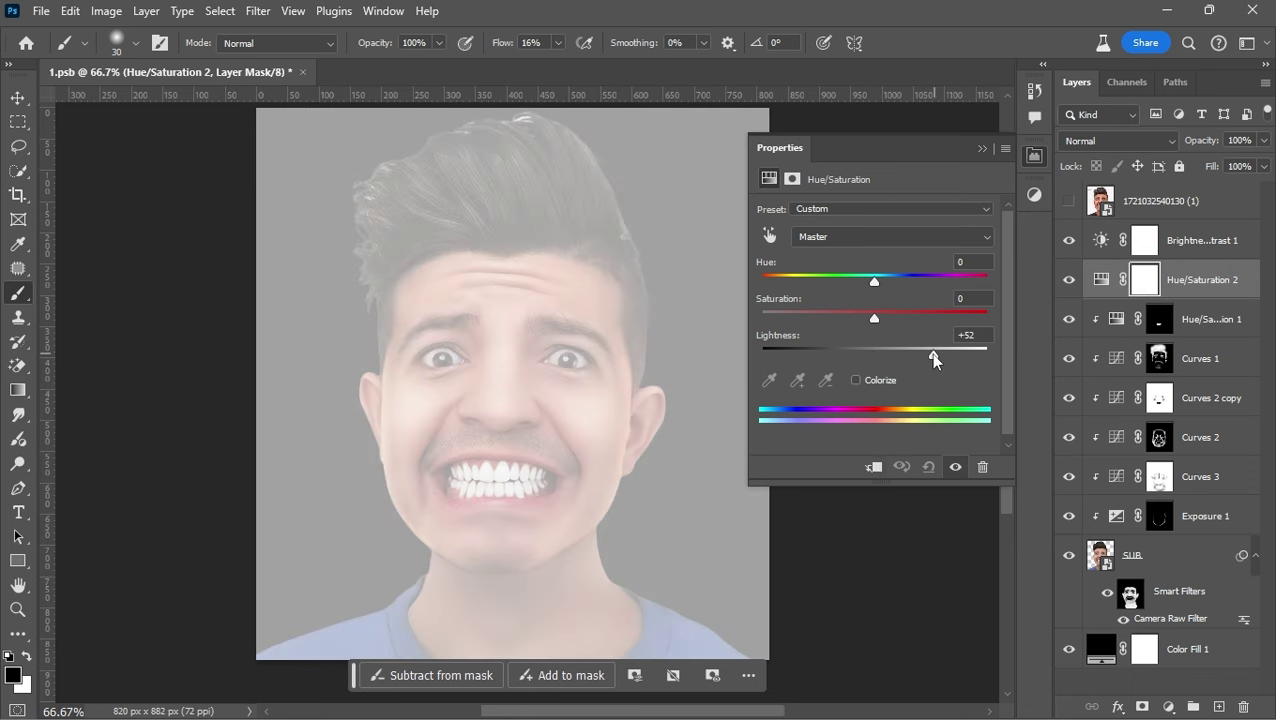
pyautogui.click(981, 150)
pyautogui.press('Delete')
# Add a steep brightening Curves 4 layer under Brightness/Contrast 1 and invert its mask to black
pyautogui.click(1034, 194)
pyautogui.click(966, 288)
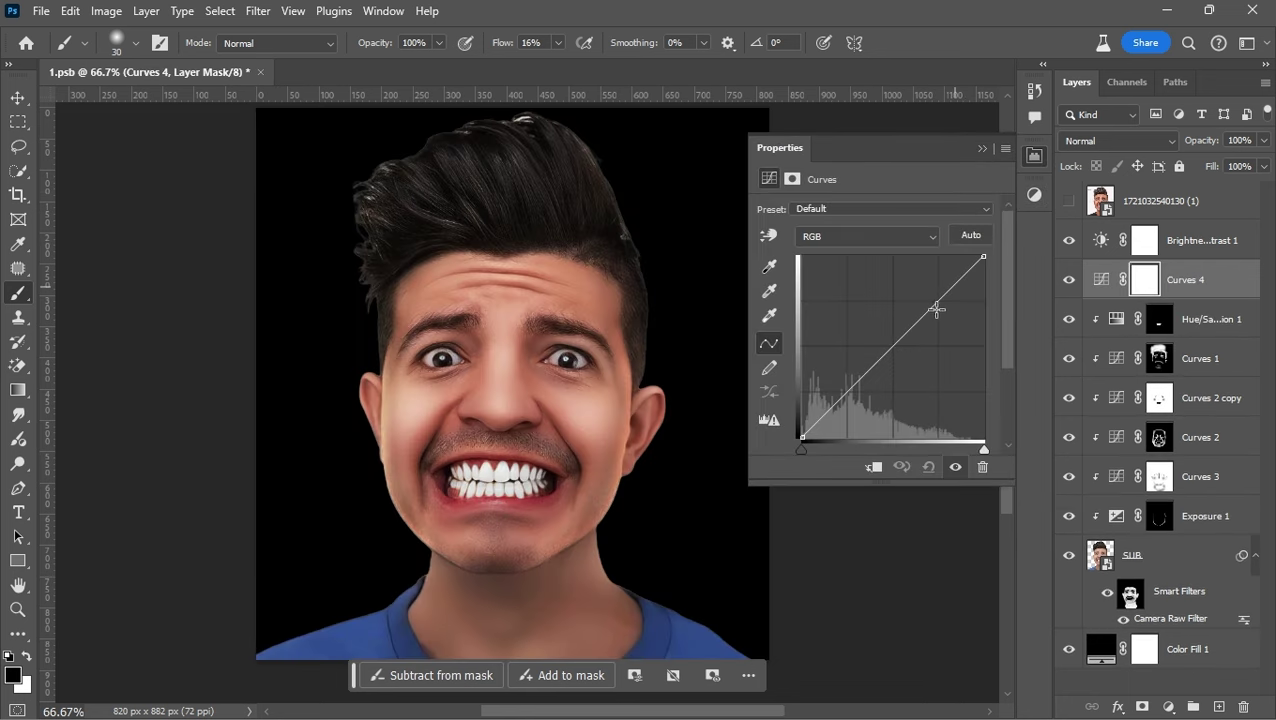
pyautogui.moveTo(936, 309); pyautogui.dragTo(888, 243)
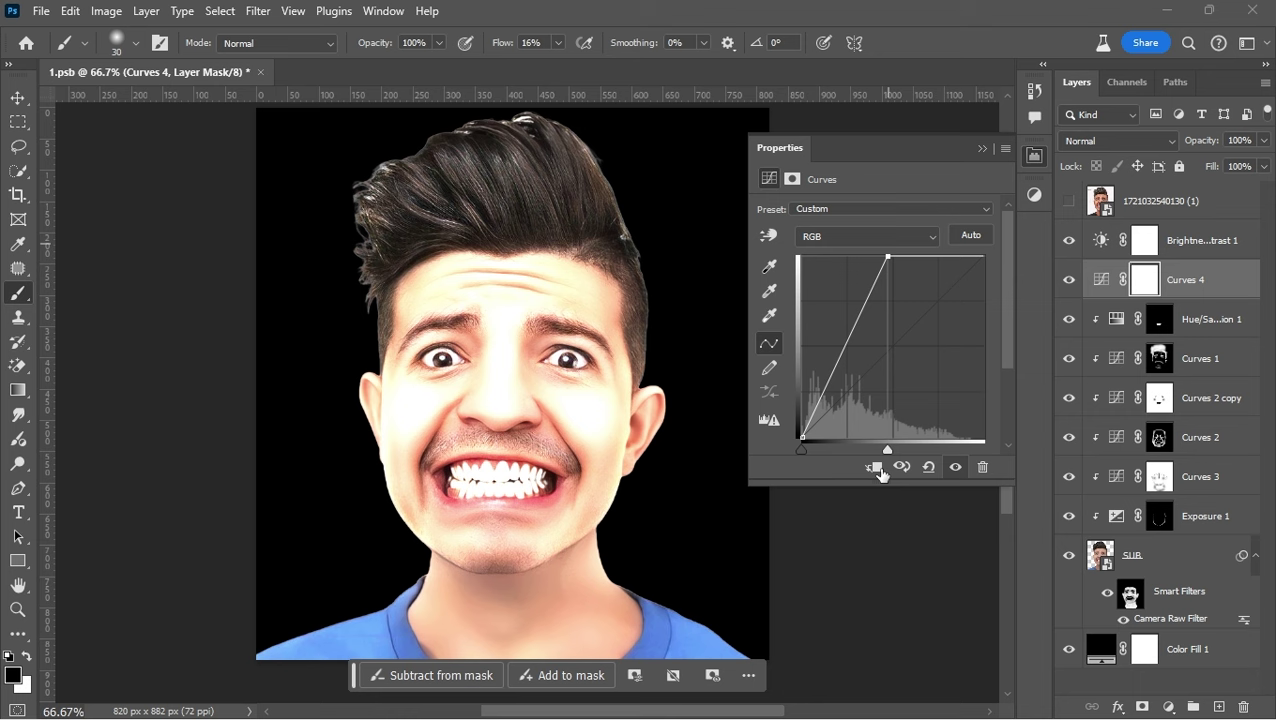
pyautogui.moveTo(1185, 280); pyautogui.dragTo(1190, 535)
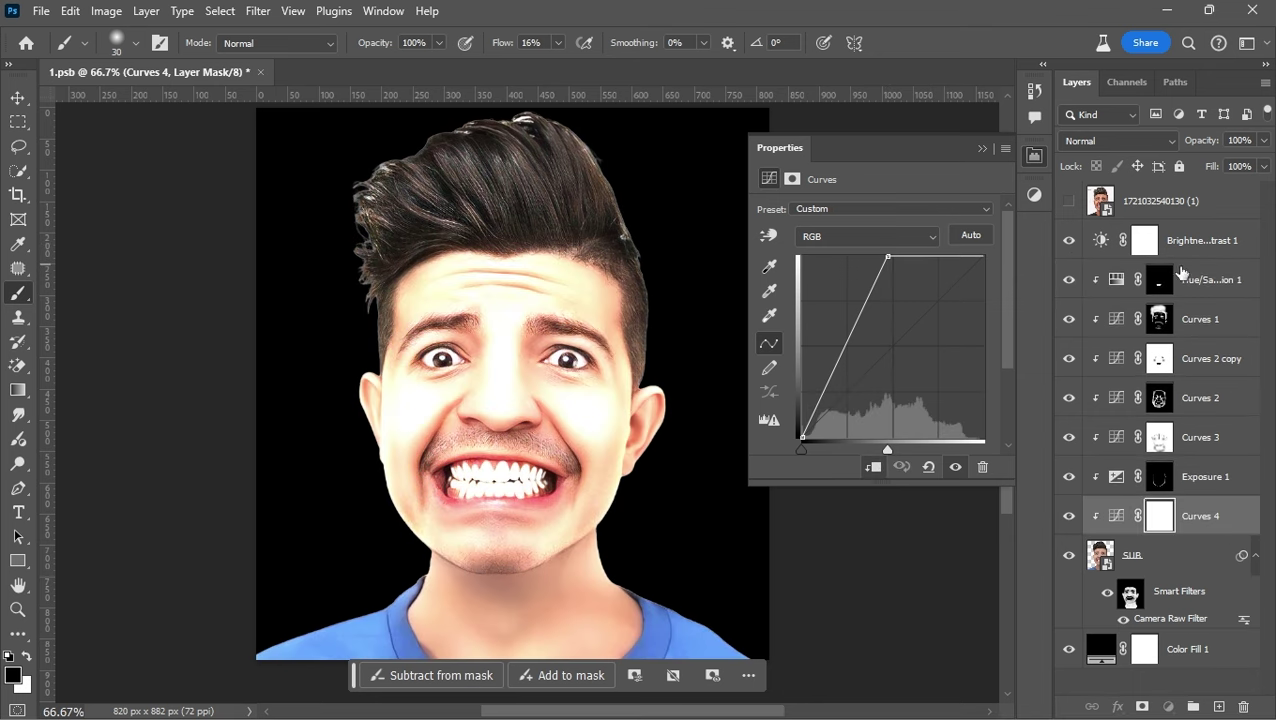
pyautogui.hotkey('ctrl', 'z')
pyautogui.click(981, 148)
pyautogui.hotkey('ctrl', 'i')
pyautogui.rightClick(711, 440)
# Set the brush to 50% flow with white as the painting color on the Curves 4 mask
pyautogui.press('Escape')
pyautogui.scroll(2, 662, 457)
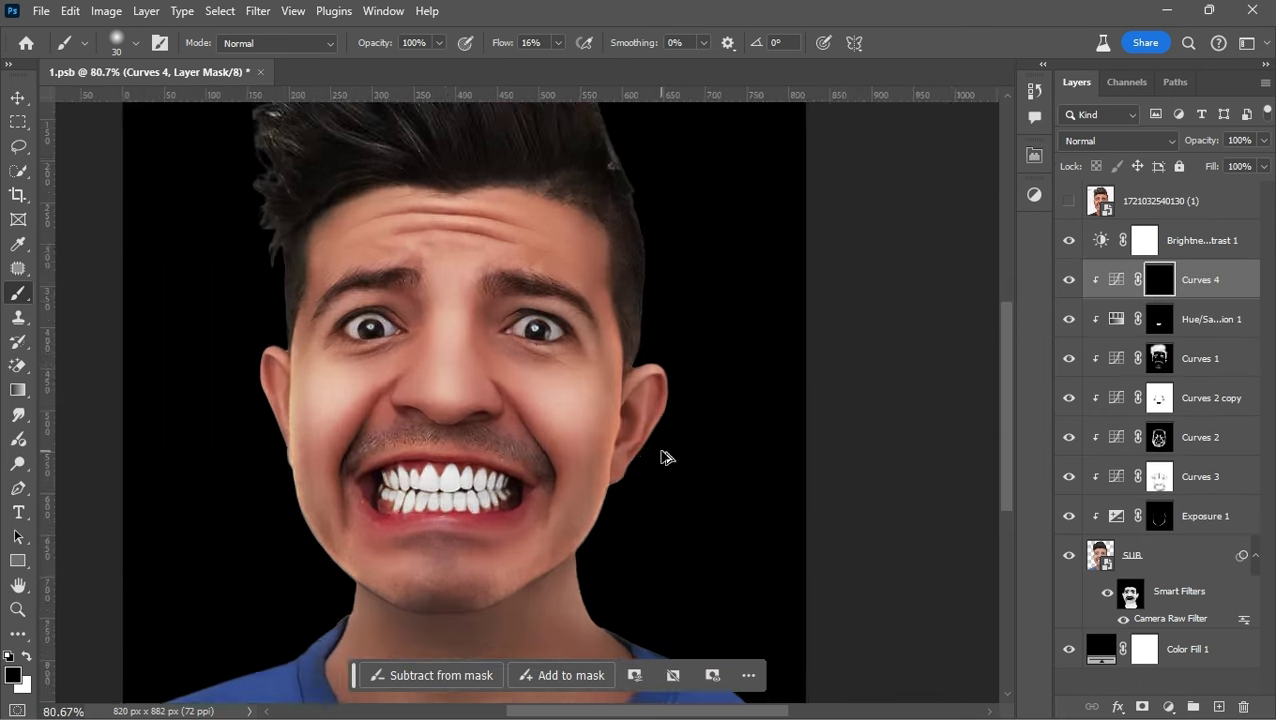
pyautogui.scroll(3, 661, 457)
pyautogui.write('50')
pyautogui.scroll(-2, 592, 278)
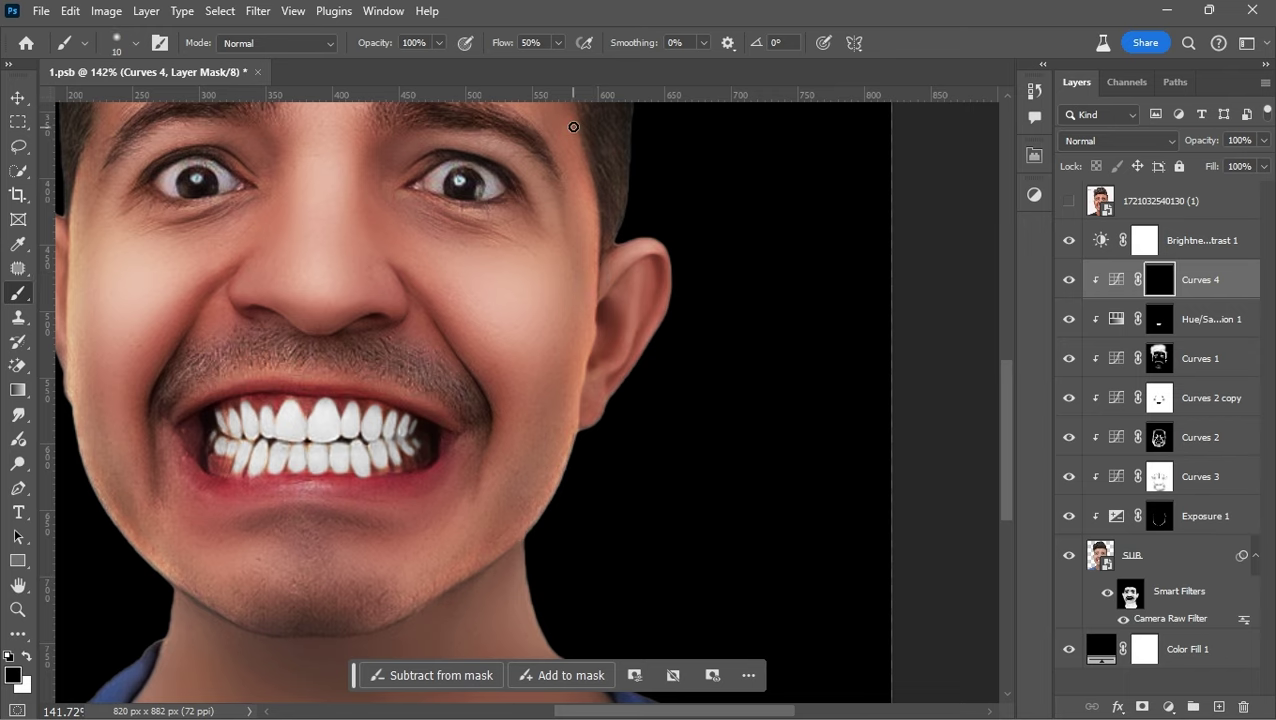
pyautogui.press('x')
pyautogui.rightClick(587, 169)
pyautogui.press('Escape')
# Paint soft white rim highlights along the cheek and jaw edges on the Curves 4 mask
pyautogui.moveTo(575, 118)
pyautogui.mouseDown()
pyautogui.moveTo(598, 274)
pyautogui.moveTo(553, 493)
pyautogui.moveTo(427, 598)
pyautogui.mouseUp()
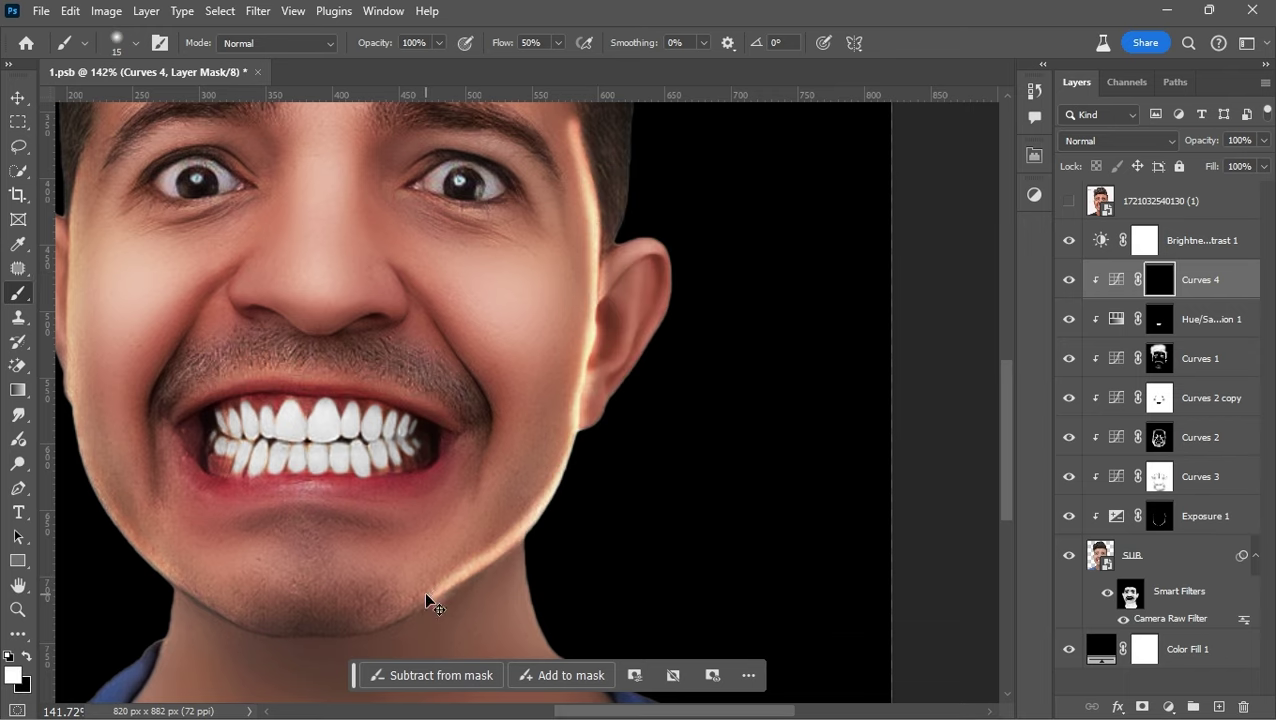
pyautogui.hotkey('ctrl', '-')
pyautogui.hotkey('ctrl', '-')
pyautogui.hotkey('ctrl', 'z')
pyautogui.scroll(4, 675, 416)
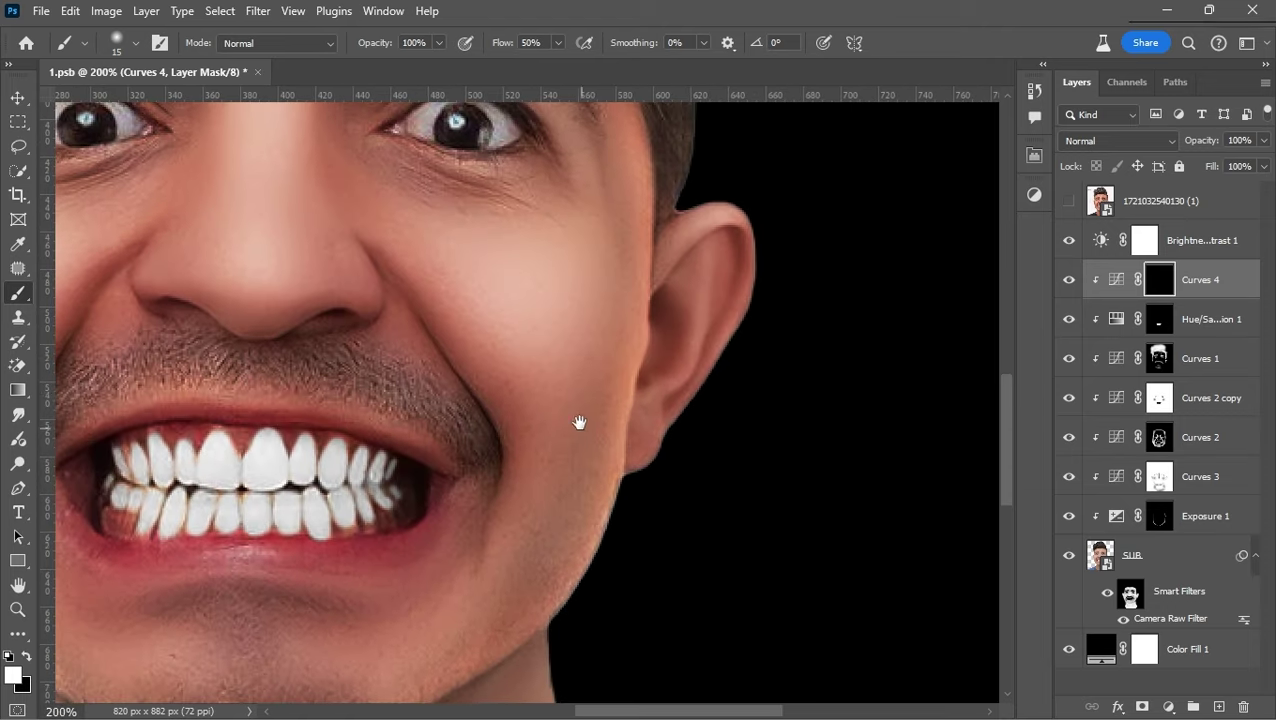
pyautogui.scroll(-2, 581, 421)
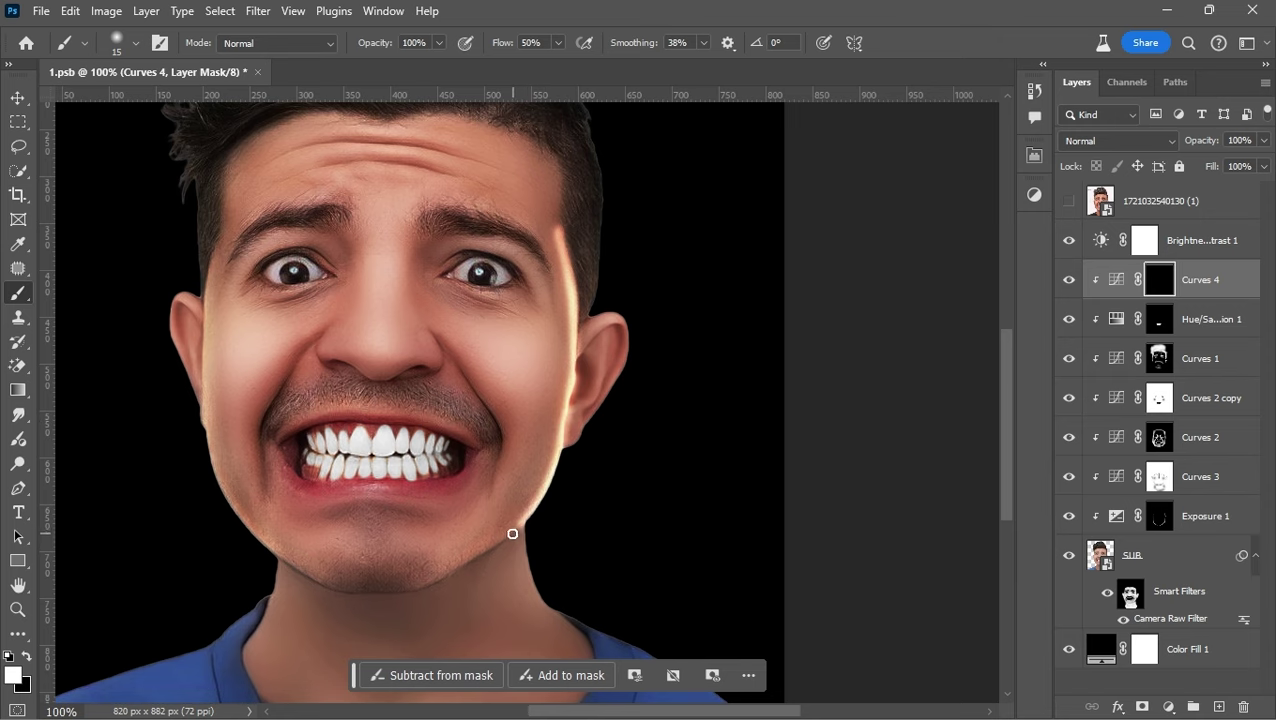
pyautogui.click(472, 560)
pyautogui.hscroll(-2, 521, 541)
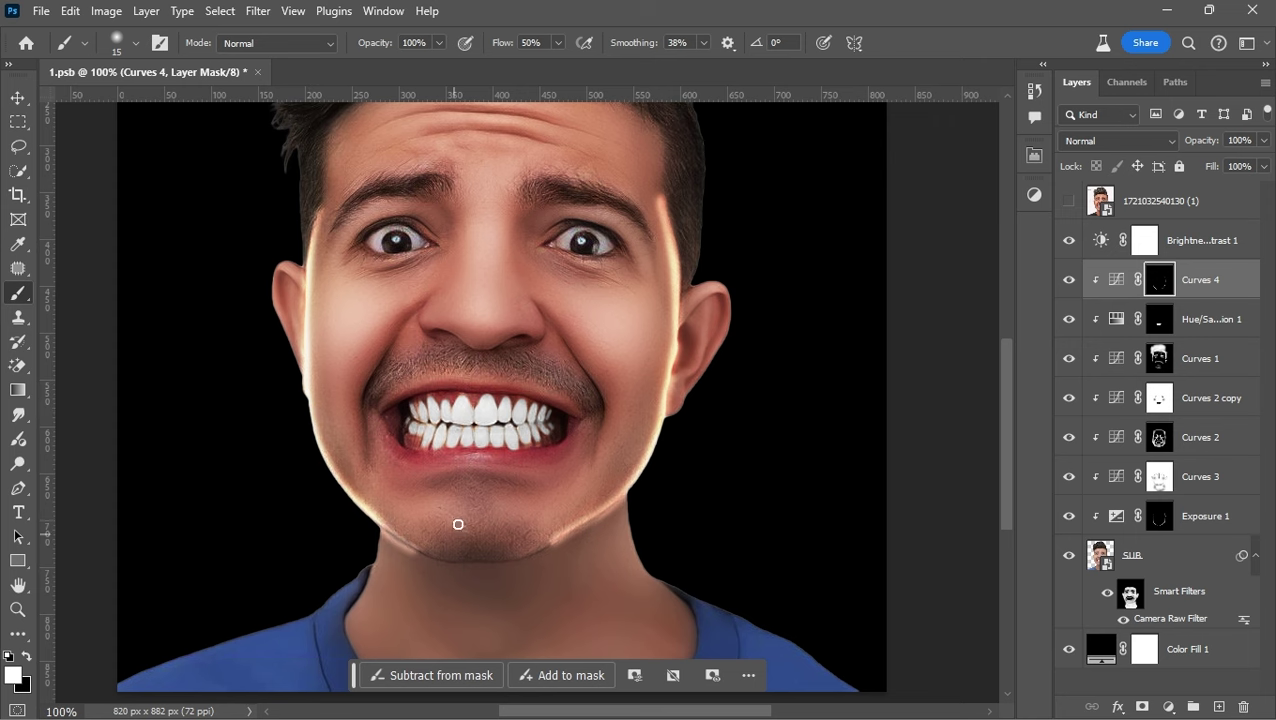
# Switch to black and lower the Curves 4 layer opacity
pyautogui.press('x')
pyautogui.scroll(4, 288, 333)
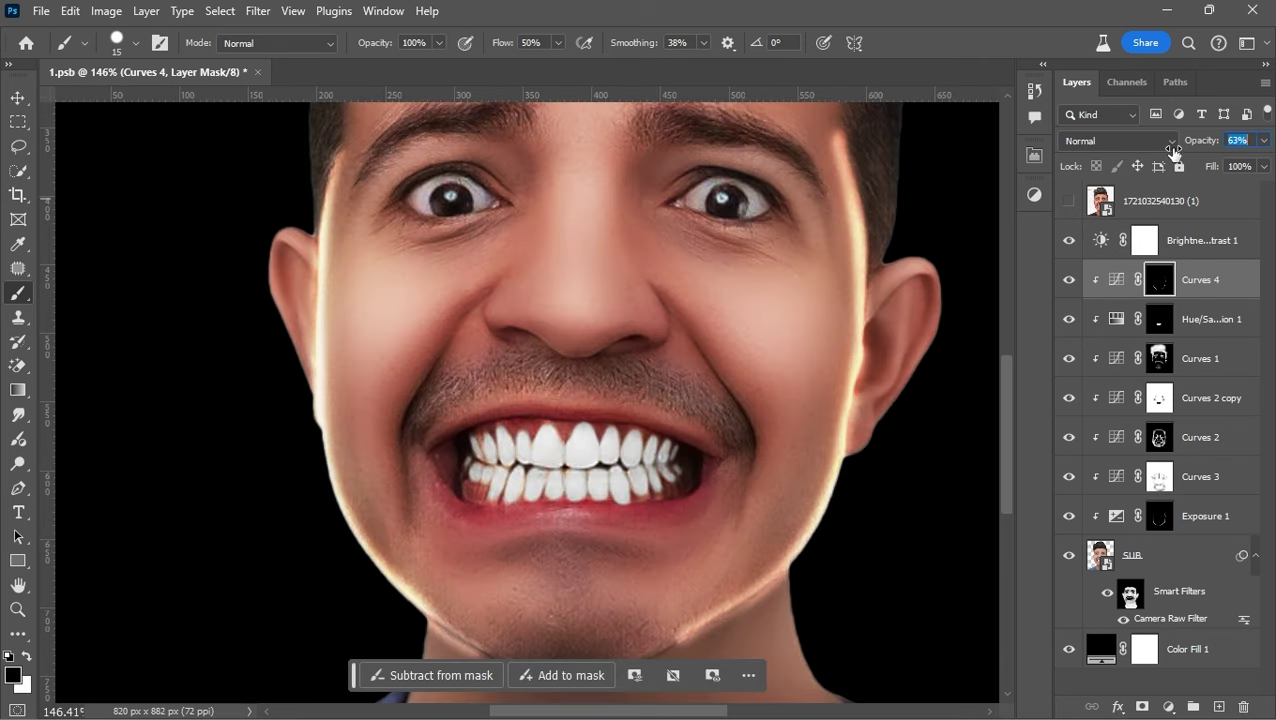
pyautogui.moveTo(1173, 149); pyautogui.dragTo(1150, 149)
pyautogui.scroll(3, 305, 340)
# Adjust the brush options and tone down the Curves 4 highlight along the ear and jaw edges
pyautogui.rightClick(390, 307)
pyautogui.press('Escape')
pyautogui.moveTo(500, 46); pyautogui.dragTo(505, 46)
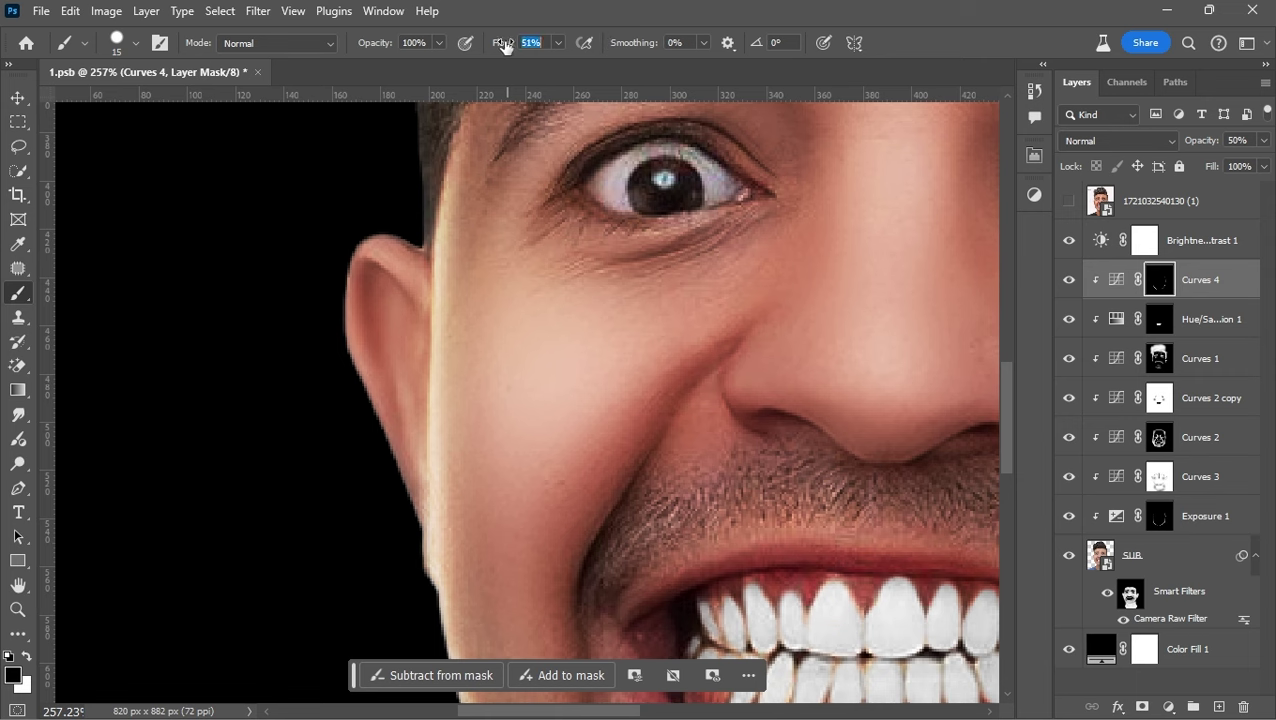
pyautogui.write('98')
pyautogui.press(']')
pyautogui.scroll(2, 428, 193)
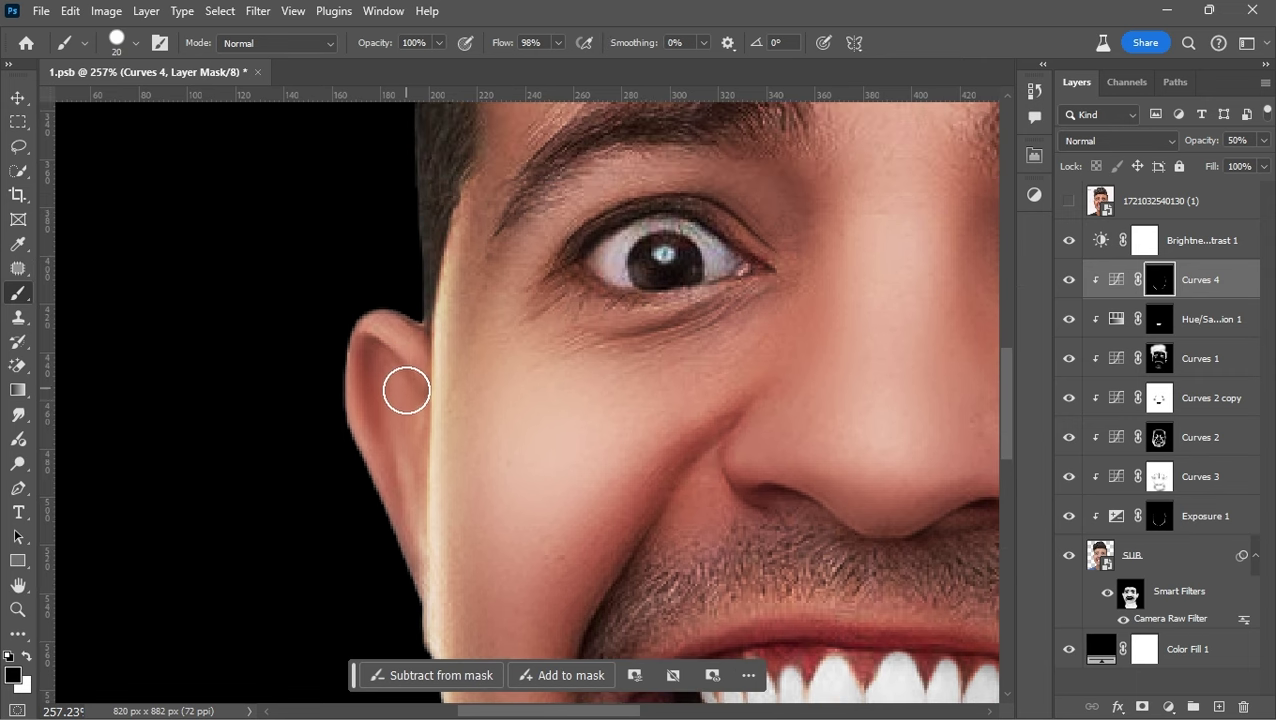
pyautogui.moveTo(406, 390); pyautogui.dragTo(407, 490)
pyautogui.scroll(-5, 405, 430)
pyautogui.moveTo(410, 293); pyautogui.dragTo(413, 362)
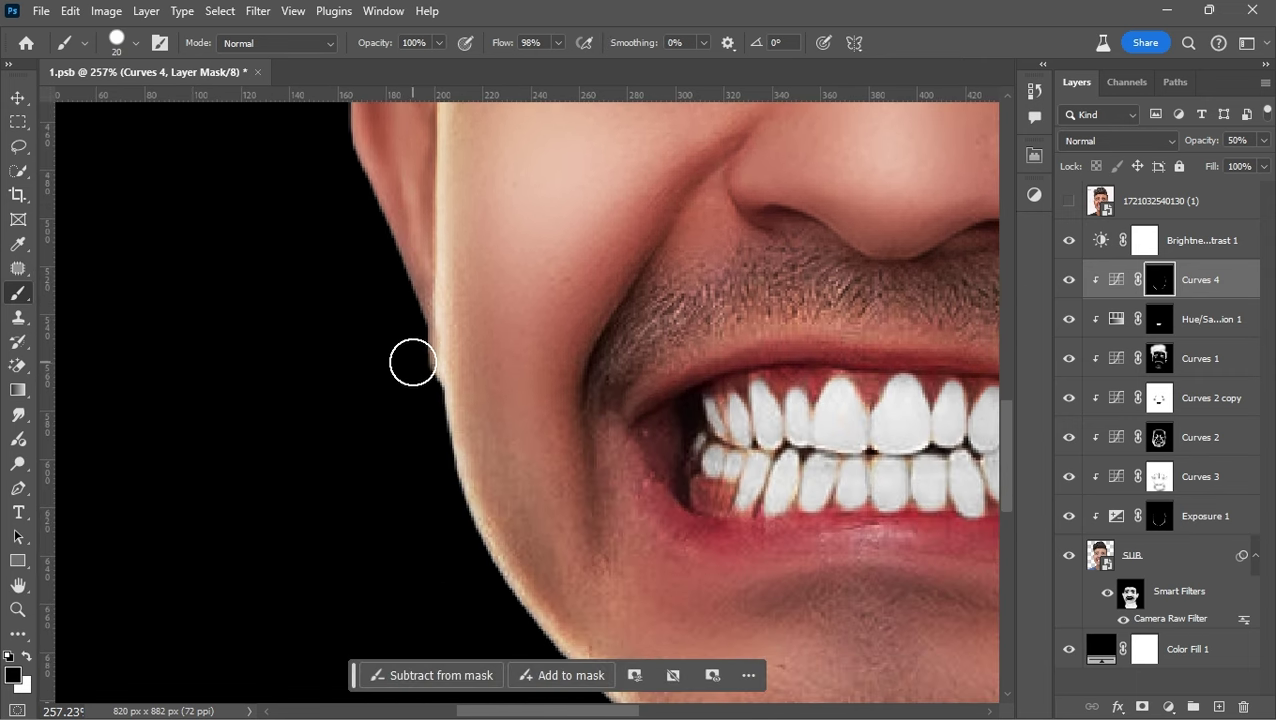
# Scroll around the portrait to inspect the rim highlights along the face edges
pyautogui.scroll(-5, 413, 362)
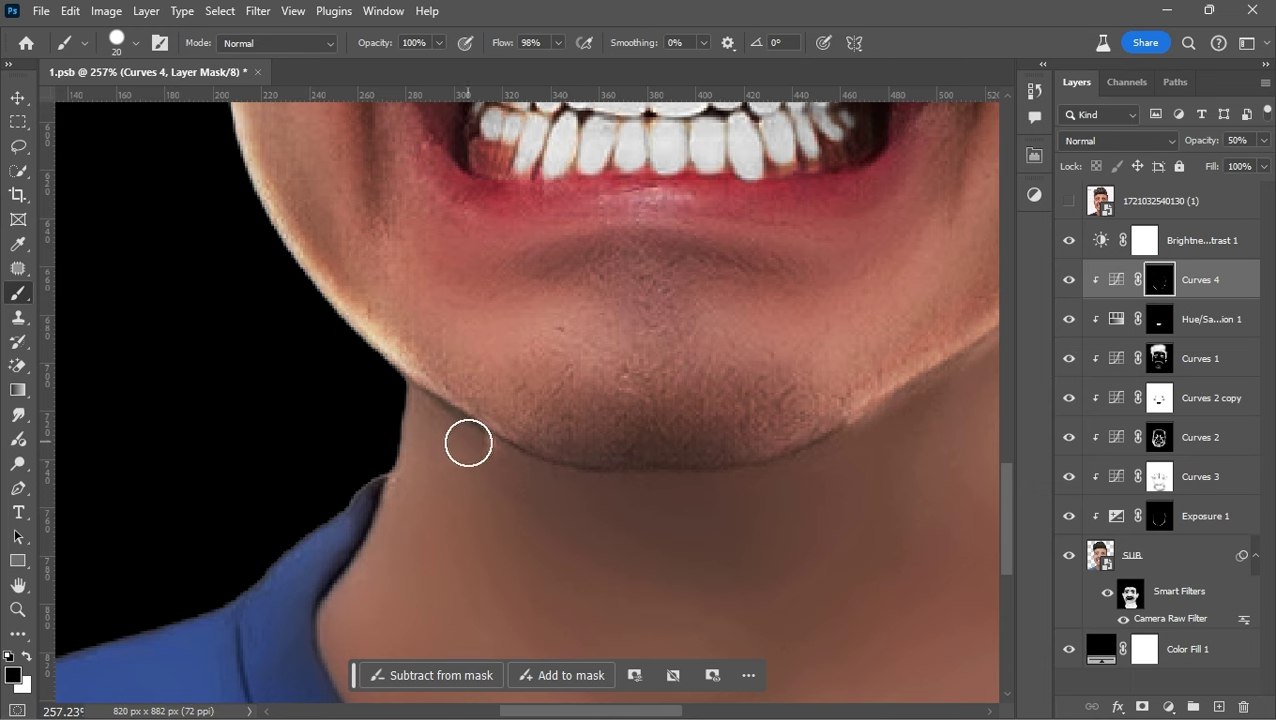
pyautogui.hscroll(5, 430, 430)
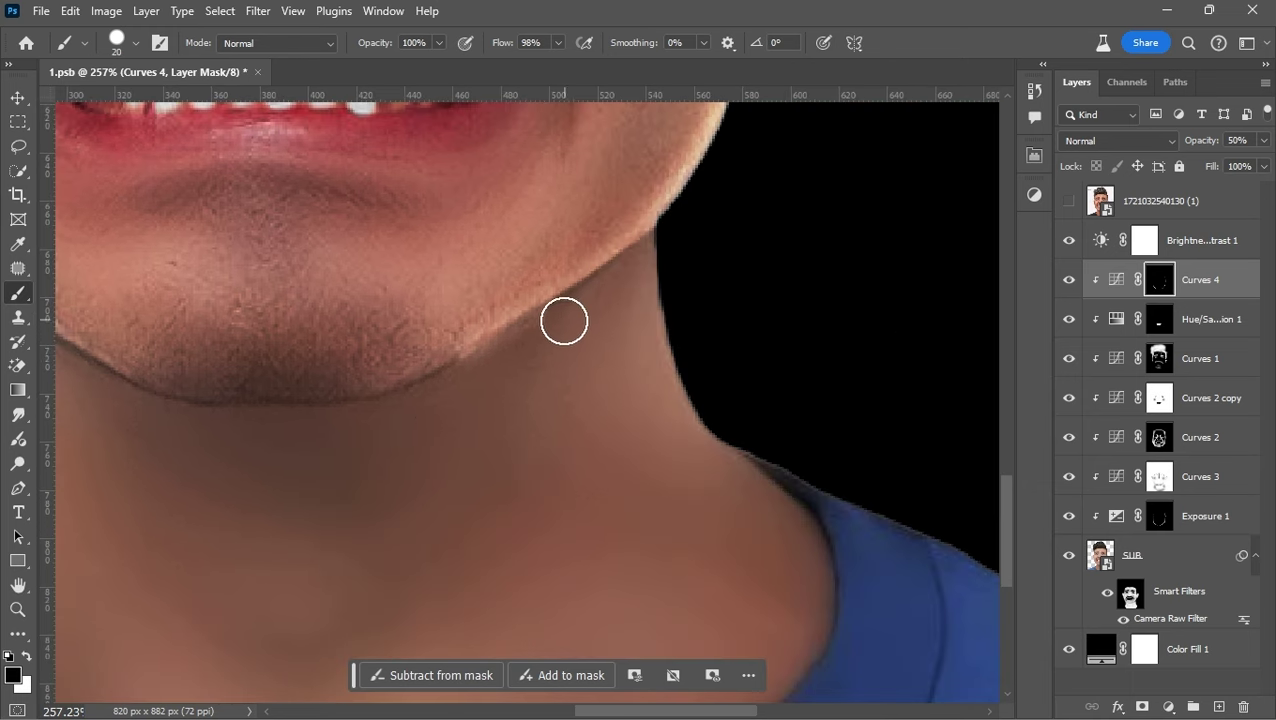
pyautogui.scroll(5, 425, 407)
pyautogui.hscroll(3, 425, 407)
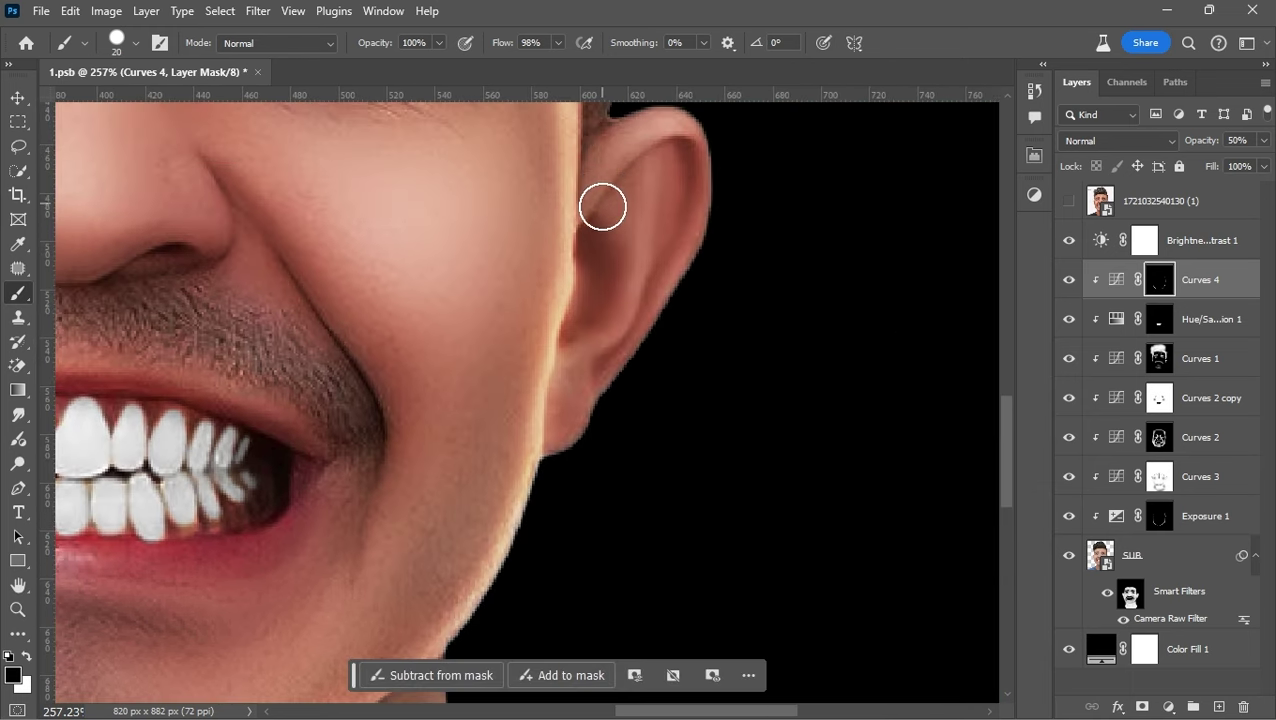
pyautogui.scroll(3, 606, 400)
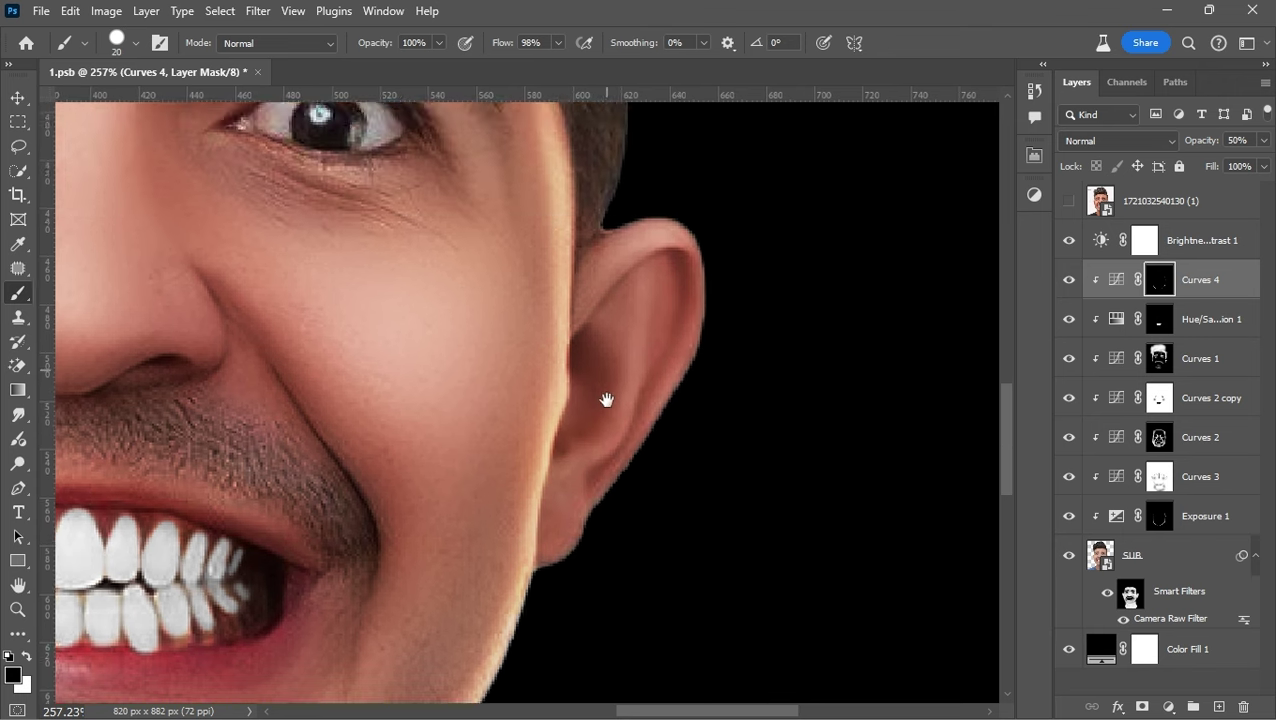
pyautogui.scroll(5, 600, 420)
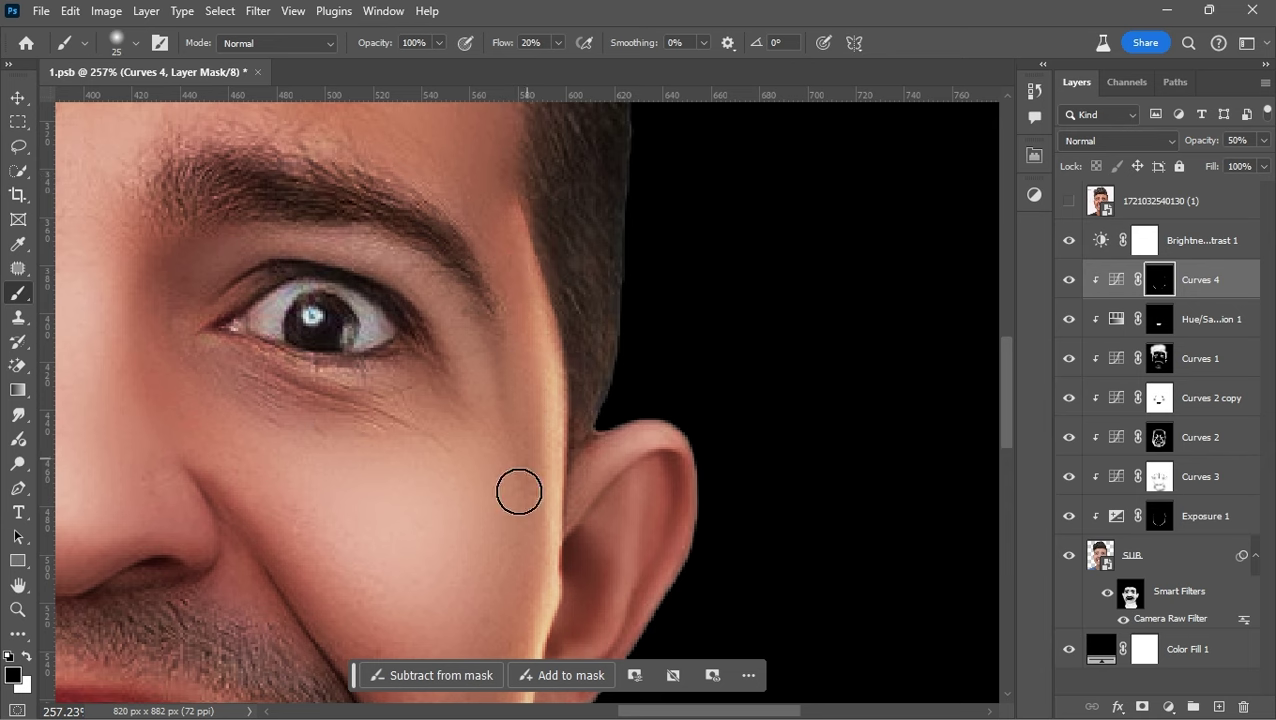
pyautogui.scroll(-1, 528, 410)
pyautogui.scroll(-3, 536, 450)
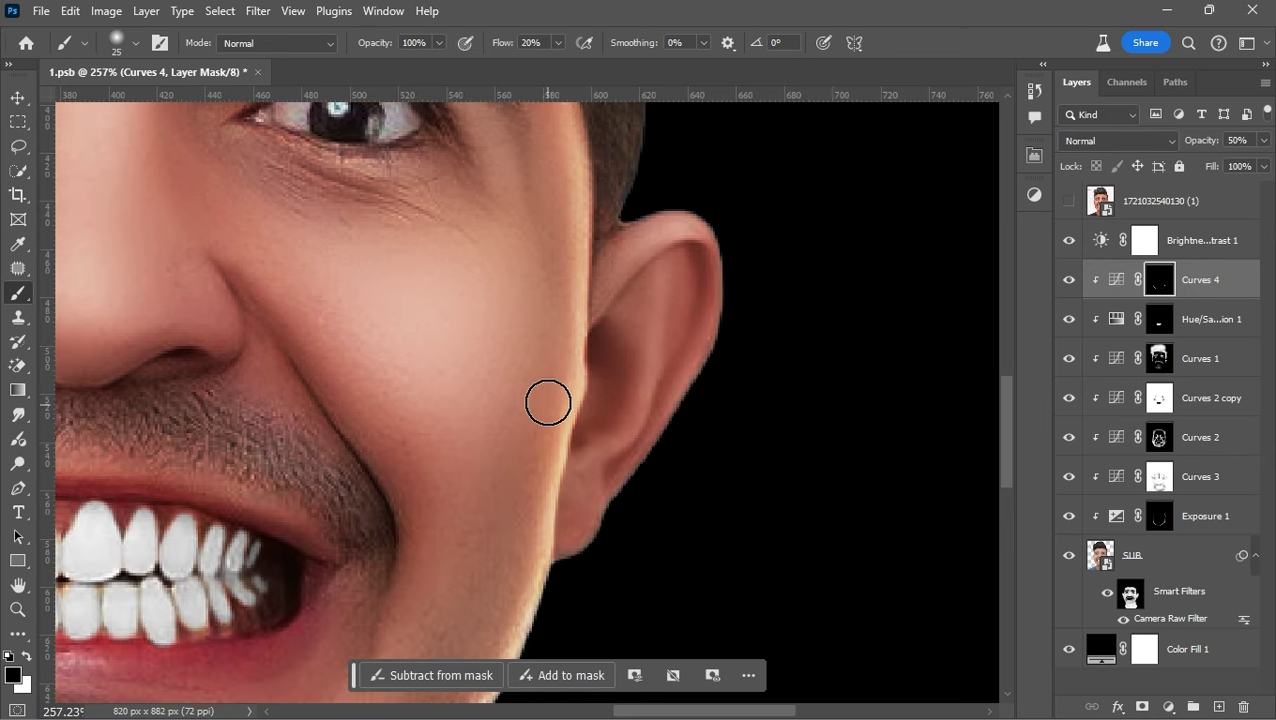
pyautogui.scroll(-2, 550, 390)
pyautogui.scroll(-2, 560, 360)
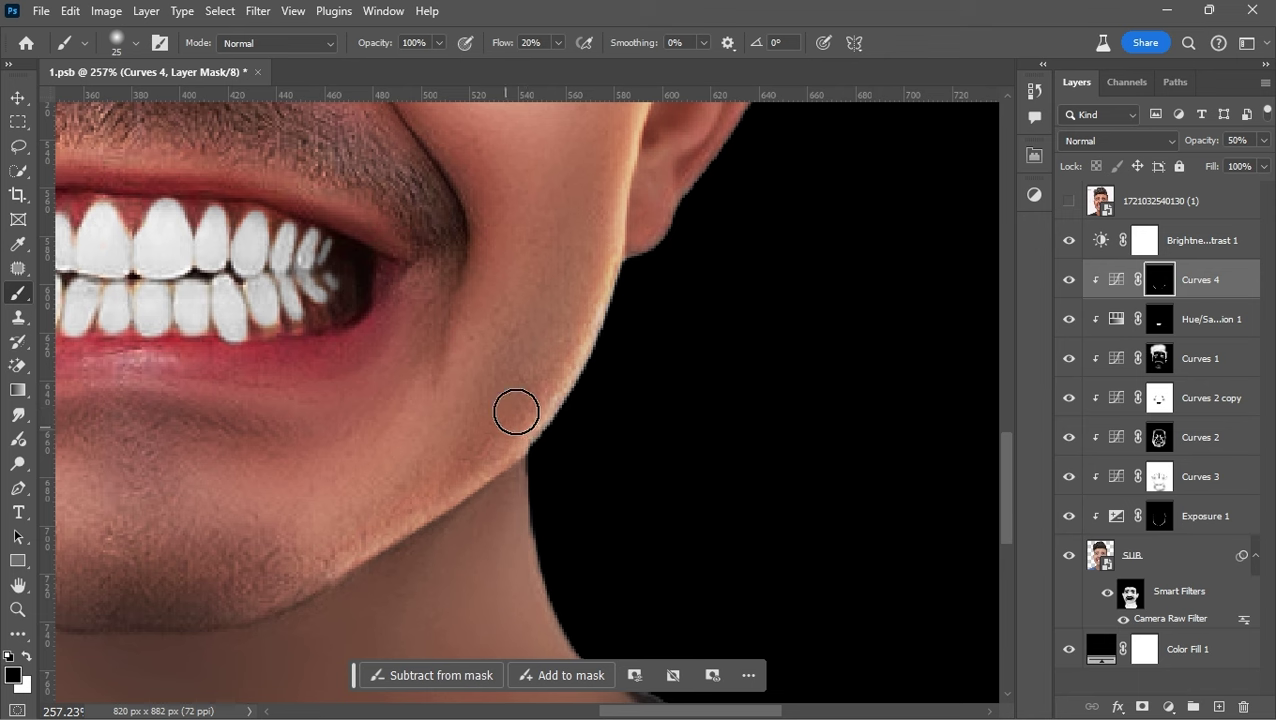
pyautogui.scroll(-1, 516, 412)
pyautogui.scroll(-2, 544, 362)
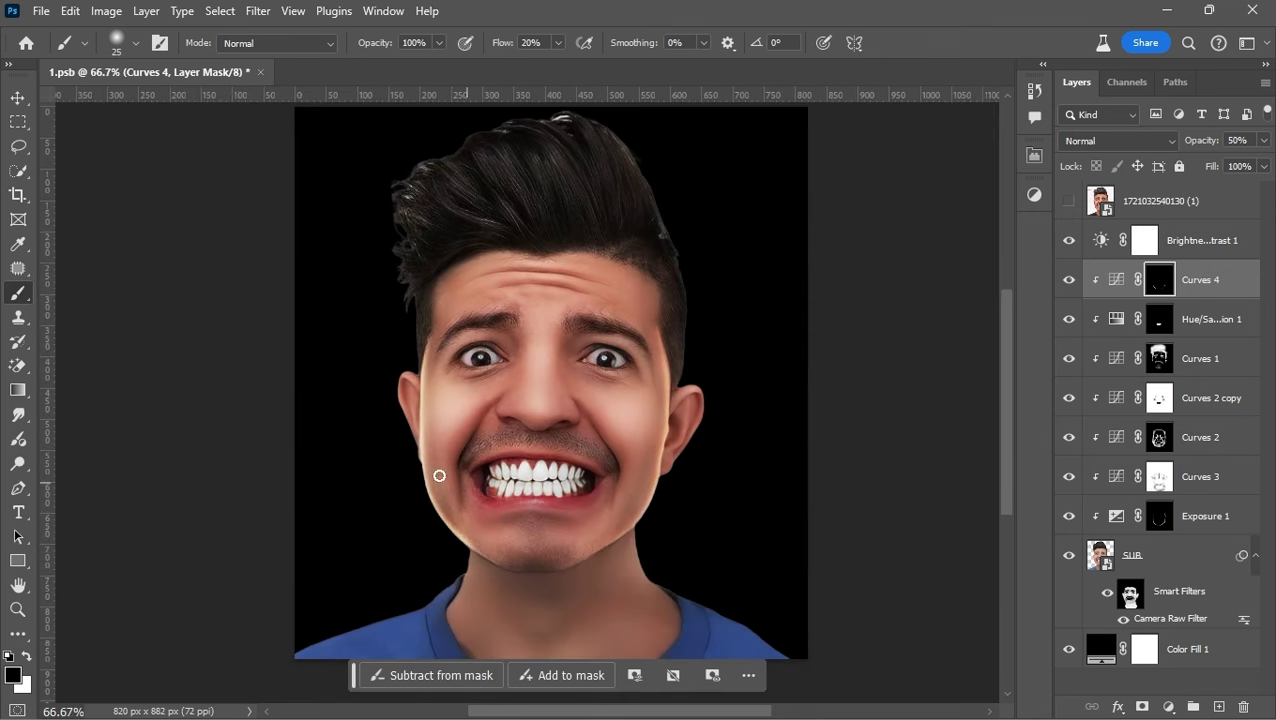
pyautogui.scroll(1, 470, 430)
pyautogui.scroll(1, 499, 350)
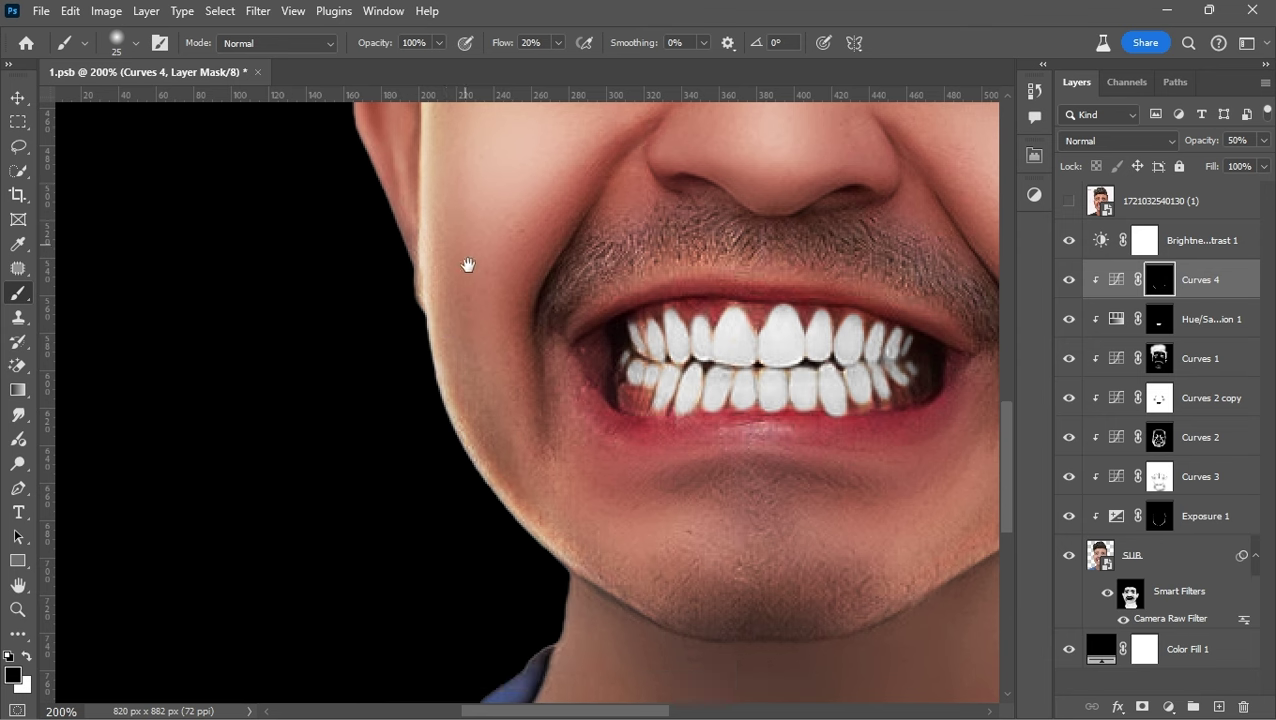
pyautogui.scroll(2, 475, 350)
pyautogui.scroll(1, 497, 157)
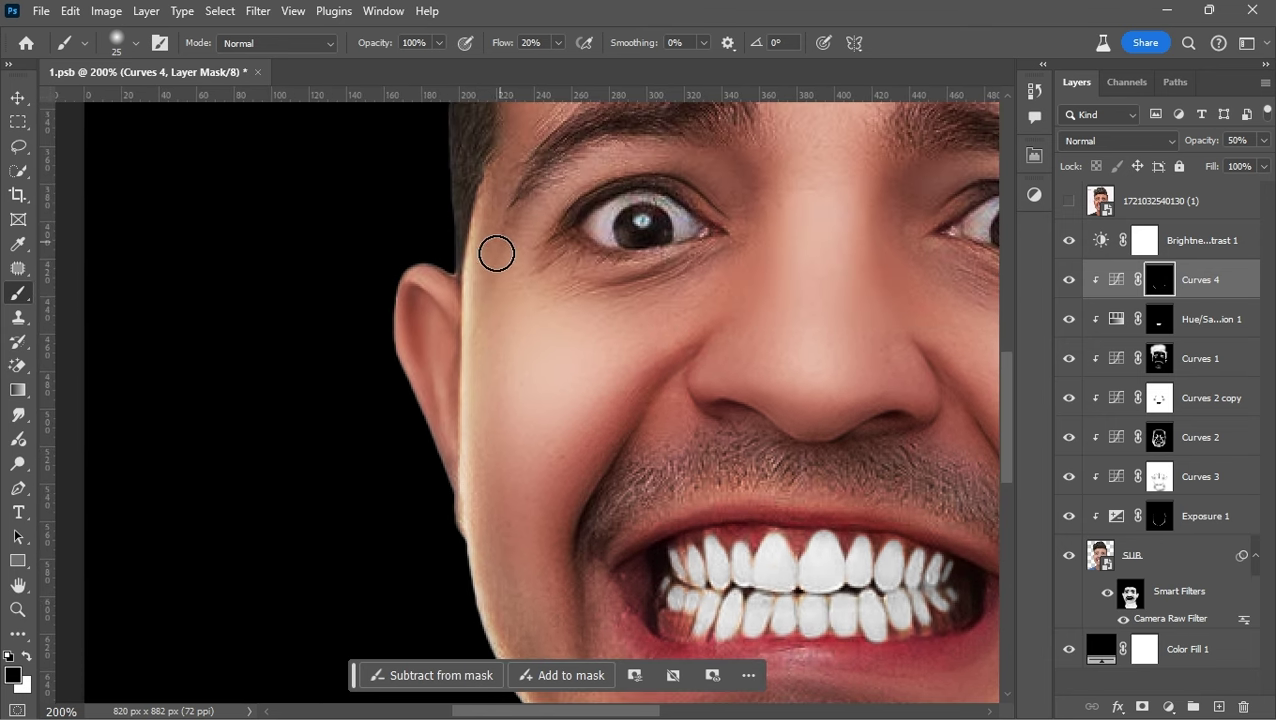
pyautogui.scroll(-2, 475, 510)
pyautogui.scroll(-1, 600, 535)
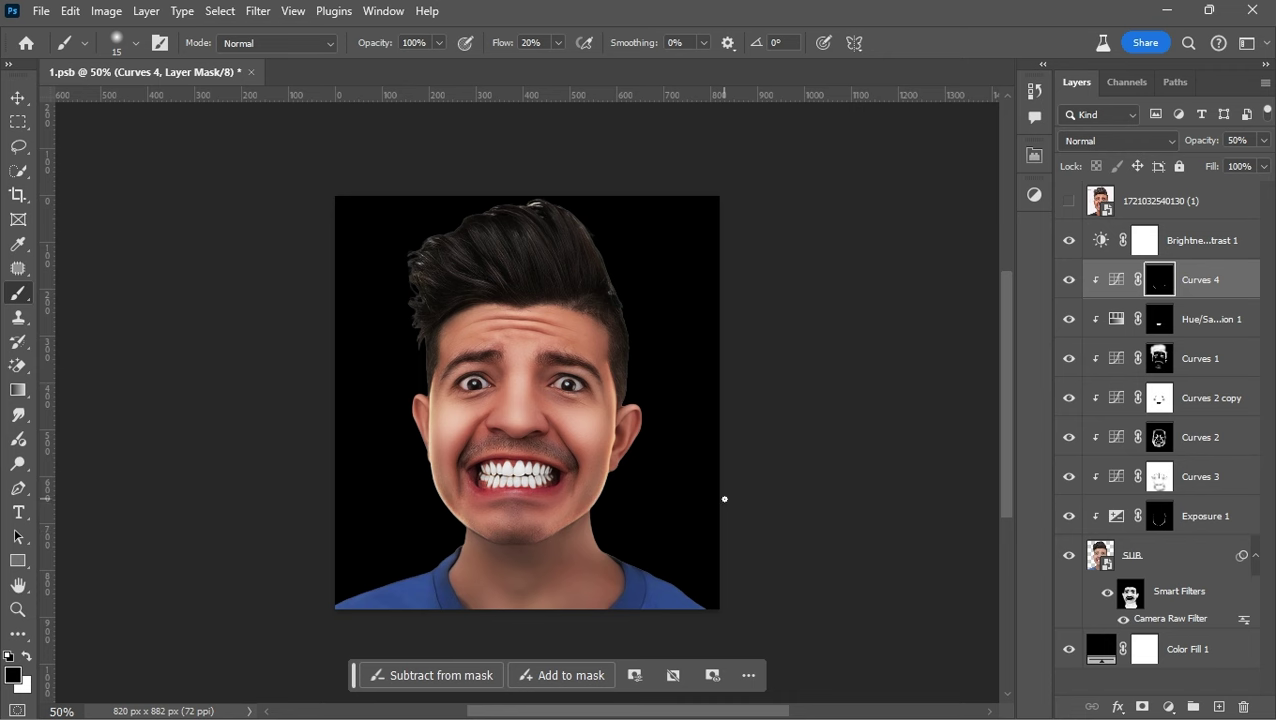
pyautogui.scroll(-1, 724, 498)
pyautogui.scroll(2, 725, 490)
# Compare Curves 4 on and off, then add a clipped Hue/Saturation 2 at Lightness +88 with inverted mask
pyautogui.click(1069, 279)
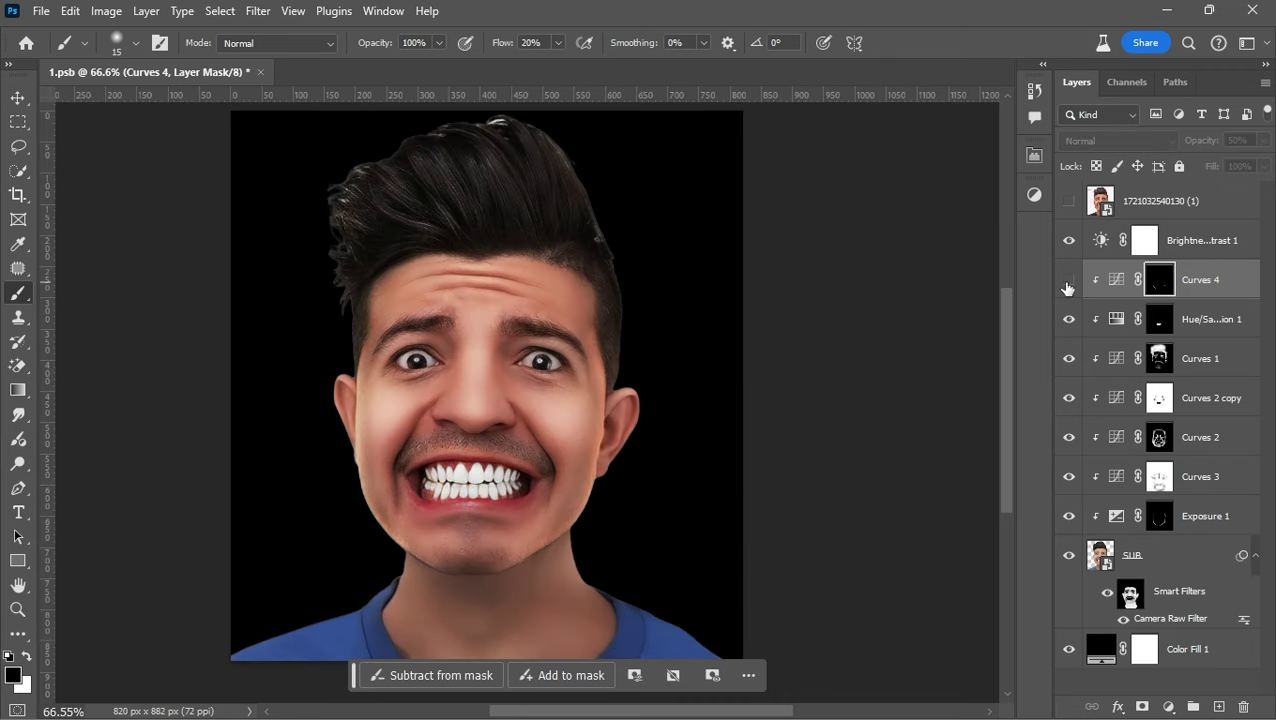
pyautogui.click(1069, 279)
pyautogui.moveTo(1195, 147); pyautogui.dragTo(1207, 147)
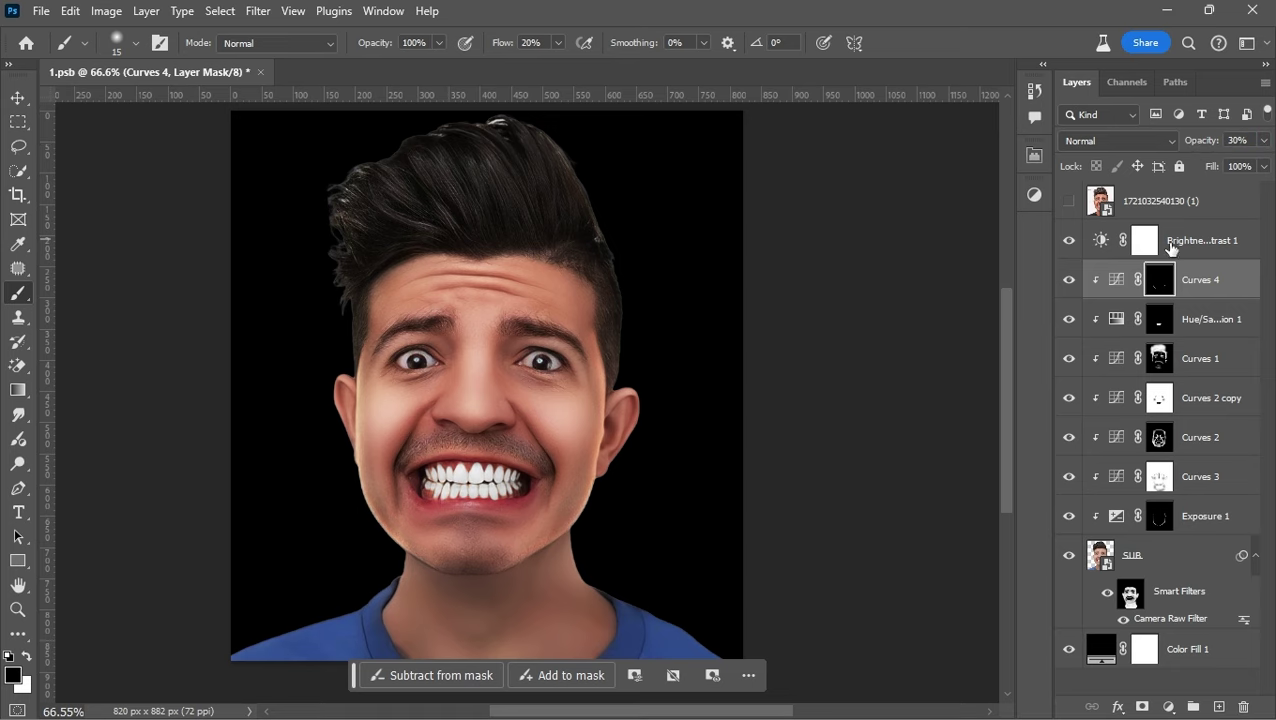
pyautogui.click(1035, 195)
pyautogui.click(880, 239)
pyautogui.moveTo(874, 354); pyautogui.dragTo(973, 354)
pyautogui.click(872, 467)
pyautogui.click(981, 147)
pyautogui.hotkey('ctrl', 'i')
# Paint a bright rim along the right cheek, jawline and beside the ear on the Hue/Saturation 2 mask
pyautogui.scroll(3, 610, 368)
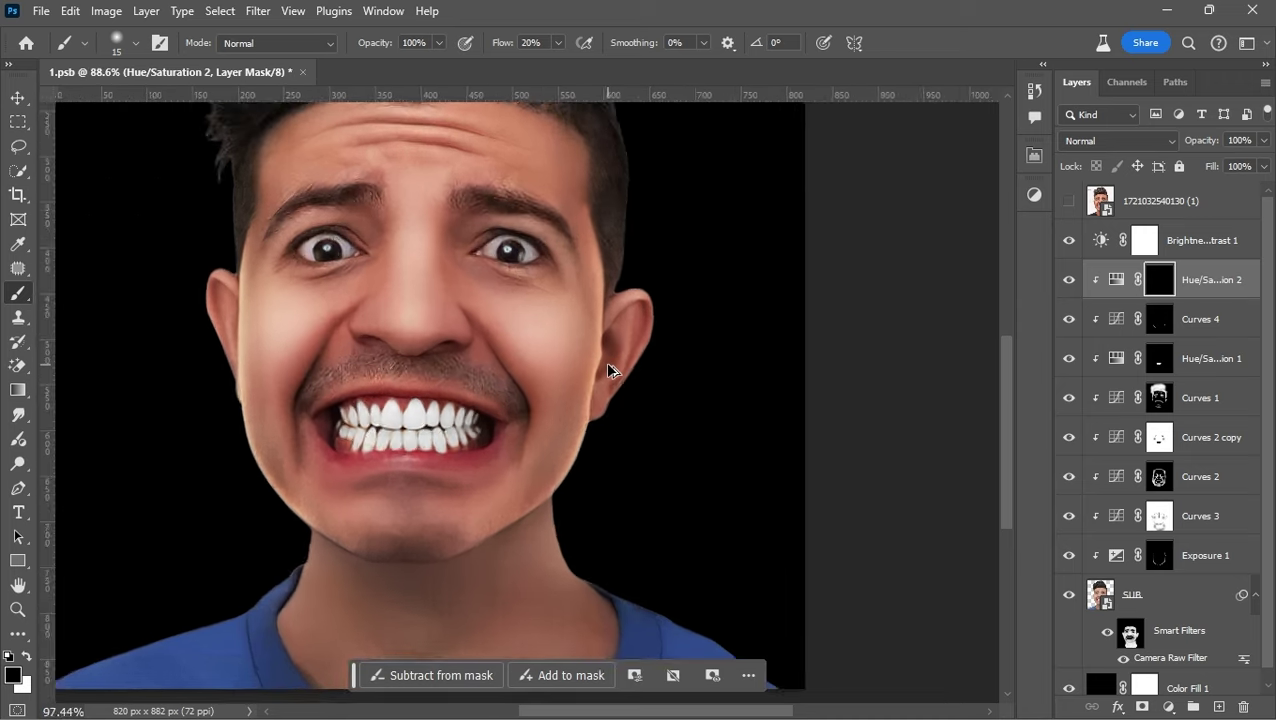
pyautogui.scroll(3, 608, 365)
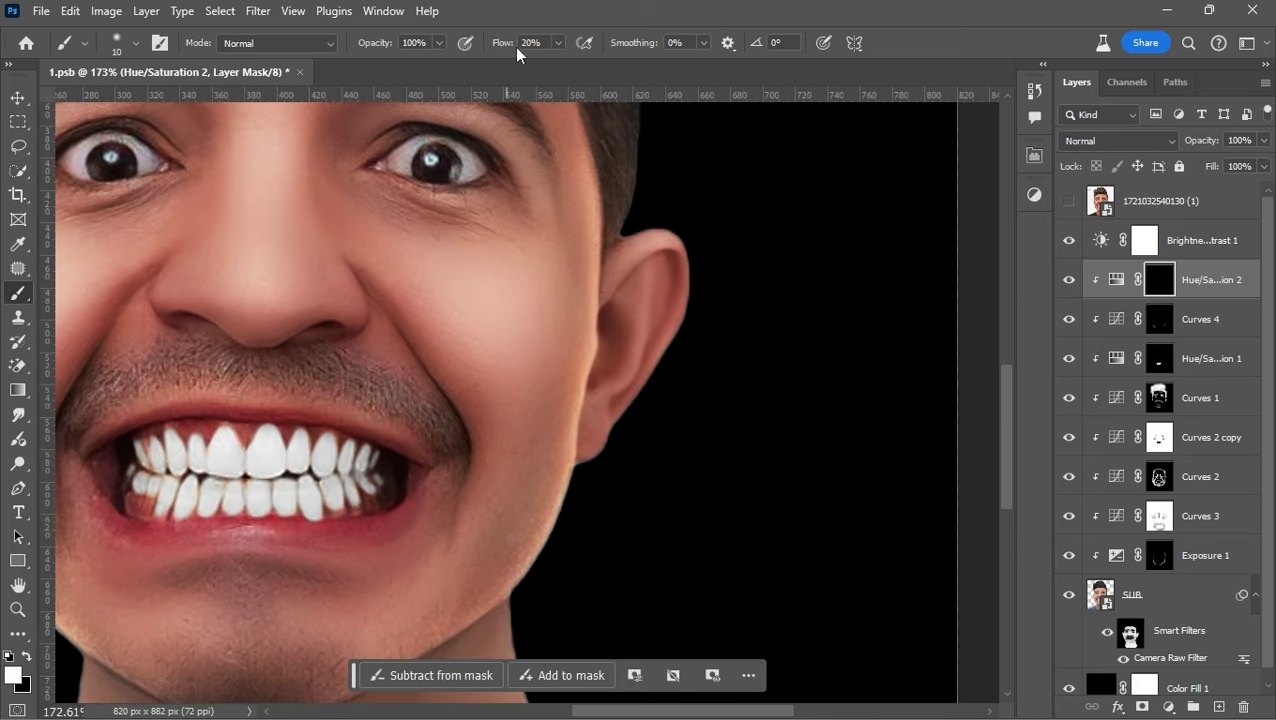
pyautogui.moveTo(603, 234); pyautogui.dragTo(571, 463)
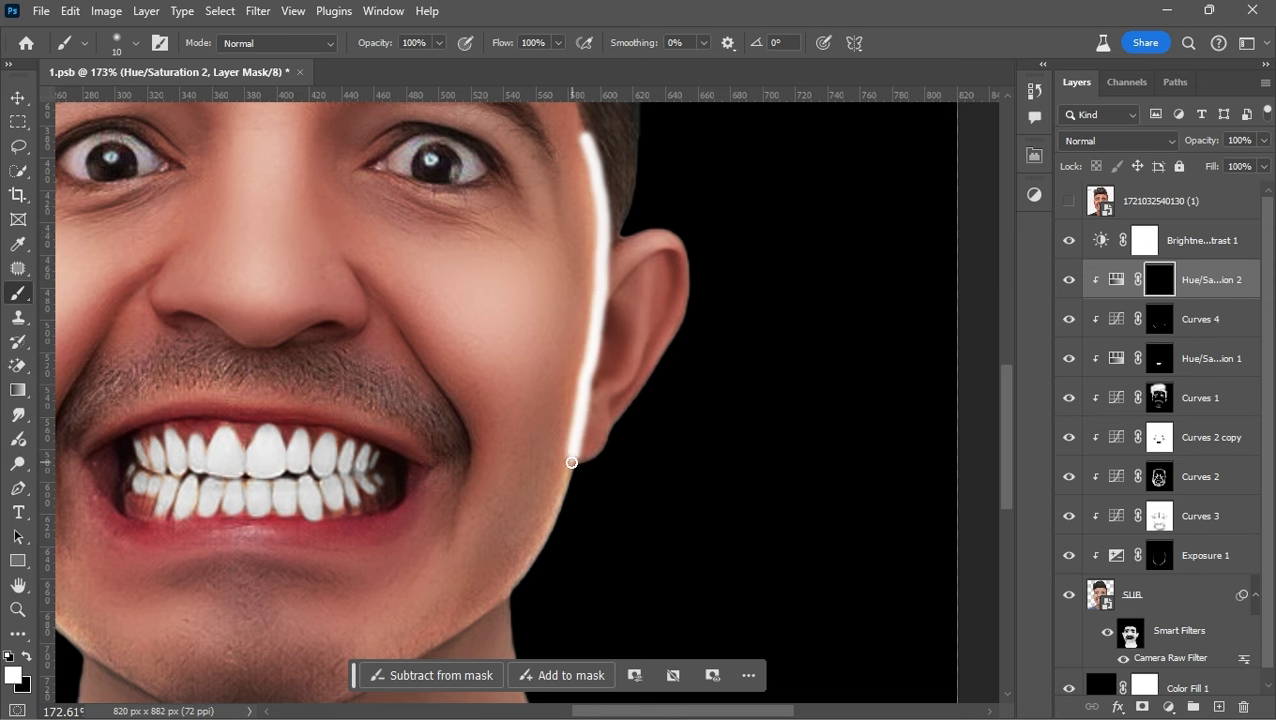
pyautogui.moveTo(524, 571)
pyautogui.mouseDown()
pyautogui.moveTo(456, 660)
pyautogui.moveTo(536, 500)
pyautogui.mouseUp()
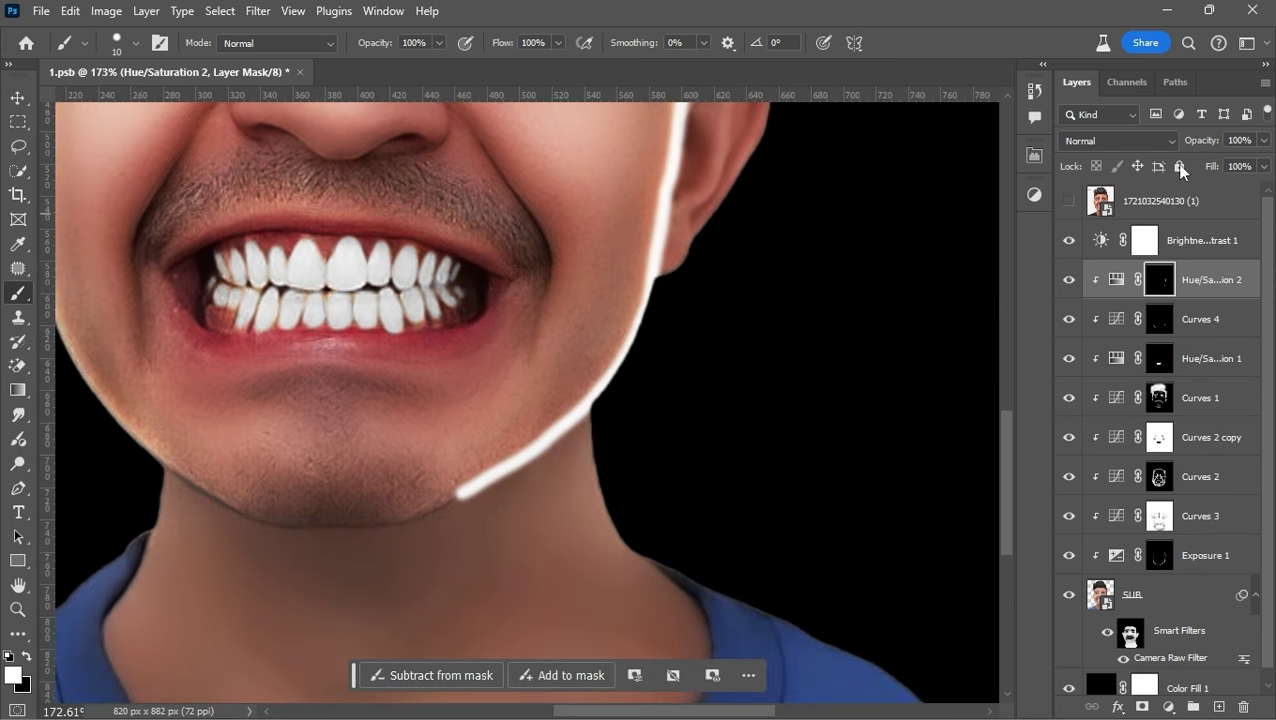
pyautogui.moveTo(1202, 140); pyautogui.dragTo(1124, 141)
pyautogui.scroll(3, 618, 459)
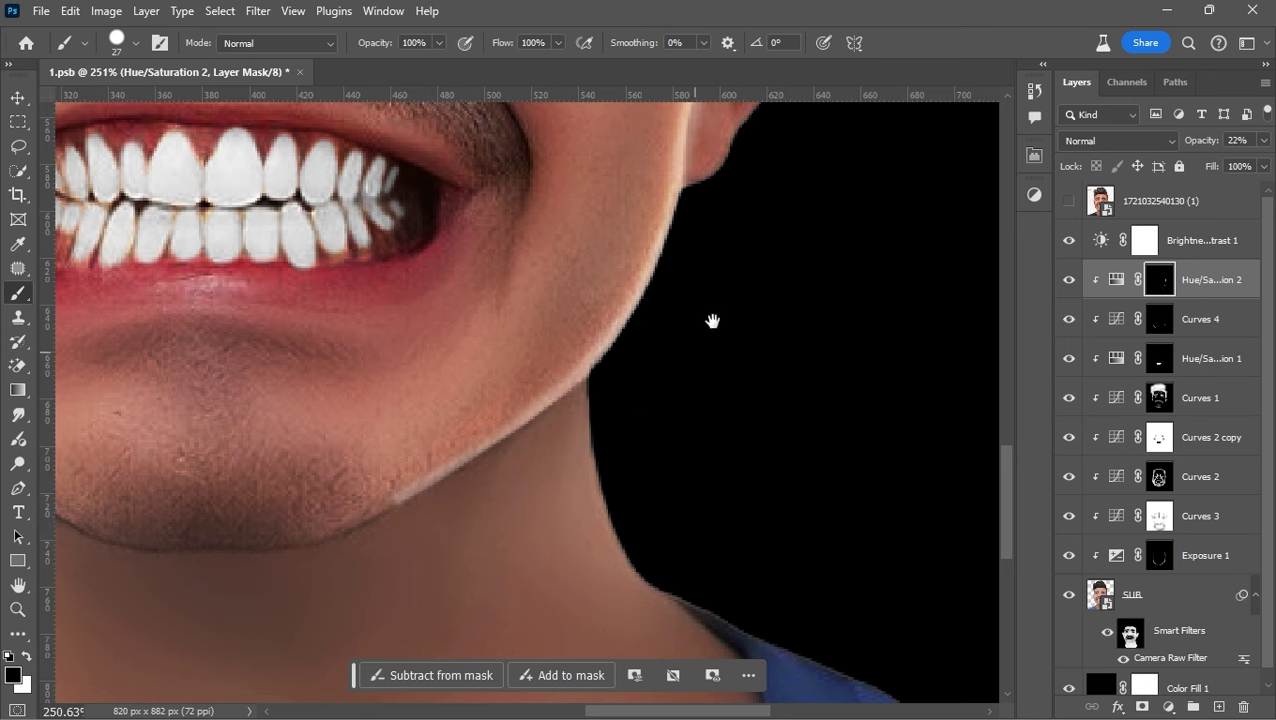
pyautogui.moveTo(709, 319); pyautogui.dragTo(700, 271)
pyautogui.moveTo(683, 205); pyautogui.dragTo(657, 402)
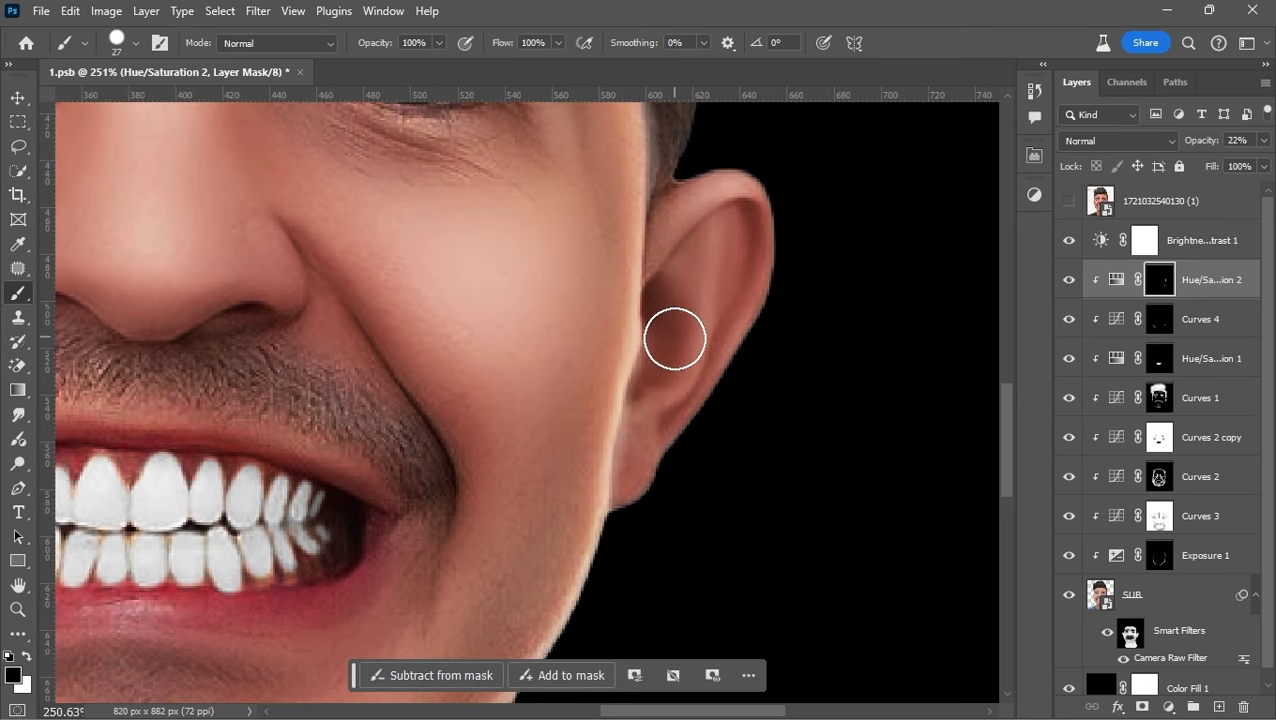
pyautogui.moveTo(689, 144); pyautogui.dragTo(684, 433)
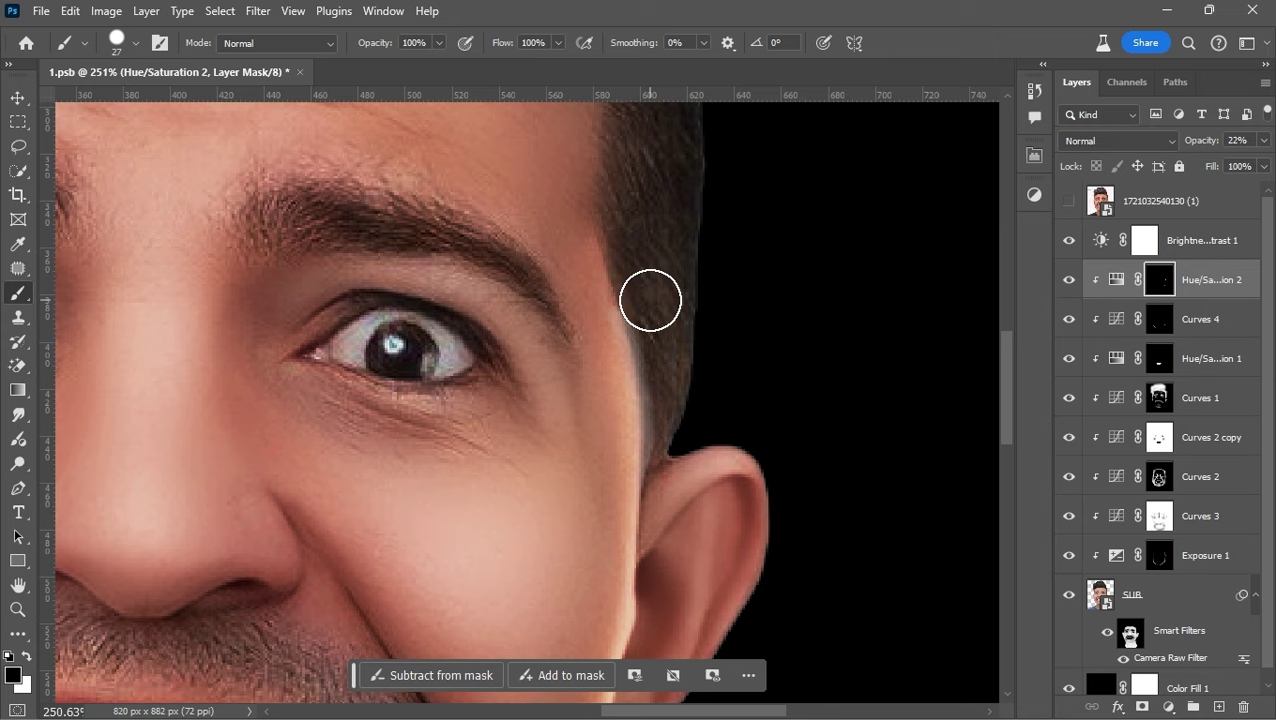
pyautogui.moveTo(1185, 141); pyautogui.dragTo(1250, 141)
# Switch to a soft brush at 20% flow and soften the highlight along the jawline
pyautogui.rightClick(521, 342)
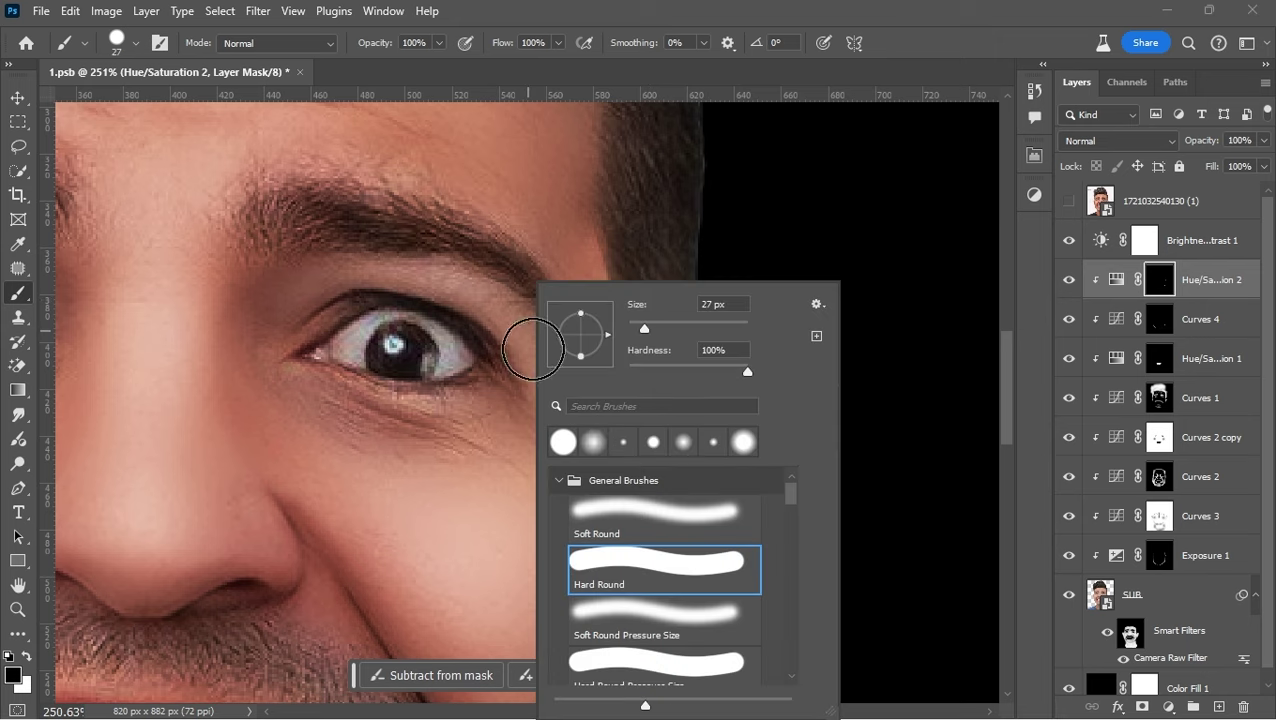
pyautogui.press('Escape')
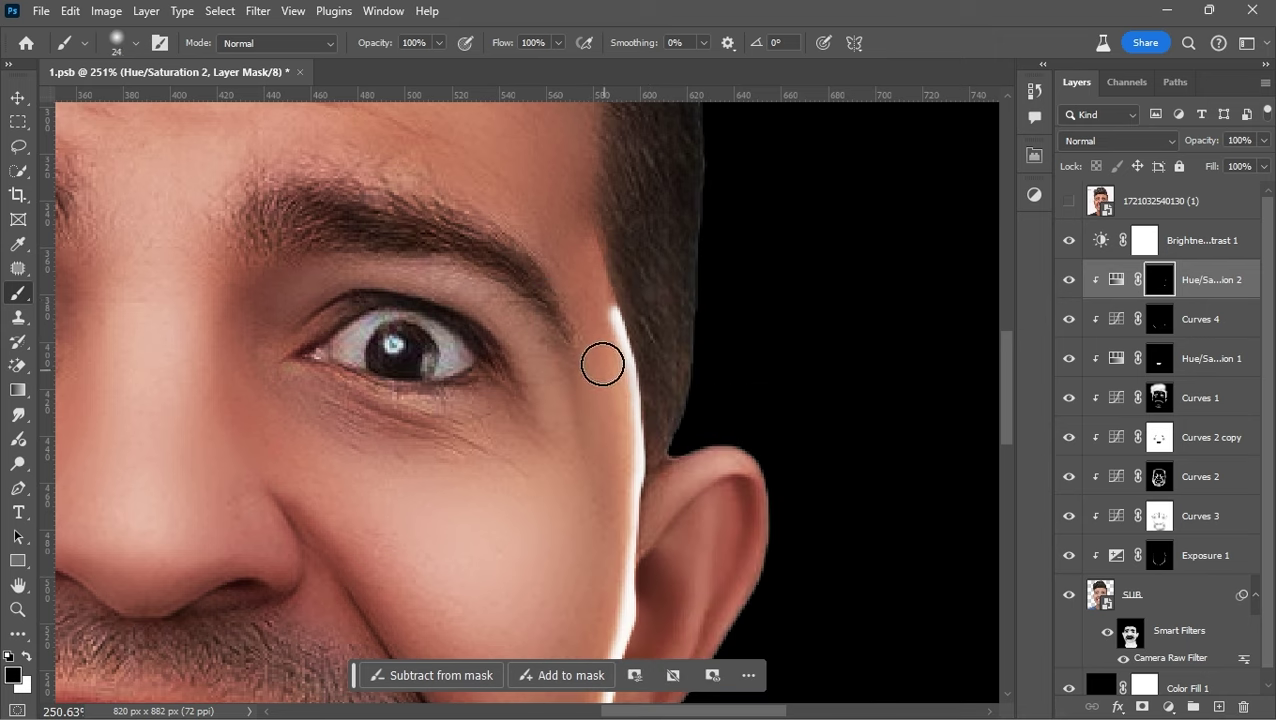
pyautogui.click(533, 43)
pyautogui.press('Return')
pyautogui.press('Return')
pyautogui.write('20')
pyautogui.press('Return')
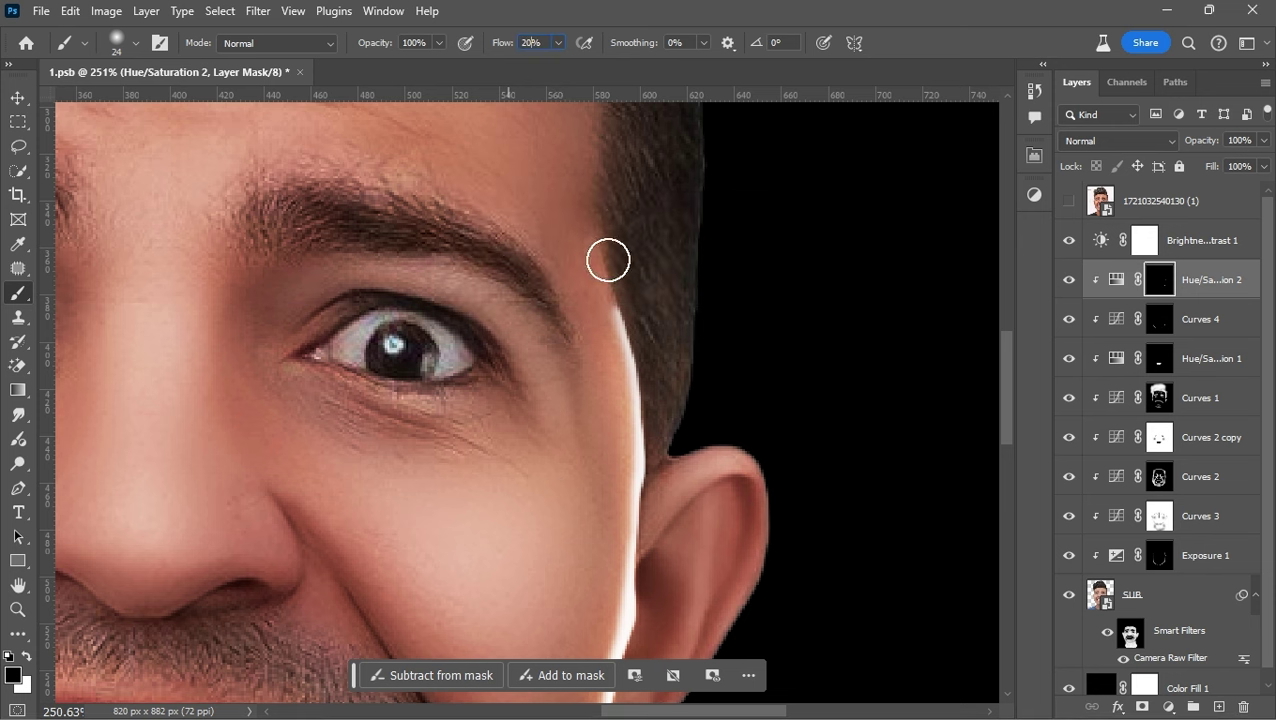
pyautogui.hotkey('ctrl', '+')
pyautogui.scroll(-3, 578, 238)
pyautogui.press('[')
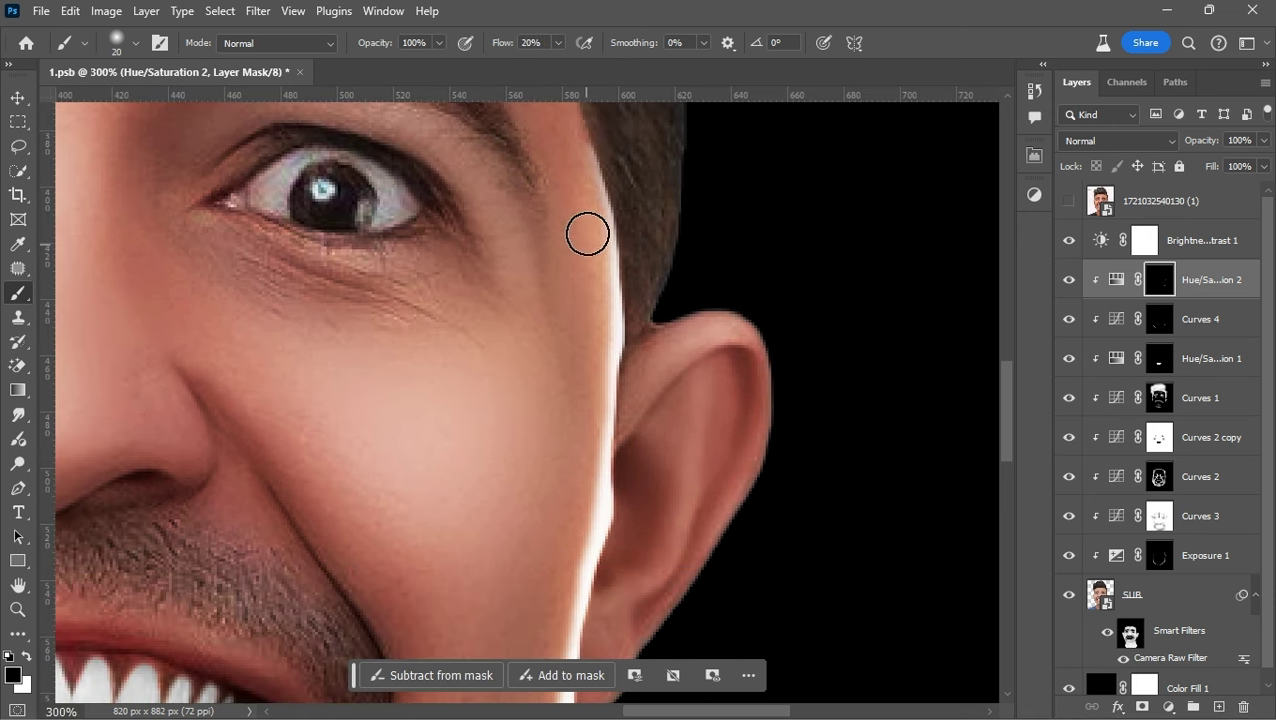
pyautogui.scroll(-2, 597, 370)
pyautogui.scroll(-1, 595, 385)
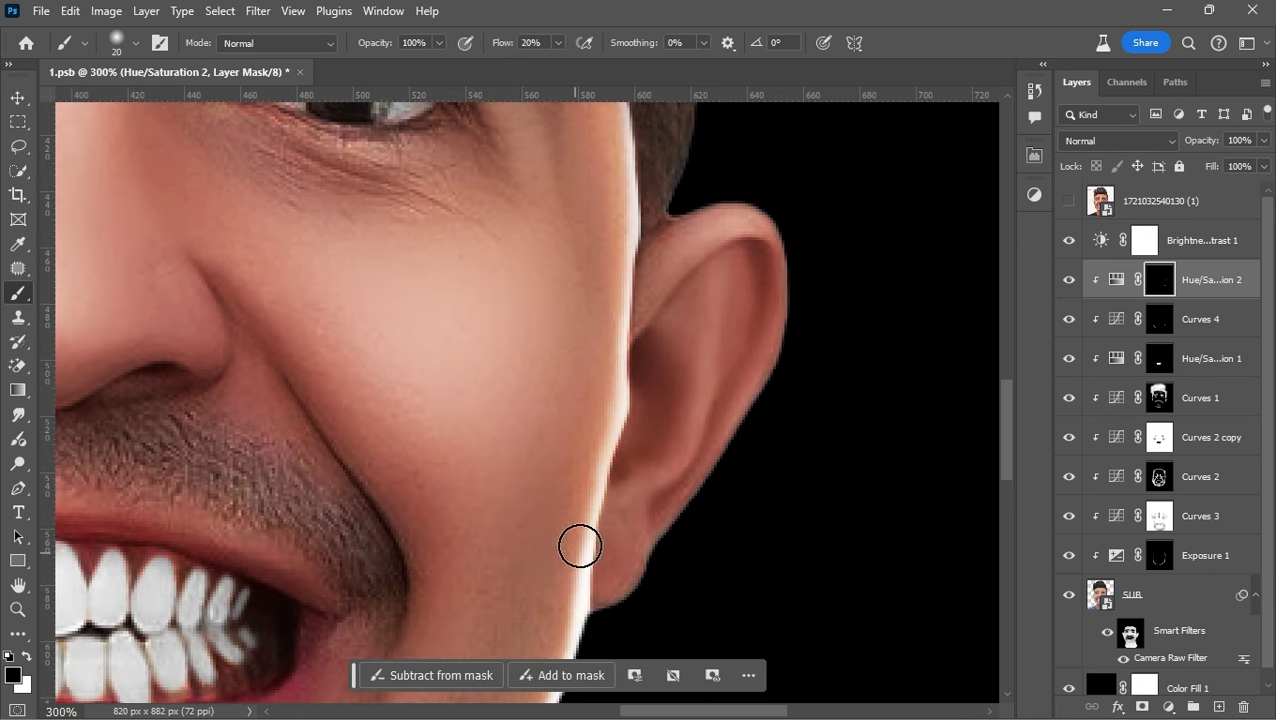
pyautogui.scroll(-2, 575, 525)
pyautogui.scroll(-2, 600, 330)
pyautogui.scroll(-1, 595, 340)
pyautogui.hscroll(-1, 595, 340)
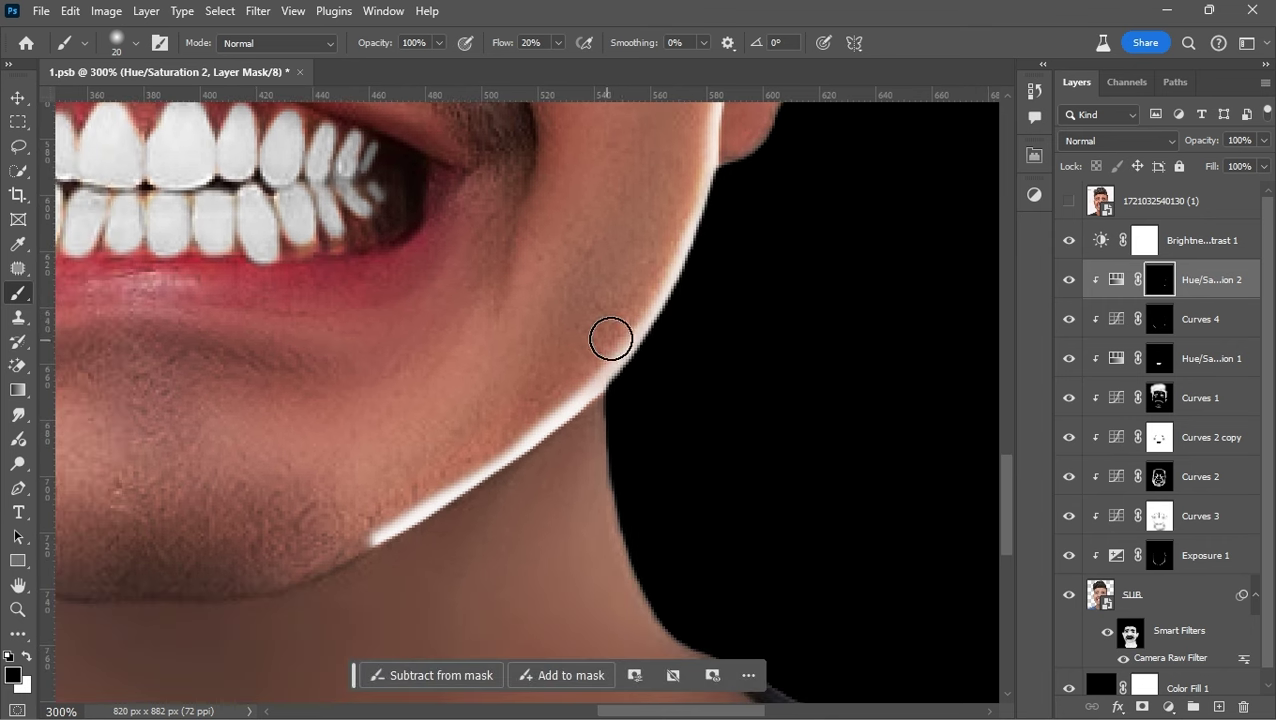
pyautogui.moveTo(295, 590)
pyautogui.mouseDown()
pyautogui.moveTo(513, 427)
pyautogui.moveTo(553, 410)
pyautogui.moveTo(578, 447)
pyautogui.mouseUp()
# Target the Hue/Saturation 2 mask with the Brush and zoom in on the left cheek and ear
pyautogui.hotkey('ctrl', '0')
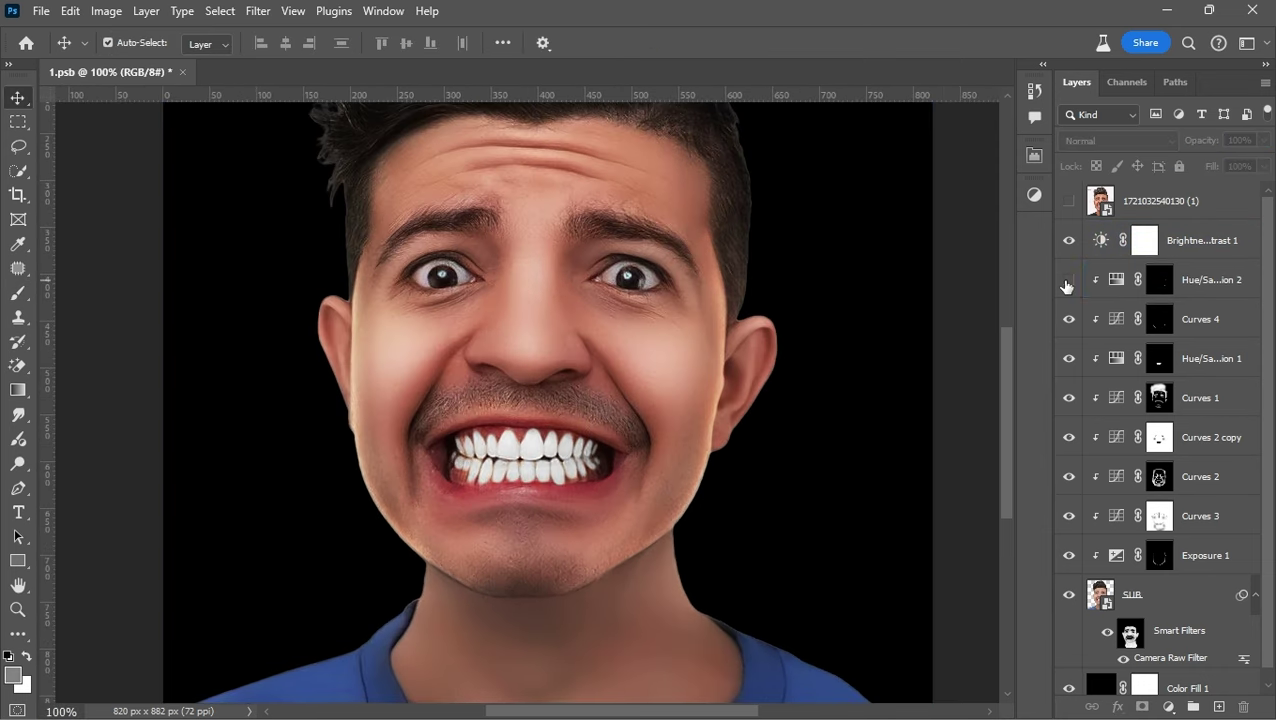
pyautogui.click(1205, 282)
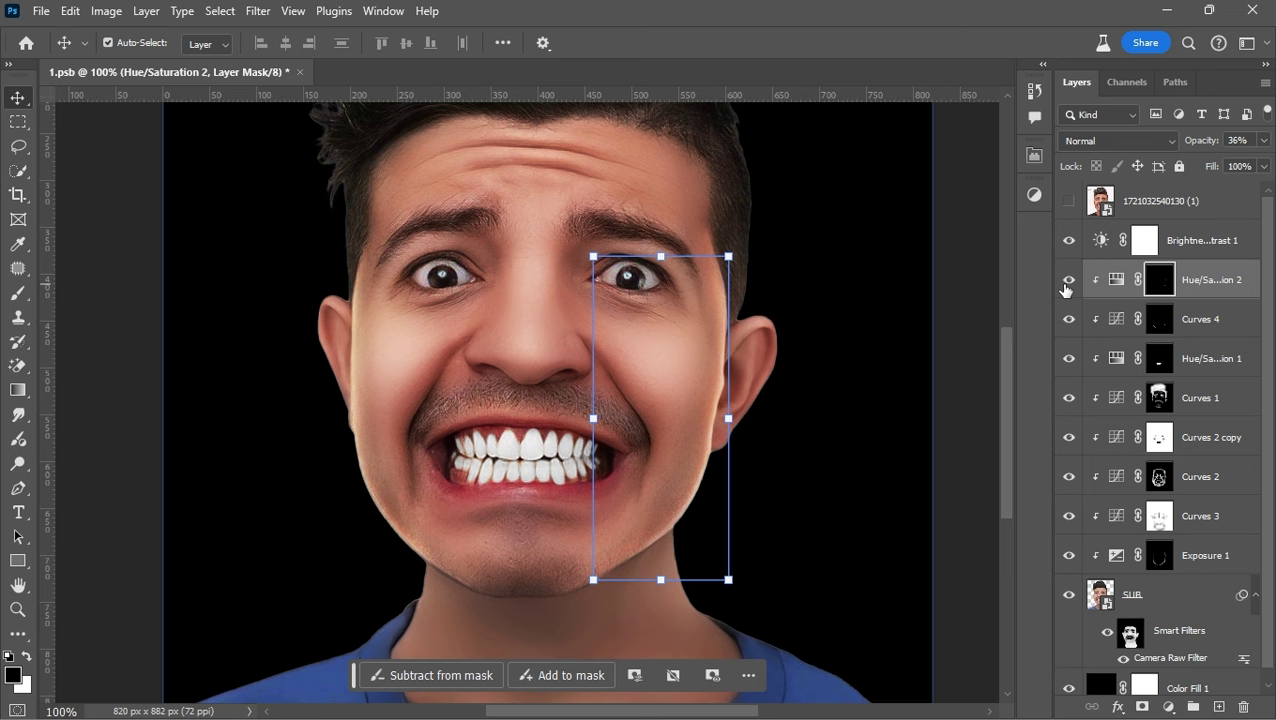
pyautogui.click(1152, 322)
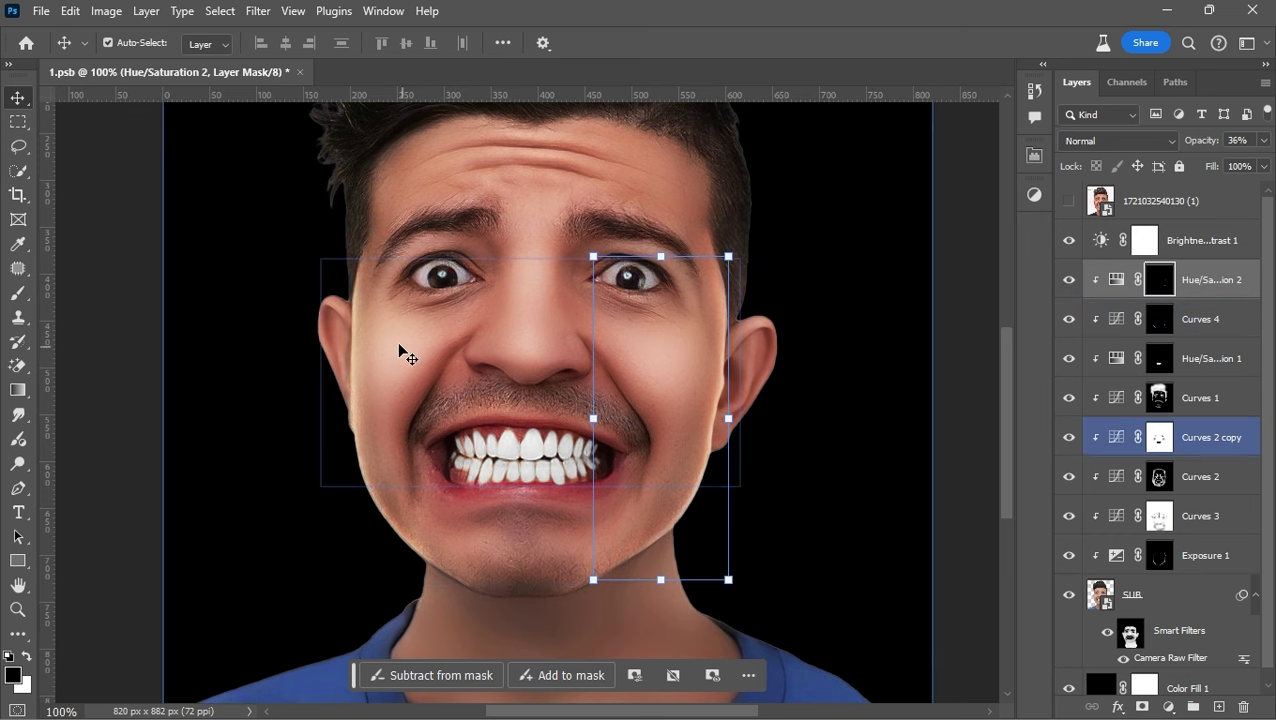
pyautogui.press('b')
pyautogui.hotkey('ctrl', '+')
pyautogui.scroll(2, 370, 333)
pyautogui.hscroll(-5, 370, 333)
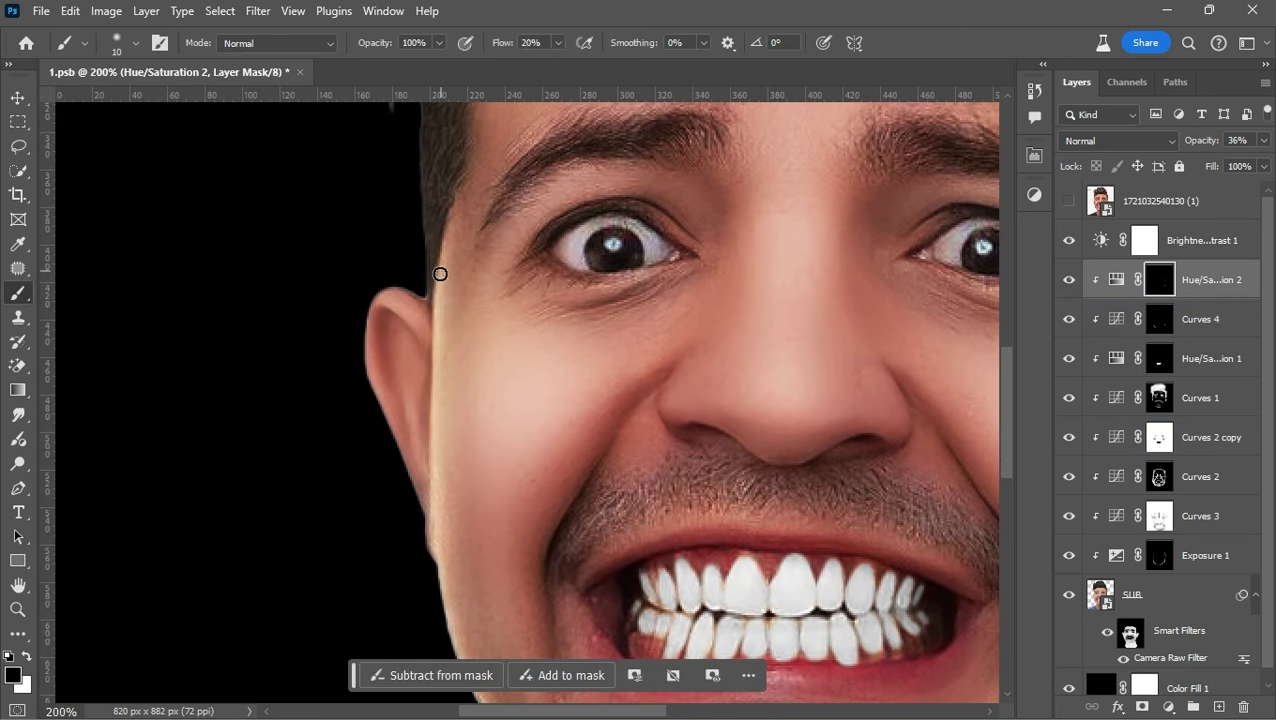
# Paint white rim highlights along the cheek edge, raising brush flow to 94%
pyautogui.press('x')
pyautogui.moveTo(494, 323); pyautogui.dragTo(487, 347)
pyautogui.scroll(-1, 500, 341)
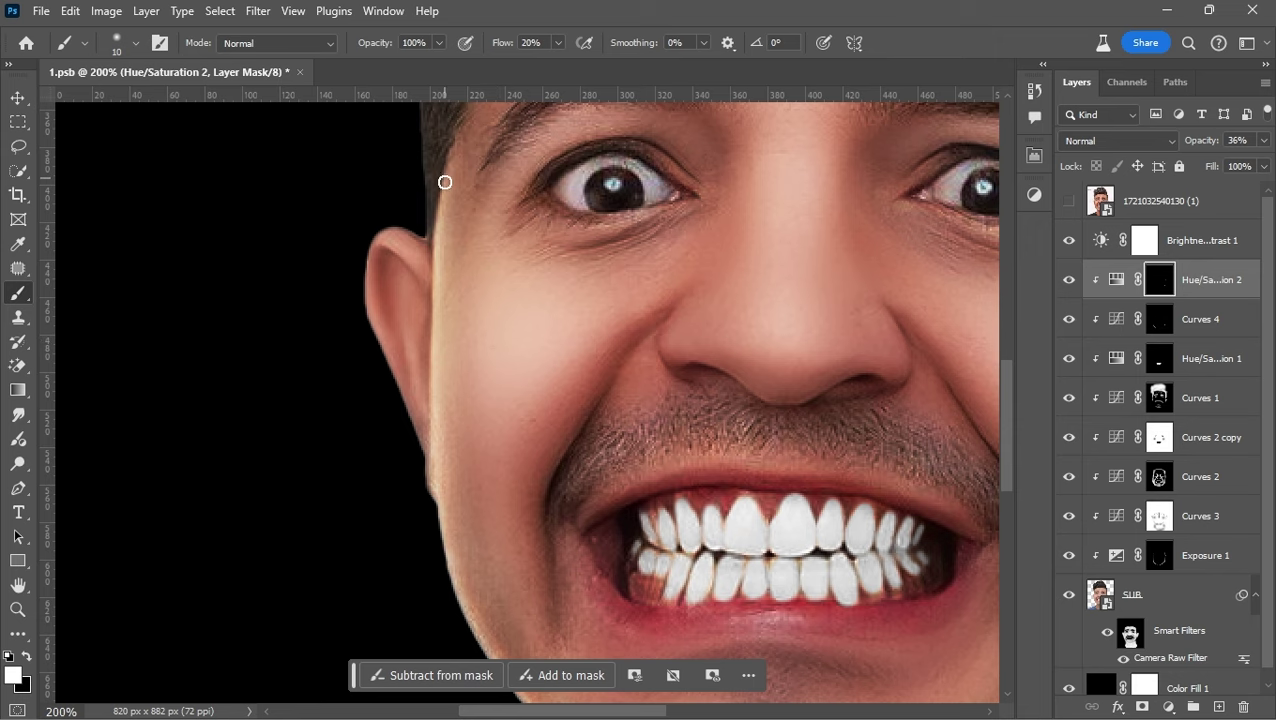
pyautogui.moveTo(495, 52); pyautogui.dragTo(569, 52)
pyautogui.moveTo(436, 285); pyautogui.dragTo(436, 520)
pyautogui.scroll(-2, 430, 450)
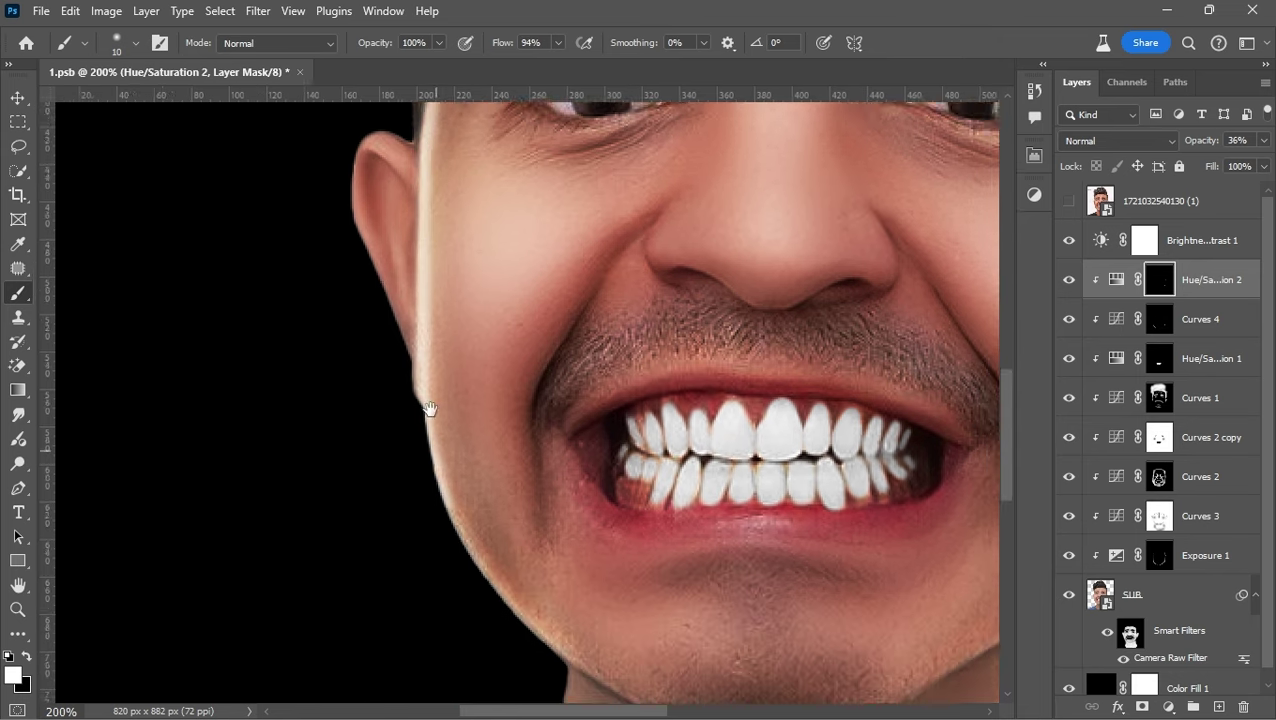
pyautogui.scroll(-1, 416, 357)
pyautogui.moveTo(540, 532); pyautogui.dragTo(615, 585)
# Try erasing the jawline highlight with a larger black brush, then undo to restore it
pyautogui.rightClick(615, 585)
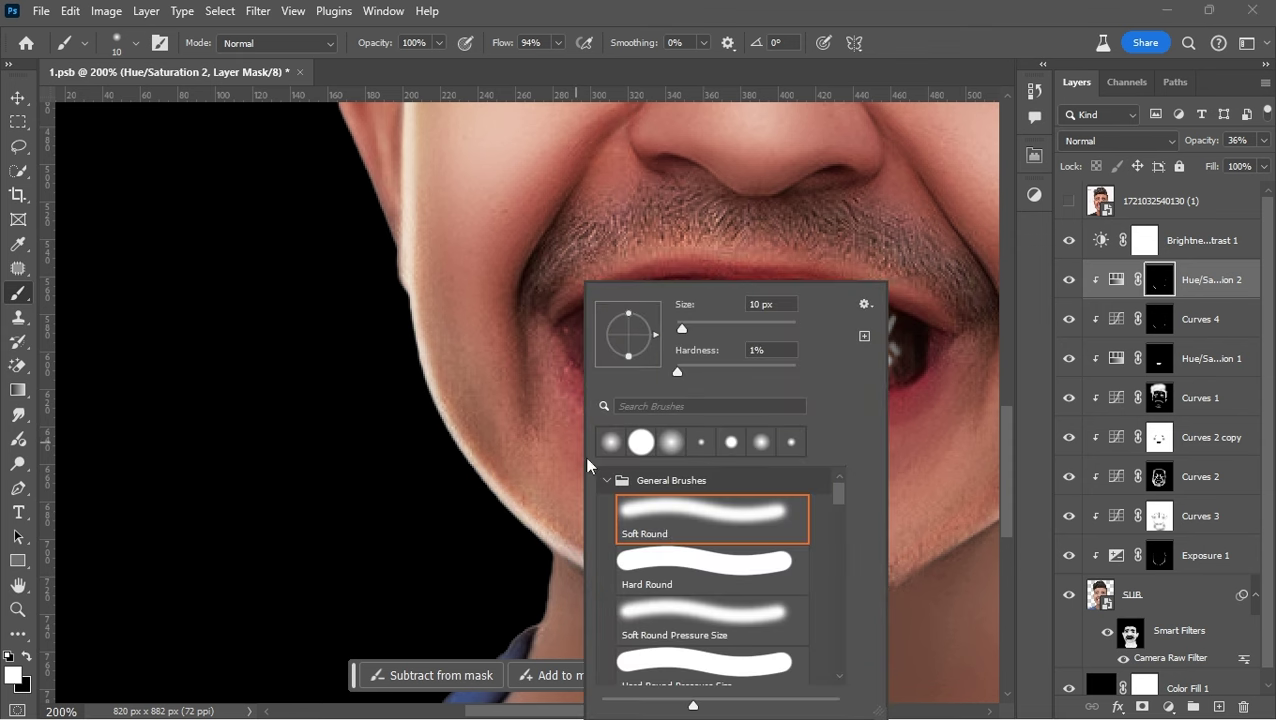
pyautogui.press('Escape')
pyautogui.press('x')
pyautogui.scroll(-2, 690, 470)
pyautogui.press(']')
pyautogui.moveTo(520, 445); pyautogui.dragTo(597, 443)
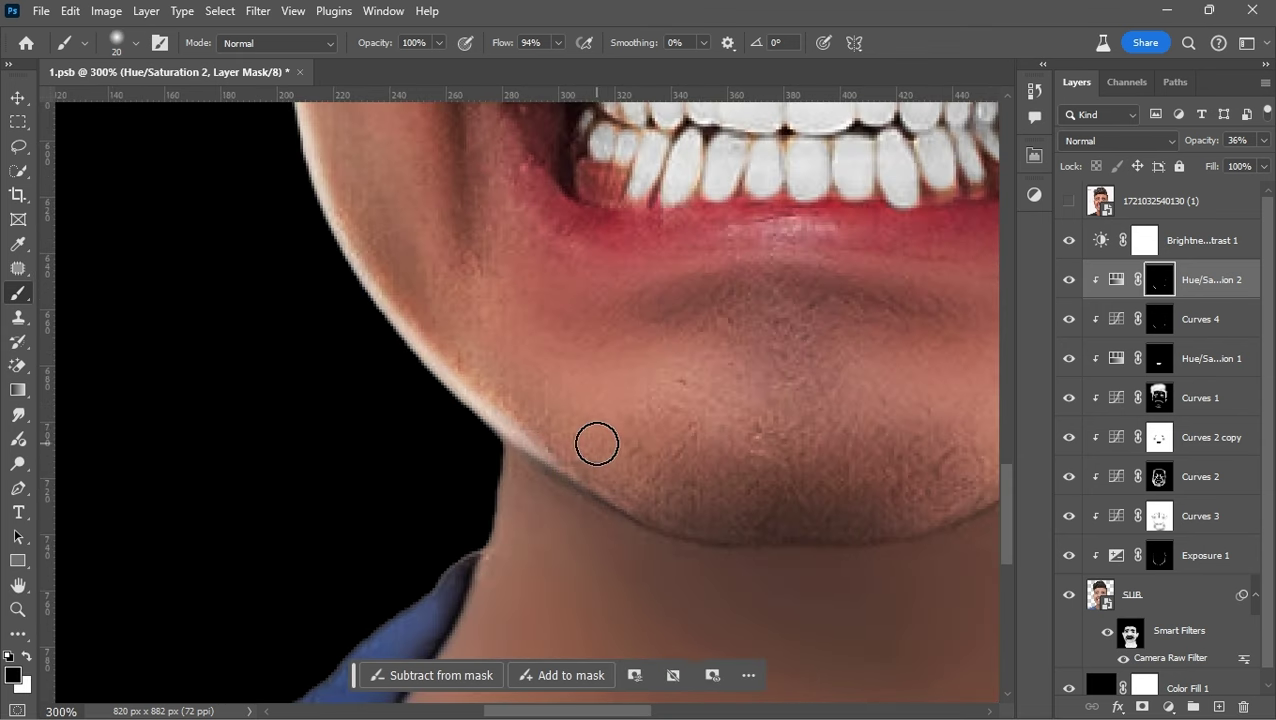
pyautogui.hotkey('ctrl', 'z')
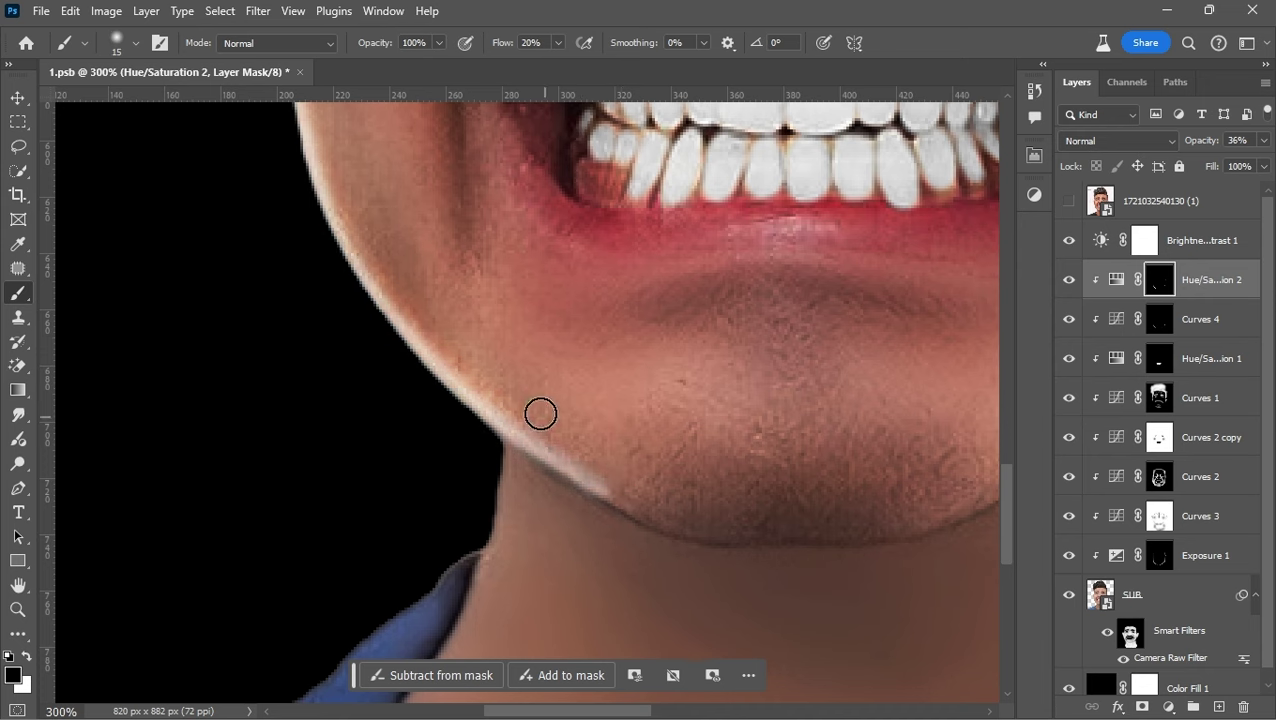
# Resize the brush while working around the mouth, cheek, eye and ear
pyautogui.press(']')
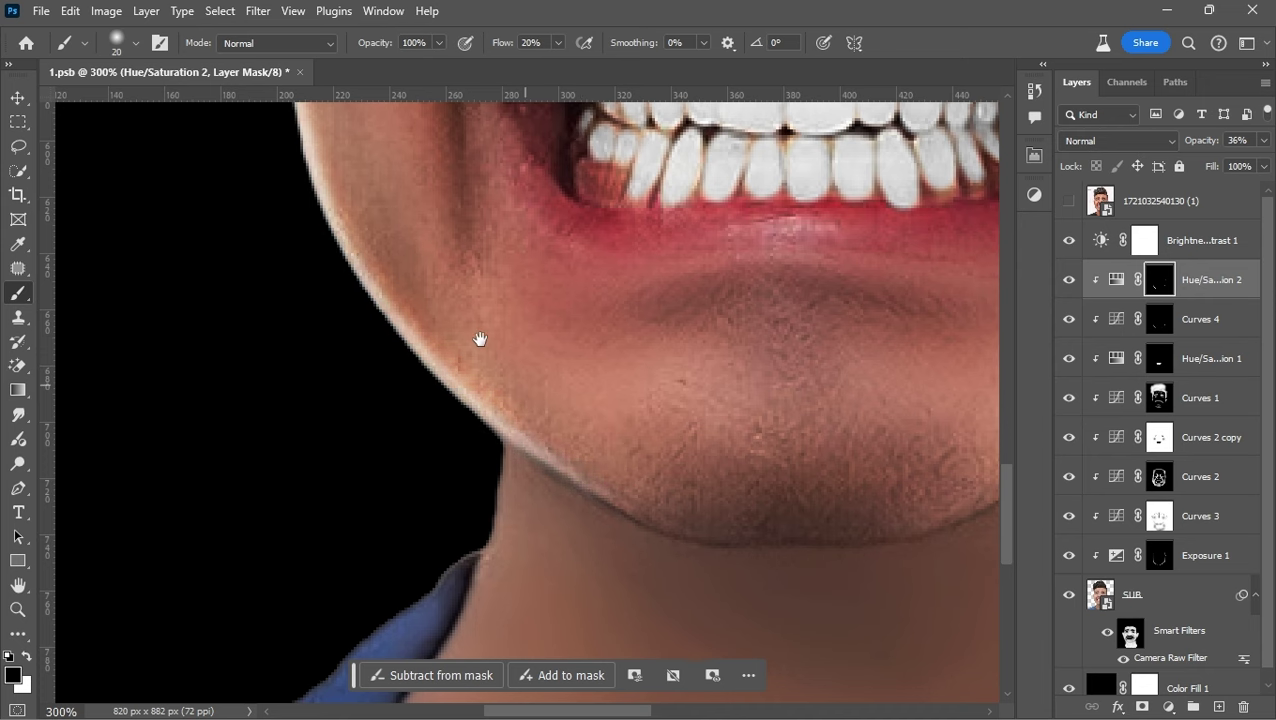
pyautogui.moveTo(480, 339); pyautogui.dragTo(610, 494)
pyautogui.moveTo(471, 215); pyautogui.dragTo(525, 361)
pyautogui.press(']')
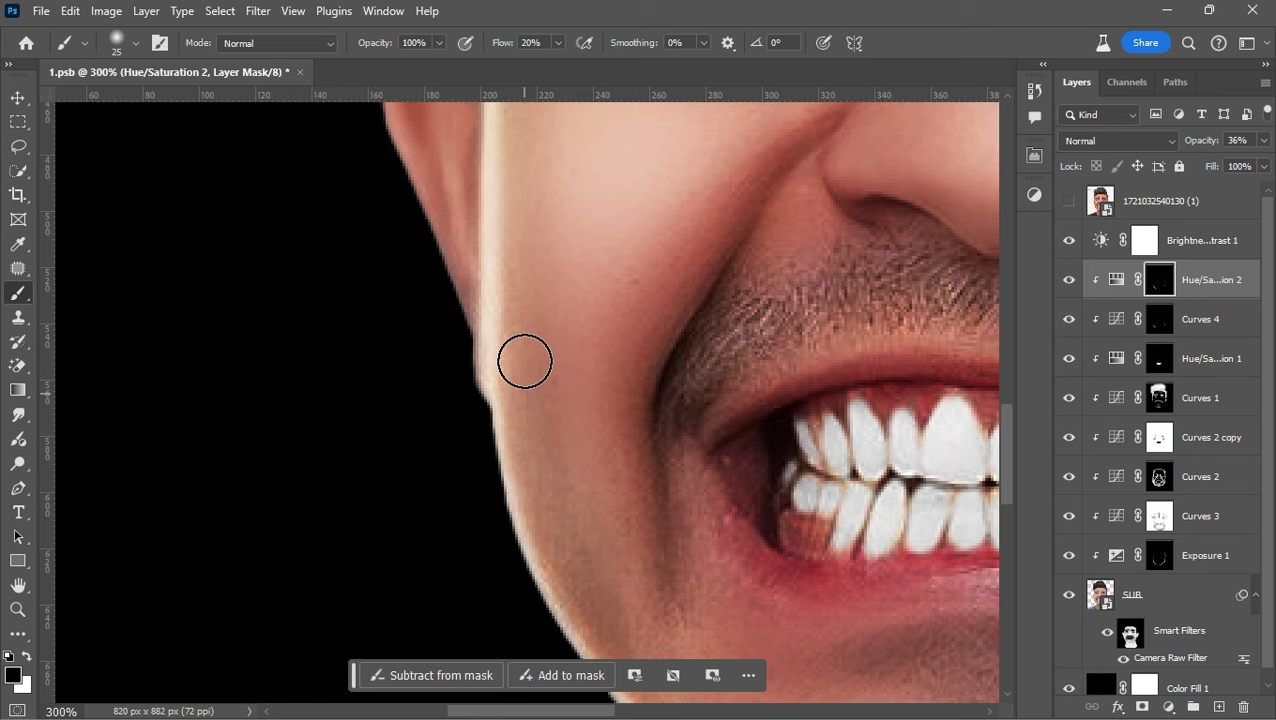
pyautogui.moveTo(533, 185); pyautogui.dragTo(527, 447)
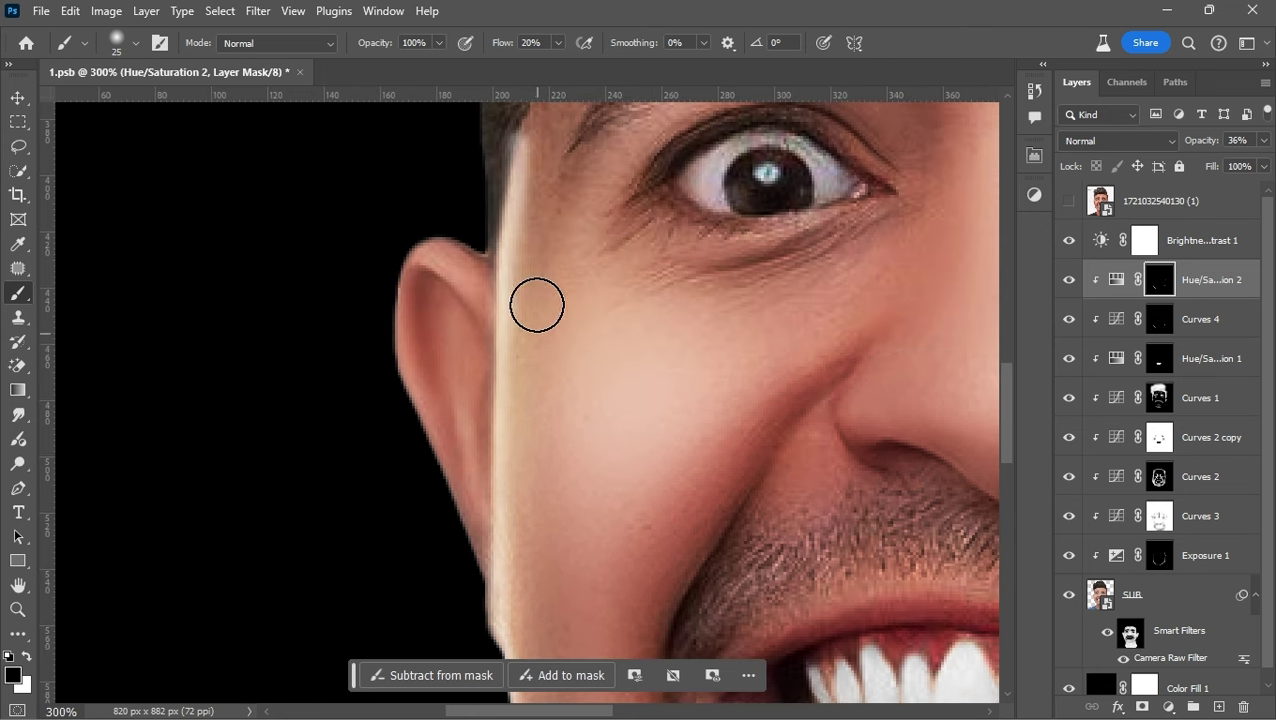
pyautogui.scroll(2, 535, 302)
pyautogui.press('[')
pyautogui.press('[')
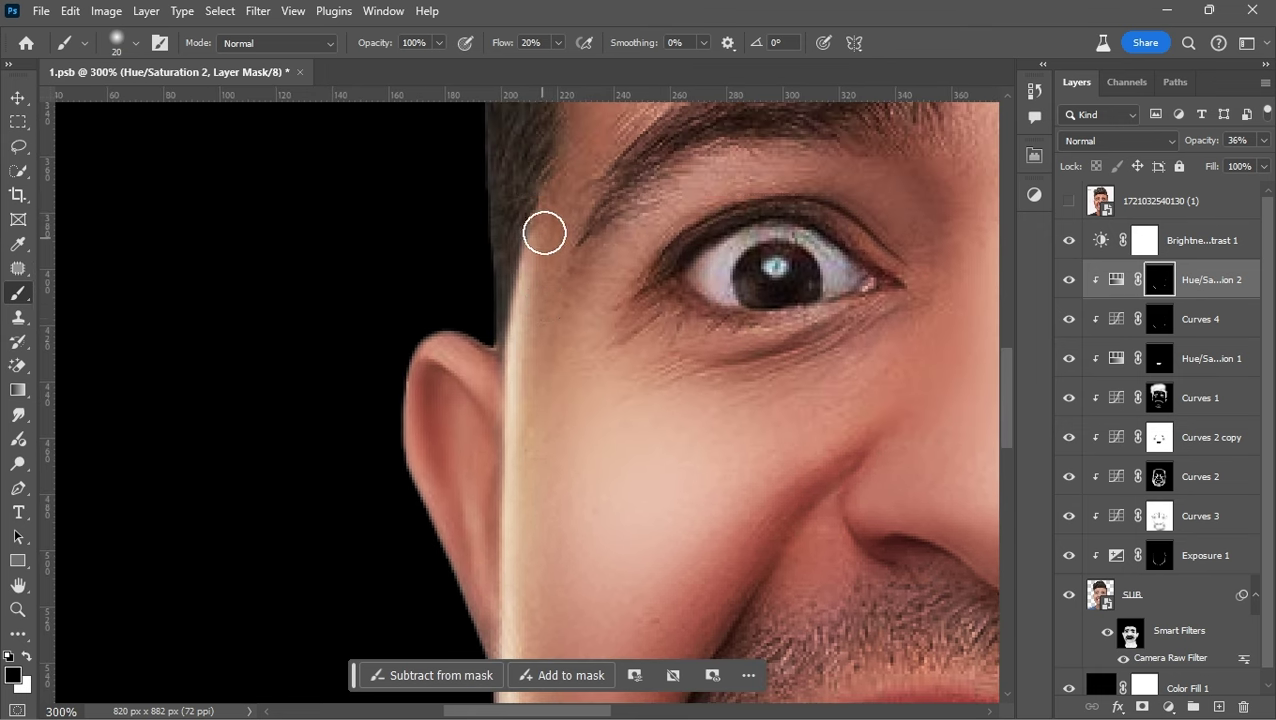
pyautogui.scroll(-3, 544, 442)
# Fit the whole face to check the highlights and fine-tune the brush size
pyautogui.hotkey('ctrl', '0')
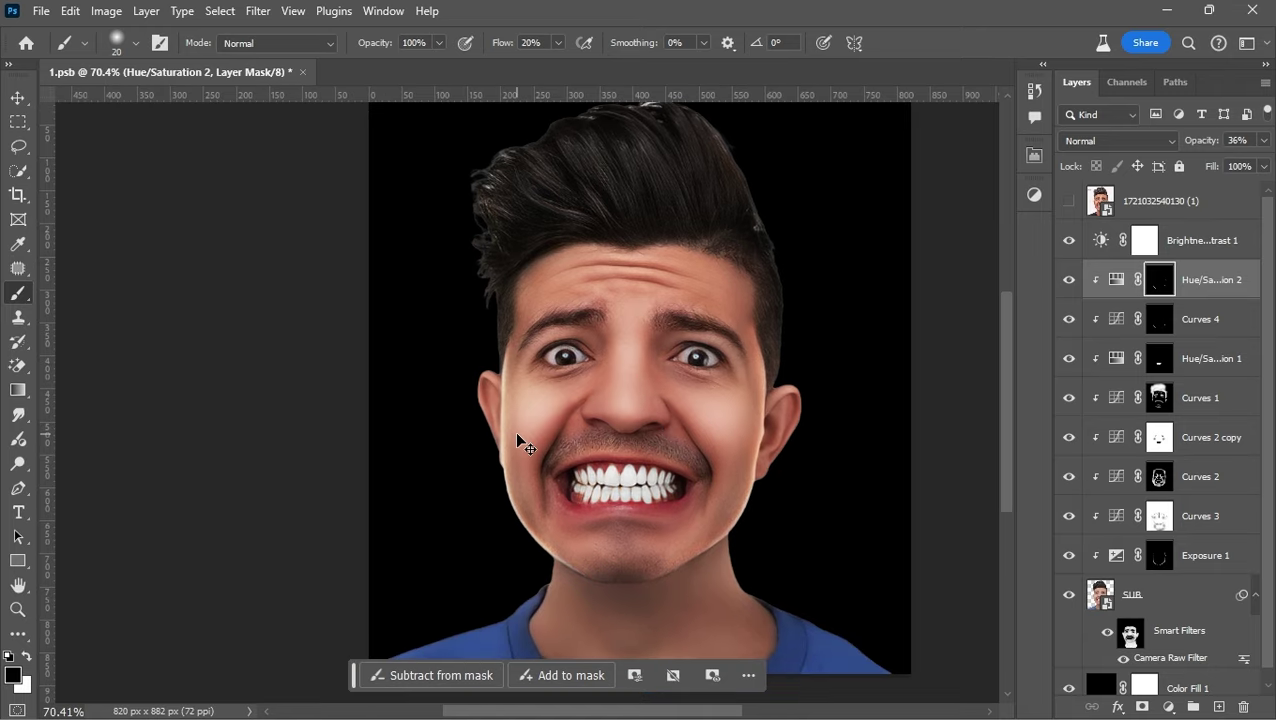
pyautogui.scroll(3, 521, 441)
pyautogui.press(']')
pyautogui.press(']')
pyautogui.scroll(-3, 487, 182)
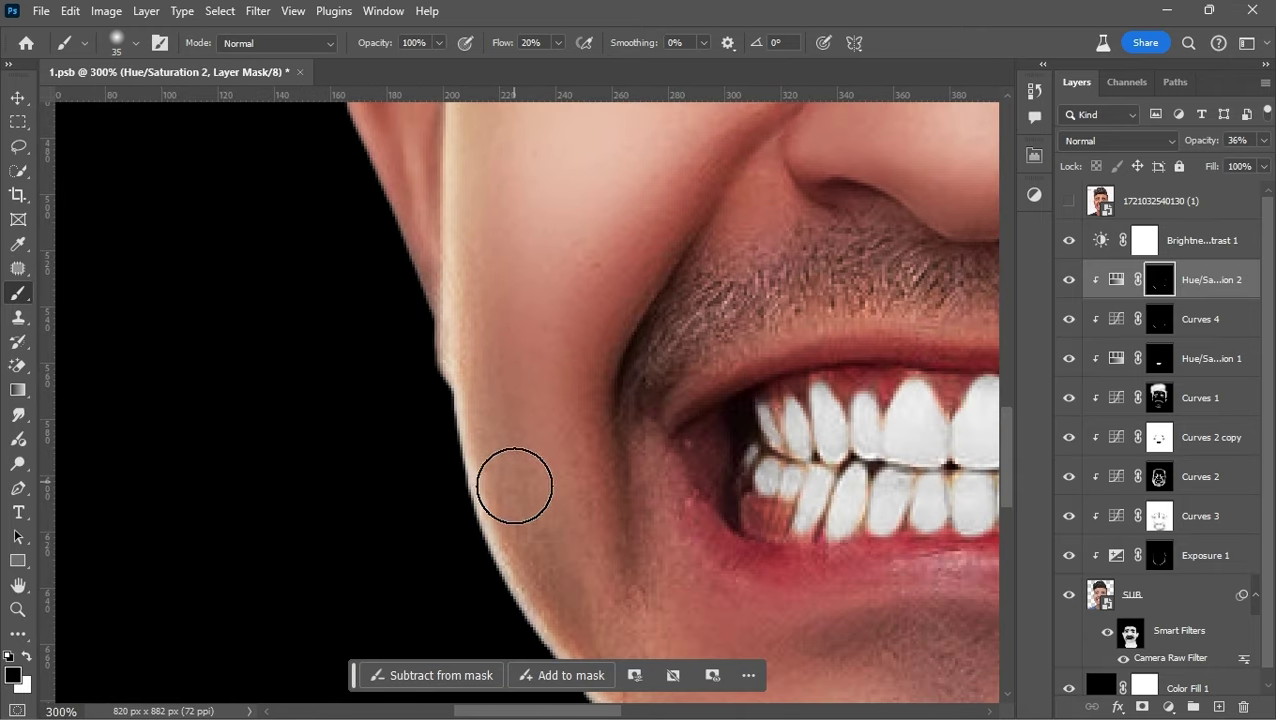
pyautogui.rightClick(461, 220)
pyautogui.press('[')
pyautogui.press('Escape')
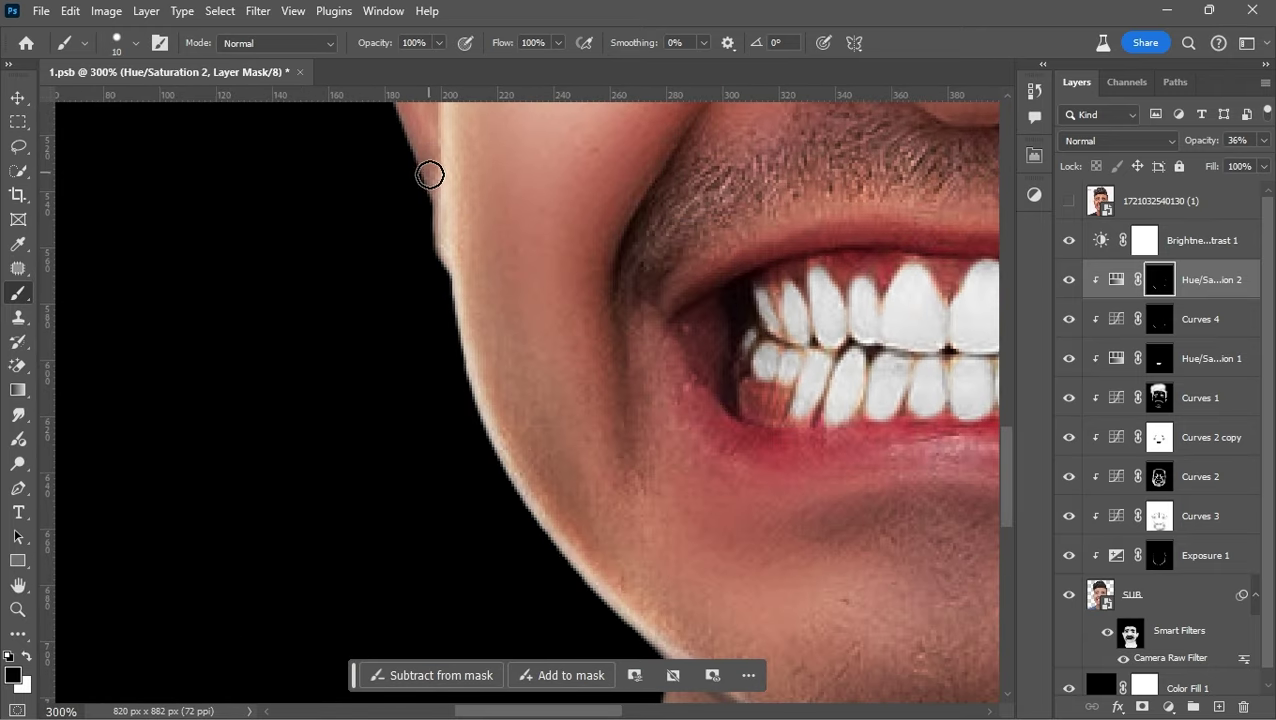
# Add a white layer mask to the SUB photo layer and select the Color Fill 1 layer
pyautogui.click(1190, 594)
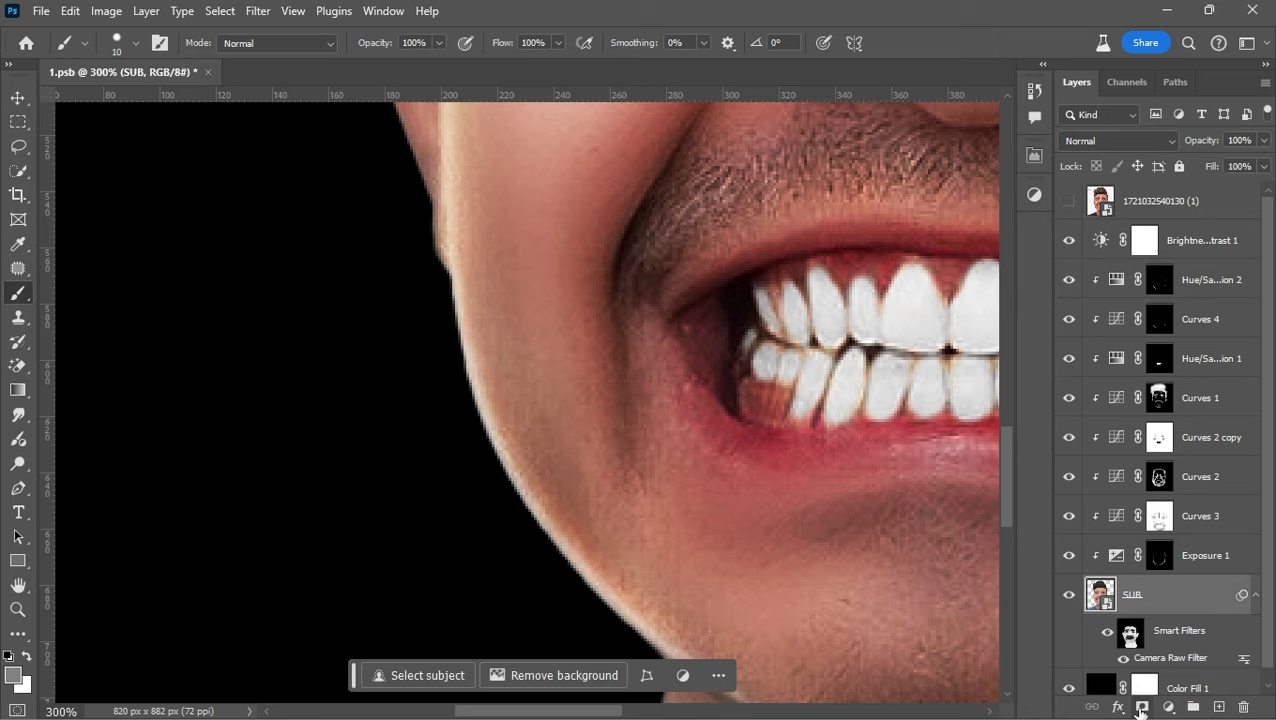
pyautogui.click(1142, 707)
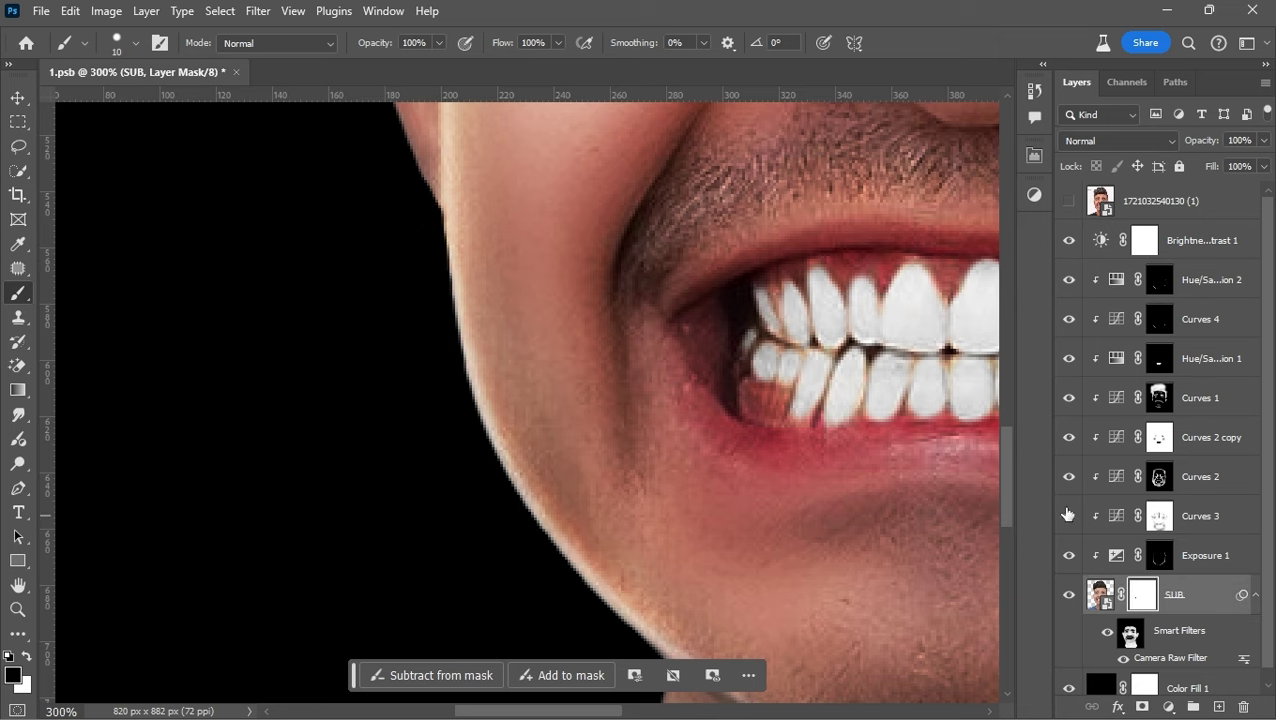
pyautogui.hotkey('ctrl', '0')
pyautogui.click(1159, 279)
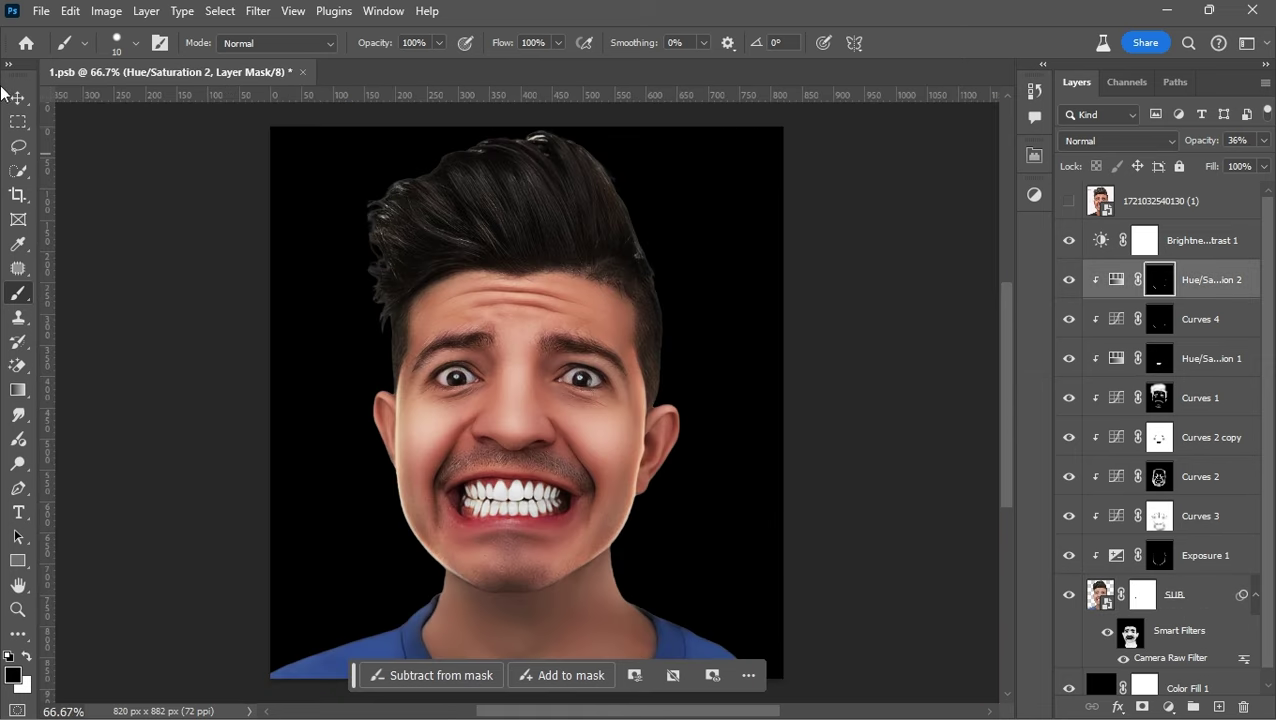
pyautogui.click(18, 97)
pyautogui.click(134, 250)
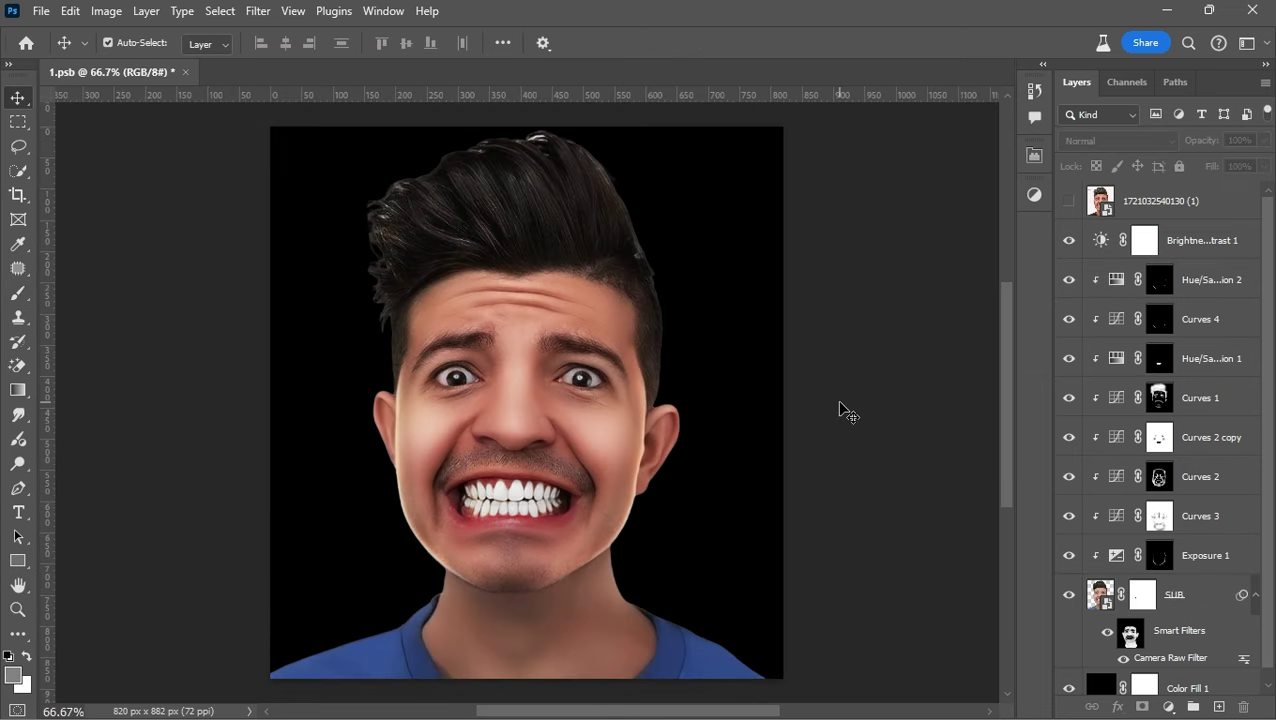
pyautogui.click(778, 356)
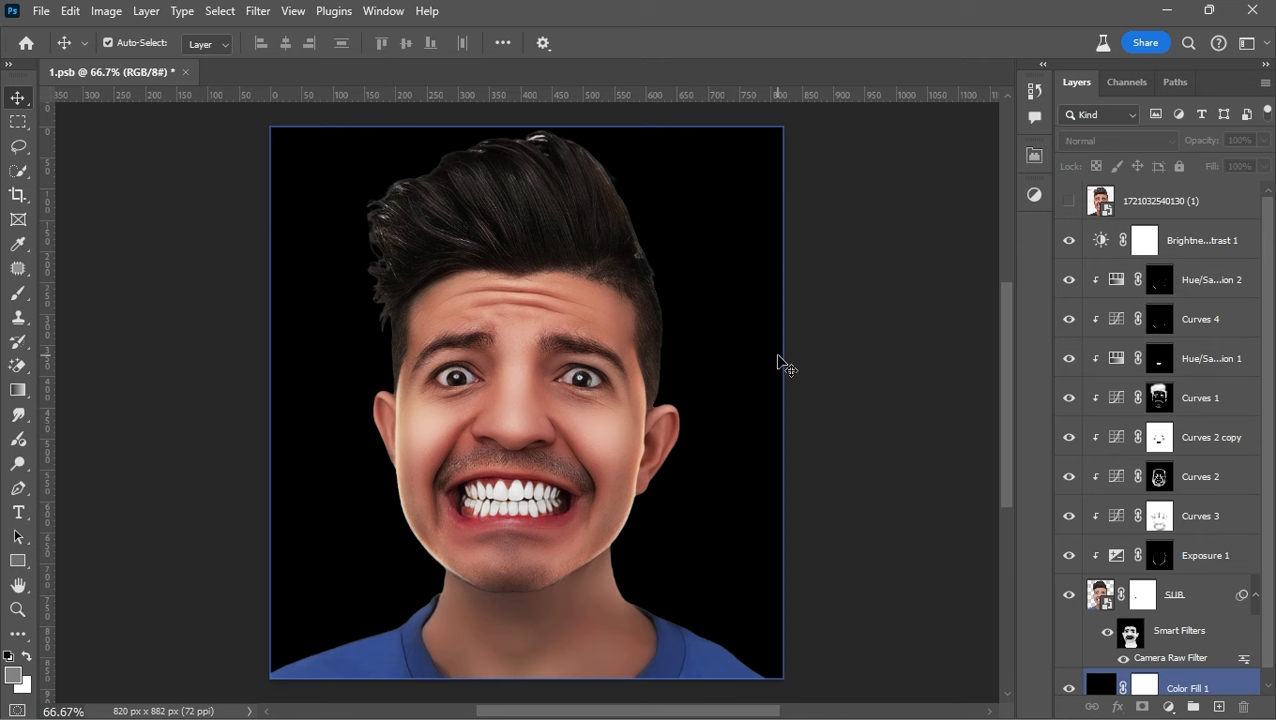
# On the Exposure 1 mask, paint a soft glow along the neck edge with a smaller brush
pyautogui.scroll(3, 670, 510)
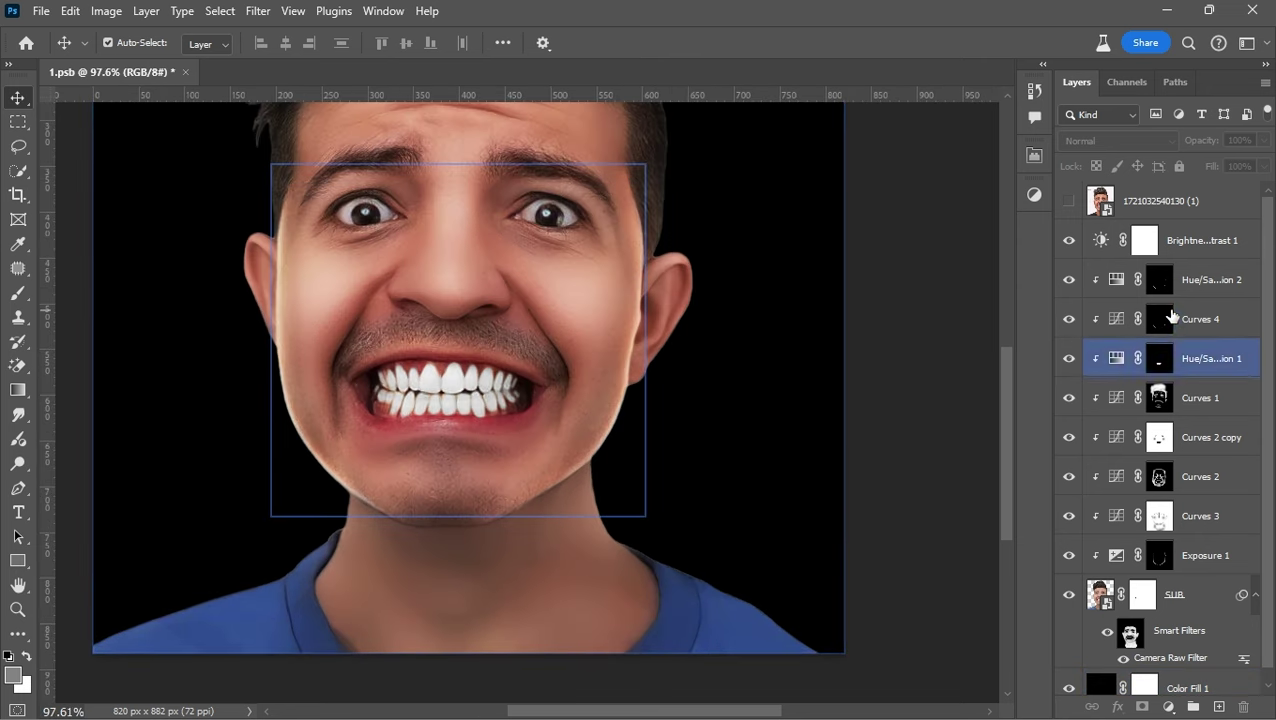
pyautogui.click(1077, 555)
pyautogui.click(1159, 555)
pyautogui.press('b')
pyautogui.scroll(2, 664, 433)
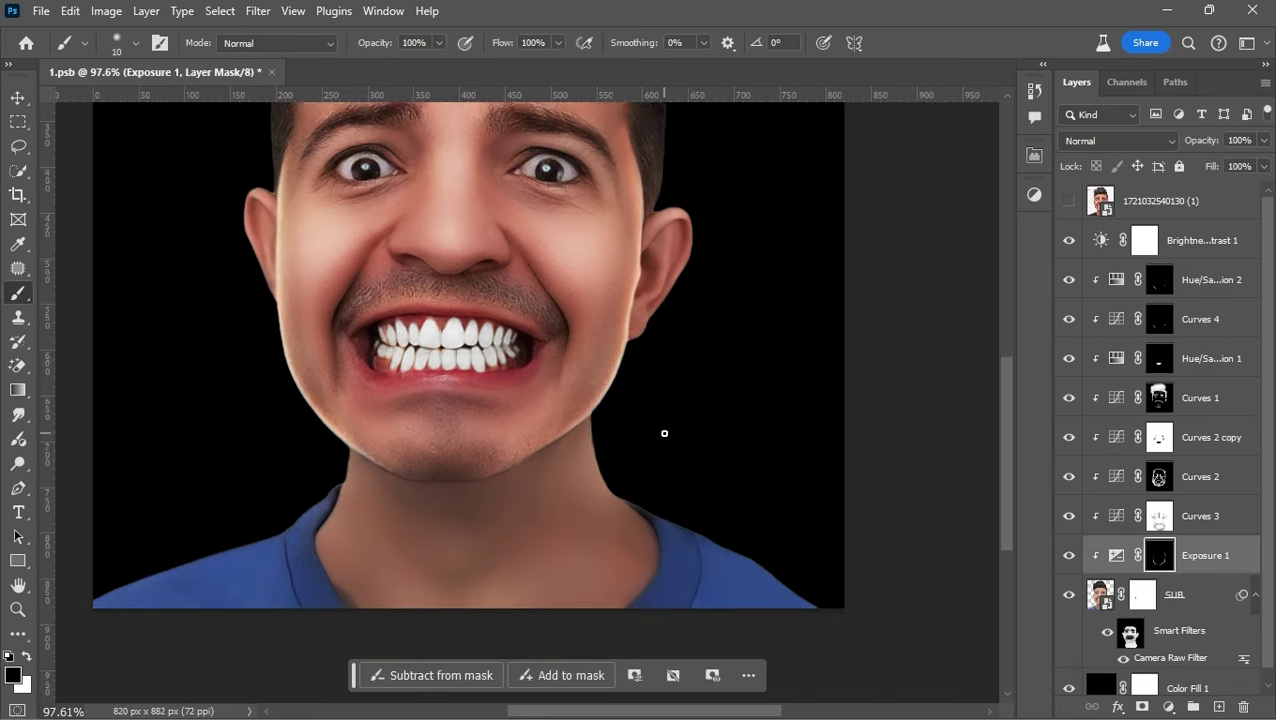
pyautogui.scroll(2, 655, 452)
pyautogui.scroll(2, 655, 451)
pyautogui.scroll(-1, 600, 320)
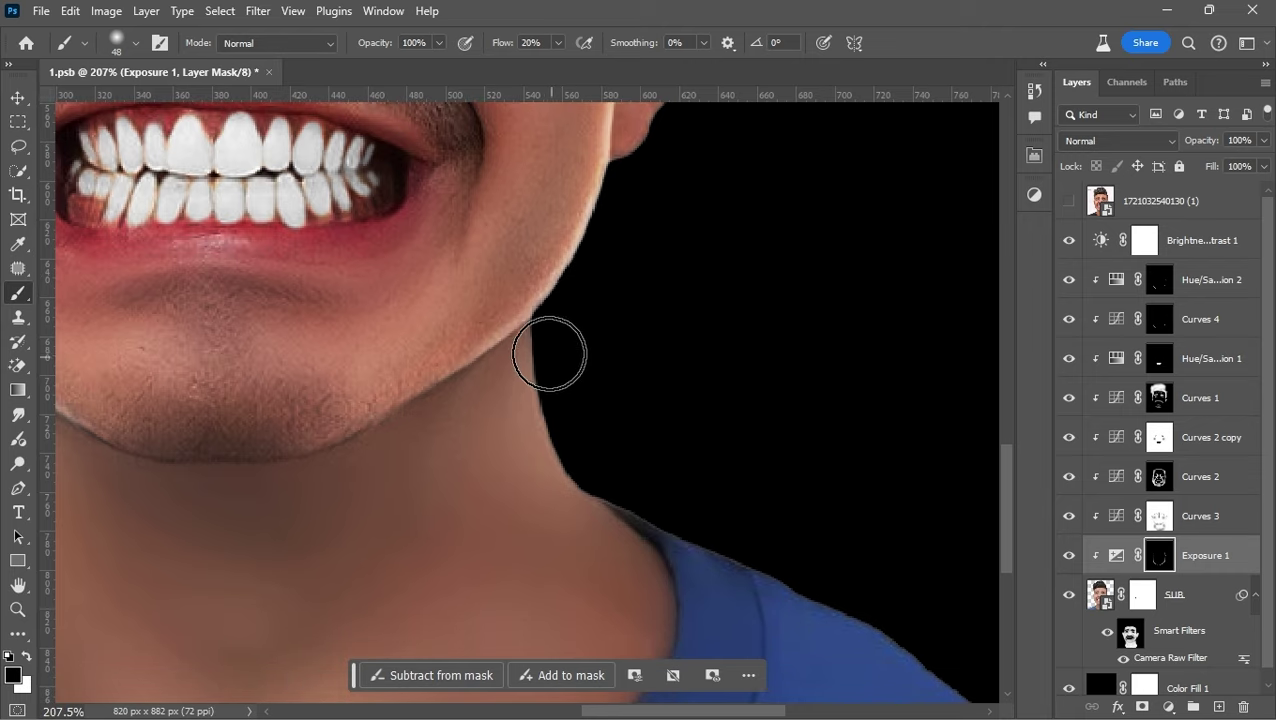
pyautogui.press('[')
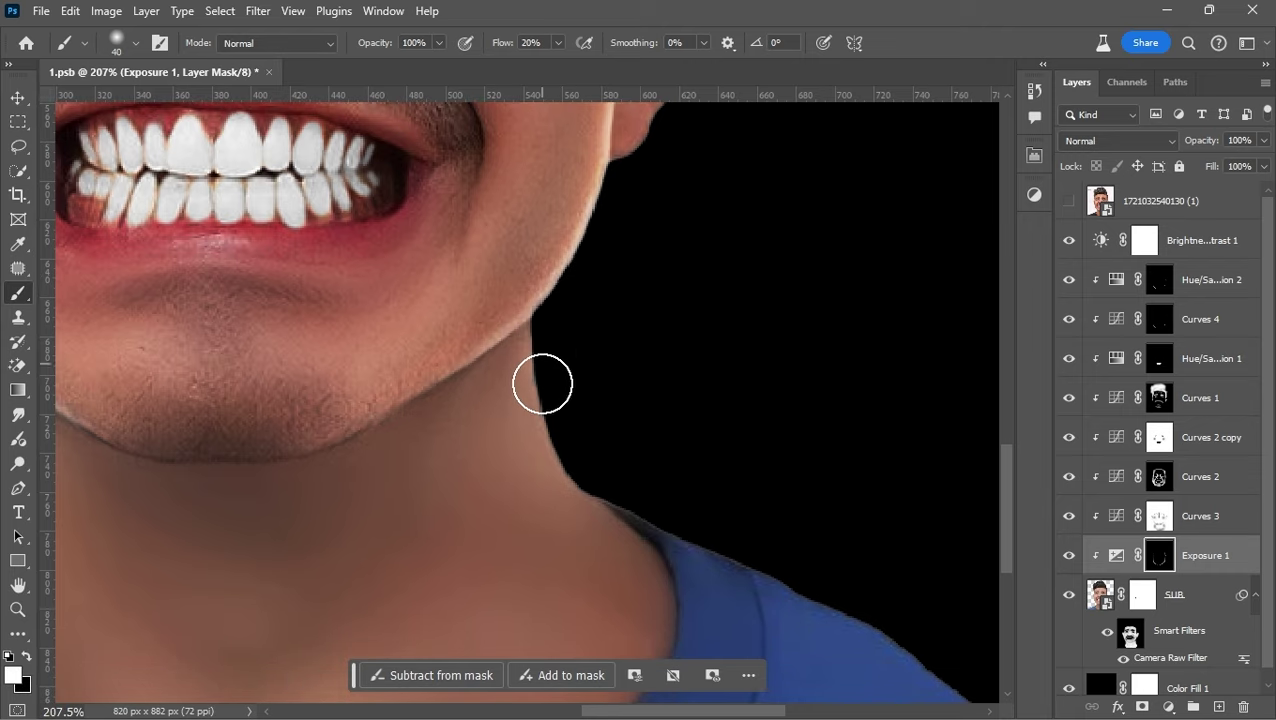
pyautogui.moveTo(541, 384); pyautogui.dragTo(638, 504)
# Shrink the brush while moving around the portrait, then fit the whole portrait on screen
pyautogui.hscroll(-3, 740, 460)
pyautogui.press(']')
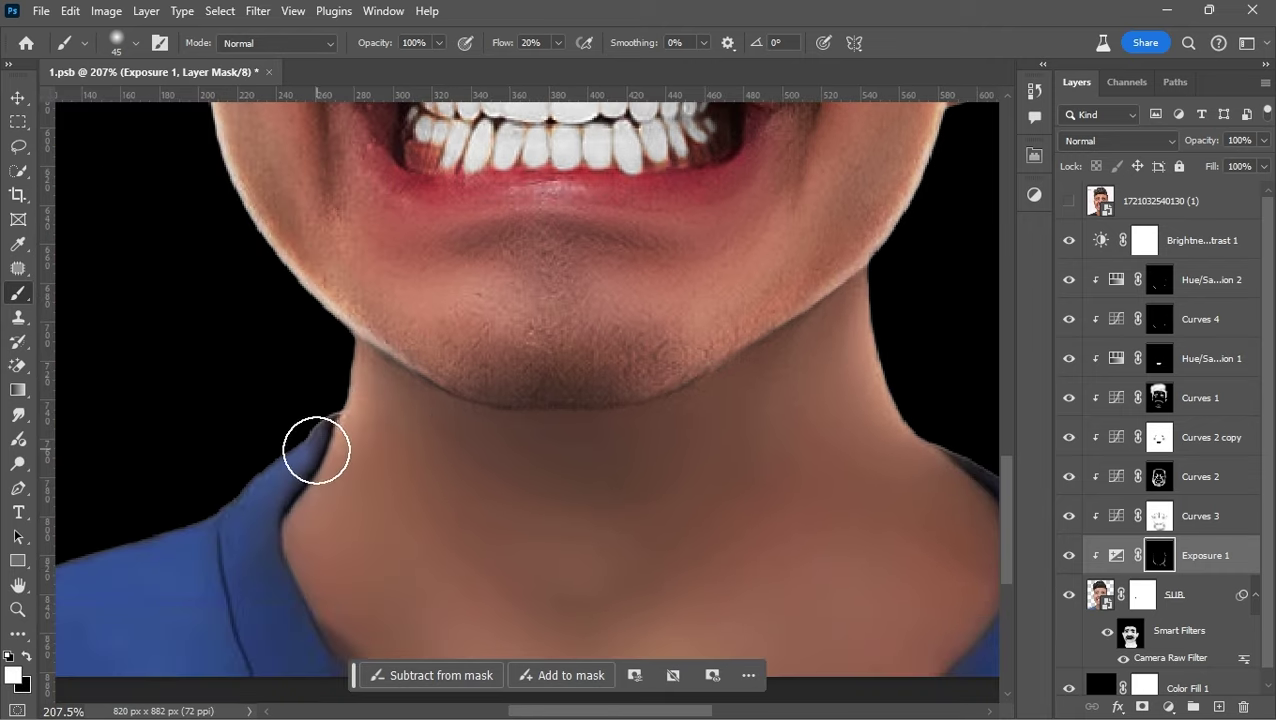
pyautogui.hscroll(3, 610, 456)
pyautogui.hscroll(2, 742, 442)
pyautogui.scroll(1, 650, 440)
pyautogui.press('[')
pyautogui.press('[')
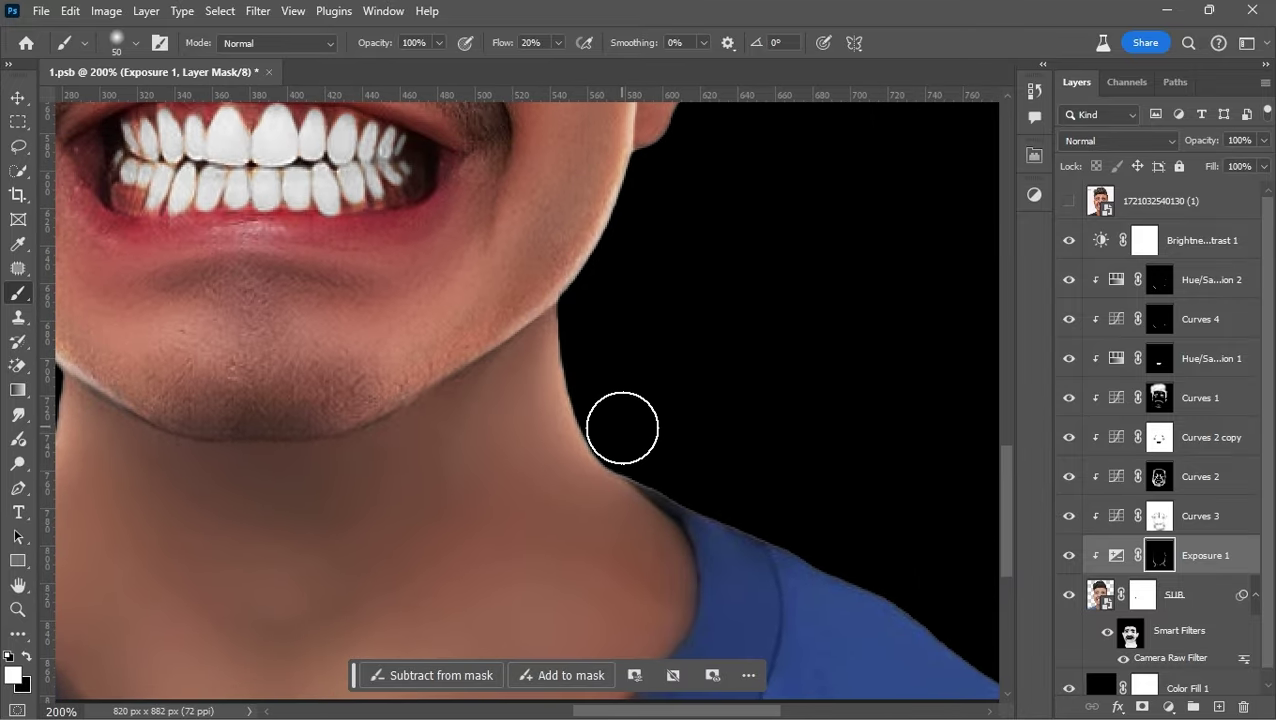
pyautogui.press('[')
pyautogui.press('[')
pyautogui.hscroll(-8, 297, 506)
pyautogui.scroll(-2, 420, 430)
pyautogui.press('[')
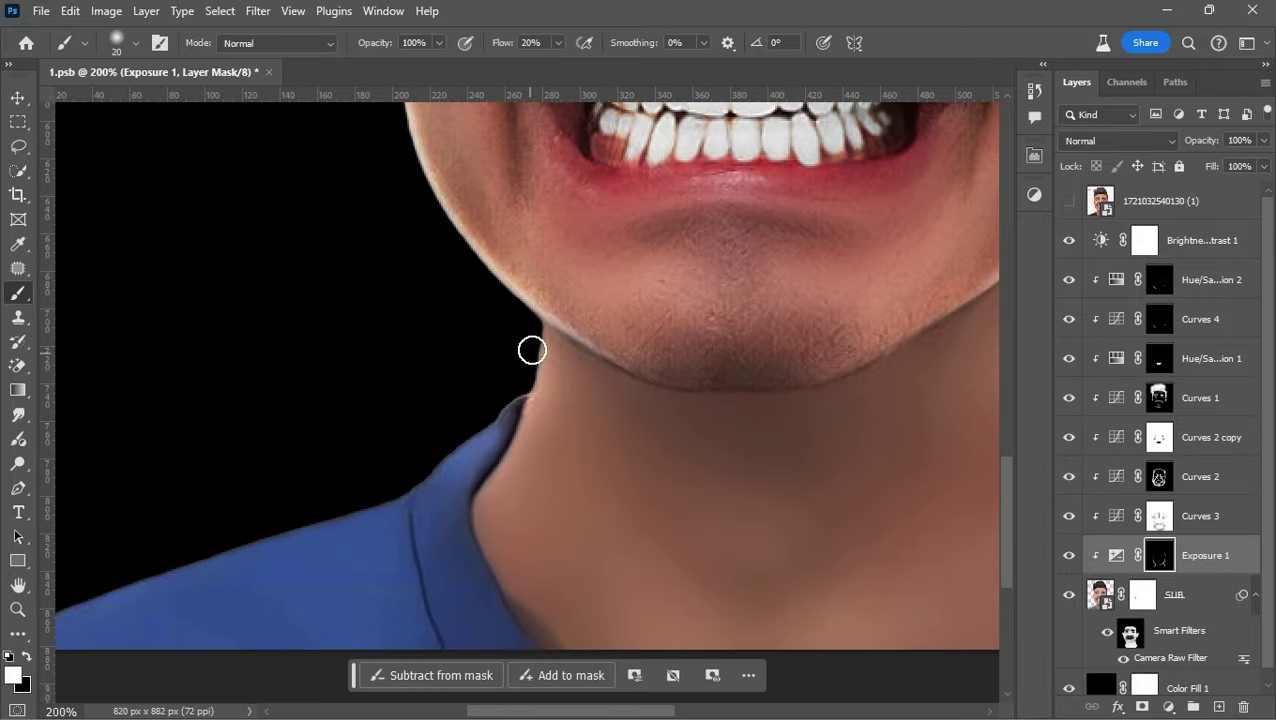
pyautogui.hotkey('ctrl', '0')
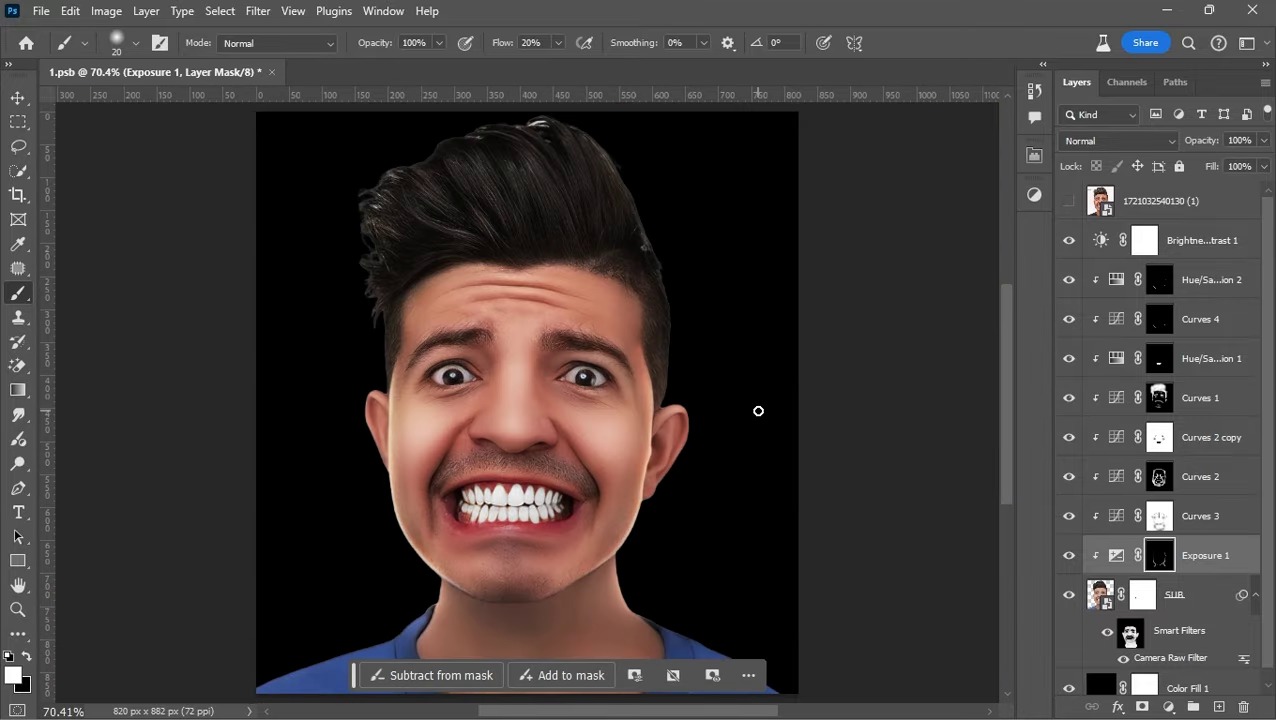
# Brighten the ear's upper rim, earlobe edge and top edge on the Exposure 1 mask
pyautogui.scroll(3, 698, 469)
pyautogui.scroll(3, 560, 350)
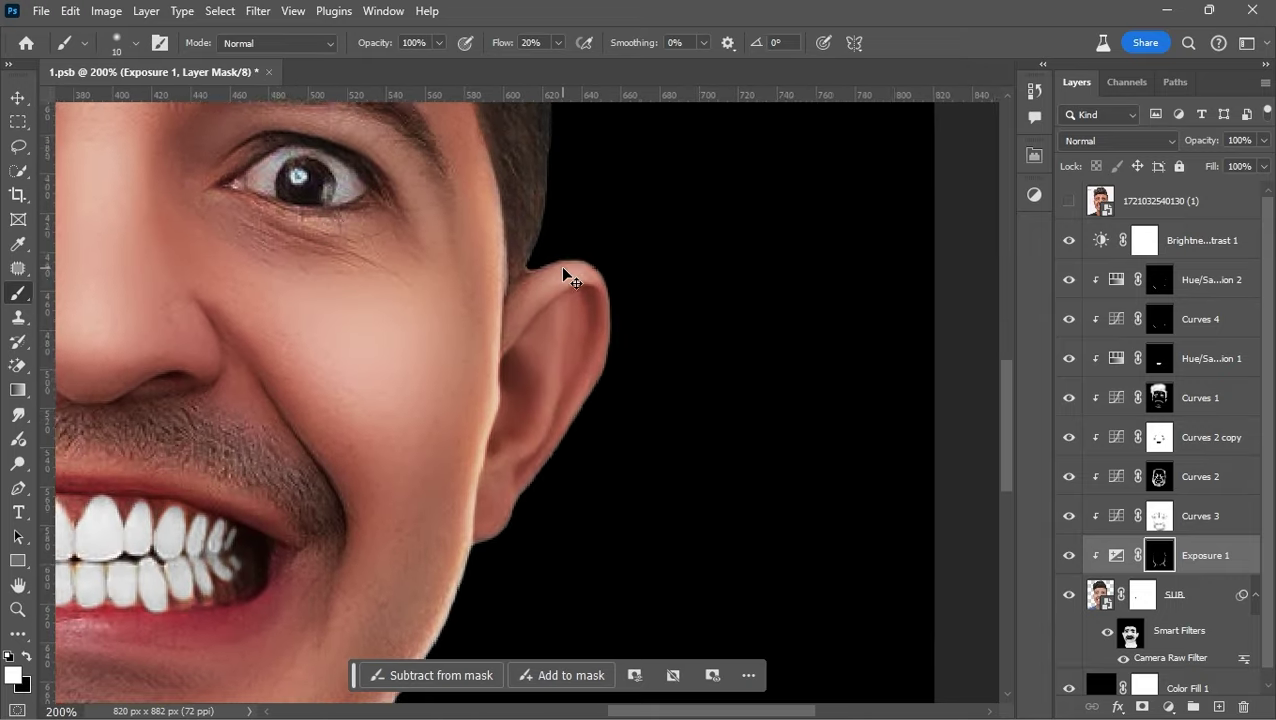
pyautogui.press('[')
pyautogui.press(']')
pyautogui.moveTo(508, 288); pyautogui.dragTo(643, 308)
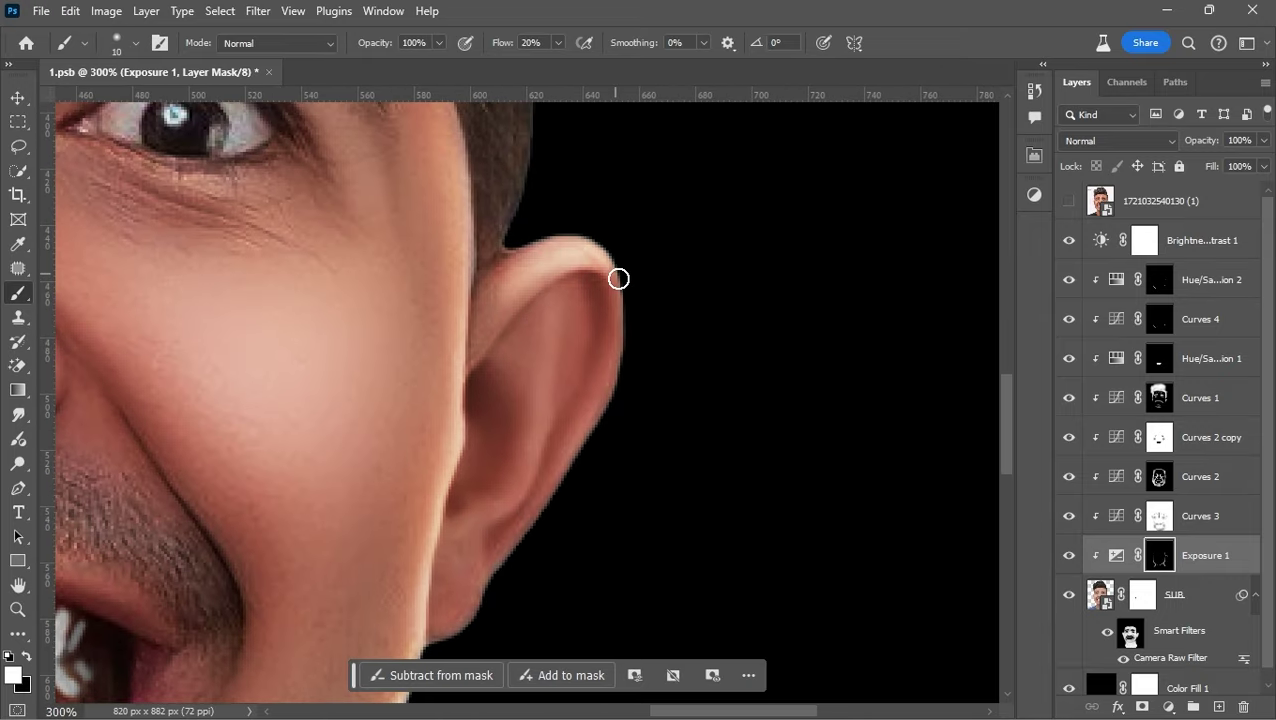
pyautogui.scroll(-3, 605, 405)
pyautogui.hscroll(-2, 605, 405)
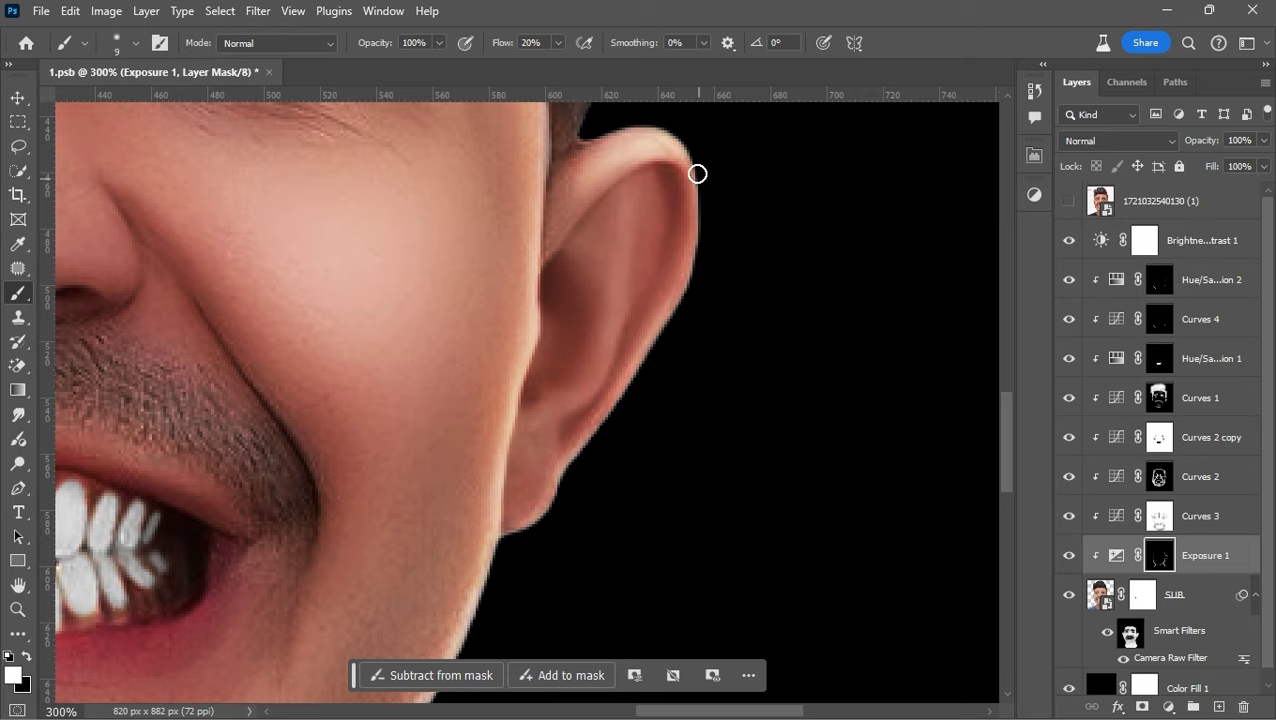
pyautogui.moveTo(573, 463)
pyautogui.mouseDown()
pyautogui.moveTo(590, 484)
pyautogui.moveTo(603, 447)
pyautogui.mouseUp()
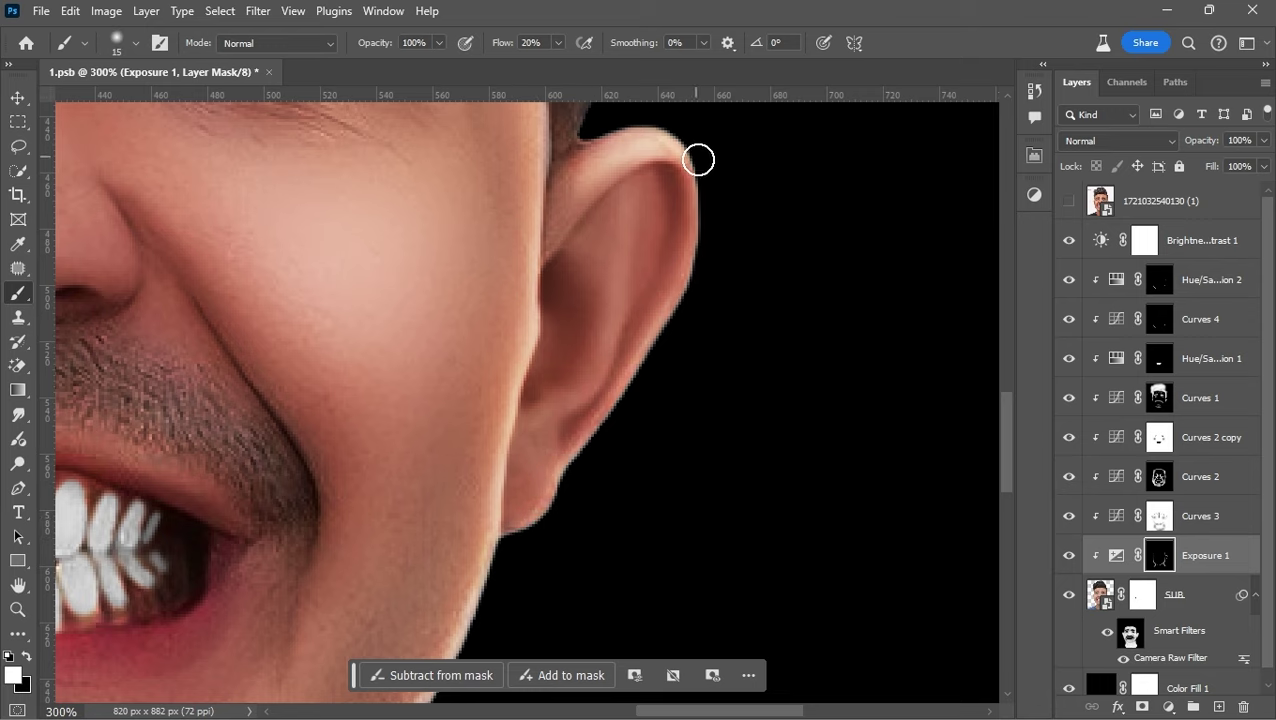
pyautogui.hscroll(-10, 385, 458)
pyautogui.scroll(5, 385, 458)
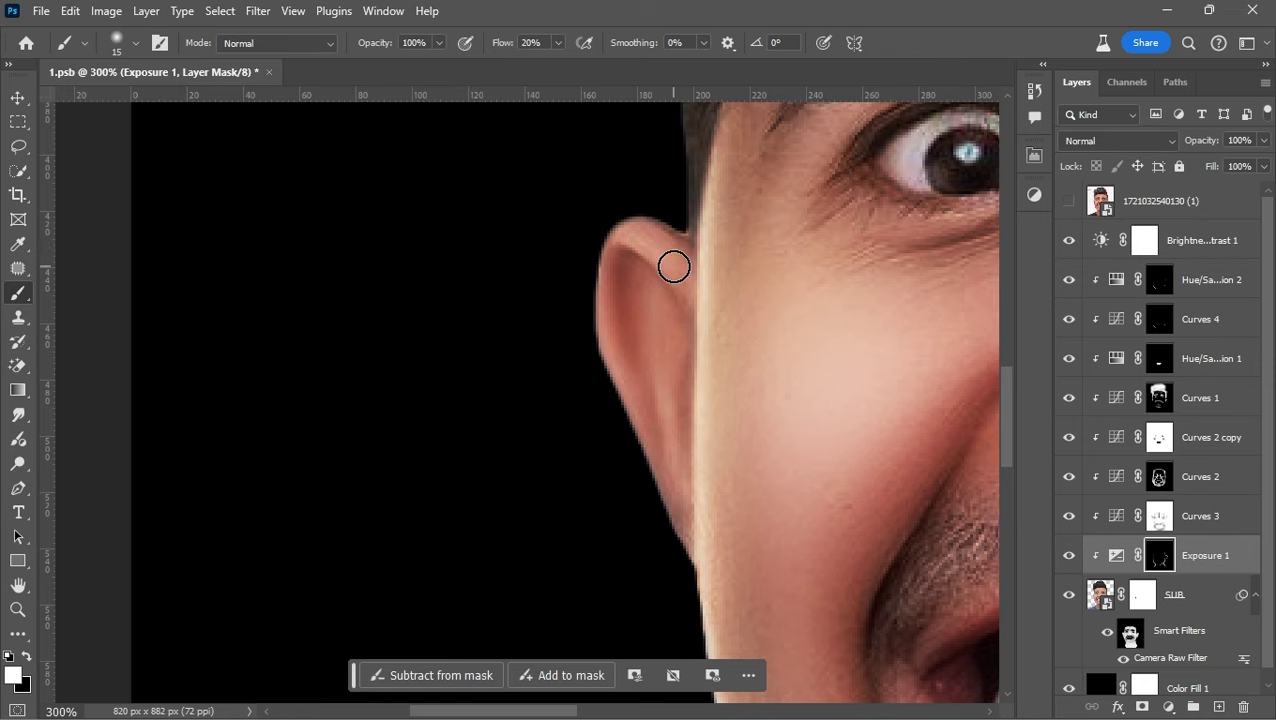
pyautogui.moveTo(674, 266)
pyautogui.mouseDown()
pyautogui.moveTo(631, 243)
pyautogui.moveTo(590, 293)
pyautogui.moveTo(675, 555)
pyautogui.mouseUp()
# Paint a bright highlight down the nose bridge with a larger brush
pyautogui.scroll(5, 593, 463)
pyautogui.hscroll(5, 440, 565)
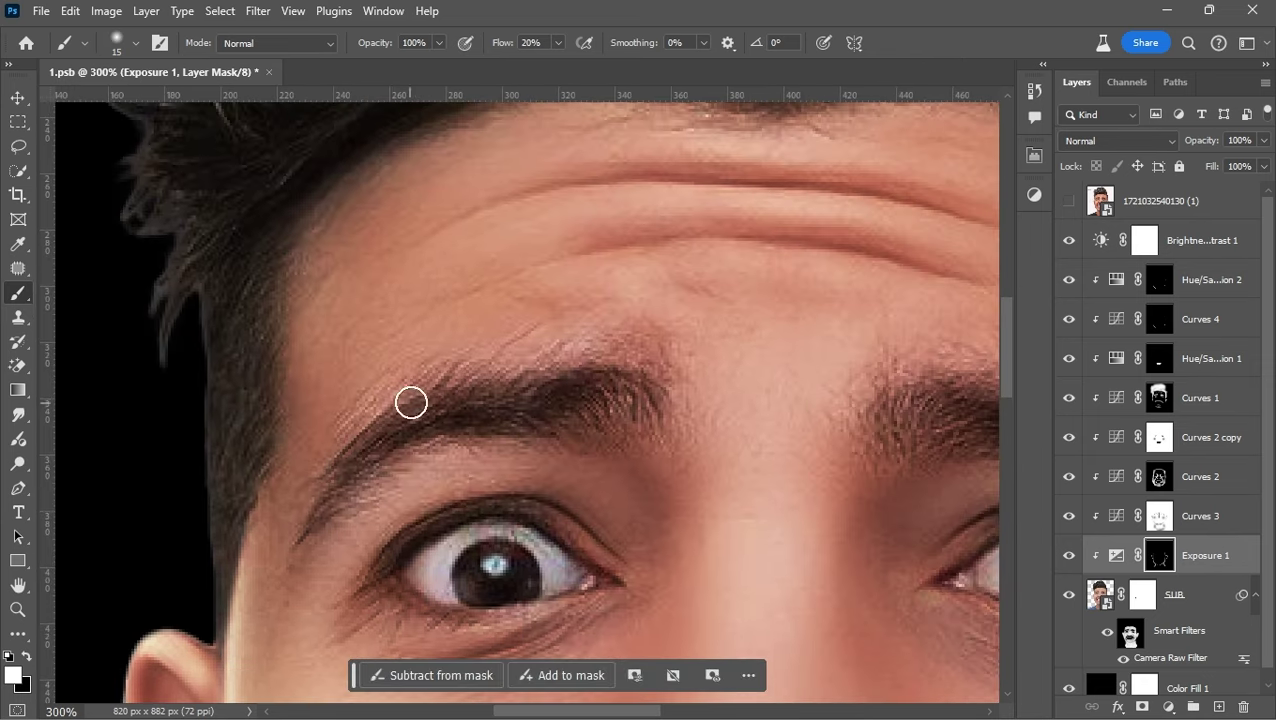
pyautogui.scroll(-5, 410, 401)
pyautogui.scroll(3, 565, 180)
pyautogui.press(']')
pyautogui.press(']')
pyautogui.press(']')
pyautogui.moveTo(570, 250)
pyautogui.mouseDown()
pyautogui.moveTo(561, 515)
pyautogui.moveTo(584, 375)
pyautogui.mouseUp()
pyautogui.scroll(-3, 584, 375)
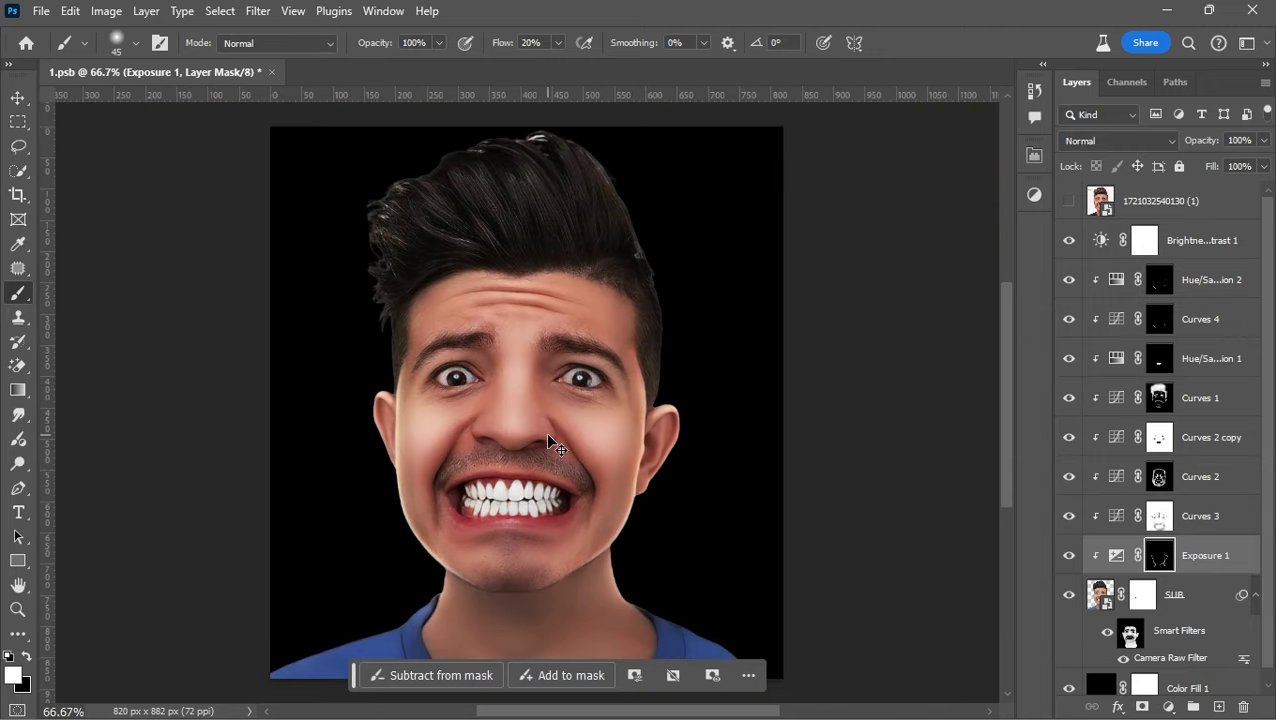
pyautogui.scroll(2, 547, 437)
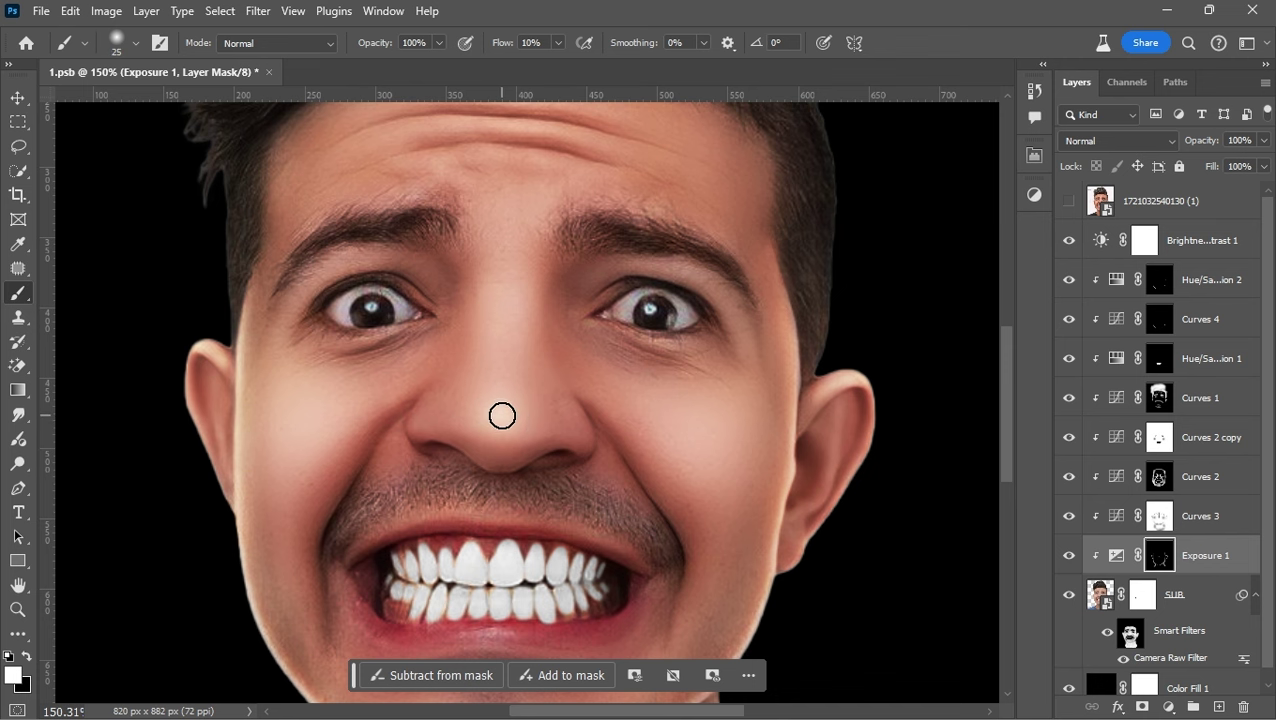
# Squash the brush tip into a thin 90° ellipse and enlarge it to 125 px
pyautogui.scroll(-2, 555, 415)
pyautogui.scroll(3, 530, 360)
pyautogui.rightClick(520, 295)
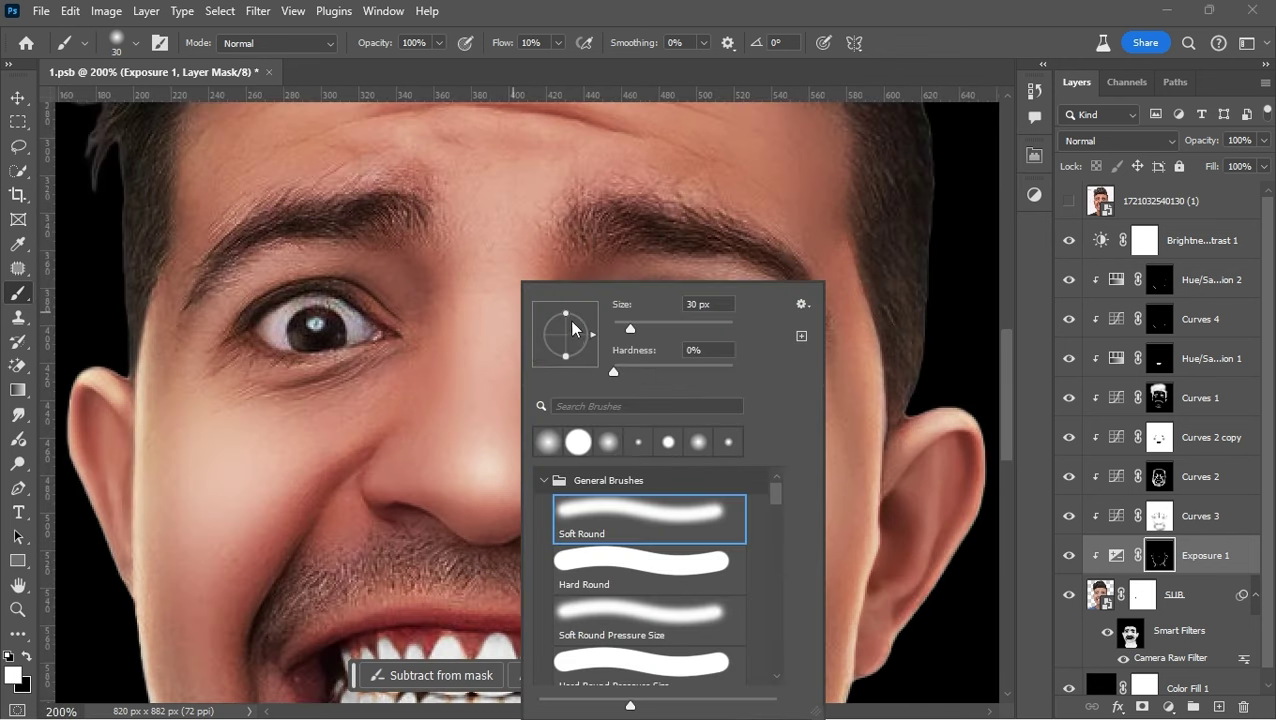
pyautogui.moveTo(547, 334); pyautogui.dragTo(561, 334)
pyautogui.press('Return')
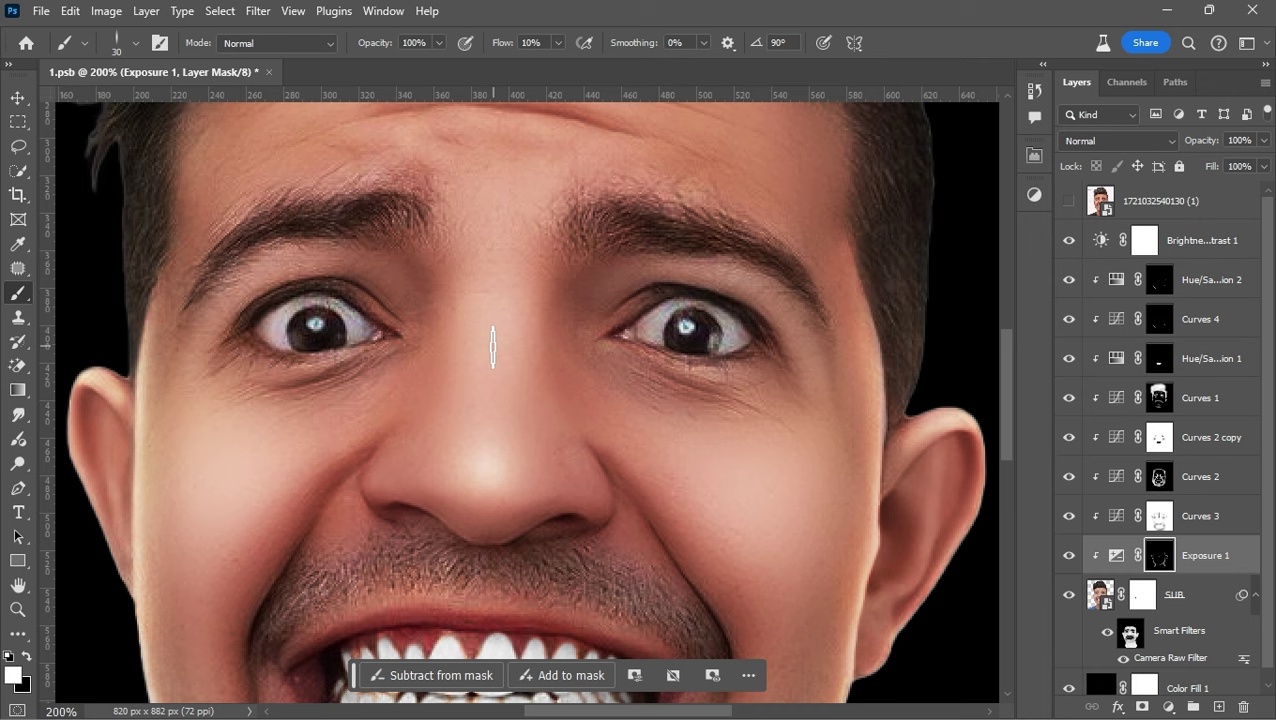
pyautogui.press(']')
pyautogui.press(']')
pyautogui.press(']')
pyautogui.press(']')
pyautogui.press(']')
pyautogui.press(']')
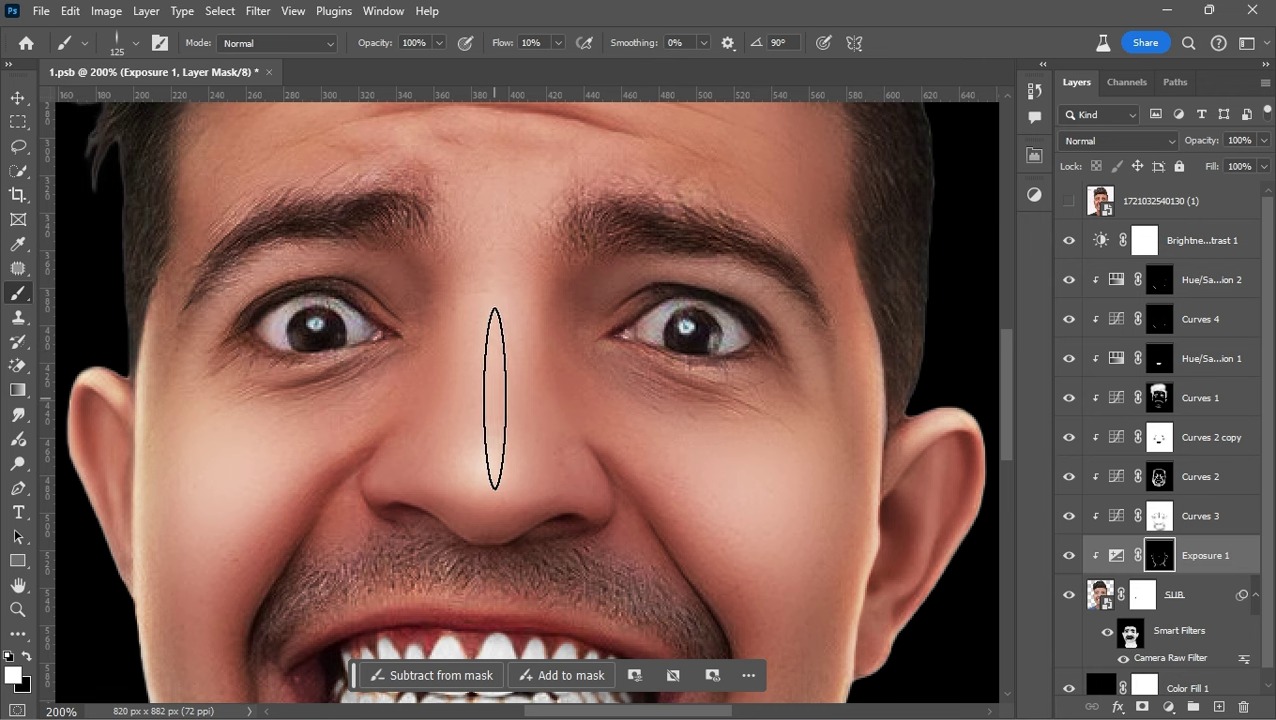
pyautogui.scroll(-3, 601, 352)
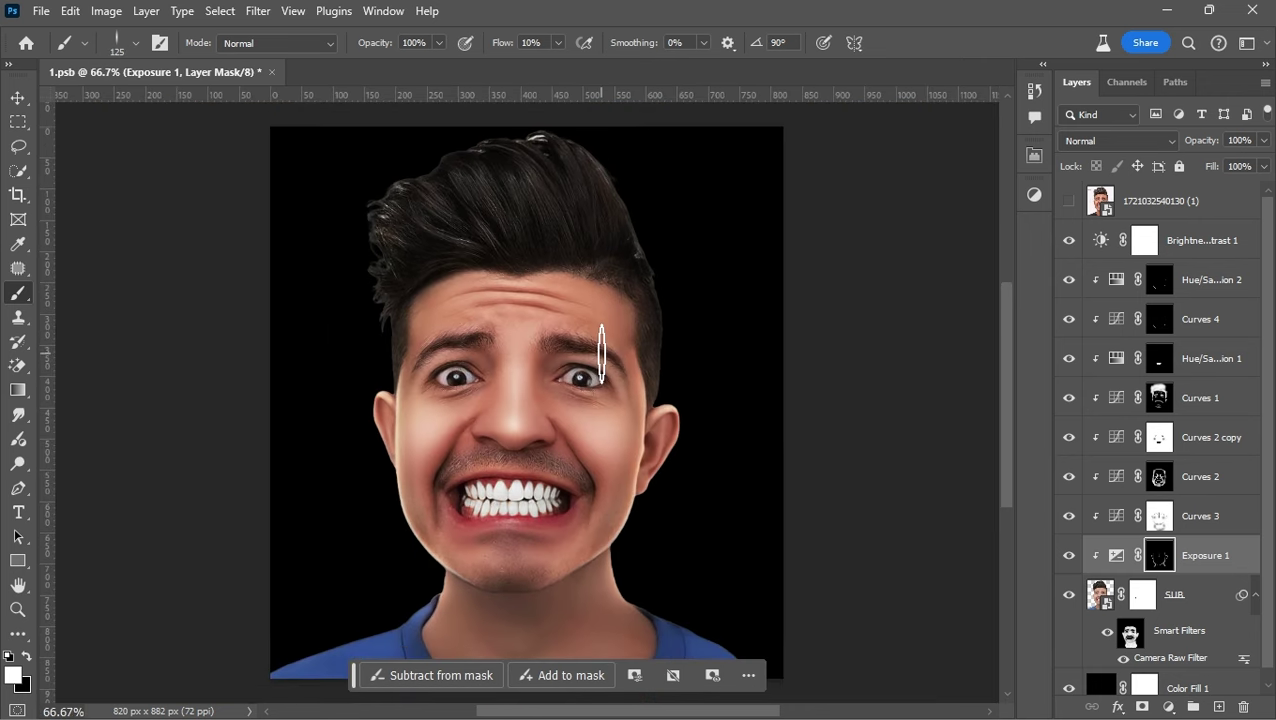
pyautogui.scroll(3, 530, 385)
# Enlarge the elliptical brush to 150 px, checking the tip settings
pyautogui.rightClick(545, 399)
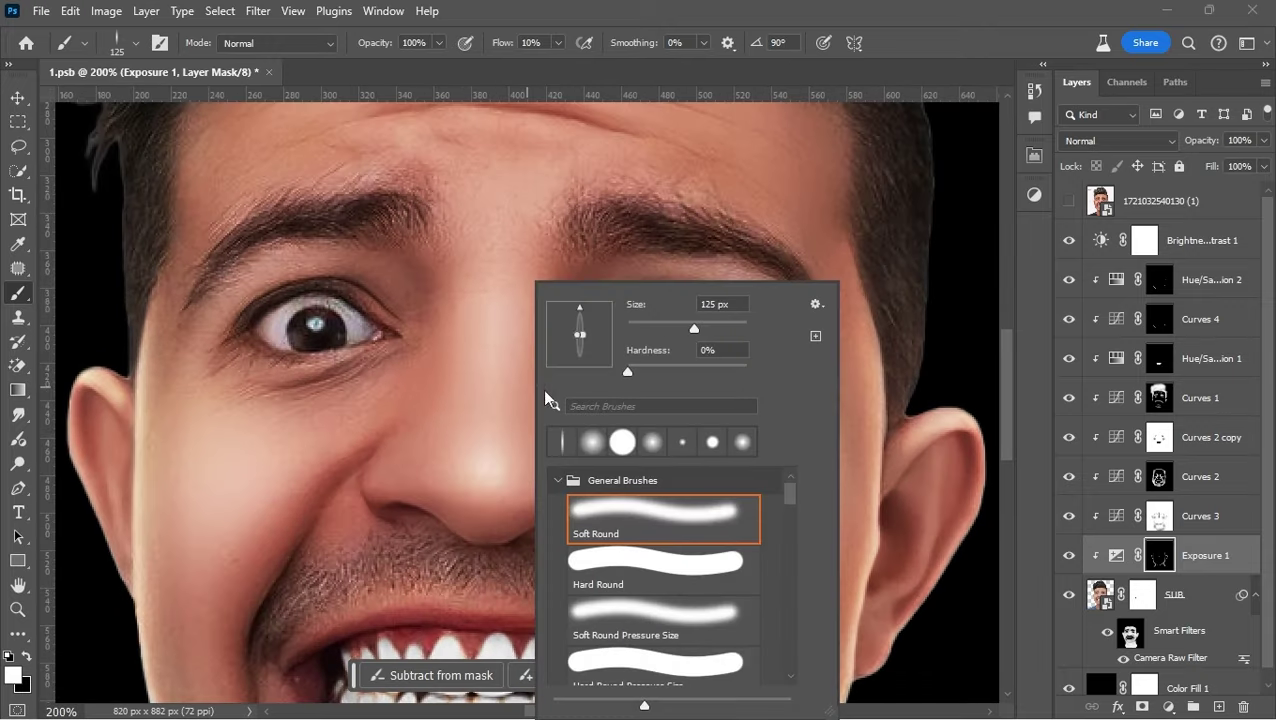
pyautogui.press('Escape')
pyautogui.press(']')
pyautogui.rightClick(520, 370)
pyautogui.press('Escape')
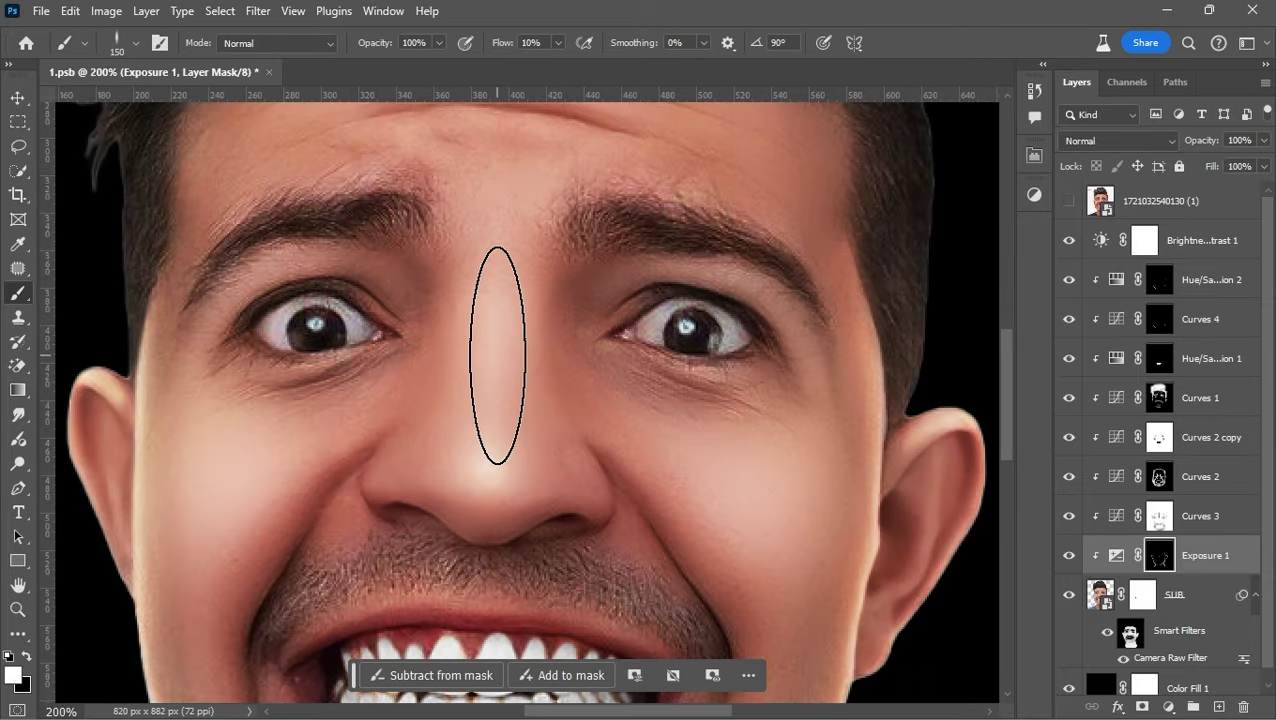
pyautogui.scroll(-3, 710, 420)
pyautogui.scroll(-1, 692, 418)
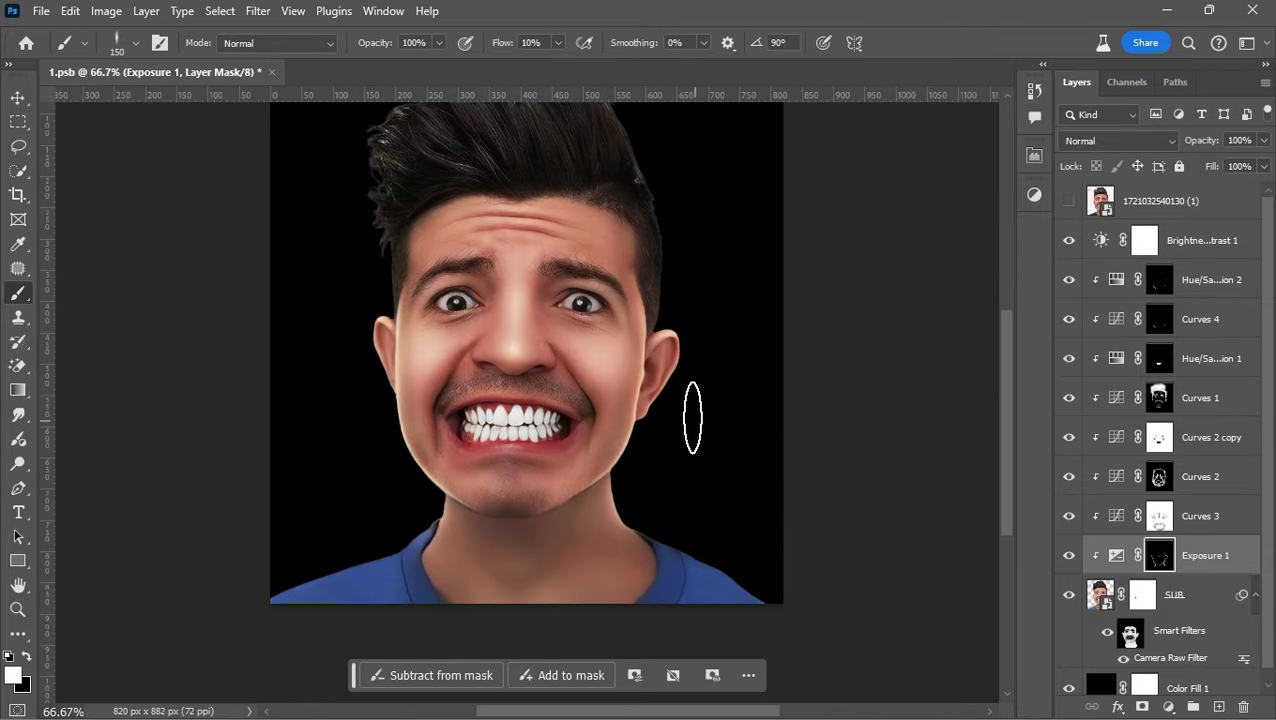
pyautogui.scroll(1, 544, 245)
# Trace the forehead wrinkle highlights with a round 25 px soft brush, then hide Curves 4
pyautogui.rightClick(541, 290)
pyautogui.click(620, 420)
pyautogui.scroll(1, 604, 379)
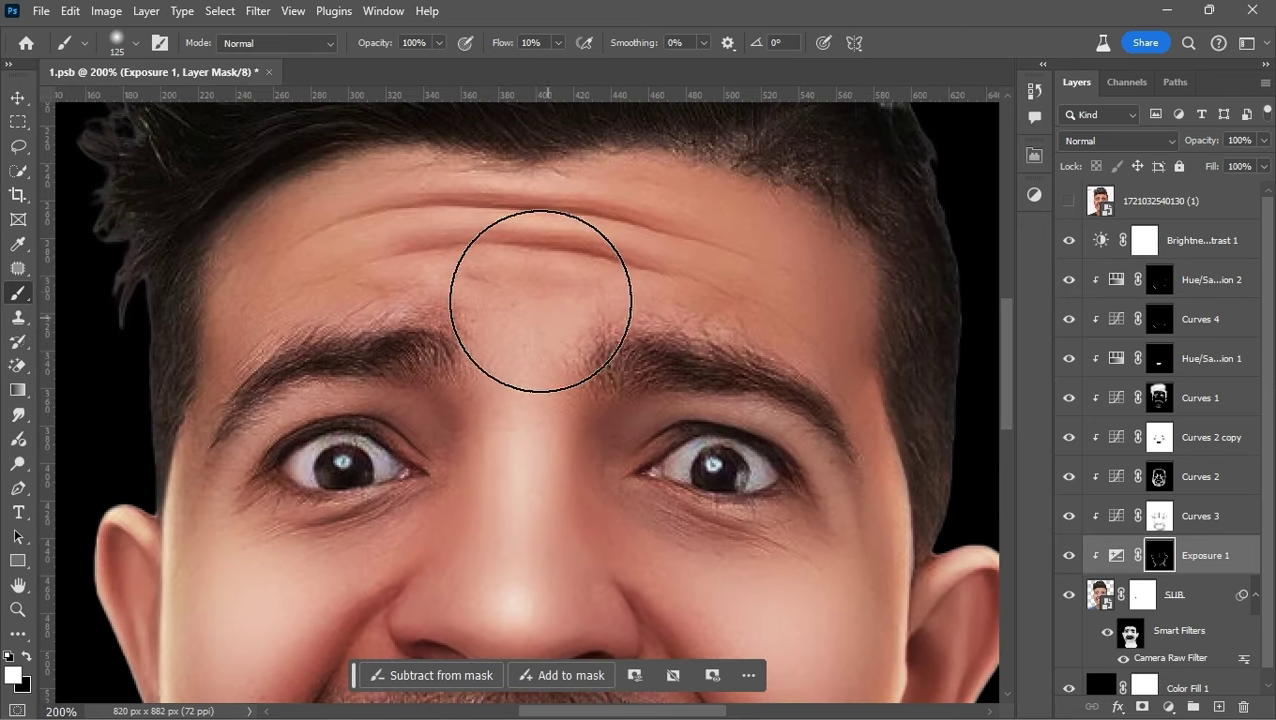
pyautogui.moveTo(349, 243); pyautogui.dragTo(699, 272)
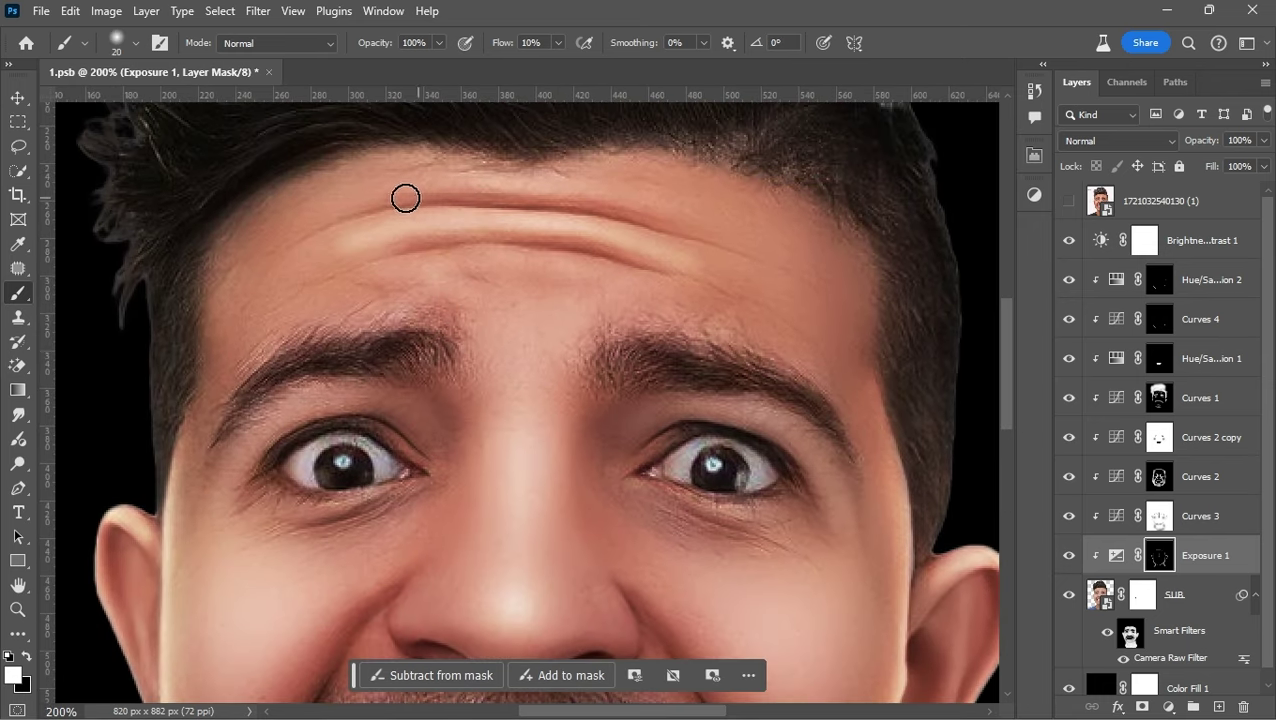
pyautogui.moveTo(430, 186); pyautogui.dragTo(592, 185)
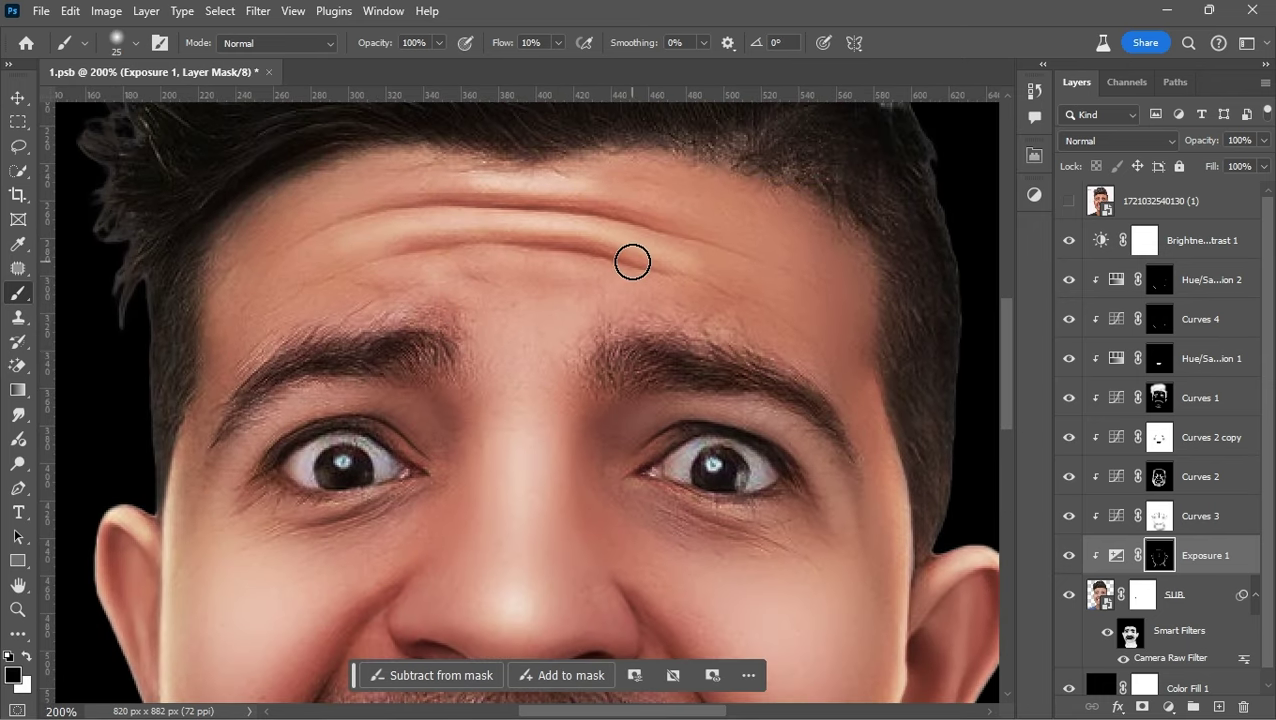
pyautogui.scroll(-2, 640, 245)
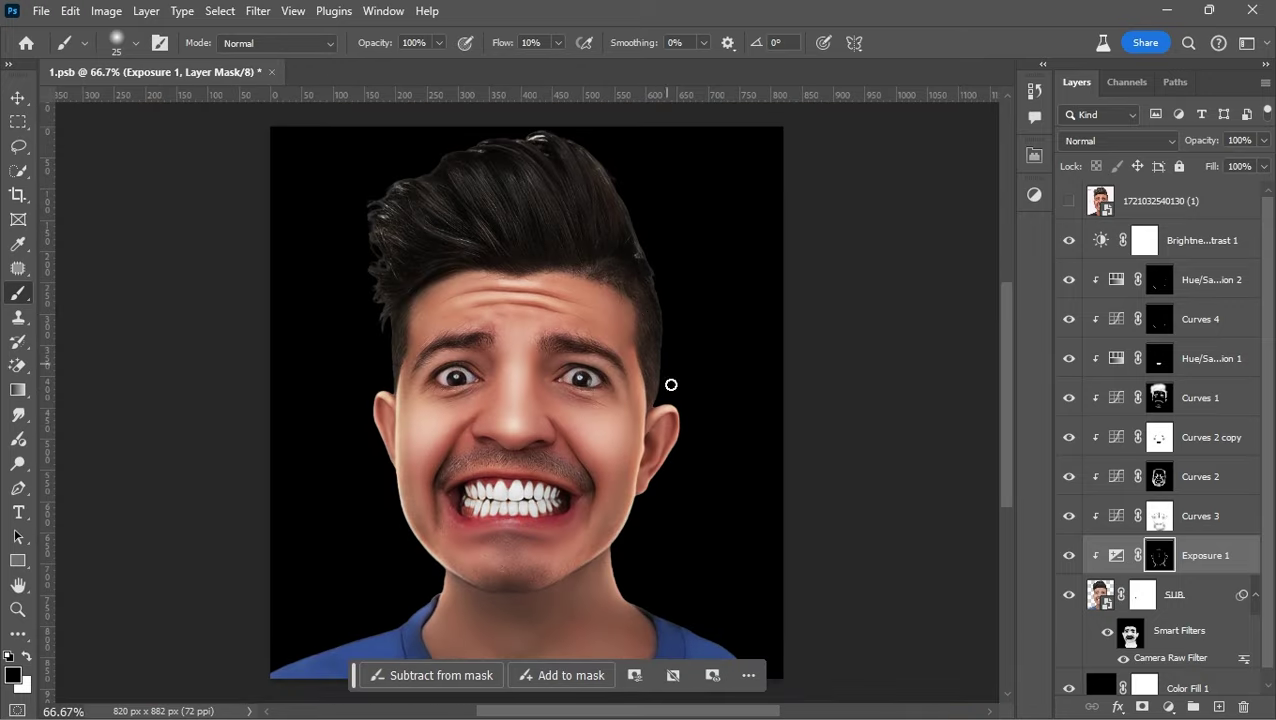
pyautogui.scroll(-2, 671, 384)
pyautogui.click(1070, 320)
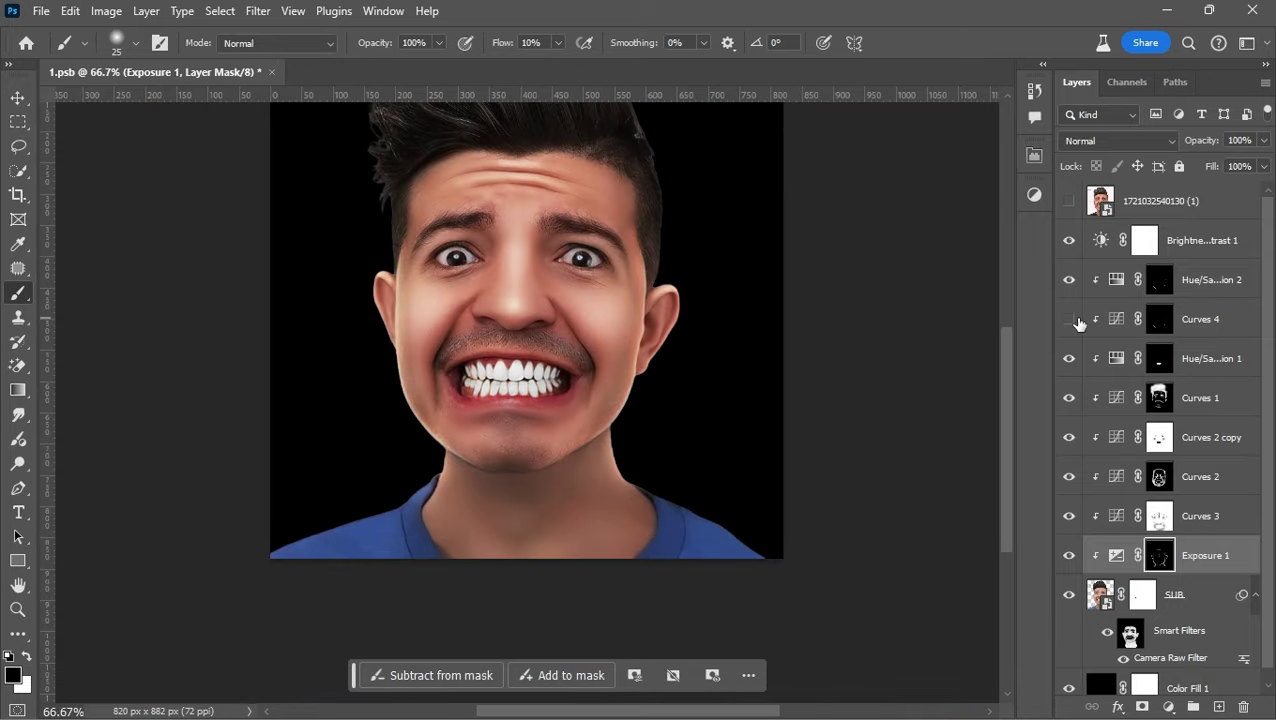
# Show Curves 4 again and target its layer mask for painting
pyautogui.click(1069, 319)
pyautogui.click(1150, 320)
pyautogui.scroll(1, 672, 393)
pyautogui.scroll(1, 492, 113)
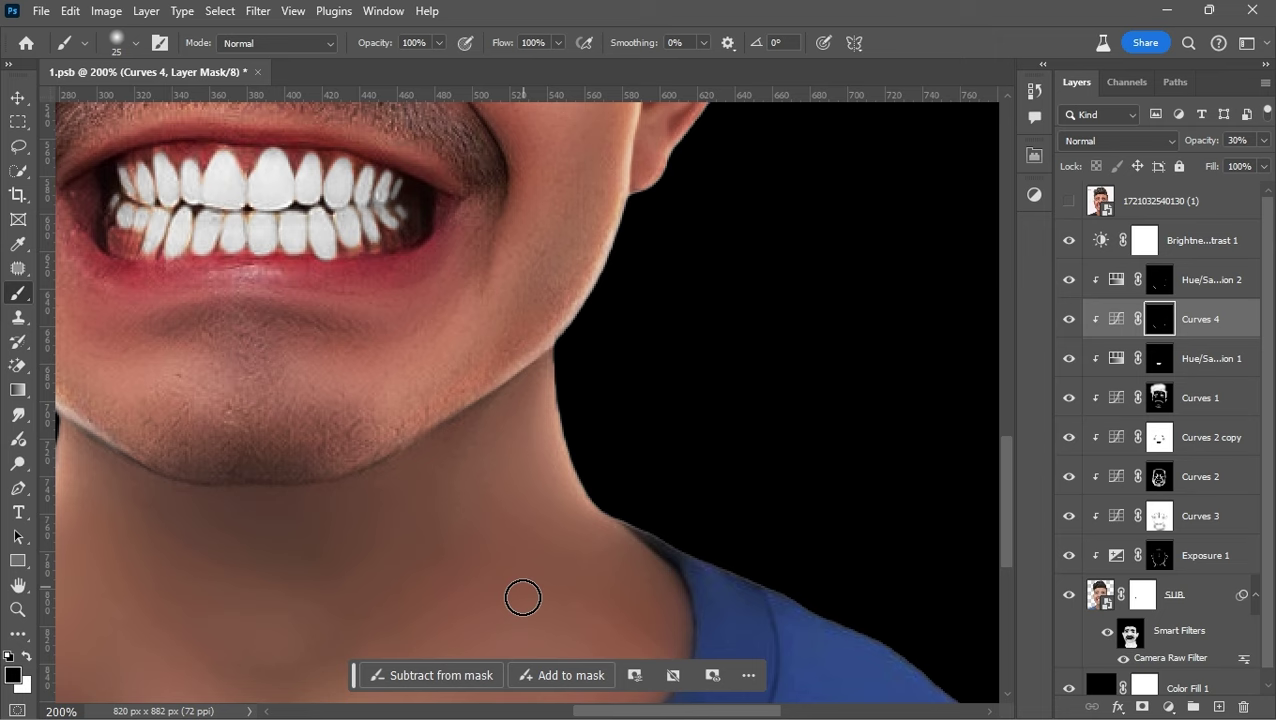
pyautogui.scroll(1, 560, 470)
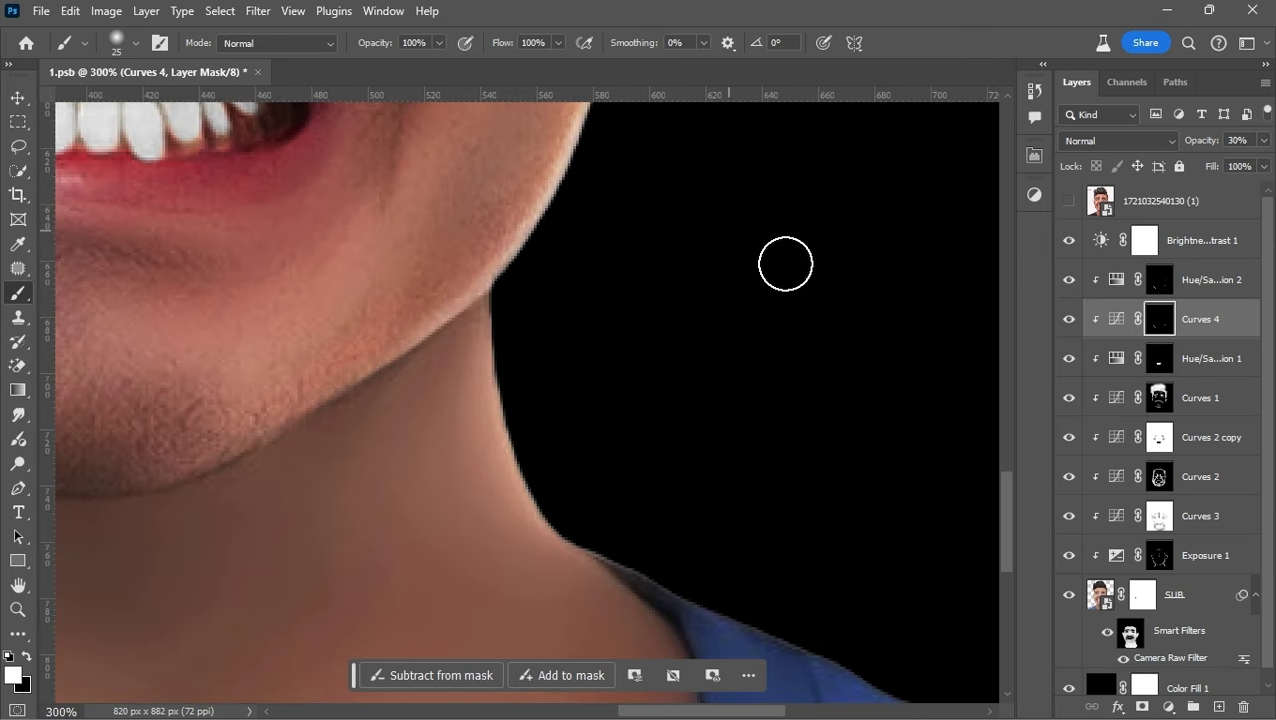
pyautogui.scroll(-1, 600, 330)
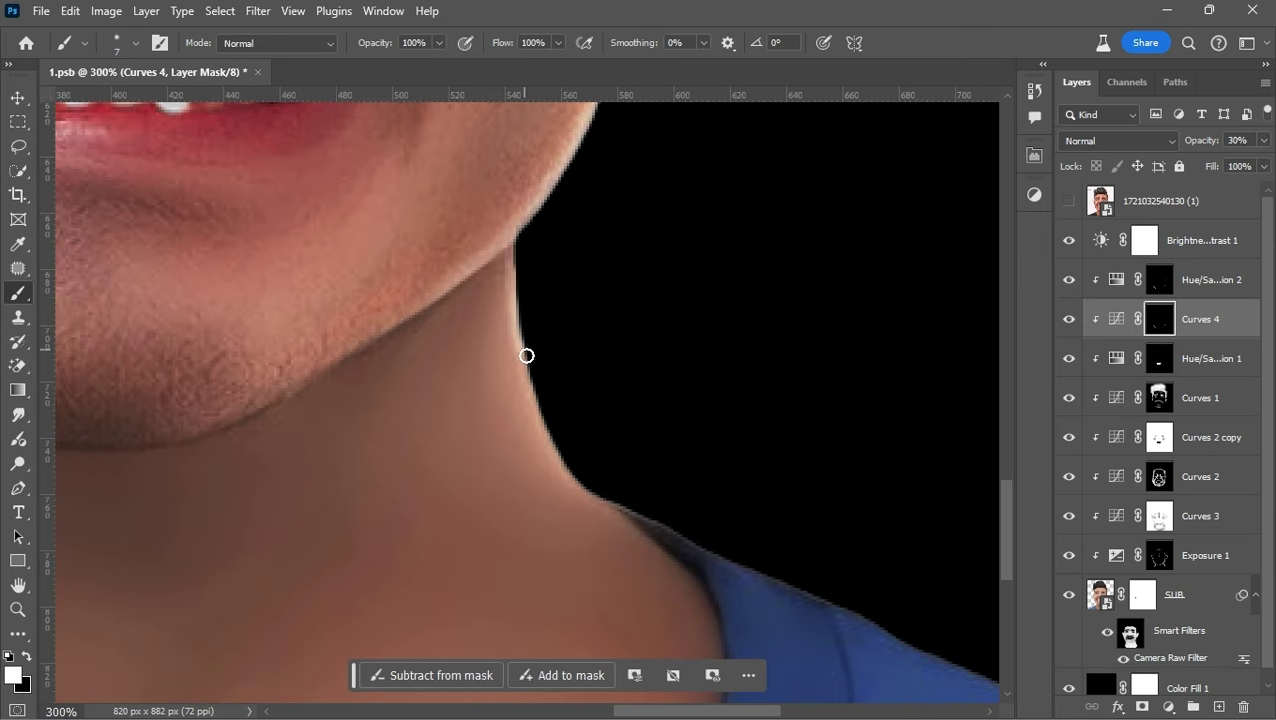
# Repeatedly fit and zoom the portrait to frame the jaw and neck edge
pyautogui.hotkey('ctrl', '0')
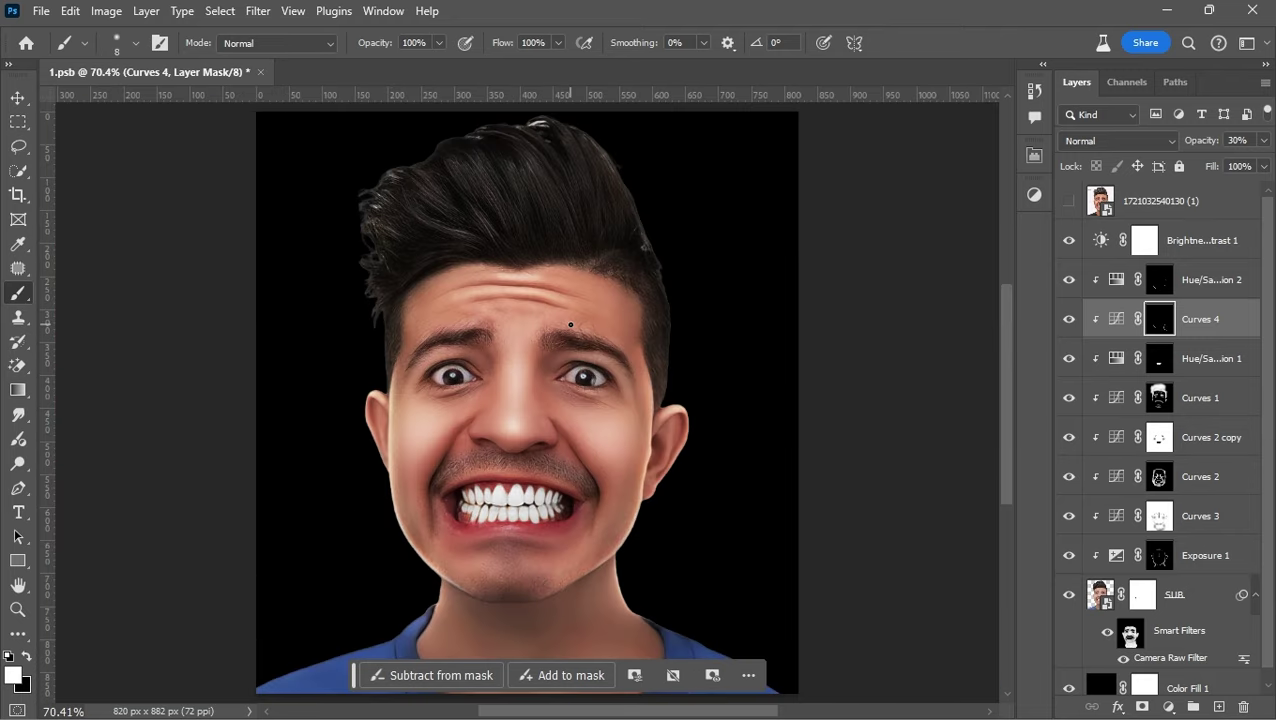
pyautogui.scroll(1, 664, 438)
pyautogui.scroll(2, 567, 393)
pyautogui.scroll(-1, 556, 300)
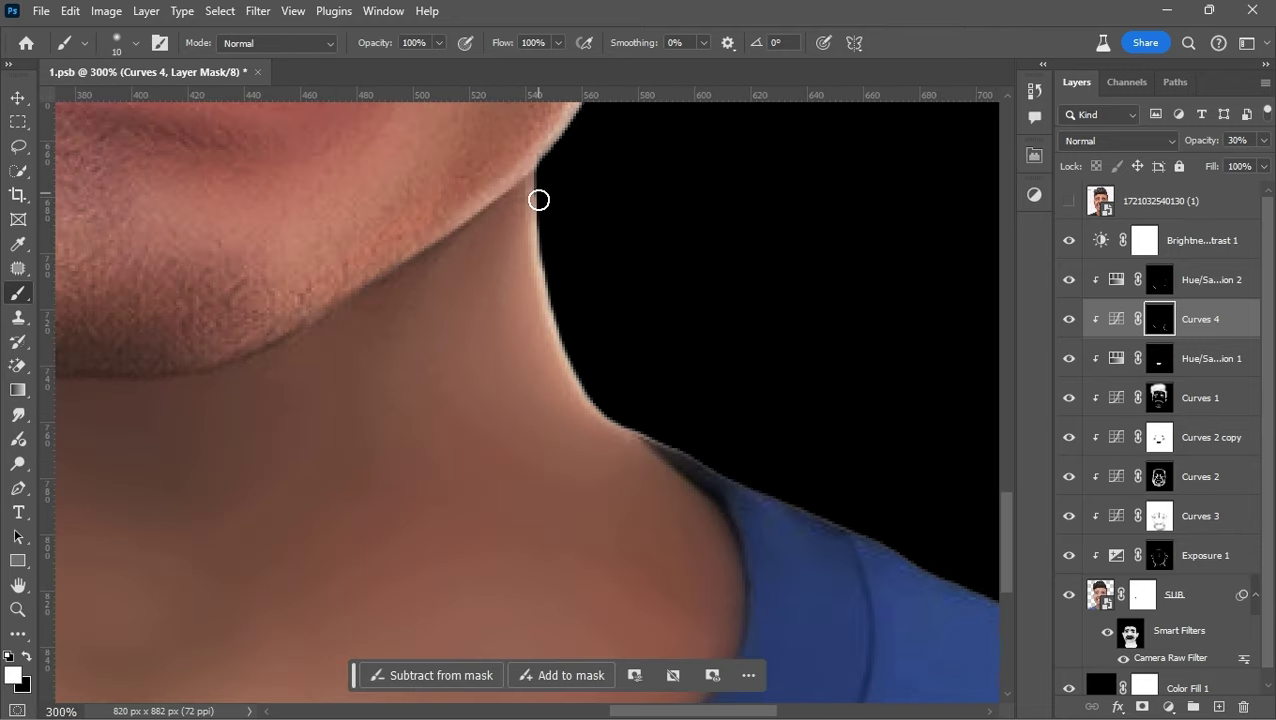
pyautogui.hotkey('ctrl', '0')
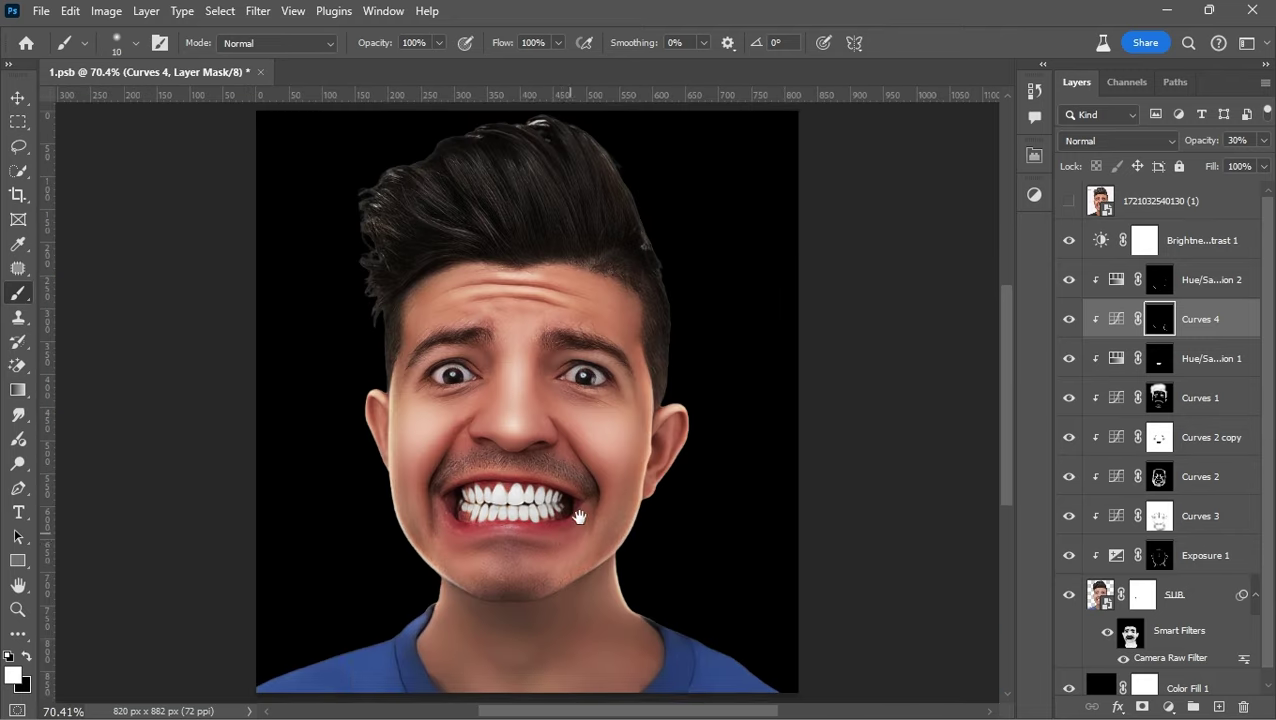
pyautogui.scroll(1, 584, 518)
pyautogui.scroll(1, 490, 558)
pyautogui.scroll(1, 436, 305)
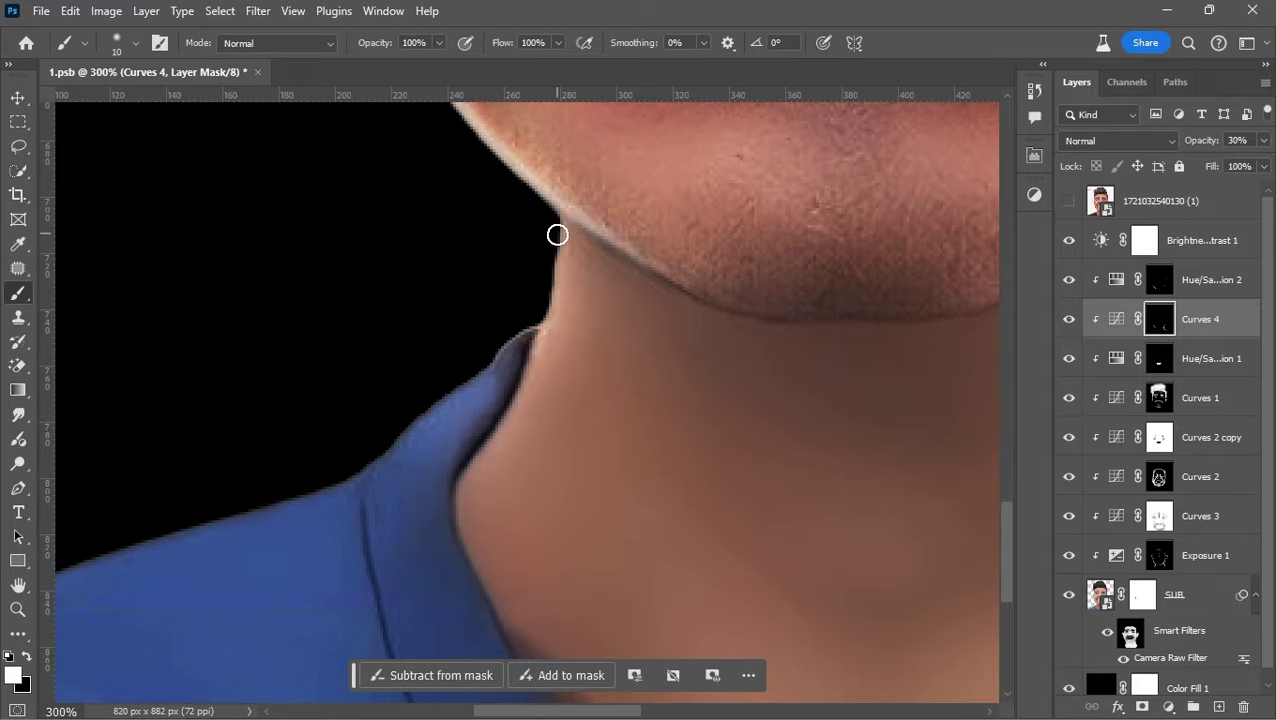
pyautogui.hotkey('ctrl', '0')
pyautogui.scroll(1, 536, 420)
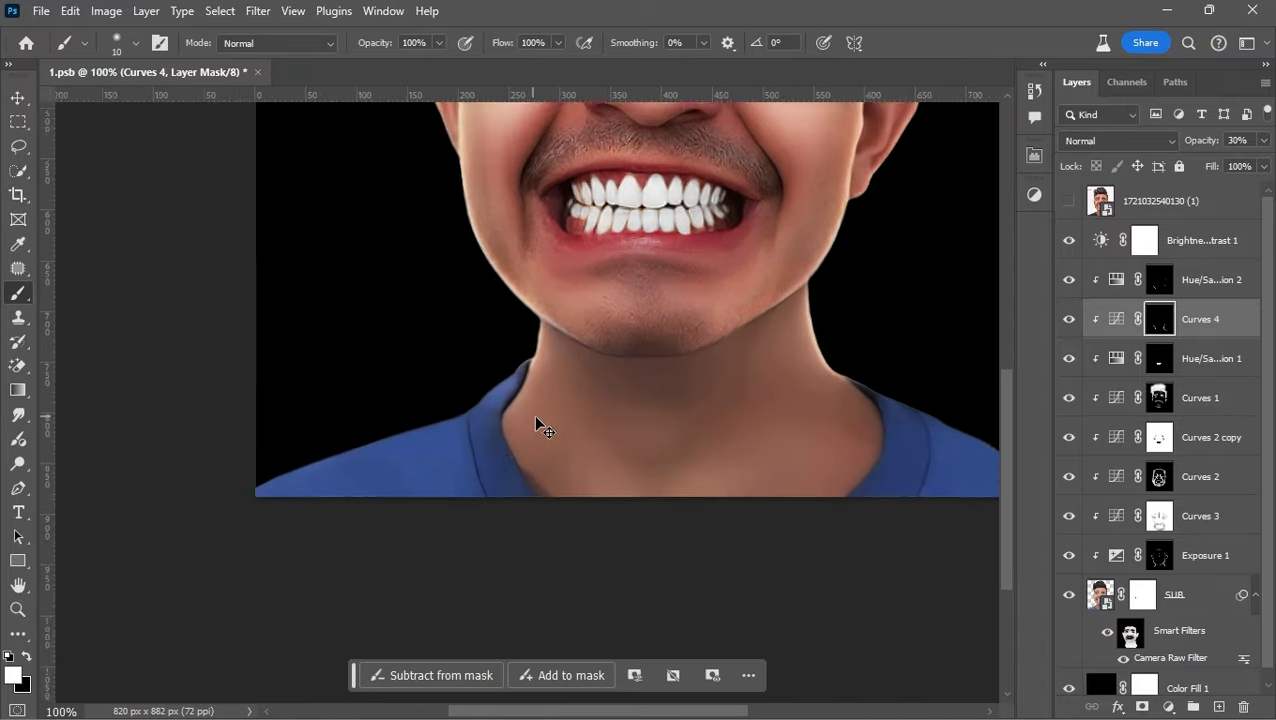
pyautogui.scroll(1, 559, 325)
# On the SUB mask, switch to black with a 6 px brush and fit the portrait
pyautogui.scroll(1, 559, 325)
pyautogui.keyDown('ctrl'); pyautogui.click(626, 291); pyautogui.keyUp('ctrl')
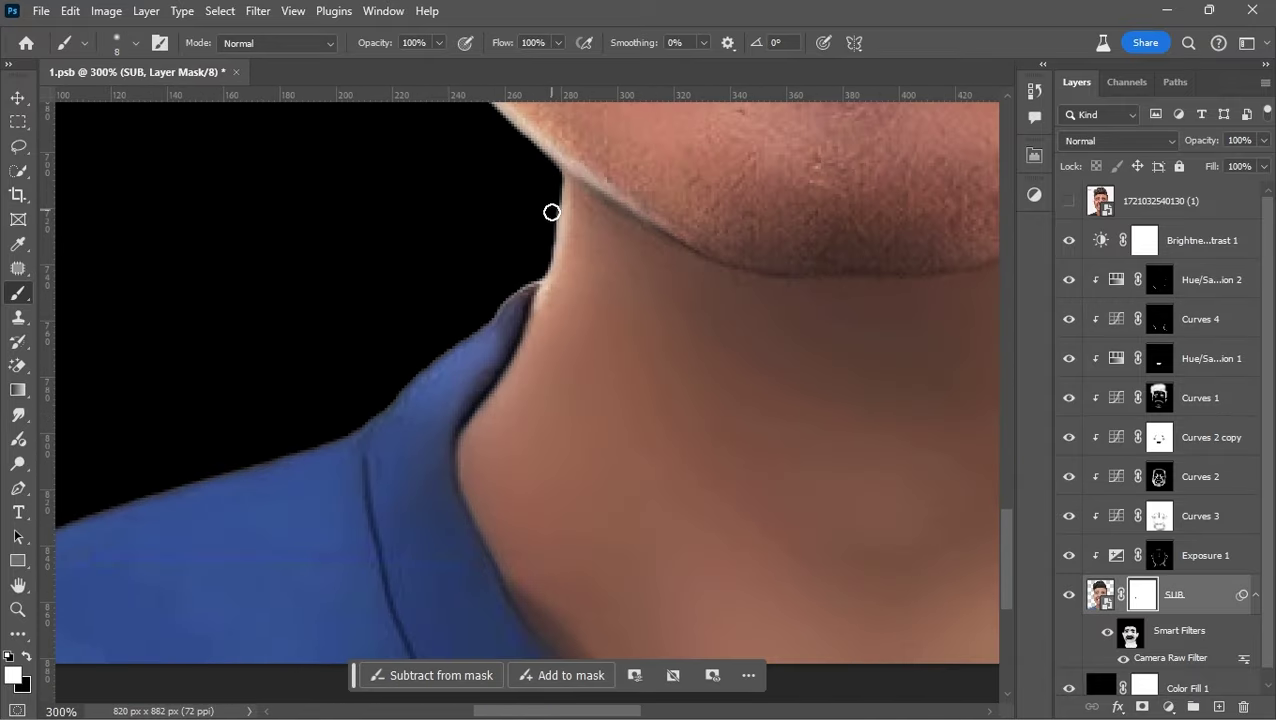
pyautogui.scroll(1, 526, 292)
pyautogui.press('x')
pyautogui.press('[')
pyautogui.press('[')
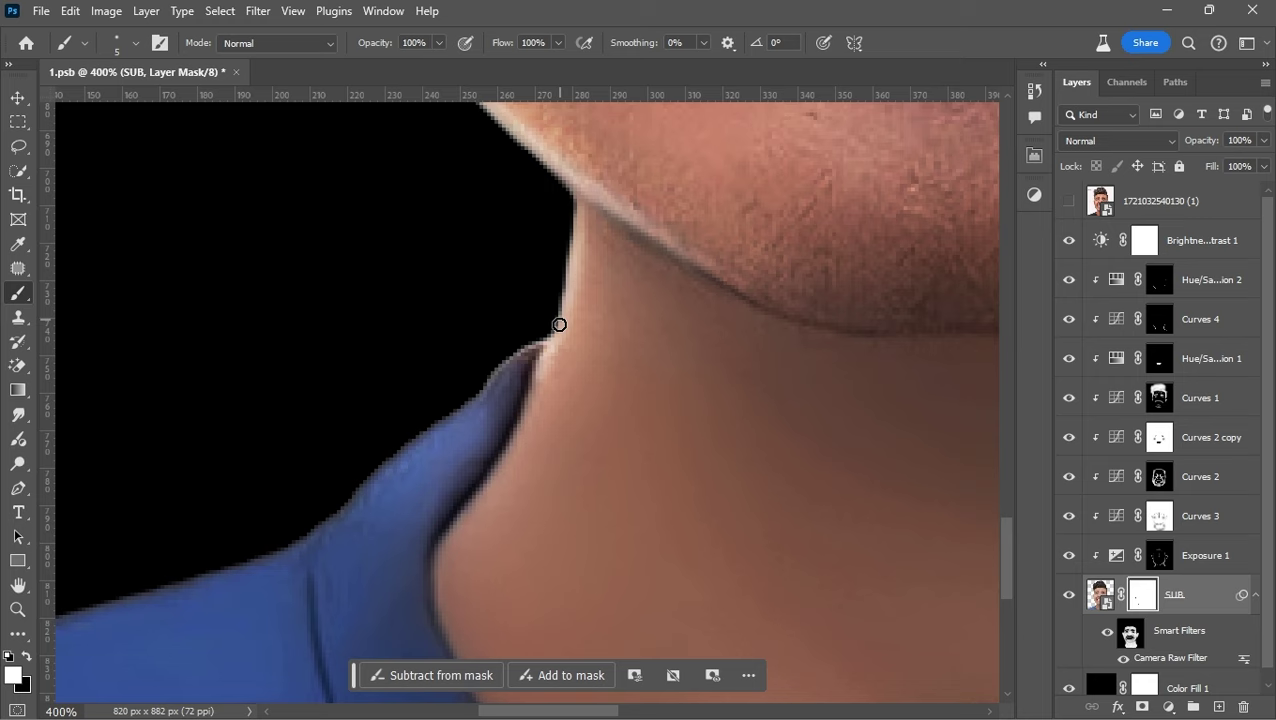
pyautogui.hotkey('ctrl', '0')
pyautogui.scroll(-1, 561, 568)
pyautogui.scroll(1, 561, 568)
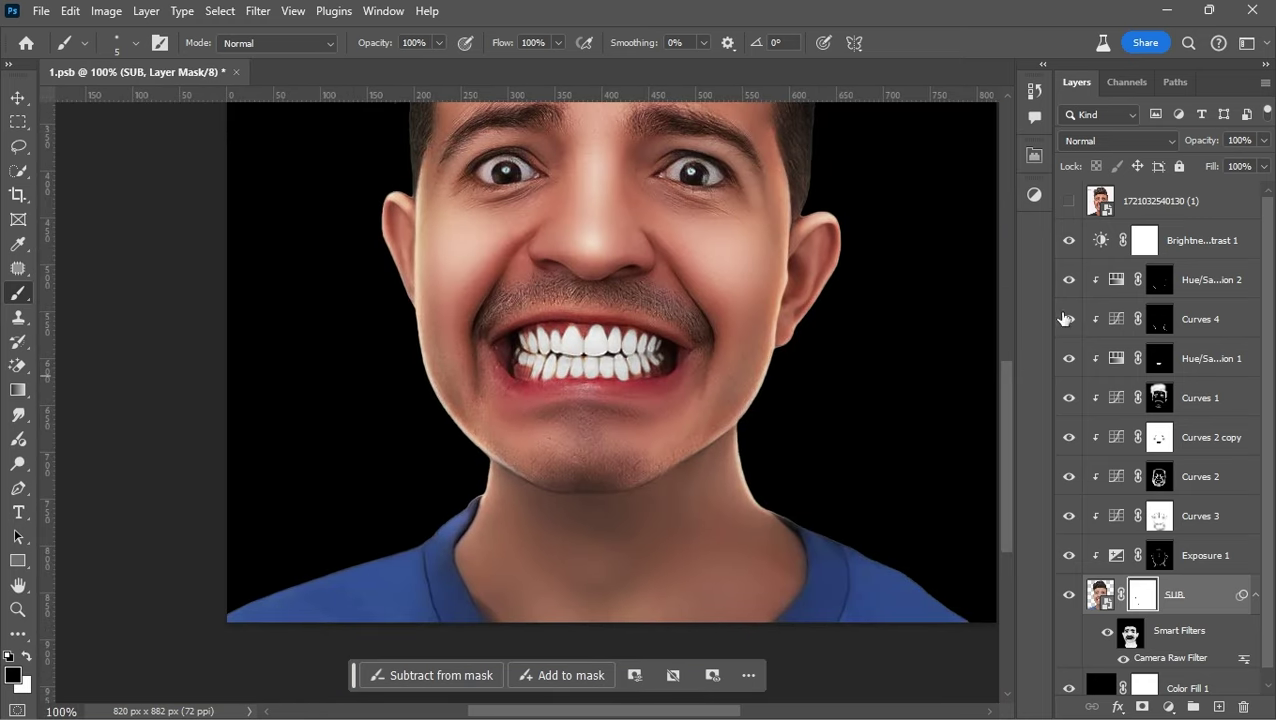
# Paint a soft highlight along the neck edge on the Curves 4 mask with a 15 px brush
pyautogui.click(1157, 330)
pyautogui.scroll(3, 718, 504)
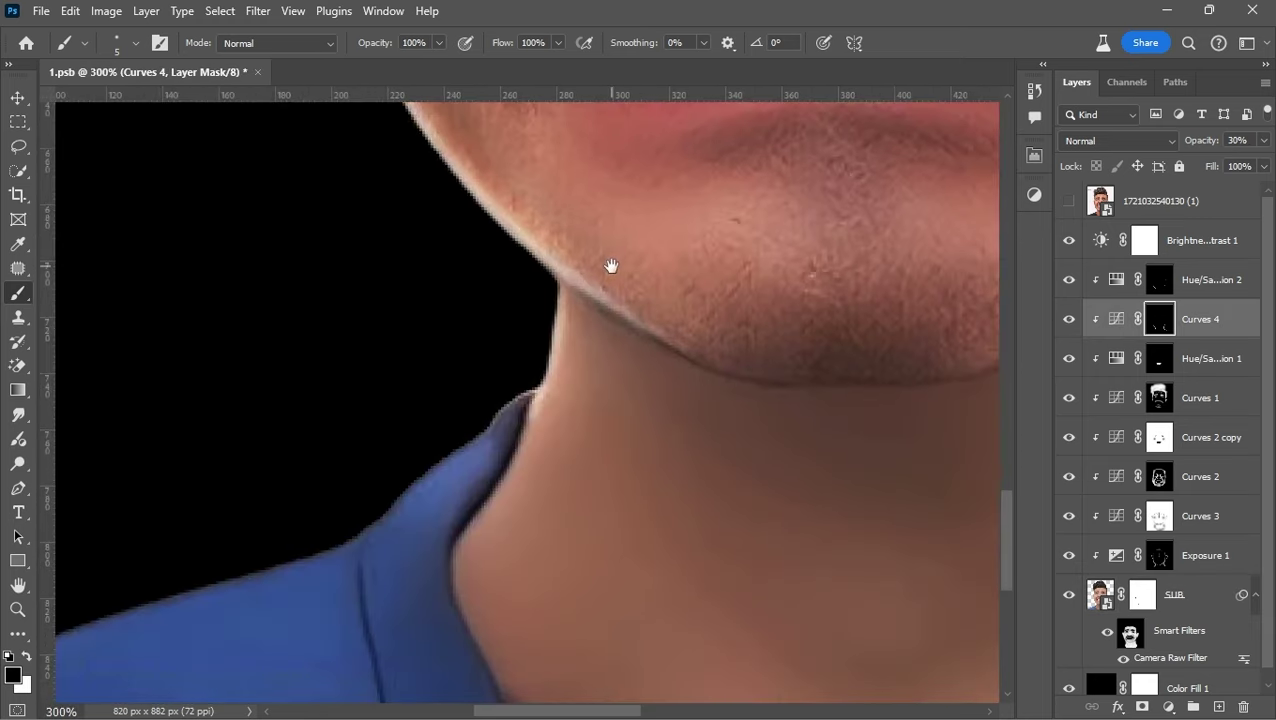
pyautogui.press(']')
pyautogui.press(']')
pyautogui.press(']')
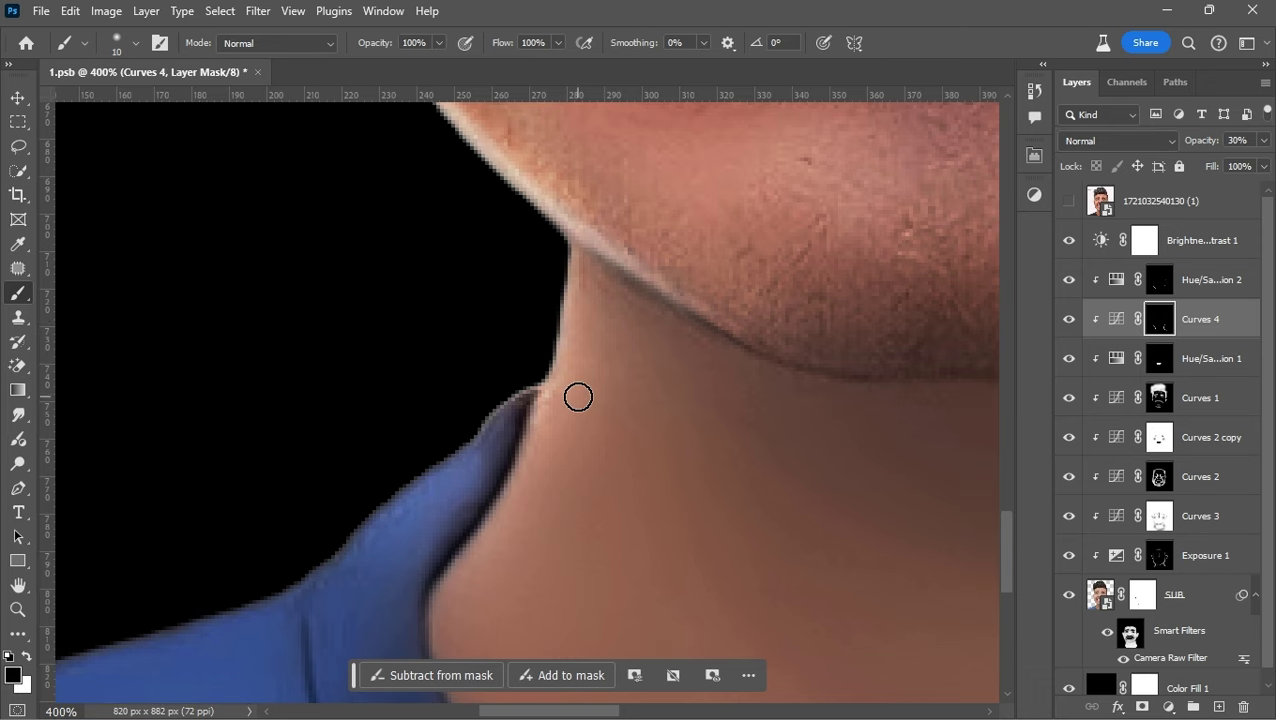
pyautogui.press(']')
pyautogui.moveTo(555, 290); pyautogui.dragTo(409, 400)
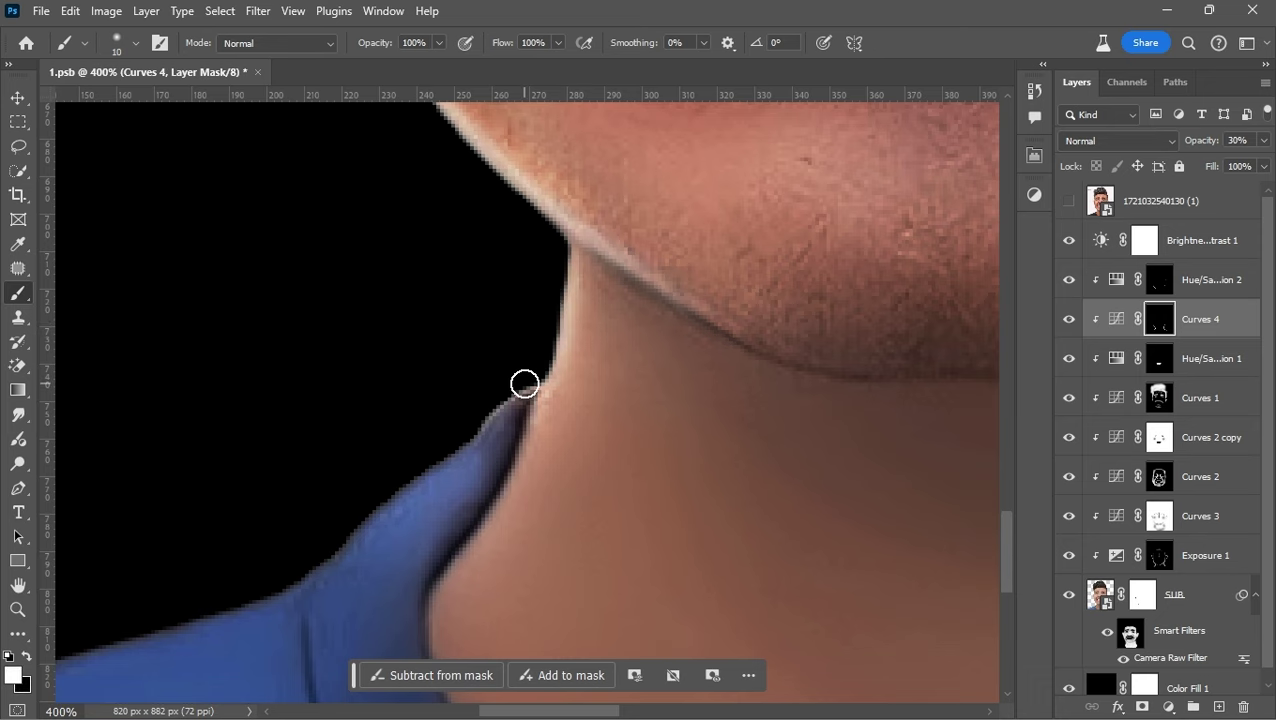
# On the Exposure 1 mask, set up a larger white brush with low flow
pyautogui.click(1160, 556)
pyautogui.moveTo(607, 285); pyautogui.dragTo(625, 265)
pyautogui.press(']')
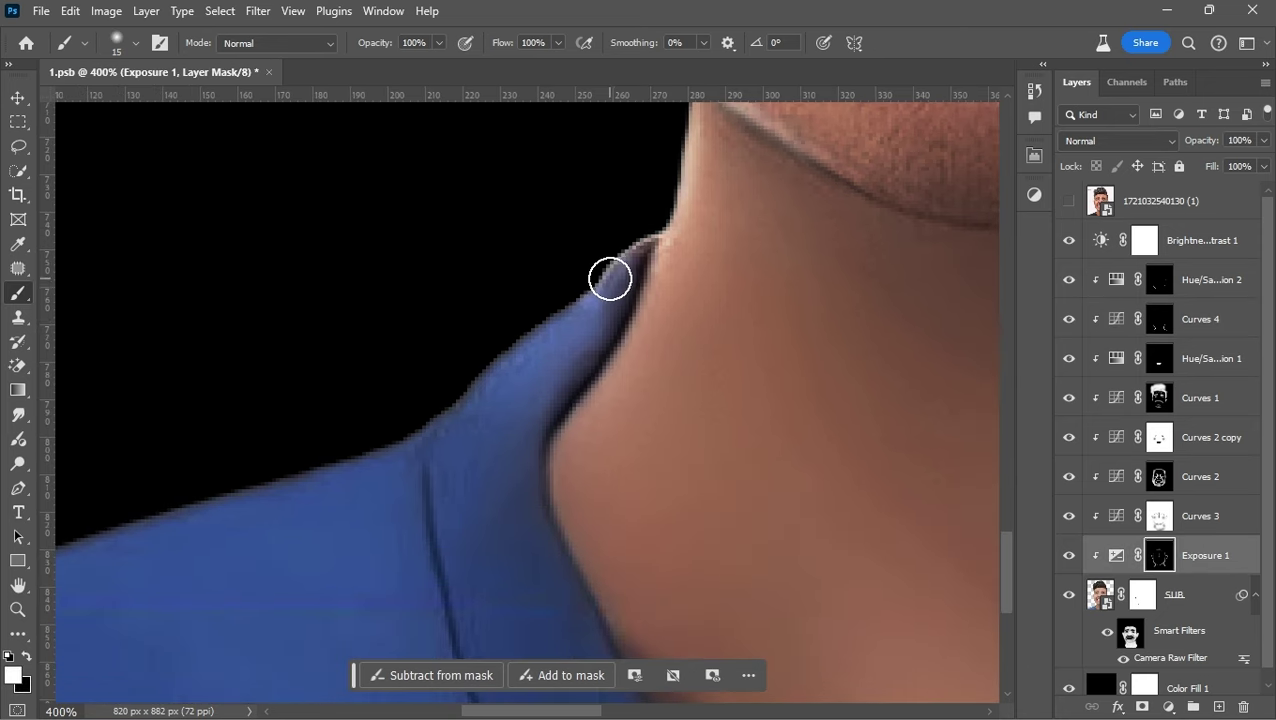
pyautogui.press(']')
pyautogui.press(']')
pyautogui.press('x')
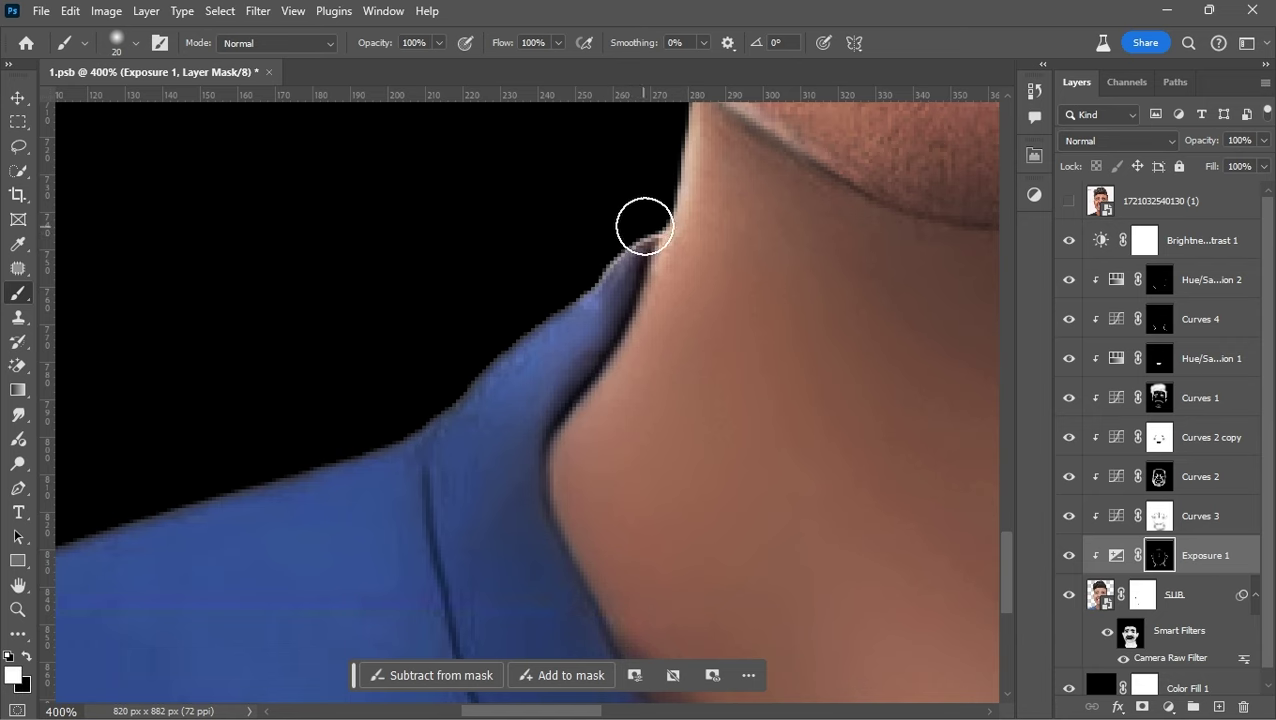
pyautogui.hotkey('ctrl', '-')
pyautogui.rightClick(470, 272)
pyautogui.doubleClick(527, 523)
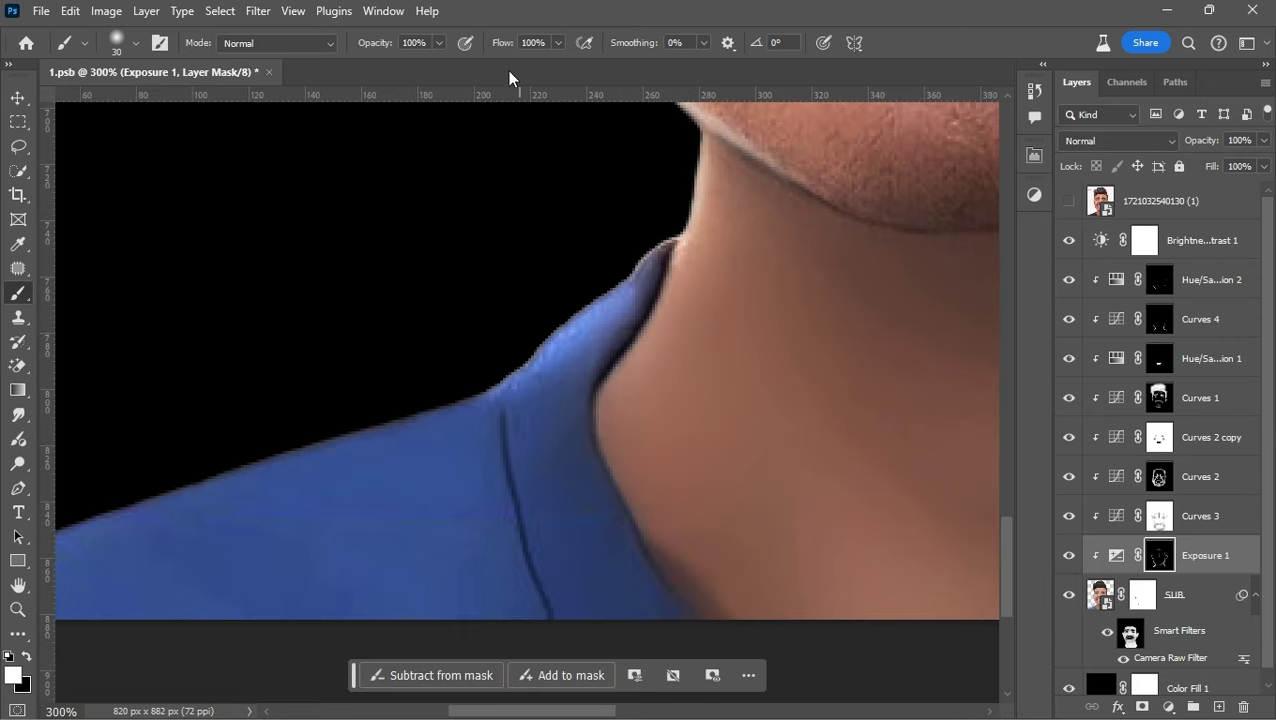
pyautogui.press('Return')
# Paint soft strokes along both shoulder edges where the blue shirt meets the black
pyautogui.press(']')
pyautogui.hotkey('ctrl', '-')
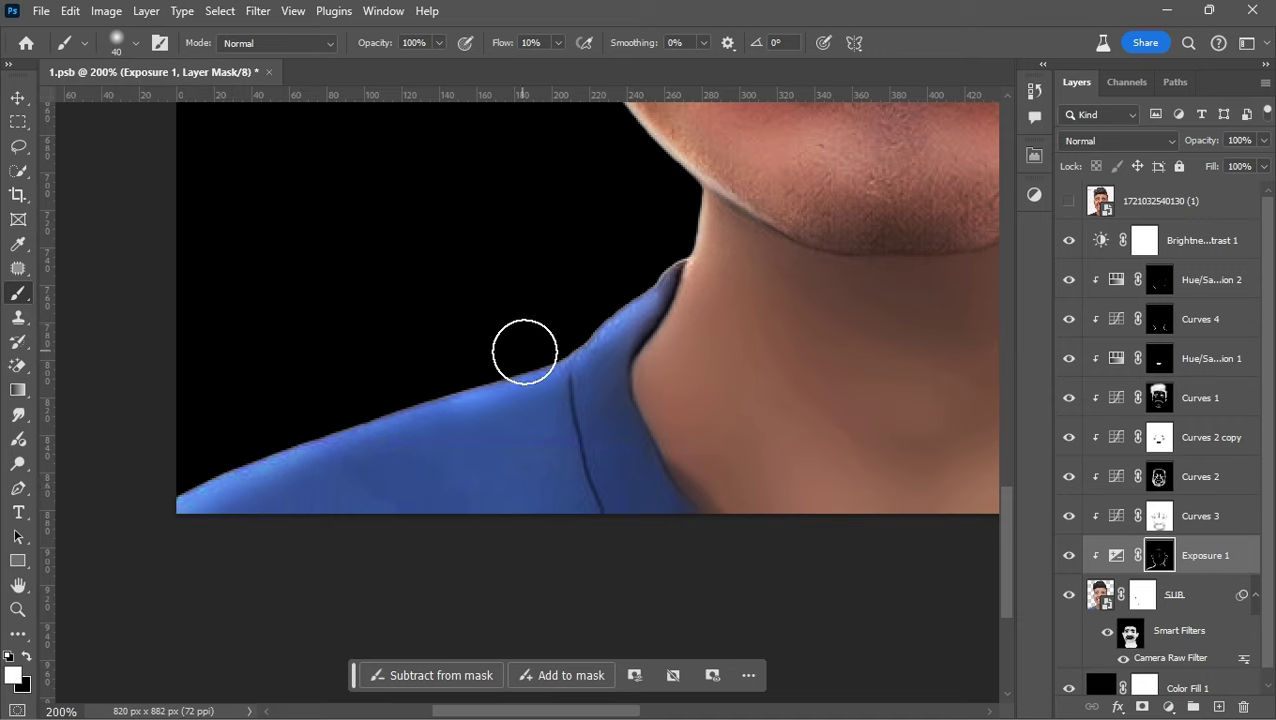
pyautogui.press(']')
pyautogui.moveTo(723, 419); pyautogui.dragTo(401, 424)
pyautogui.press('[')
pyautogui.hscroll(5, 401, 424)
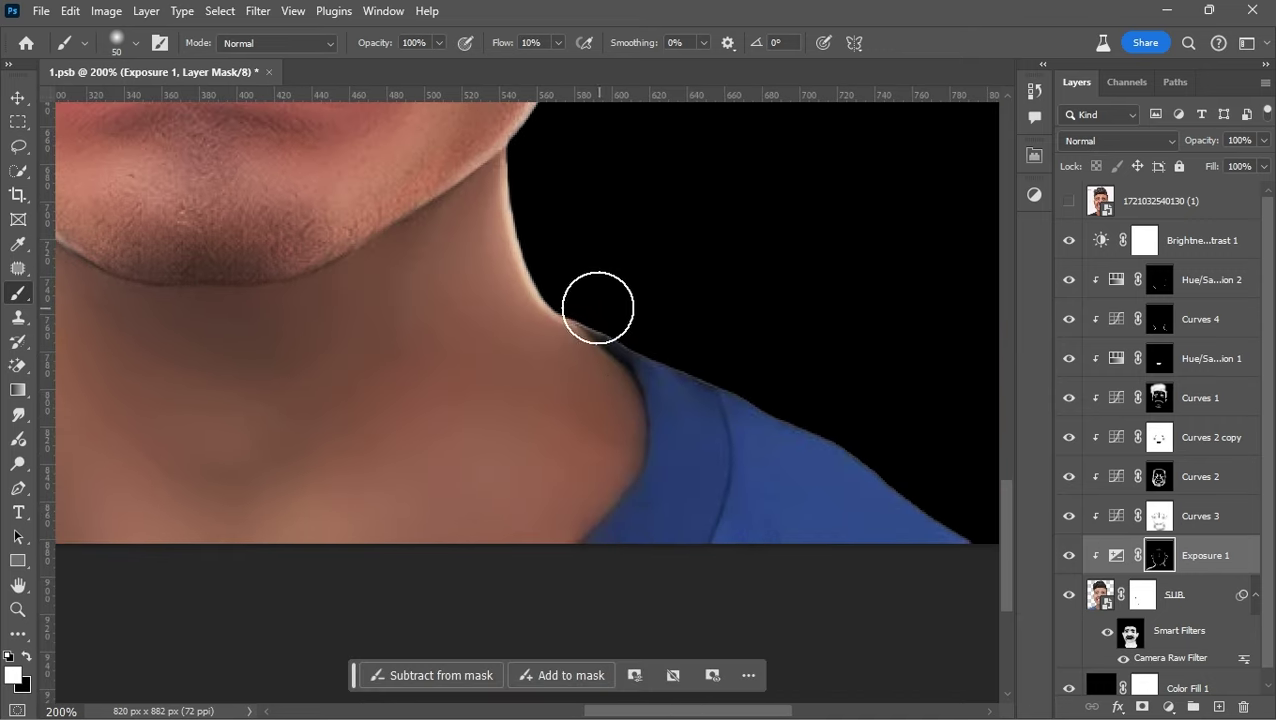
pyautogui.moveTo(649, 347)
pyautogui.mouseDown()
pyautogui.moveTo(491, 299)
pyautogui.moveTo(915, 536)
pyautogui.mouseUp()
pyautogui.press('[')
pyautogui.press('[')
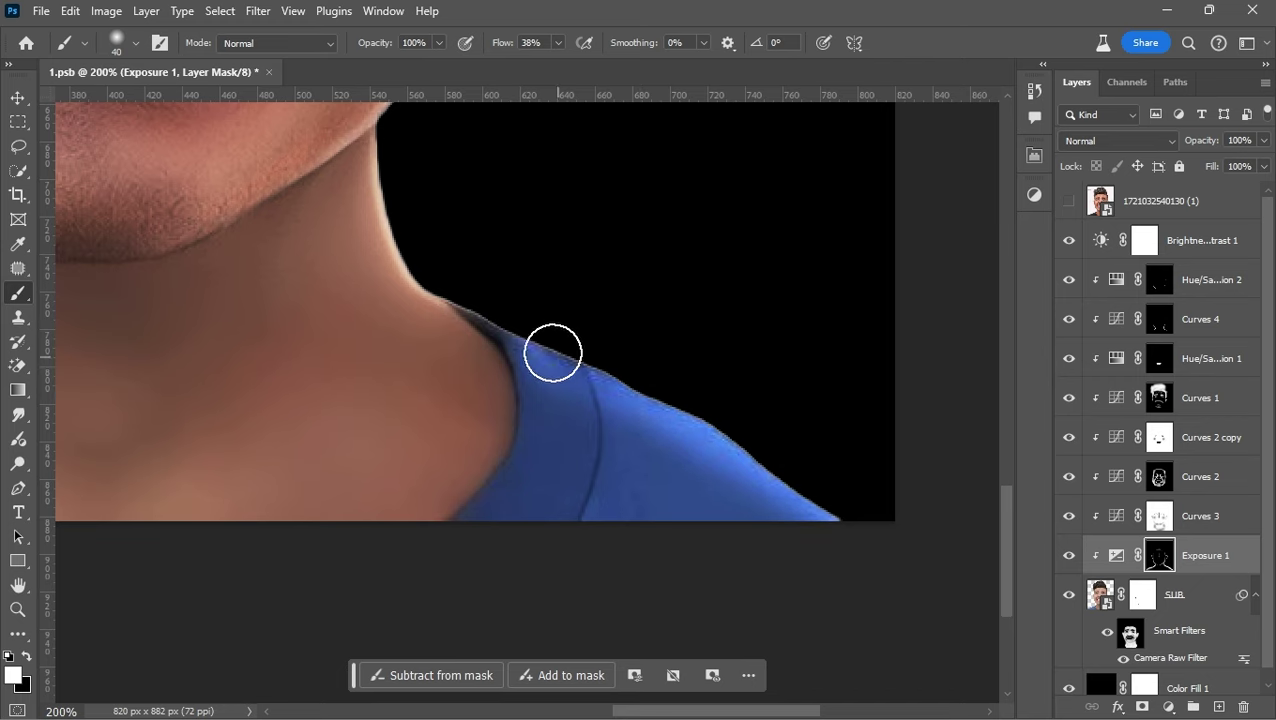
pyautogui.press(']')
pyautogui.hotkey('ctrl', '0')
# On the Curves 4 mask, reset brush flow to 100% and switch to black
pyautogui.click(1158, 319)
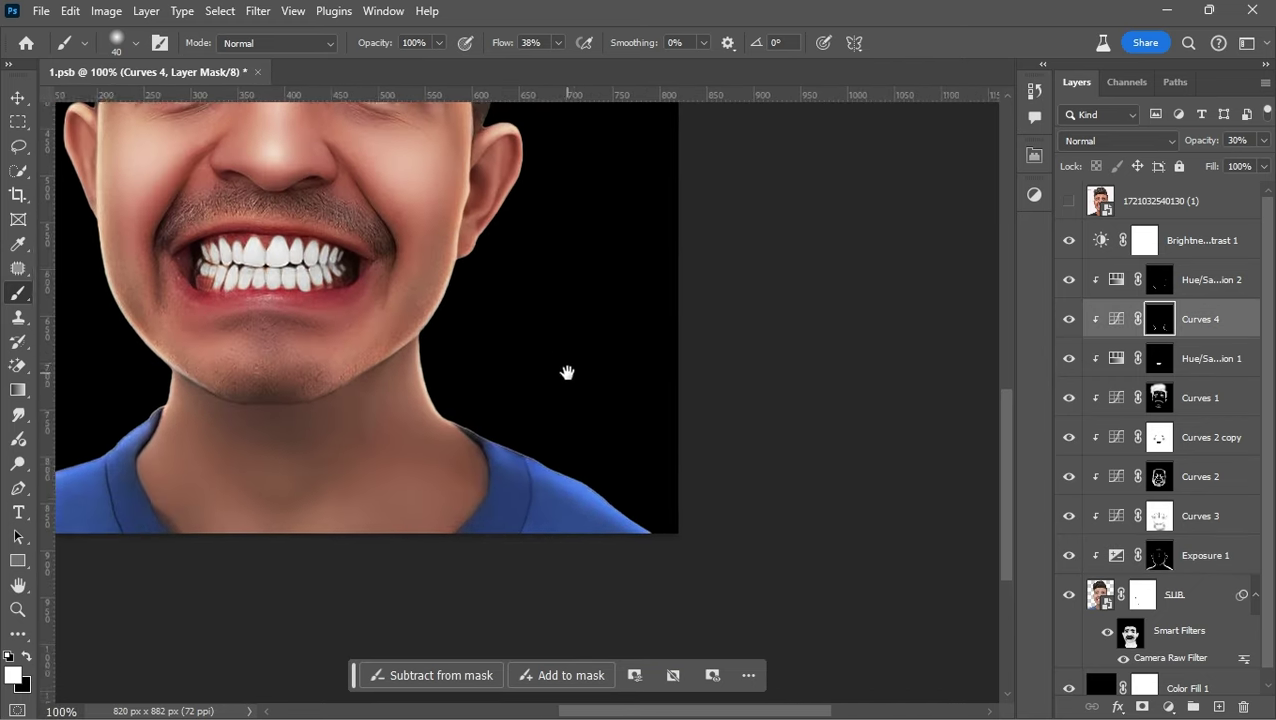
pyautogui.scroll(5, 567, 370)
pyautogui.hotkey('shift', '0')
pyautogui.scroll(-2, 360, 371)
pyautogui.press('[')
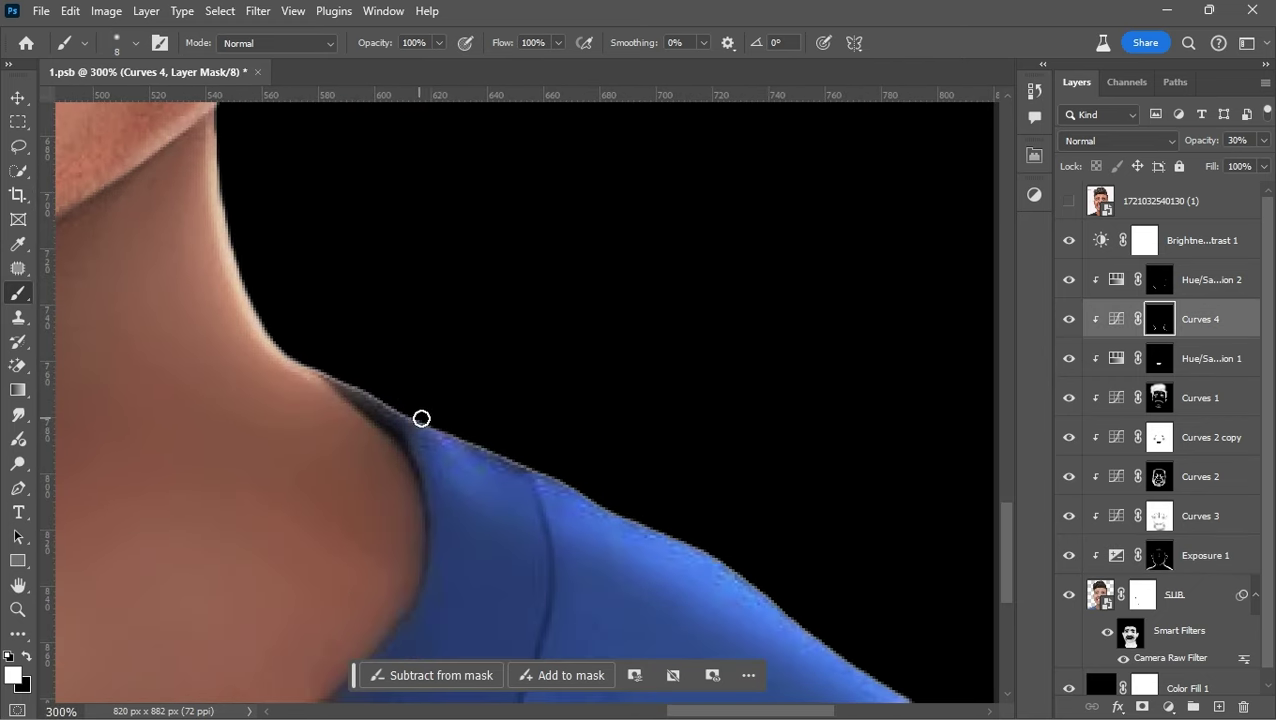
pyautogui.scroll(-2, 450, 390)
pyautogui.press('x')
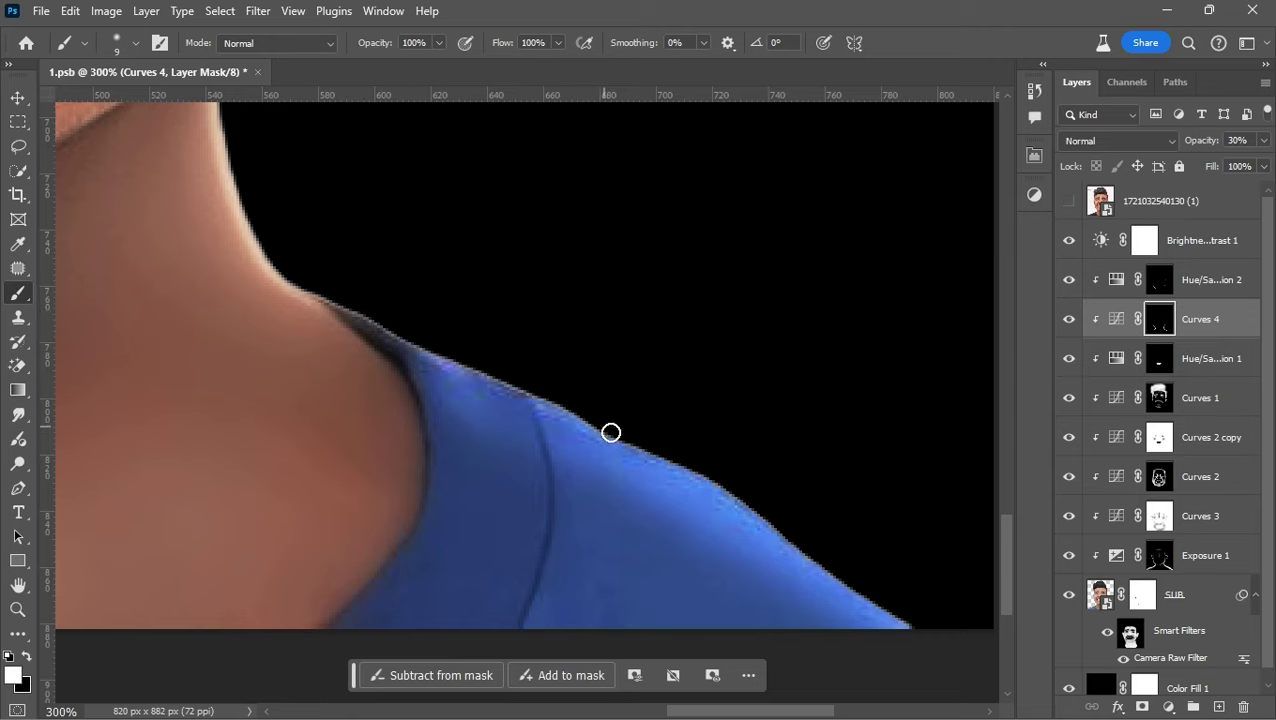
# Brush along the left shoulder and neck outline to refine the rim
pyautogui.scroll(-2, 611, 432)
pyautogui.hscroll(3, 560, 380)
pyautogui.press(']')
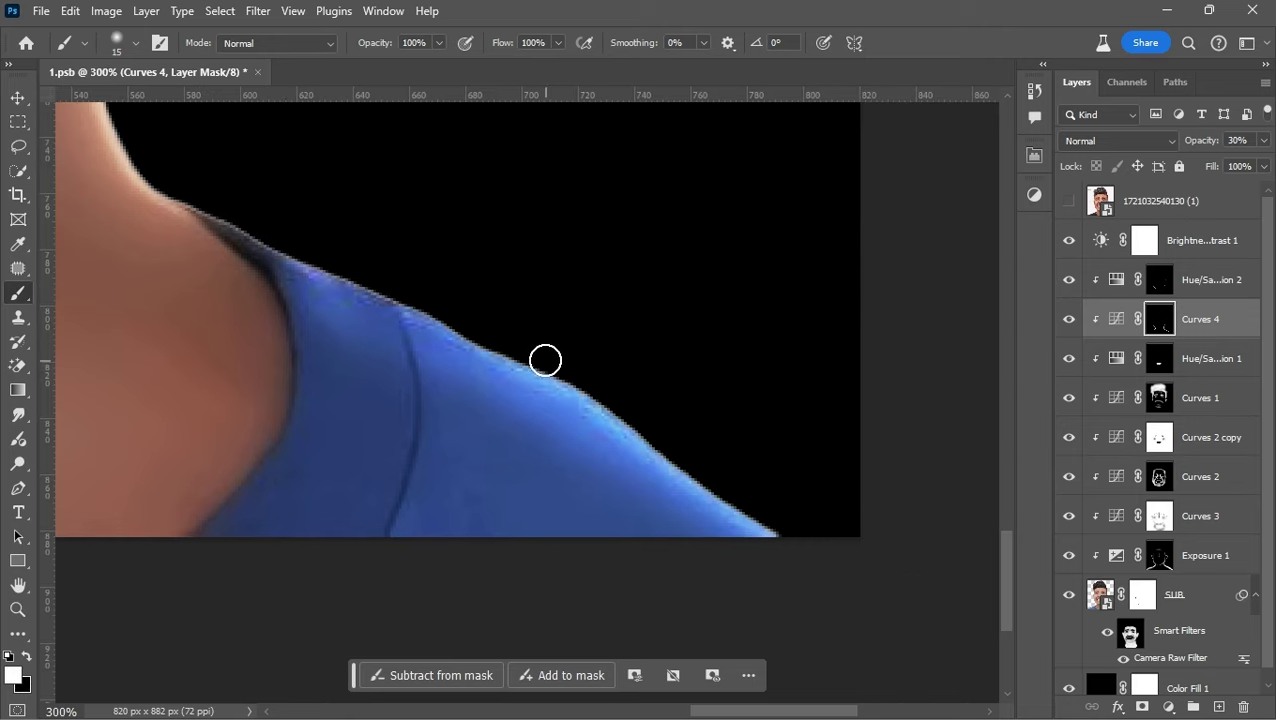
pyautogui.moveTo(277, 220); pyautogui.dragTo(809, 276)
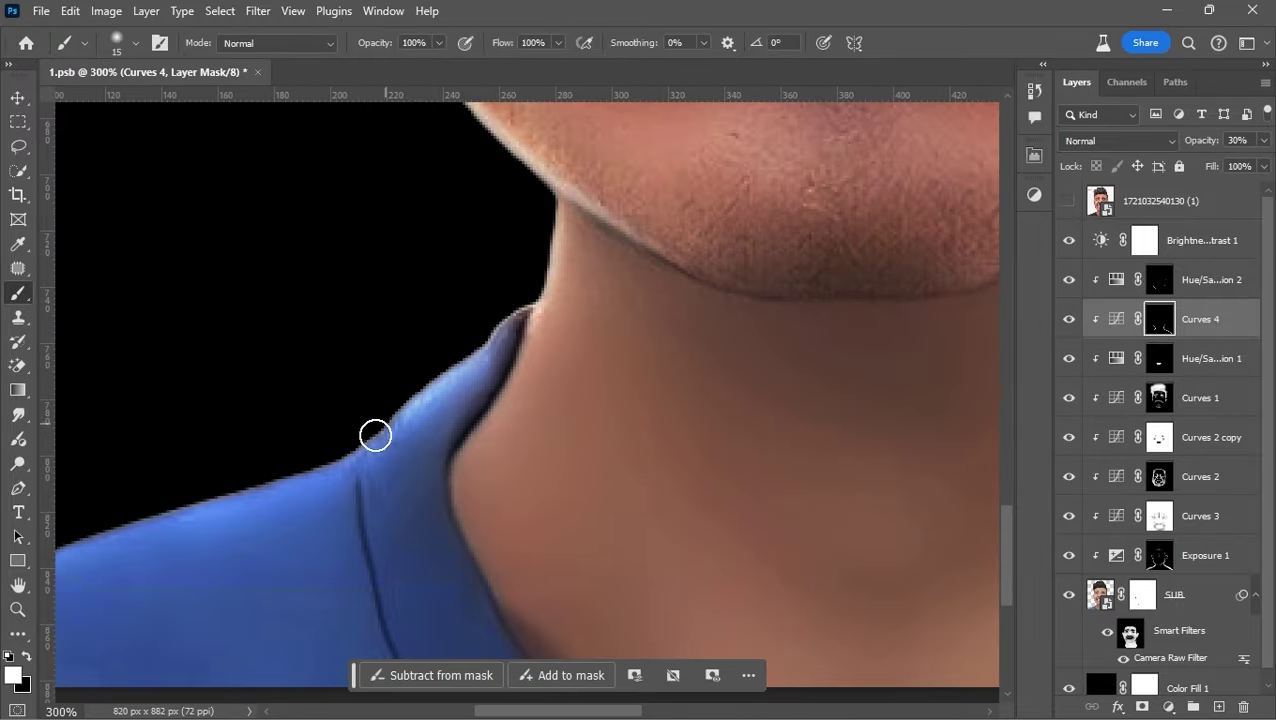
pyautogui.moveTo(373, 433); pyautogui.dragTo(566, 328)
pyautogui.moveTo(373, 384); pyautogui.dragTo(615, 284)
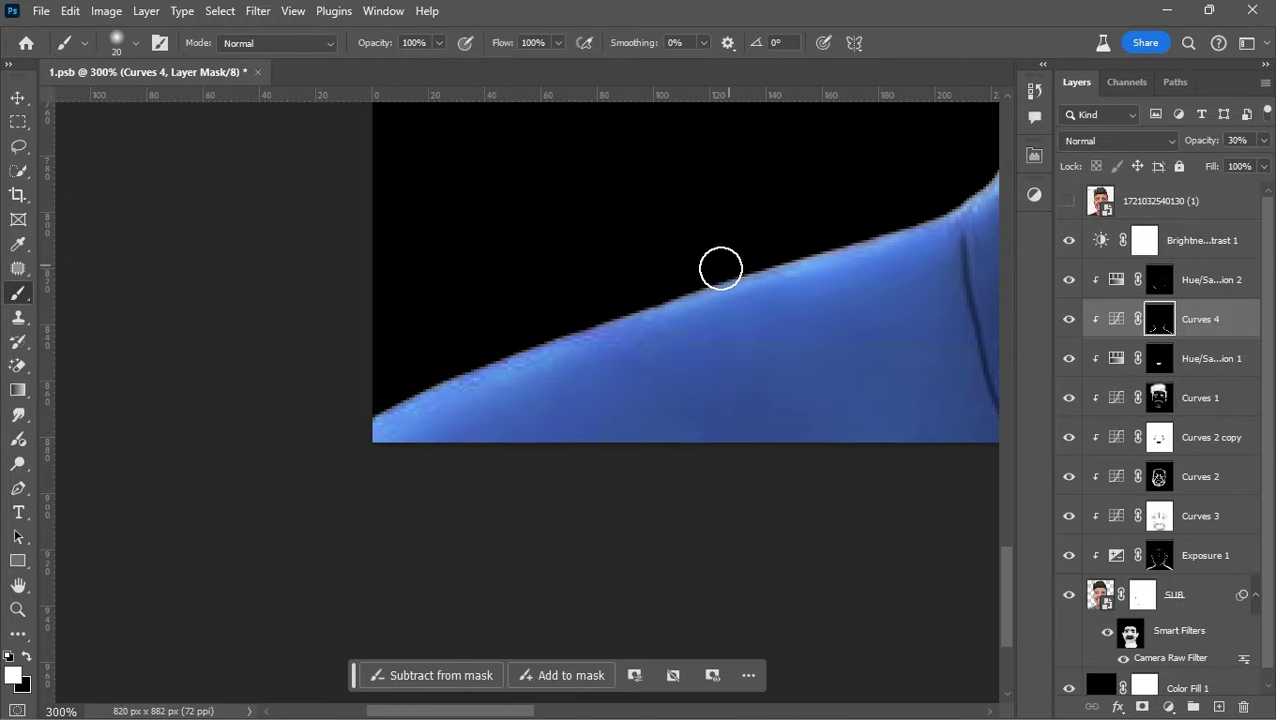
pyautogui.hotkey('ctrl', '0')
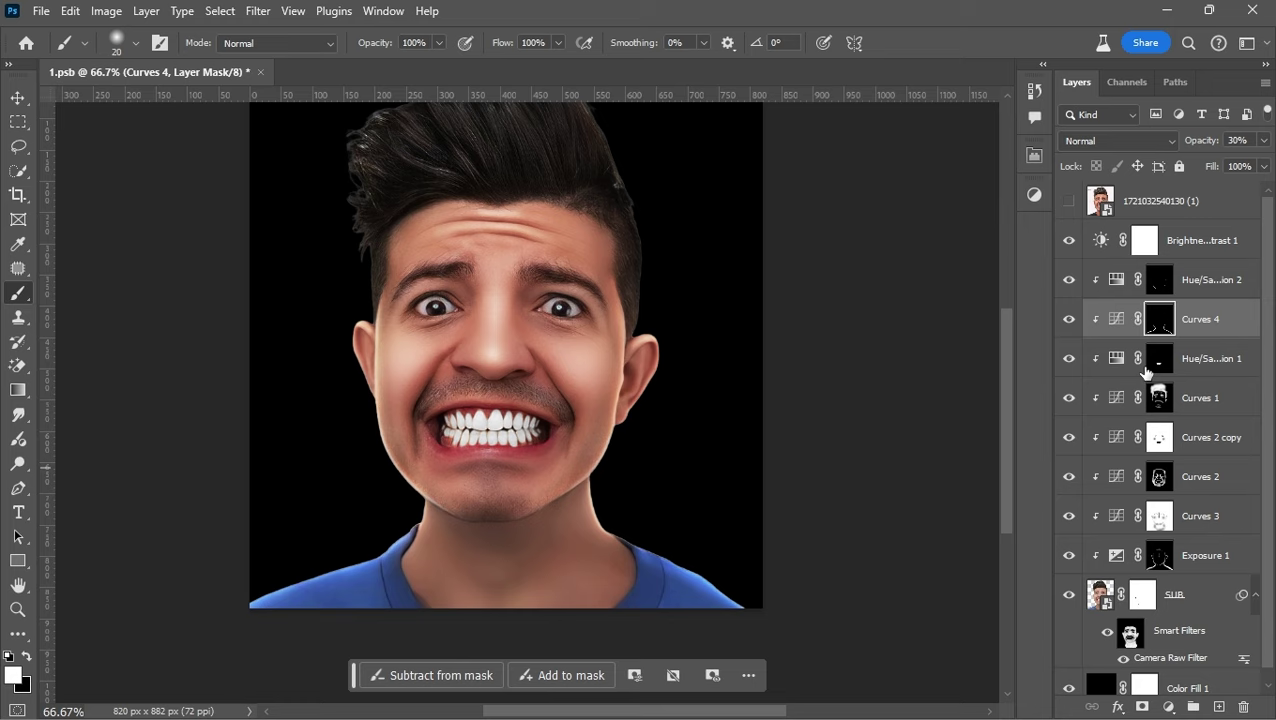
# On the Hue/Saturation 2 mask, lighten the dark fringe along the right shoulder edge
pyautogui.click(1160, 280)
pyautogui.scroll(2, 652, 490)
pyautogui.scroll(1, 484, 390)
pyautogui.scroll(1, 421, 376)
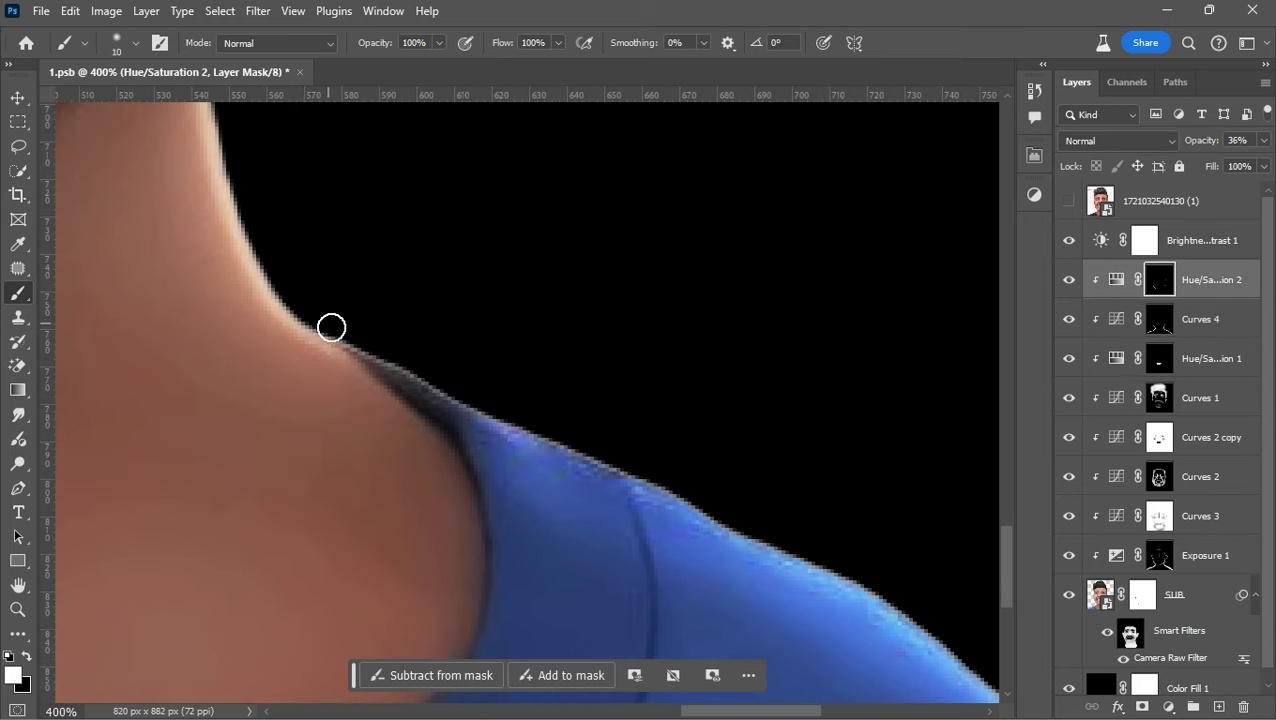
pyautogui.moveTo(331, 327)
pyautogui.mouseDown()
pyautogui.moveTo(680, 495)
pyautogui.moveTo(501, 345)
pyautogui.moveTo(669, 427)
pyautogui.moveTo(928, 618)
pyautogui.mouseUp()
pyautogui.moveTo(365, 373)
pyautogui.mouseDown()
pyautogui.moveTo(221, 274)
pyautogui.moveTo(641, 271)
pyautogui.moveTo(775, 191)
pyautogui.moveTo(603, 335)
pyautogui.mouseUp()
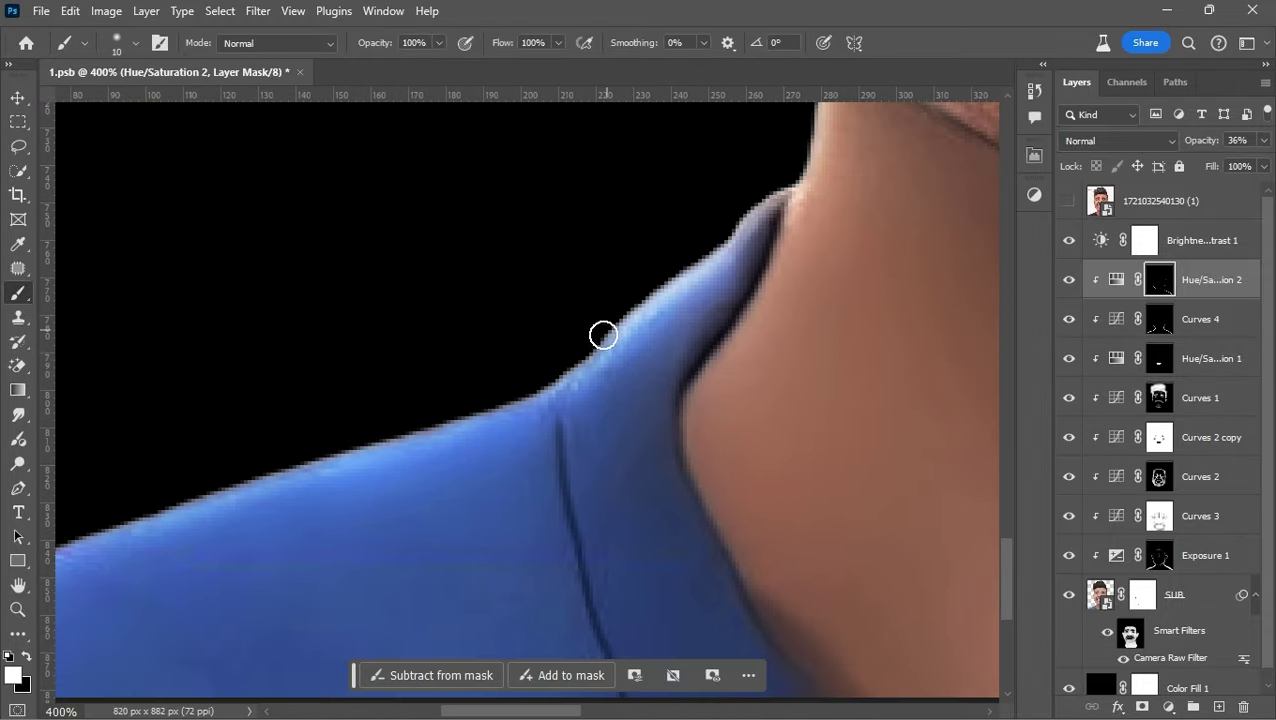
# Brush the left shoulder edge, swapping between white and black with X to correct
pyautogui.moveTo(349, 415); pyautogui.dragTo(627, 305)
pyautogui.press(']')
pyautogui.moveTo(735, 288); pyautogui.dragTo(308, 436)
pyautogui.press('x')
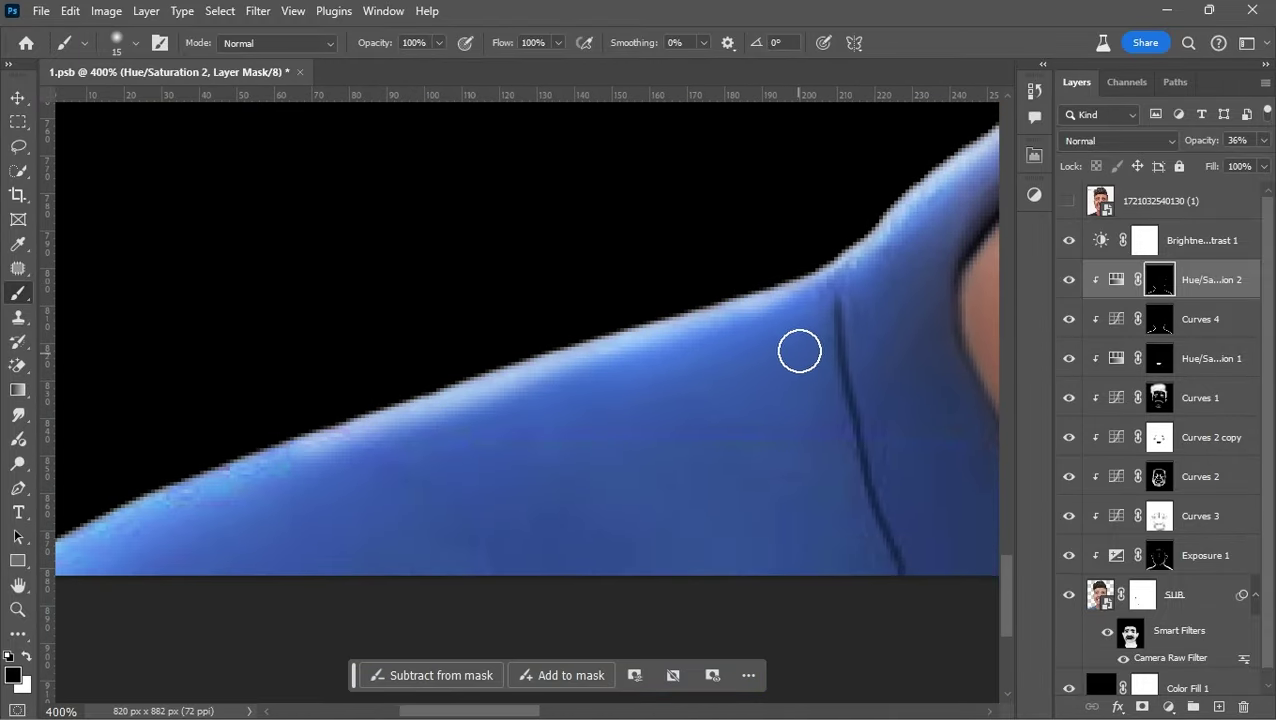
pyautogui.moveTo(799, 351)
pyautogui.mouseDown()
pyautogui.moveTo(564, 419)
pyautogui.moveTo(621, 299)
pyautogui.moveTo(317, 428)
pyautogui.mouseUp()
pyautogui.press('x')
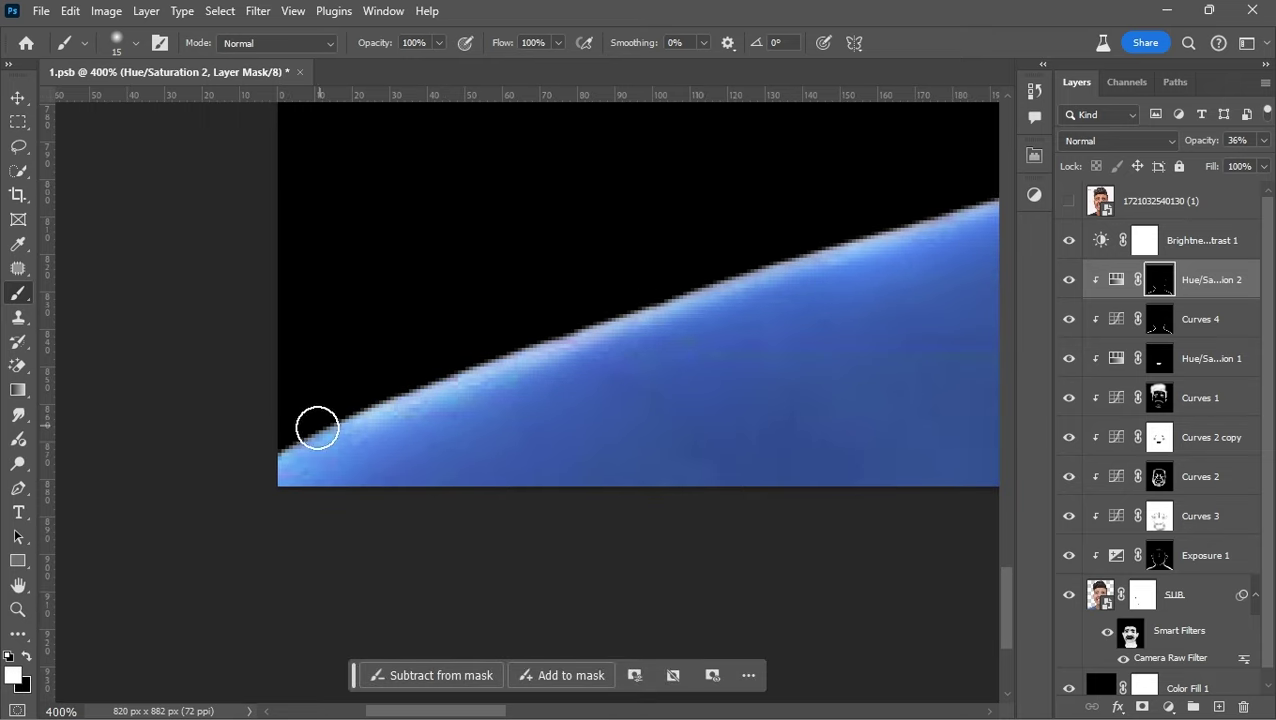
pyautogui.hotkey('ctrl', '0')
pyautogui.hotkey('ctrl', '-')
pyautogui.hotkey('ctrl', '1')
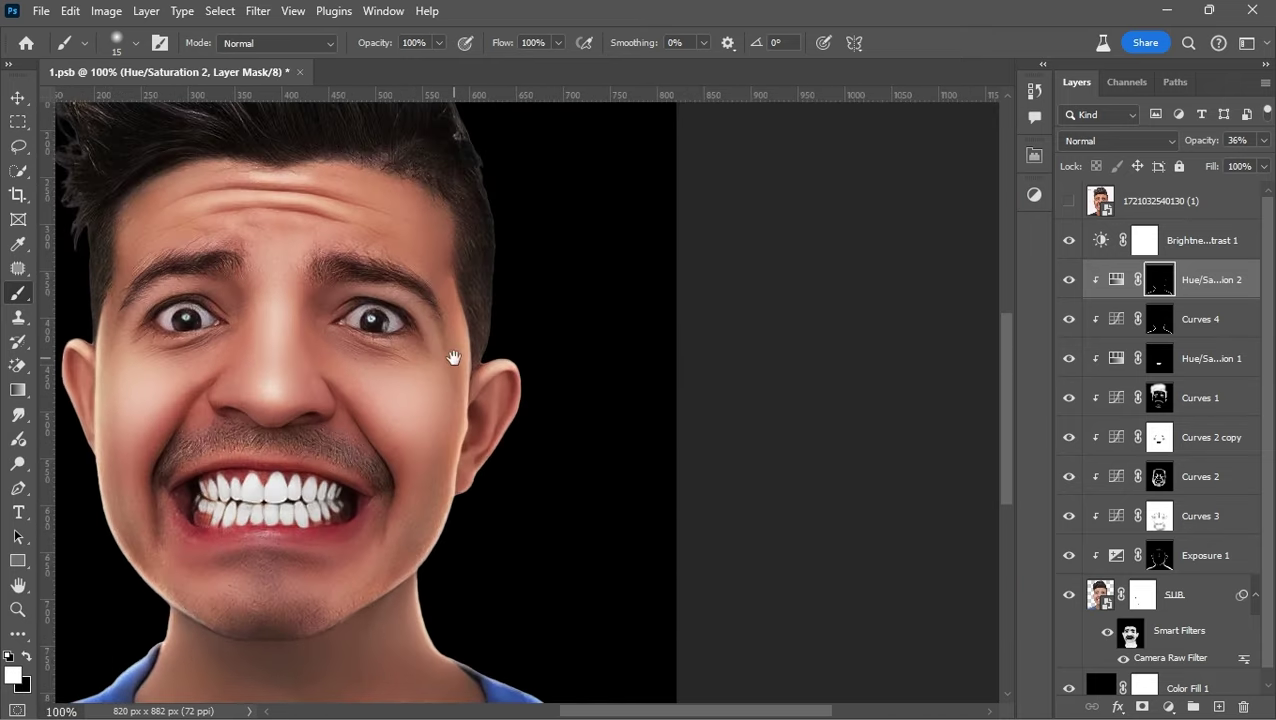
pyautogui.hotkey('ctrl', '+')
pyautogui.hotkey('ctrl', '+')
# On the Curves 4 mask, paint white along the rims of both ears
pyautogui.click(1152, 322)
pyautogui.hotkey('ctrl', '+')
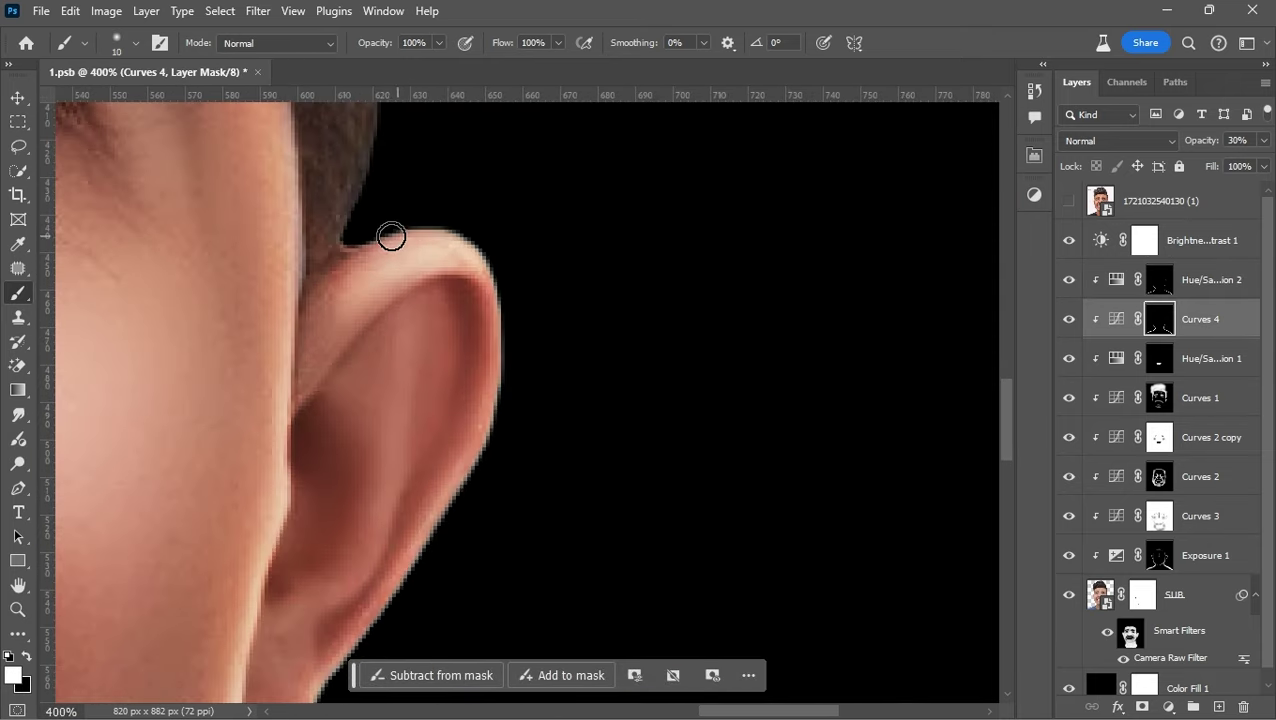
pyautogui.press('3')
pyautogui.press('[')
pyautogui.moveTo(390, 234)
pyautogui.mouseDown()
pyautogui.moveTo(466, 229)
pyautogui.moveTo(496, 399)
pyautogui.moveTo(541, 410)
pyautogui.moveTo(592, 376)
pyautogui.moveTo(541, 473)
pyautogui.mouseUp()
pyautogui.press(']')
pyautogui.moveTo(541, 473); pyautogui.dragTo(573, 435)
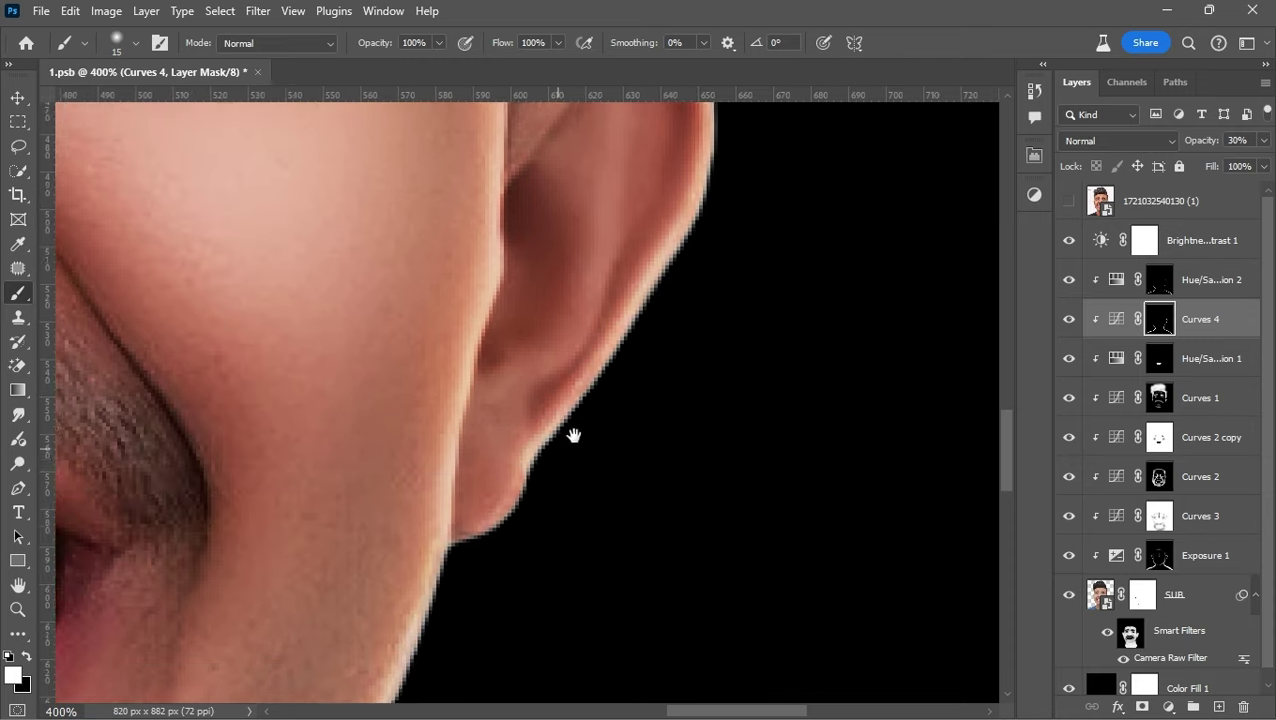
pyautogui.hotkey('ctrl', '0')
pyautogui.scroll(5, 305, 345)
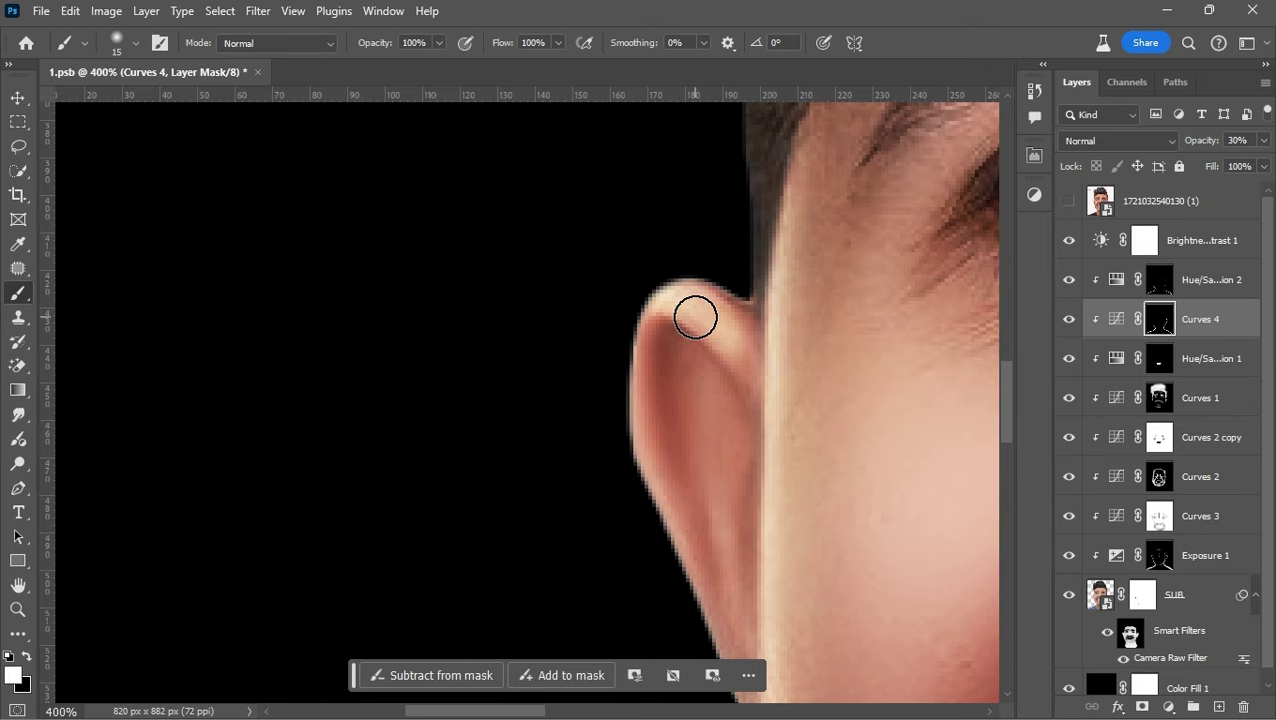
pyautogui.moveTo(688, 279)
pyautogui.mouseDown()
pyautogui.moveTo(630, 459)
pyautogui.moveTo(573, 225)
pyautogui.moveTo(644, 397)
pyautogui.moveTo(697, 459)
pyautogui.mouseUp()
pyautogui.press(']')
pyautogui.hotkey('ctrl', '0')
# On the Hue/Saturation 2 mask, paint white down the ear rim from top to lobe
pyautogui.hotkey('alt', ']')
pyautogui.scroll(3, 507, 330)
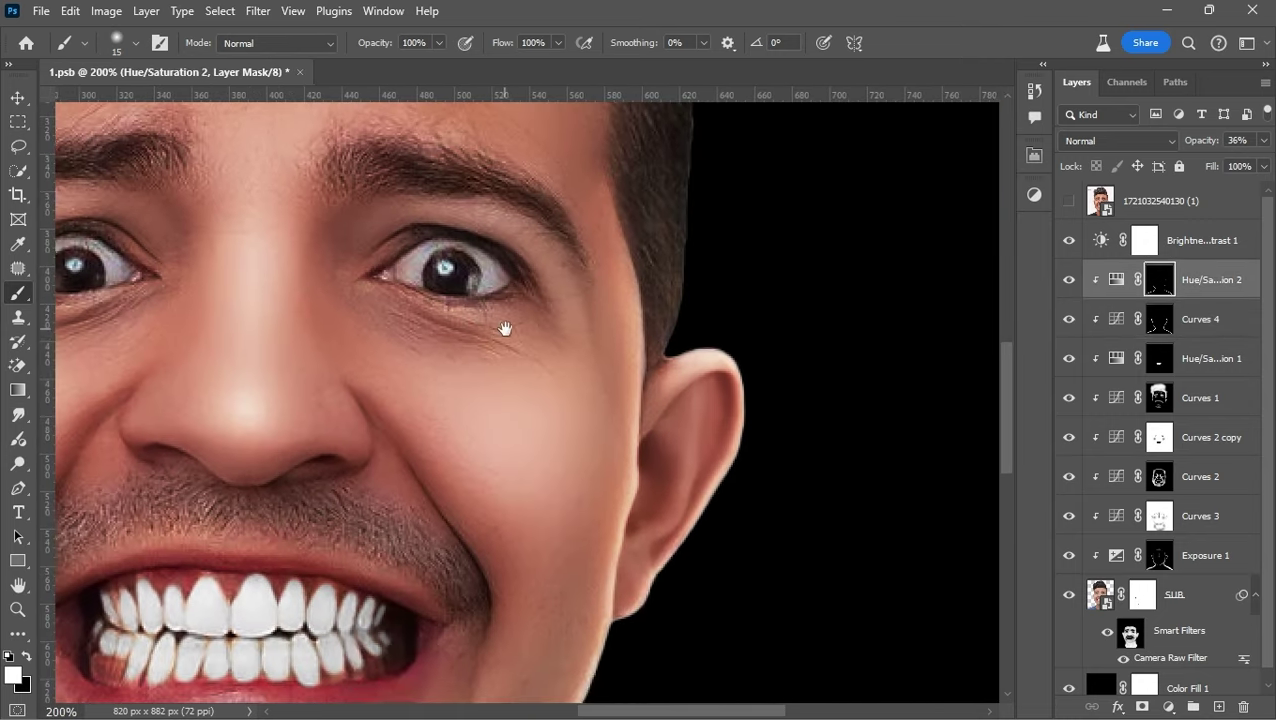
pyautogui.scroll(2, 570, 330)
pyautogui.press('[')
pyautogui.press('[')
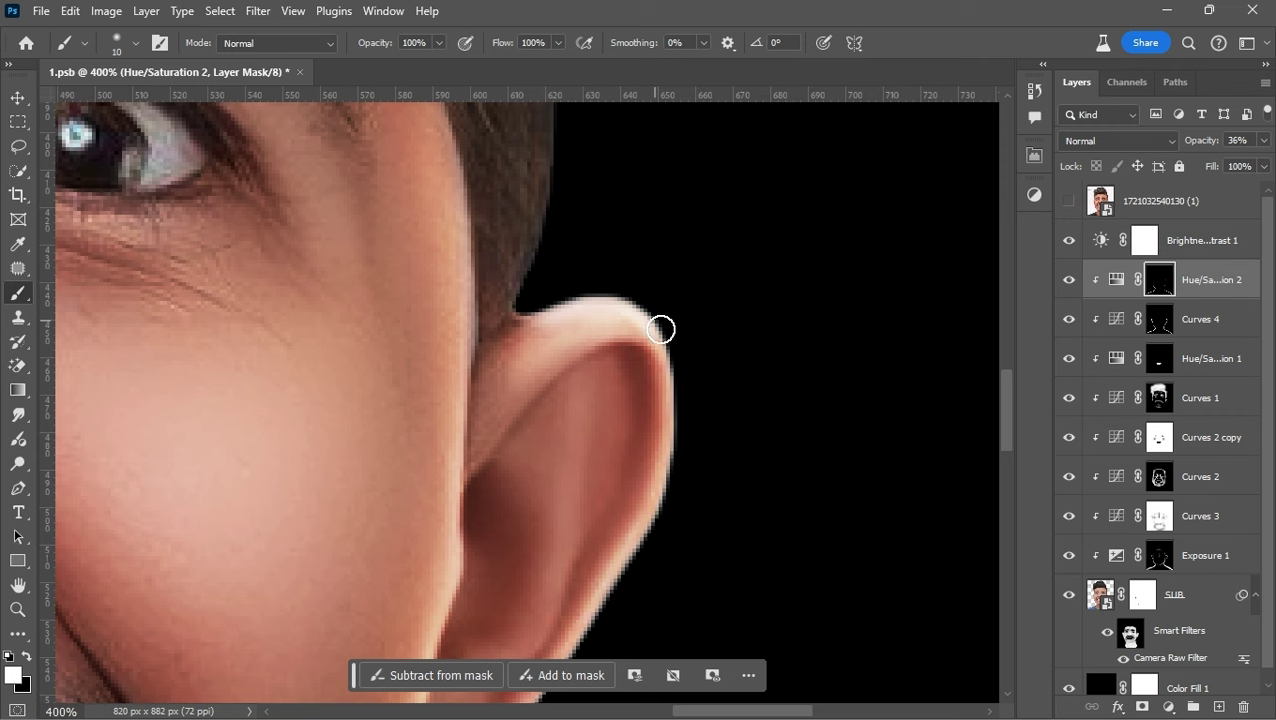
pyautogui.moveTo(660, 329); pyautogui.dragTo(652, 544)
pyautogui.scroll(-3, 652, 544)
pyautogui.moveTo(723, 245); pyautogui.dragTo(530, 545)
pyautogui.hotkey('ctrl', '0')
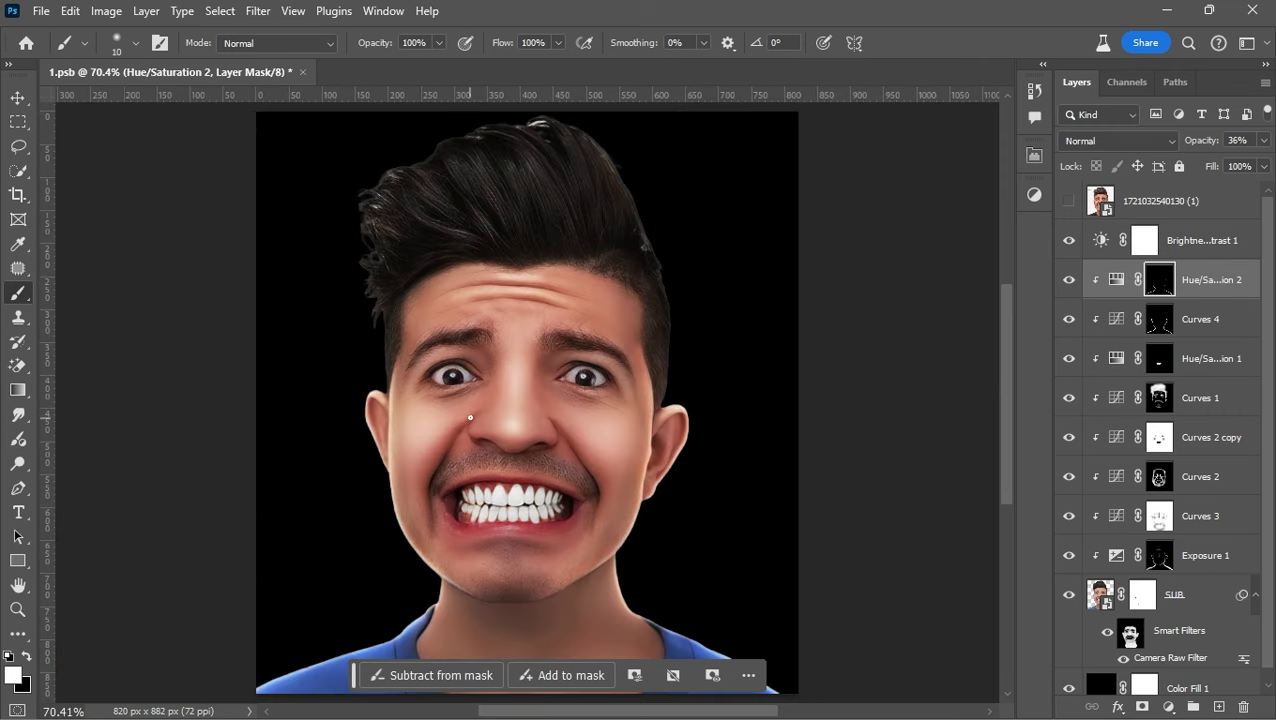
pyautogui.click(1160, 555)
pyautogui.scroll(2, 570, 322)
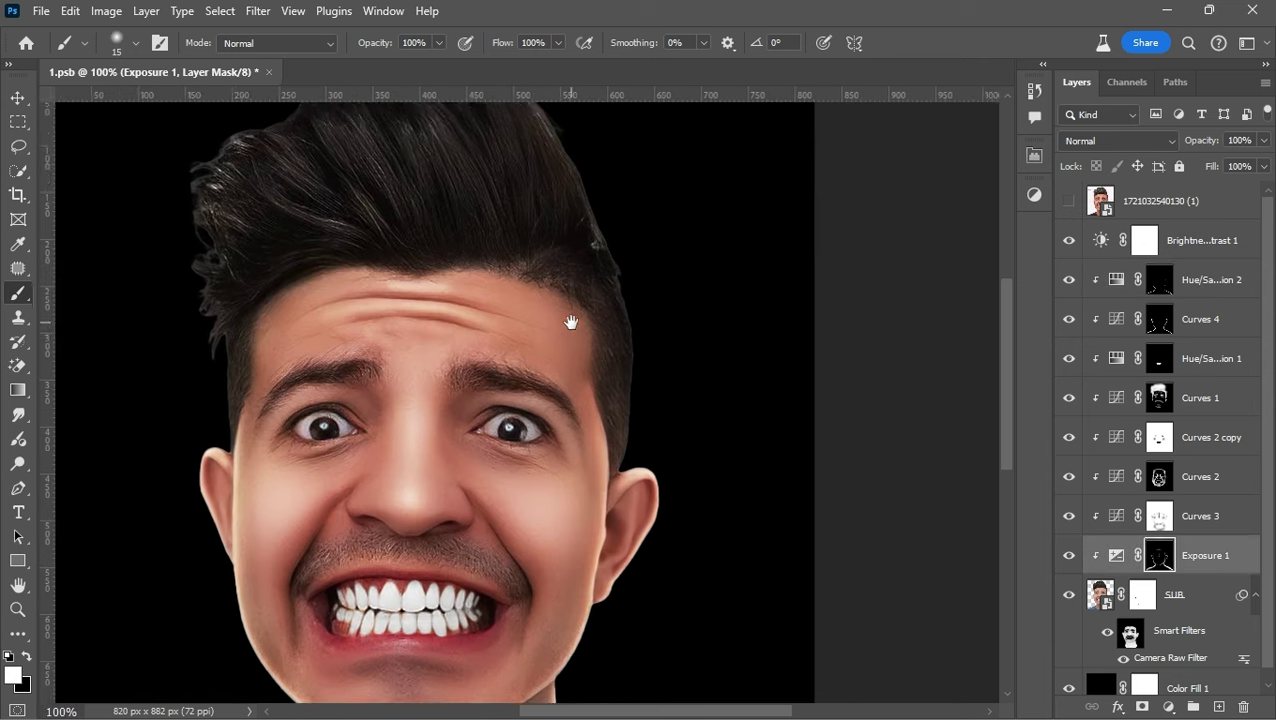
pyautogui.scroll(2, 570, 322)
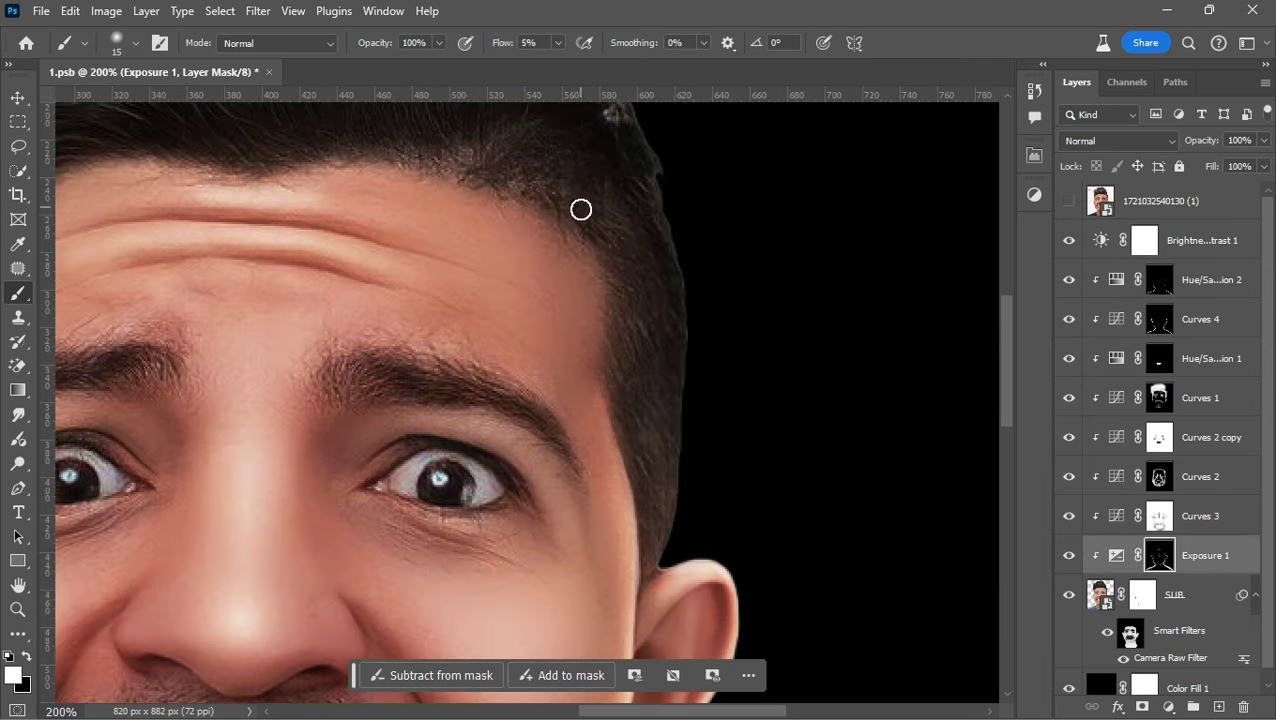
pyautogui.press(']')
pyautogui.hotkey('ctrl', '0')
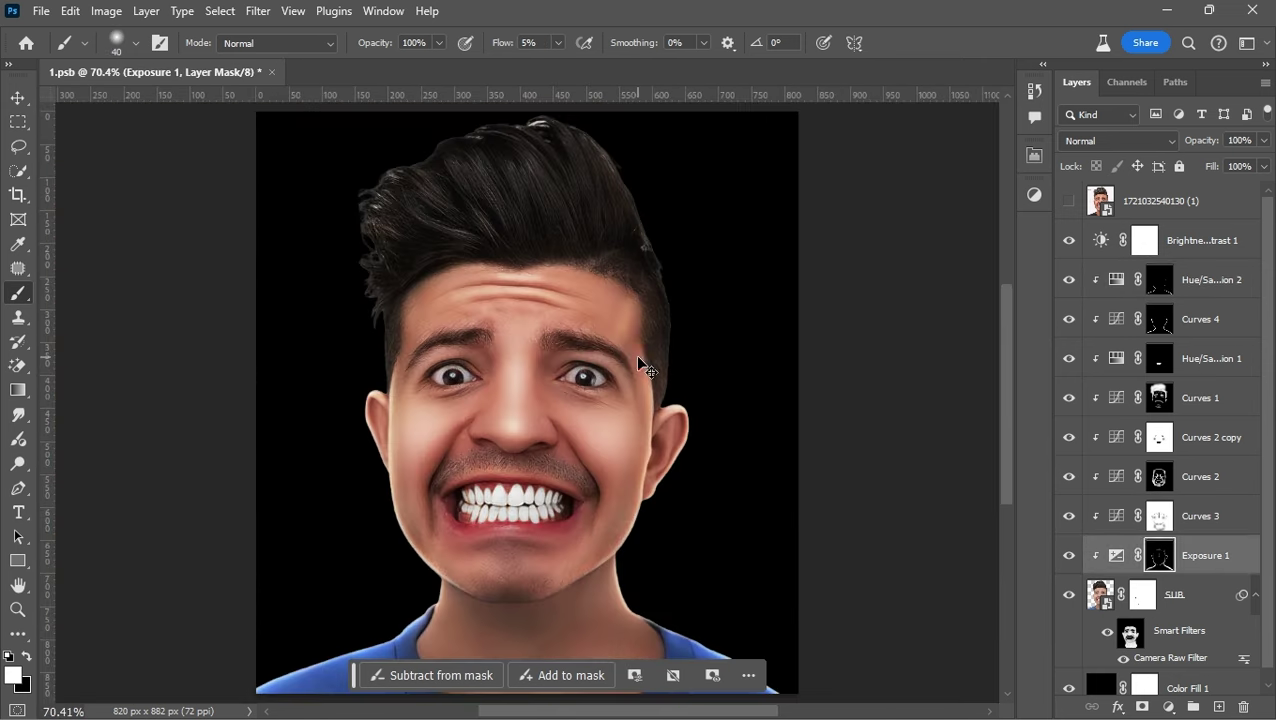
pyautogui.scroll(2, 650, 365)
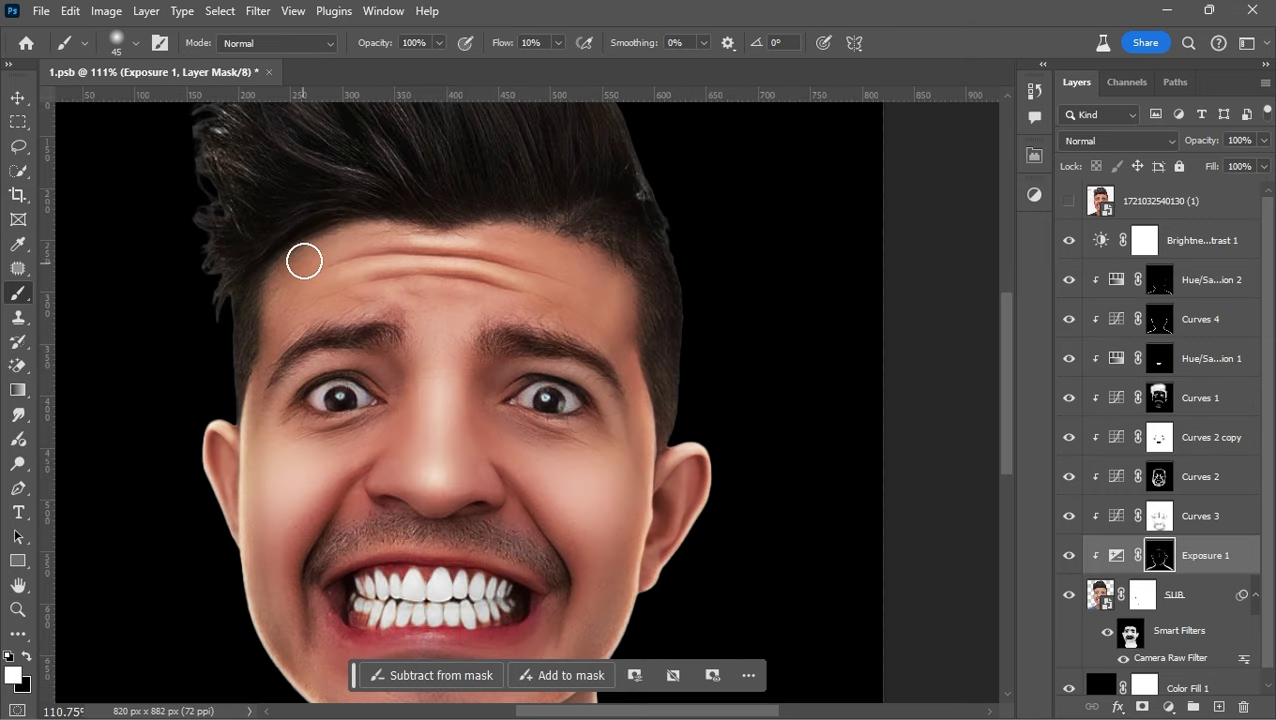
pyautogui.scroll(-2, 729, 401)
pyautogui.scroll(-1, 729, 401)
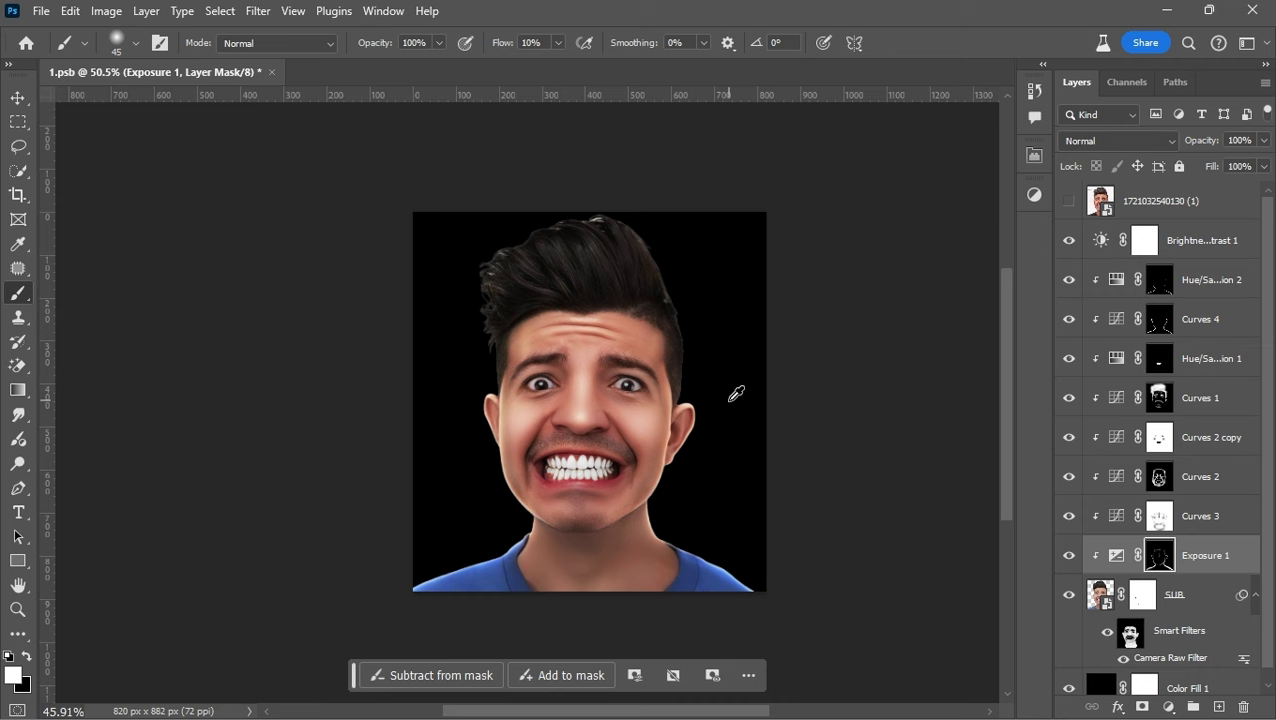
pyautogui.scroll(-1, 665, 520)
pyautogui.scroll(2, 649, 561)
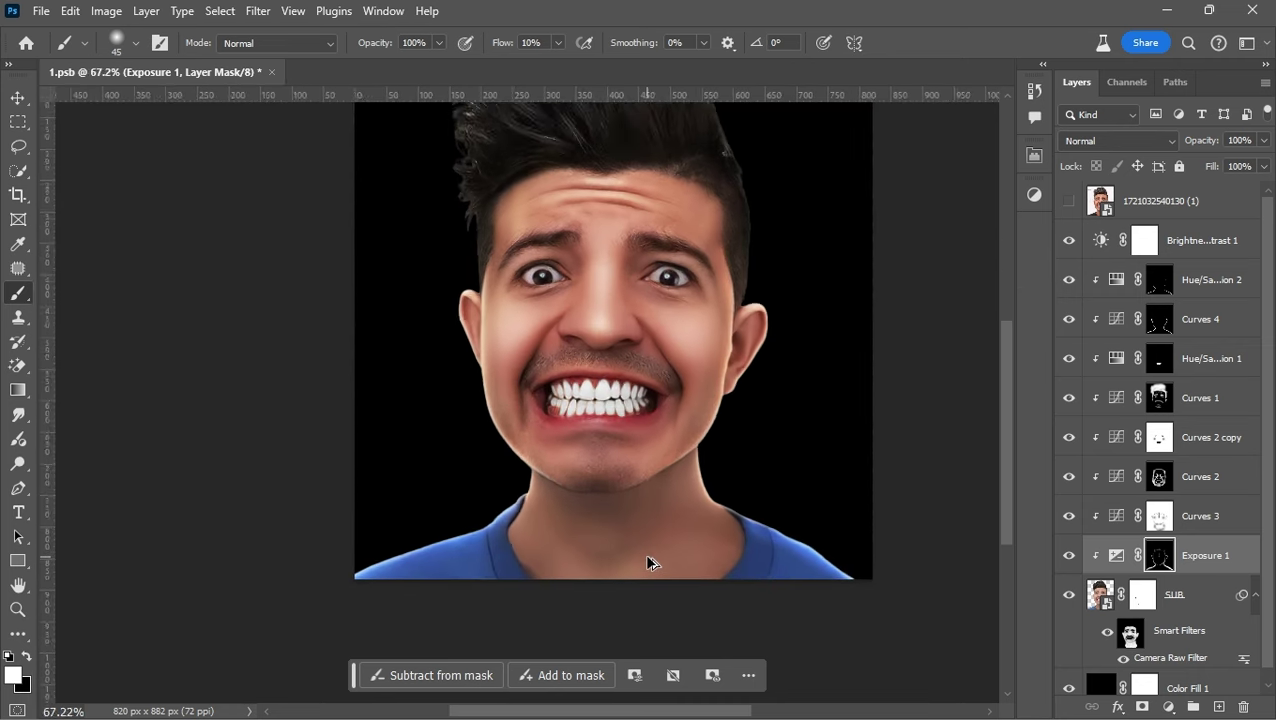
pyautogui.scroll(2, 630, 520)
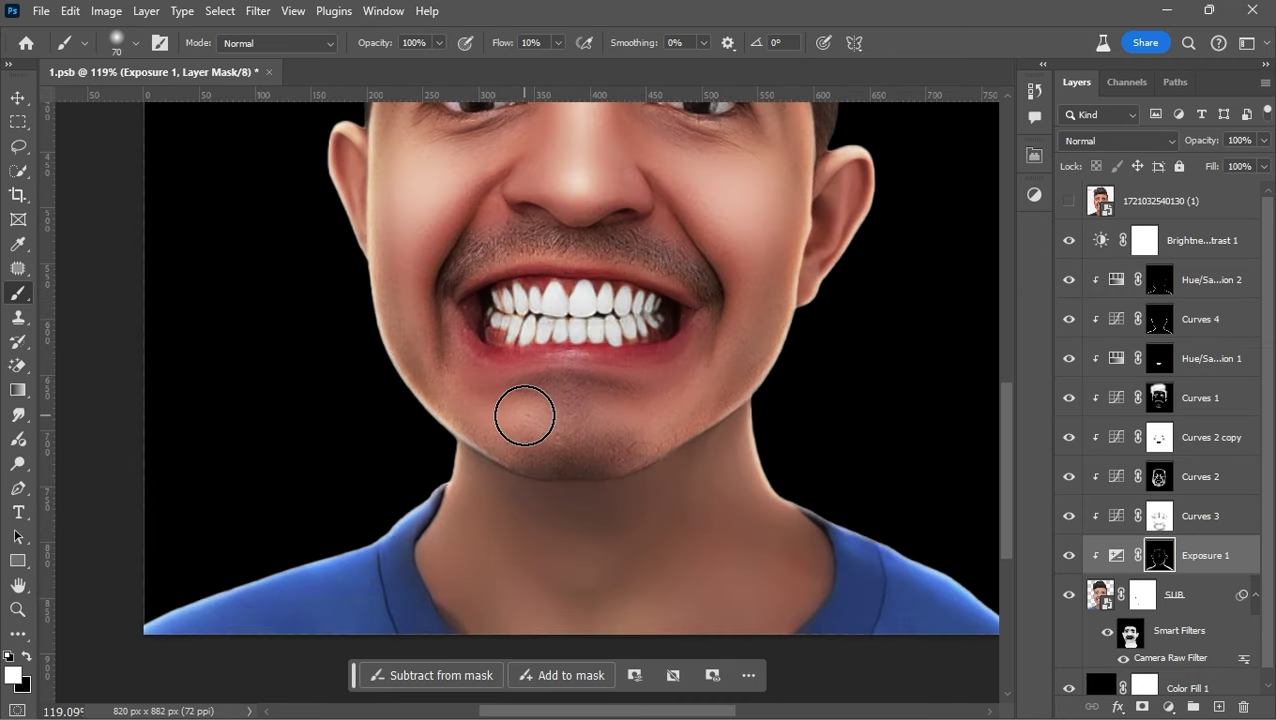
pyautogui.scroll(-1, 617, 513)
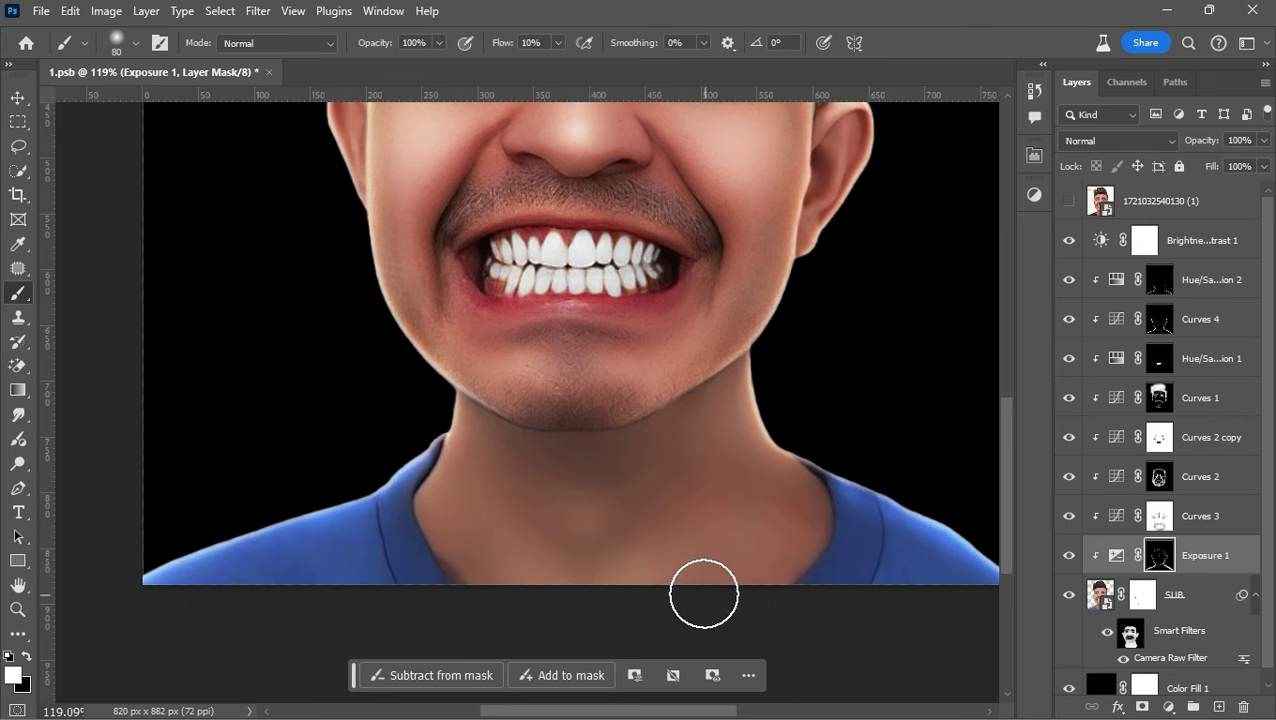
pyautogui.scroll(-2, 704, 594)
pyautogui.scroll(-1, 675, 570)
pyautogui.press(']')
# Compare Hue/Saturation 2 on and off, then brighten one eye white on the Hue/Saturation 1 mask
pyautogui.scroll(-1, 581, 455)
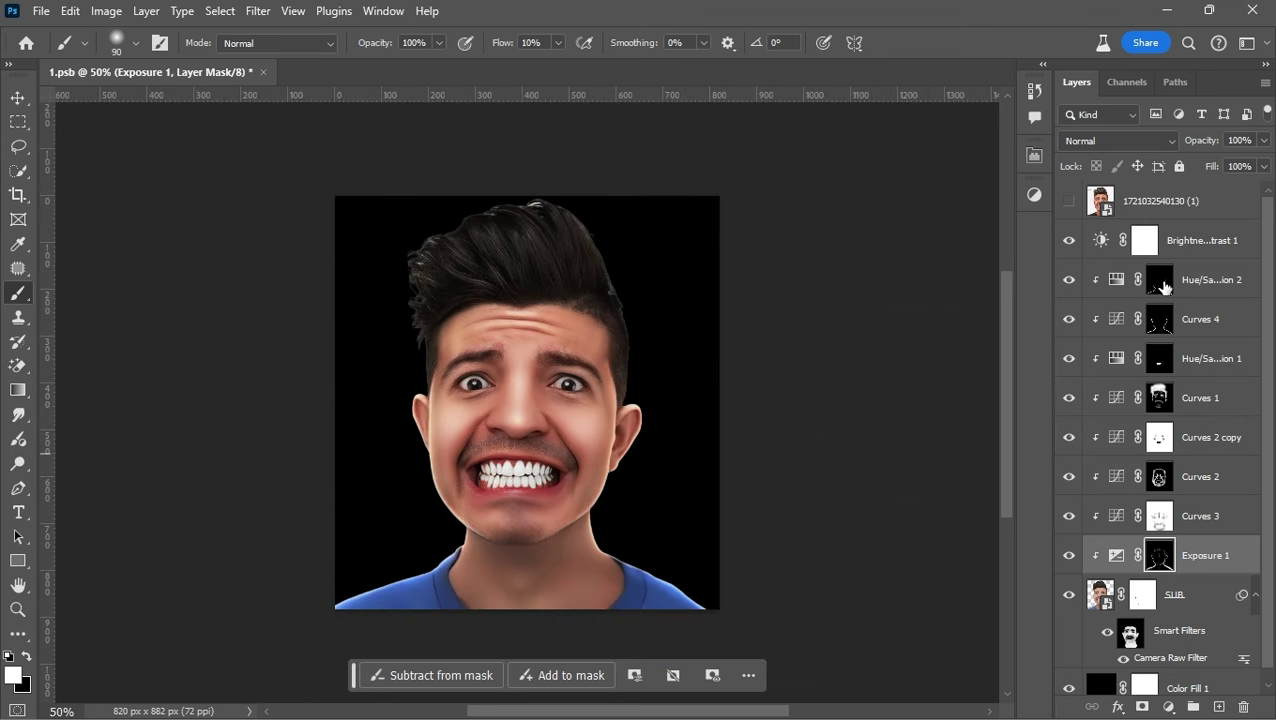
pyautogui.keyDown('ctrl'); pyautogui.click(609, 430); pyautogui.keyUp('ctrl')
pyautogui.click(1069, 283)
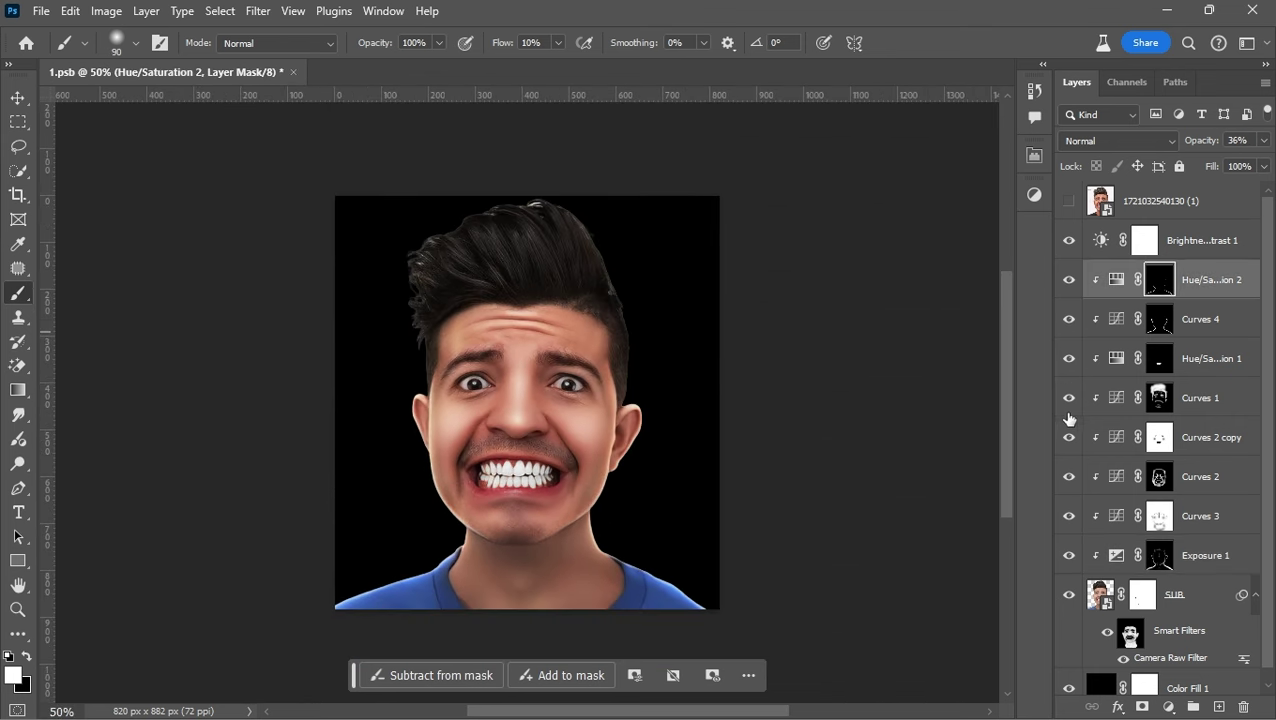
pyautogui.click(1155, 365)
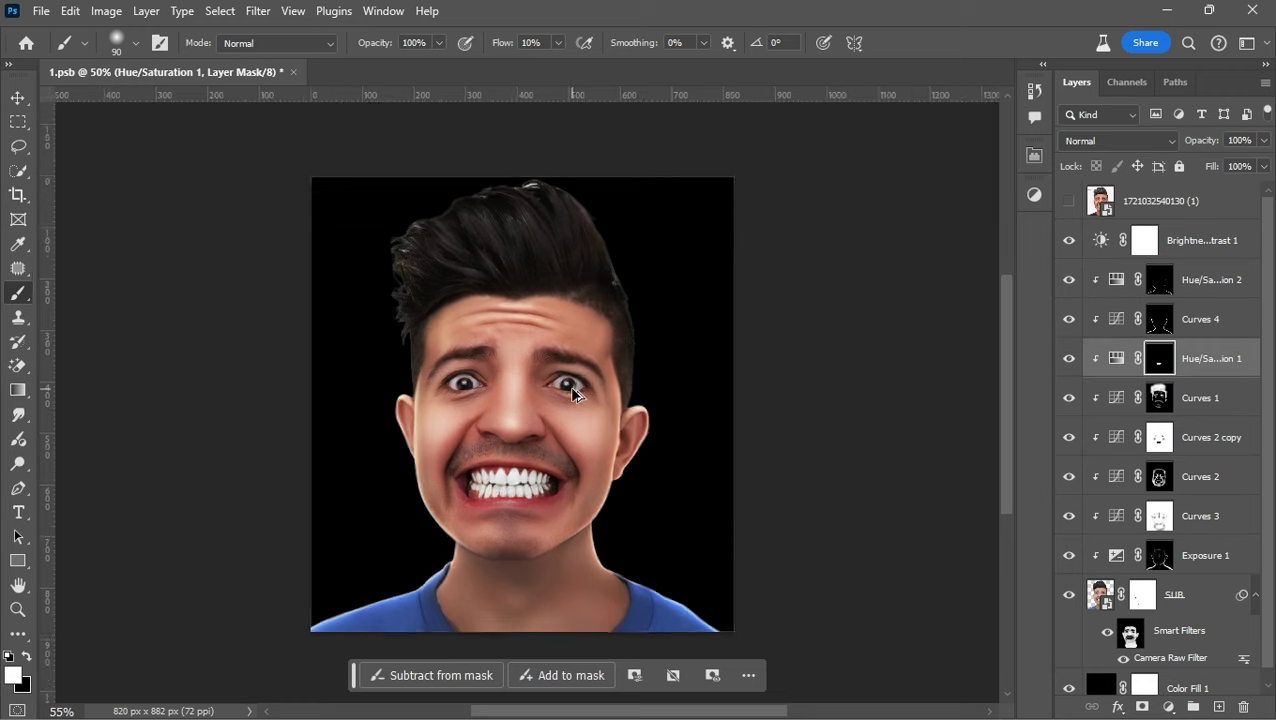
pyautogui.scroll(10, 556, 340)
pyautogui.press('[')
pyautogui.press('[')
pyautogui.press('[')
pyautogui.press('[')
pyautogui.scroll(1, 556, 340)
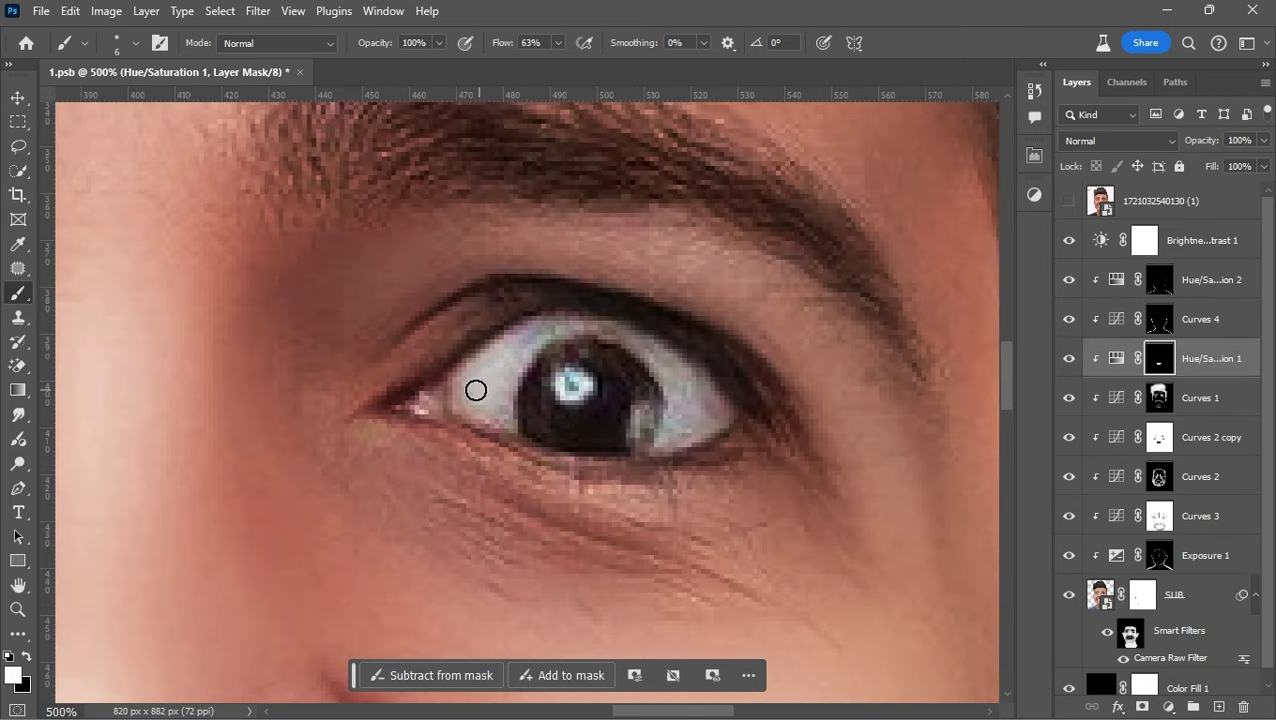
pyautogui.moveTo(523, 342)
pyautogui.mouseDown()
pyautogui.moveTo(612, 336)
pyautogui.moveTo(693, 381)
pyautogui.mouseUp()
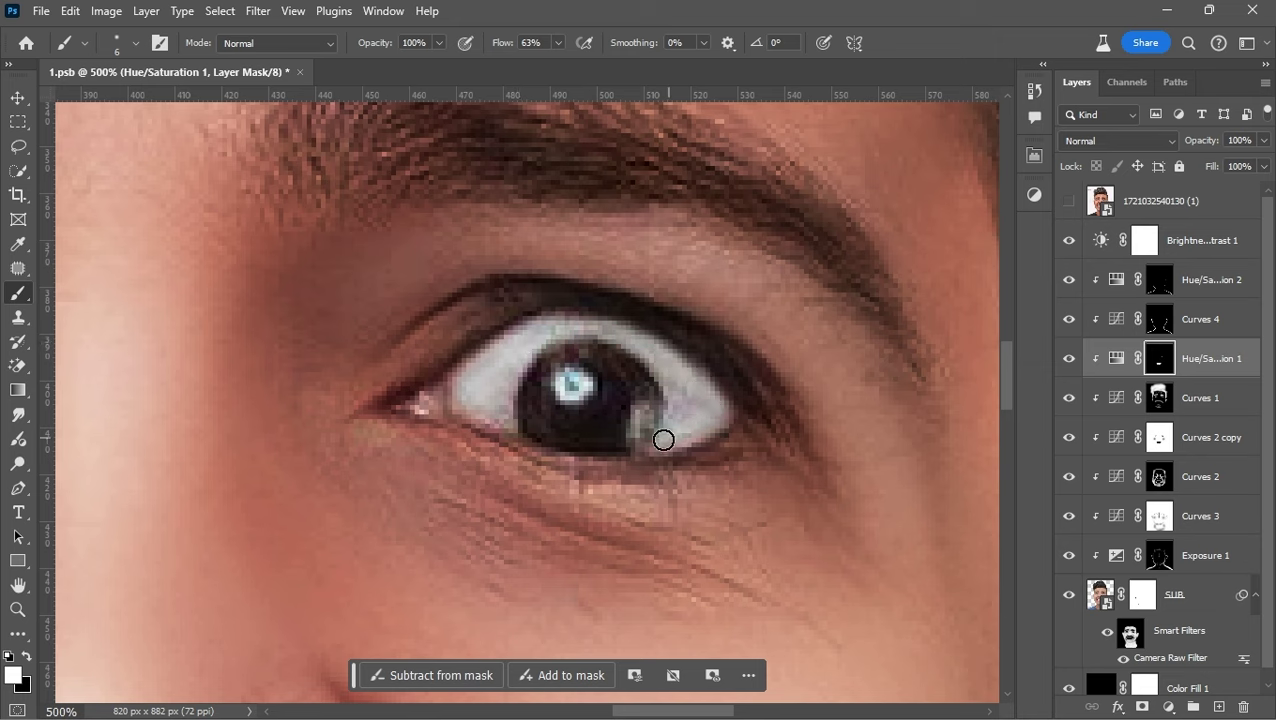
pyautogui.moveTo(663, 440); pyautogui.dragTo(679, 422)
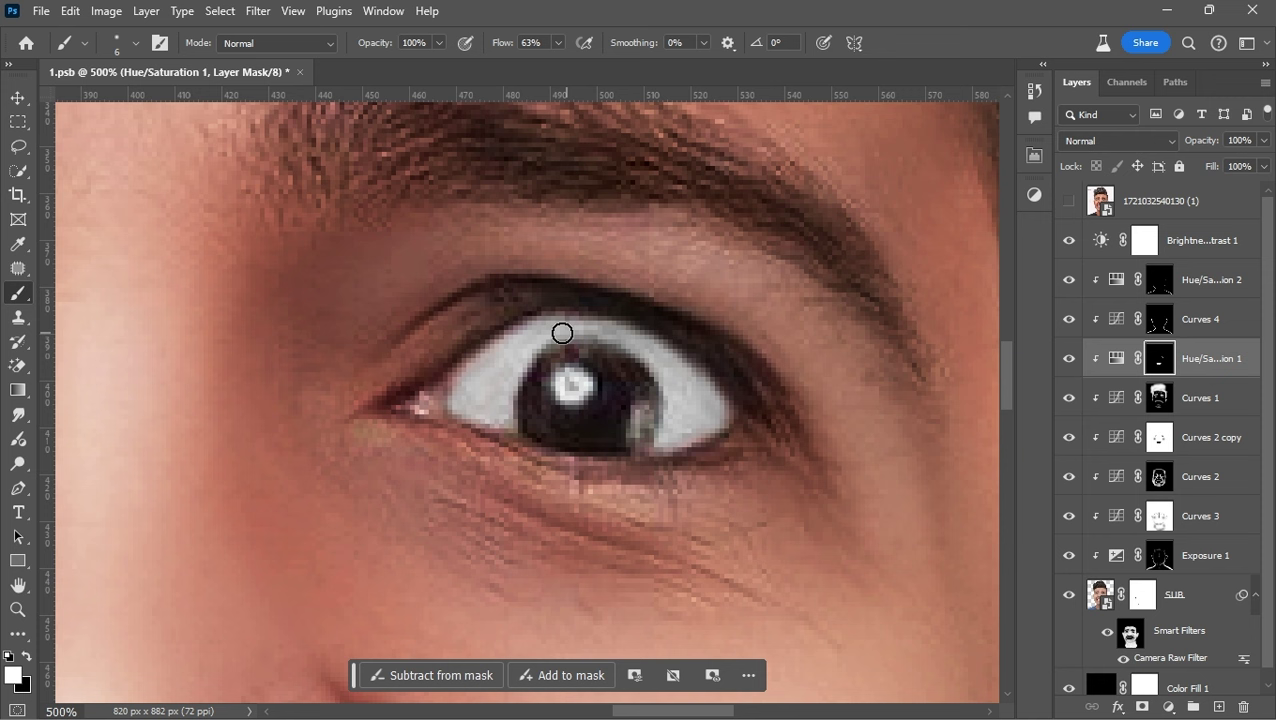
# Brighten the other eye's white beside the iris, zoomed to 400% for detail
pyautogui.moveTo(470, 411); pyautogui.dragTo(370, 342)
pyautogui.moveTo(430, 400)
pyautogui.mouseDown()
pyautogui.moveTo(413, 387)
pyautogui.moveTo(555, 322)
pyautogui.moveTo(669, 393)
pyautogui.moveTo(427, 403)
pyautogui.mouseUp()
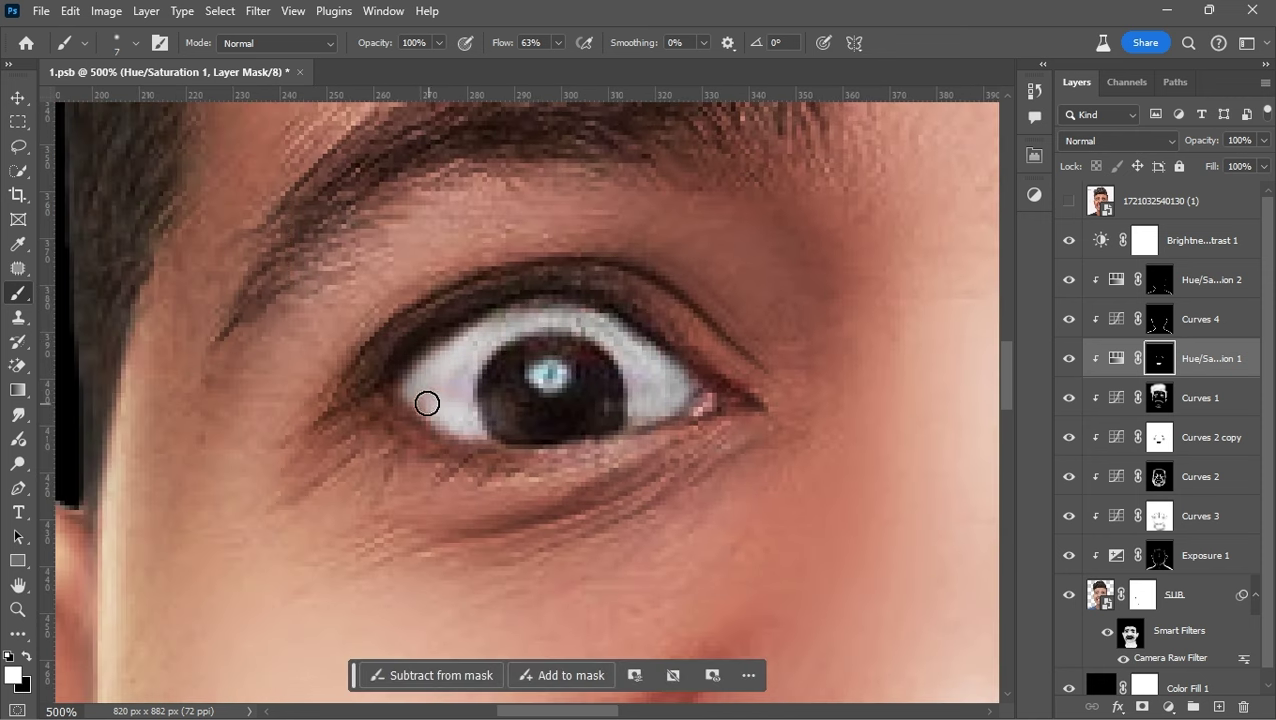
pyautogui.hotkey('ctrl', '0')
pyautogui.hotkey('ctrl', '-')
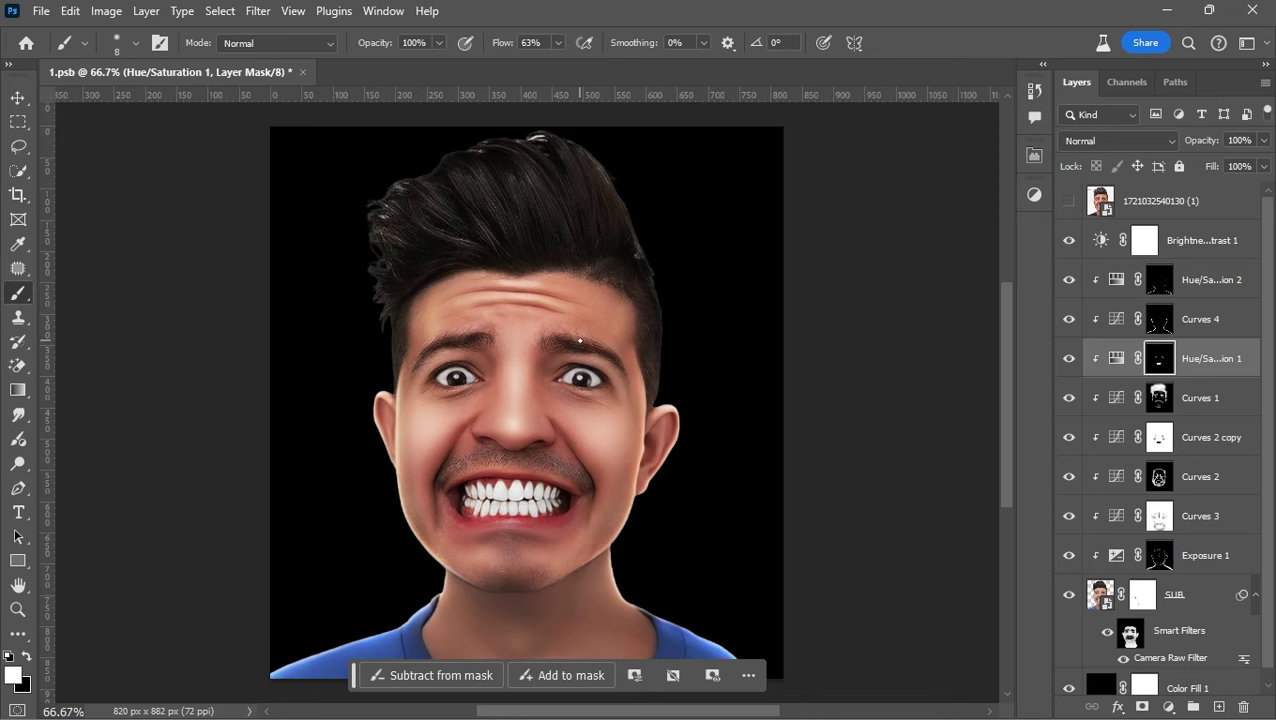
pyautogui.hotkey('ctrl', '+')
pyautogui.hotkey('ctrl', '+')
pyautogui.hotkey('ctrl', '+')
pyautogui.moveTo(316, 281); pyautogui.dragTo(514, 415)
pyautogui.hotkey('ctrl', '+')
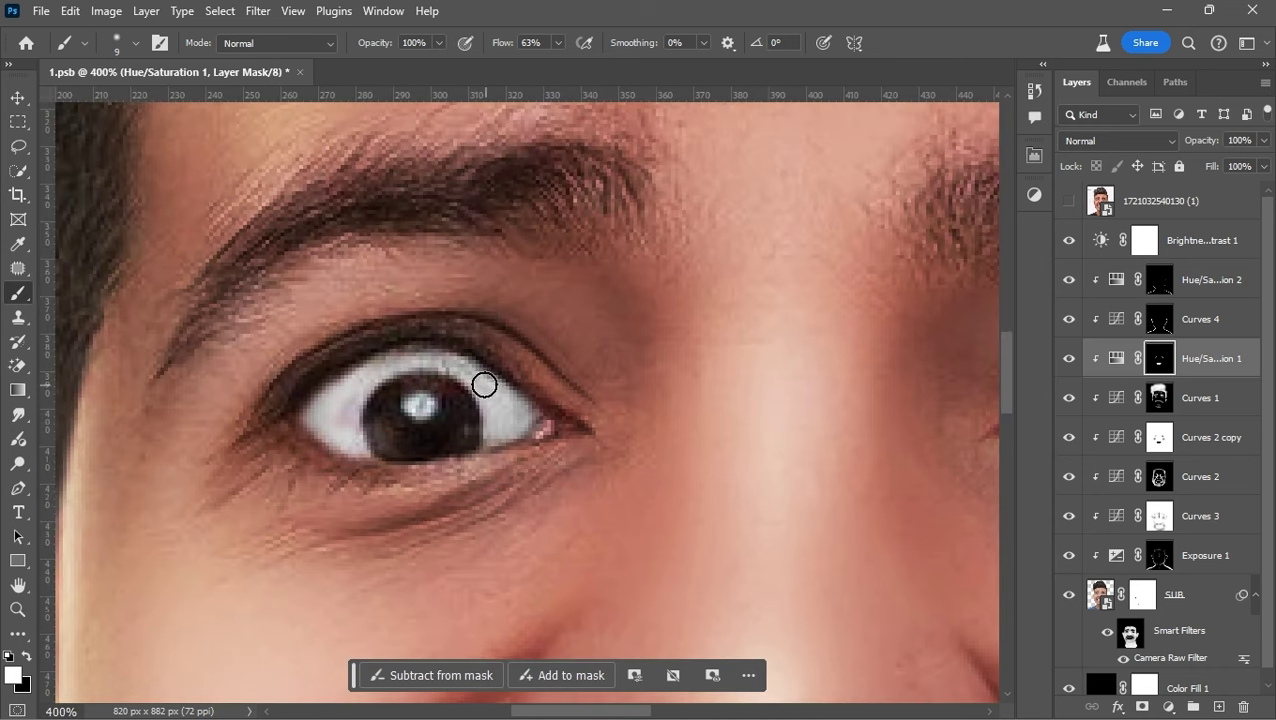
pyautogui.moveTo(401, 357); pyautogui.dragTo(429, 362)
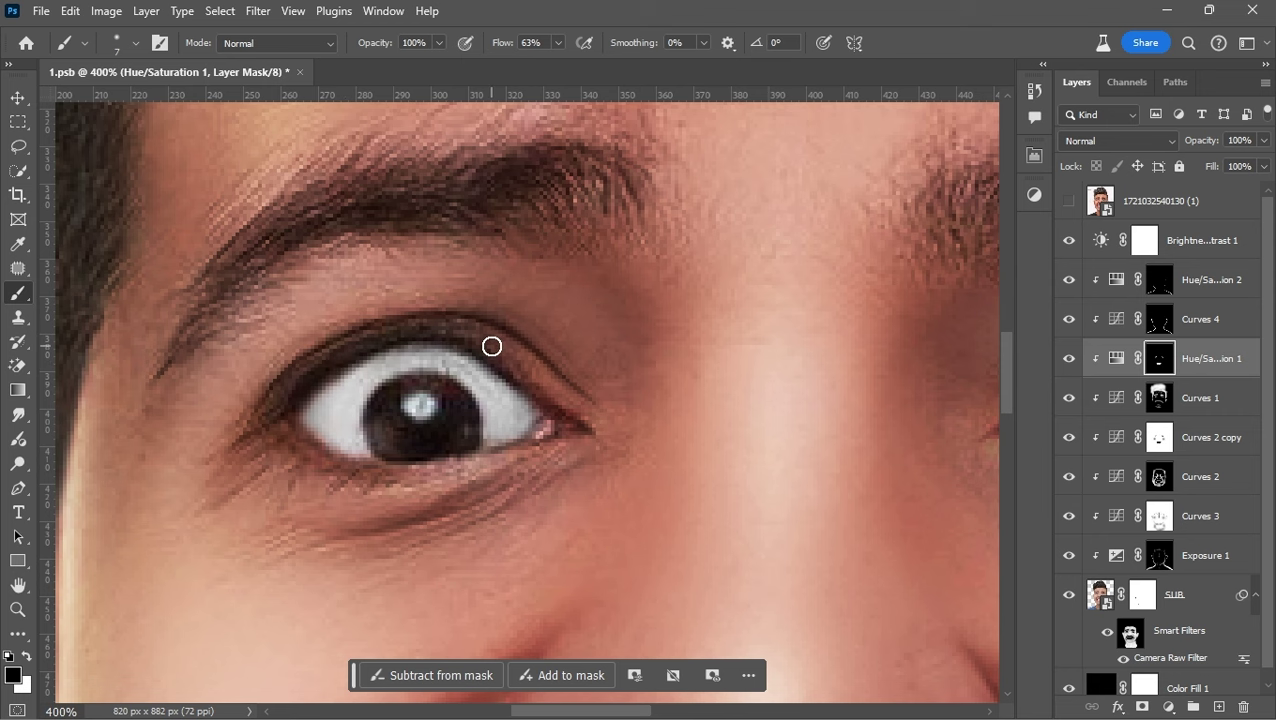
pyautogui.hotkey('ctrl', '-')
pyautogui.hotkey('ctrl', '-')
pyautogui.hotkey('ctrl', '-')
# Duplicate Hue/Saturation 1, clip the copy, invert its mask to black and raise Lightness slightly
pyautogui.press('v')
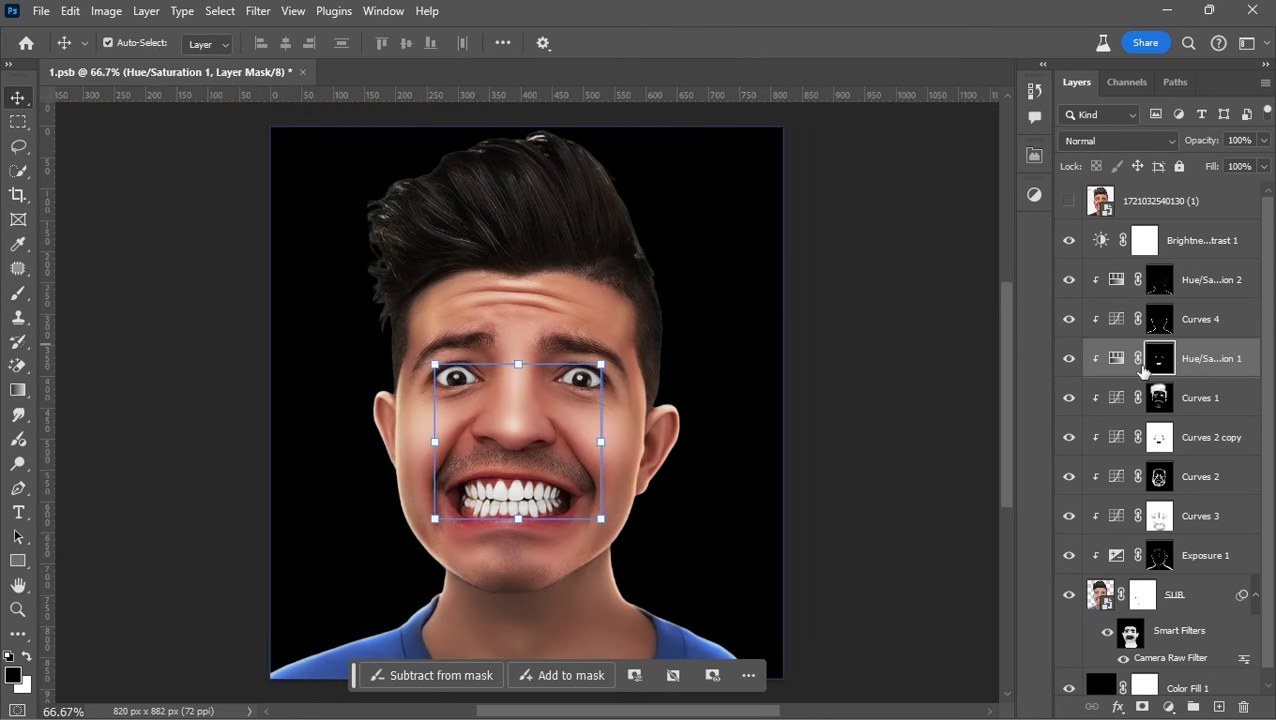
pyautogui.hotkey('ctrl', 'j')
pyautogui.keyDown('alt'); pyautogui.click(1105, 377); pyautogui.keyUp('alt')
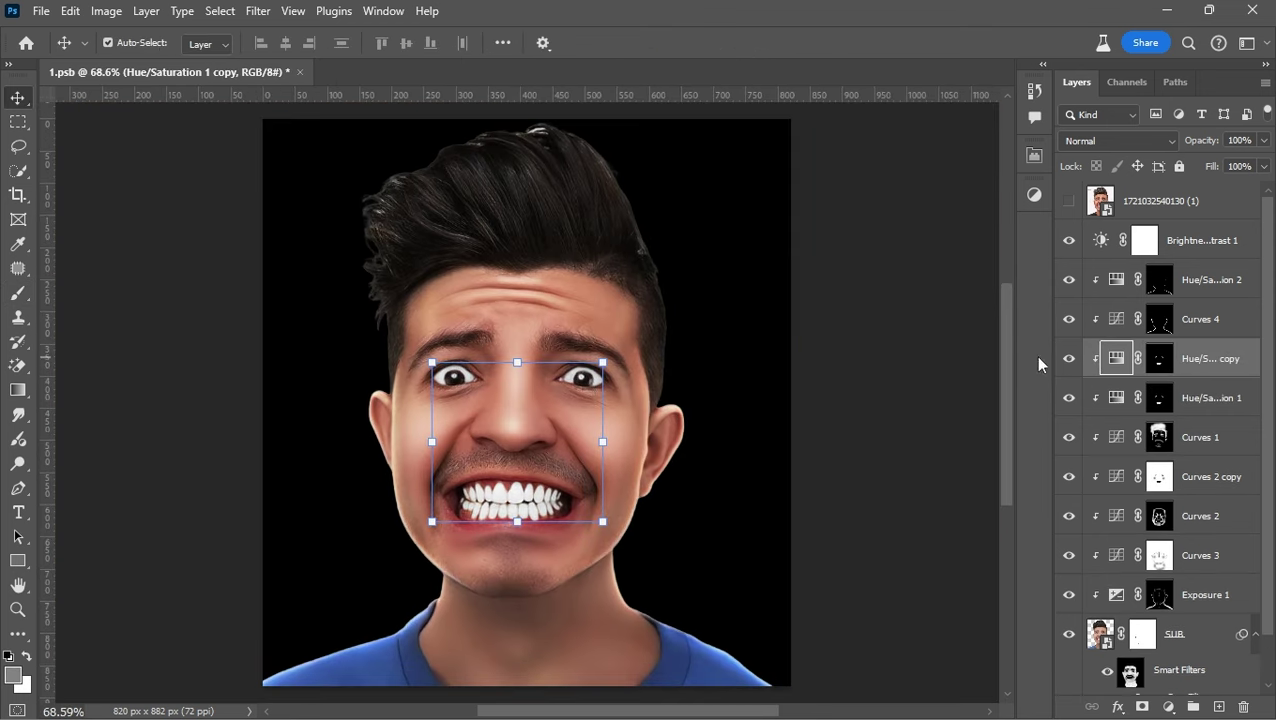
pyautogui.click(1069, 358)
pyautogui.click(1159, 358)
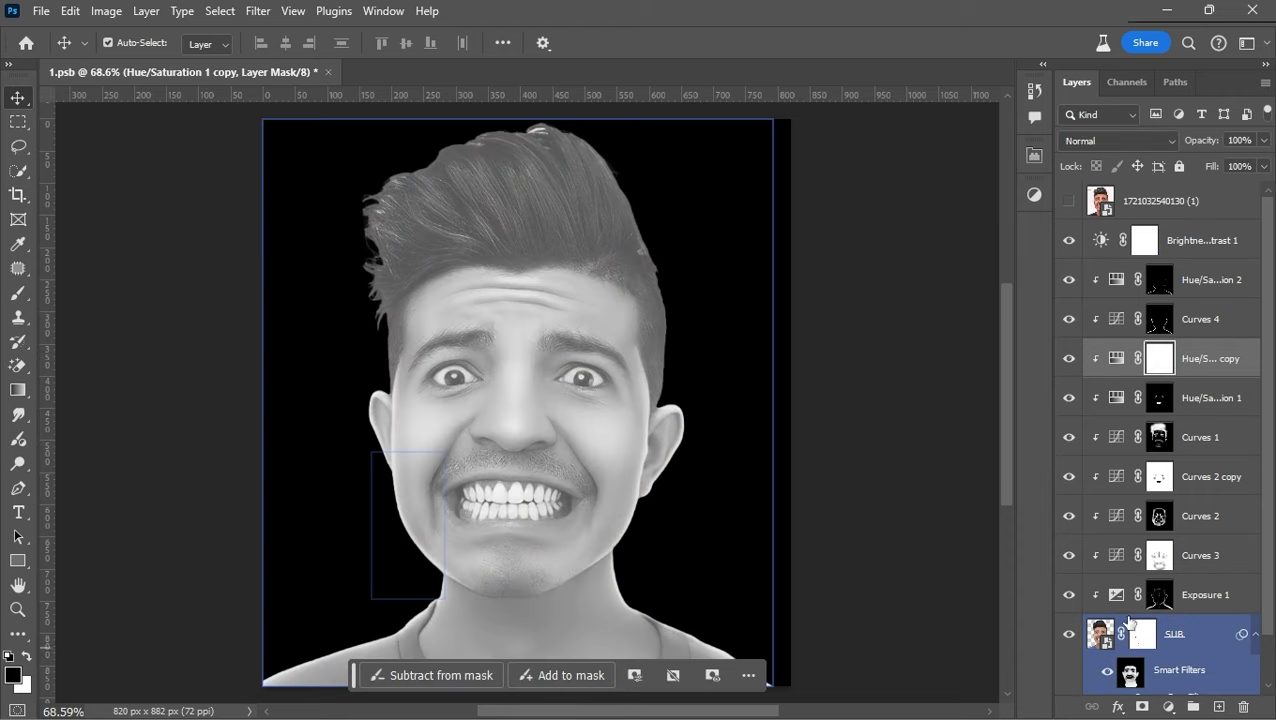
pyautogui.hotkey('ctrl', 'i')
pyautogui.doubleClick(1116, 358)
pyautogui.moveTo(905, 355); pyautogui.dragTo(922, 355)
pyautogui.click(982, 148)
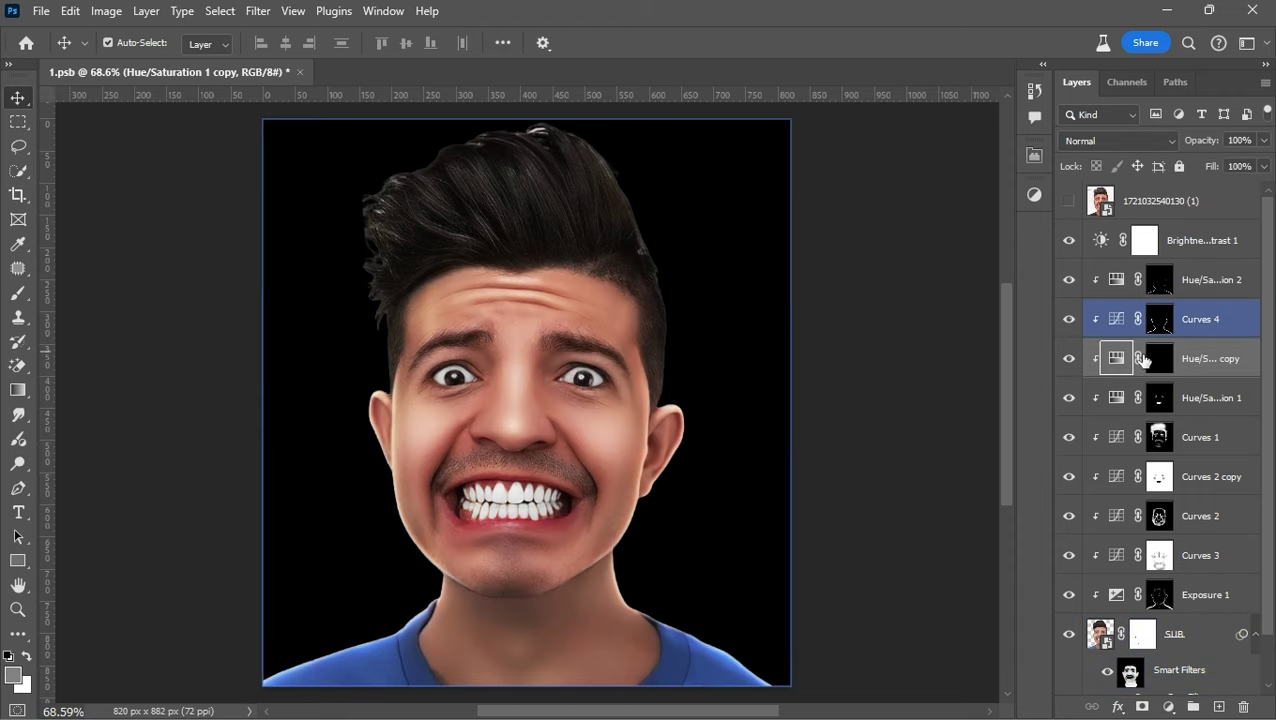
# Paint white over both eye whites in the copy's mask
pyautogui.click(1159, 358)
pyautogui.press('b')
pyautogui.scroll(2, 588, 364)
pyautogui.scroll(2, 560, 355)
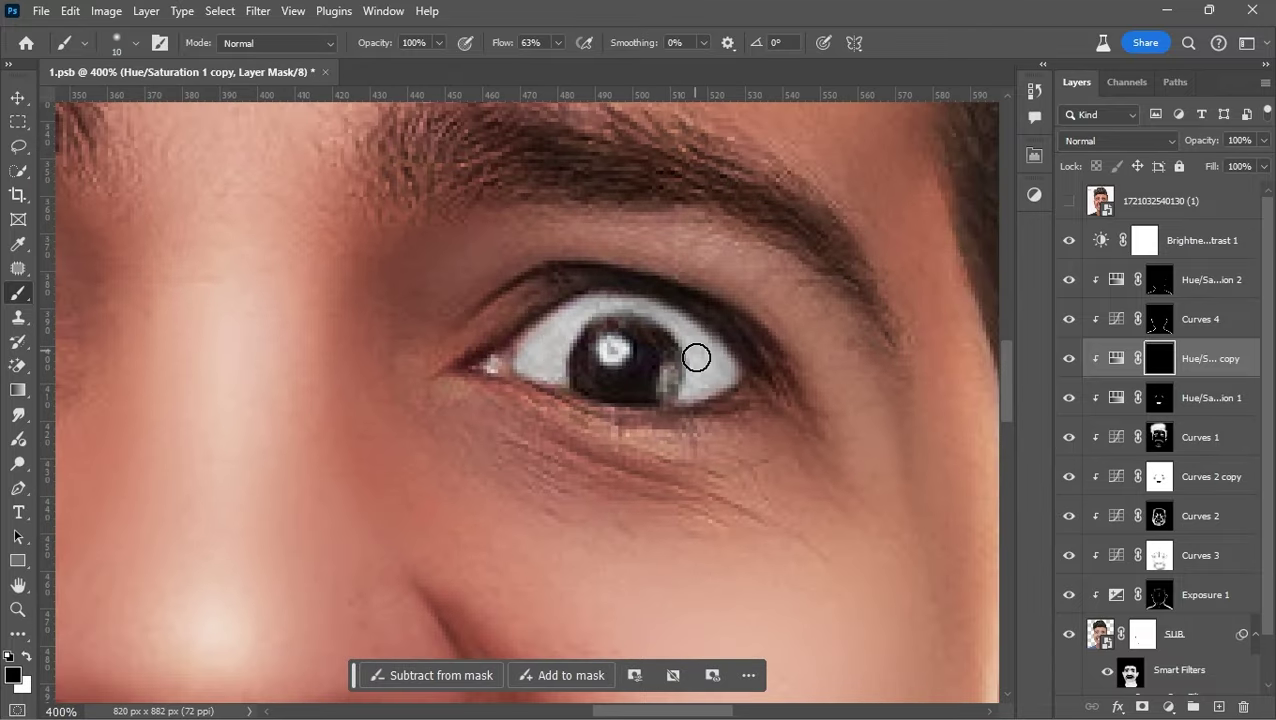
pyautogui.moveTo(534, 371)
pyautogui.mouseDown()
pyautogui.moveTo(615, 308)
pyautogui.moveTo(718, 398)
pyautogui.mouseUp()
pyautogui.moveTo(718, 398); pyautogui.dragTo(940, 380)
pyautogui.moveTo(467, 384)
pyautogui.mouseDown()
pyautogui.moveTo(350, 333)
pyautogui.moveTo(310, 400)
pyautogui.mouseUp()
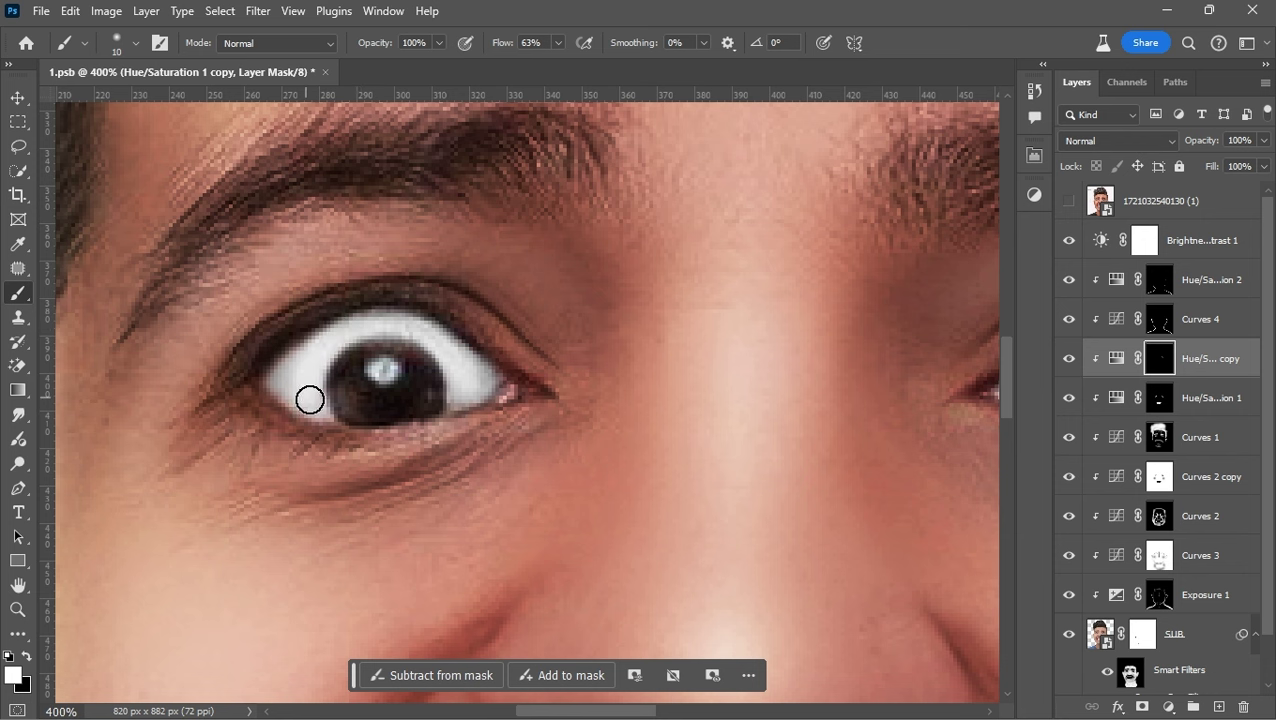
pyautogui.moveTo(577, 454); pyautogui.dragTo(177, 434)
pyautogui.hotkey('ctrl', '0')
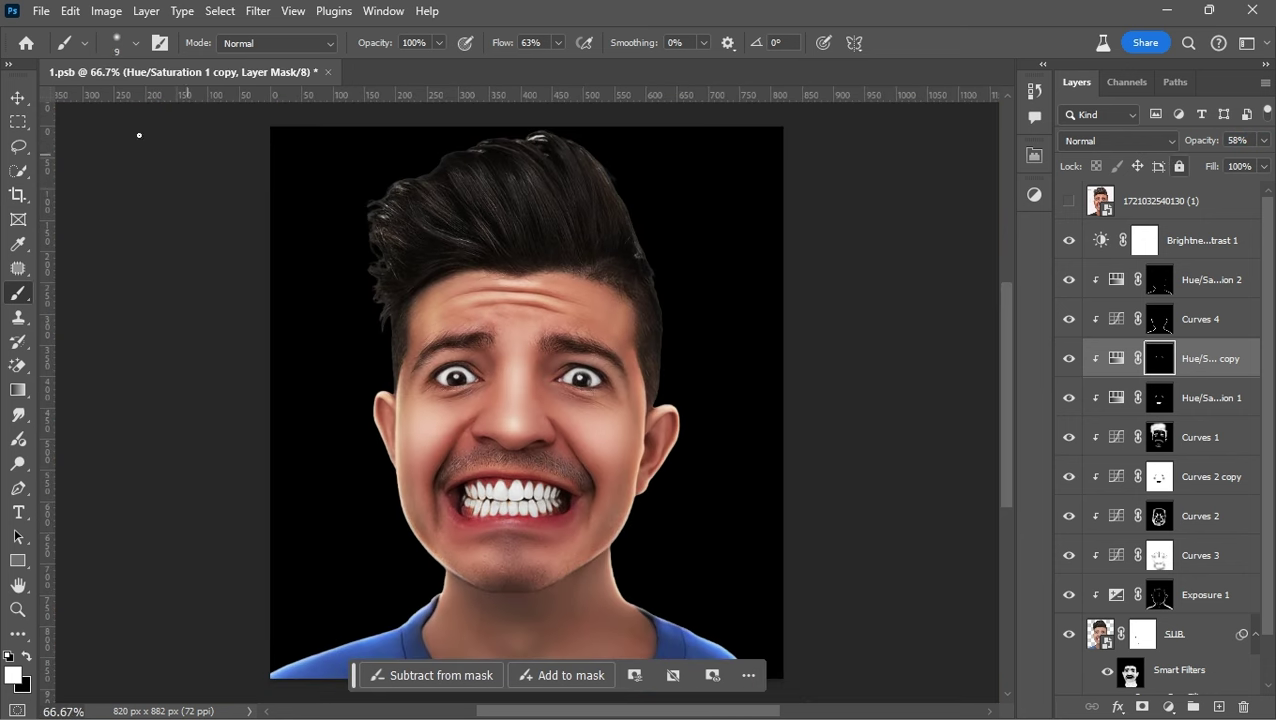
pyautogui.press('v')
pyautogui.click(515, 356)
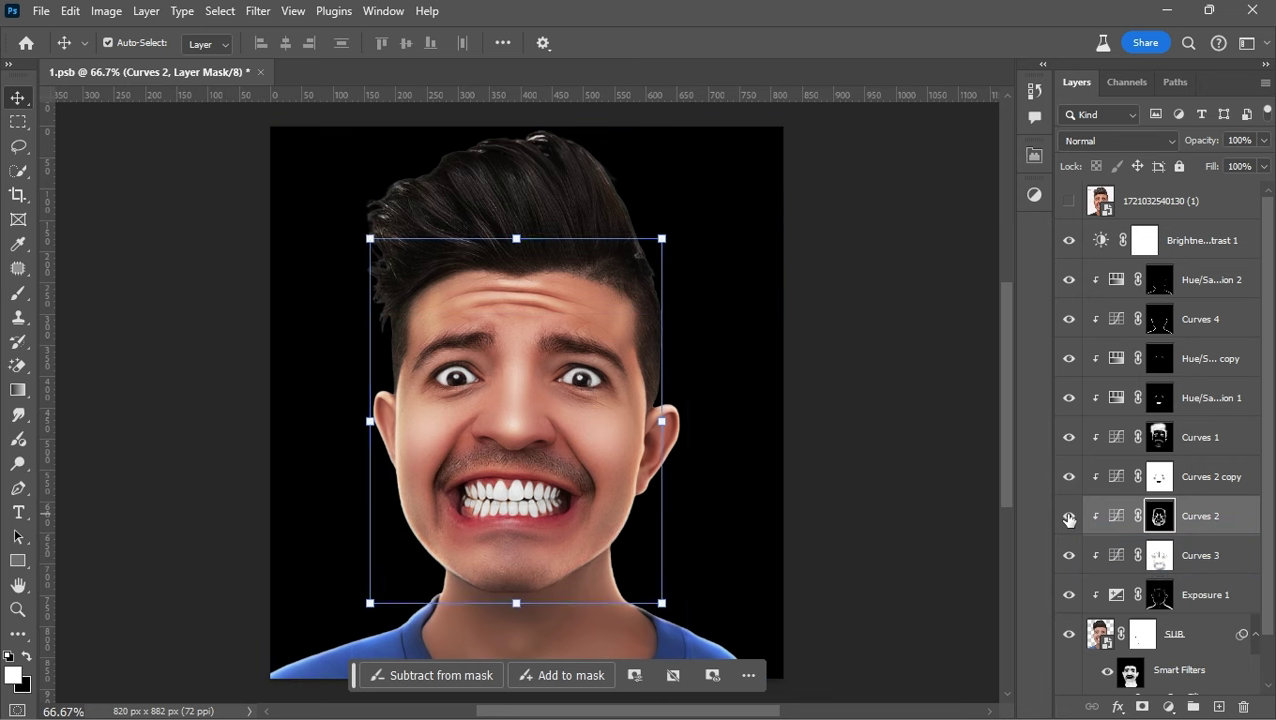
# Set up a soft brush sized between 15 and 20 for the eye touch-ups
pyautogui.press('b')
pyautogui.rightClick(592, 282)
pyautogui.press('Escape')
pyautogui.scroll(5, 585, 382)
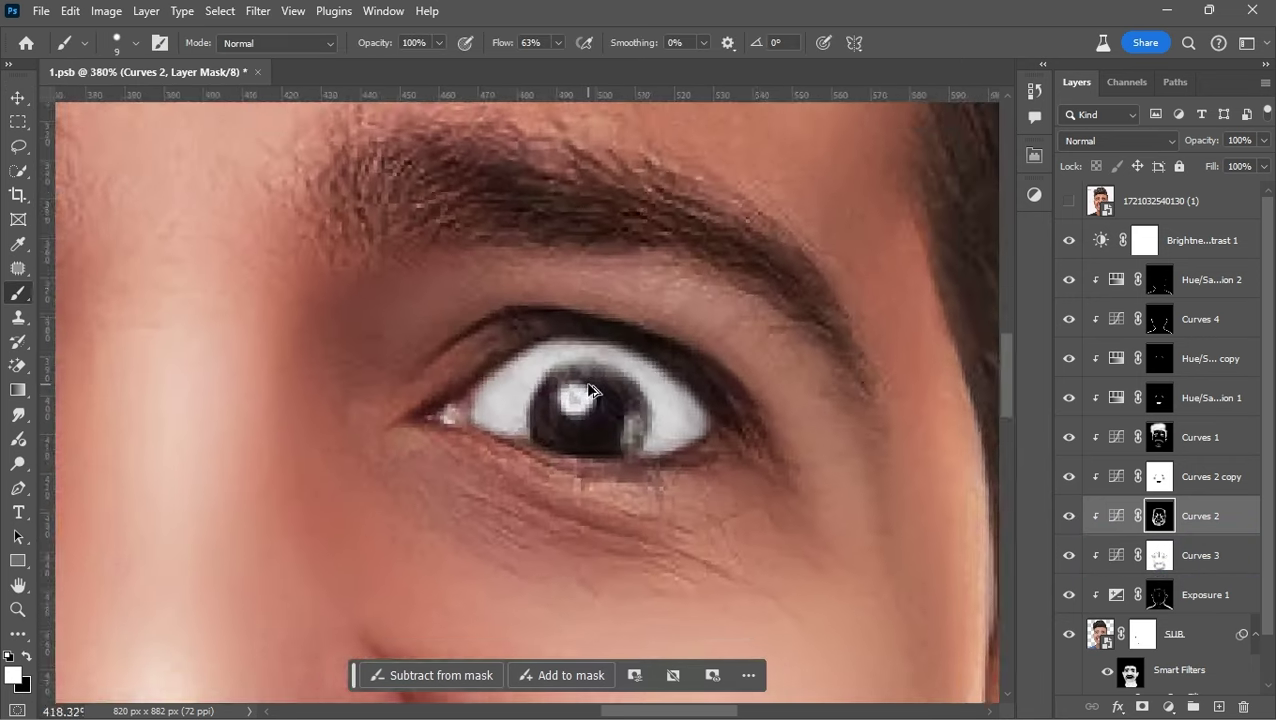
pyautogui.scroll(1, 590, 390)
pyautogui.press(']')
pyautogui.press(']')
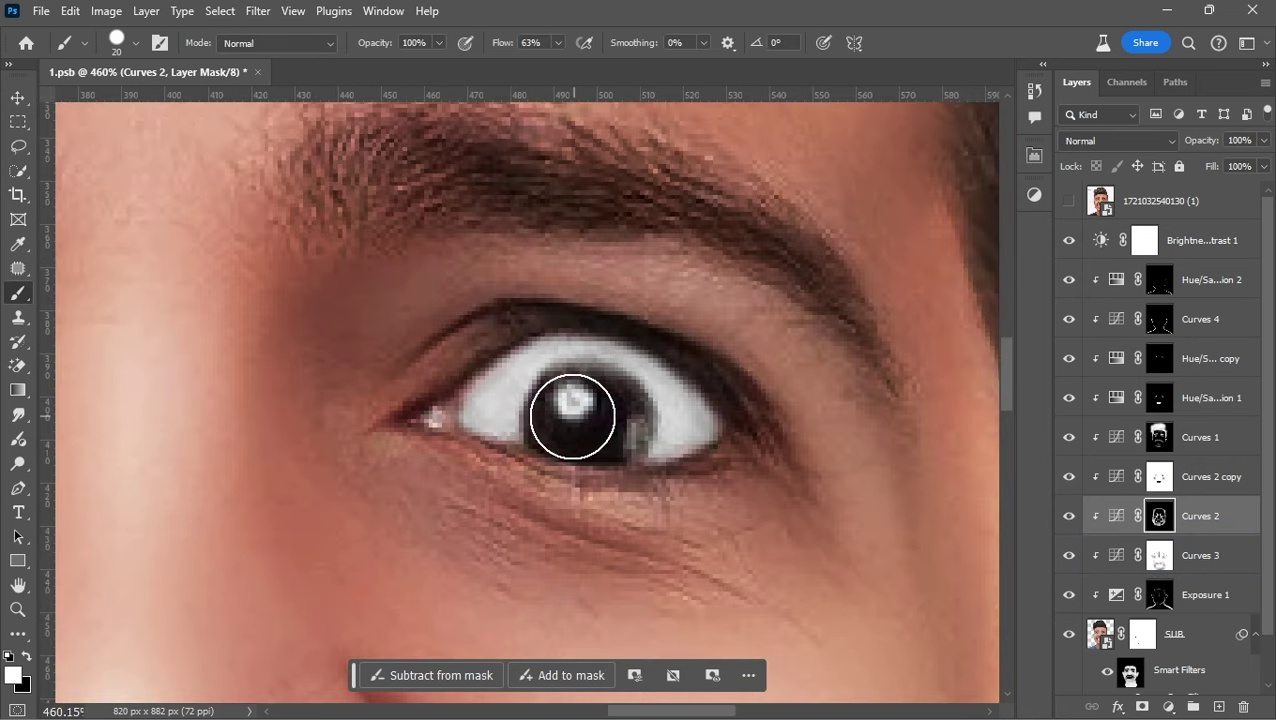
pyautogui.hscroll(-10, 572, 417)
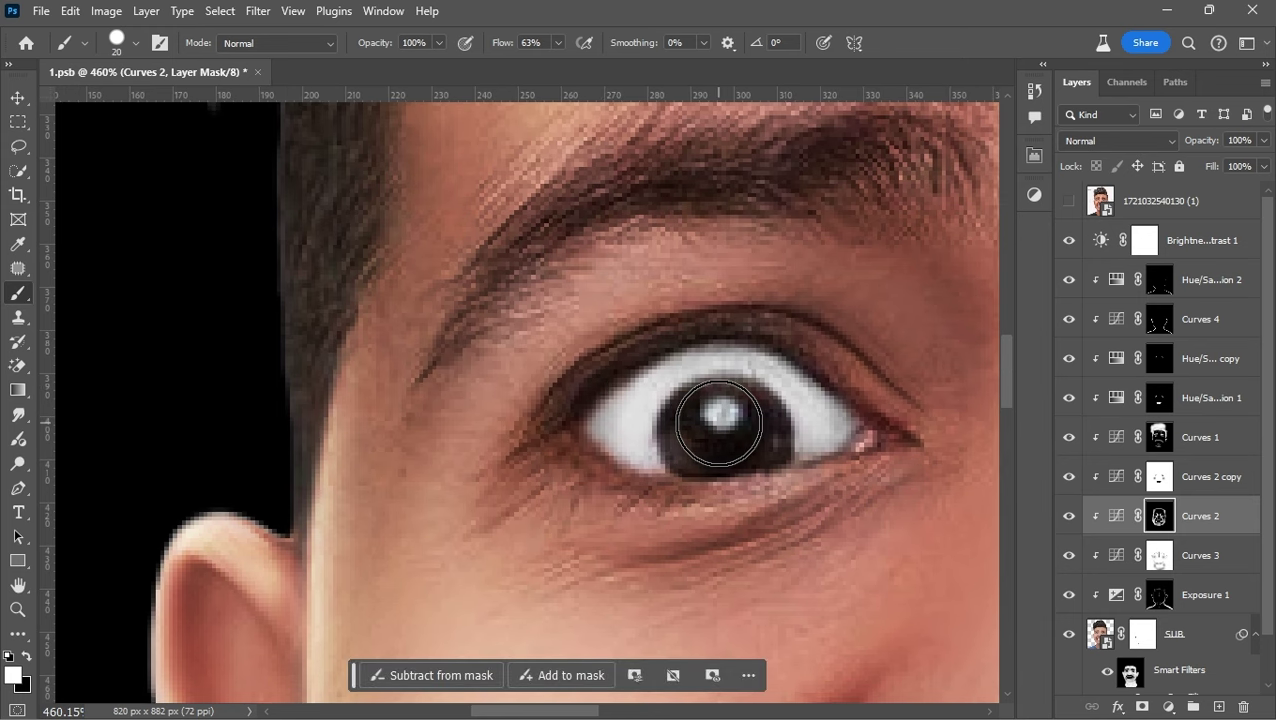
pyautogui.rightClick(722, 423)
pyautogui.press('Escape')
pyautogui.hscroll(10, 723, 413)
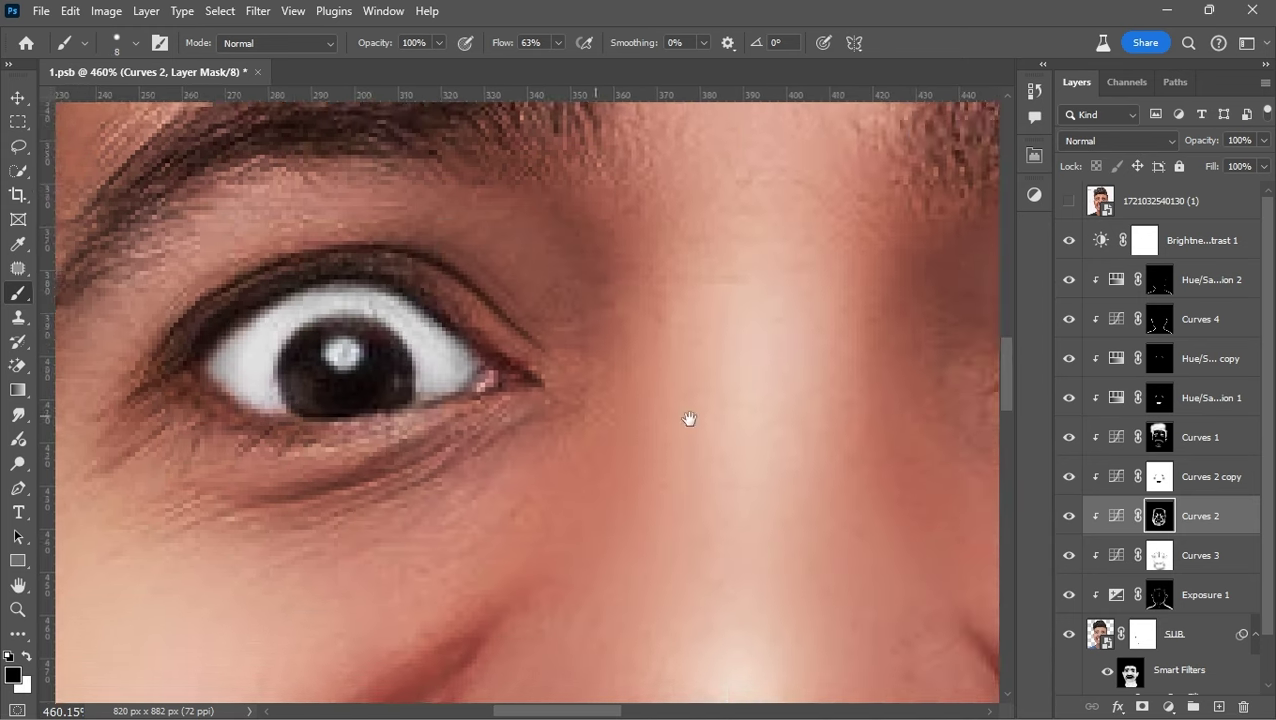
pyautogui.scroll(-2, 690, 419)
pyautogui.keyDown('alt'); pyautogui.scroll(-5, 695, 348); pyautogui.keyUp('alt')
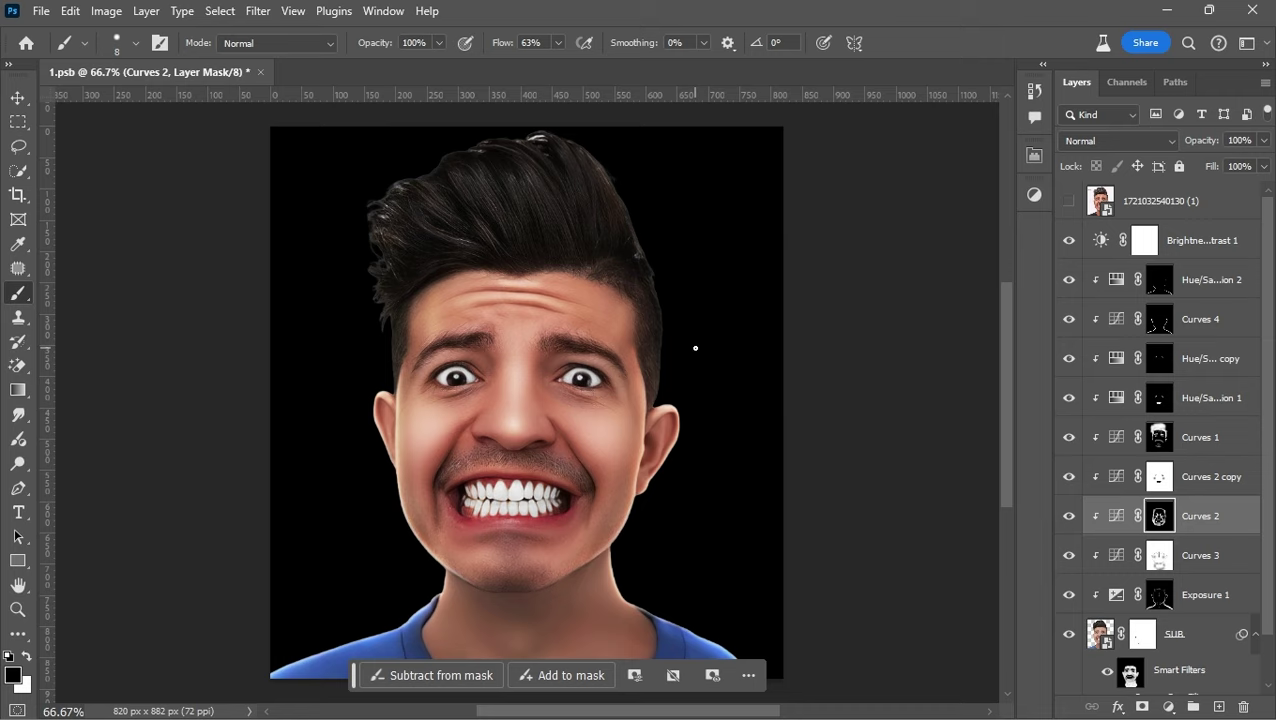
# Add a Color Fill 2 solid colour layer above Hue/Saturation 2 with an inverted black mask
pyautogui.click(1218, 279)
pyautogui.click(1168, 706)
pyautogui.click(1171, 376)
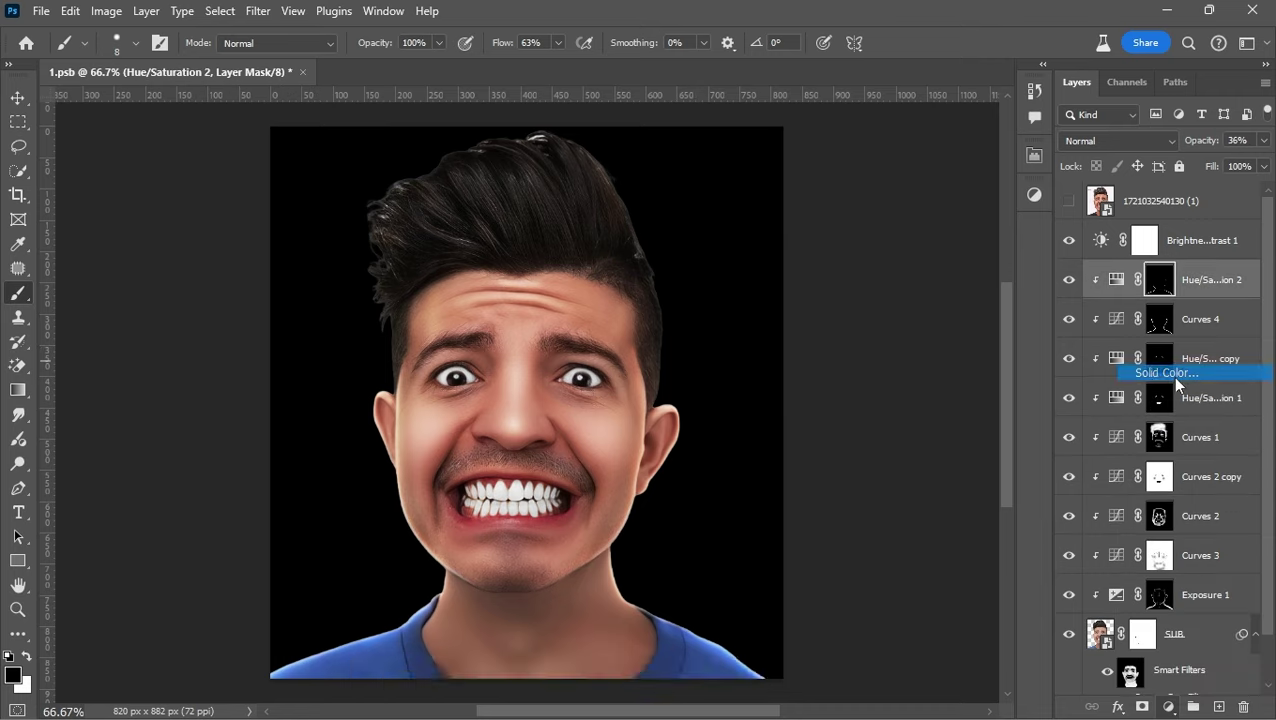
pyautogui.press('Return')
pyautogui.press('b')
pyautogui.hotkey('ctrl', 'i')
# Use a slightly smaller white brush on the Exposure 1 mask around the eyes
pyautogui.keyDown('alt'); pyautogui.scroll(3, 562, 338); pyautogui.keyUp('alt')
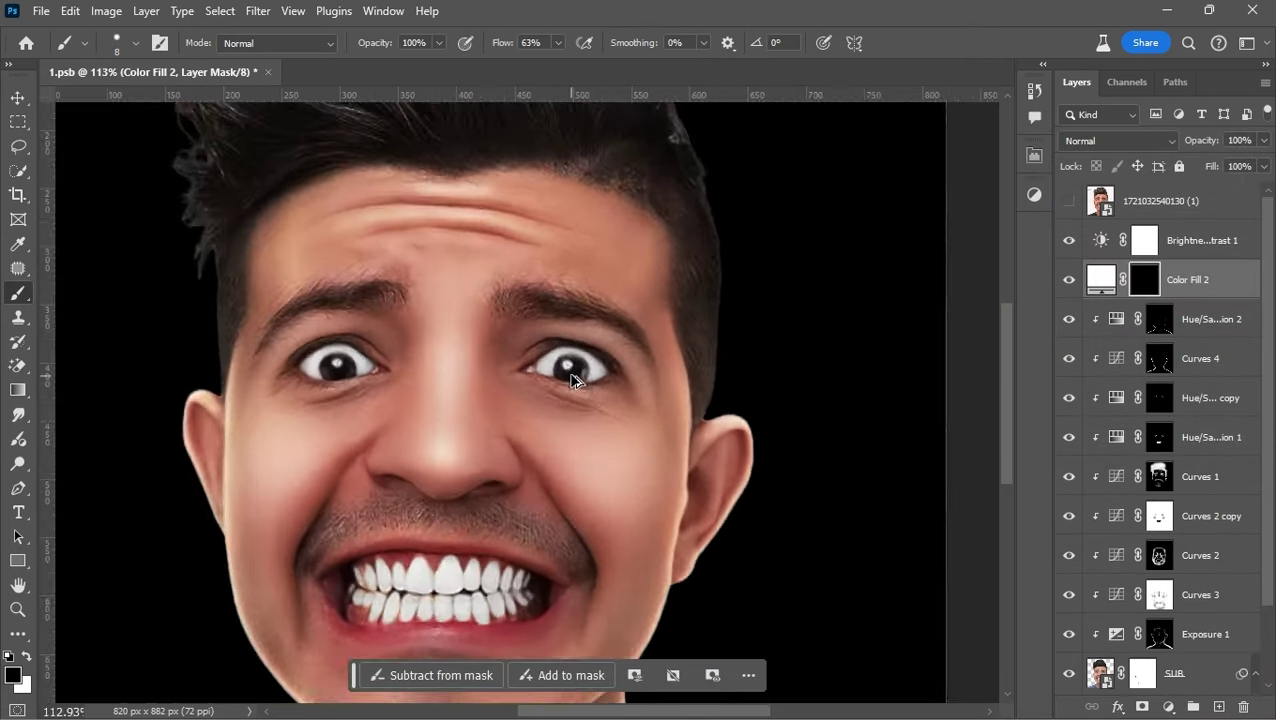
pyautogui.keyDown('alt'); pyautogui.scroll(6, 562, 338); pyautogui.keyUp('alt')
pyautogui.keyDown('alt'); pyautogui.scroll(-2, 562, 338); pyautogui.keyUp('alt')
pyautogui.press('[')
pyautogui.press('[')
pyautogui.press('x')
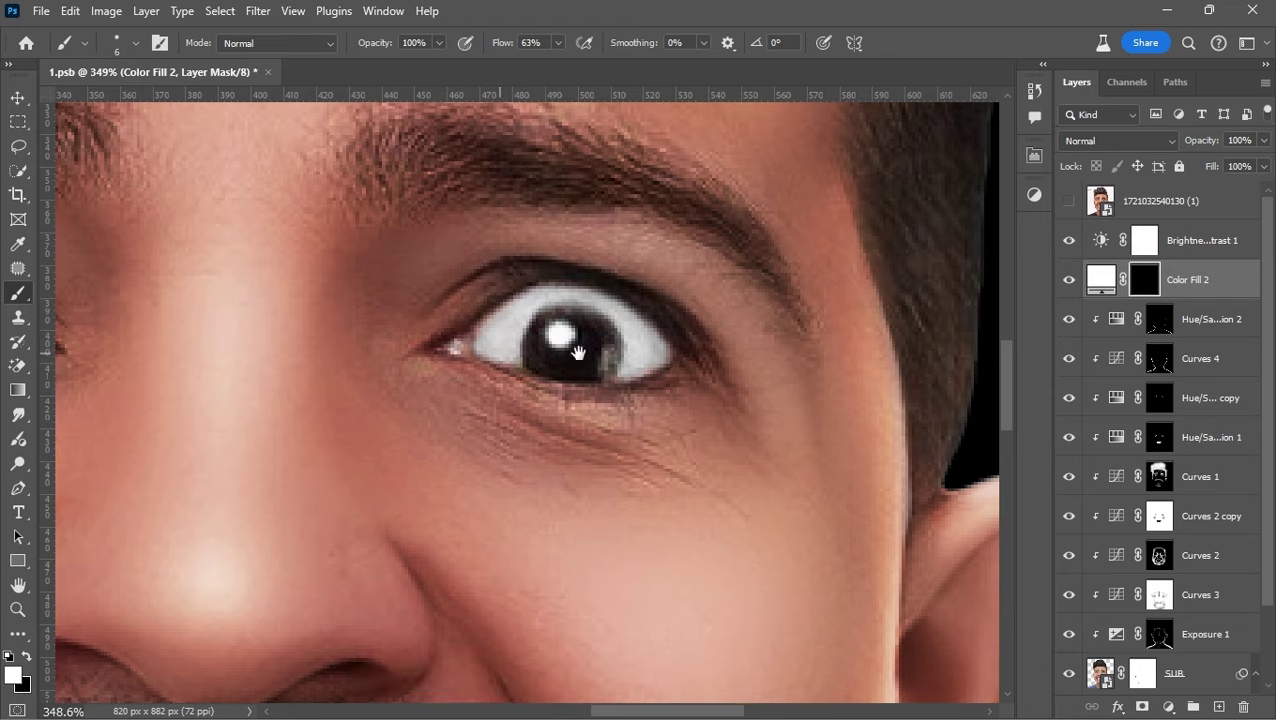
pyautogui.hscroll(-5, 248, 328)
pyautogui.click(1127, 633)
pyautogui.rightClick(434, 440)
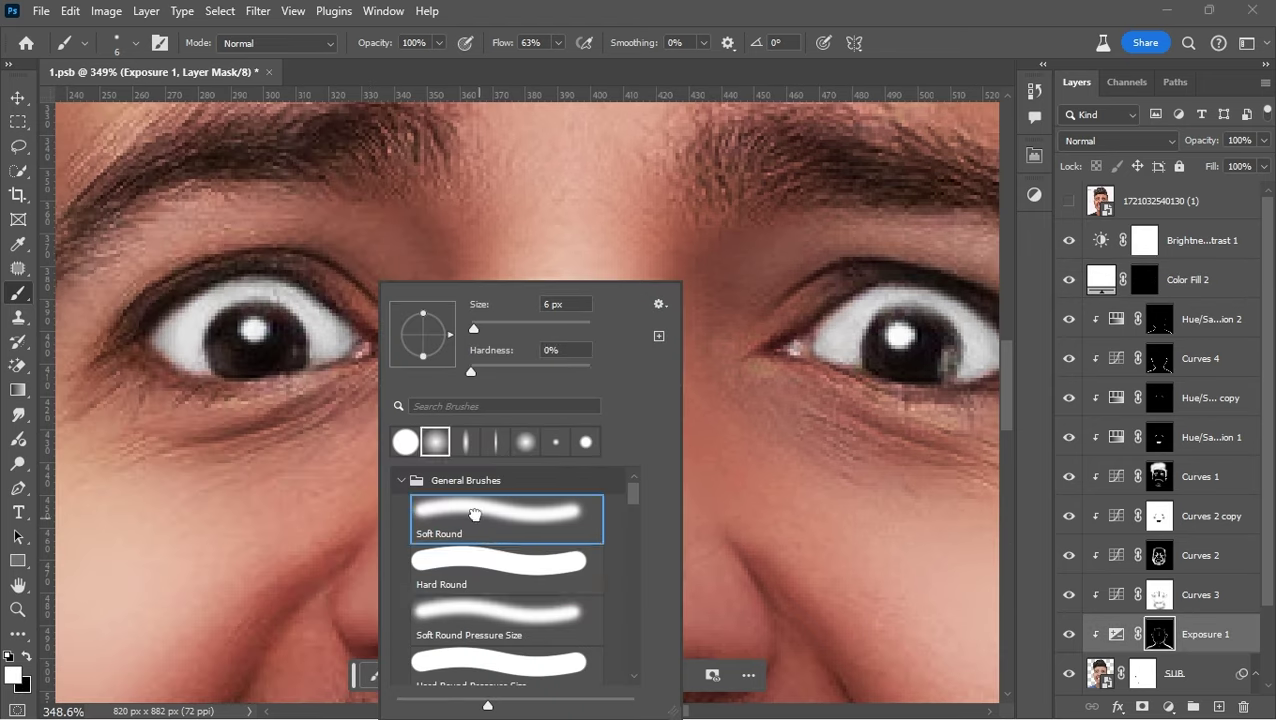
pyautogui.press('Escape')
pyautogui.keyDown('alt'); pyautogui.scroll(1, 441, 406); pyautogui.keyUp('alt')
pyautogui.hscroll(-1, 441, 406)
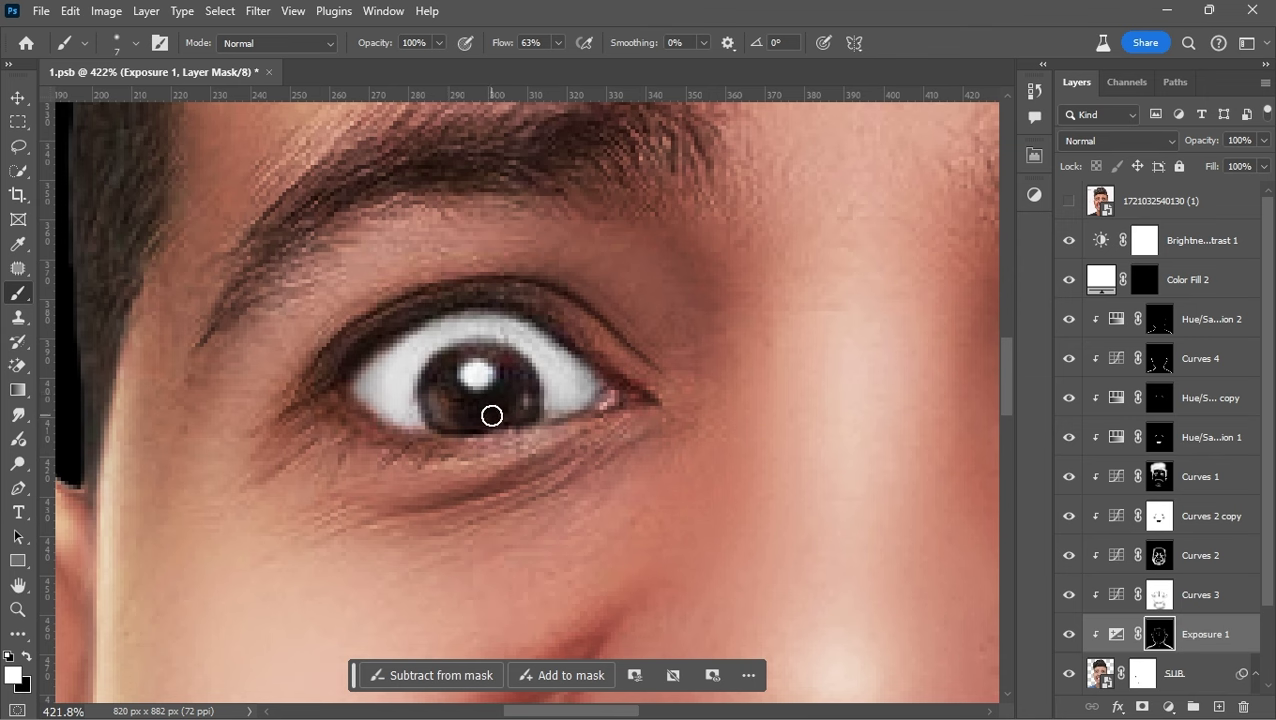
# Fit the whole face in view and lower the brush flow to 21%
pyautogui.hotkey('ctrl', '0')
pyautogui.keyDown('alt'); pyautogui.scroll(2, 626, 363); pyautogui.keyUp('alt')
pyautogui.keyDown('alt'); pyautogui.scroll(3, 530, 392); pyautogui.keyUp('alt')
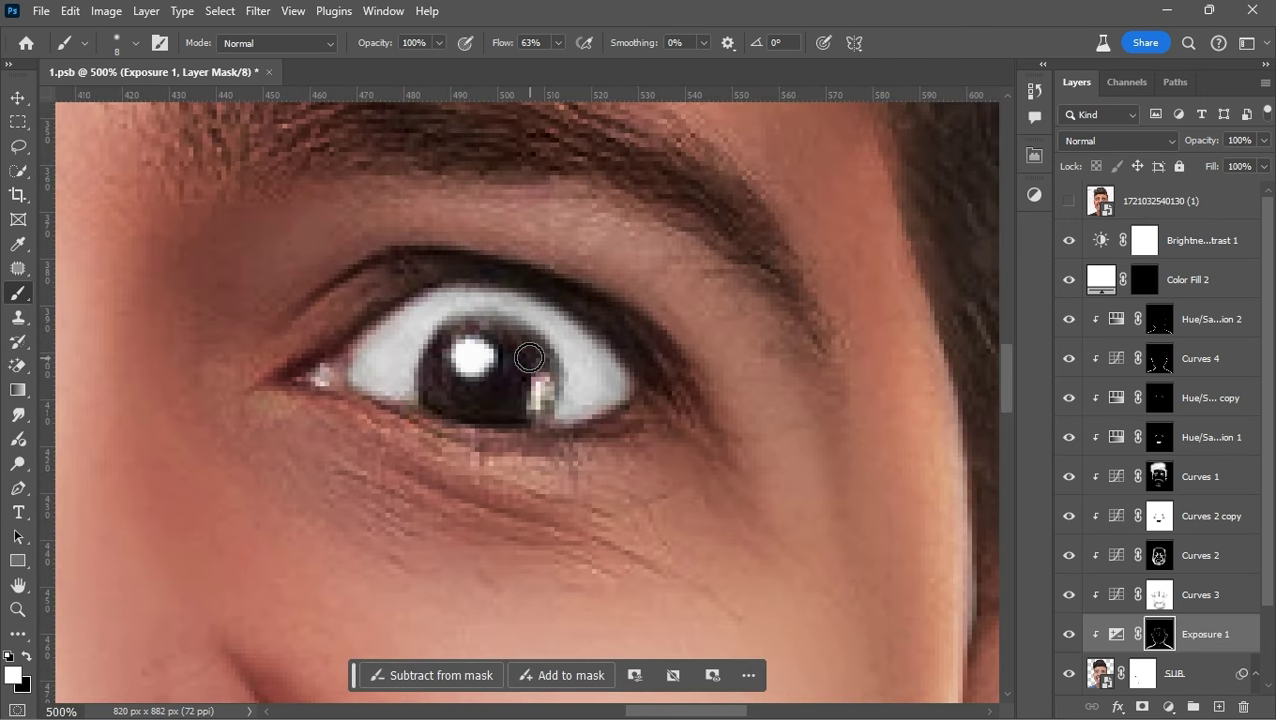
pyautogui.hotkey('ctrl', '0')
pyautogui.keyDown('alt'); pyautogui.scroll(3, 531, 405); pyautogui.keyUp('alt')
pyautogui.hotkey('alt', '.')
pyautogui.keyDown('alt'); pyautogui.scroll(1, 600, 345); pyautogui.keyUp('alt')
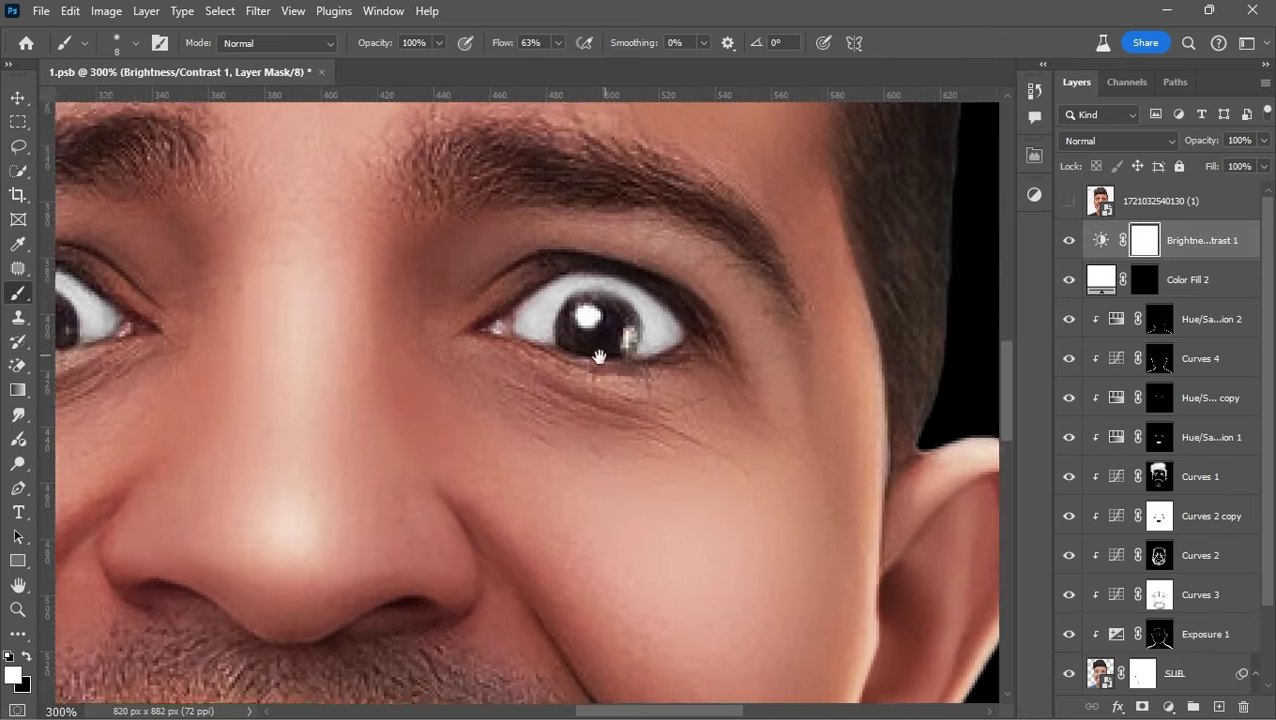
pyautogui.keyDown('alt'); pyautogui.scroll(2, 599, 398); pyautogui.keyUp('alt')
pyautogui.rightClick(652, 288)
pyautogui.press('Escape')
pyautogui.hotkey('shift', '0')
pyautogui.hotkey('shift', '2')
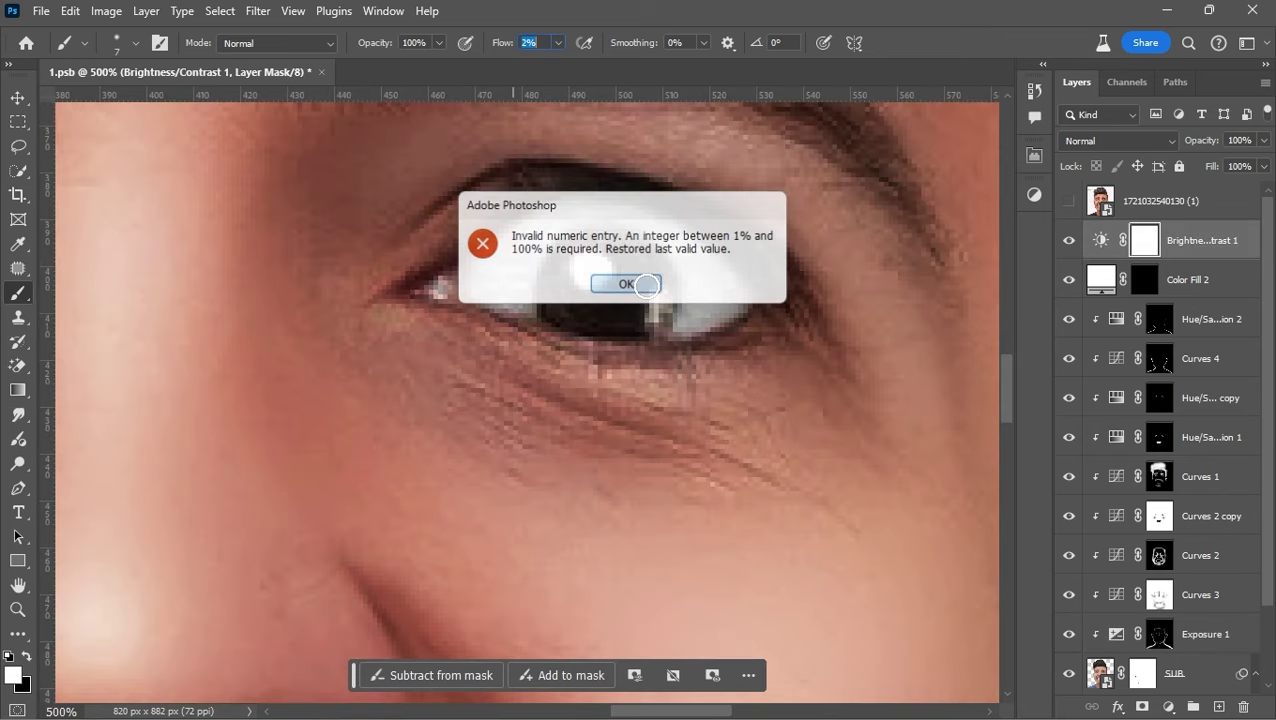
pyautogui.press('Return')
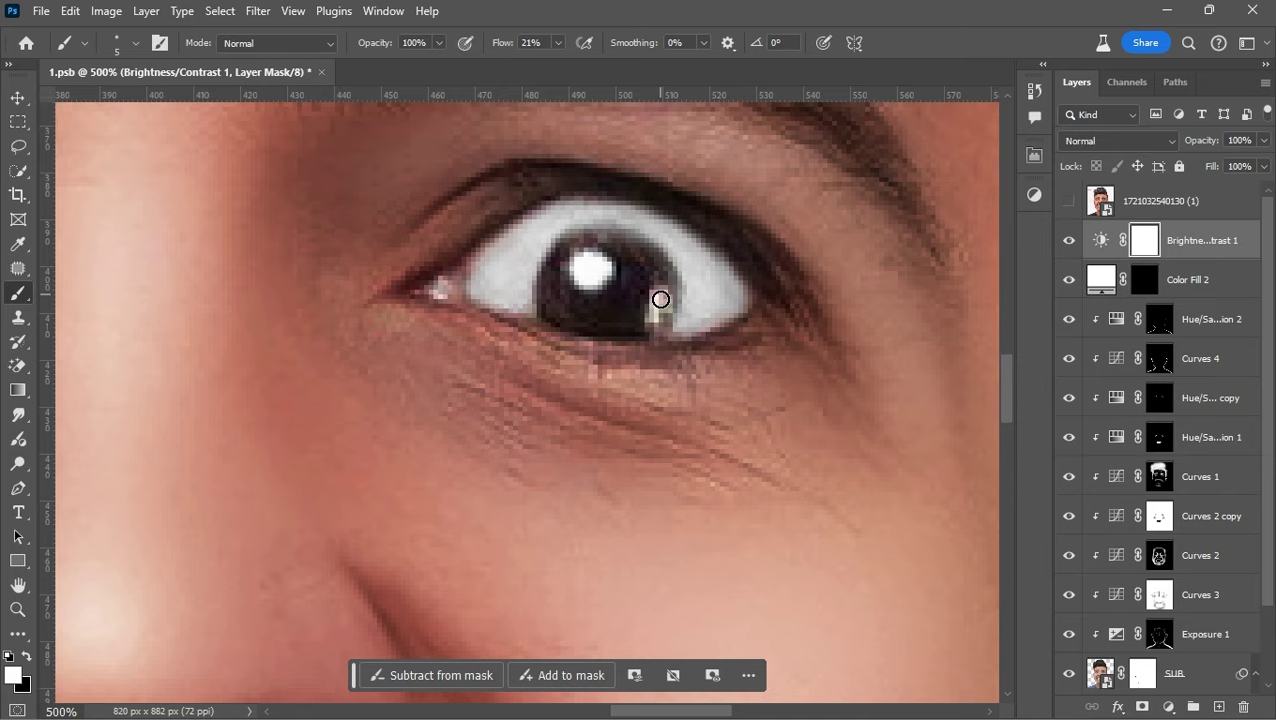
# Touch up the Color Fill 2 mask, then fit the portrait on screen and deselect layers
pyautogui.click(1146, 280)
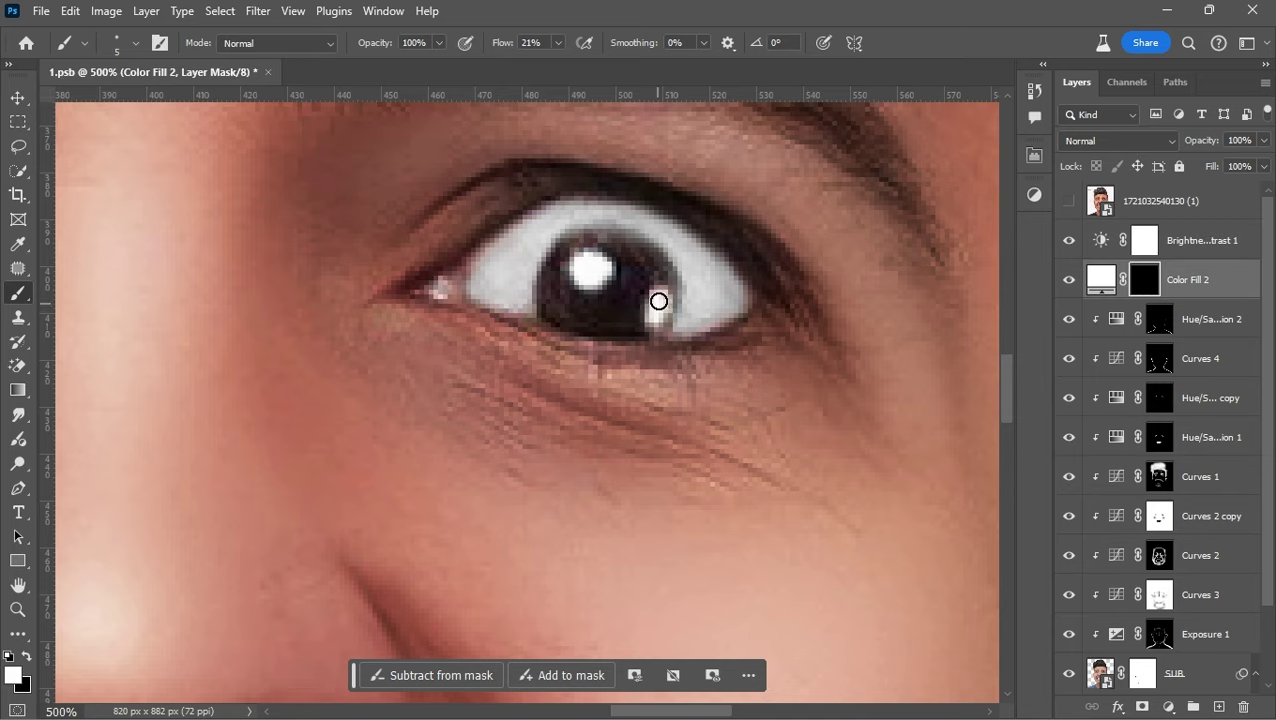
pyautogui.keyDown('alt'); pyautogui.scroll(-5, 659, 301); pyautogui.keyUp('alt')
pyautogui.keyDown('alt'); pyautogui.scroll(-1, 664, 336); pyautogui.keyUp('alt')
pyautogui.keyDown('alt'); pyautogui.scroll(4, 416, 341); pyautogui.keyUp('alt')
pyautogui.keyDown('alt'); pyautogui.scroll(1, 483, 396); pyautogui.keyUp('alt')
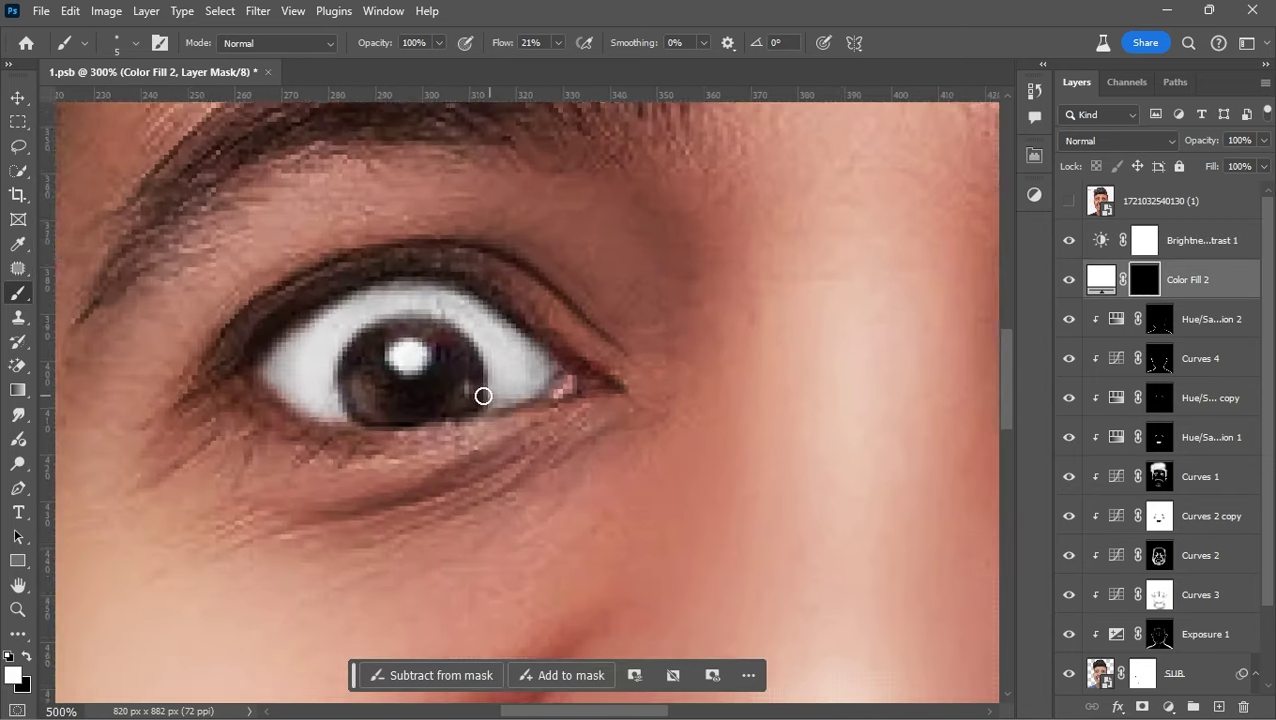
pyautogui.keyDown('alt'); pyautogui.scroll(1, 483, 396); pyautogui.keyUp('alt')
pyautogui.hotkey('ctrl', '0')
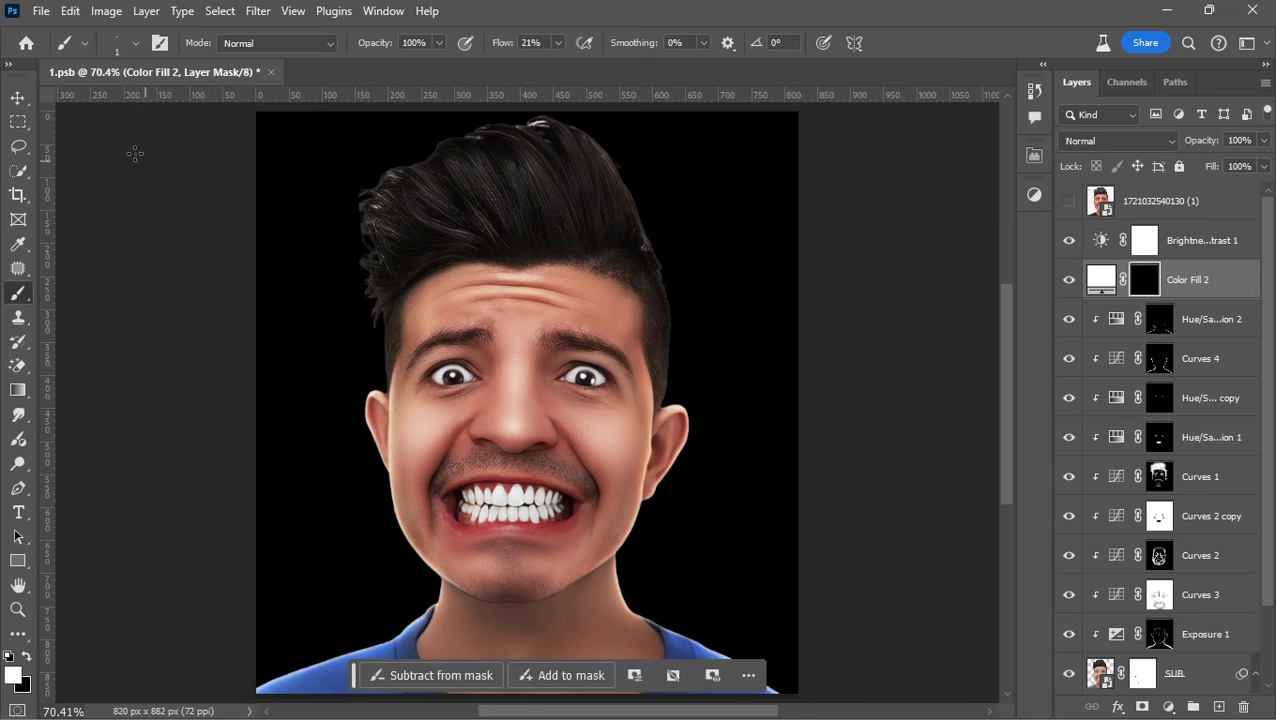
pyautogui.press('v')
pyautogui.click(154, 222)
pyautogui.hotkey('ctrl', '-')
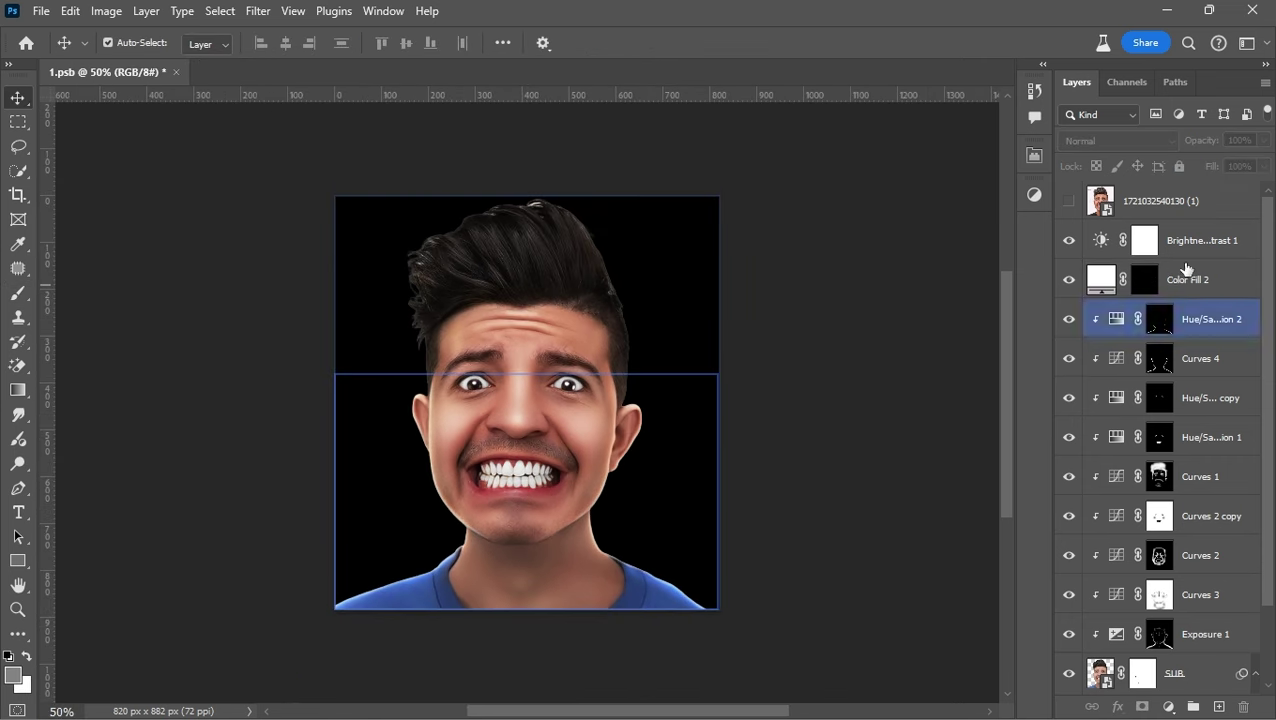
pyautogui.scroll(-1, 1215, 597)
# Raise Shadows to +64 in the SUB layer's Camera Raw Filter and reselect SUB
pyautogui.click(1215, 597)
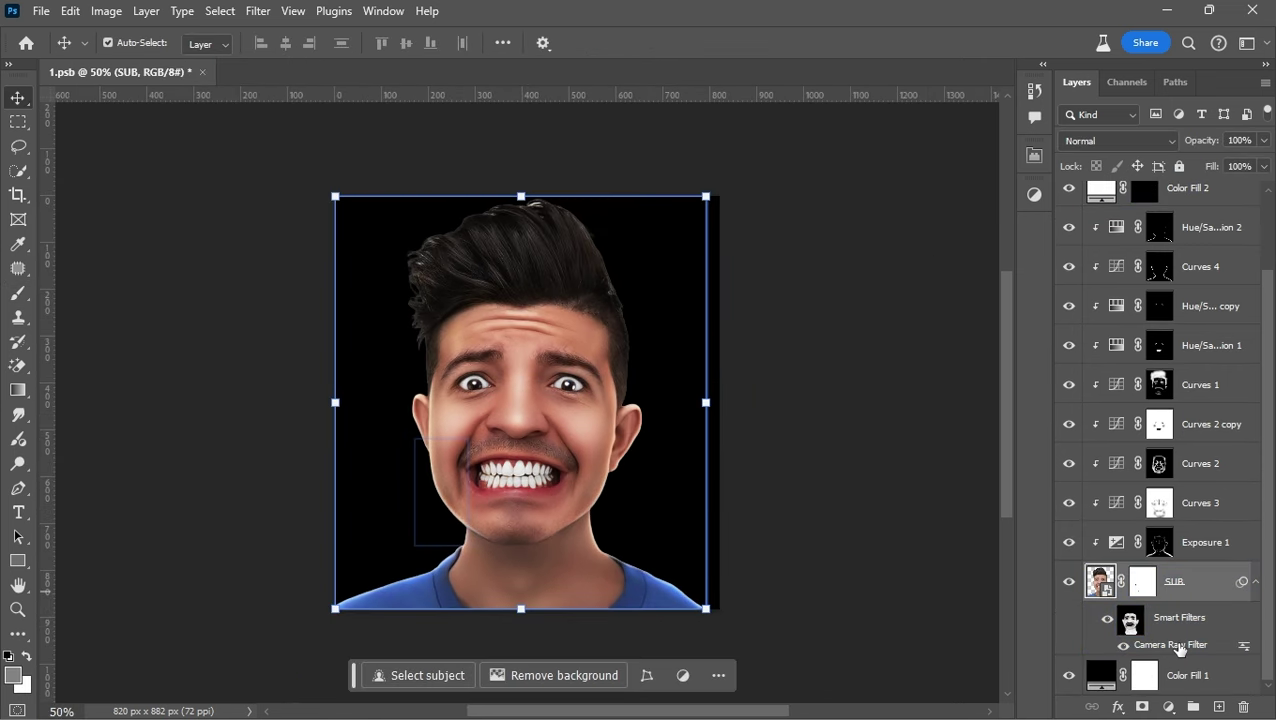
pyautogui.doubleClick(1172, 645)
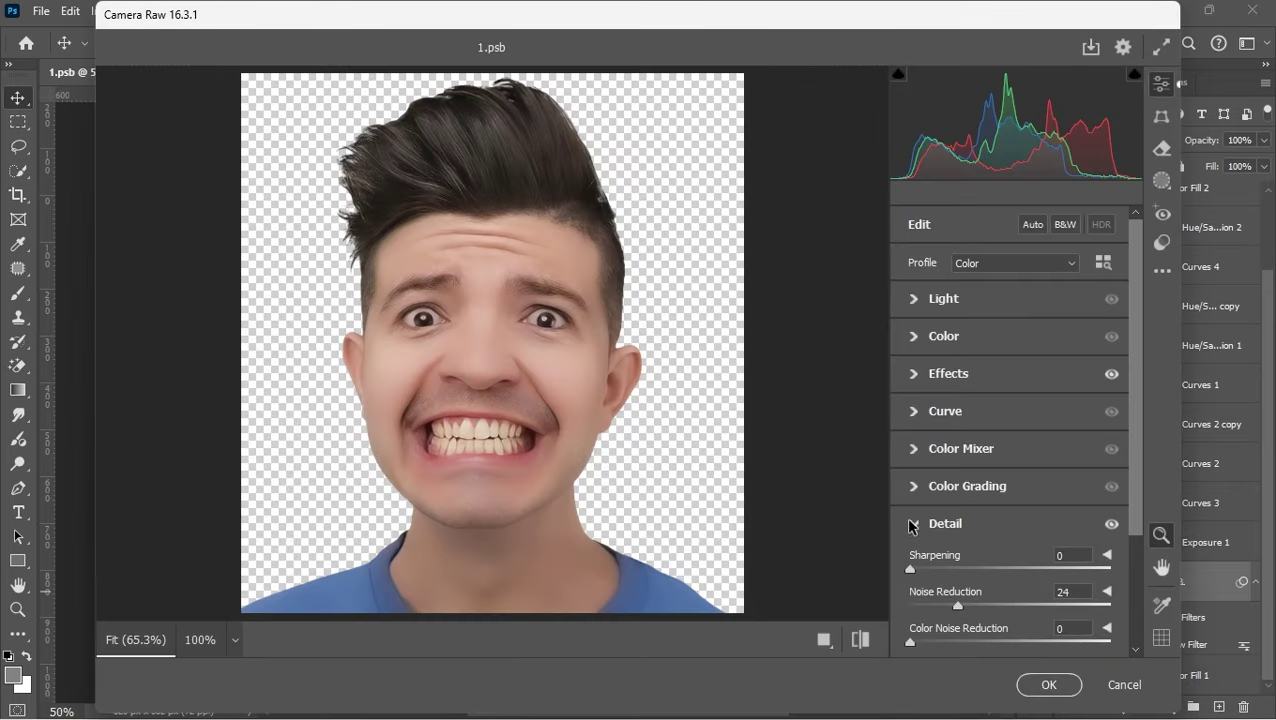
pyautogui.click(912, 527)
pyautogui.click(912, 298)
pyautogui.moveTo(1010, 425); pyautogui.dragTo(1076, 430)
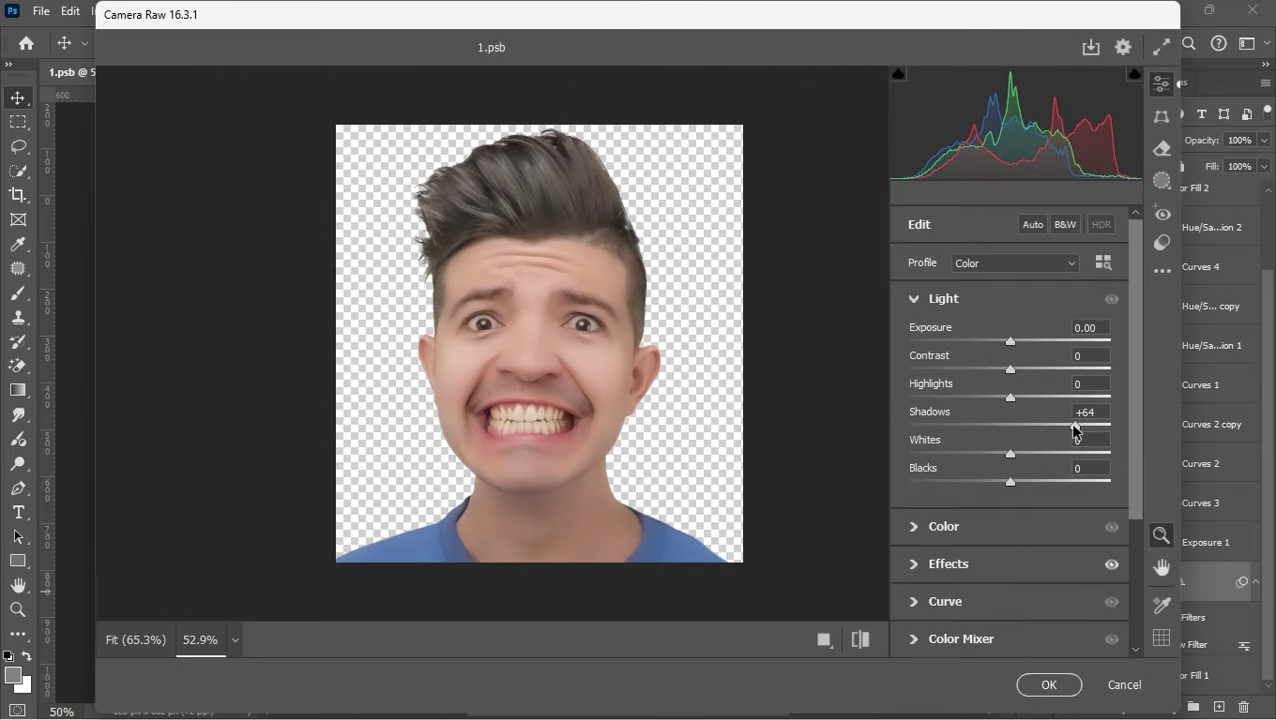
pyautogui.click(1048, 684)
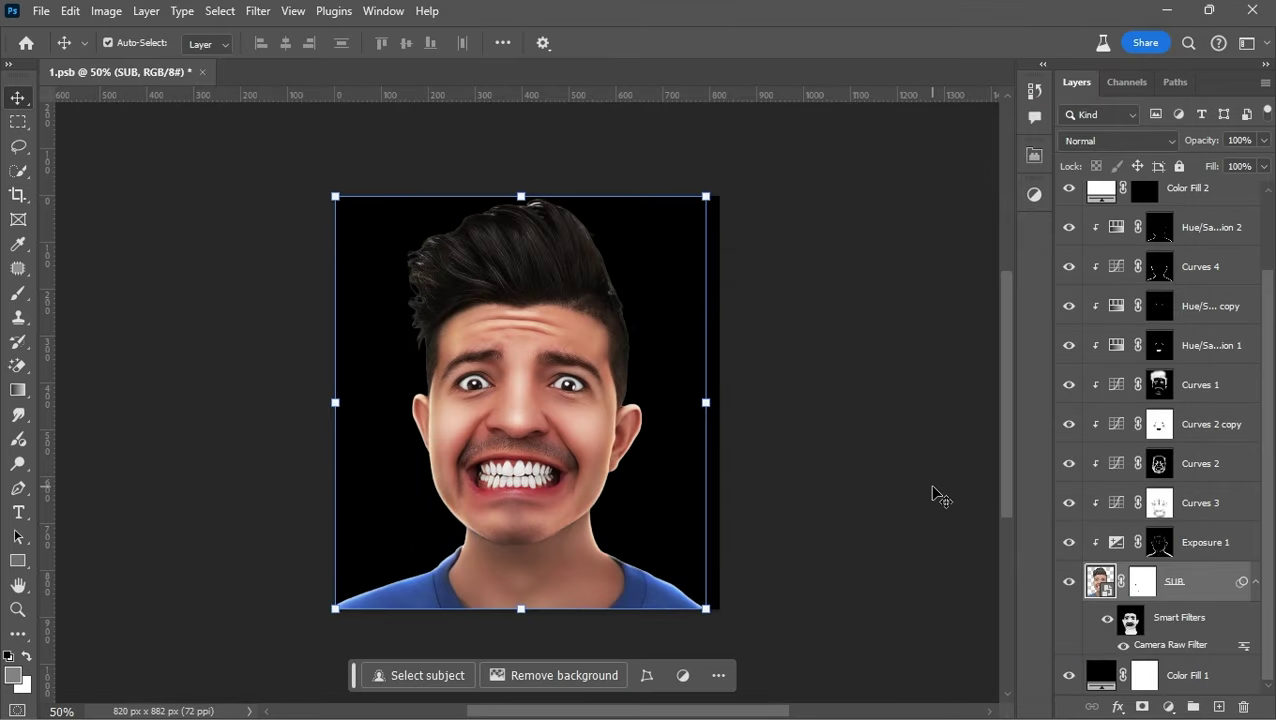
pyautogui.click(930, 465)
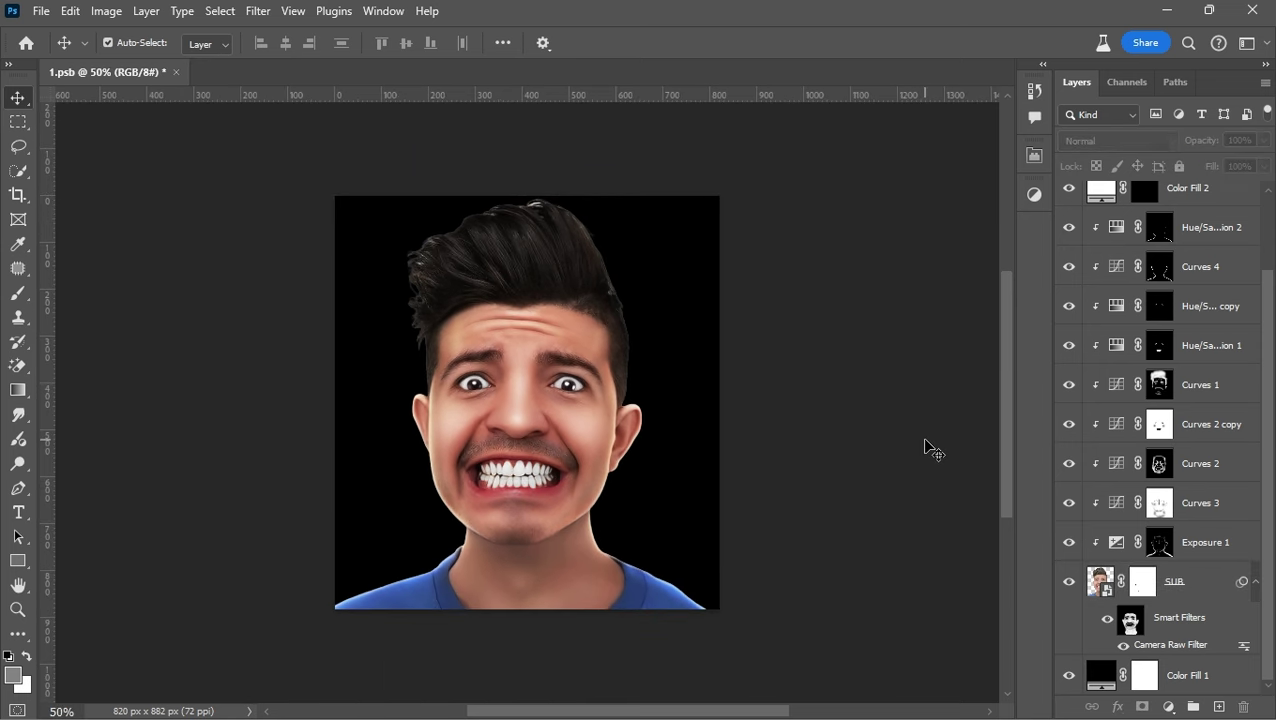
pyautogui.click(1197, 583)
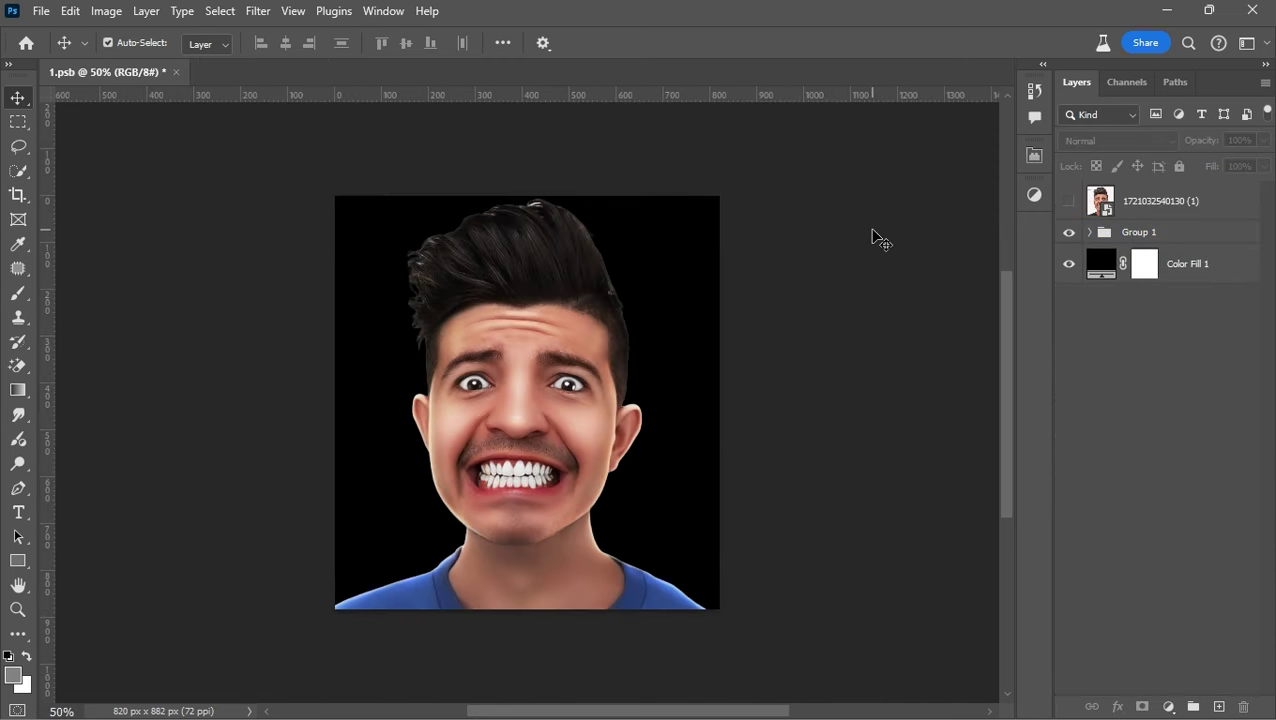
# Stamp the visible portrait into a new Layer 1 and convert it to a Smart Object
pyautogui.click(1150, 232)
pyautogui.click(1069, 263)
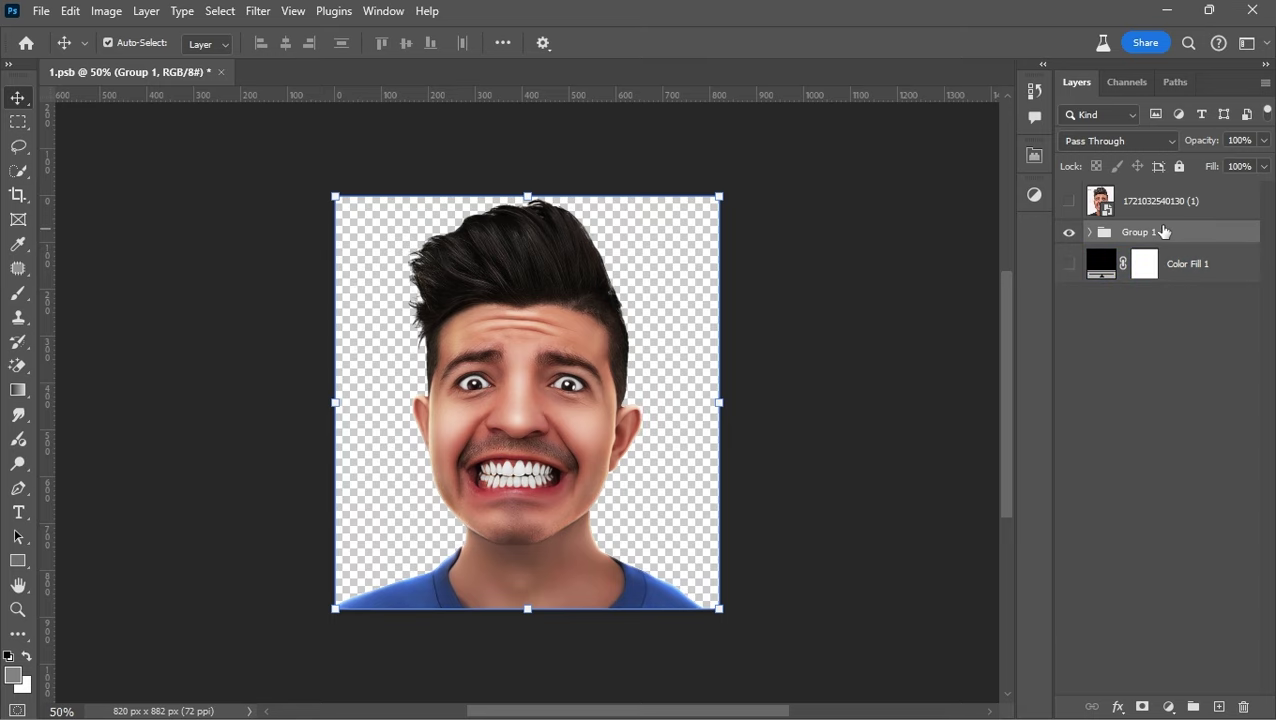
pyautogui.hotkey('ctrl', 'shift', 'alt', 'e')
pyautogui.rightClick(1175, 240)
pyautogui.click(1030, 578)
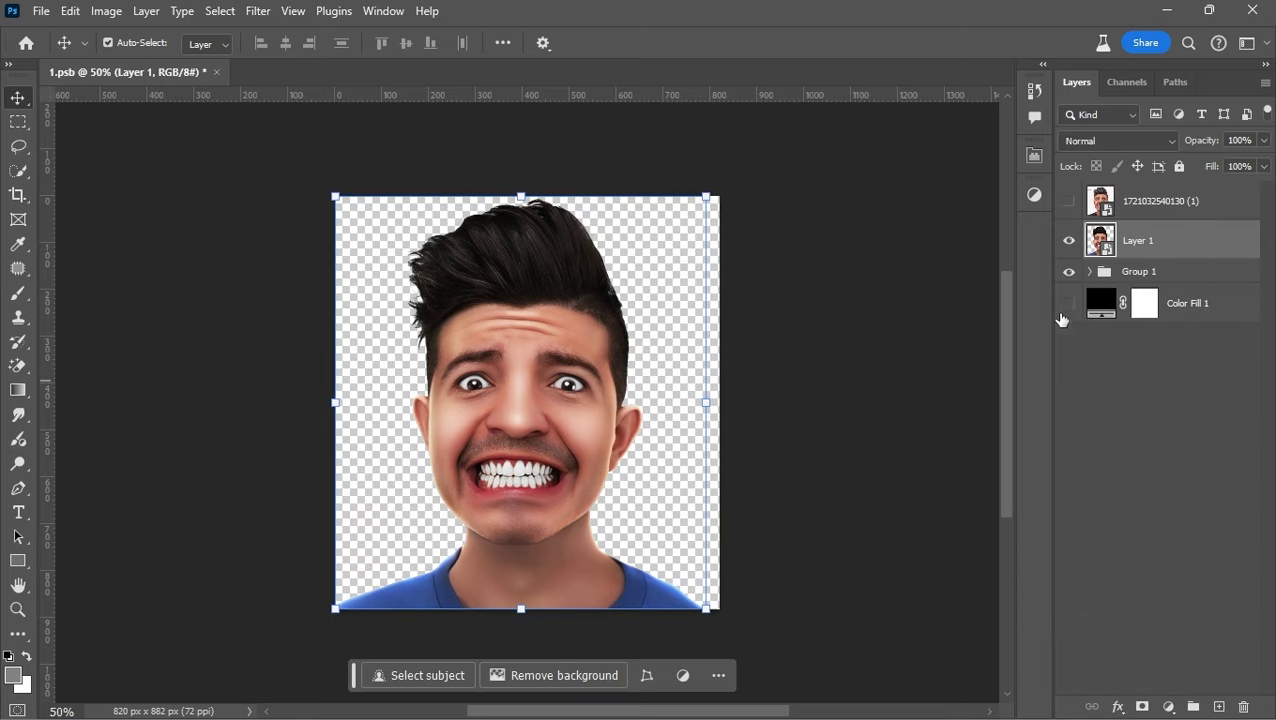
pyautogui.click(1069, 303)
# Set Layer 1 to Screen blending and delete its accidental layer mask
pyautogui.click(1118, 140)
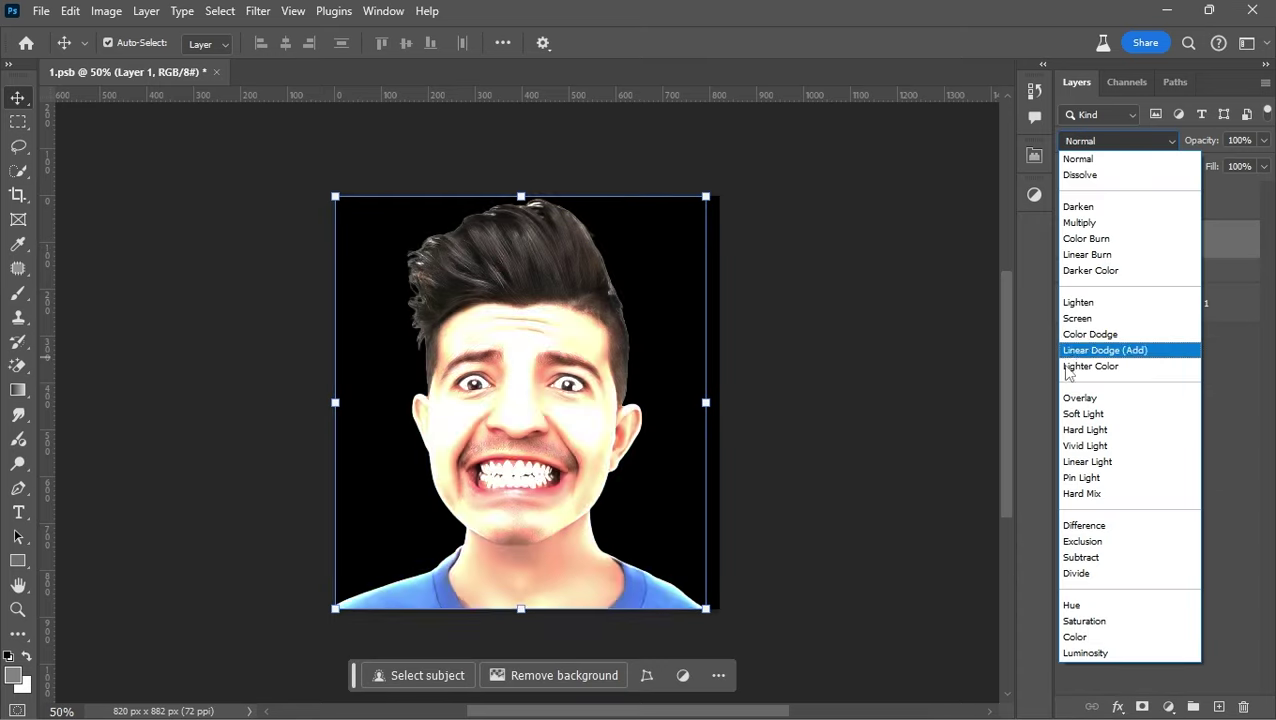
pyautogui.click(1084, 320)
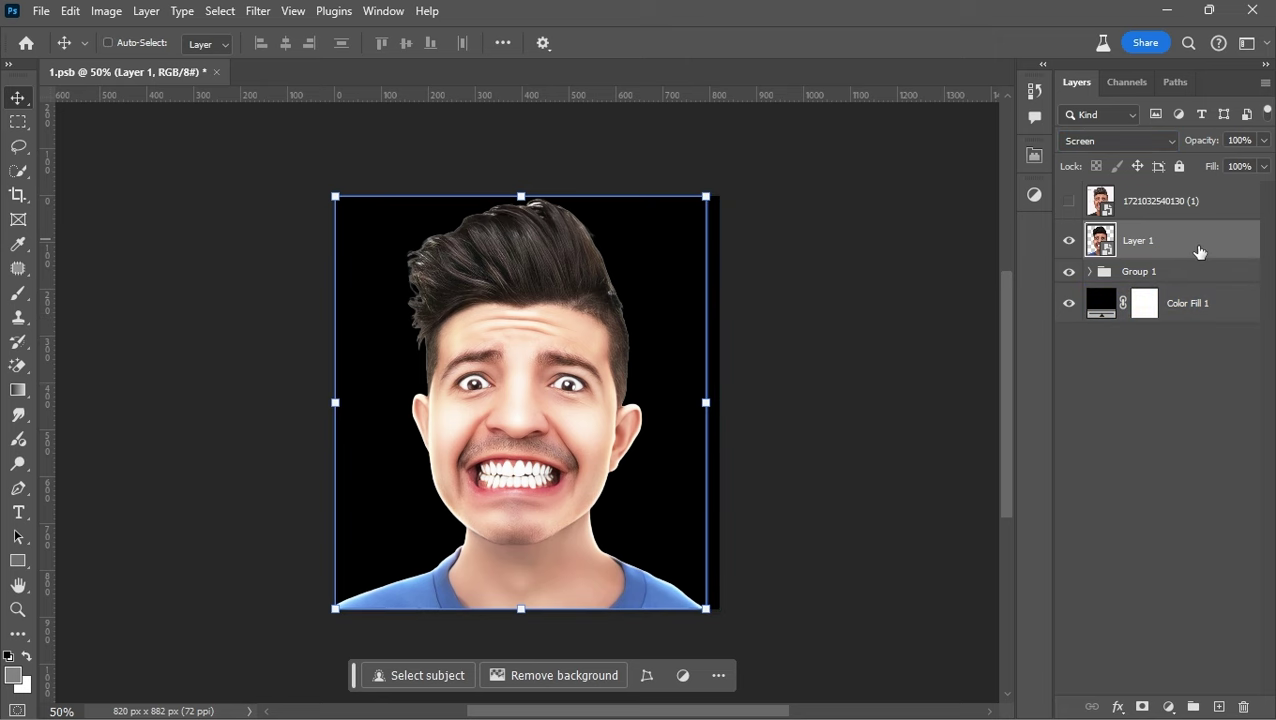
pyautogui.hotkey('ctrl', '+')
pyautogui.hotkey('ctrl', '-')
pyautogui.click(1142, 706)
pyautogui.click(260, 11)
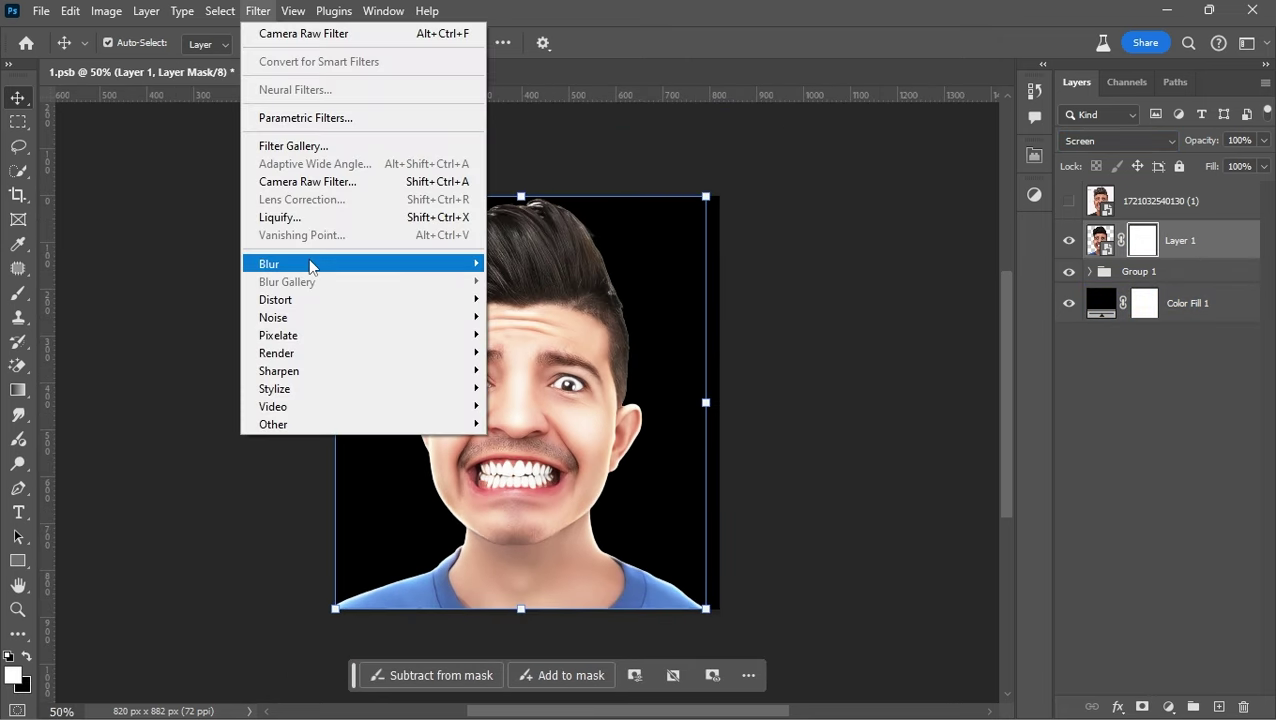
pyautogui.click(525, 336)
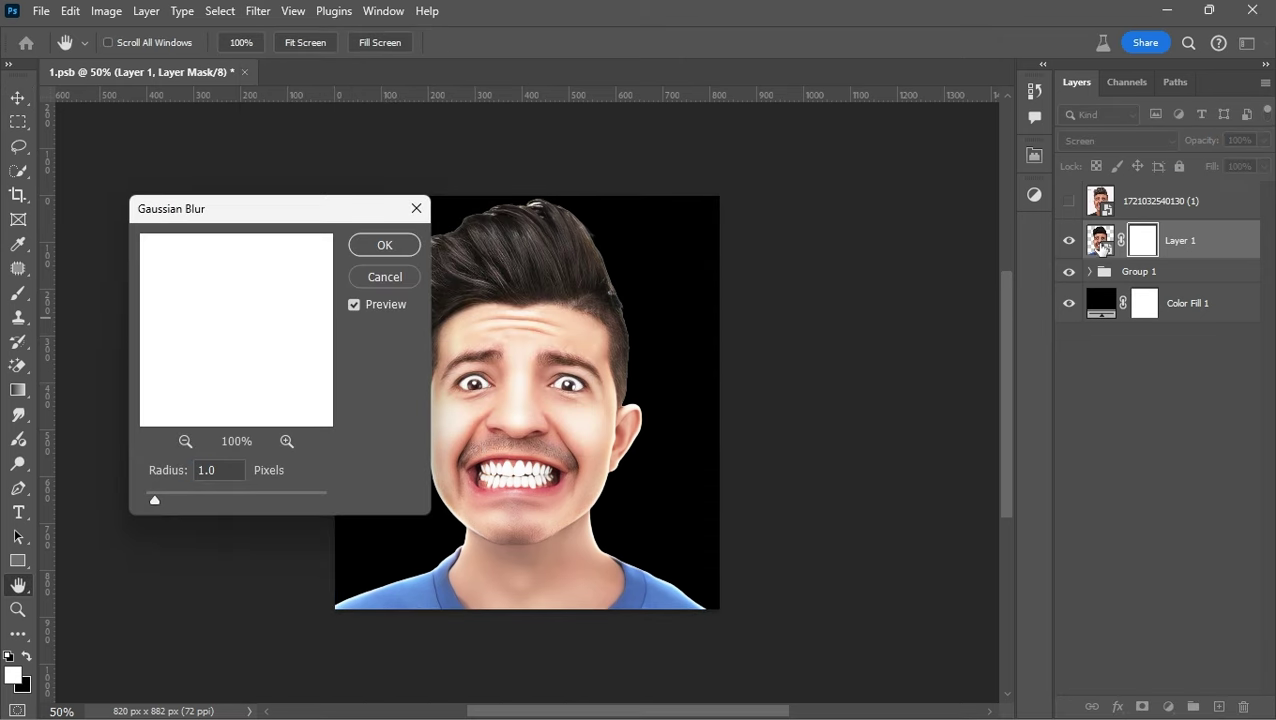
pyautogui.press('Escape')
pyautogui.moveTo(1143, 240); pyautogui.dragTo(1244, 706)
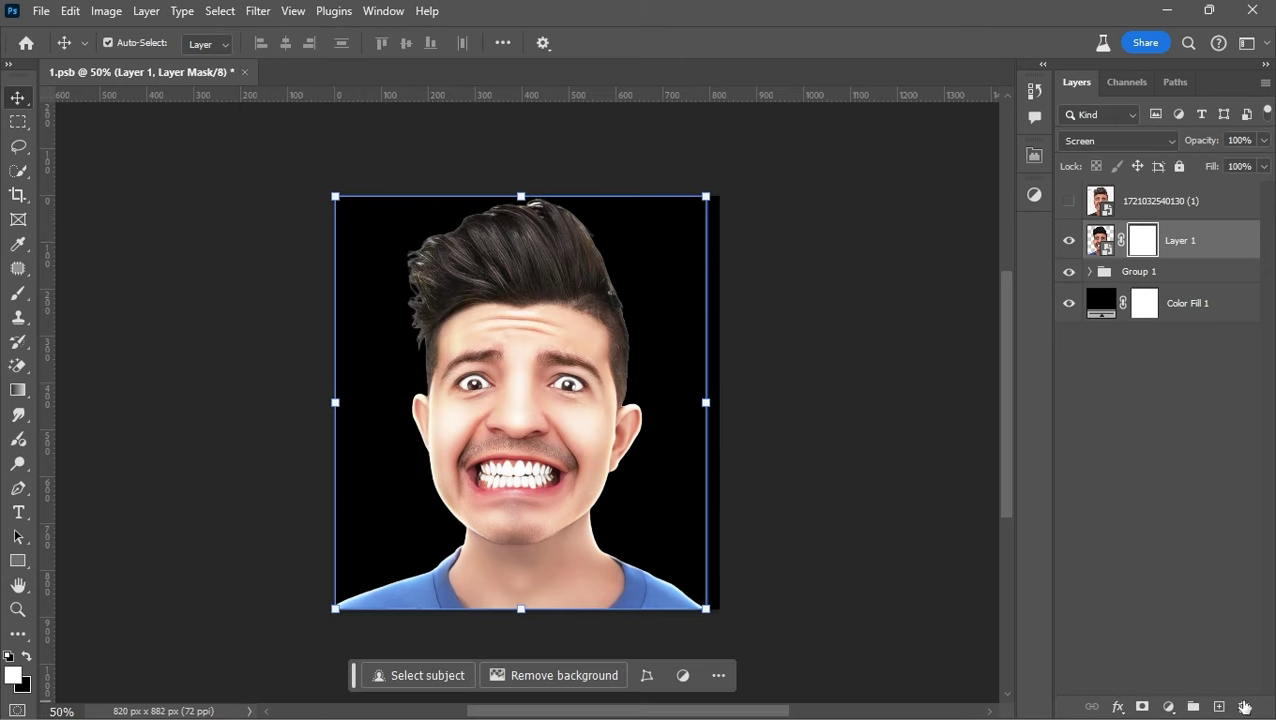
# Apply a Gaussian Blur smart filter with radius 20 to Layer 1
pyautogui.click(258, 11)
pyautogui.click(525, 336)
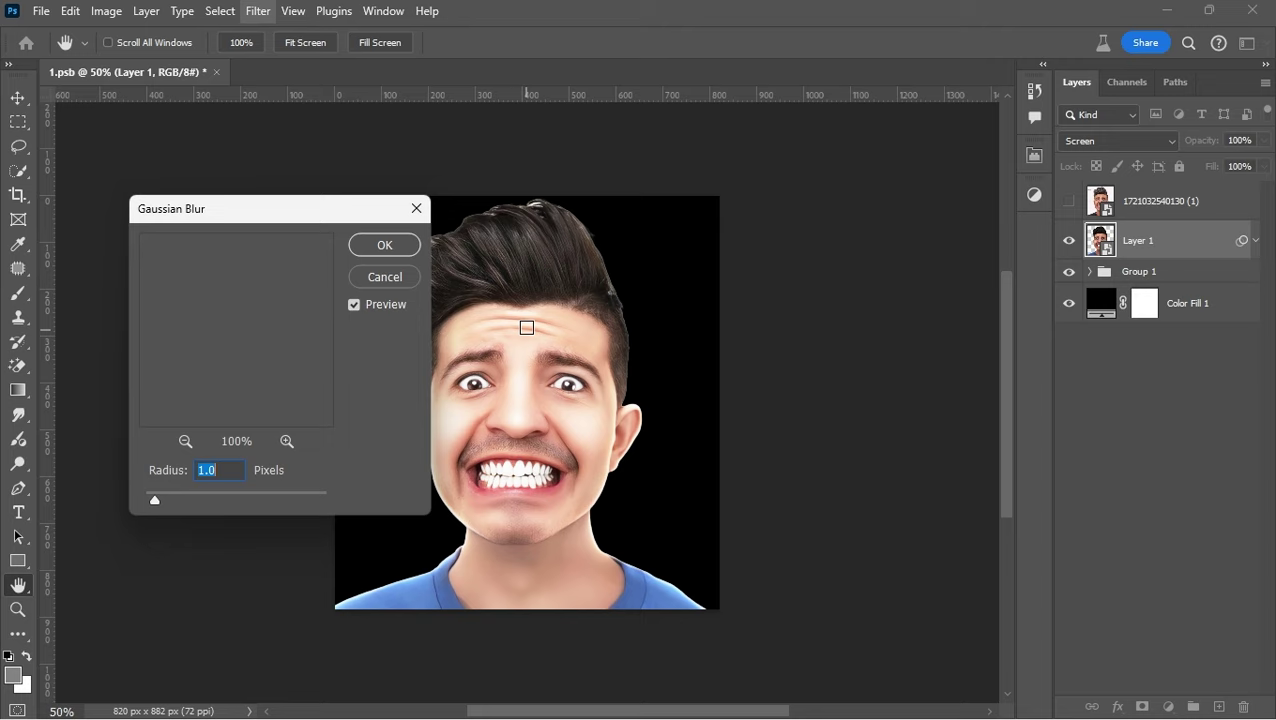
pyautogui.write('10')
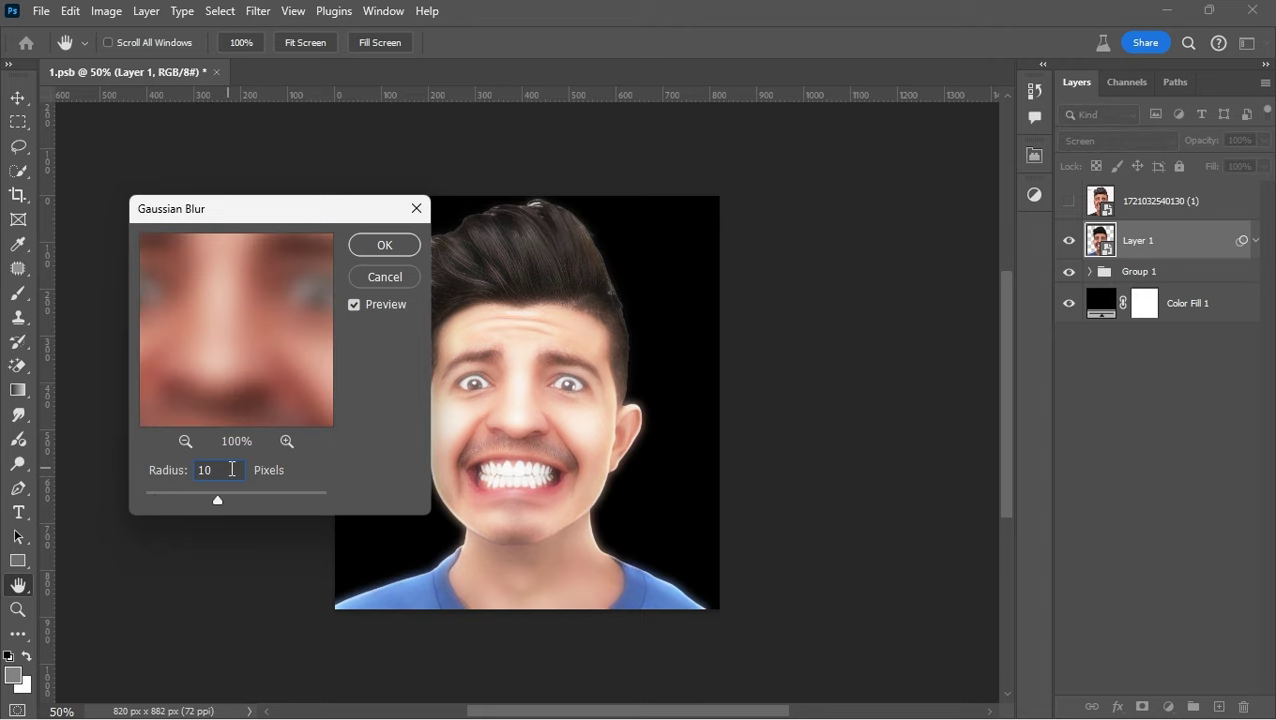
pyautogui.write('15')
pyautogui.press('BackSpace')
pyautogui.press('BackSpace')
pyautogui.write('20')
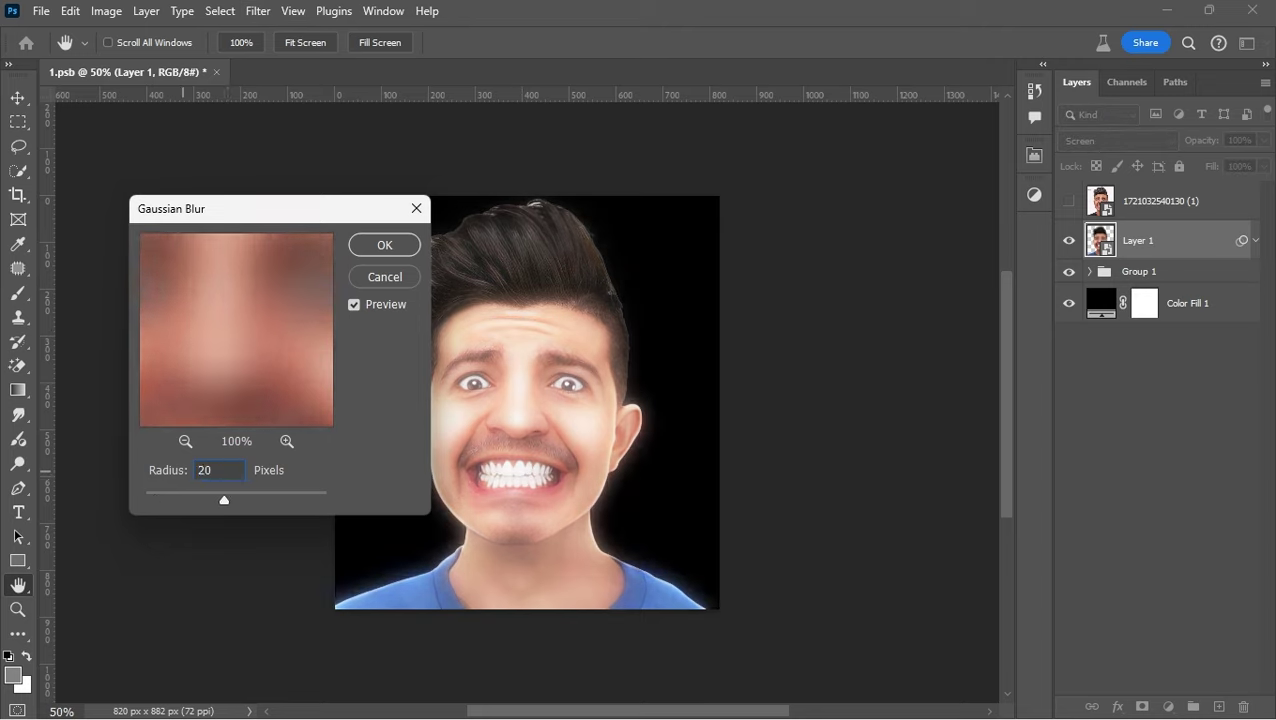
pyautogui.press('Return')
# Move the black filter mask onto Layer 1 as its layer mask
pyautogui.press('b')
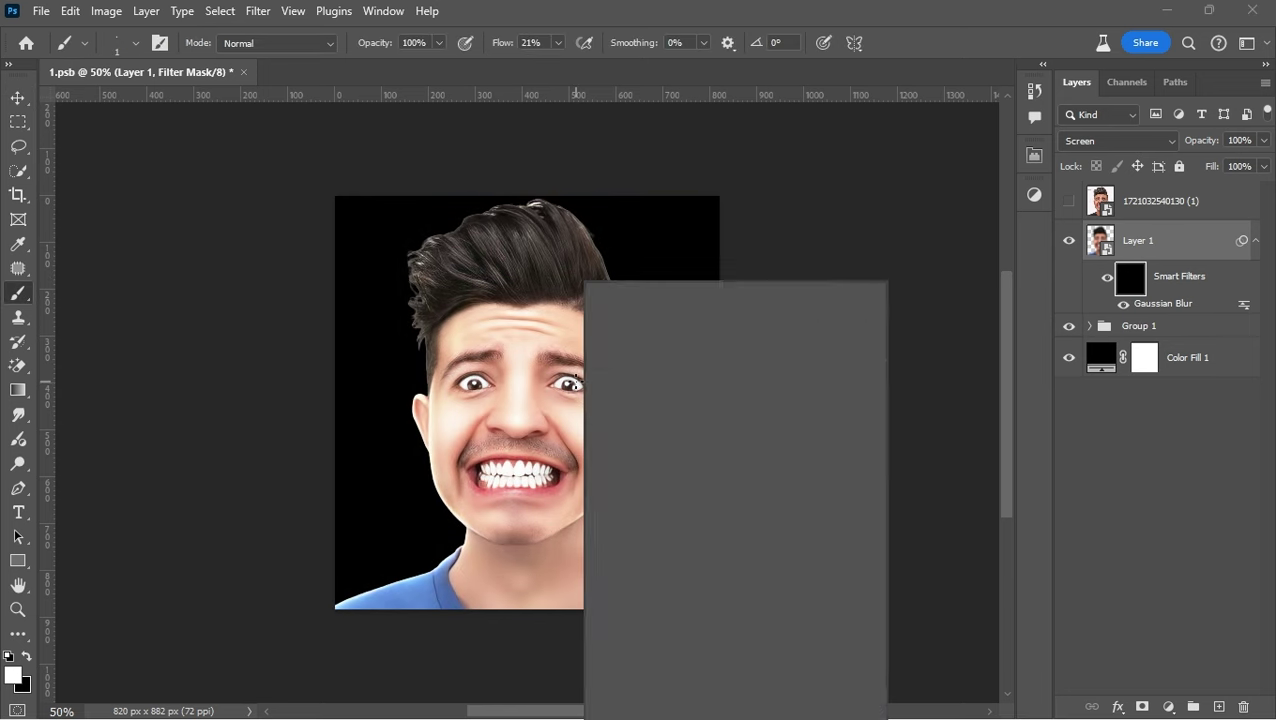
pyautogui.click(1069, 240)
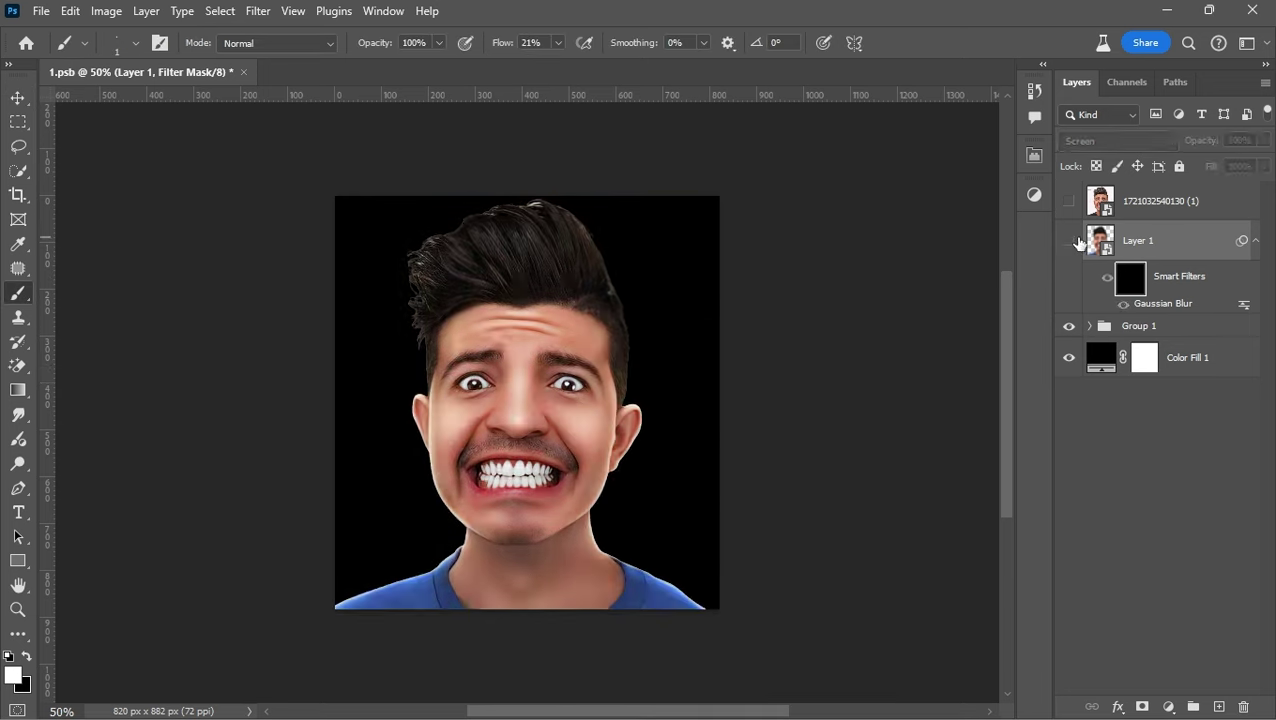
pyautogui.click(1149, 250)
pyautogui.click(1134, 285)
pyautogui.moveTo(1134, 285); pyautogui.dragTo(1142, 240)
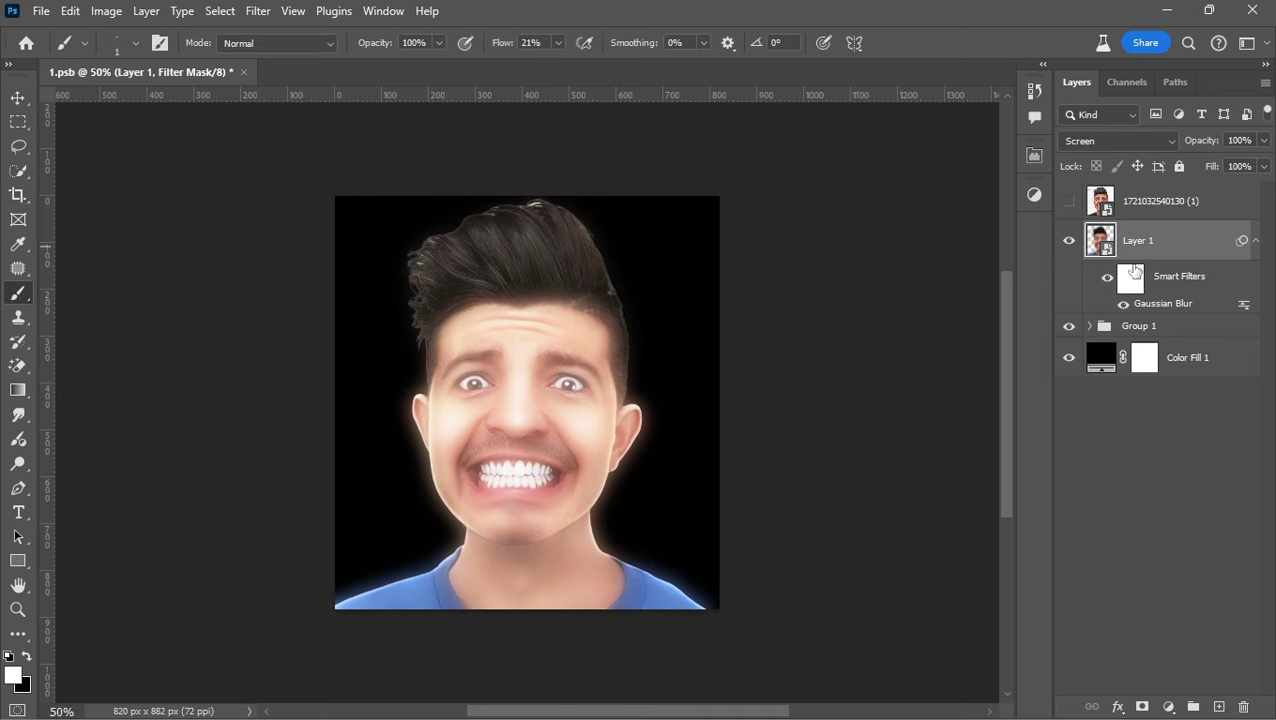
pyautogui.scroll(5, 623, 437)
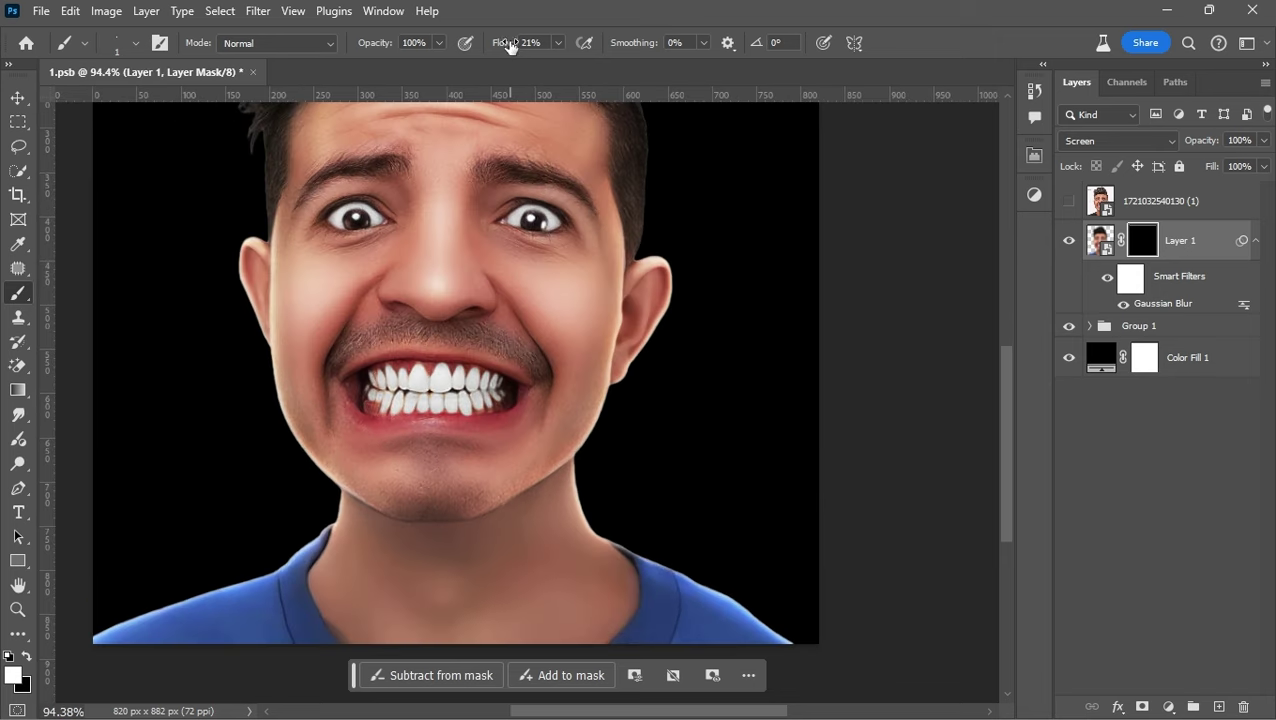
pyautogui.scroll(5, 666, 364)
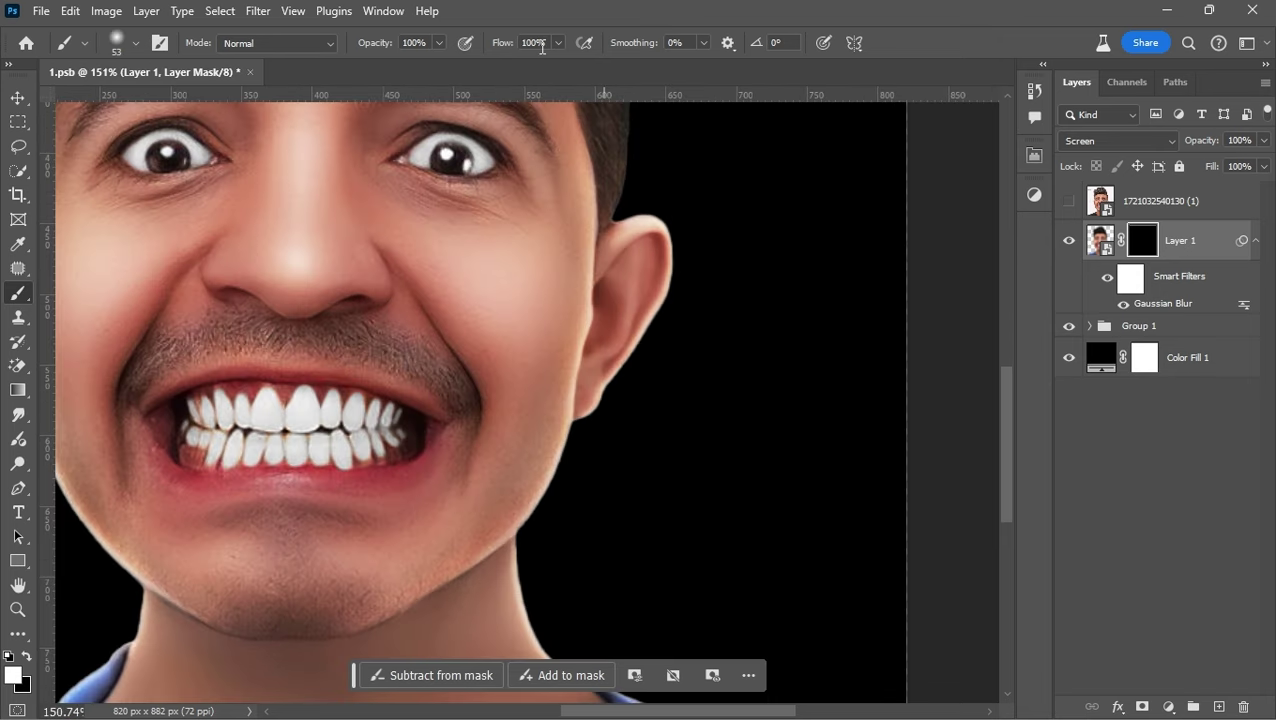
# Paint a trial glow along the right ear and jaw, then reset the mask
pyautogui.press('[')
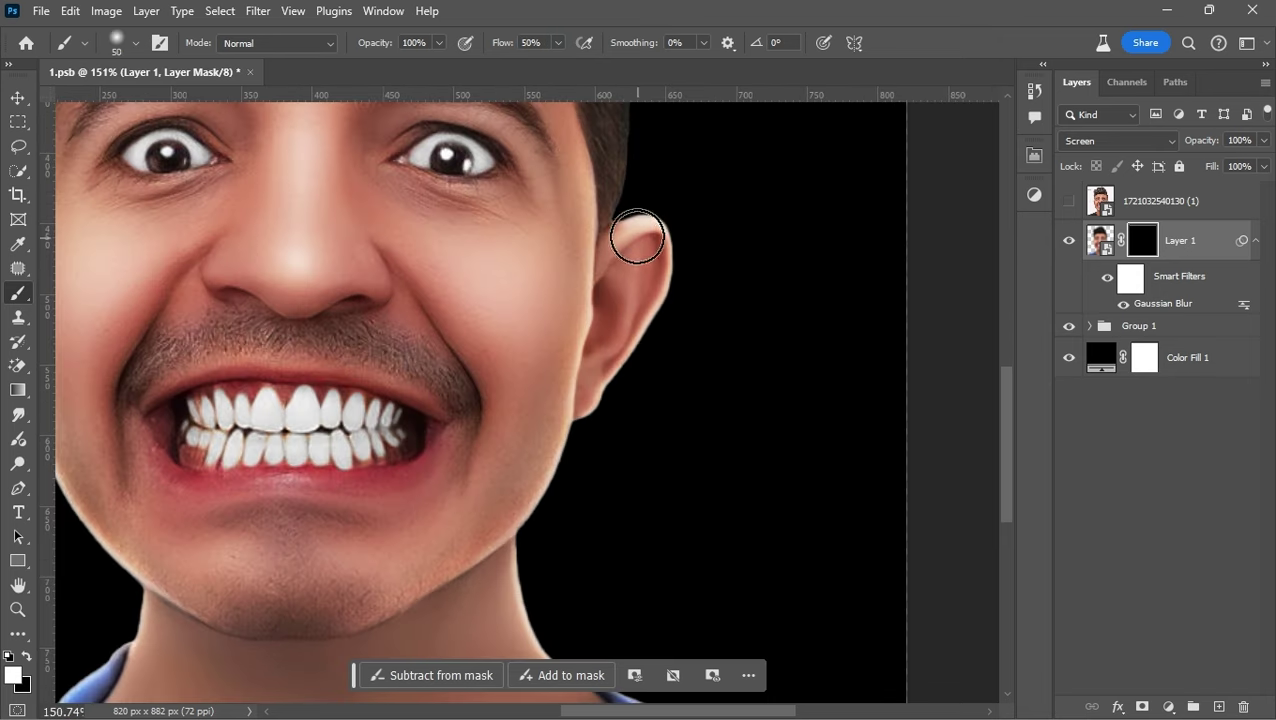
pyautogui.moveTo(633, 222)
pyautogui.mouseDown()
pyautogui.moveTo(664, 253)
pyautogui.moveTo(590, 425)
pyautogui.mouseUp()
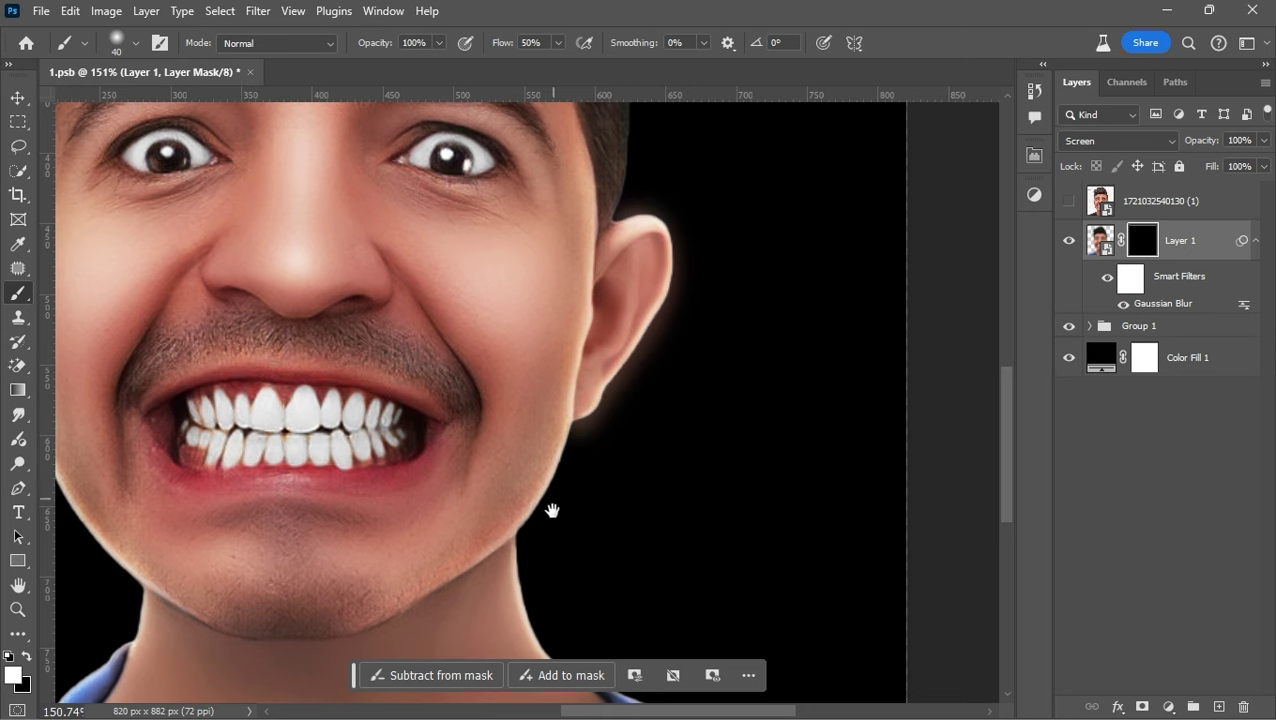
pyautogui.moveTo(550, 509)
pyautogui.mouseDown()
pyautogui.moveTo(573, 396)
pyautogui.moveTo(632, 513)
pyautogui.moveTo(669, 504)
pyautogui.mouseUp()
pyautogui.scroll(-8, 669, 504)
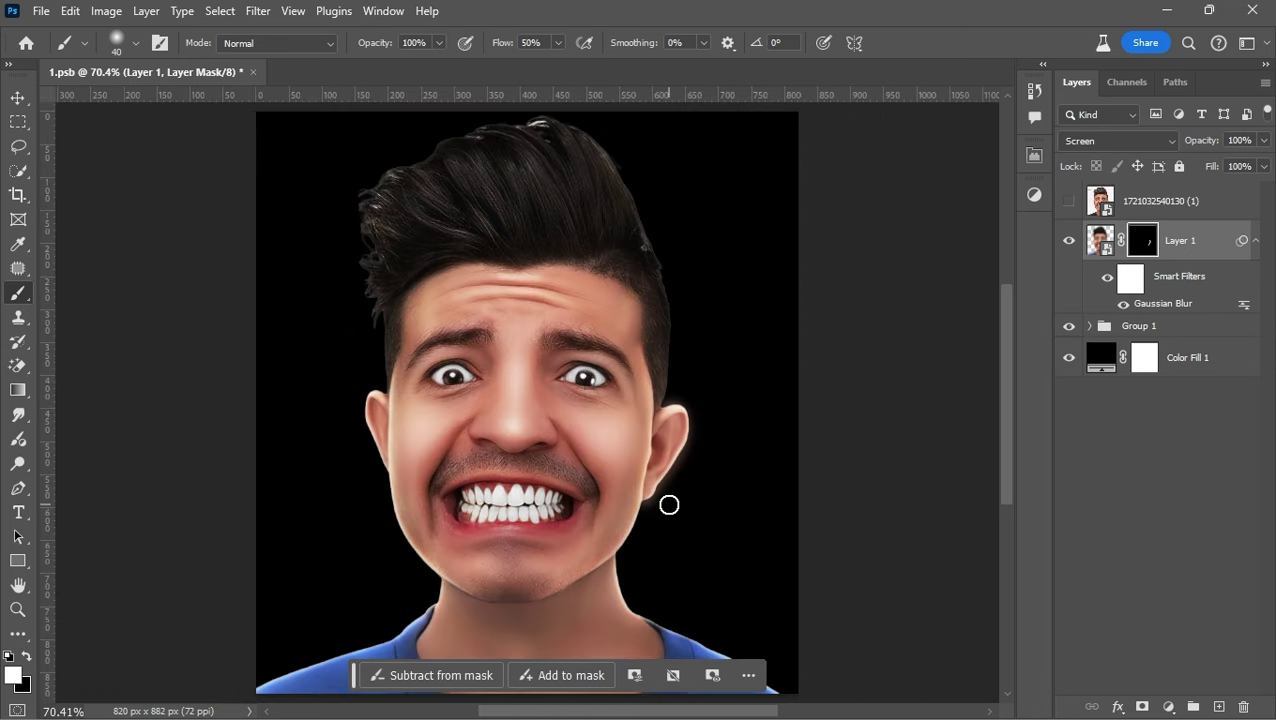
pyautogui.hotkey('alt', 'BackSpace')
pyautogui.hotkey('ctrl', 'BackSpace')
pyautogui.scroll(3, 694, 346)
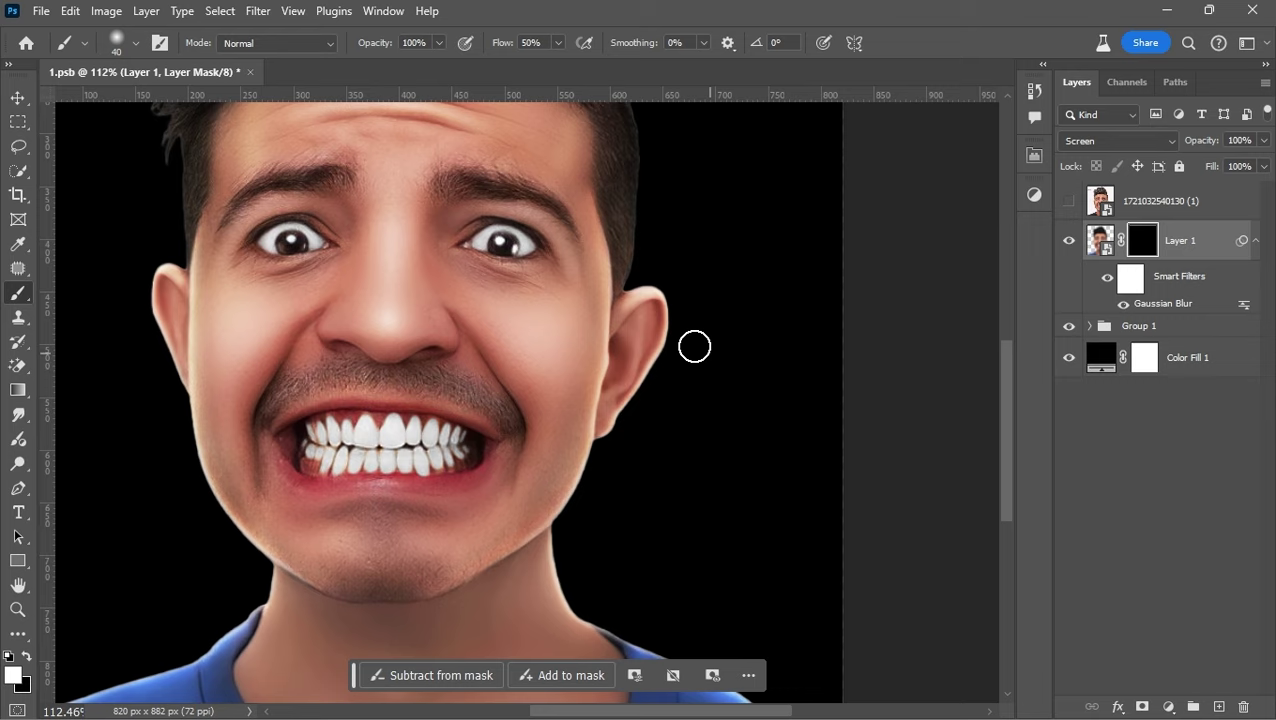
# Paint the glow along both face edges and ears, and faintly across the forehead
pyautogui.moveTo(665, 313); pyautogui.dragTo(631, 402)
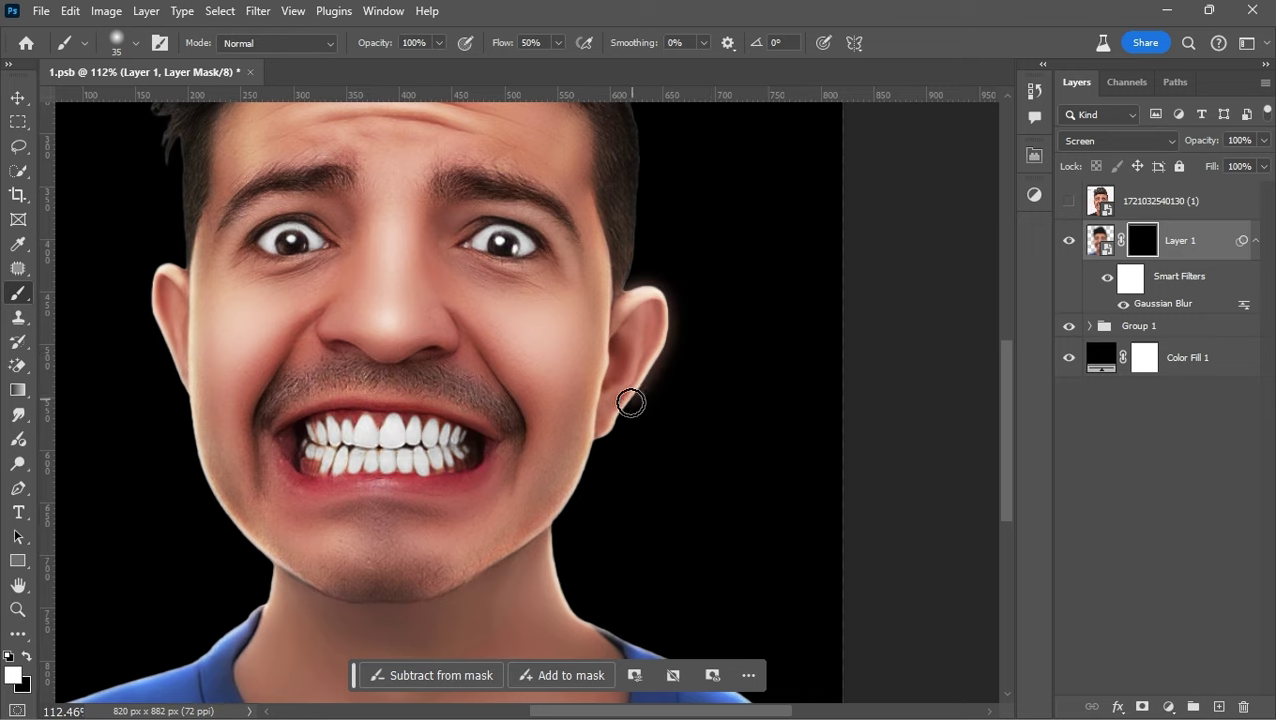
pyautogui.moveTo(593, 206)
pyautogui.mouseDown()
pyautogui.moveTo(587, 439)
pyautogui.moveTo(462, 590)
pyautogui.mouseUp()
pyautogui.moveTo(436, 406); pyautogui.dragTo(613, 481)
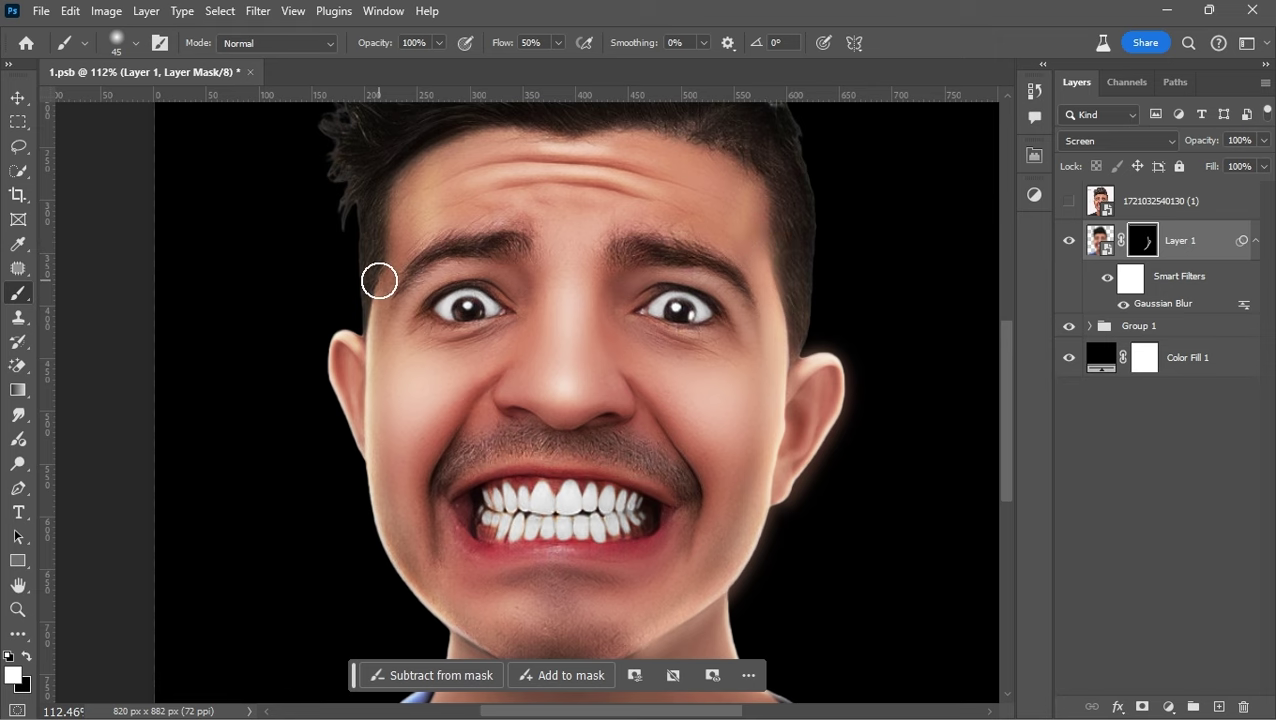
pyautogui.moveTo(379, 281)
pyautogui.mouseDown()
pyautogui.moveTo(365, 421)
pyautogui.moveTo(419, 598)
pyautogui.moveTo(440, 615)
pyautogui.mouseUp()
pyautogui.moveTo(353, 339)
pyautogui.mouseDown()
pyautogui.moveTo(351, 417)
pyautogui.moveTo(293, 449)
pyautogui.mouseUp()
pyautogui.click(491, 46)
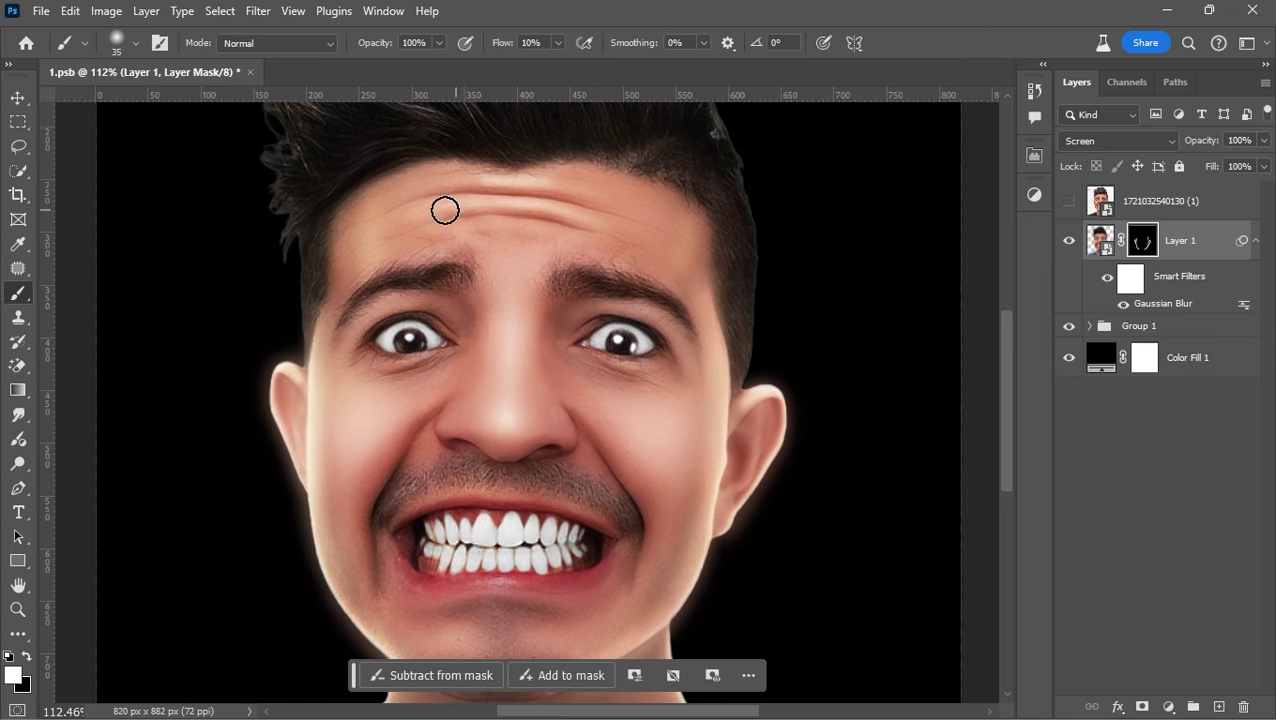
pyautogui.moveTo(445, 210); pyautogui.dragTo(618, 236)
# Extend the glow along both neck edges and shoulders
pyautogui.press(']')
pyautogui.press(']')
pyautogui.scroll(-2, 525, 297)
pyautogui.scroll(-2, 396, 311)
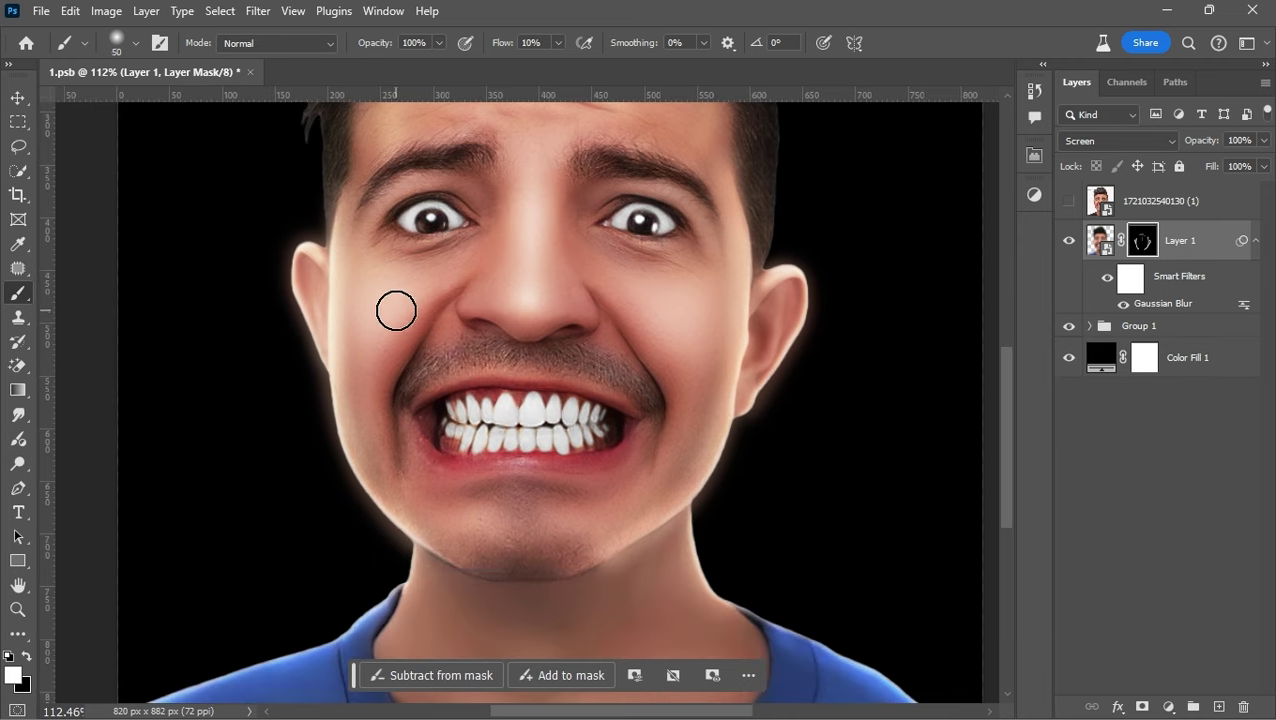
pyautogui.scroll(-3, 692, 327)
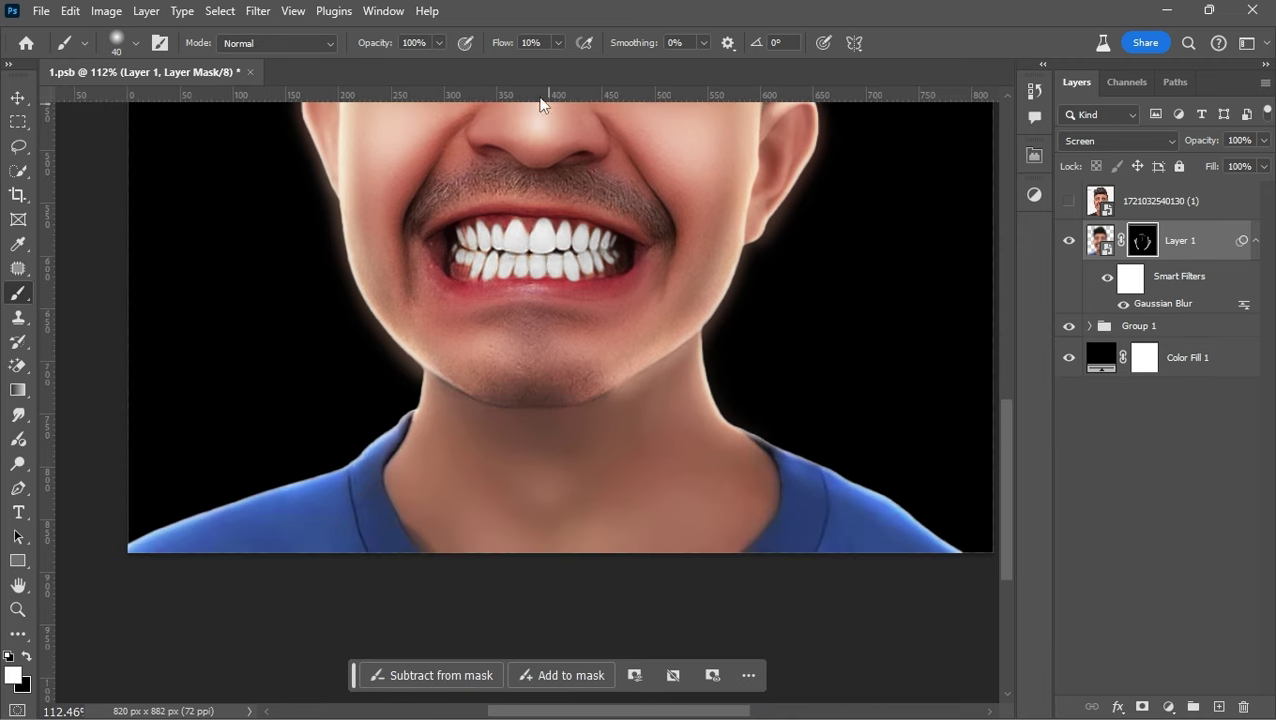
pyautogui.moveTo(706, 347)
pyautogui.mouseDown()
pyautogui.moveTo(723, 433)
pyautogui.moveTo(975, 552)
pyautogui.mouseUp()
pyautogui.press(']')
pyautogui.press(']')
pyautogui.press('[')
pyautogui.moveTo(416, 407); pyautogui.dragTo(382, 462)
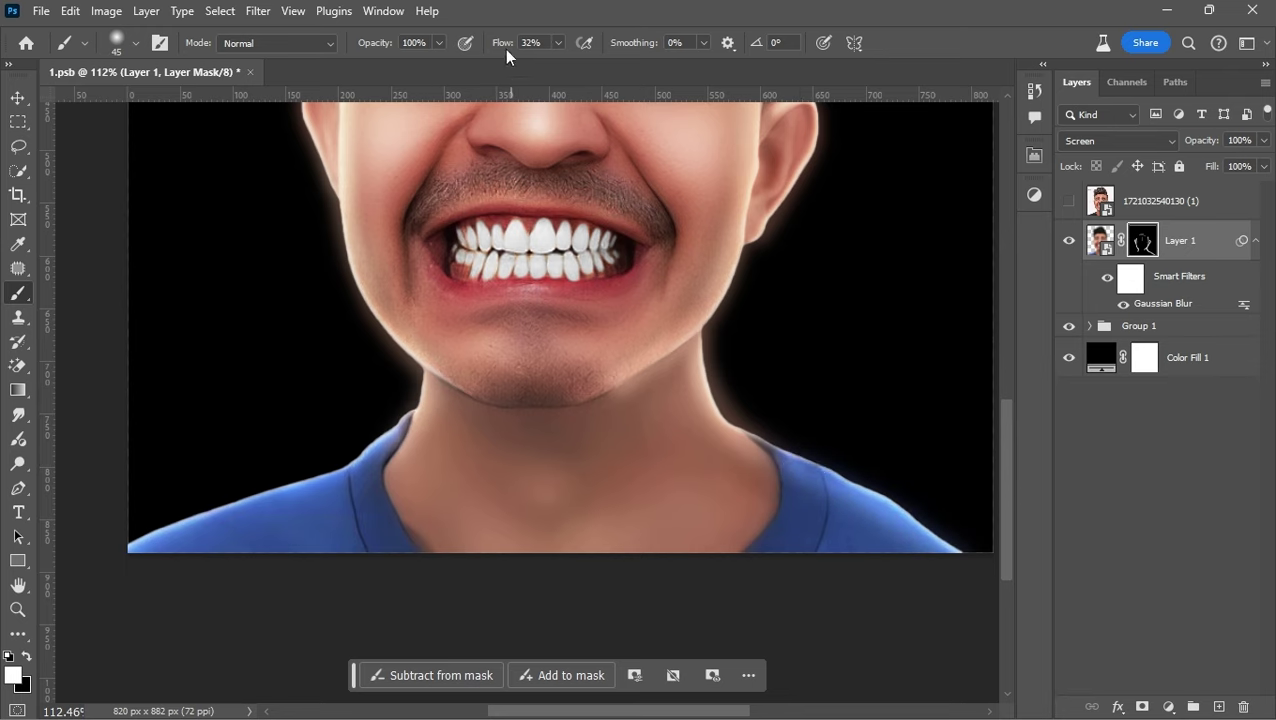
pyautogui.moveTo(404, 397)
pyautogui.mouseDown()
pyautogui.moveTo(325, 470)
pyautogui.moveTo(199, 550)
pyautogui.mouseUp()
# Zoom in and inspect the halo around the chin, jaw and neck
pyautogui.hotkey('ctrl', '-')
pyautogui.hotkey('ctrl', '-')
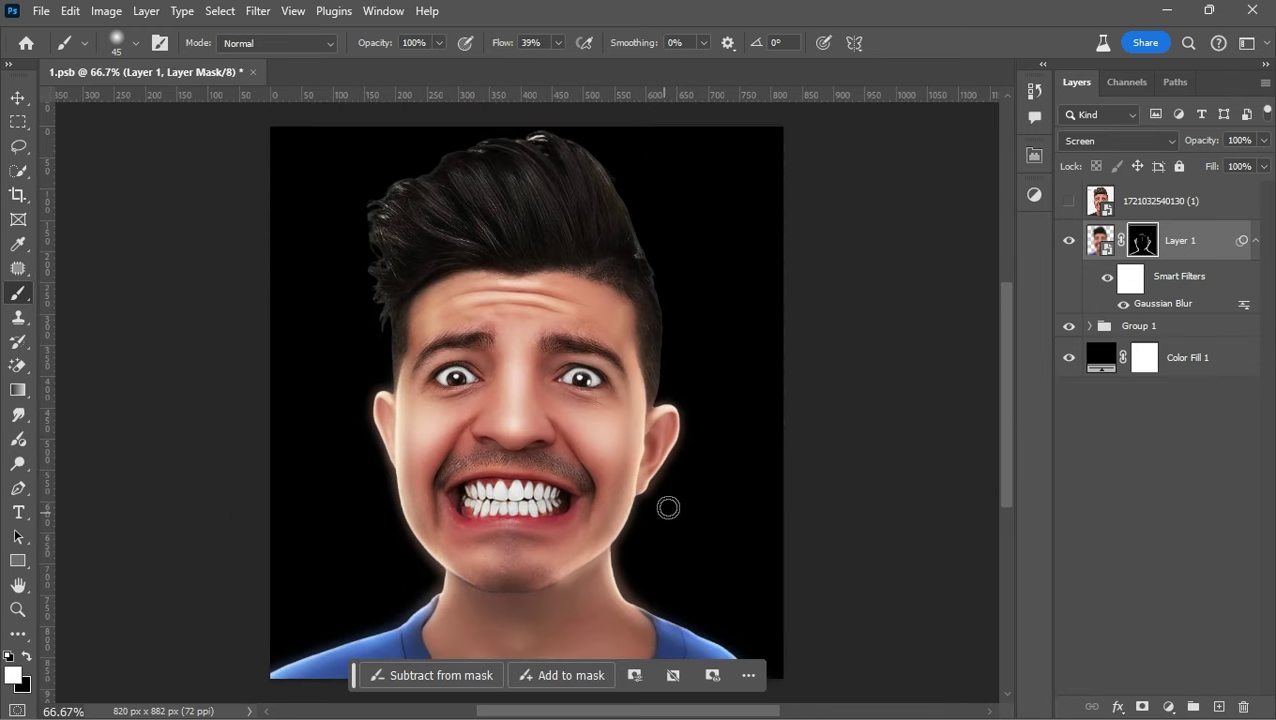
pyautogui.moveTo(638, 578); pyautogui.dragTo(550, 447)
pyautogui.hotkey('ctrl', '+')
pyautogui.hotkey('ctrl', '+')
pyautogui.press(']')
pyautogui.press(']')
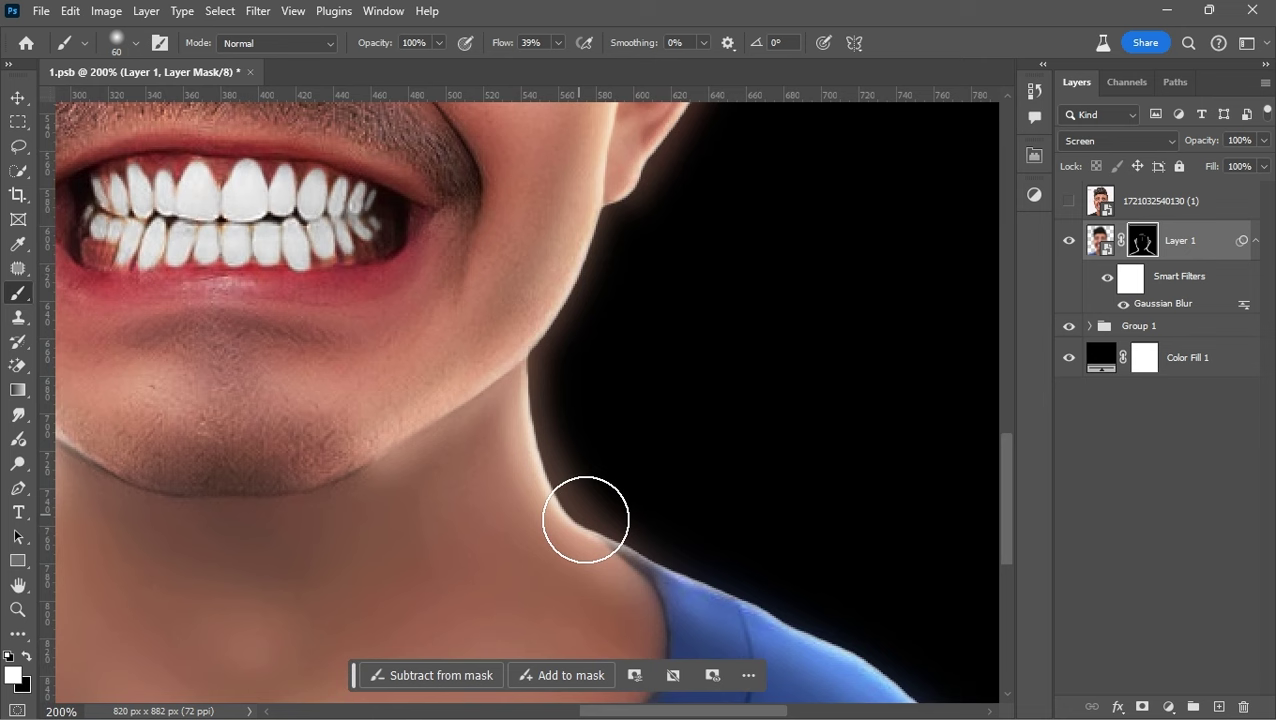
pyautogui.press(']')
pyautogui.moveTo(541, 403); pyautogui.dragTo(749, 390)
pyautogui.press('[')
pyautogui.press('[')
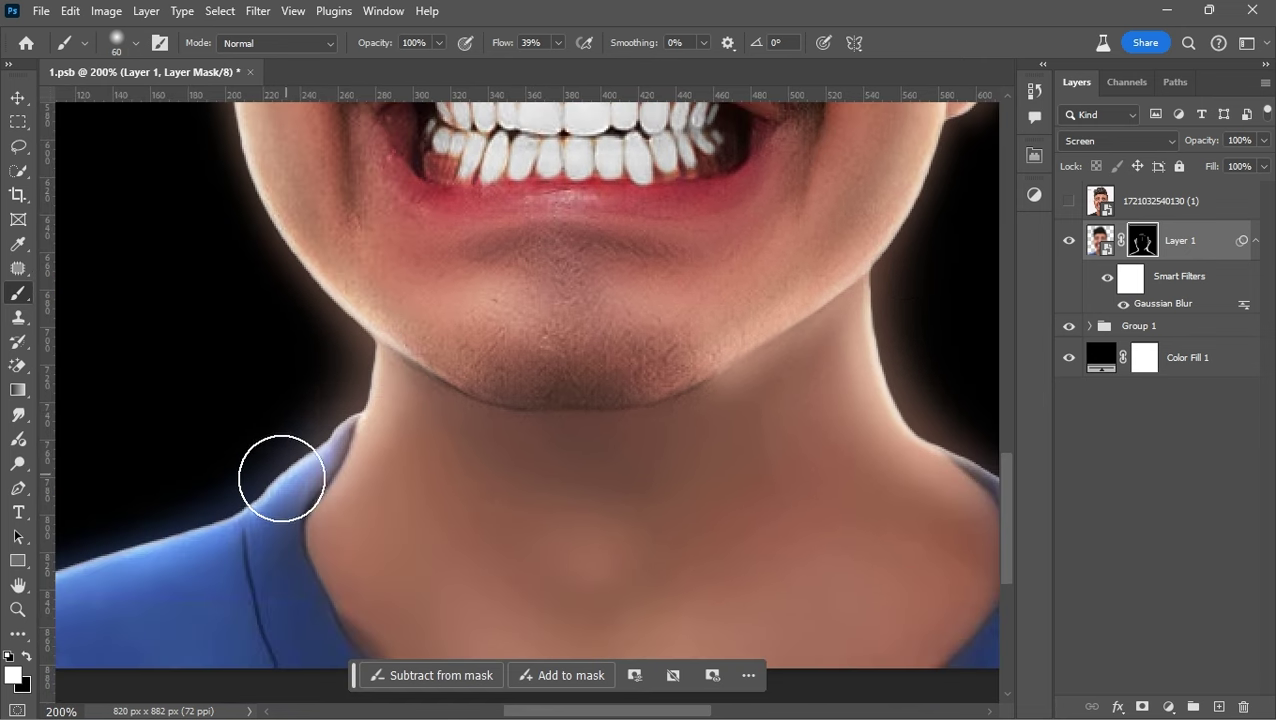
pyautogui.moveTo(285, 484)
pyautogui.mouseDown()
pyautogui.moveTo(431, 431)
pyautogui.moveTo(516, 643)
pyautogui.mouseUp()
# Zoom out to view the finished glowing portrait and deselect the glow layer
pyautogui.hotkey('ctrl', '-')
pyautogui.hotkey('ctrl', '-')
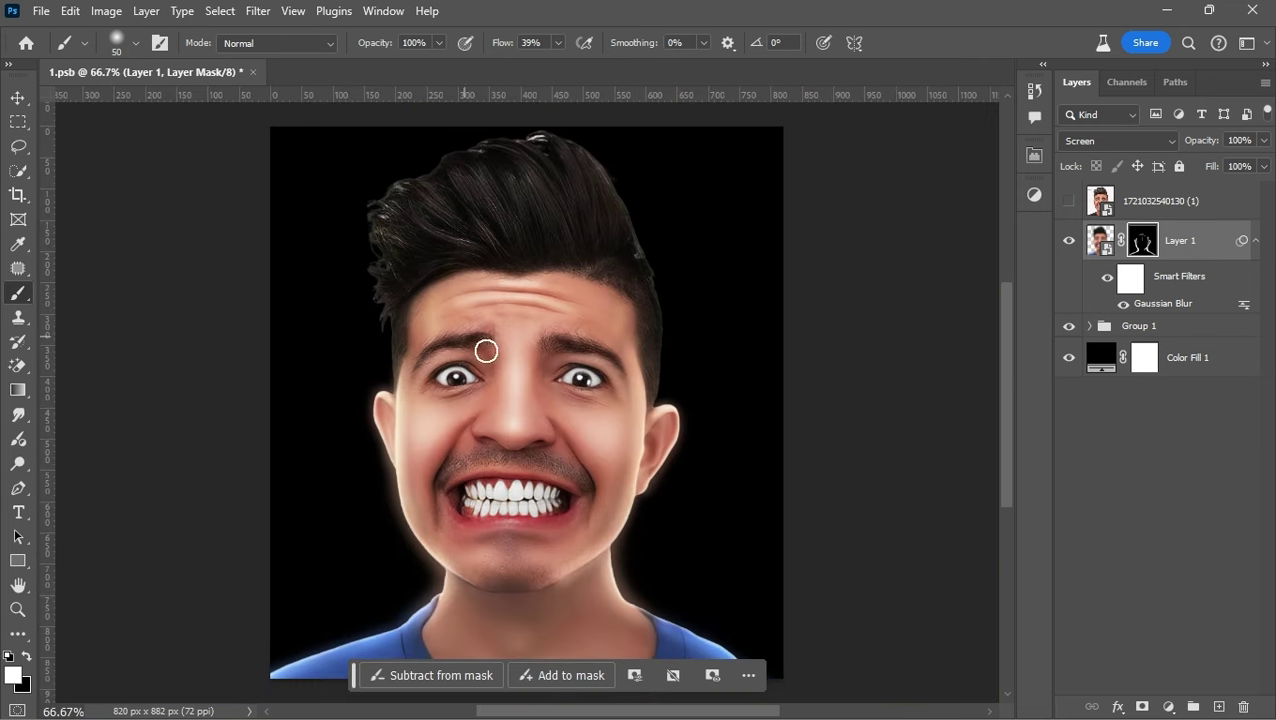
pyautogui.scroll(-2, 572, 456)
pyautogui.scroll(5, 629, 550)
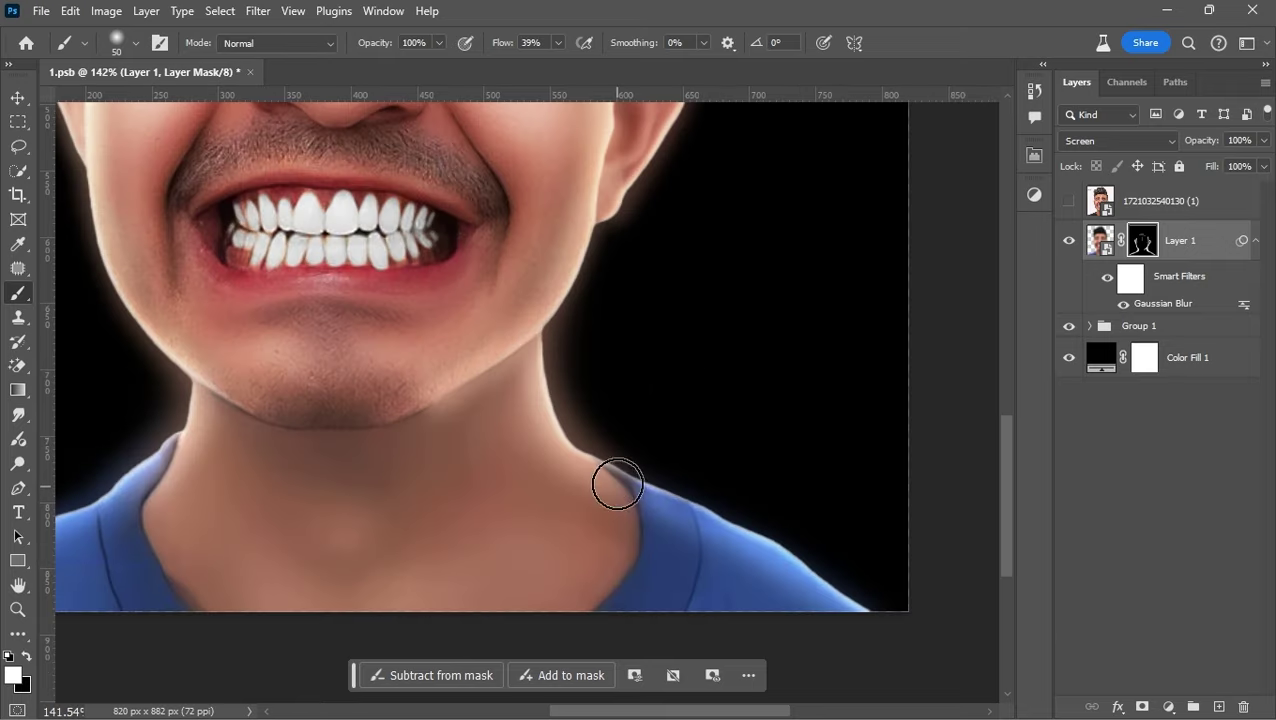
pyautogui.scroll(2, 651, 436)
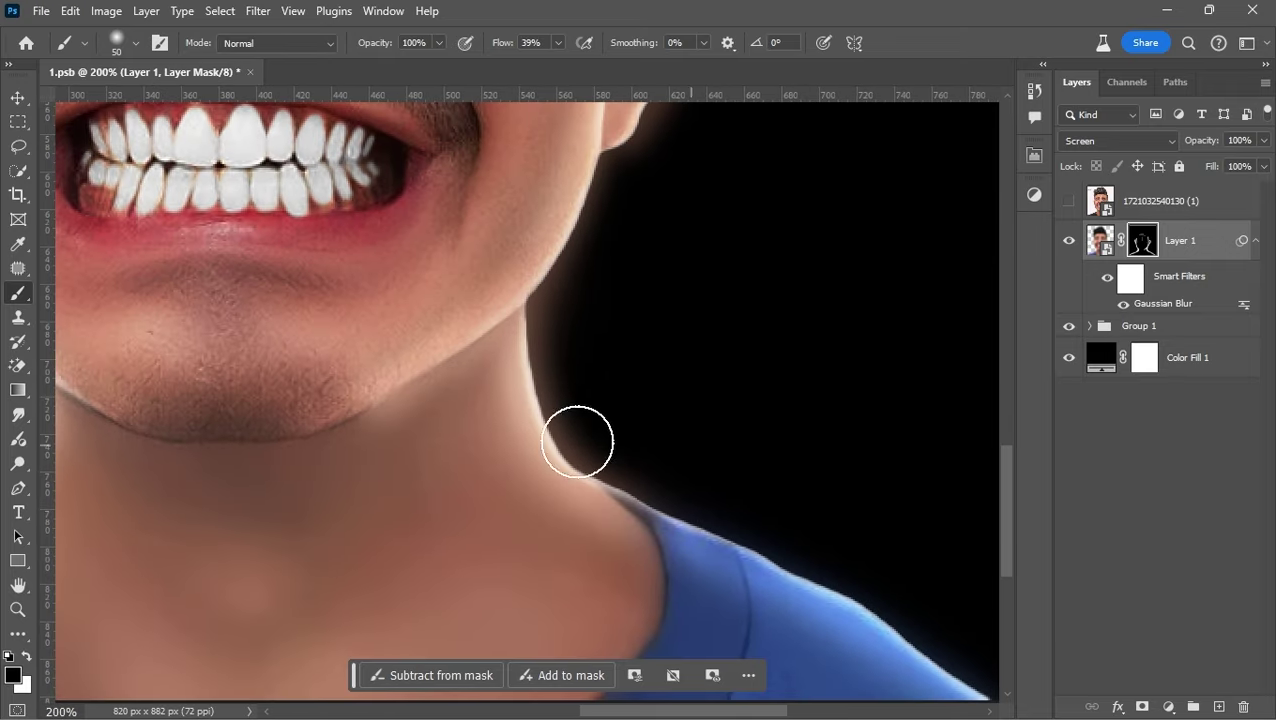
pyautogui.hscroll(-5, 405, 398)
pyautogui.hotkey('ctrl', '-')
pyautogui.hotkey('ctrl', '-')
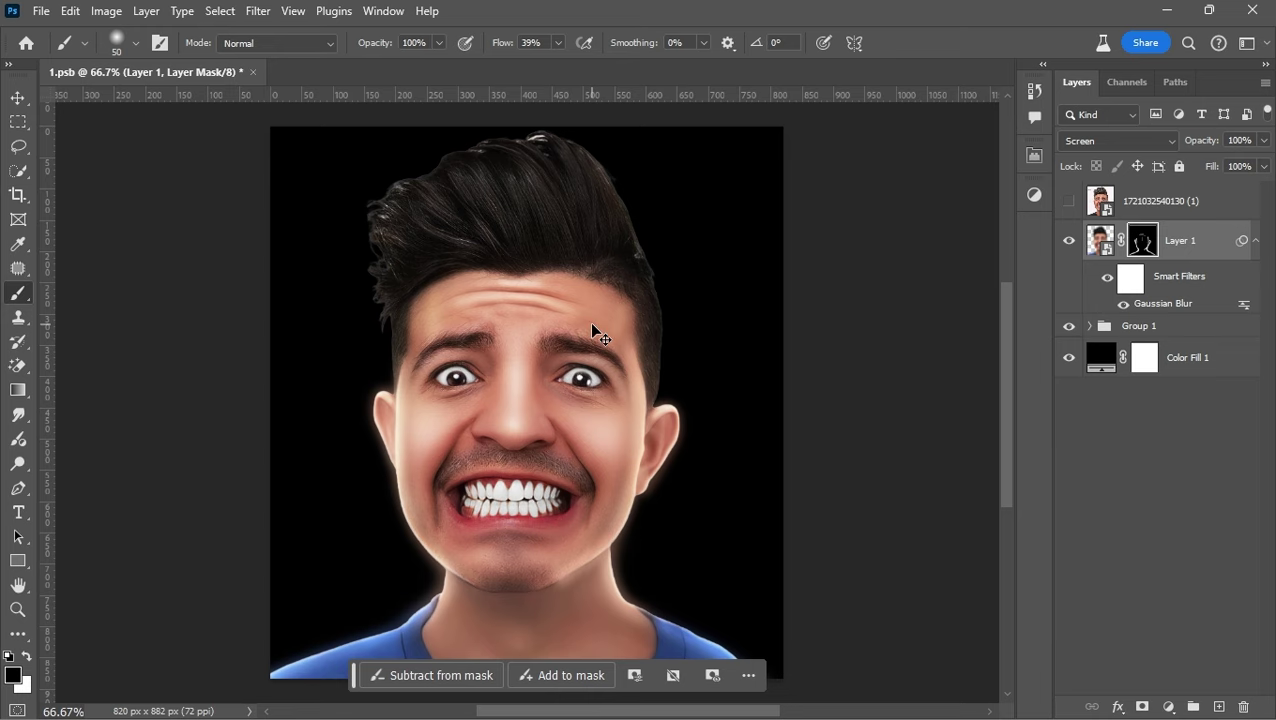
pyautogui.hotkey('ctrl', '-')
pyautogui.press('v')
pyautogui.click(843, 248)
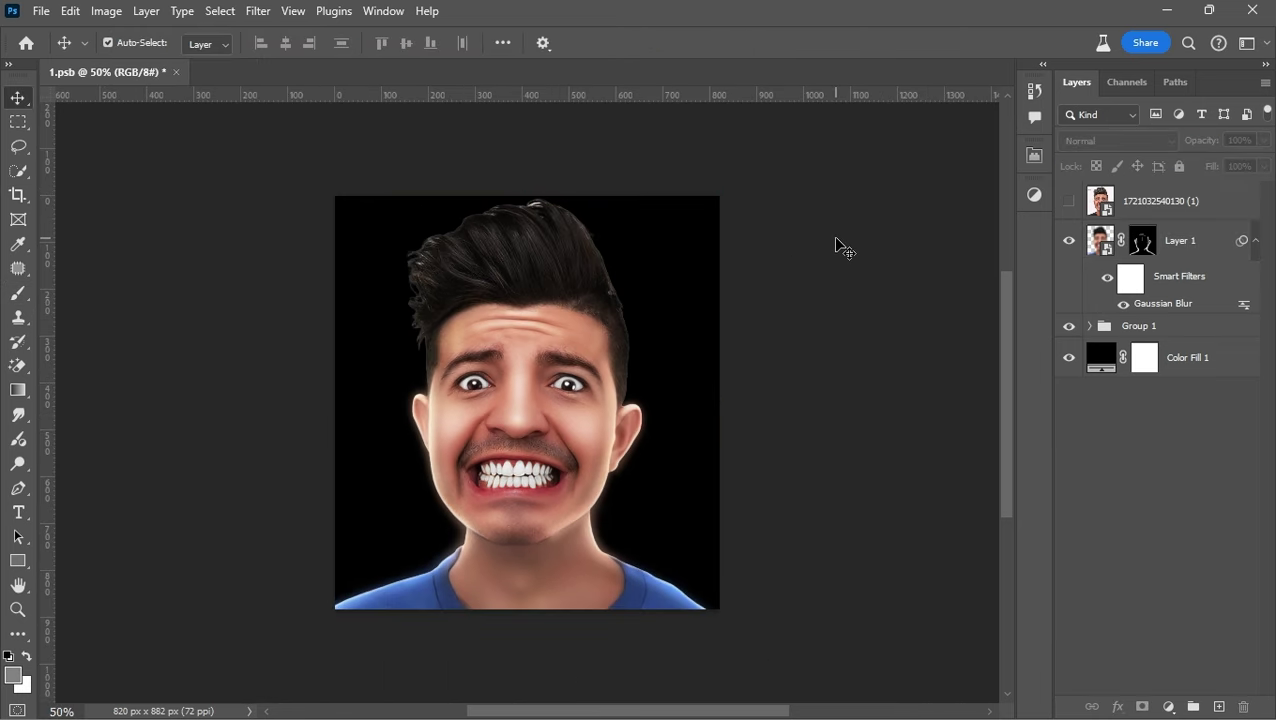
pyautogui.hotkey('ctrl', '-')
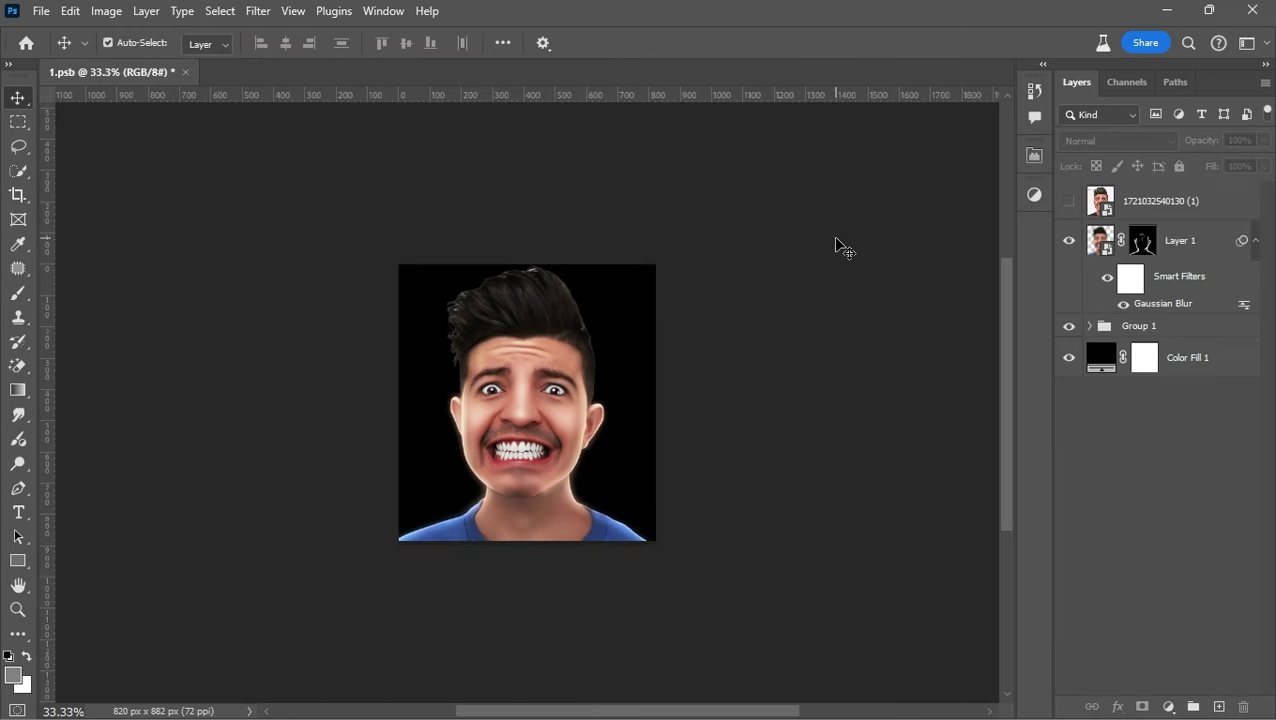